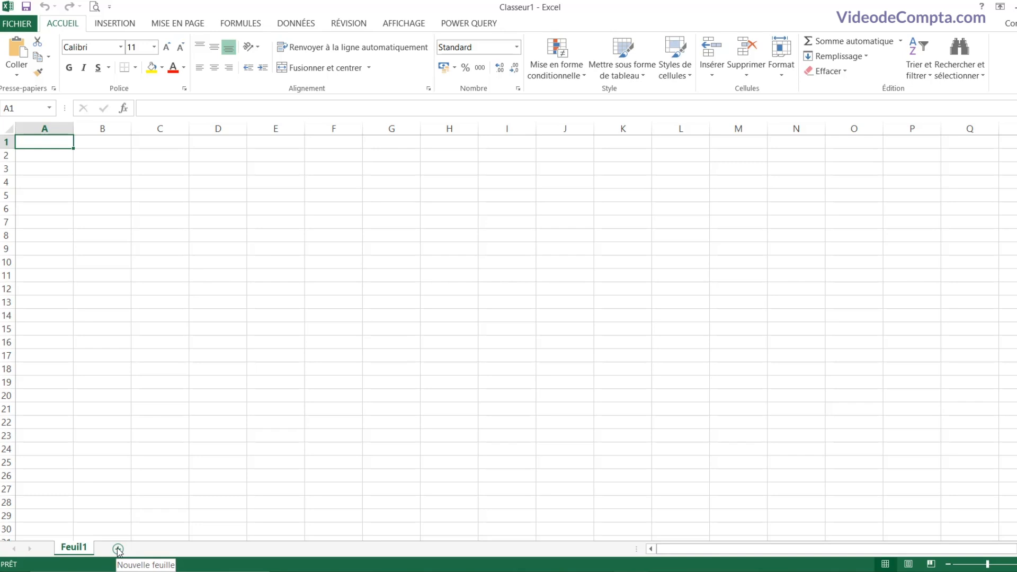
Step: Add two new sheets, Feuil2 and Feuil3, then go back to Feuil1
click(118, 548)
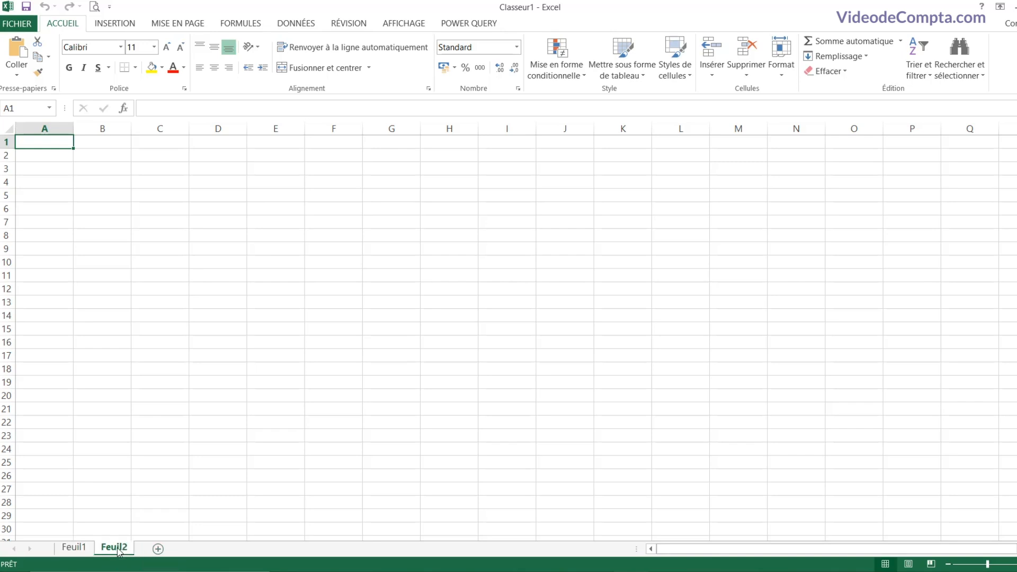
click(159, 550)
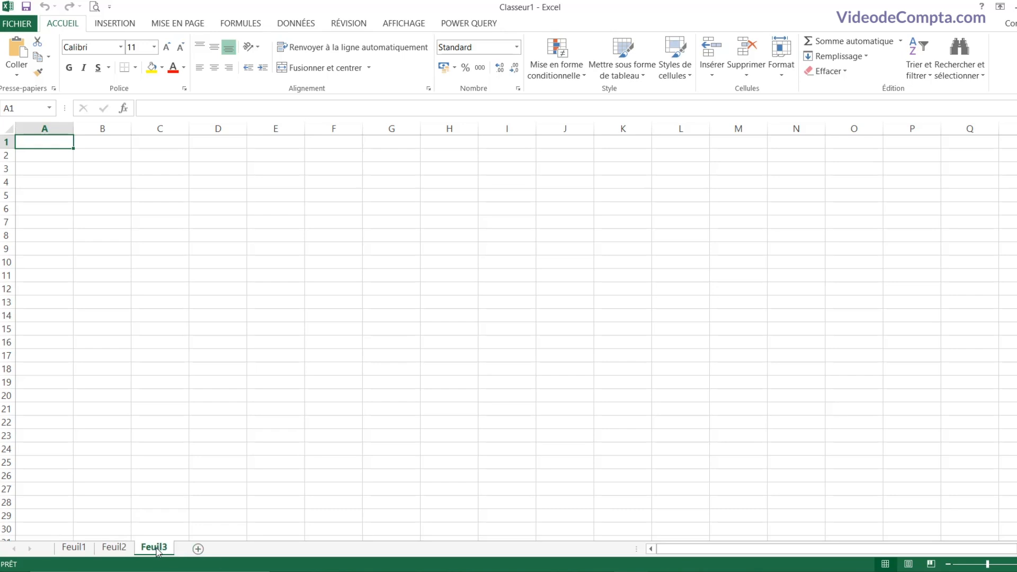
click(111, 550)
click(77, 550)
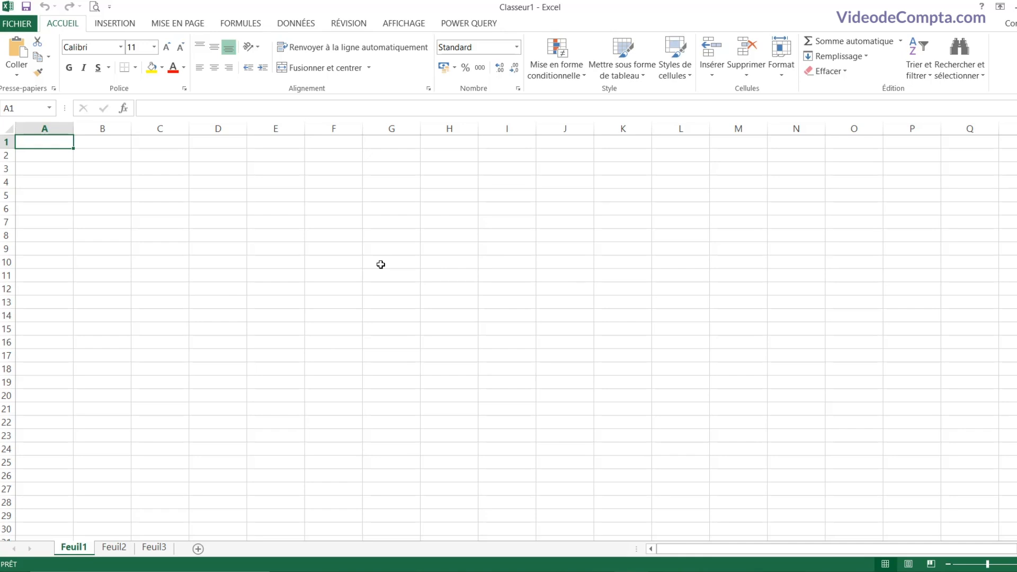
Step: Switch through the Feuil2, Feuil3 and Feuil1 tabs, ending on Feuil3
click(114, 547)
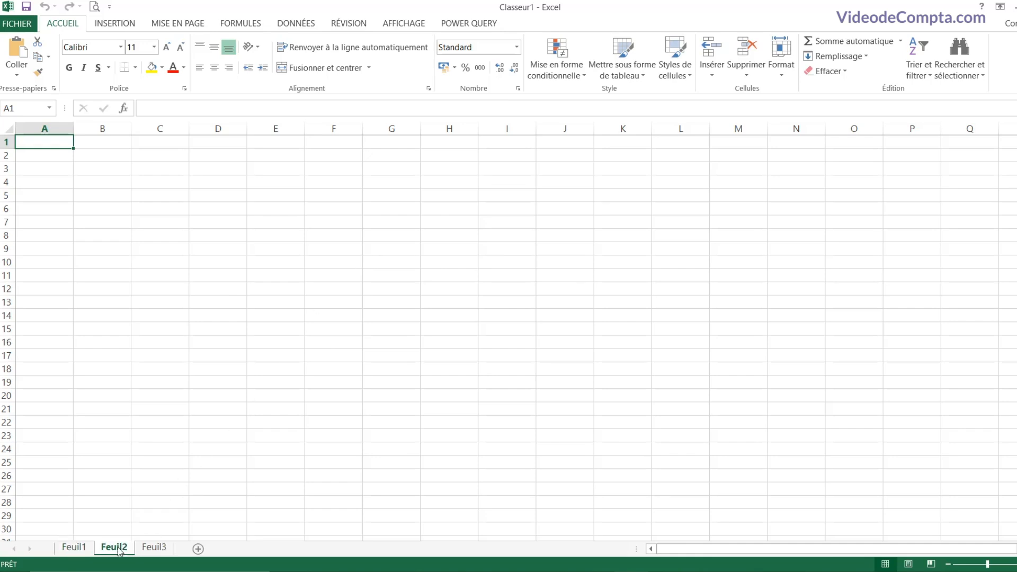
click(154, 547)
click(77, 547)
click(114, 547)
click(154, 547)
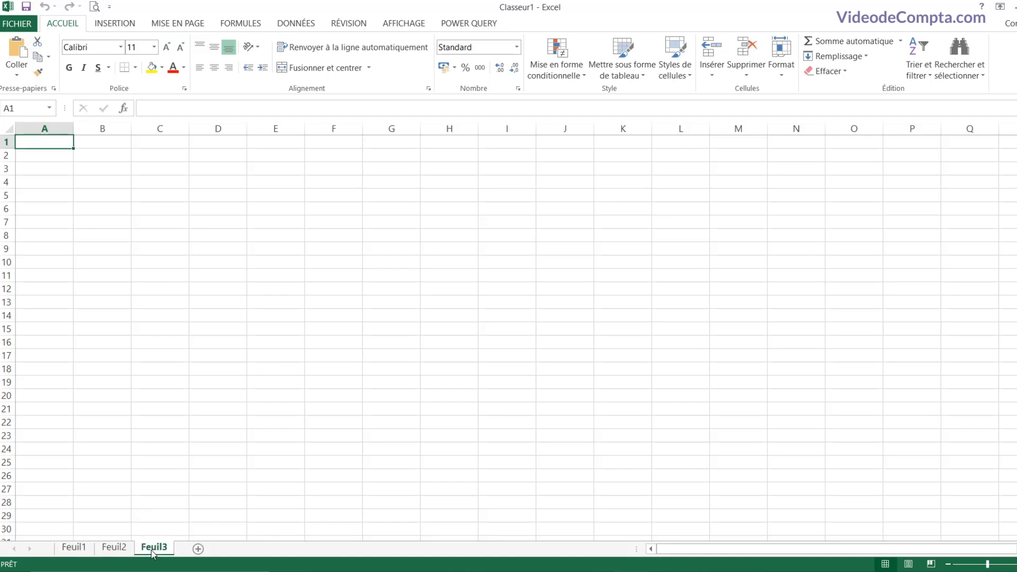
Step: Select various cells on Feuil3, finishing on cell E5
click(423, 262)
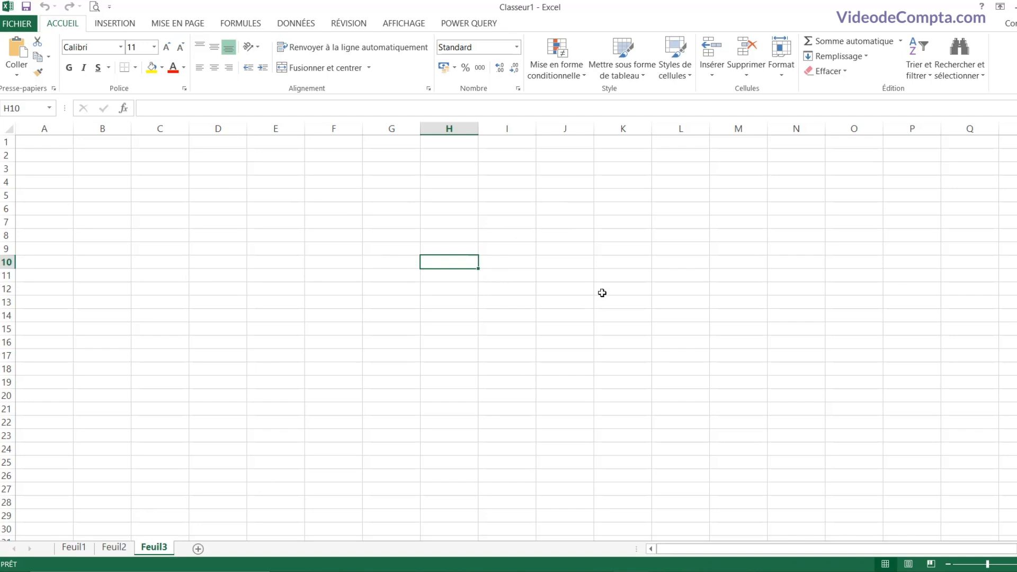
click(449, 247)
click(397, 249)
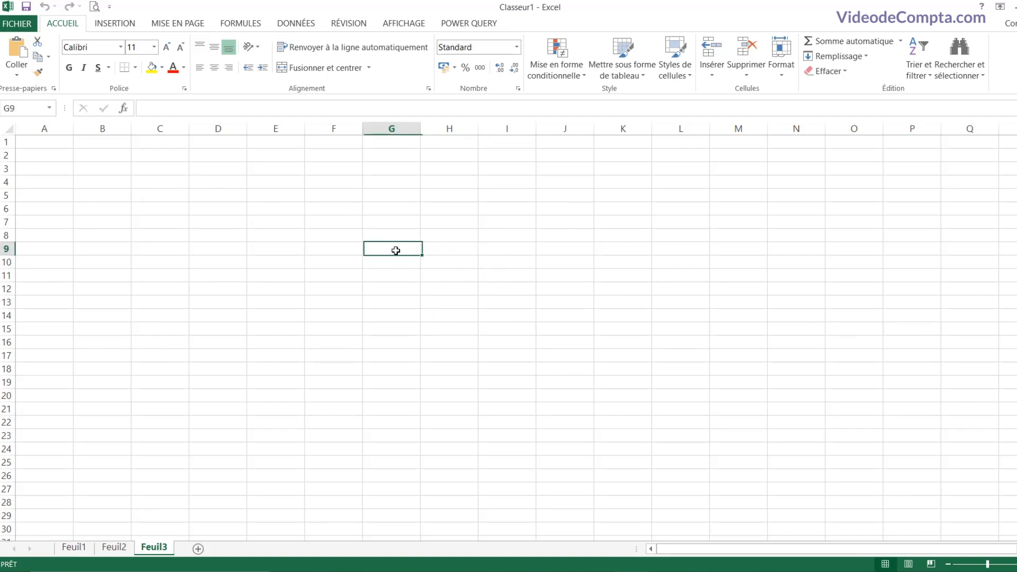
click(342, 249)
click(231, 233)
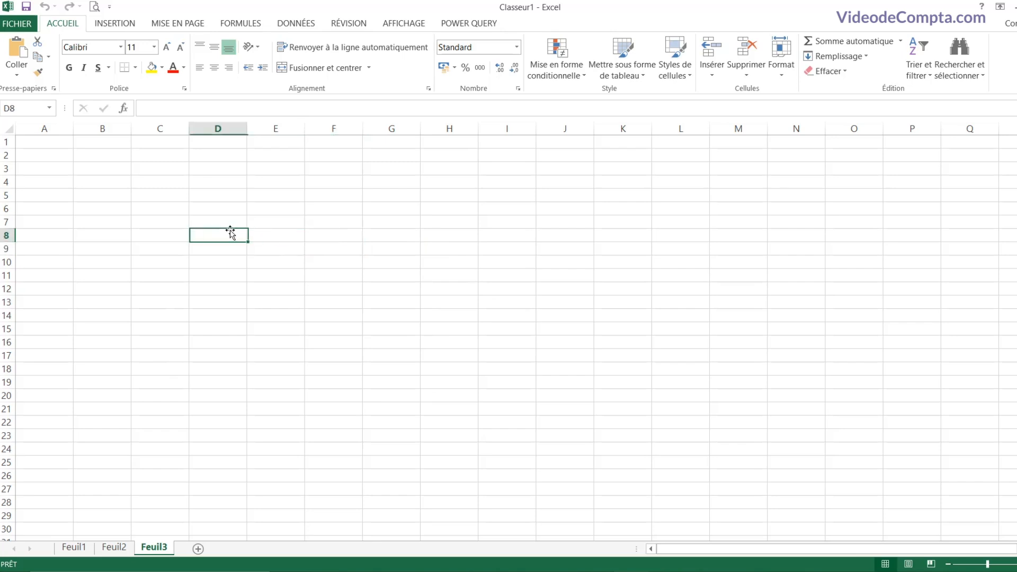
click(160, 197)
click(408, 298)
click(554, 327)
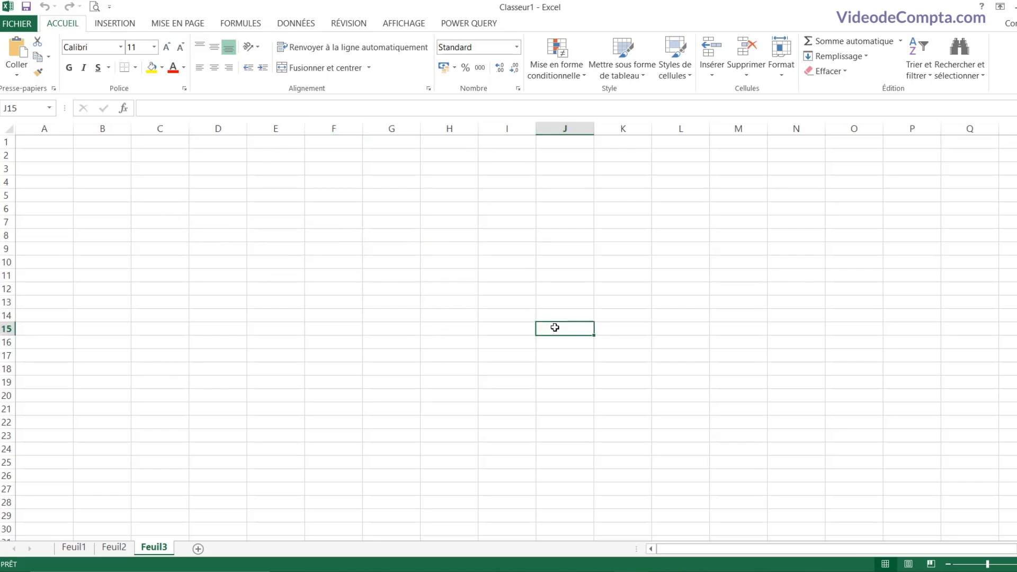
click(636, 326)
click(706, 319)
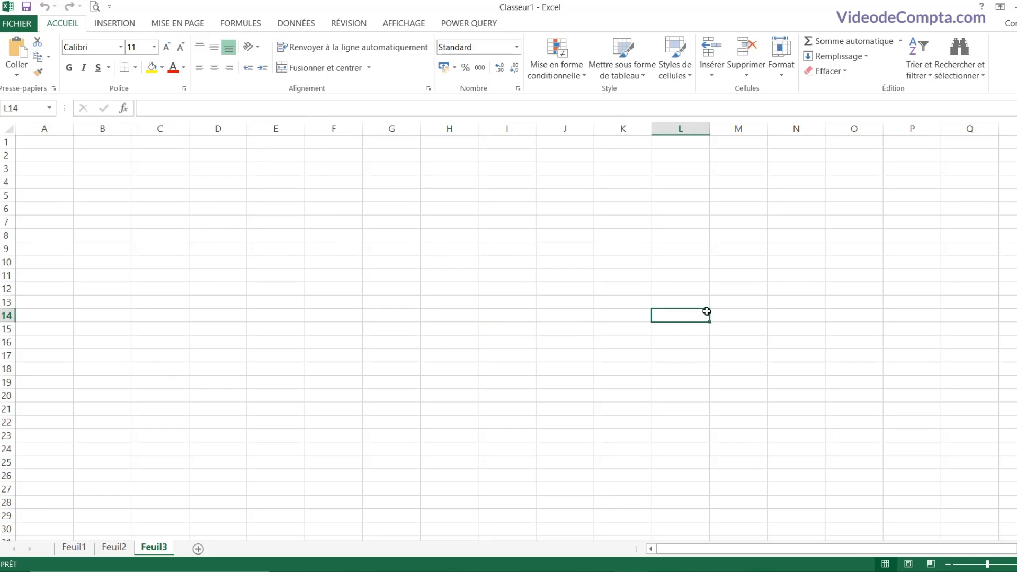
click(302, 235)
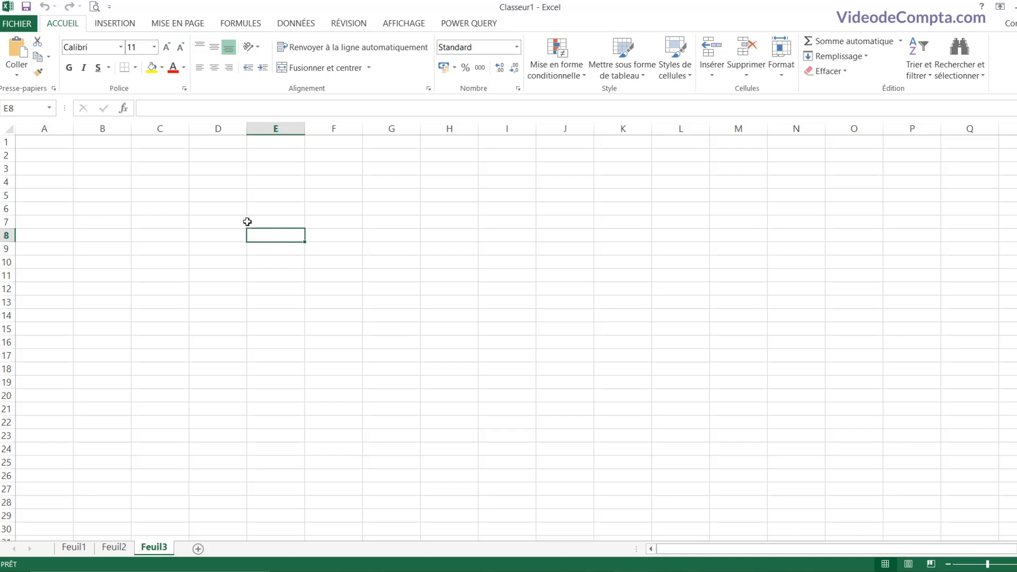
click(147, 187)
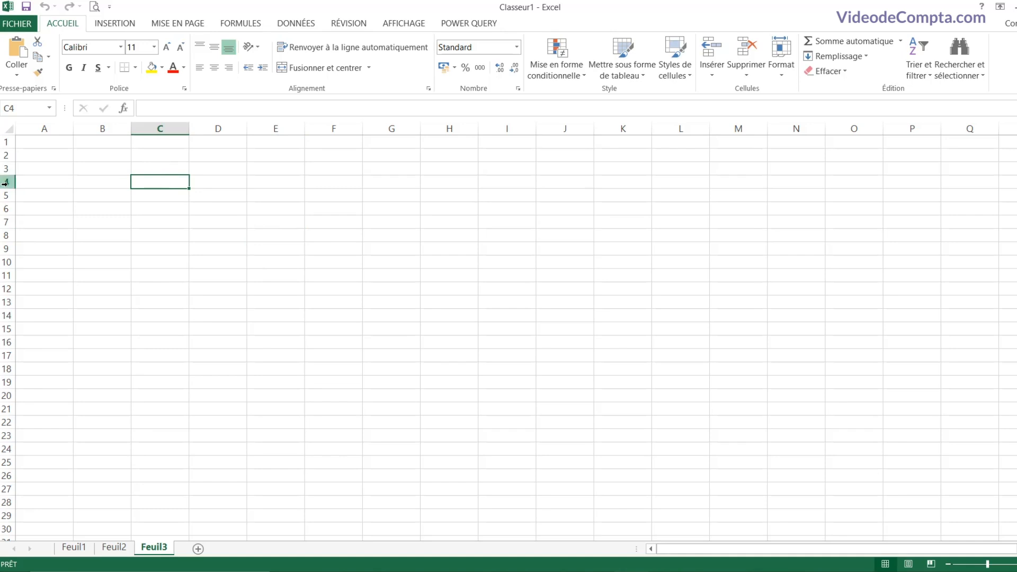
click(37, 142)
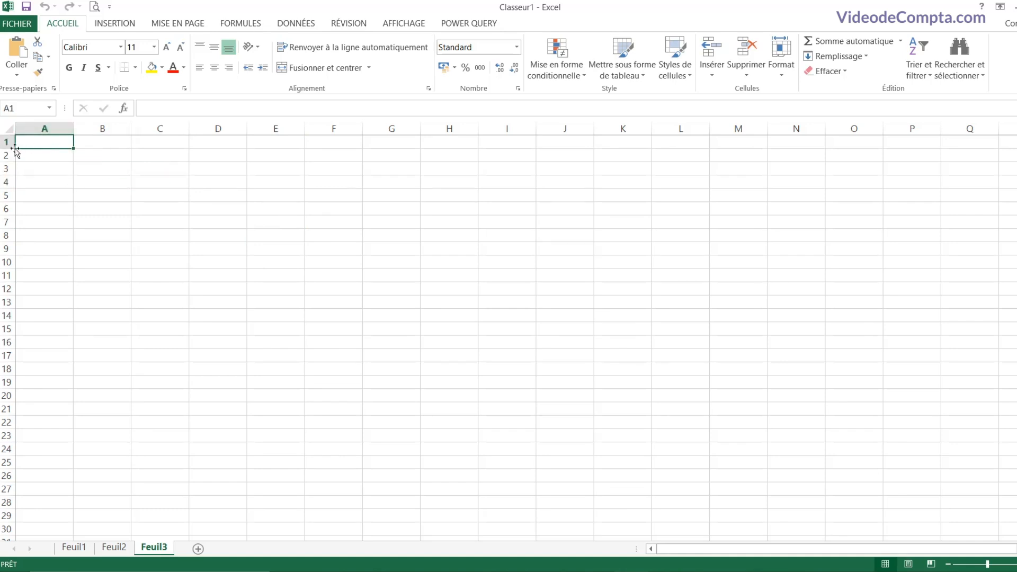
click(276, 196)
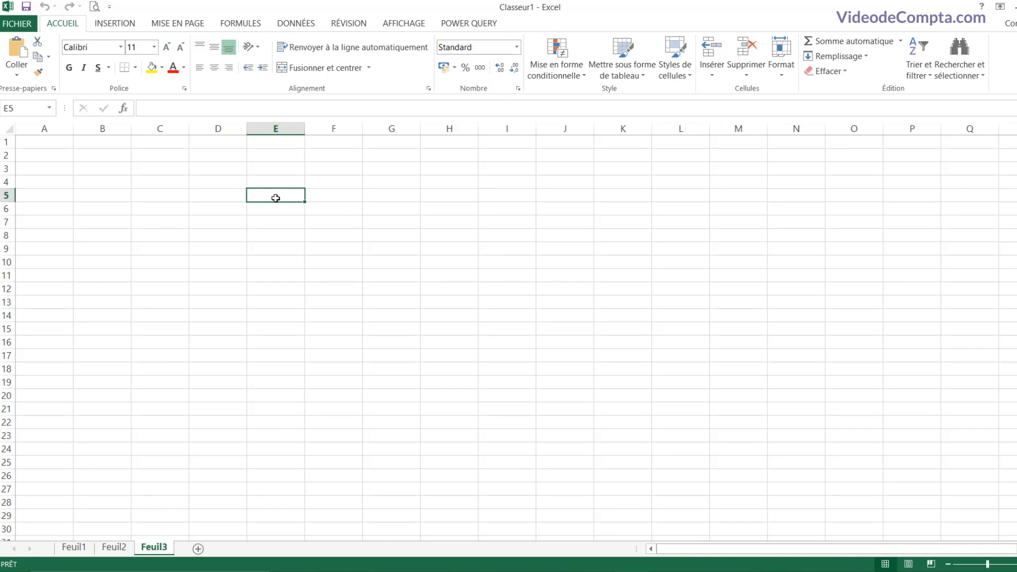
Step: Enter information125 in cell E5
text(in)
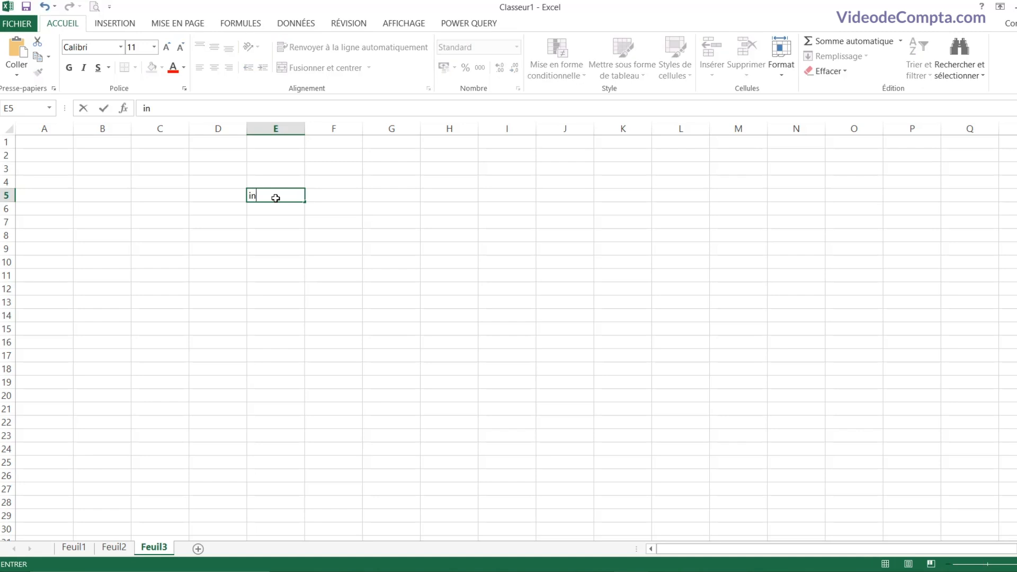
text(formation)
text(125)
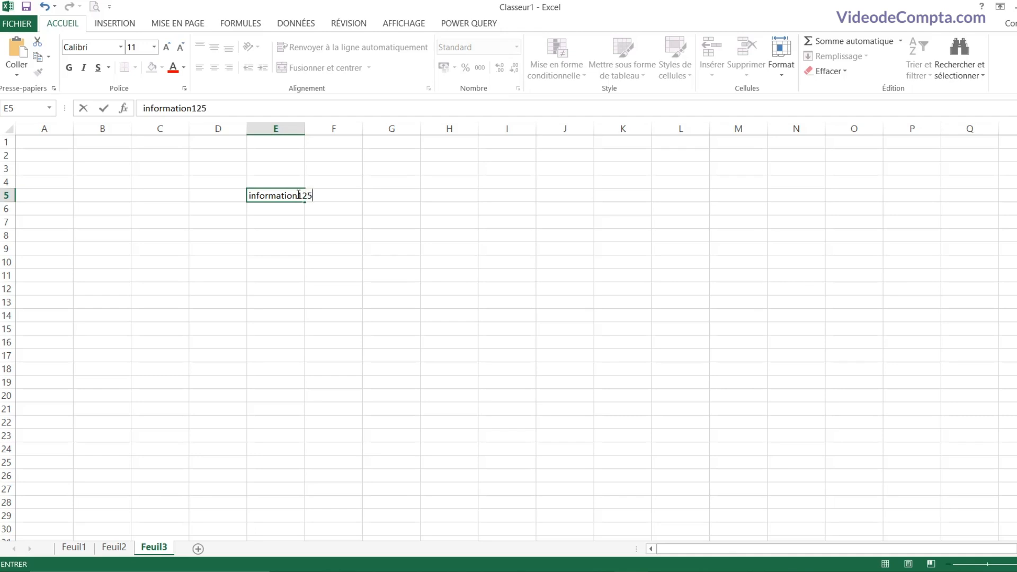
key(Return)
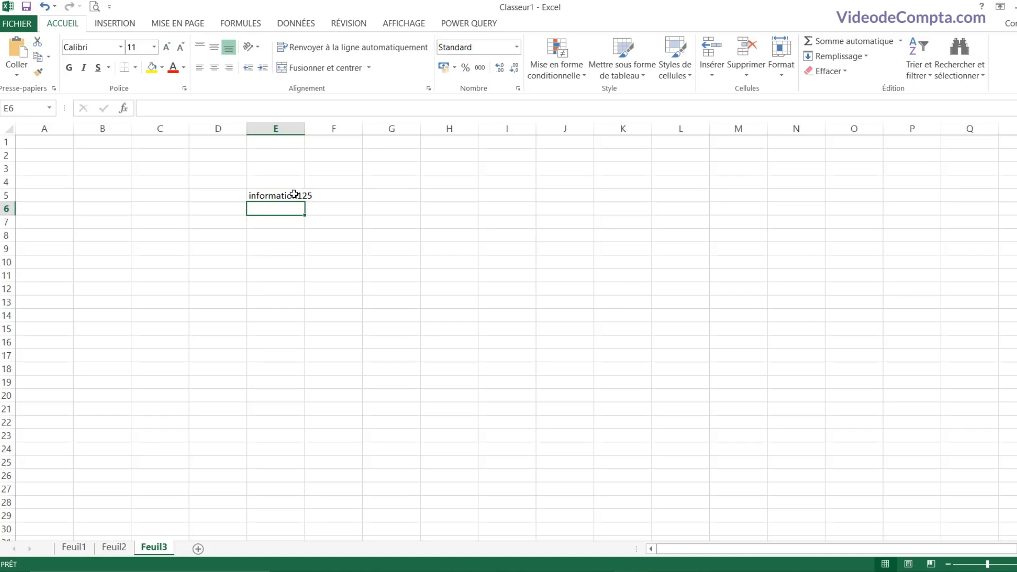
Step: Open E5 for editing, then select H9, E8 and E12 before returning to E5
double_click(294, 194)
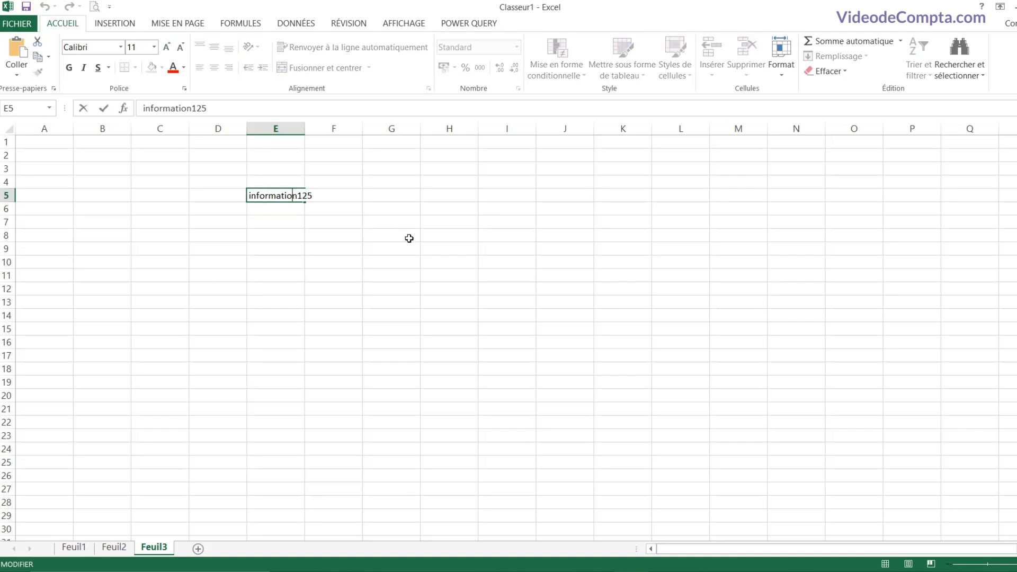
click(450, 245)
click(285, 231)
click(288, 286)
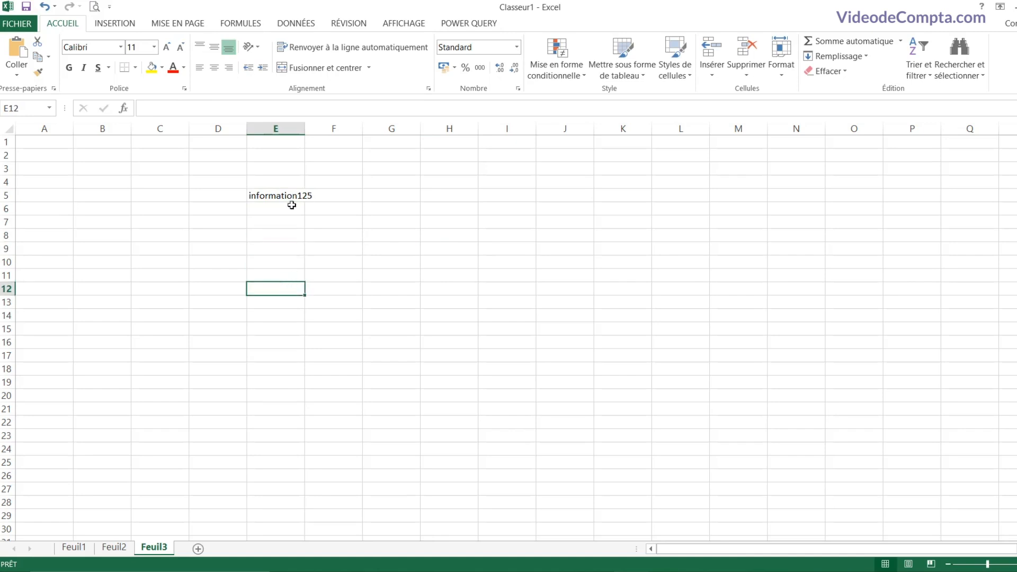
click(285, 196)
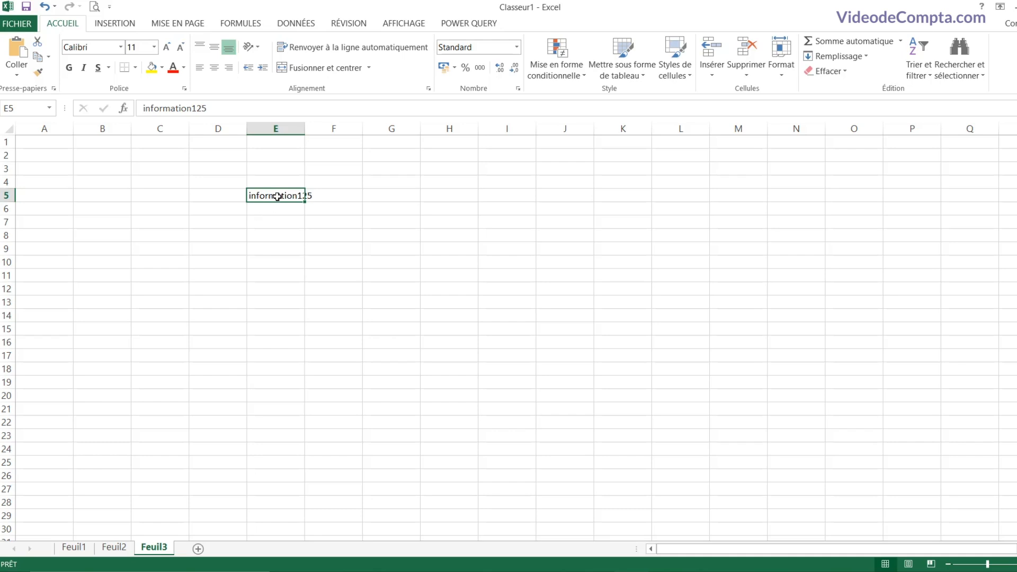
drag(278, 197, 527, 398)
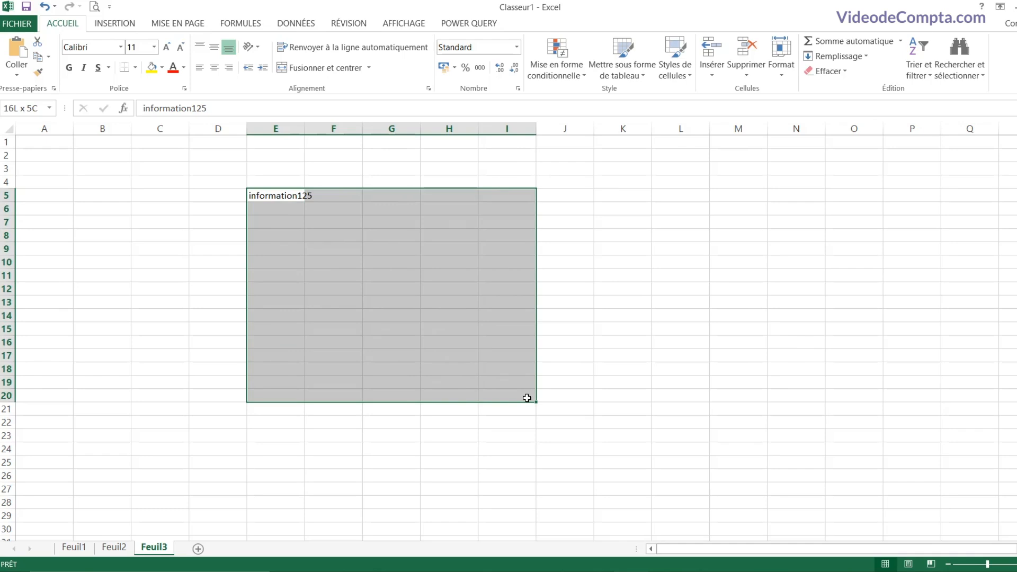
drag(527, 397, 526, 398)
click(122, 198)
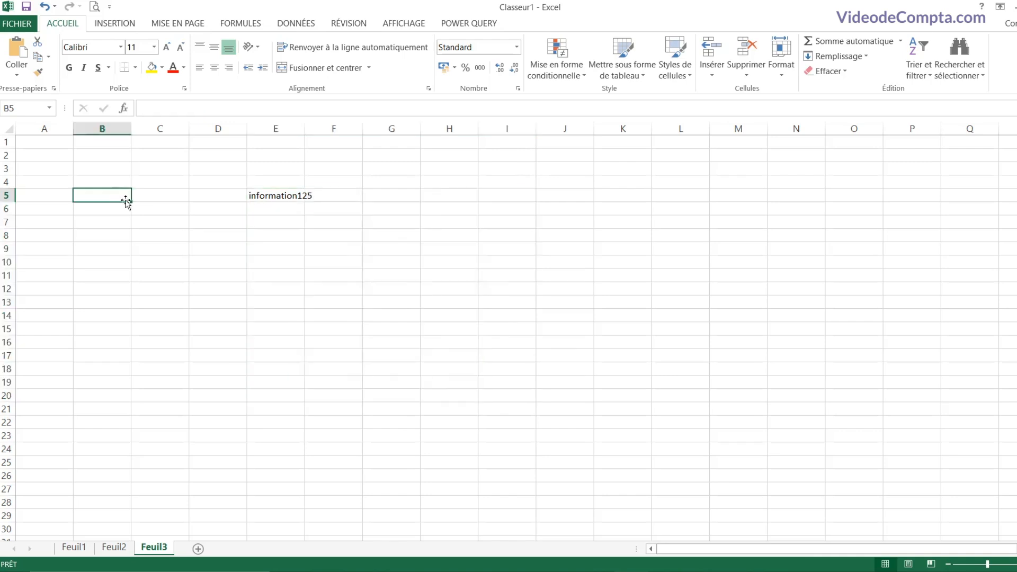
scroll(76, 31, down, 2)
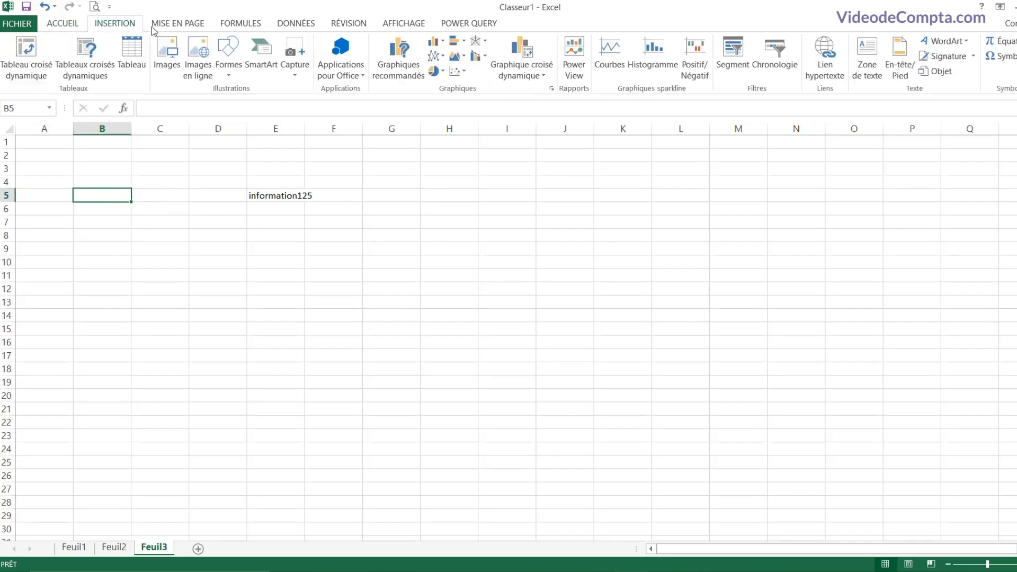
scroll(75, 30, up, 1)
click(71, 24)
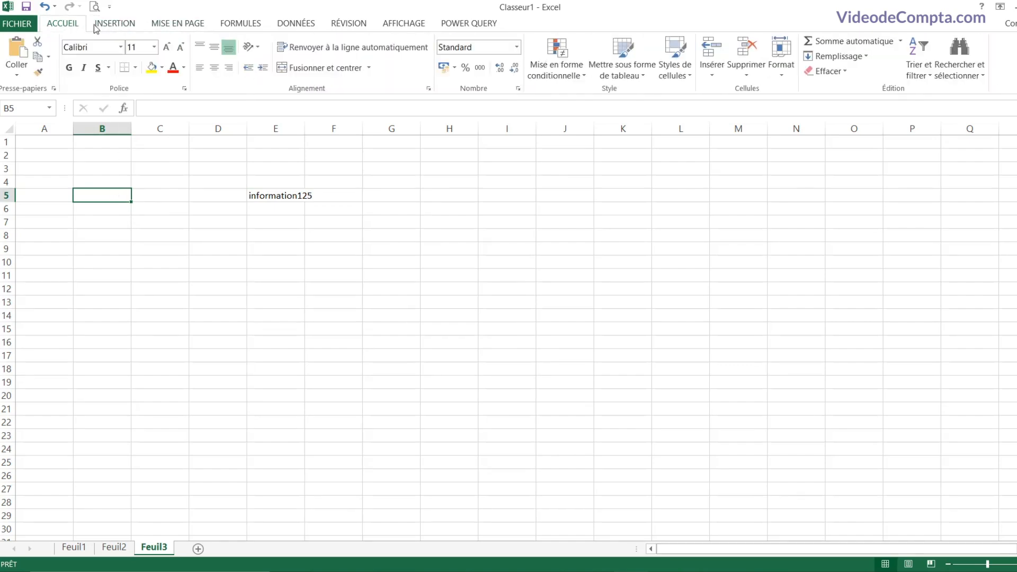
click(115, 26)
click(171, 26)
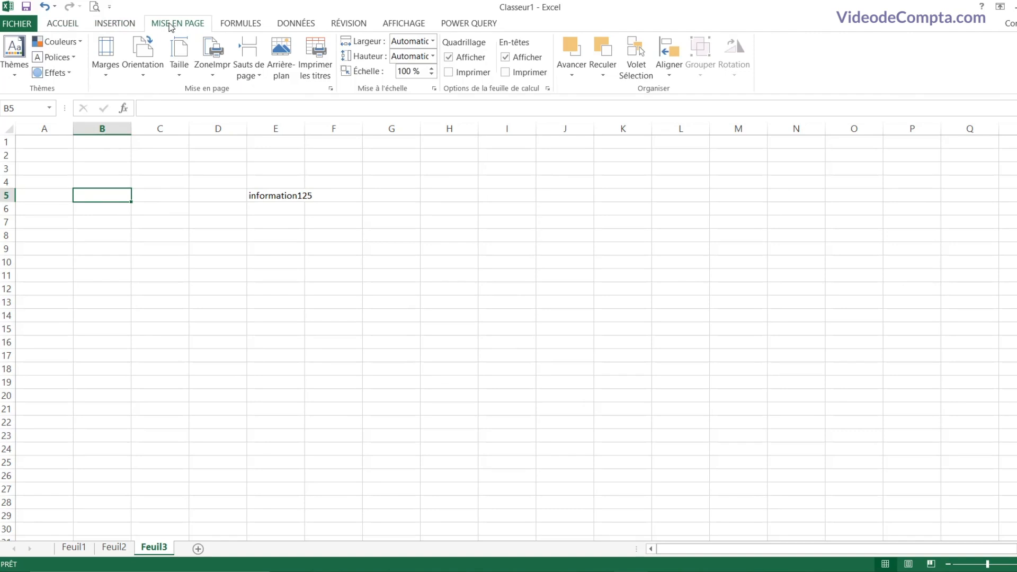
click(242, 27)
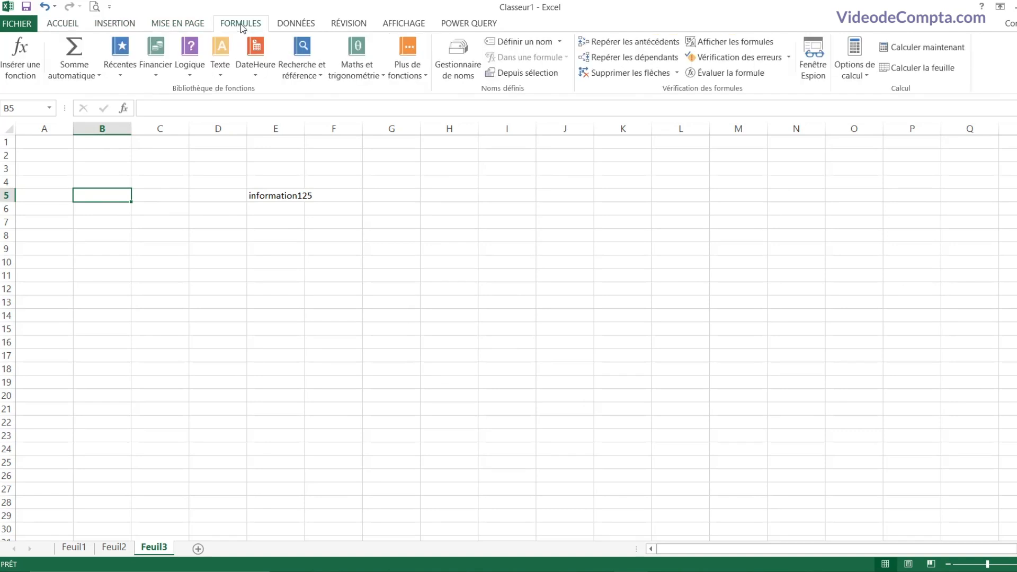
click(293, 24)
click(349, 25)
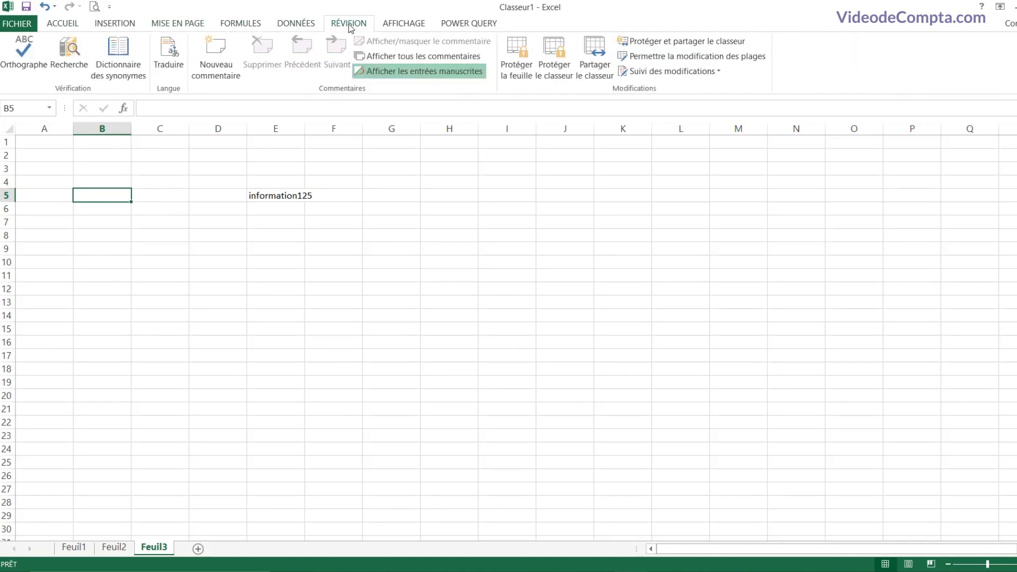
click(64, 24)
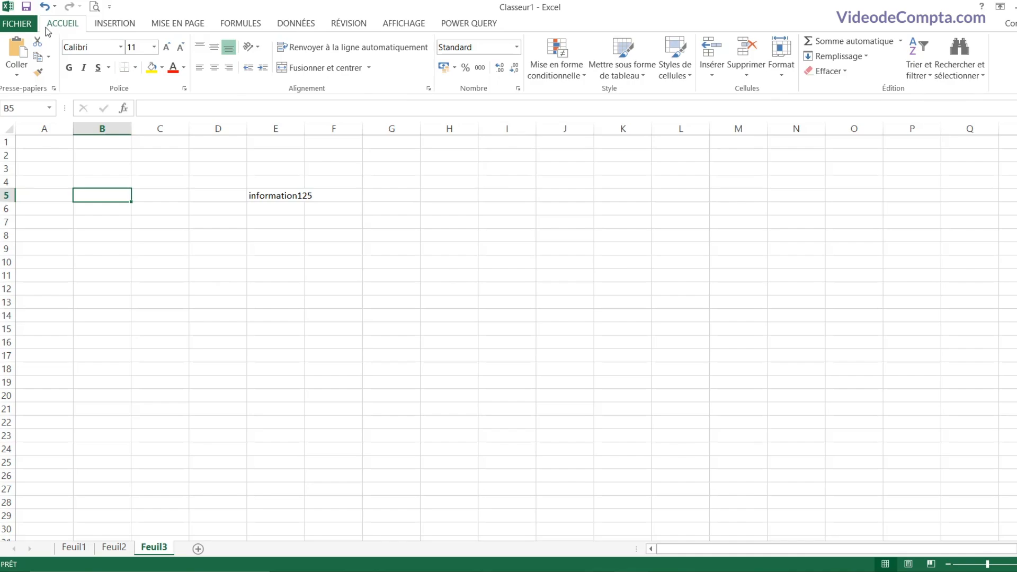
Step: Browse the Informations, Nouveau and Ouvrir > Ordinateur file pages, then return to the worksheet
click(21, 30)
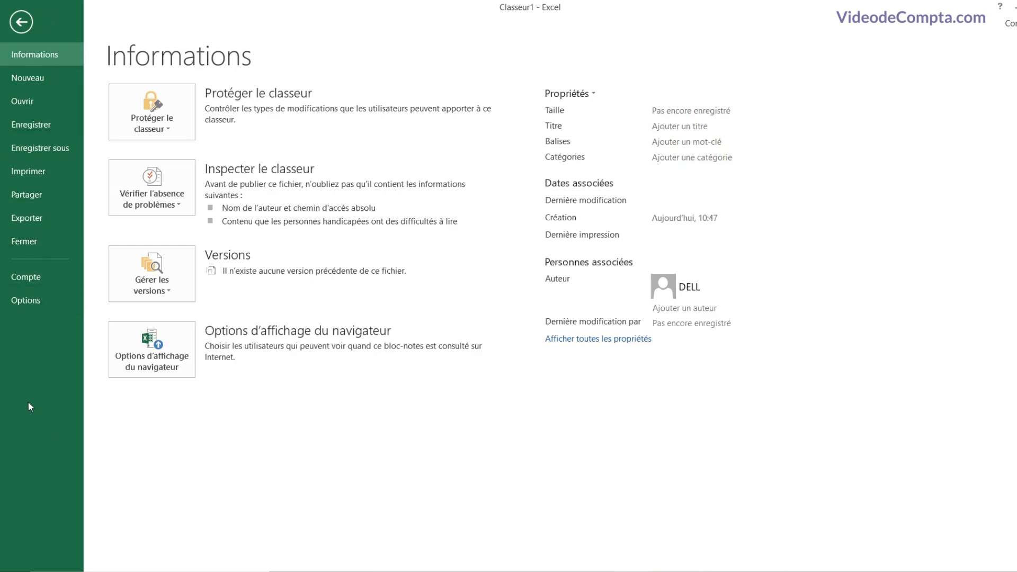
click(39, 79)
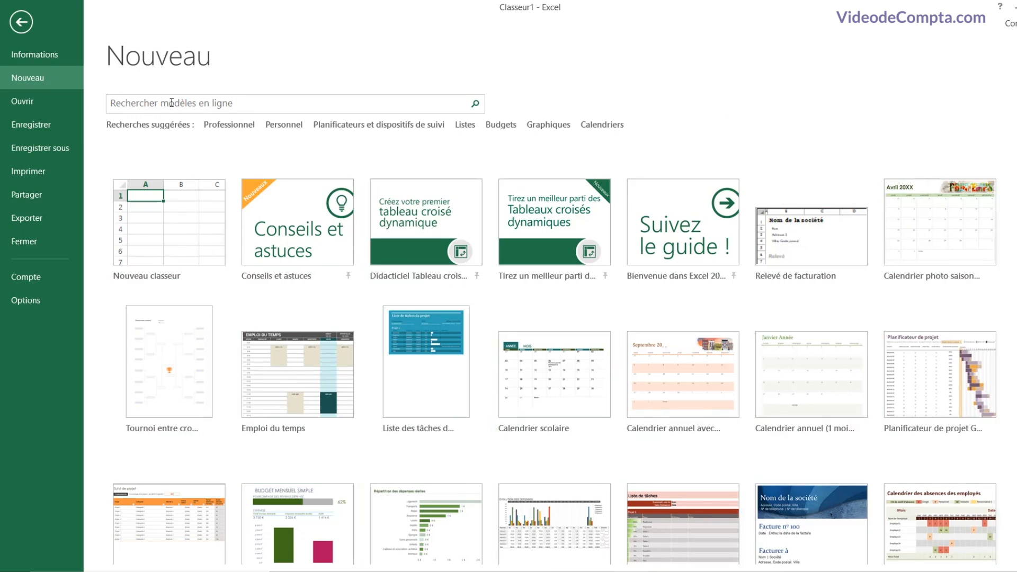
key(ctrl+o)
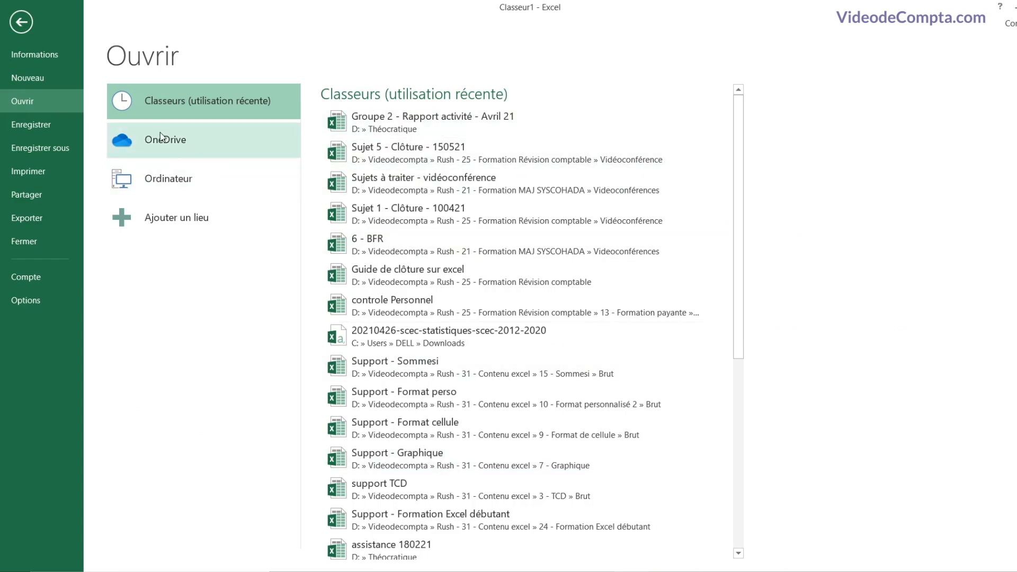
click(194, 179)
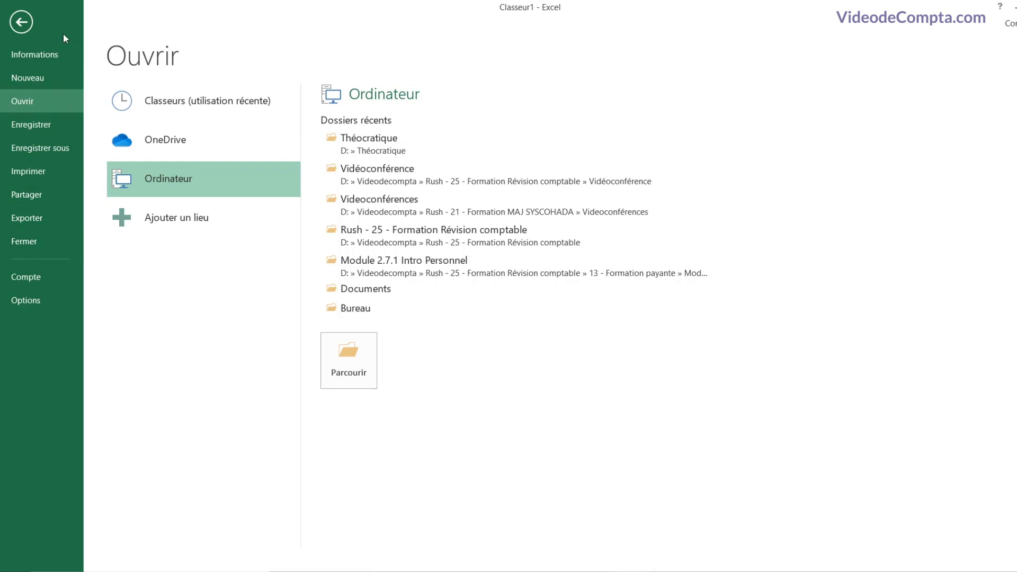
click(21, 23)
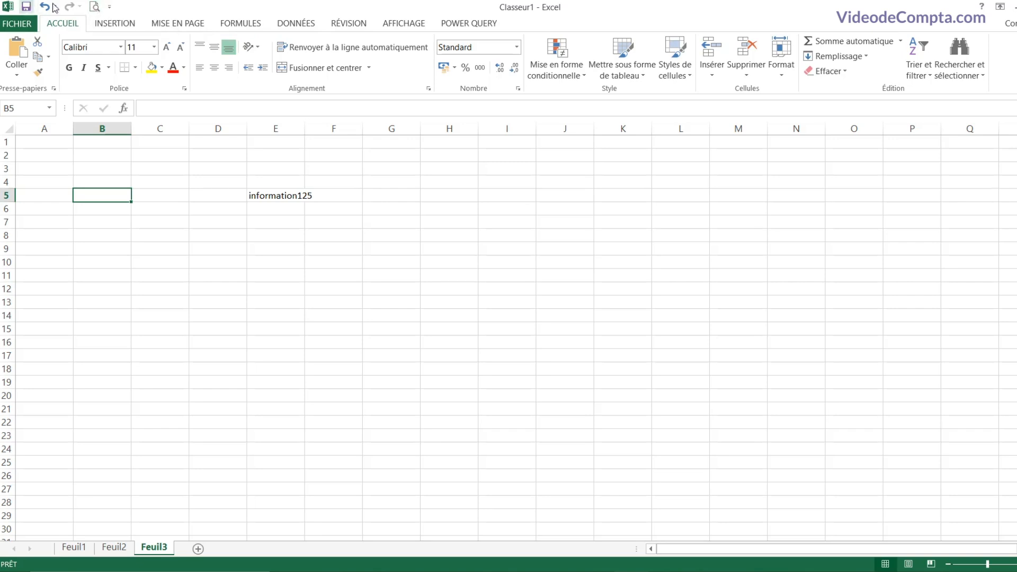
Step: Add Courrier électronique to the Quick Access Toolbar
click(109, 7)
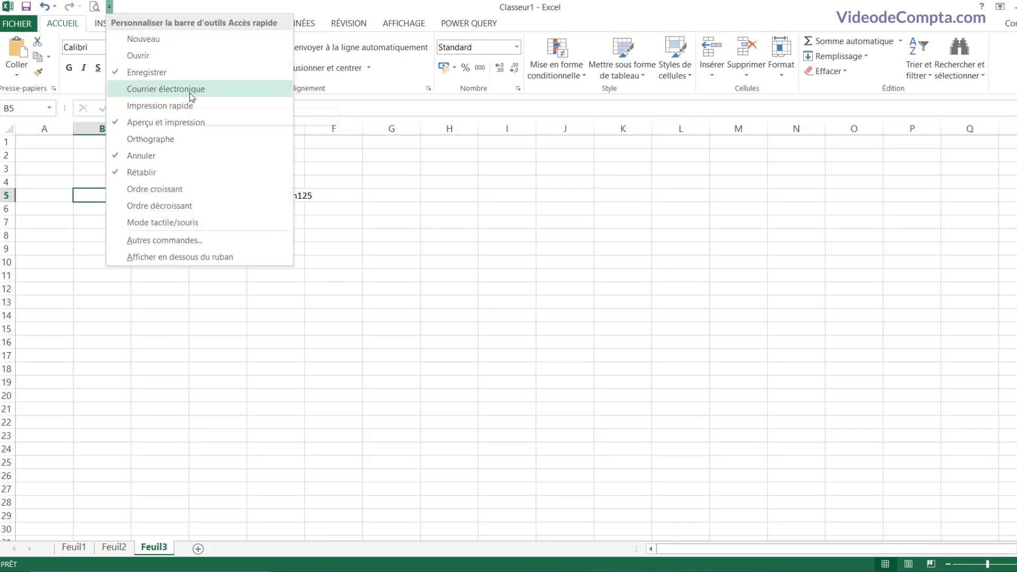
click(171, 89)
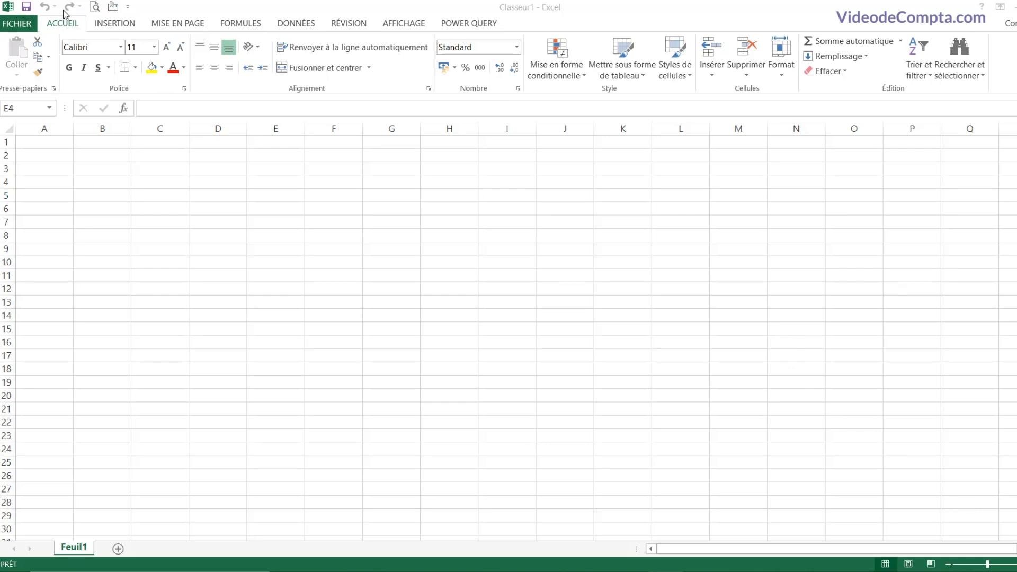
Step: Use Enregistrer sous to save the workbook in the Bureau folder as 'Formation excel'
click(19, 24)
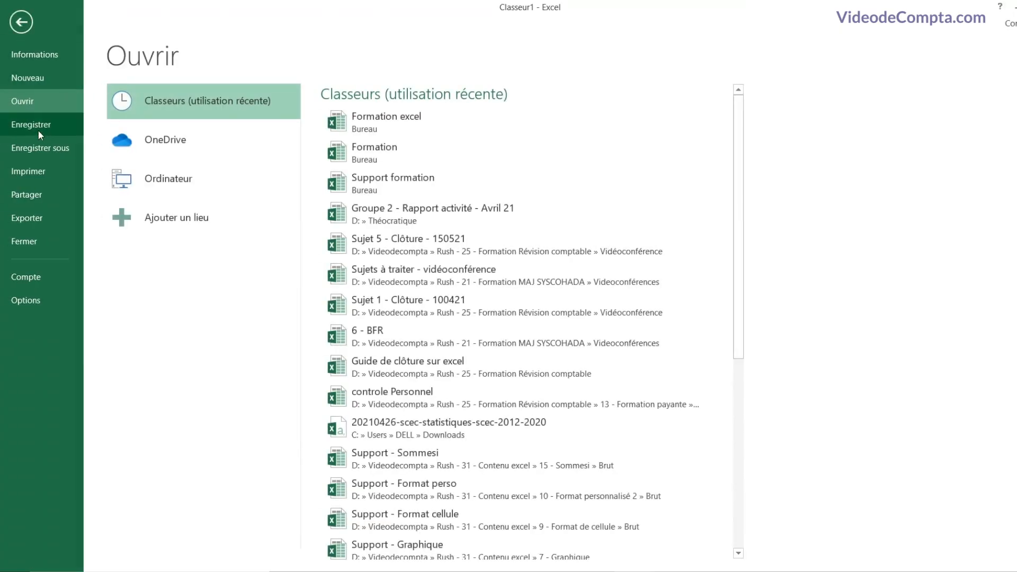
click(39, 127)
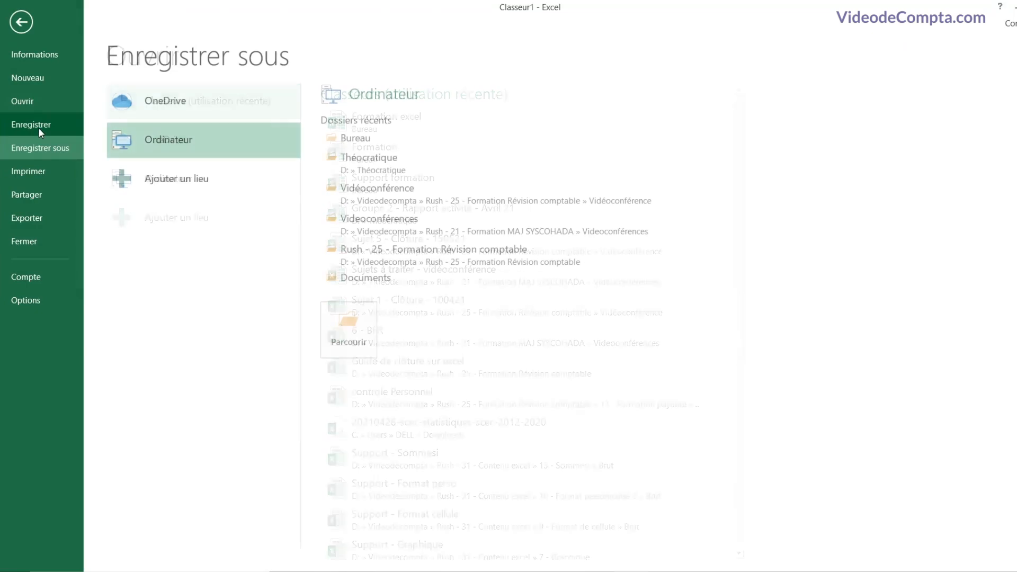
double_click(230, 149)
click(51, 78)
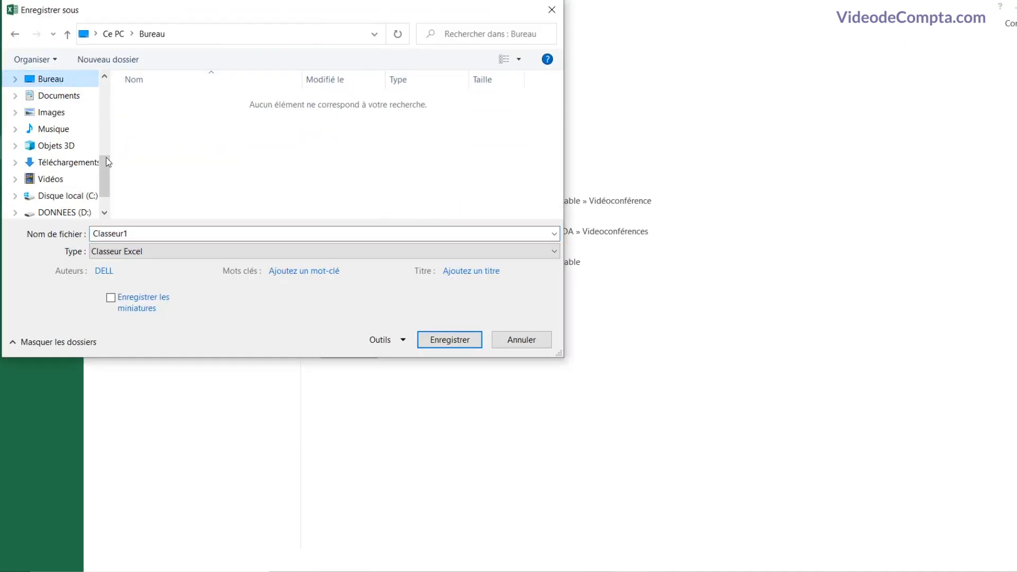
click(148, 231)
text(Formation)
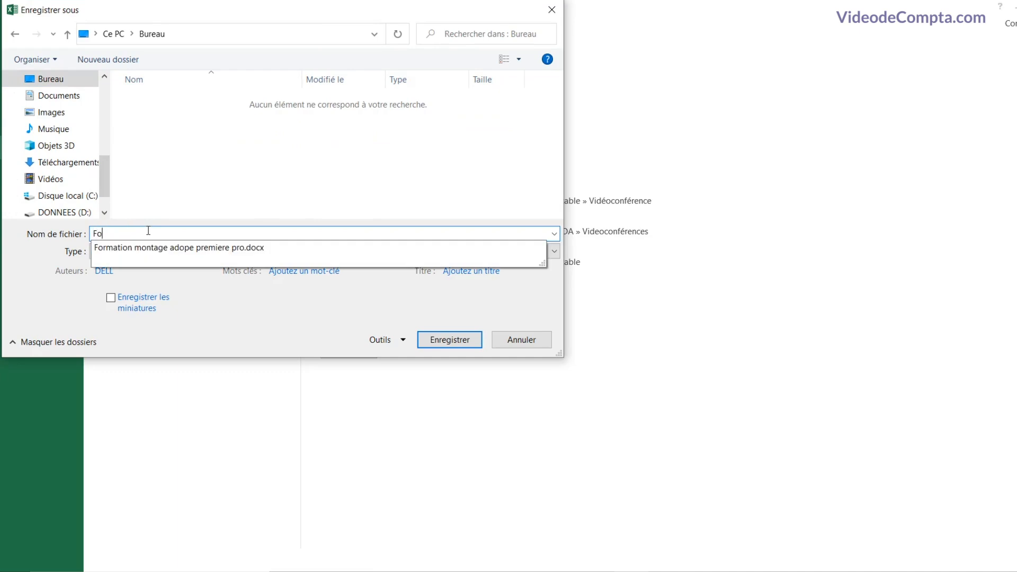
text( excel)
click(461, 340)
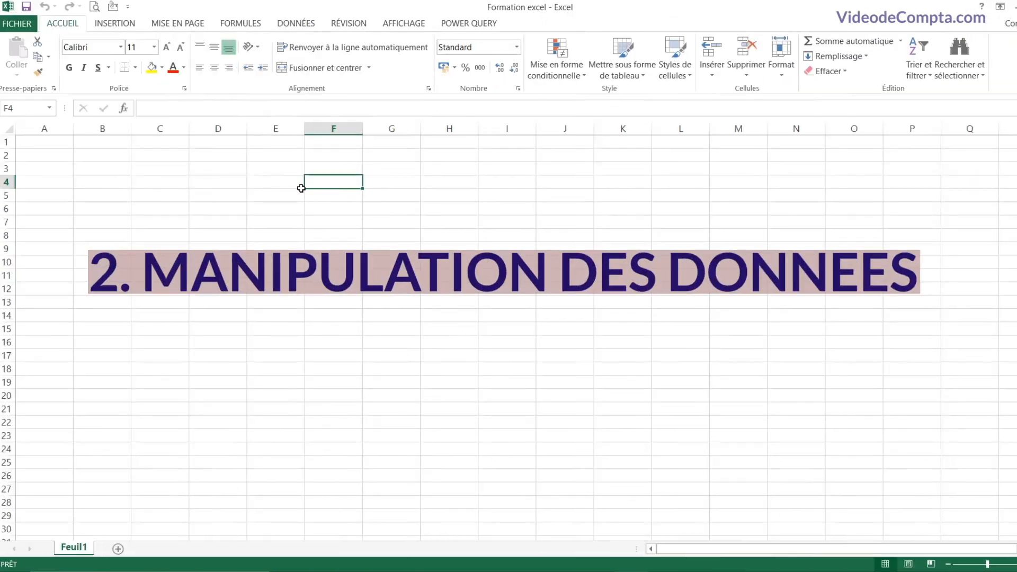
Step: Enter the headers Jours, nom vendeur and montant in cells F4, G4 and H4
click(288, 185)
click(340, 193)
click(342, 185)
click(286, 180)
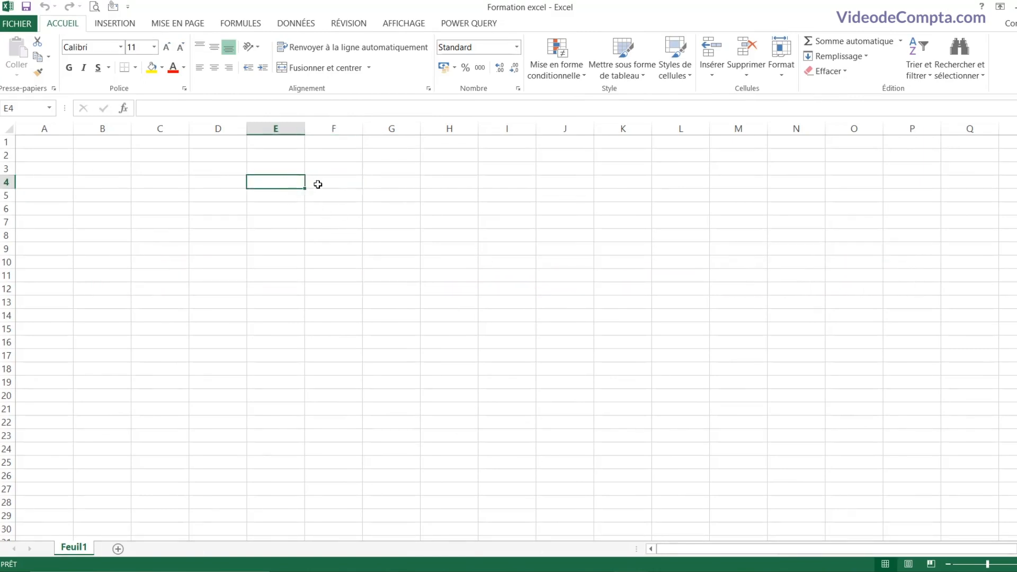
click(320, 183)
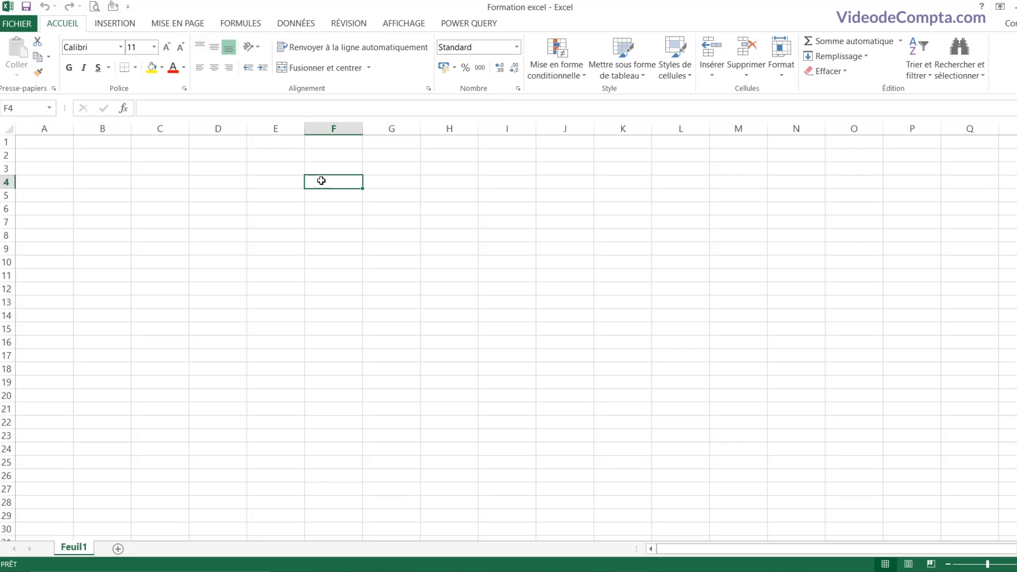
text(Jours)
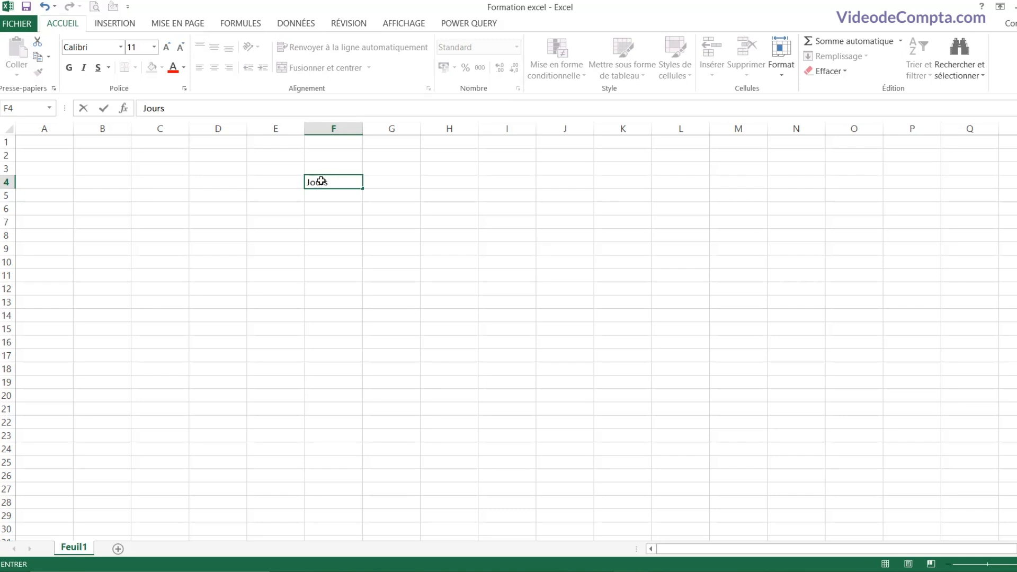
key(Tab)
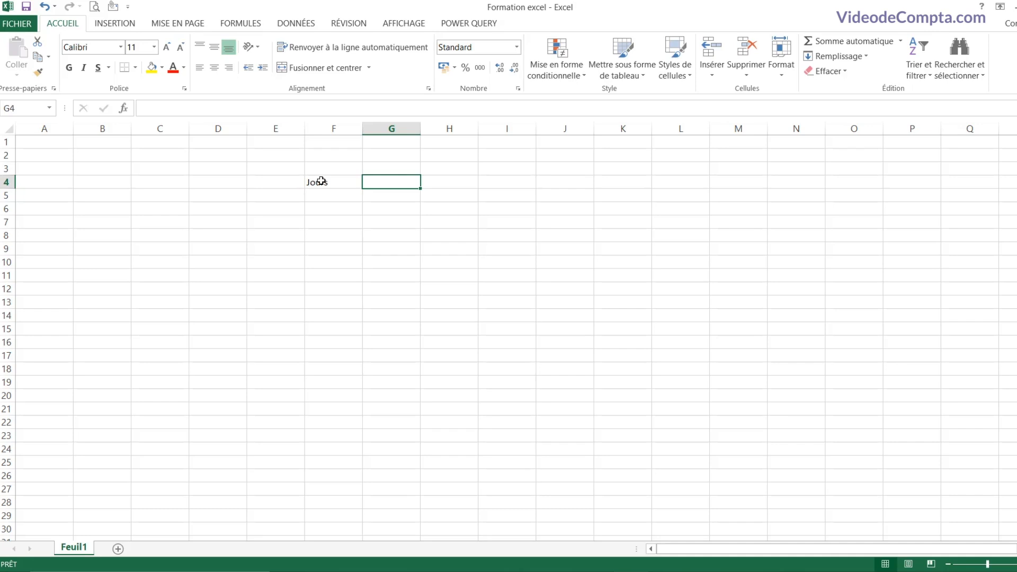
text(nom vendeur)
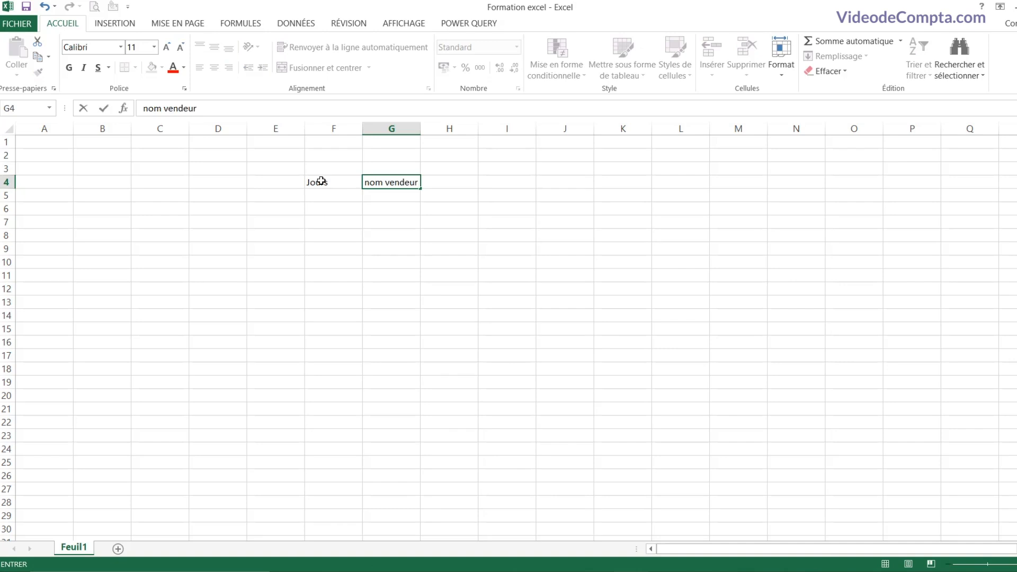
key(Tab)
text(montant)
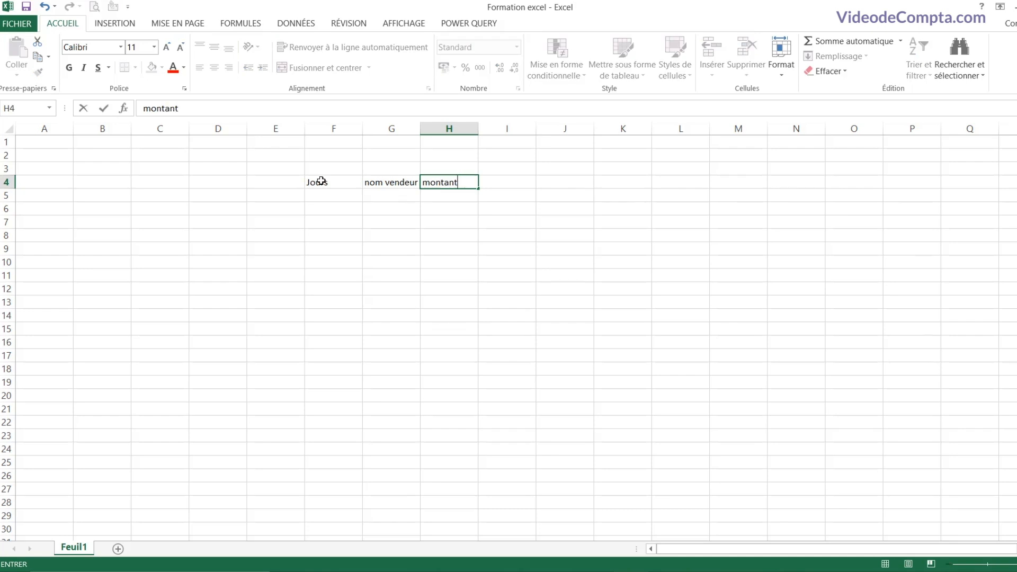
key(Return)
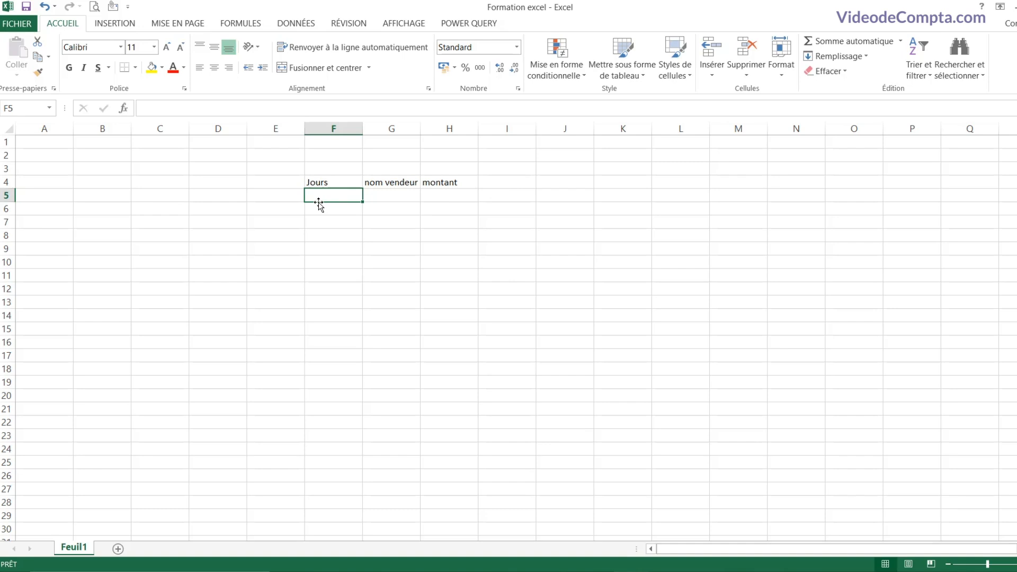
Step: Fill row 5 with lundi, the seller's name and the amount 50000
text(lun)
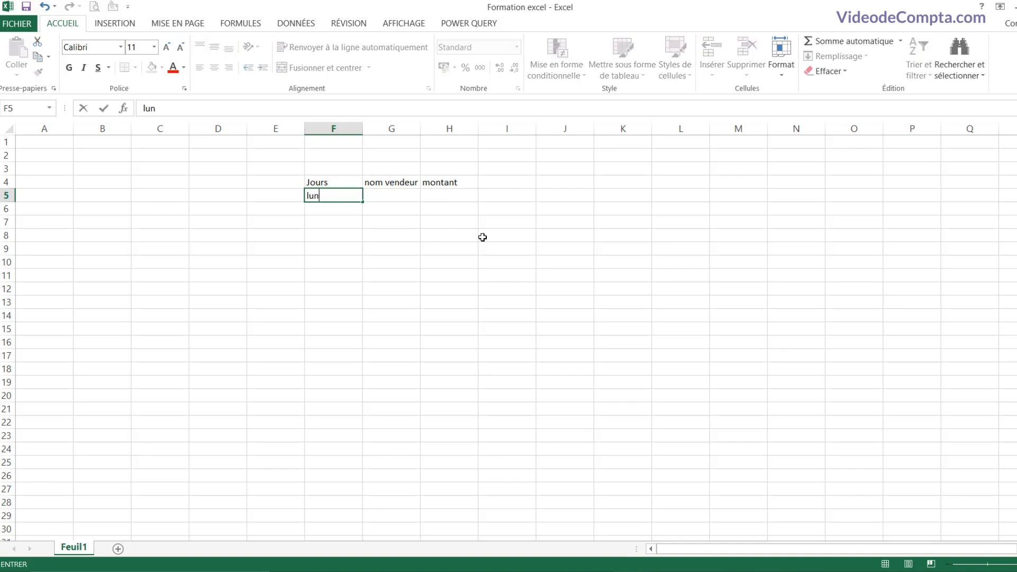
text(di)
key(Tab)
text(aline)
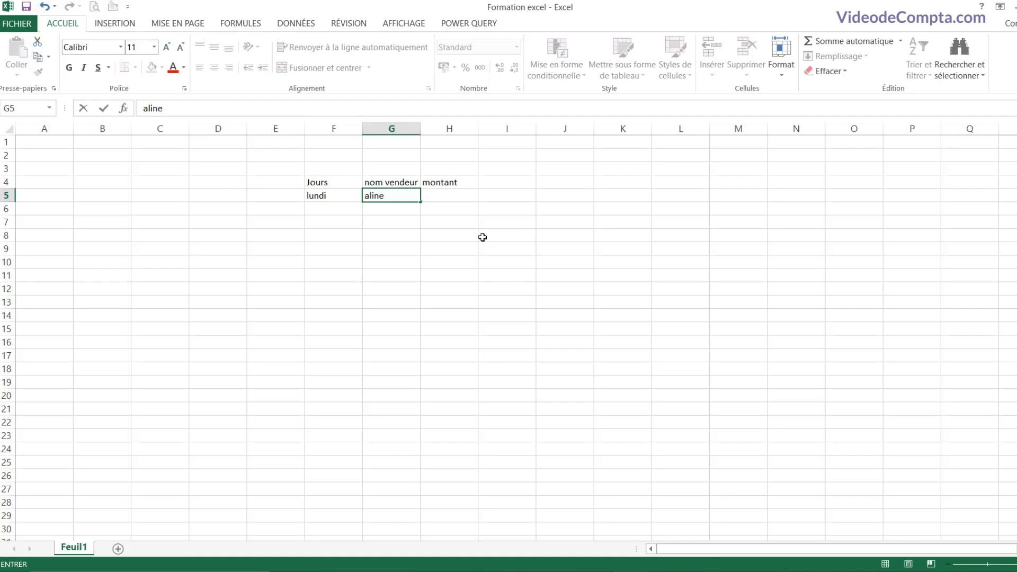
key(Tab)
text(50000)
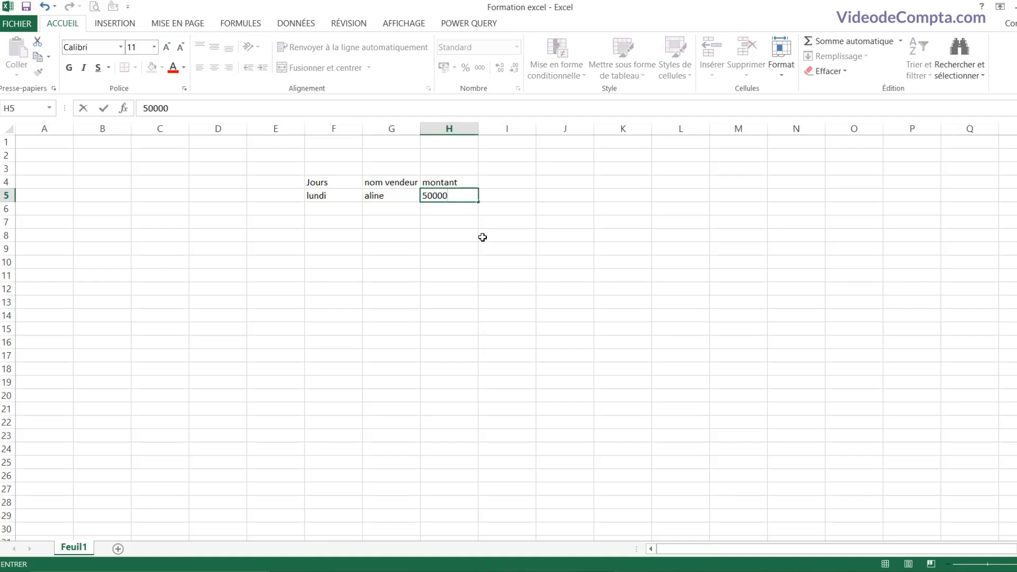
key(Return)
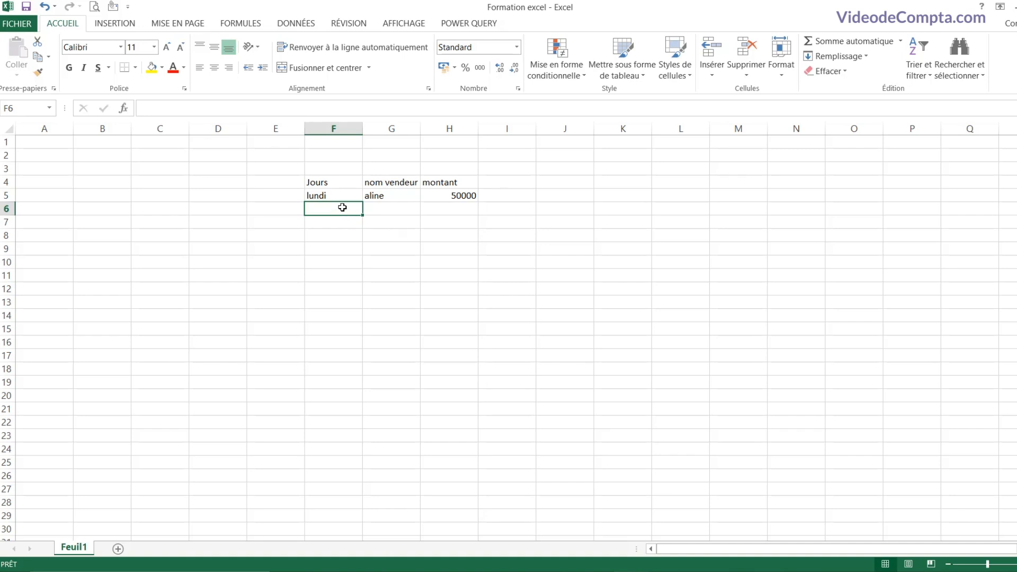
drag(340, 196, 389, 321)
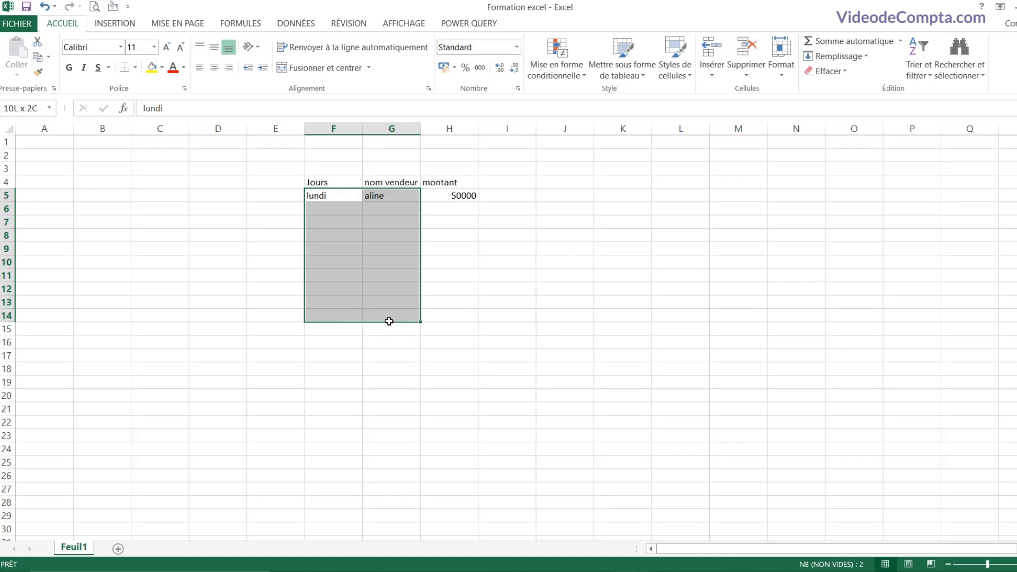
drag(389, 321, 390, 322)
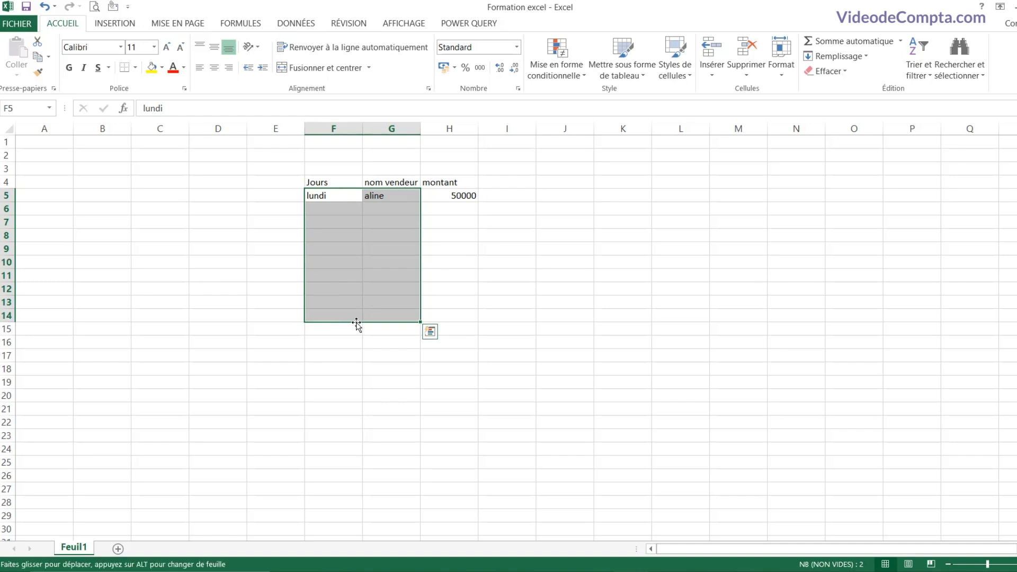
drag(356, 323, 141, 330)
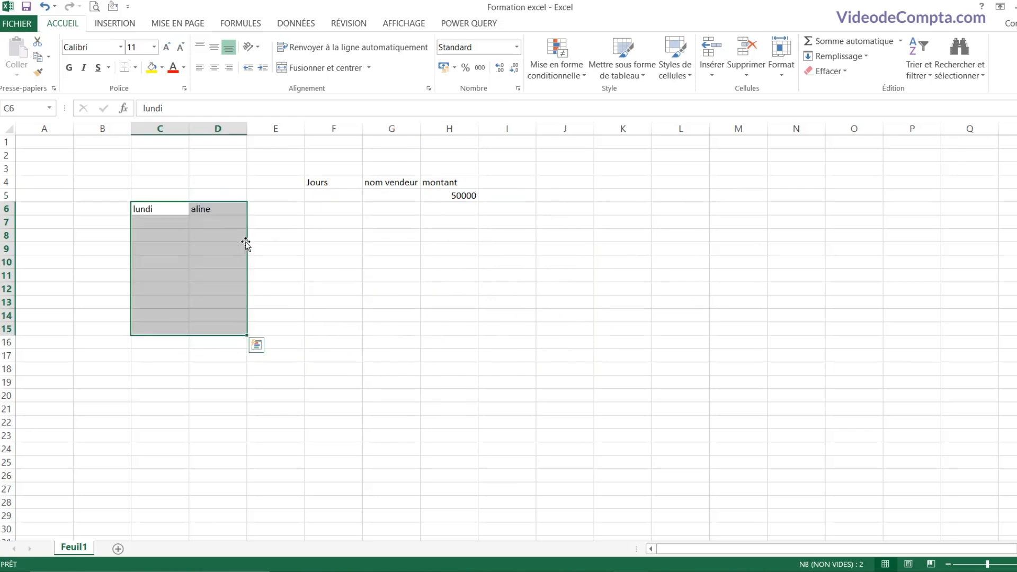
drag(243, 243, 383, 221)
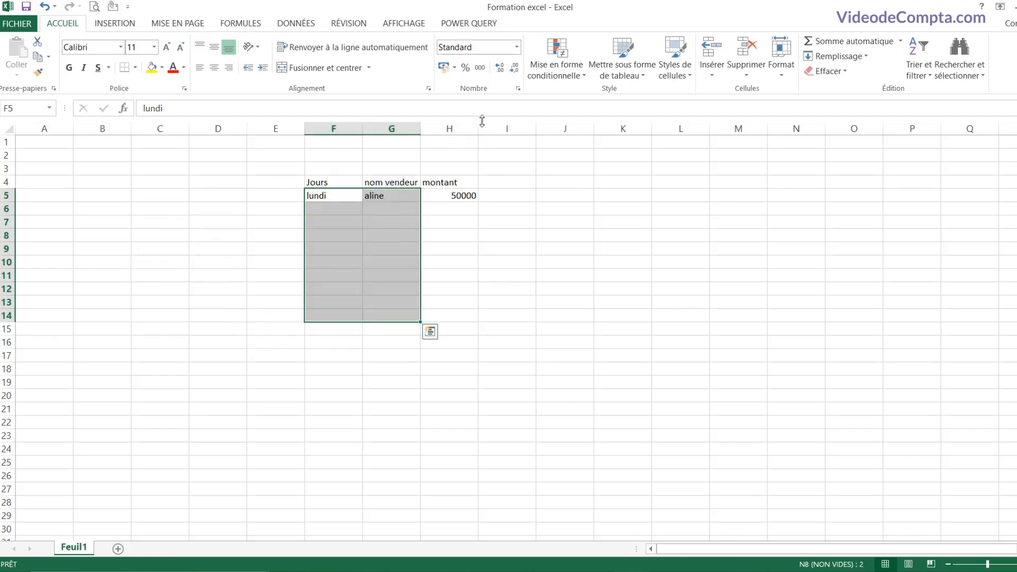
click(454, 127)
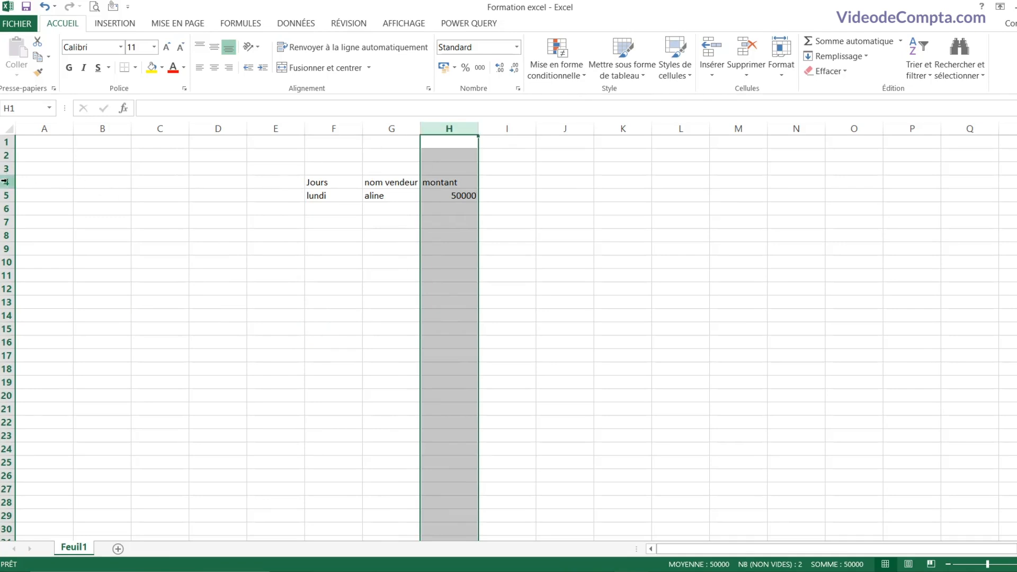
drag(6, 182, 2, 228)
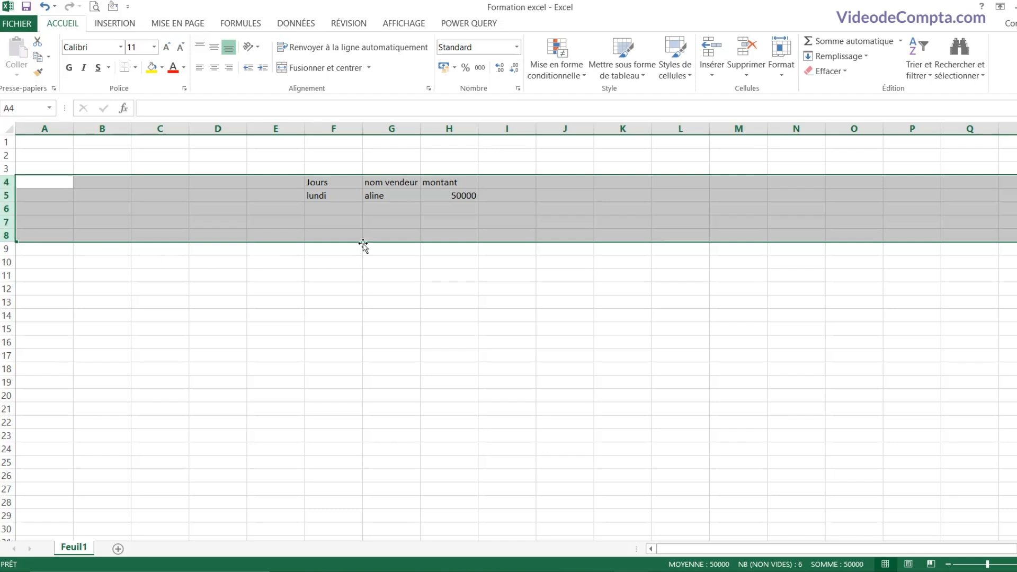
drag(364, 243, 361, 208)
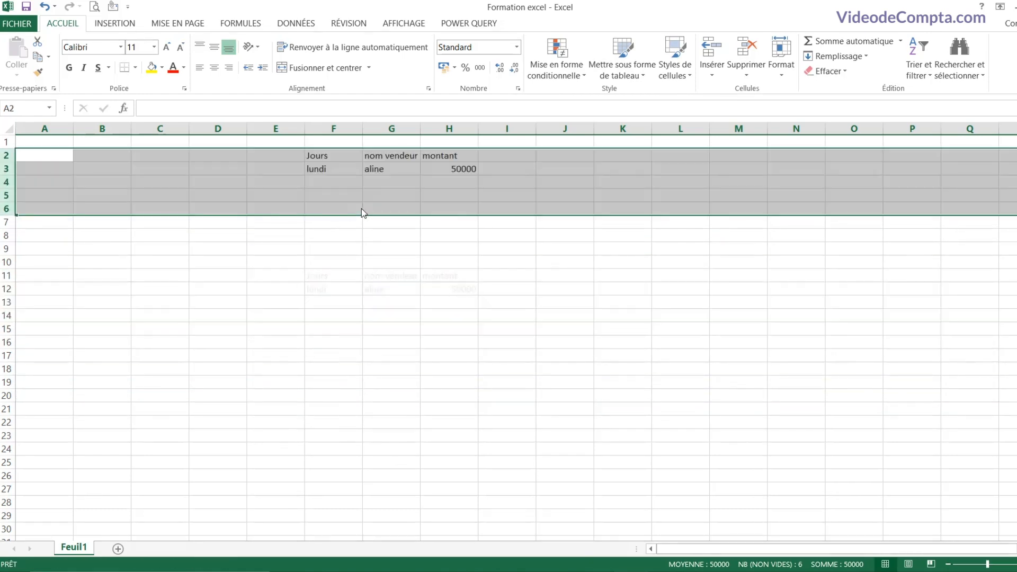
drag(350, 130, 396, 135)
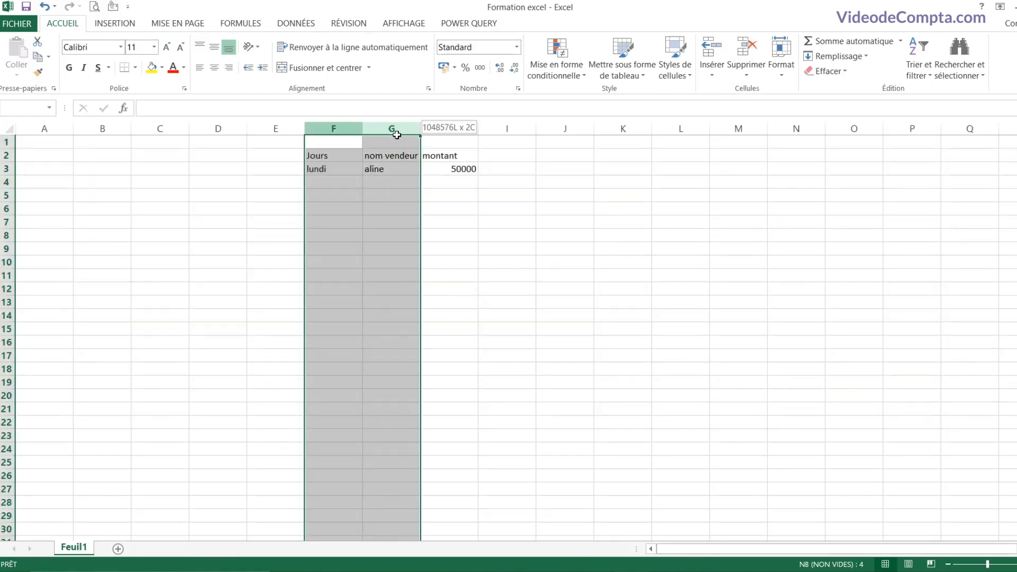
drag(418, 233, 663, 265)
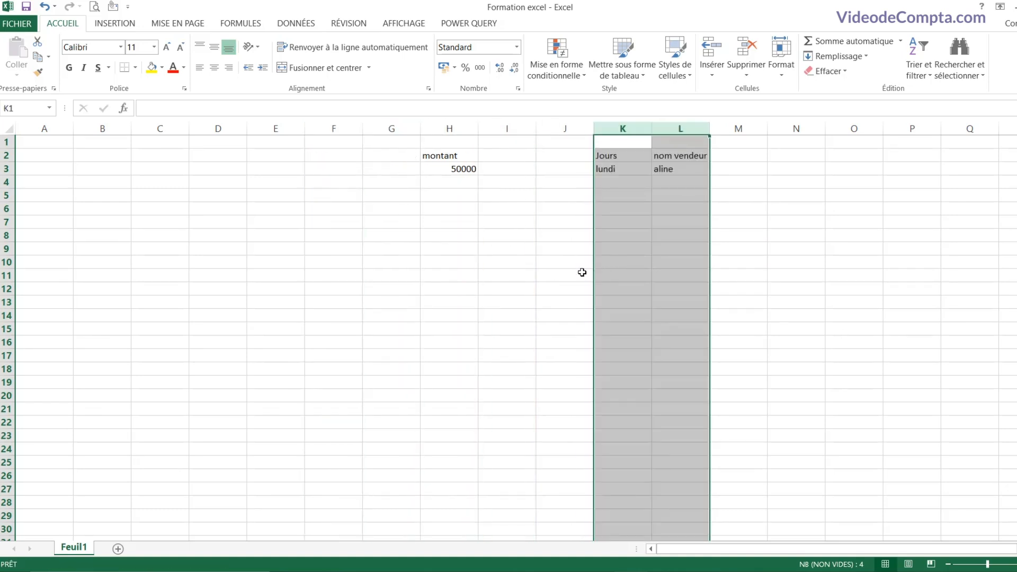
drag(596, 248, 344, 236)
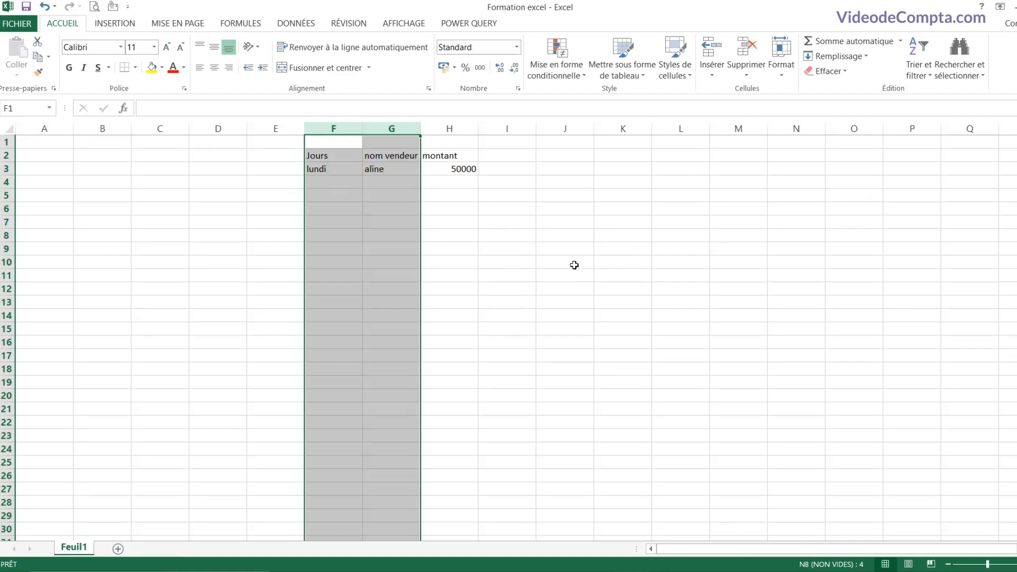
click(523, 233)
click(248, 230)
click(508, 258)
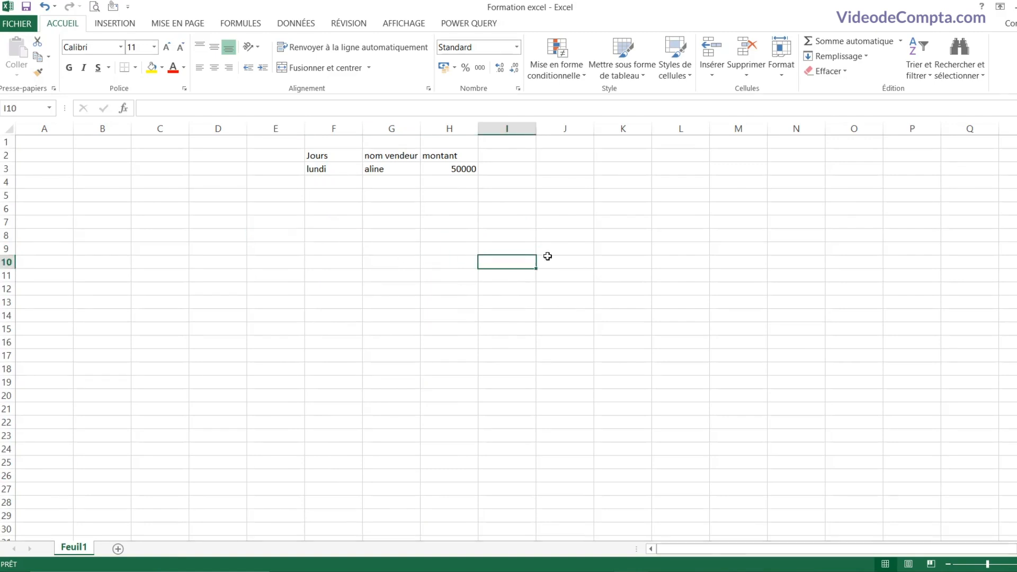
click(663, 221)
click(662, 276)
click(660, 208)
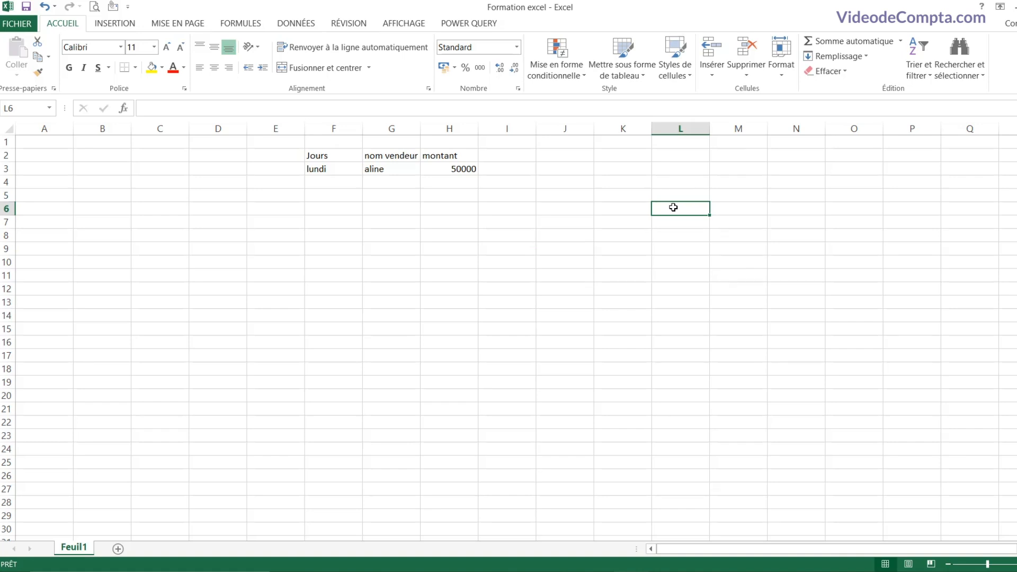
click(416, 245)
click(229, 210)
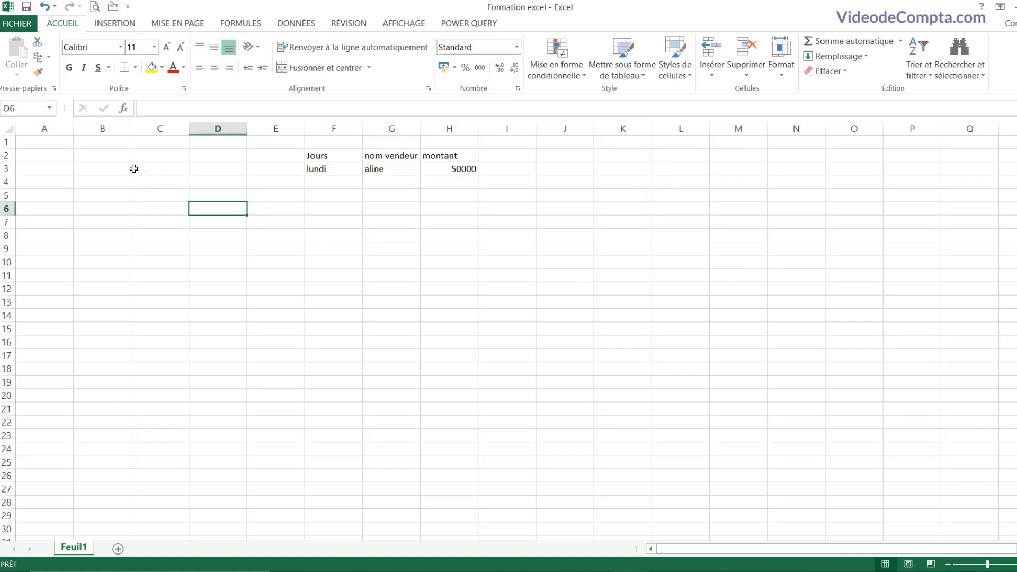
click(134, 169)
click(90, 231)
click(161, 299)
click(391, 367)
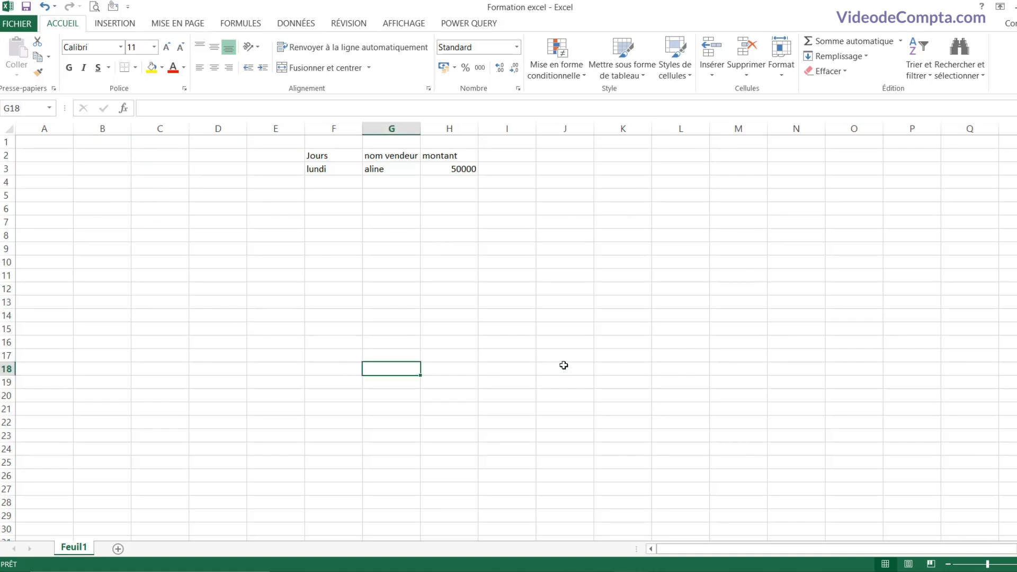
click(631, 338)
click(602, 258)
click(394, 235)
click(373, 197)
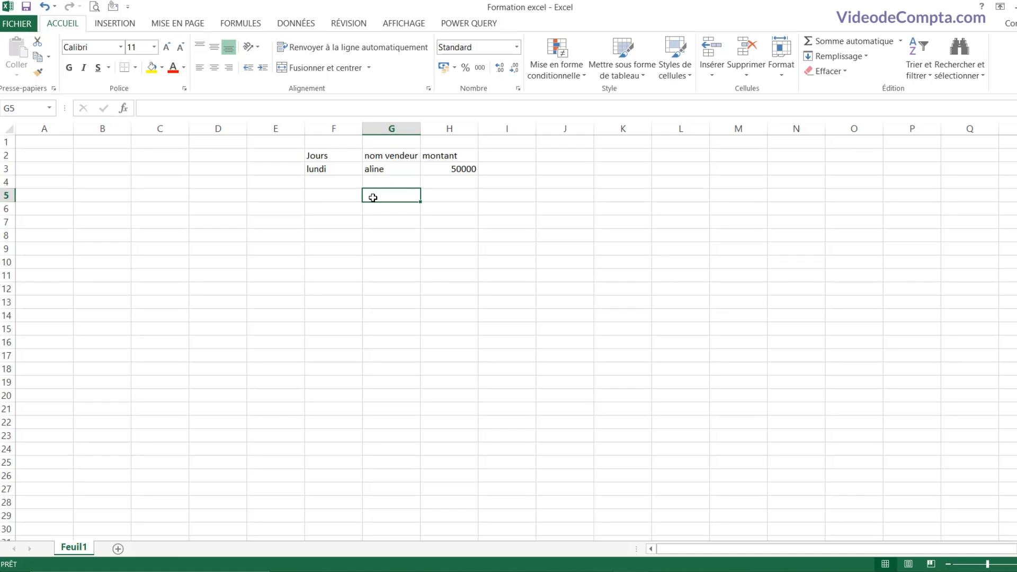
key(Right)
key(Right)
key(Right)
key(Right)
key(Right)
key(Right)
key(Right)
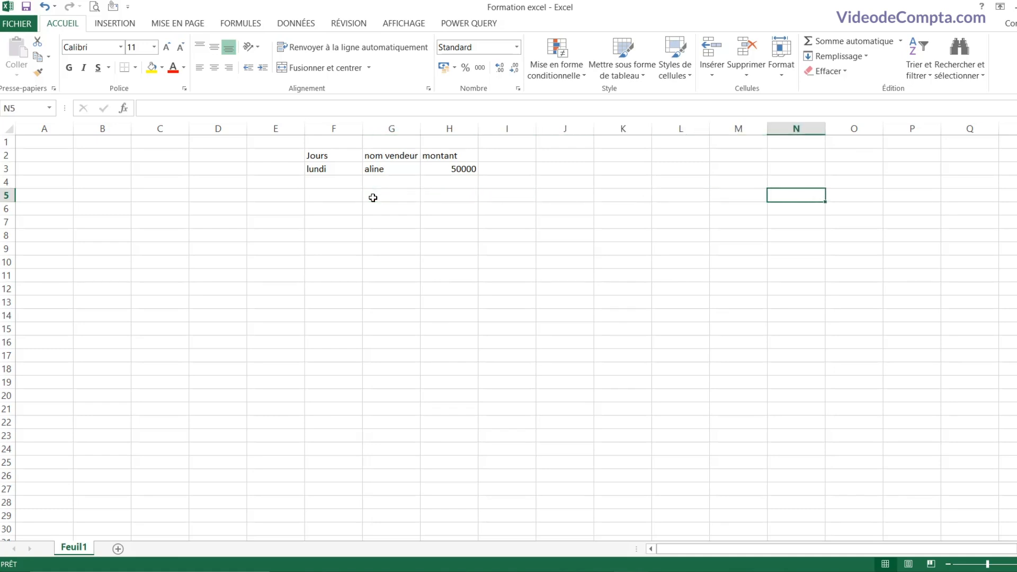
key(Left)
key(Left)
key(Left)
key(Left)
key(Left)
key(Left)
key(Left)
key(Left)
key(Left)
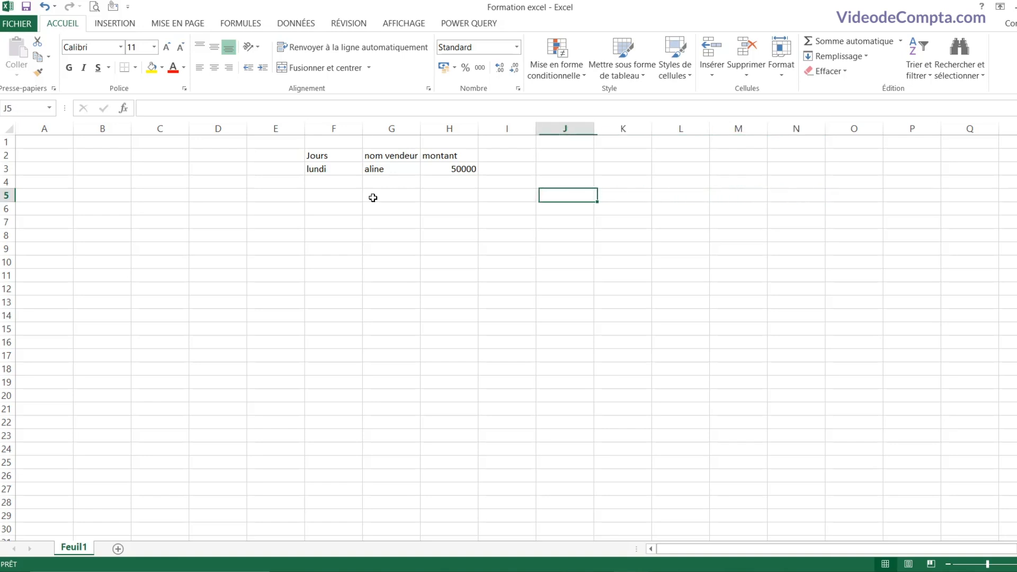
key(Left)
key(Left)
key(Down)
key(Down)
key(Down)
key(Down)
key(Down)
key(Down)
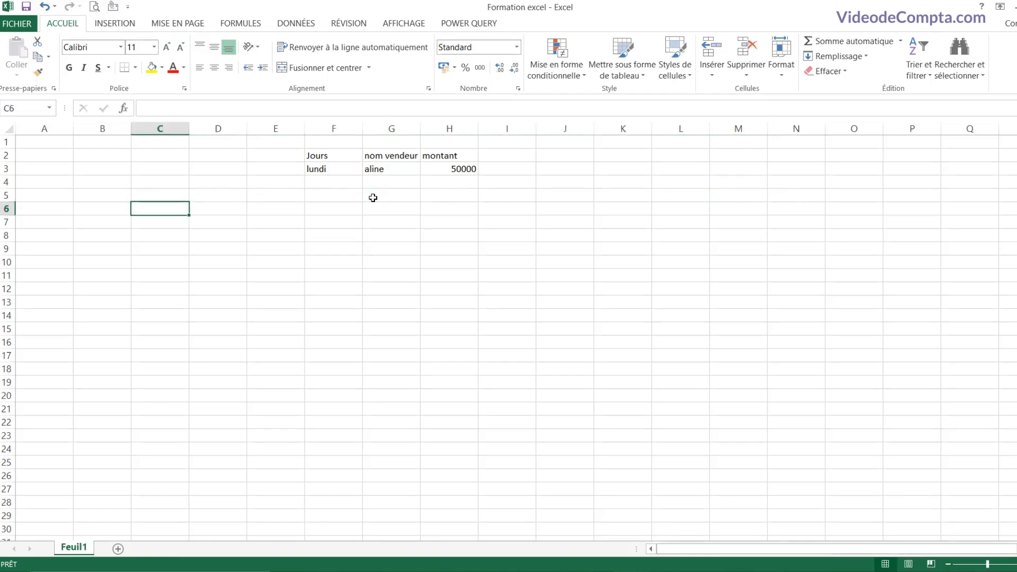
key(Up)
key(Up)
key(Up)
key(Up)
key(Up)
key(Up)
key(Up)
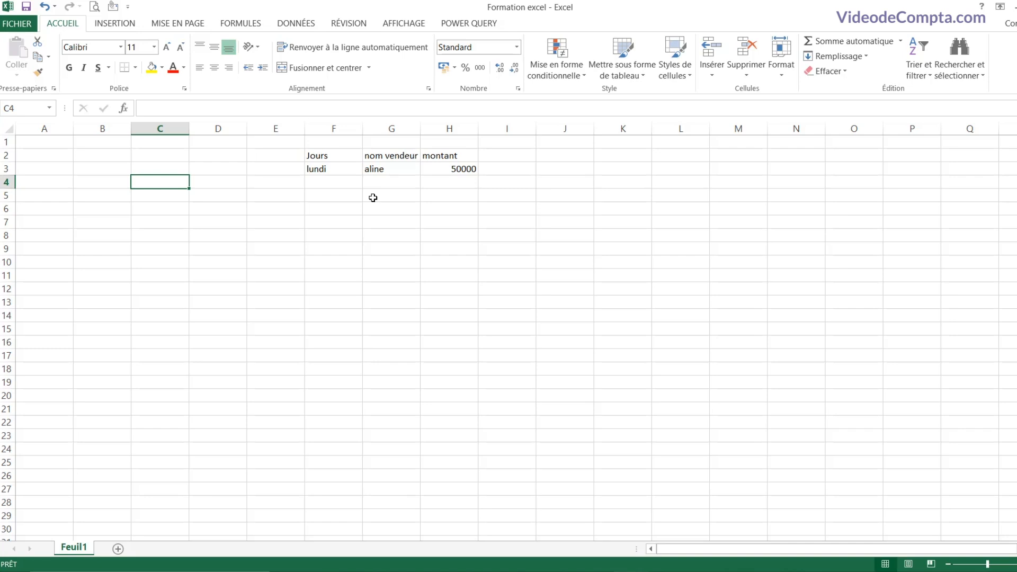
click(542, 218)
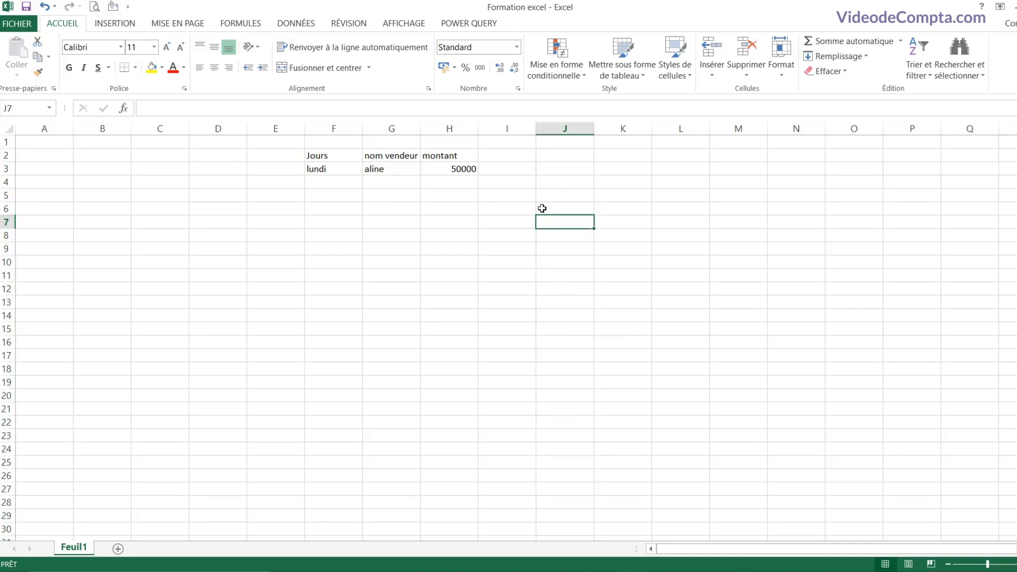
click(511, 130)
click(559, 132)
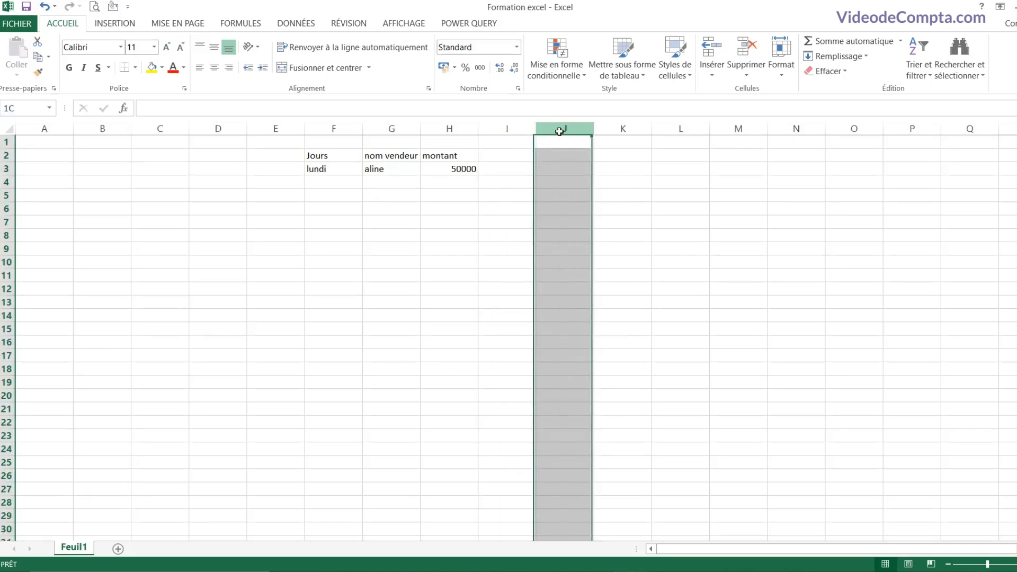
click(622, 128)
click(677, 129)
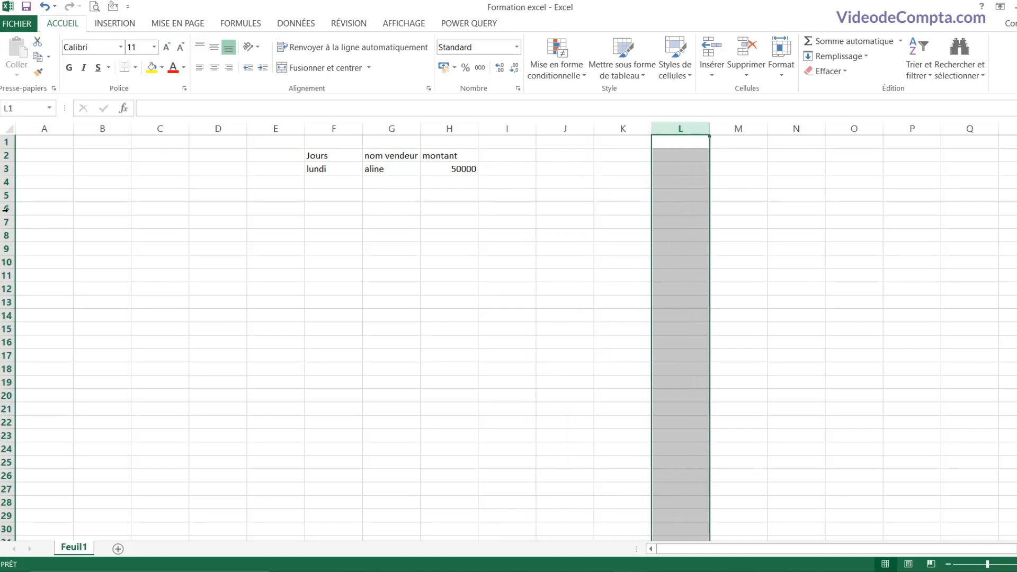
click(6, 209)
click(5, 222)
click(6, 235)
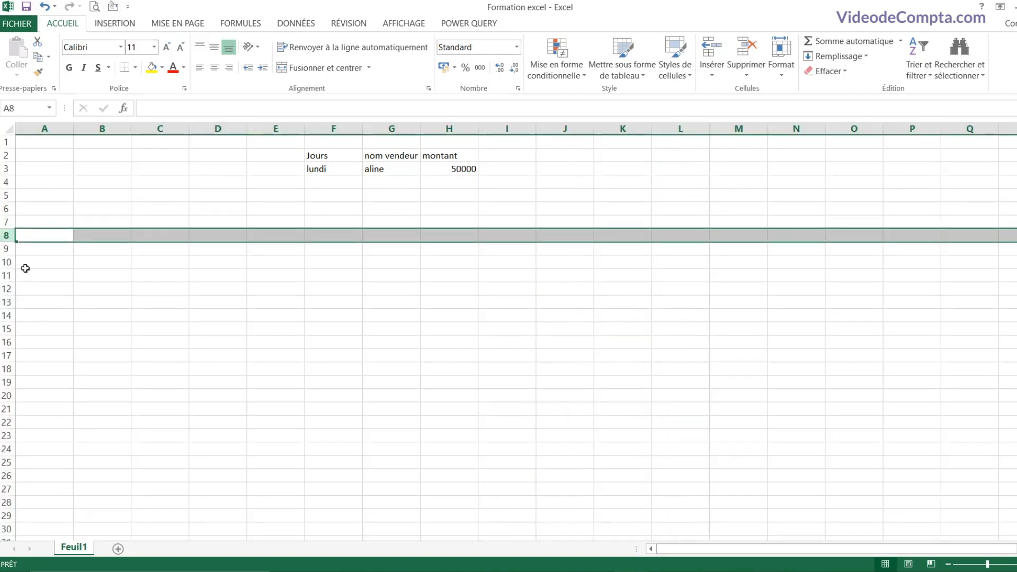
click(6, 262)
click(614, 170)
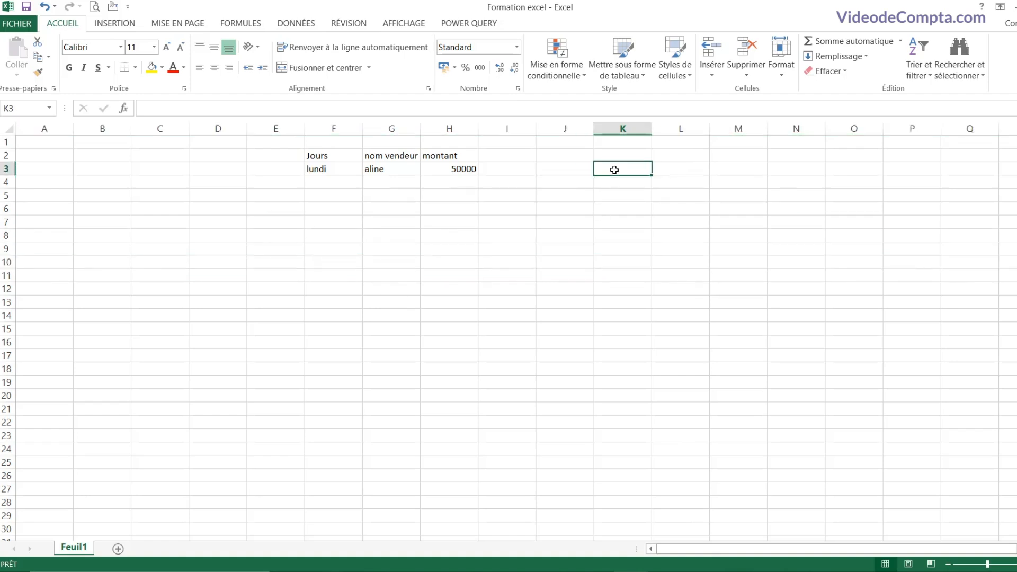
Step: Enter personnalisé2000 in K3 and widen column K to fit it
text(personna)
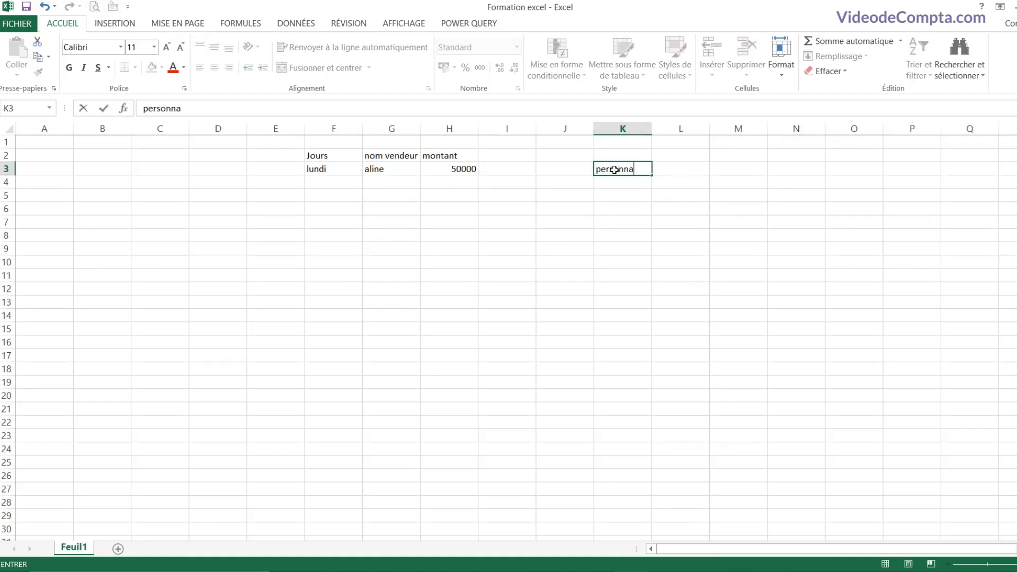
text(lisé2000)
key(Return)
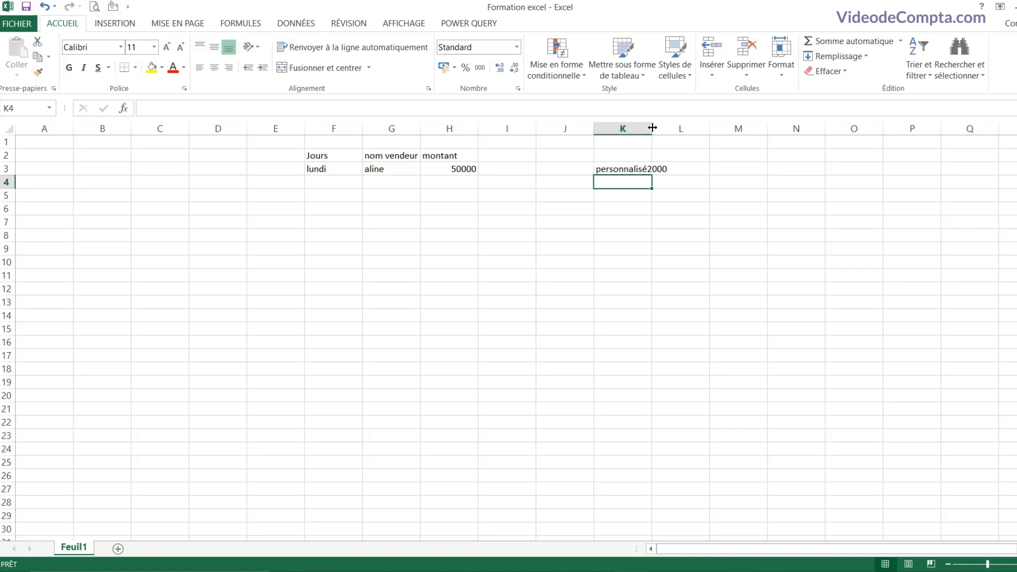
drag(652, 128, 714, 128)
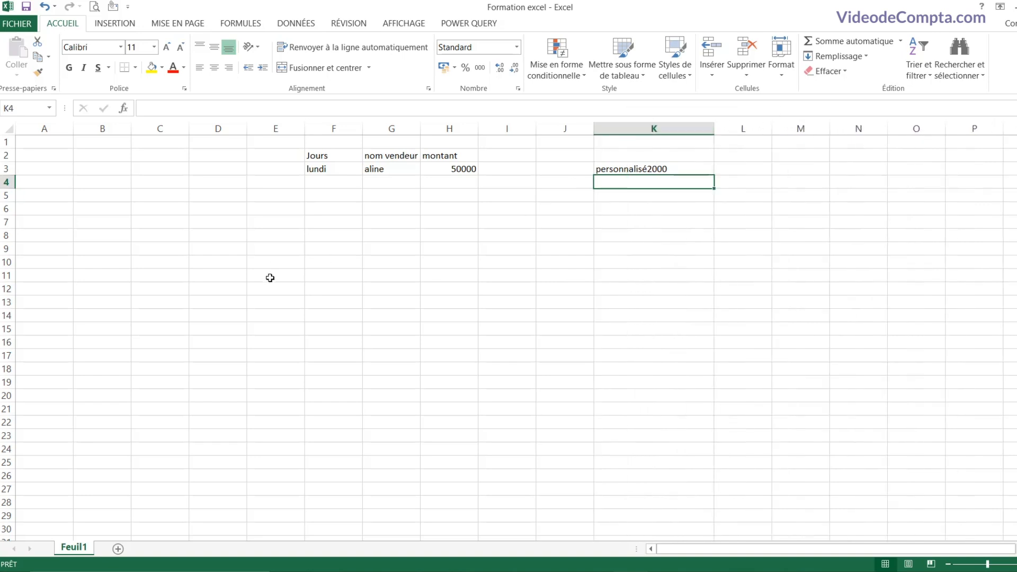
Step: Drag row 3's lower border down to make the row much taller
drag(8, 175, 8, 276)
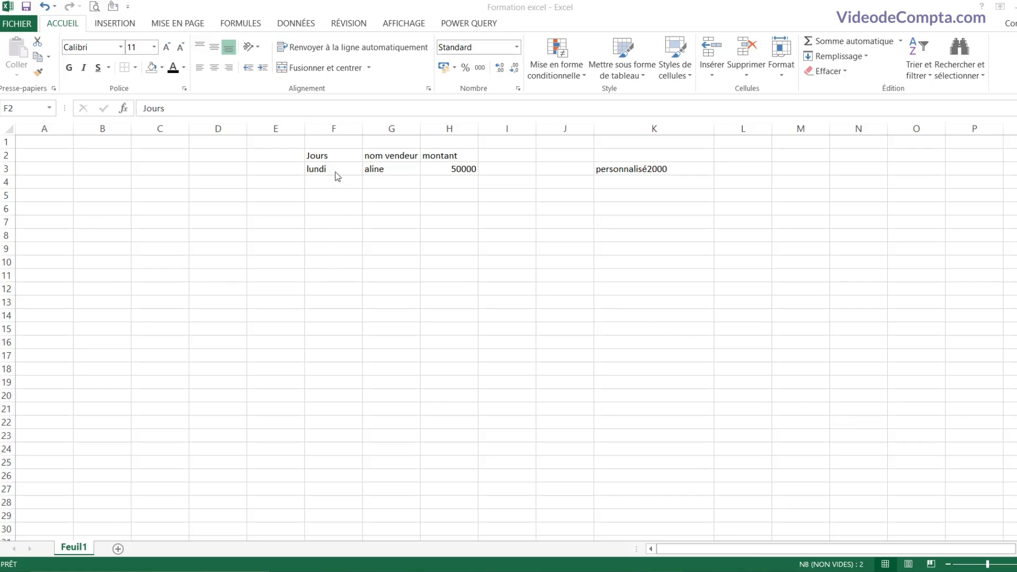
Step: Select F2:F3 and colour the Jours and lundi text blue
click(338, 158)
drag(338, 157, 334, 166)
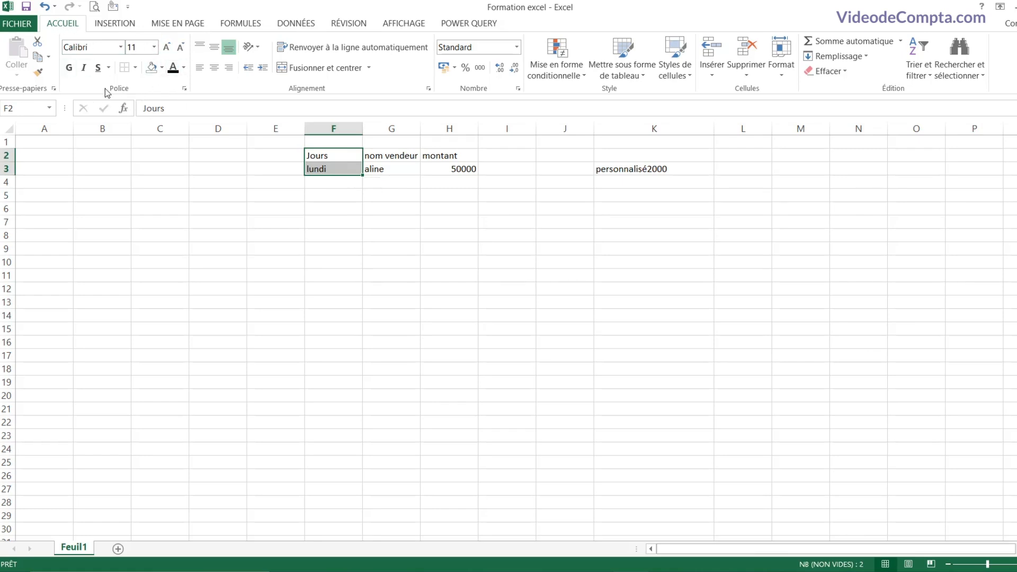
click(184, 68)
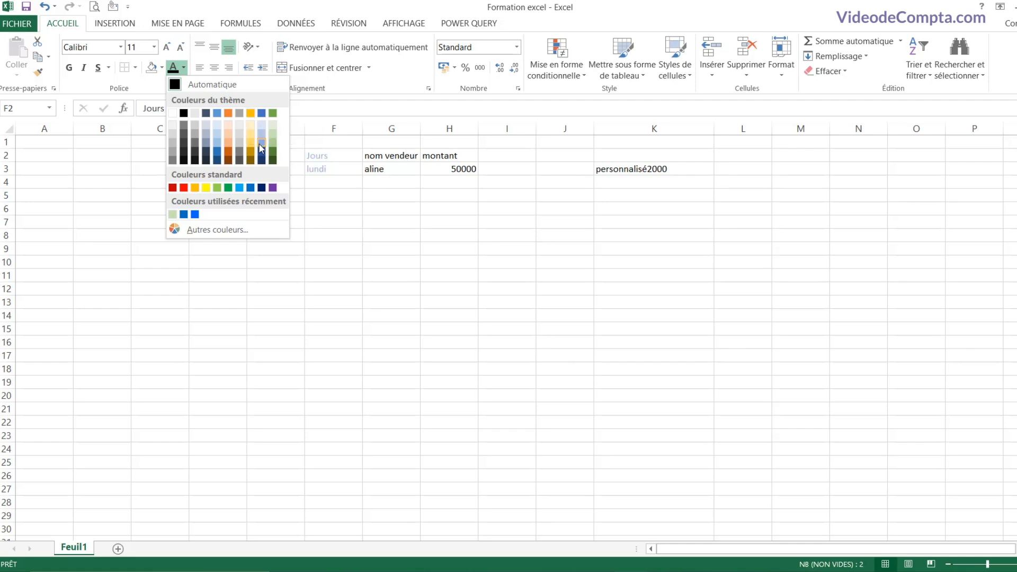
click(260, 112)
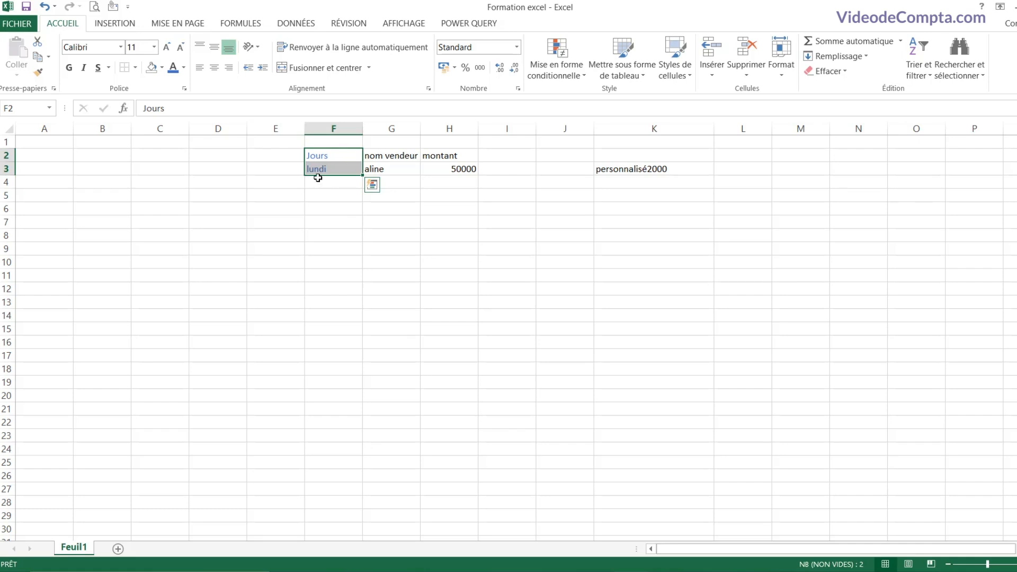
Step: Reset the text colour to automatic black, then reapply blue
click(185, 73)
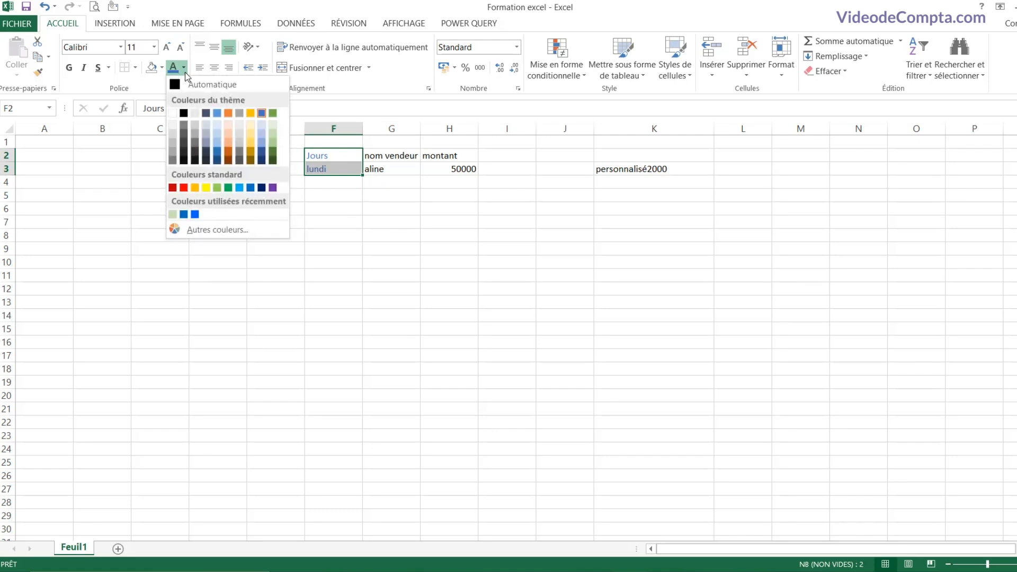
click(212, 87)
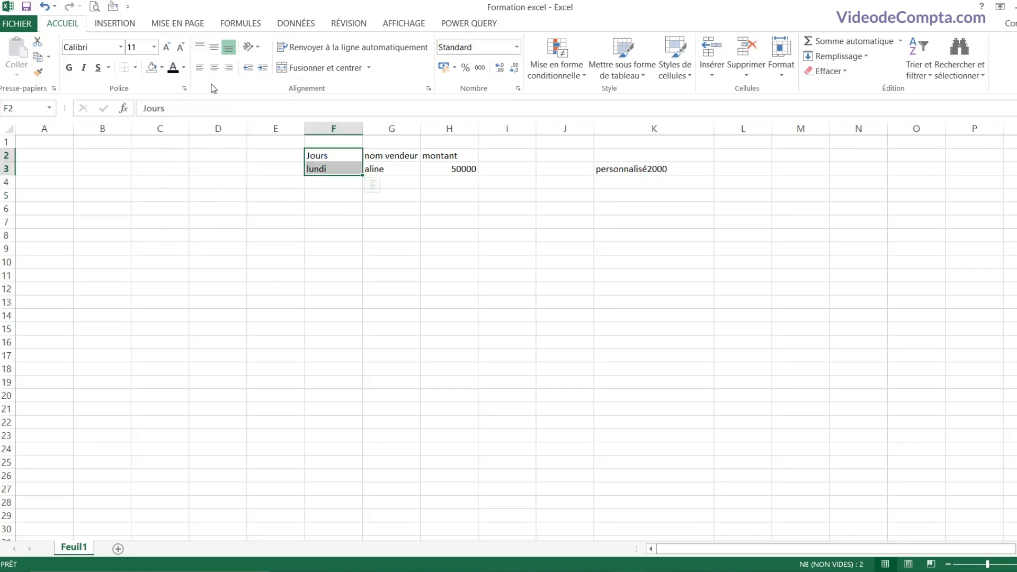
click(184, 68)
click(262, 113)
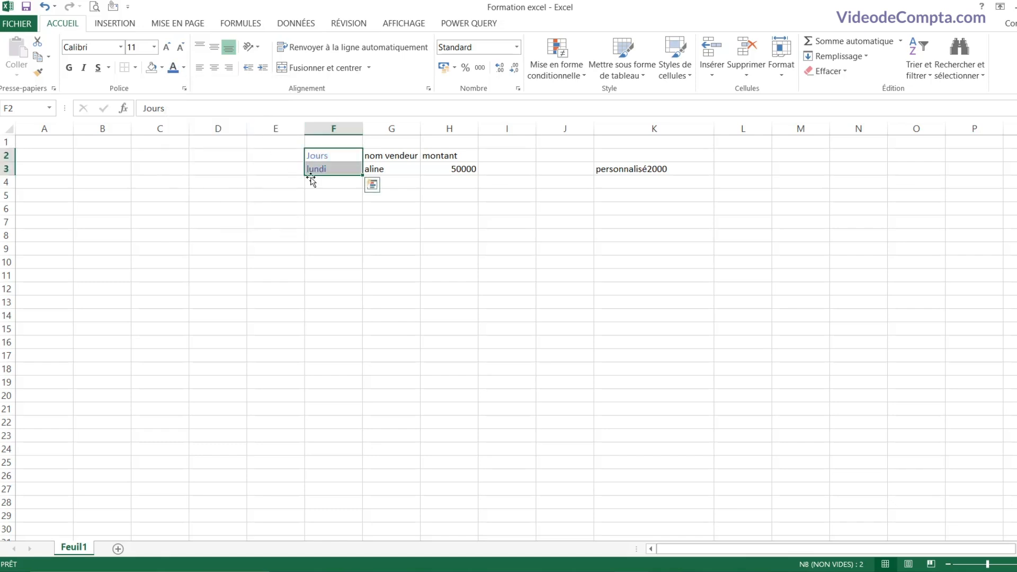
click(162, 68)
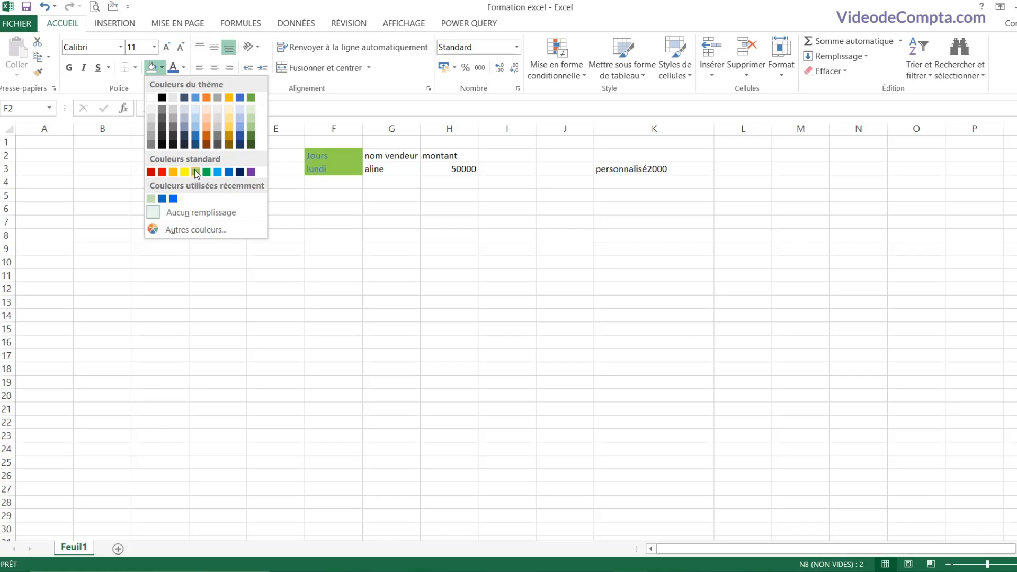
Step: Open the custom fill colour dialog, keep the RGB (RVB) model, and confirm with OK
click(191, 232)
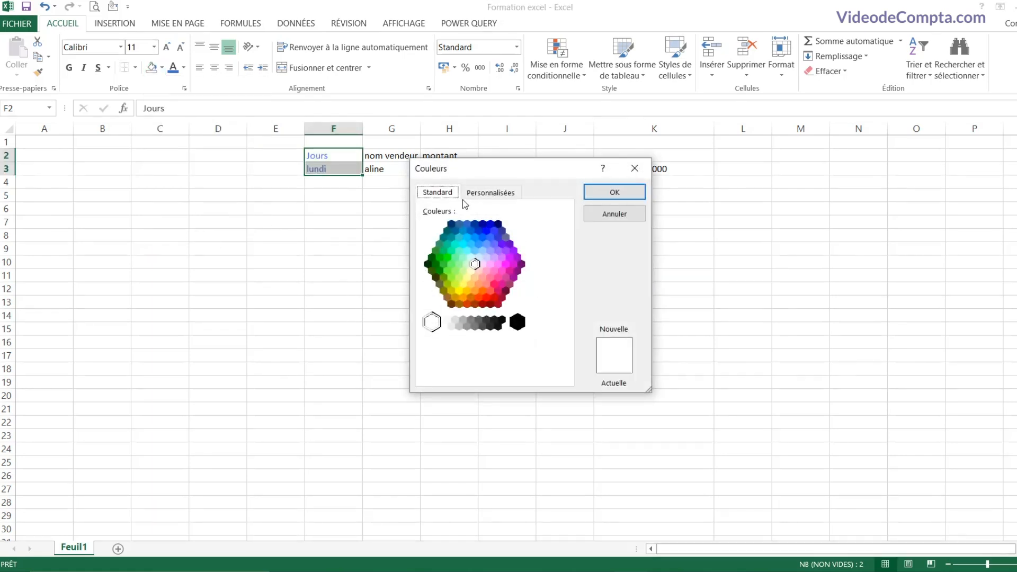
click(492, 193)
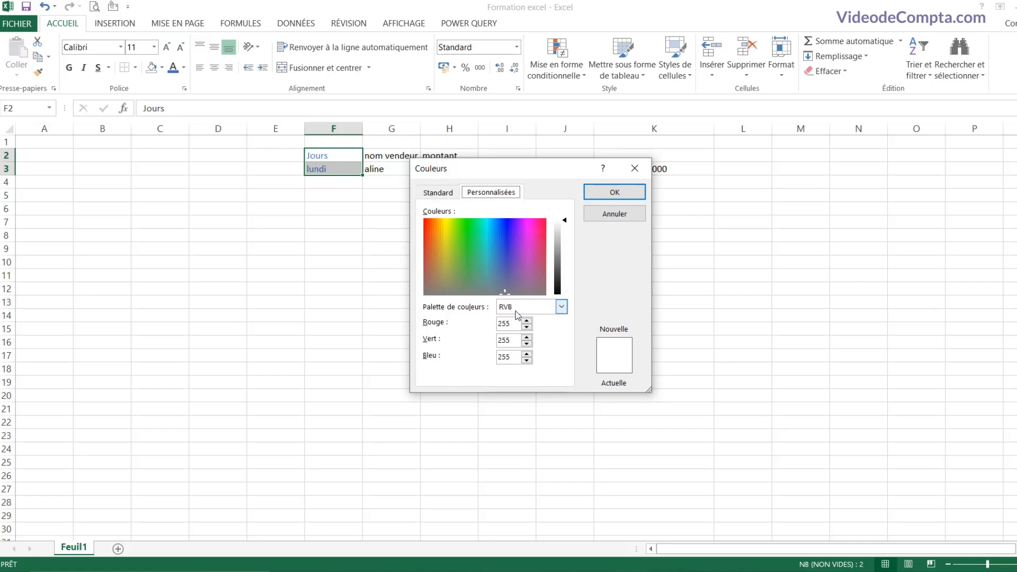
click(562, 307)
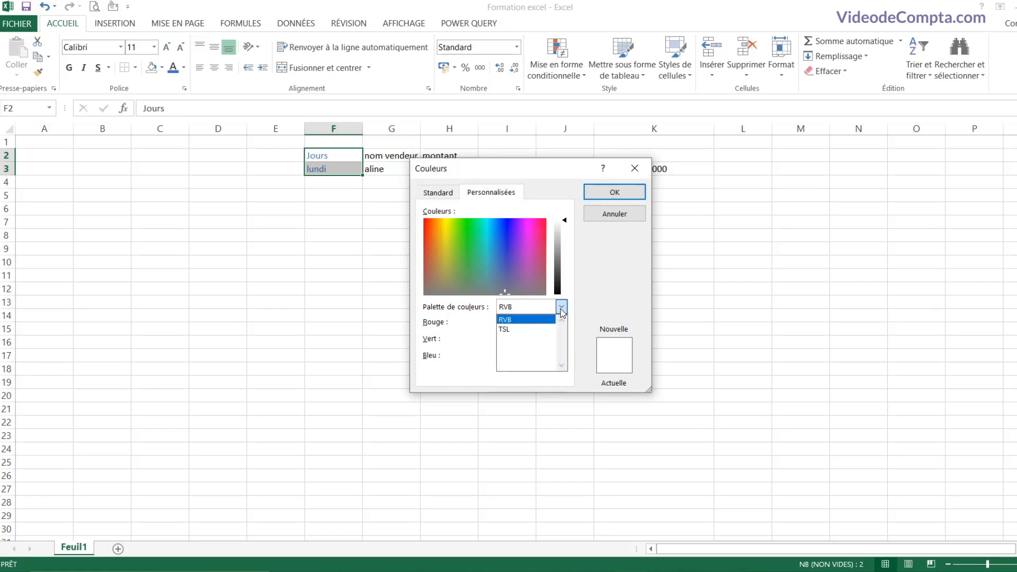
click(561, 308)
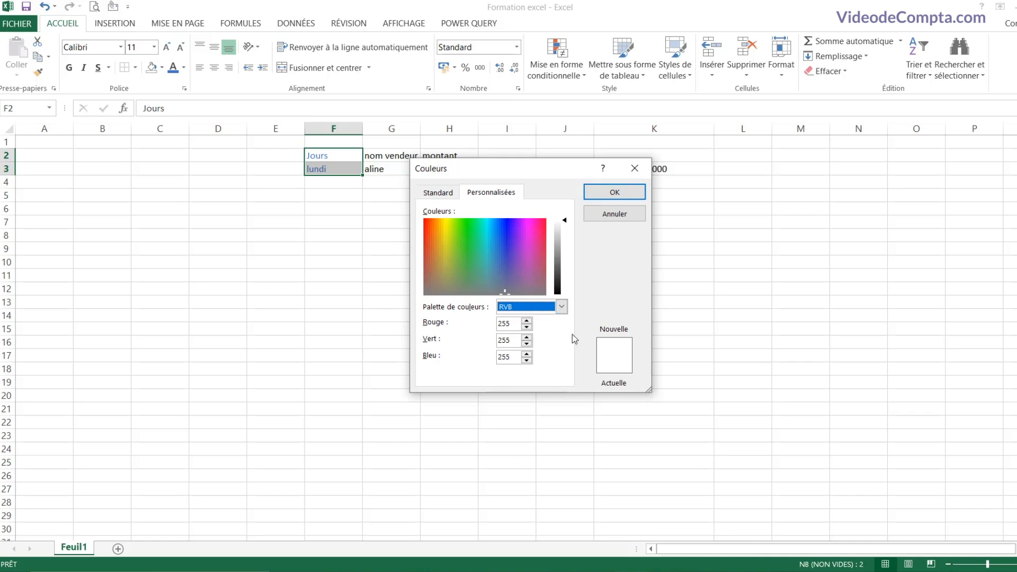
click(615, 194)
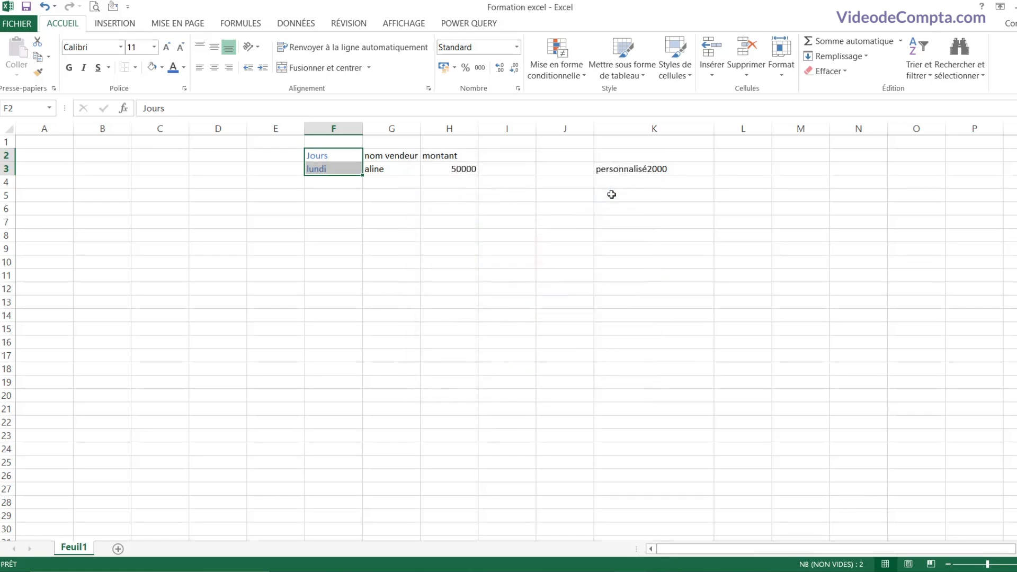
click(161, 67)
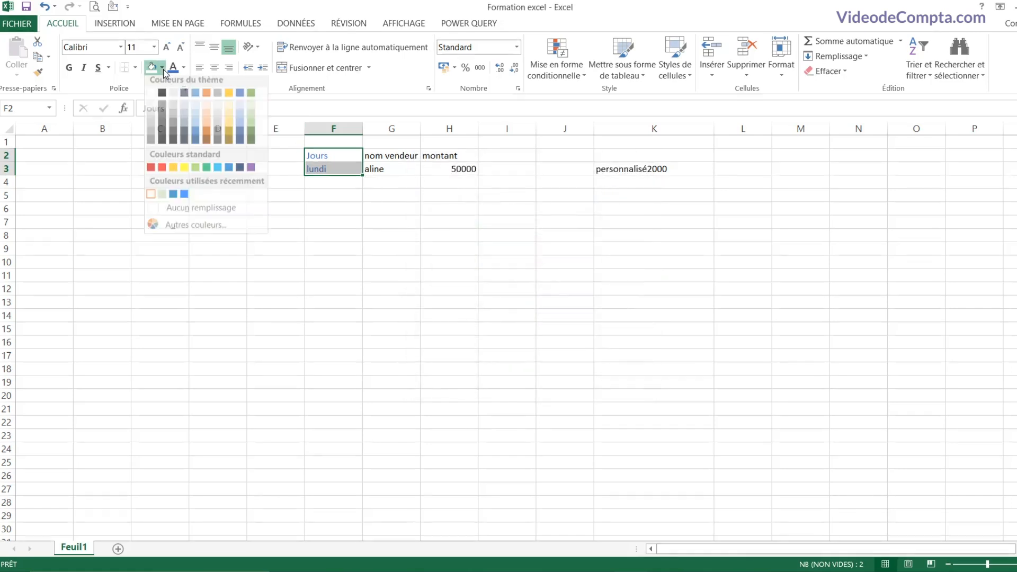
Step: Fill F2:F3 yellow and make the text bold, italic and underlined, leaving borders unchanged
click(185, 172)
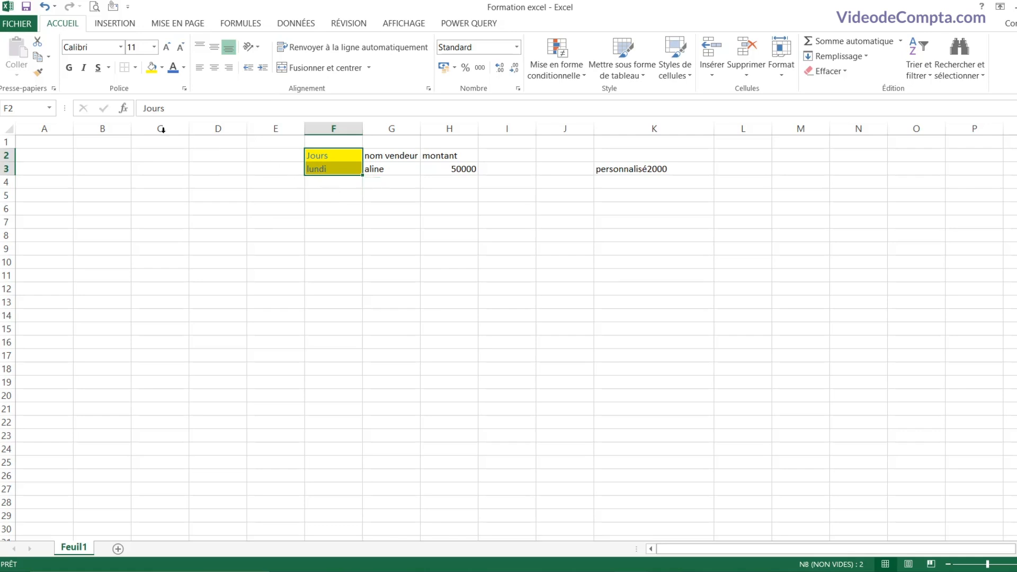
click(69, 67)
click(84, 67)
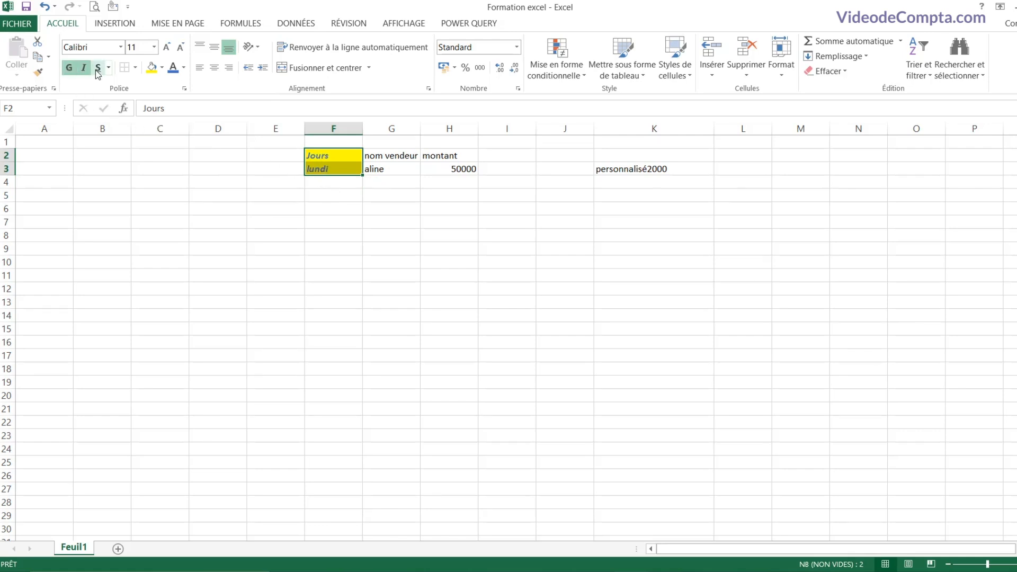
click(98, 71)
click(135, 67)
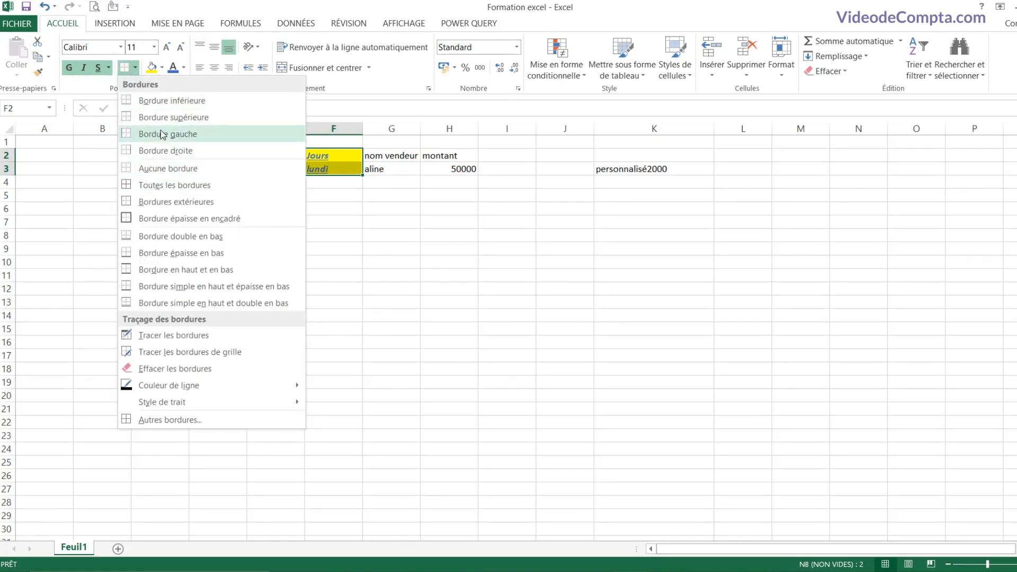
click(158, 100)
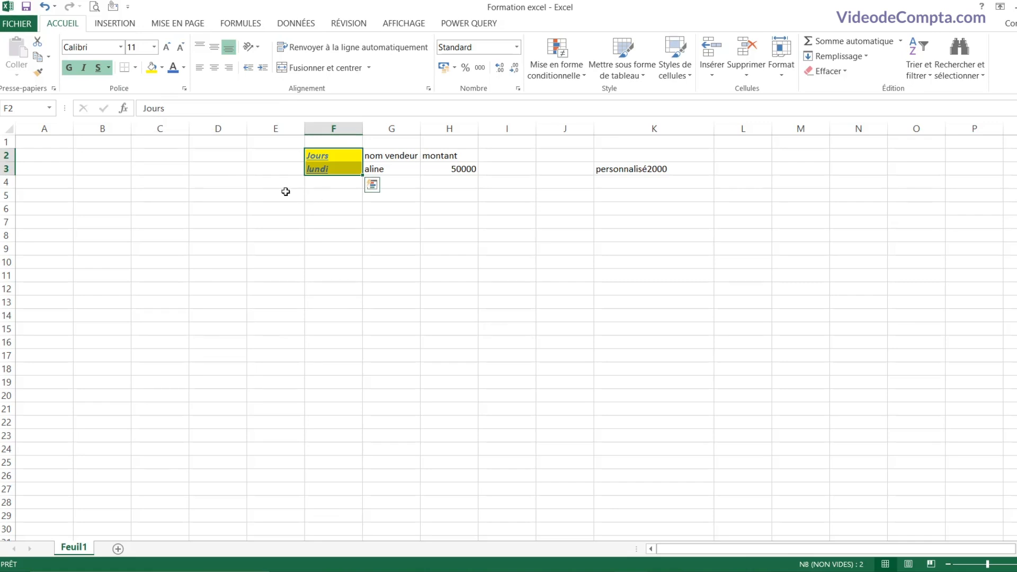
Step: Remove the bold, italic and underline from the Jours and lundi text
click(69, 68)
click(83, 68)
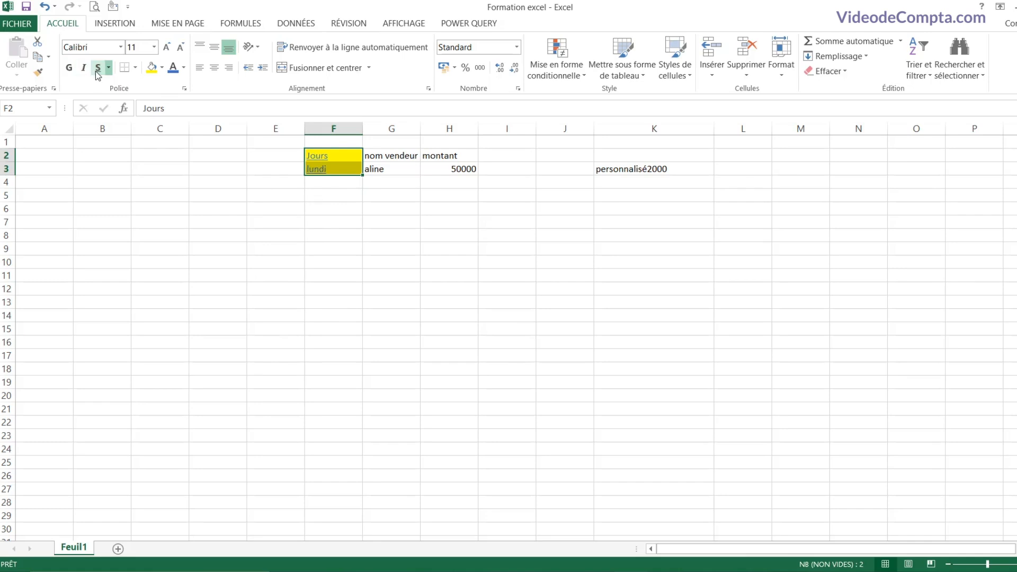
click(98, 69)
Step: Change the Jours and lundi font to Bahnschrift SemiBold from the font list
click(121, 48)
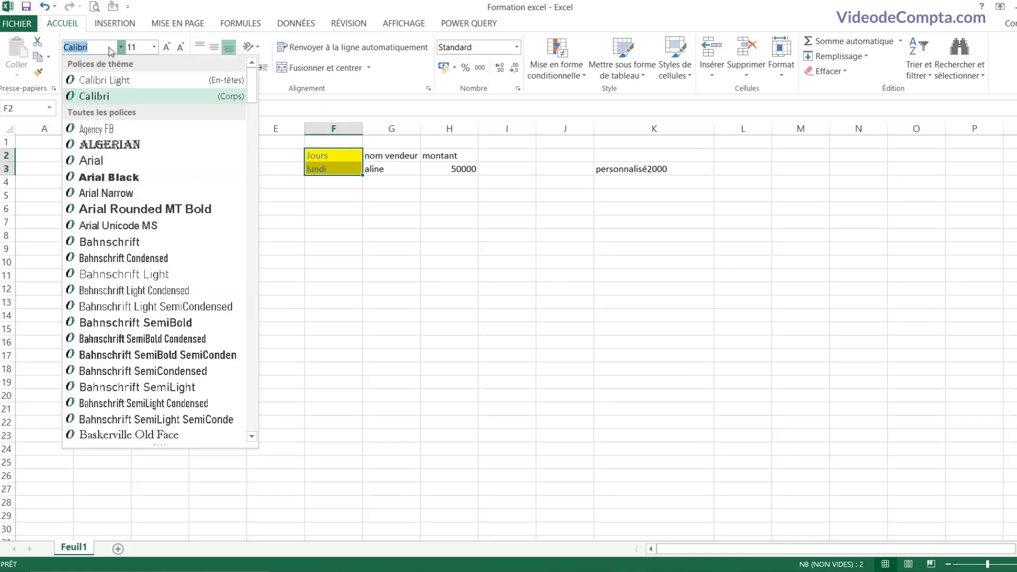
text(Arial)
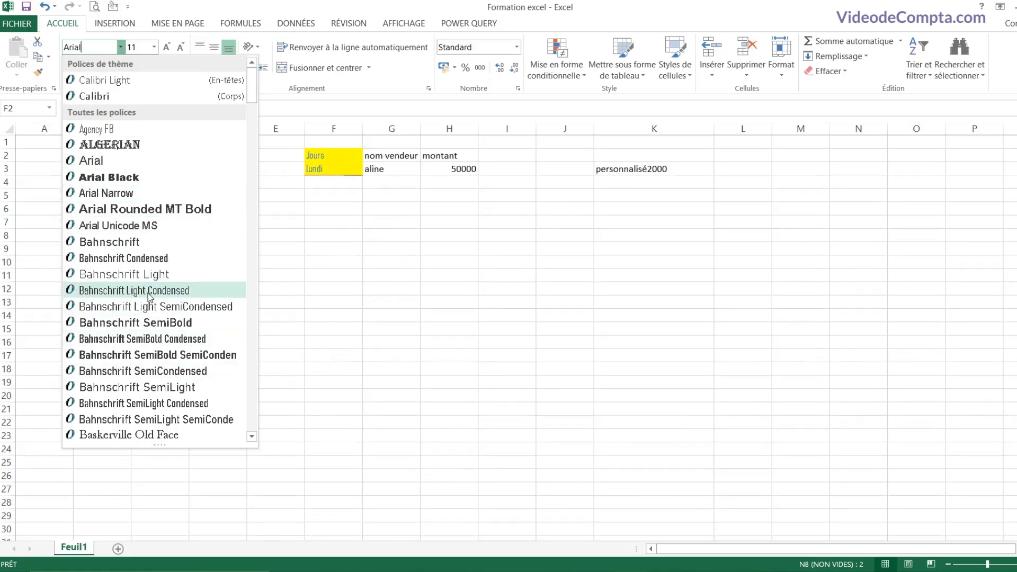
click(141, 323)
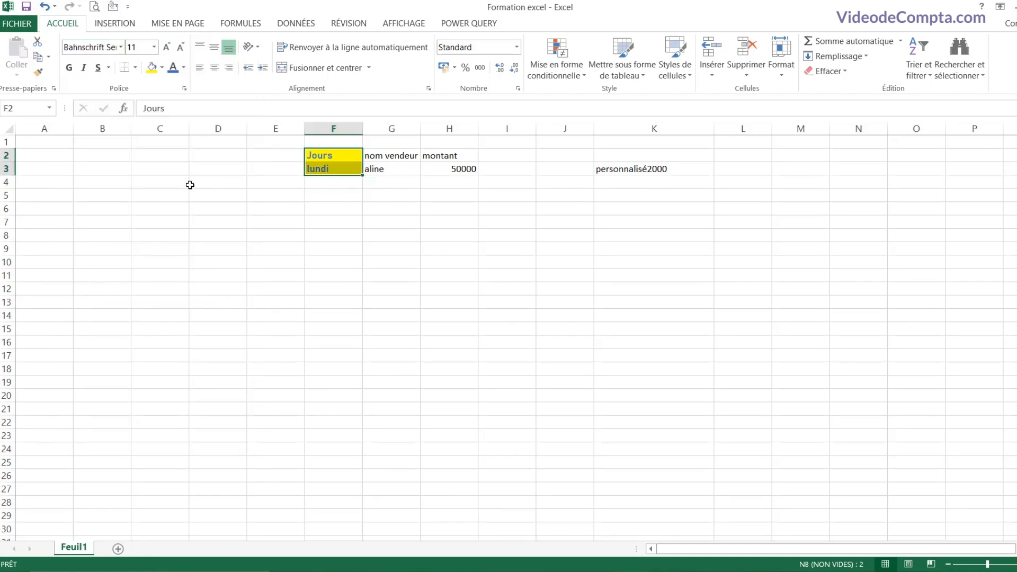
Step: Set the text to 28 points and widen column F to fit it
click(154, 47)
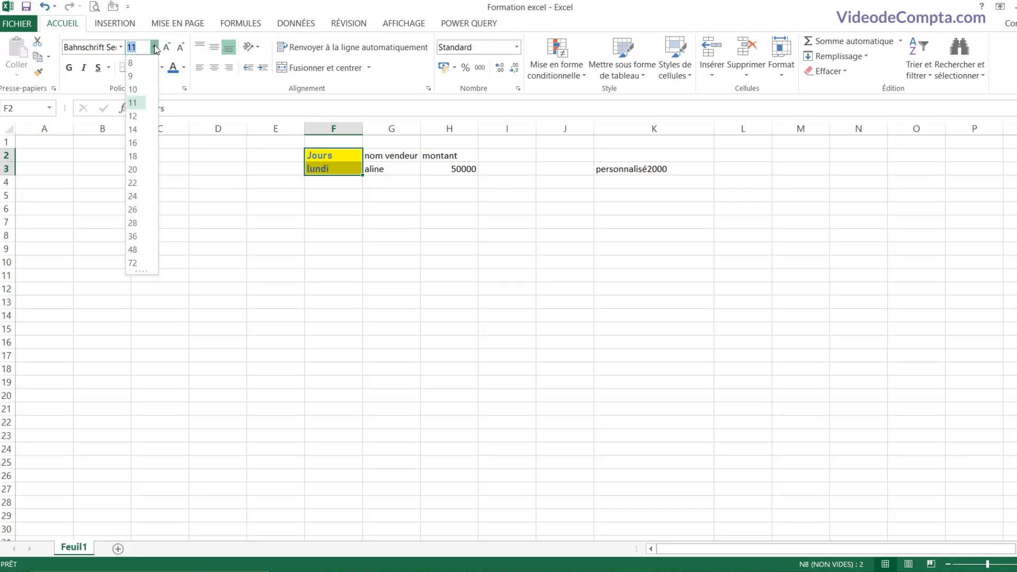
click(134, 223)
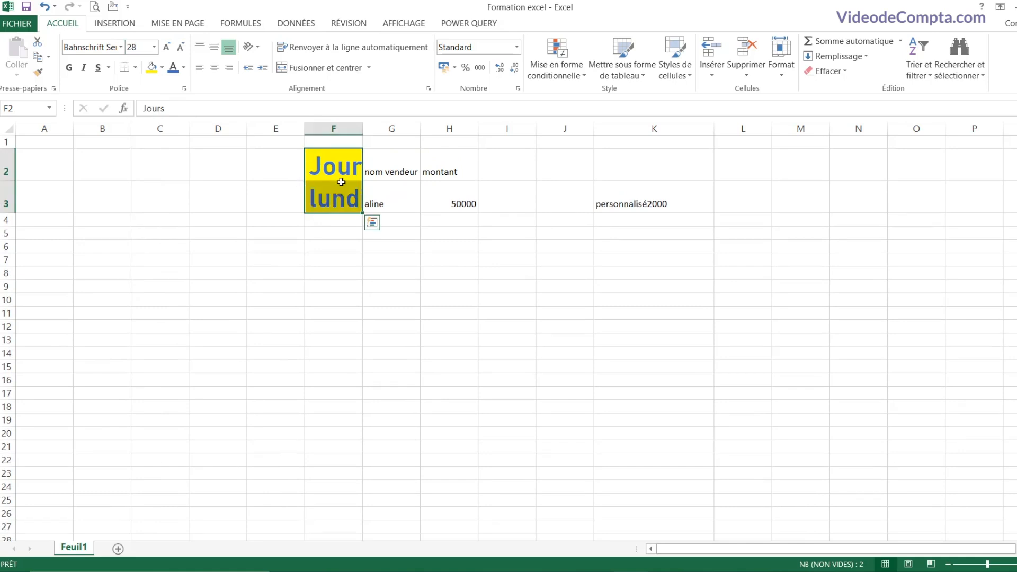
drag(361, 128, 396, 128)
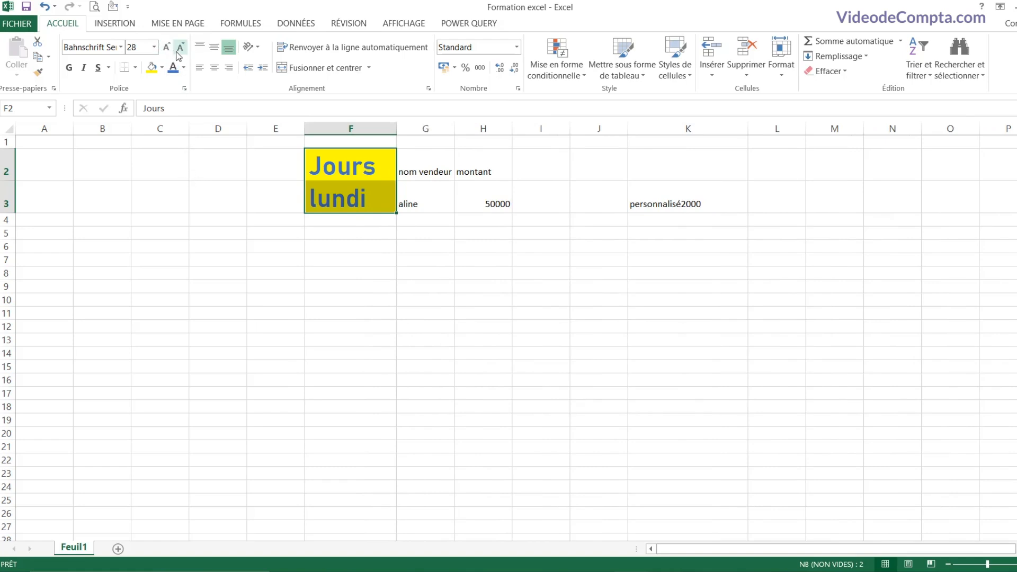
Step: Step the font size up and back down to finish at 26 points
click(166, 49)
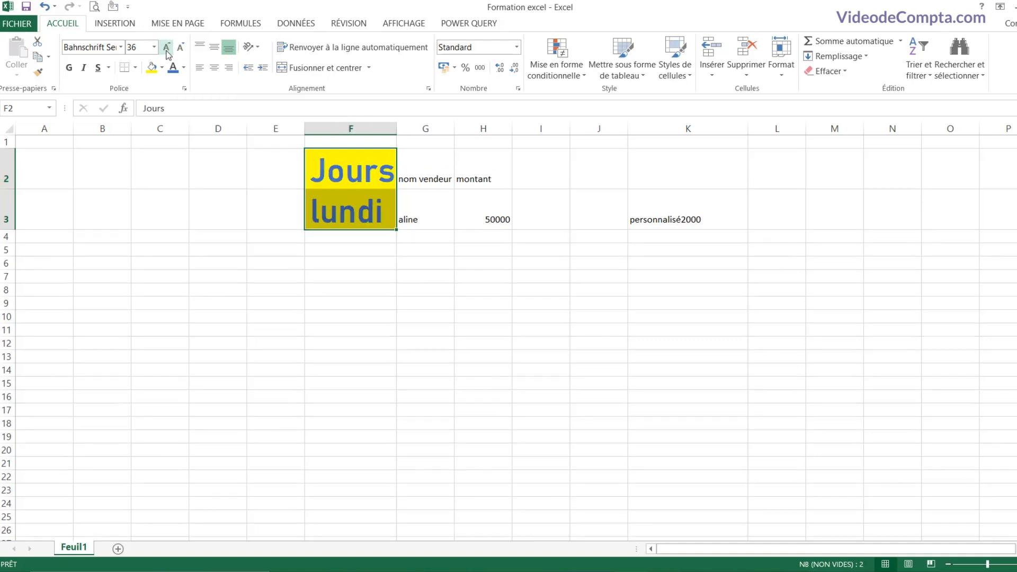
click(167, 49)
click(180, 49)
click(181, 50)
click(181, 49)
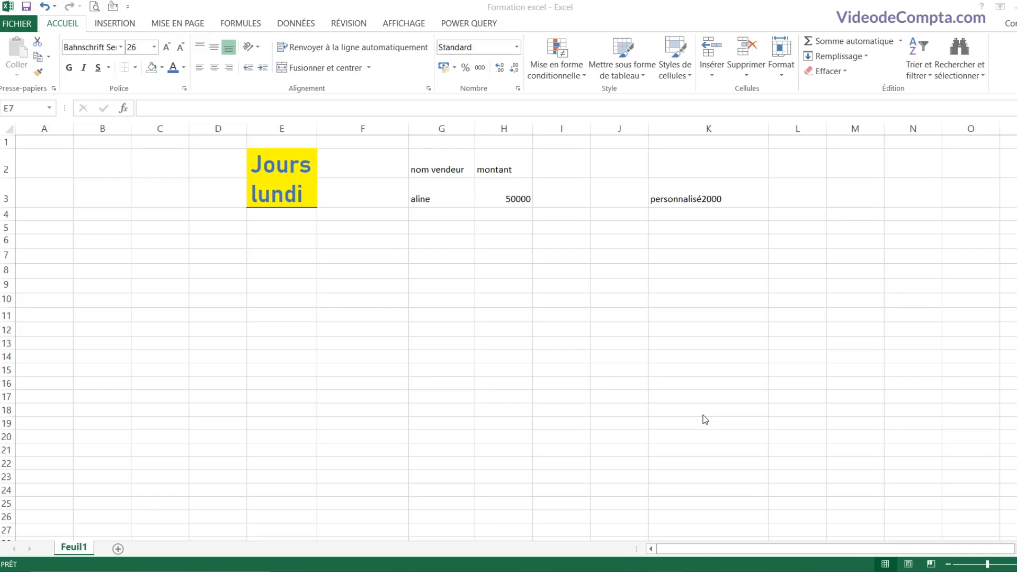
click(366, 275)
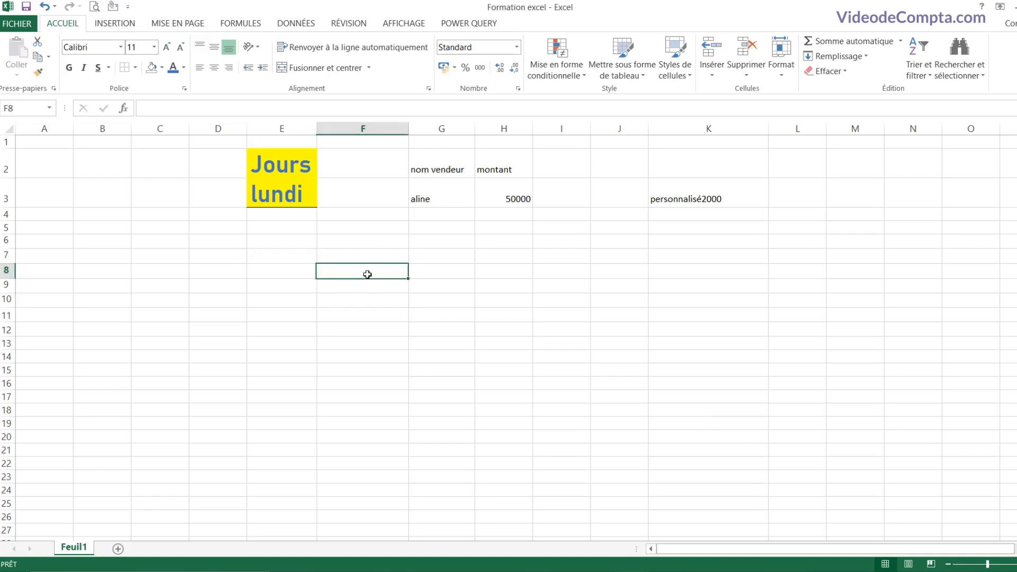
click(277, 253)
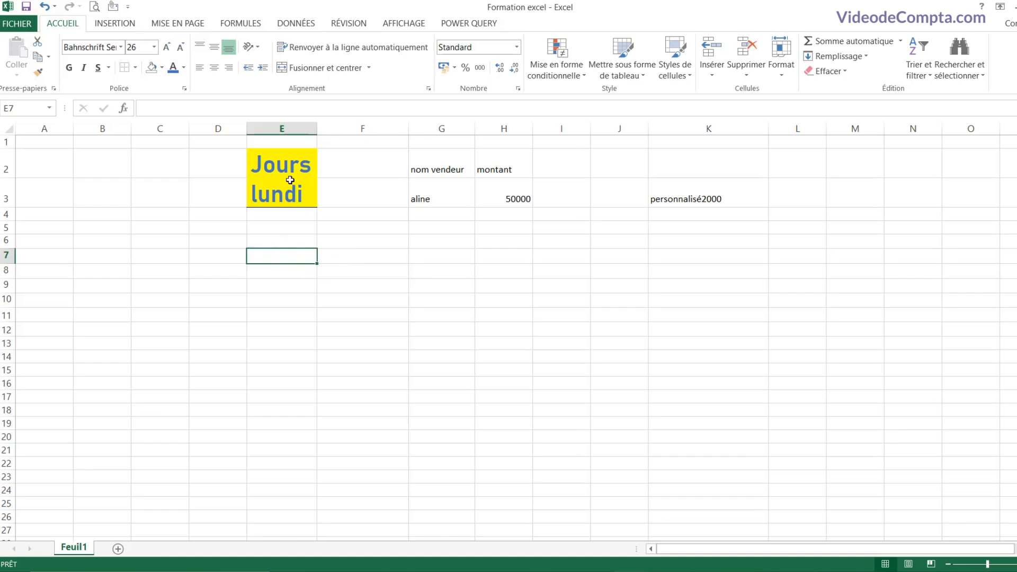
drag(288, 169, 288, 192)
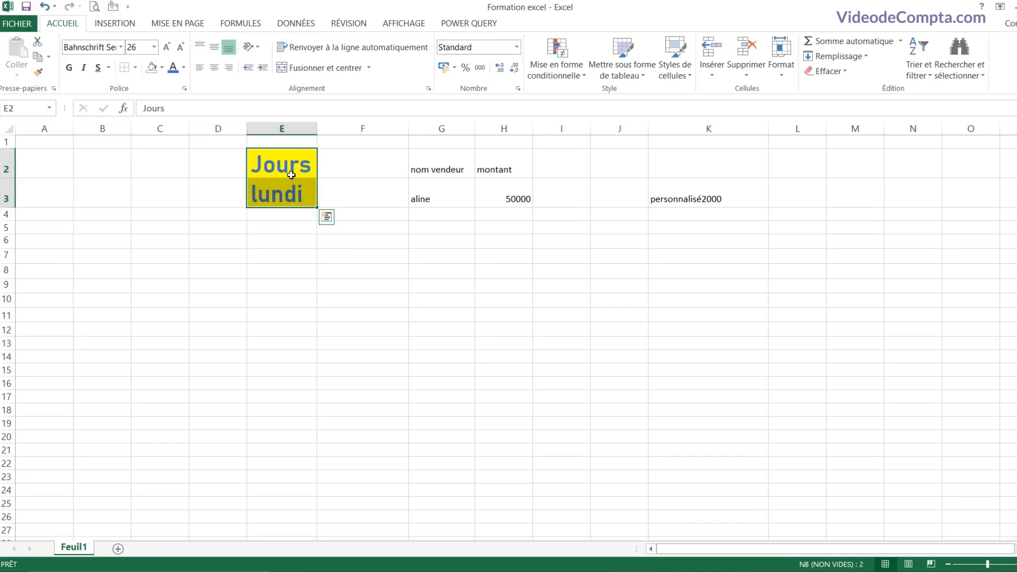
click(293, 233)
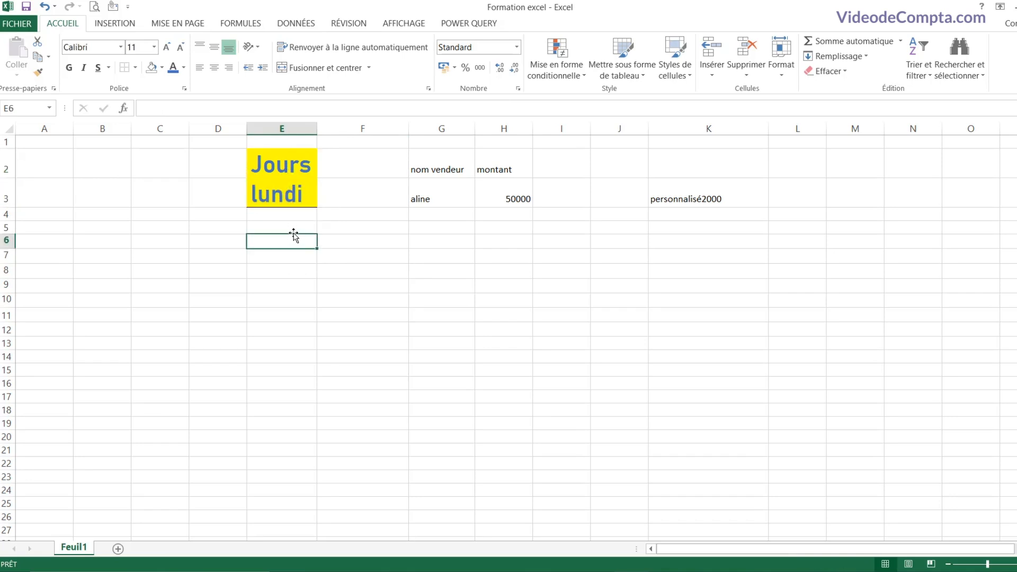
drag(289, 166, 289, 194)
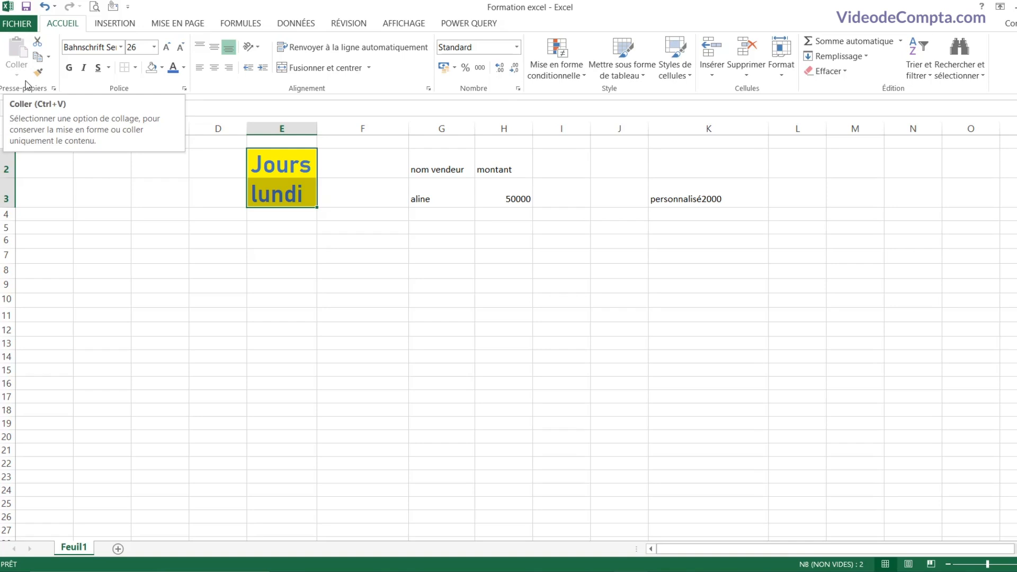
Step: Copy the formatted Jours / lundi cells and paste them into E7:E8
key(ctrl+v)
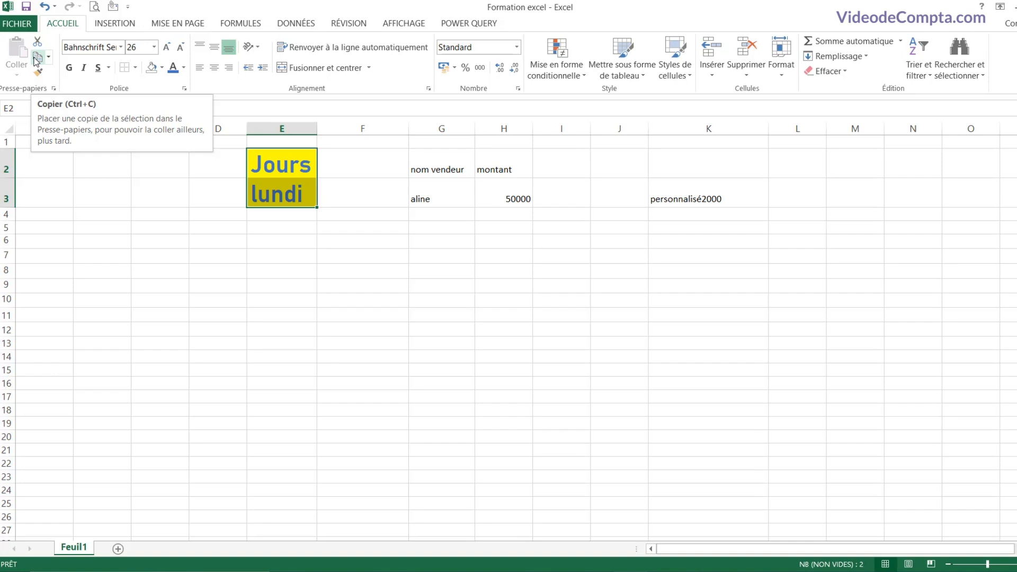
click(37, 59)
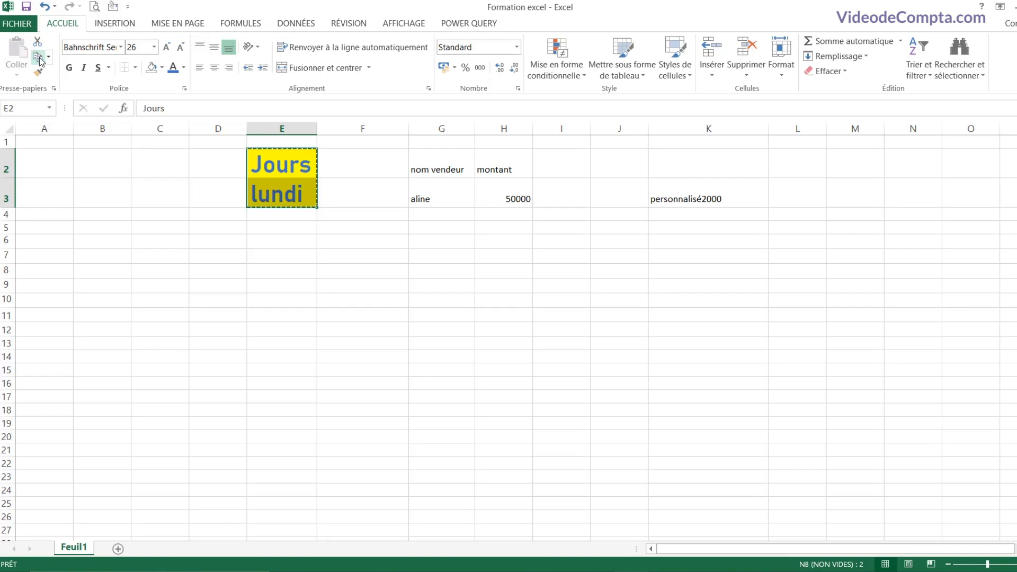
click(38, 59)
key(ctrl+v)
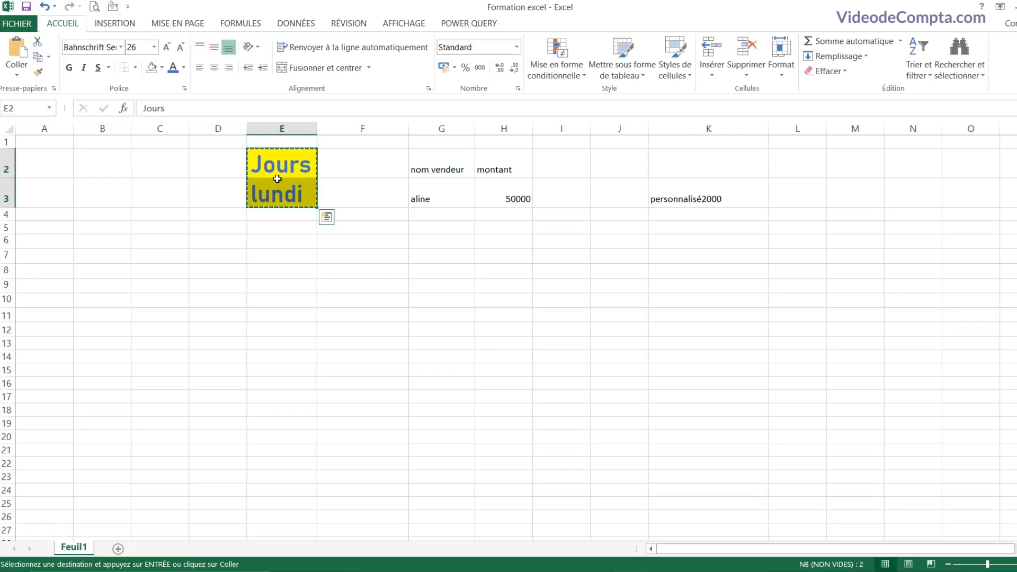
click(291, 241)
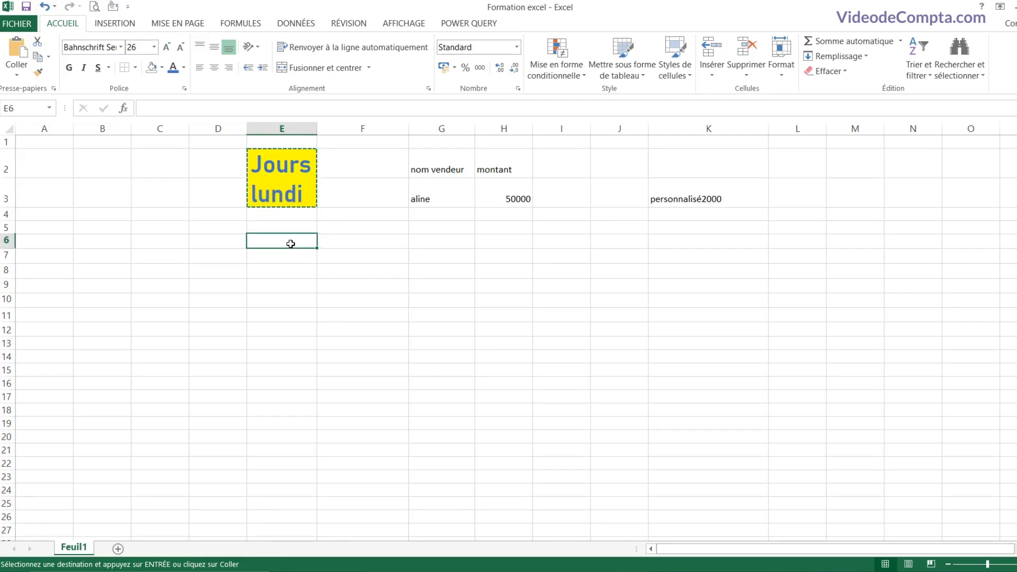
click(283, 254)
click(380, 259)
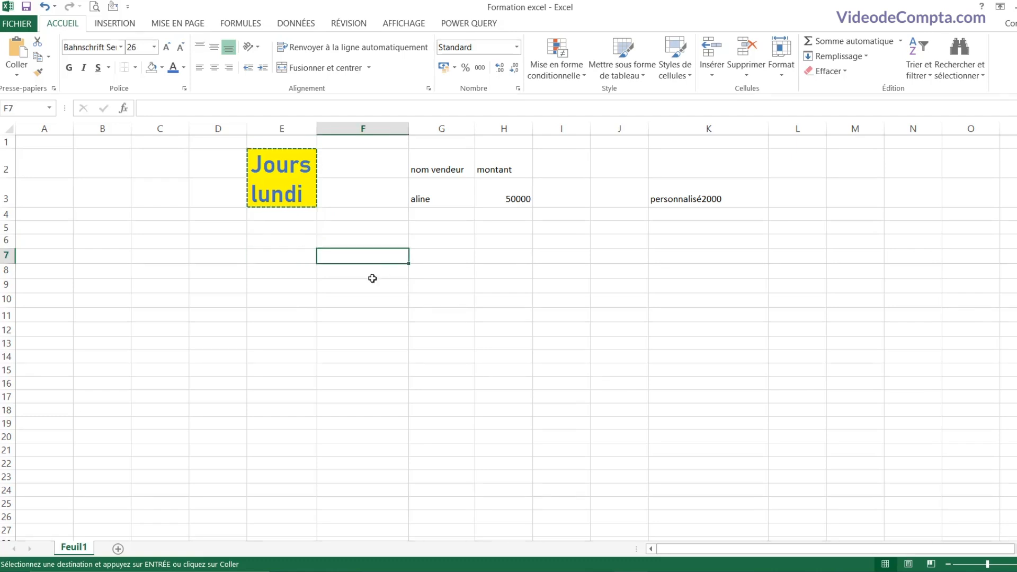
click(237, 279)
click(405, 274)
click(459, 258)
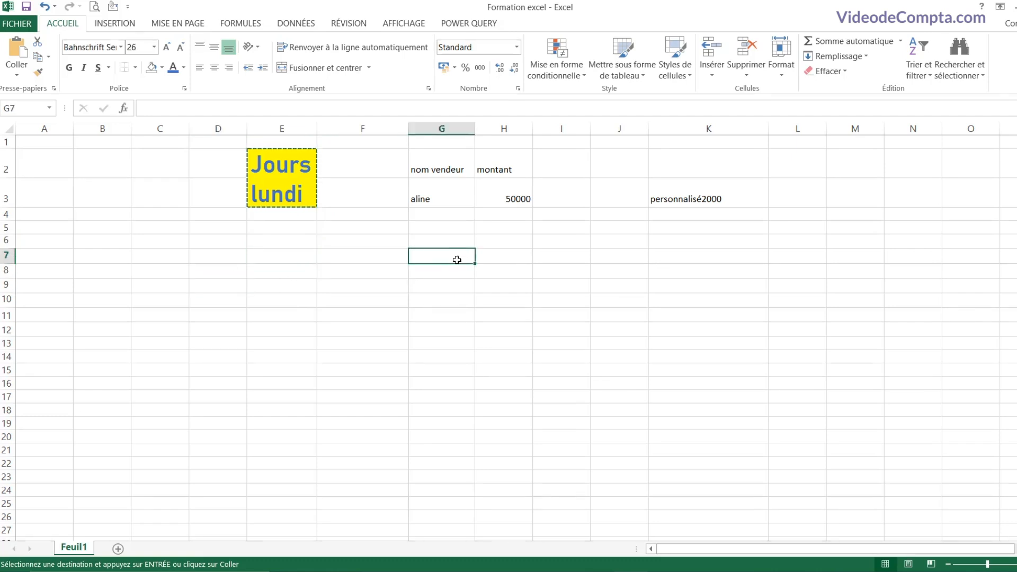
click(295, 255)
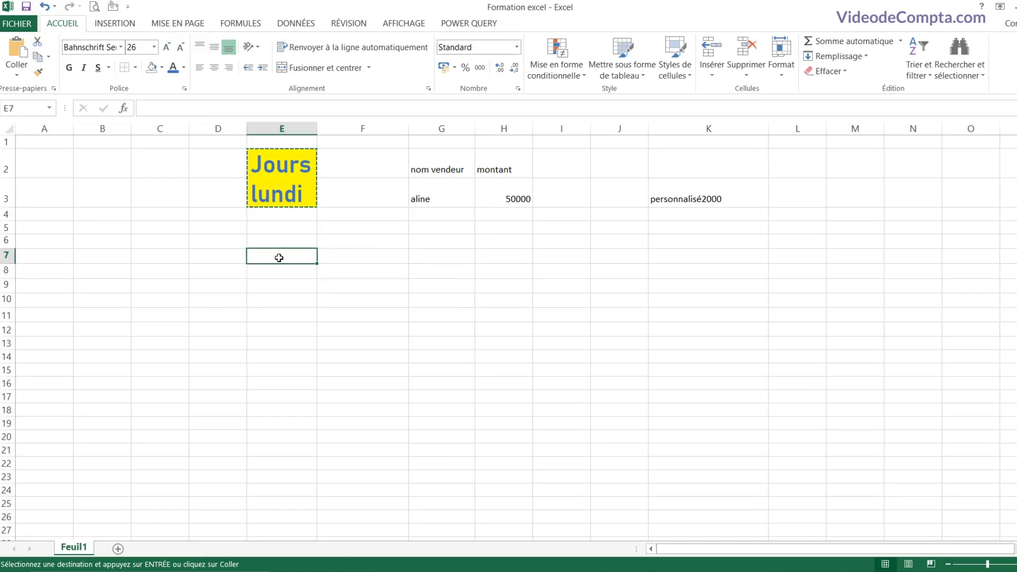
click(20, 60)
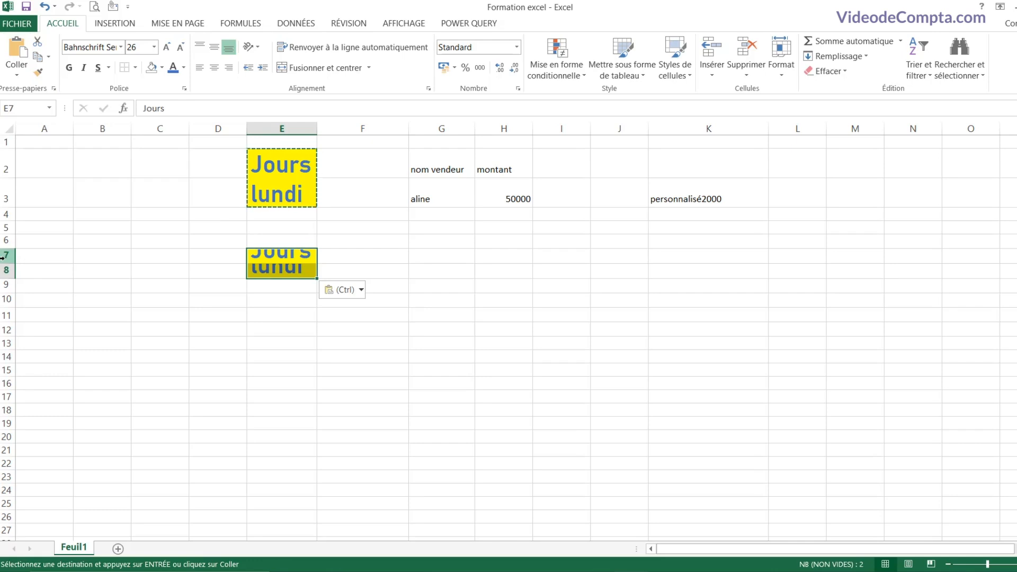
Step: Make rows 7 and 8 taller to fit the large text
click(5, 257)
mouse_move(3, 263)
mouse_down()
mouse_move(3, 289)
mouse_move(2, 280)
mouse_up()
click(385, 271)
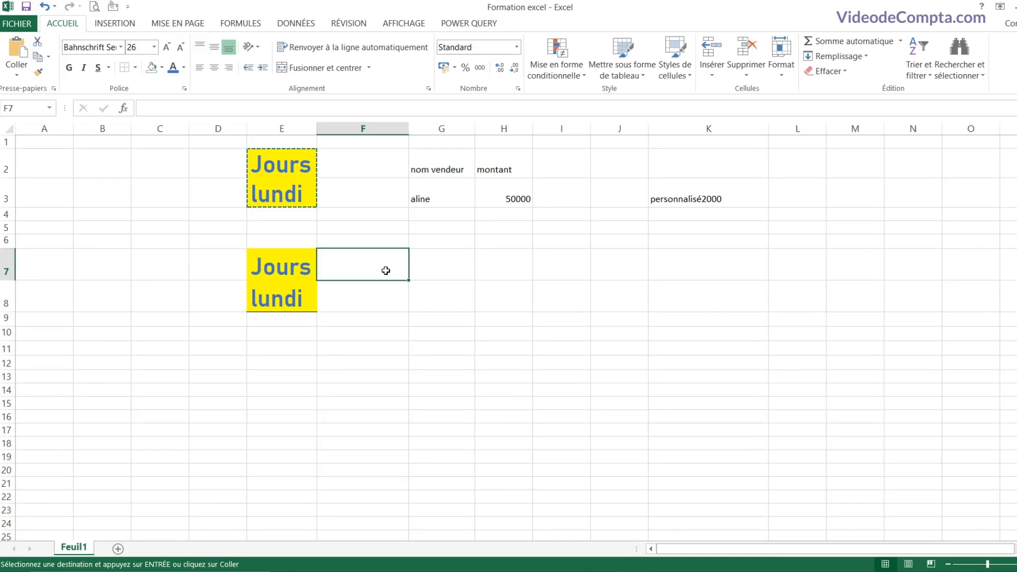
key(Escape)
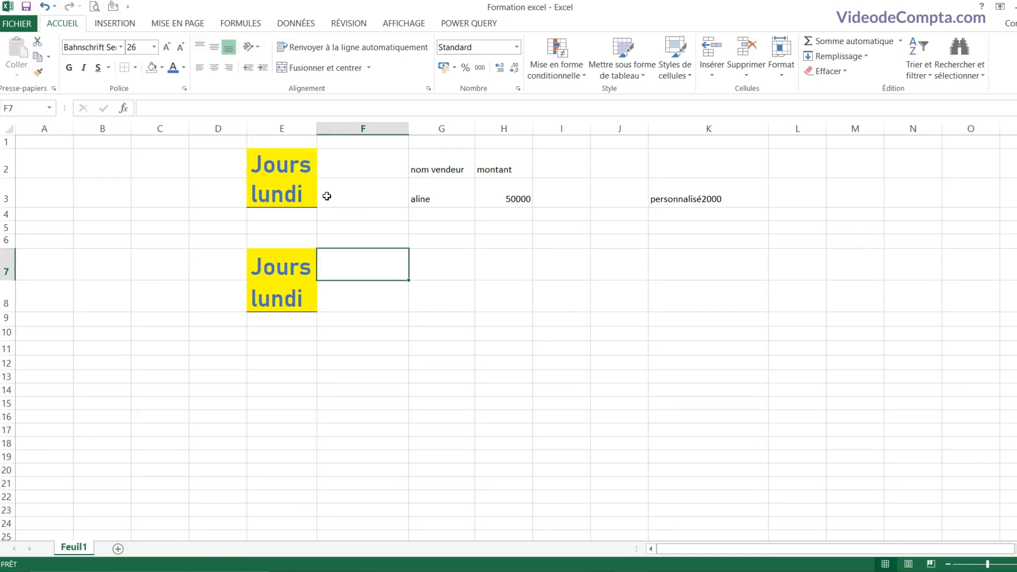
Step: Copy E2:E3 with Ctrl+C and paste a second copy into G7:G8
drag(286, 167, 285, 187)
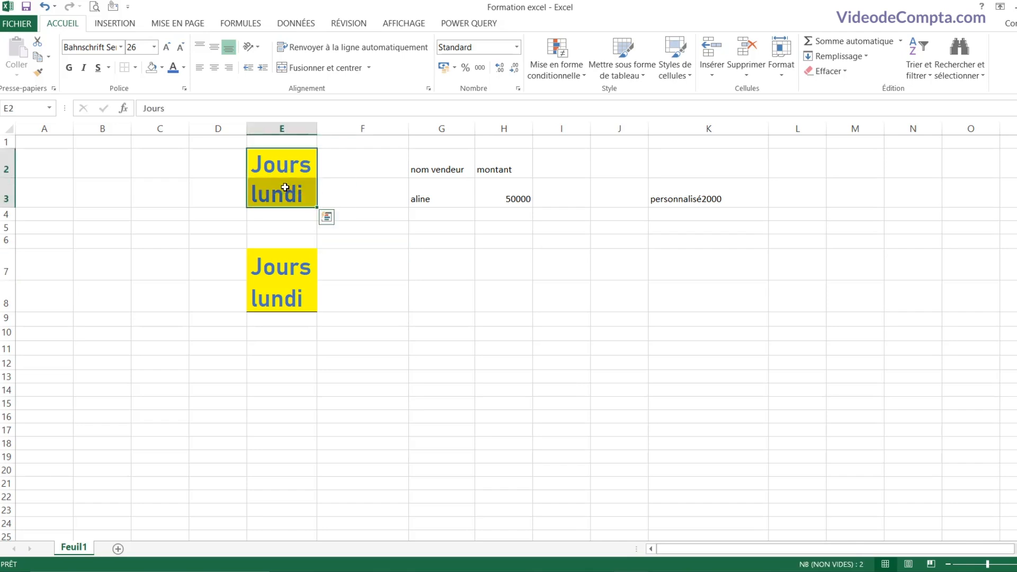
key(ctrl+c)
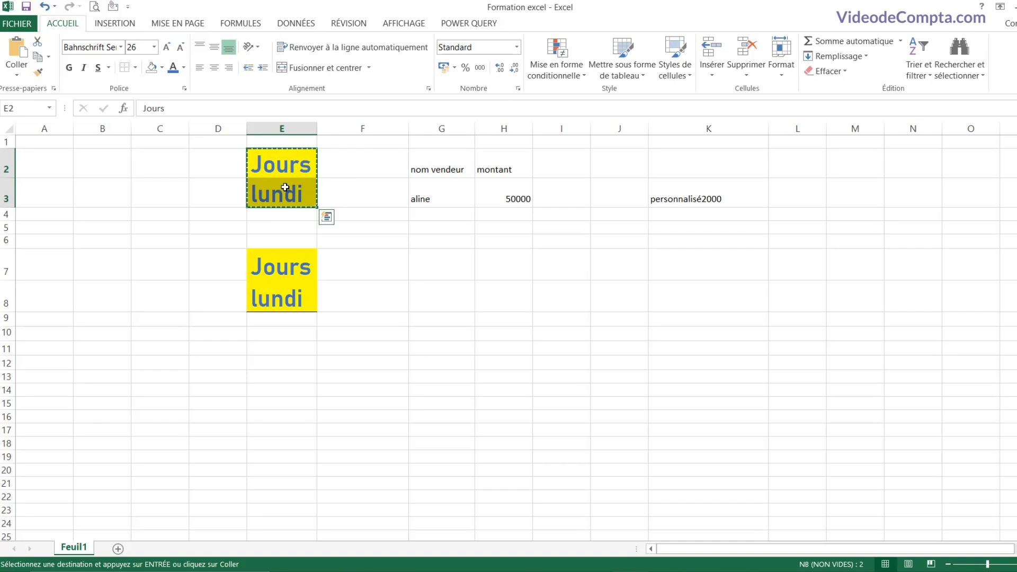
click(439, 264)
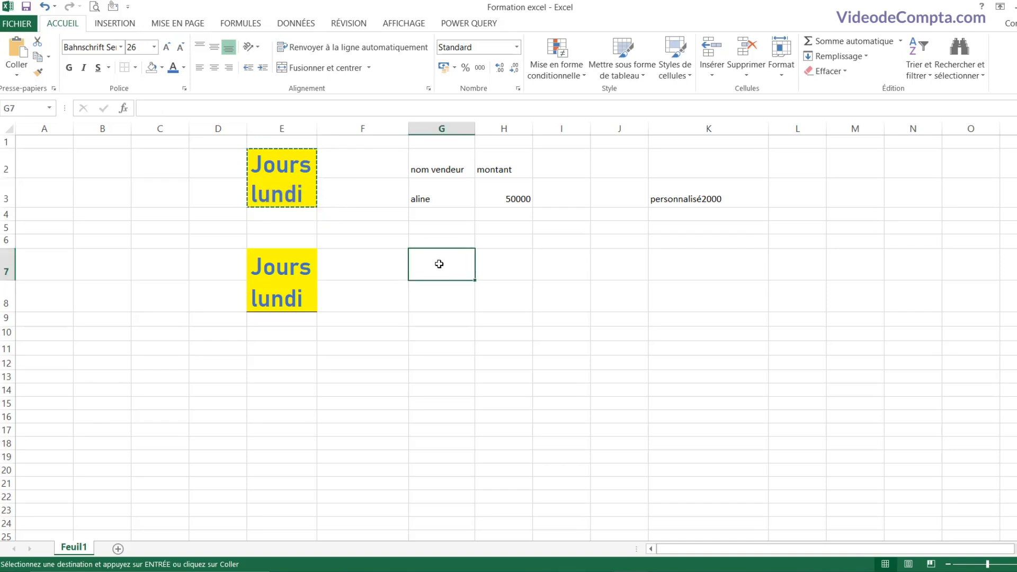
key(ctrl+v)
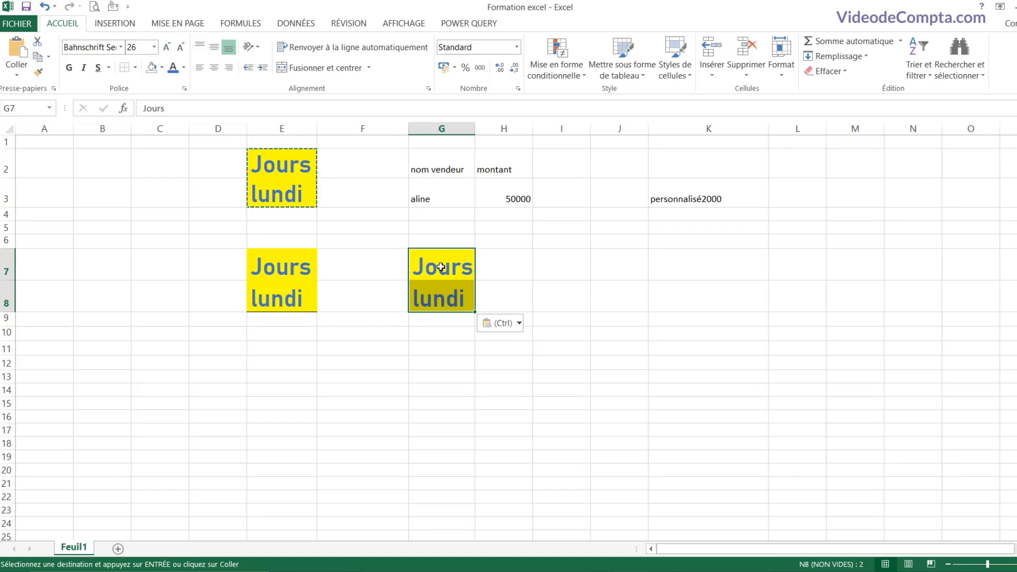
click(571, 253)
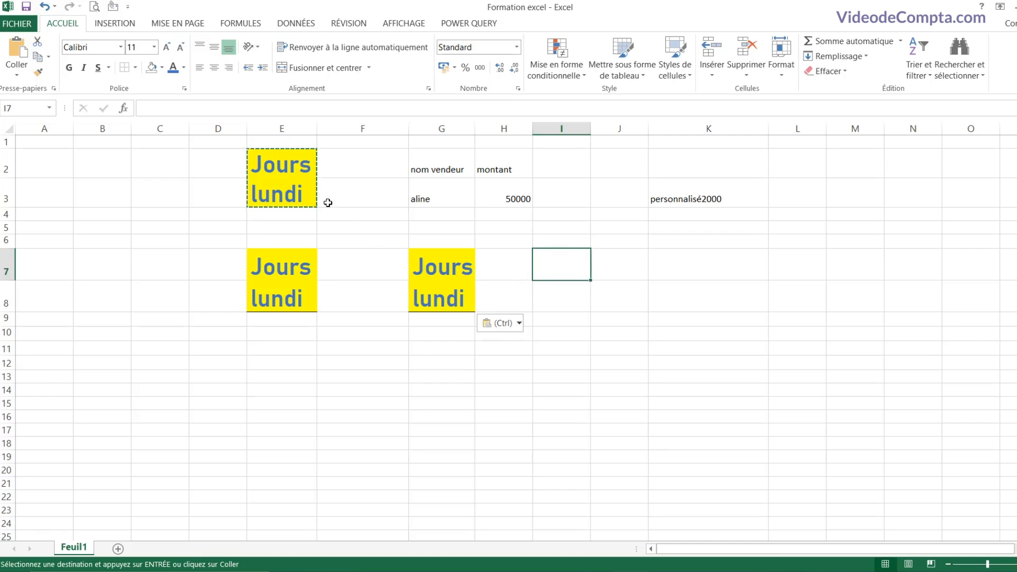
drag(281, 170, 283, 195)
click(283, 163)
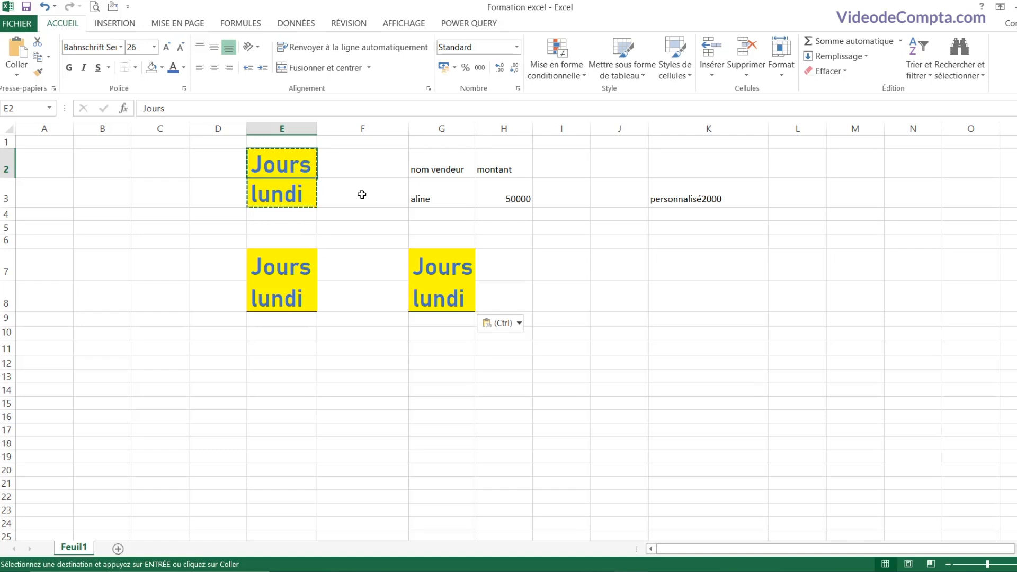
key(Escape)
Step: Paint E2:E3's yellow large-text format onto G2:G3 and widen column G for nom vendeur
click(361, 195)
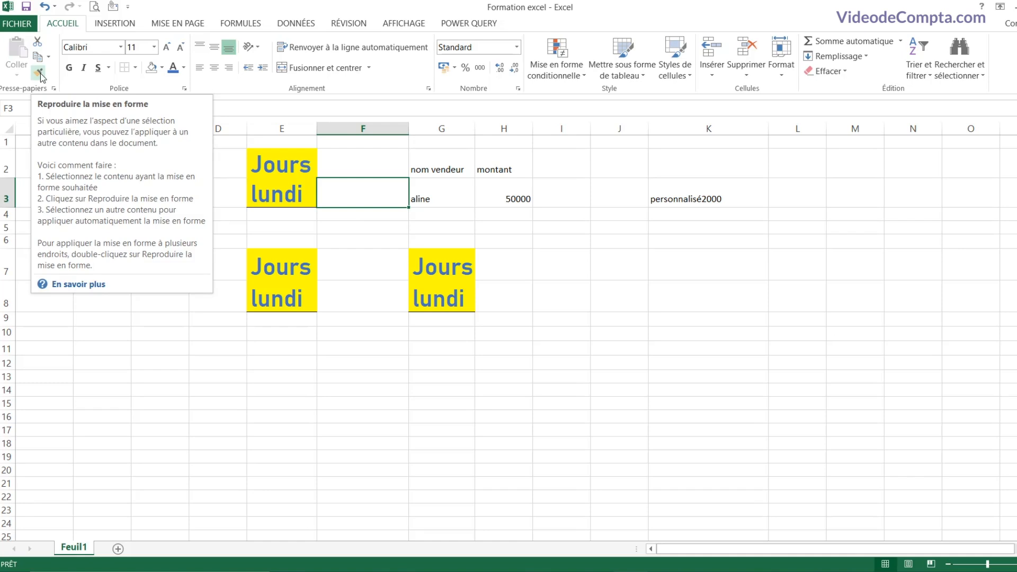
drag(293, 166, 293, 194)
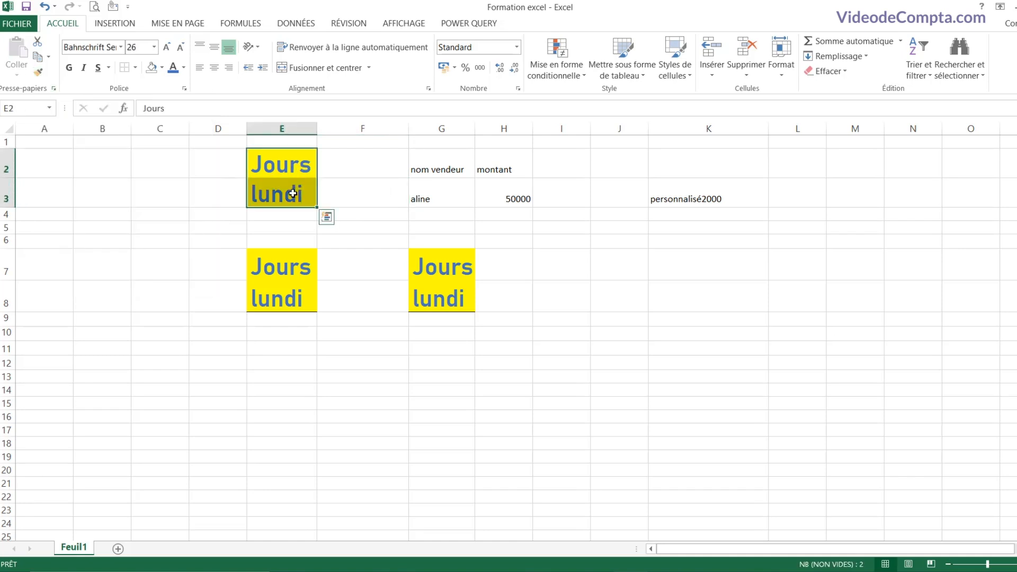
click(39, 74)
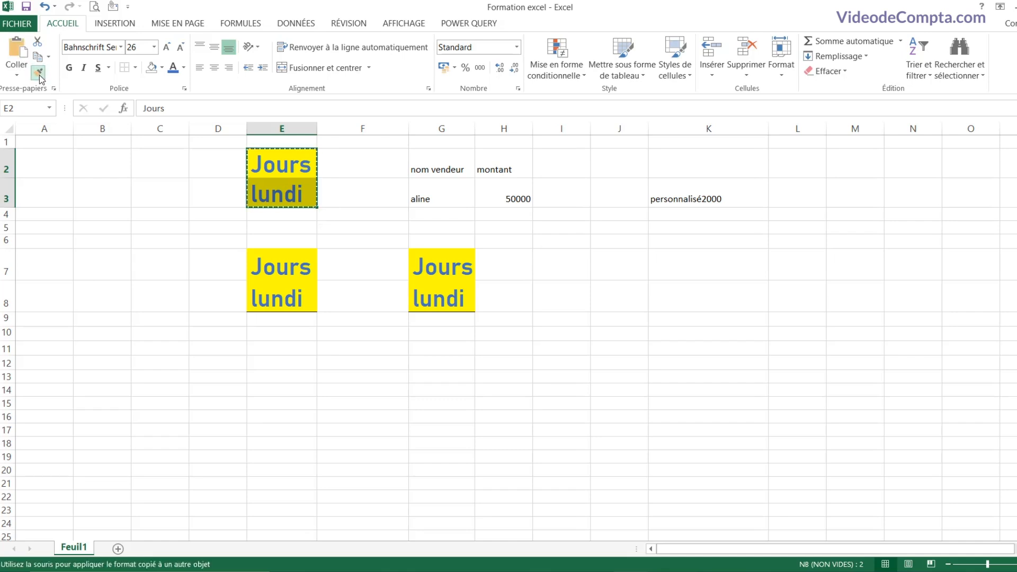
drag(444, 165, 443, 190)
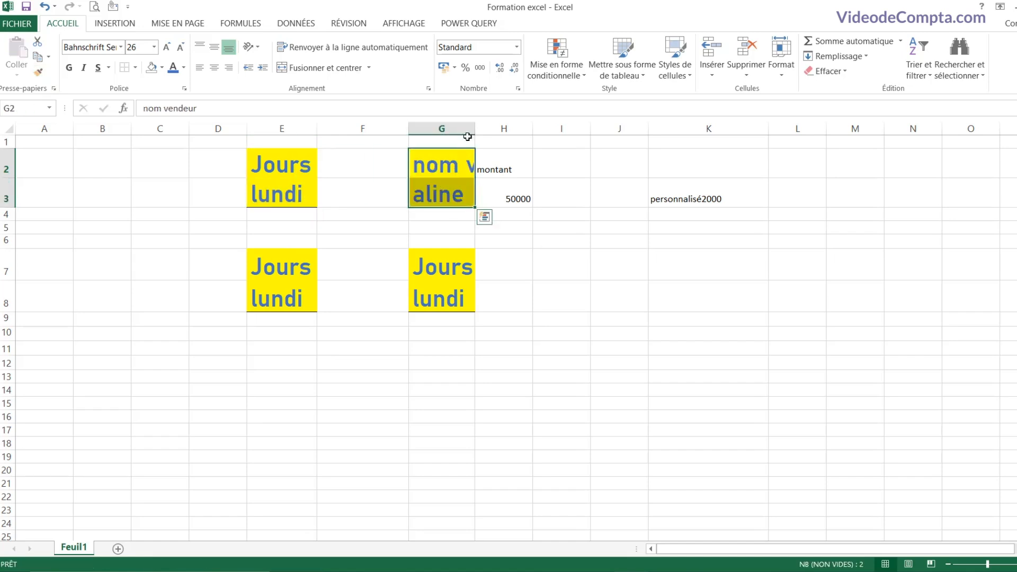
drag(475, 133, 563, 133)
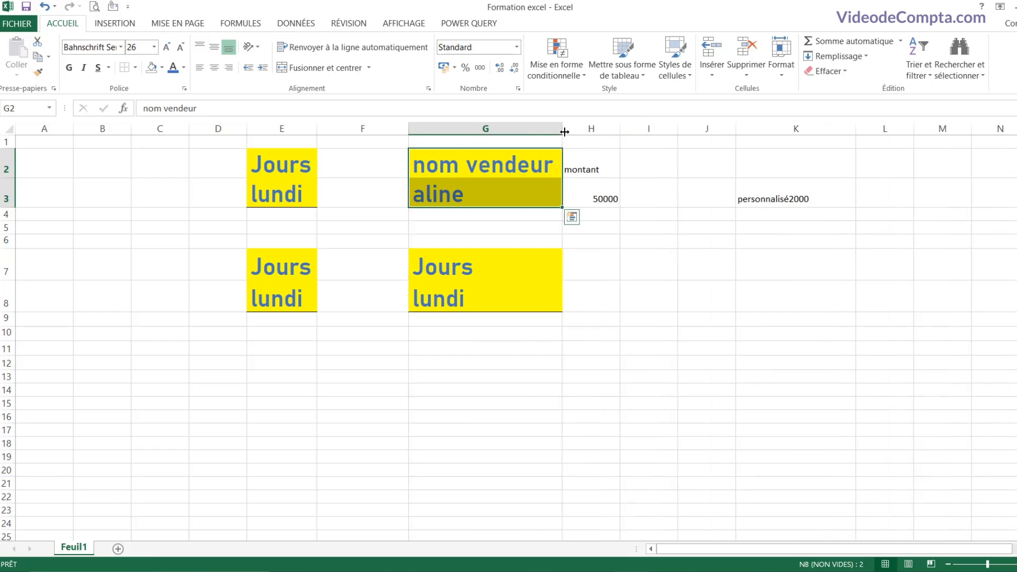
click(432, 167)
drag(444, 168, 440, 190)
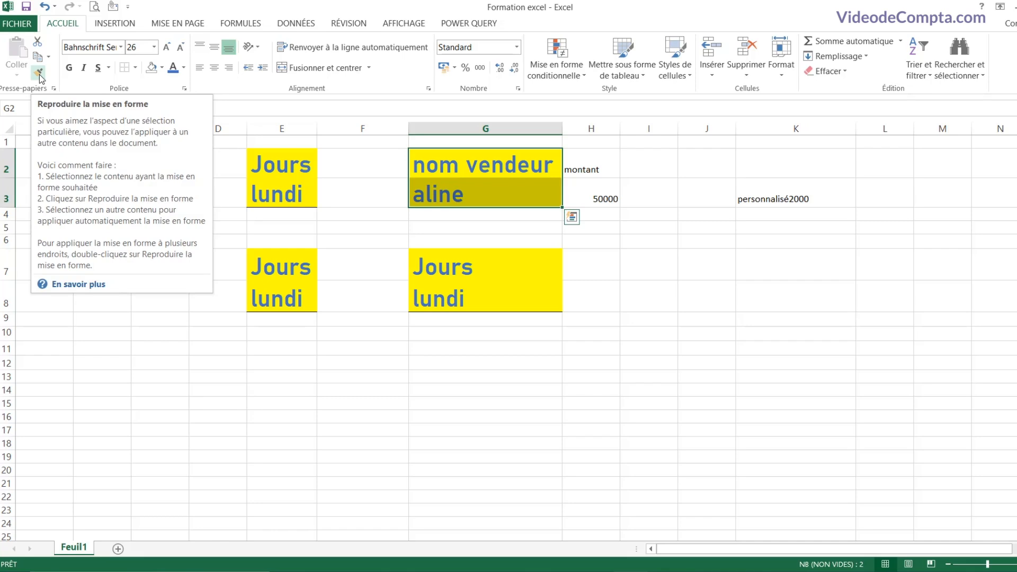
Step: Apply G2:G3's format to H2:H3, K2:K3, M2:M3 and N2:N3 using a locked Format Painter
click(40, 73)
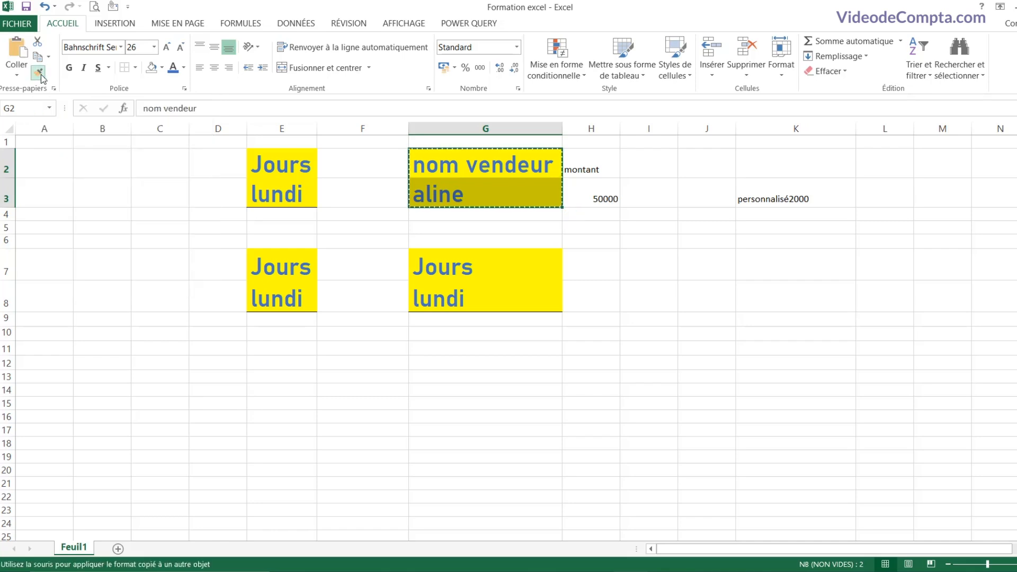
drag(602, 165, 599, 187)
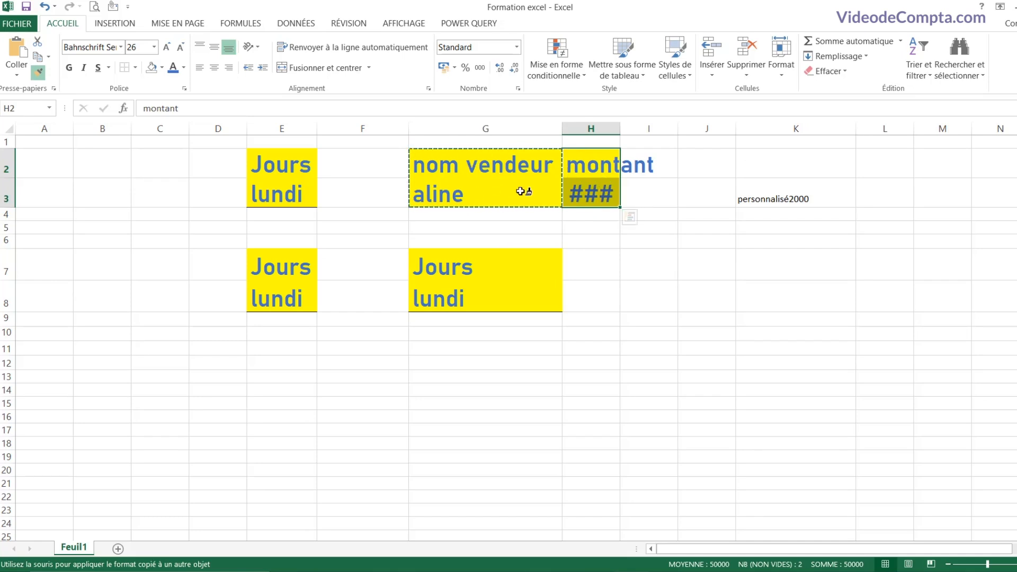
drag(804, 166, 802, 189)
drag(958, 172, 990, 196)
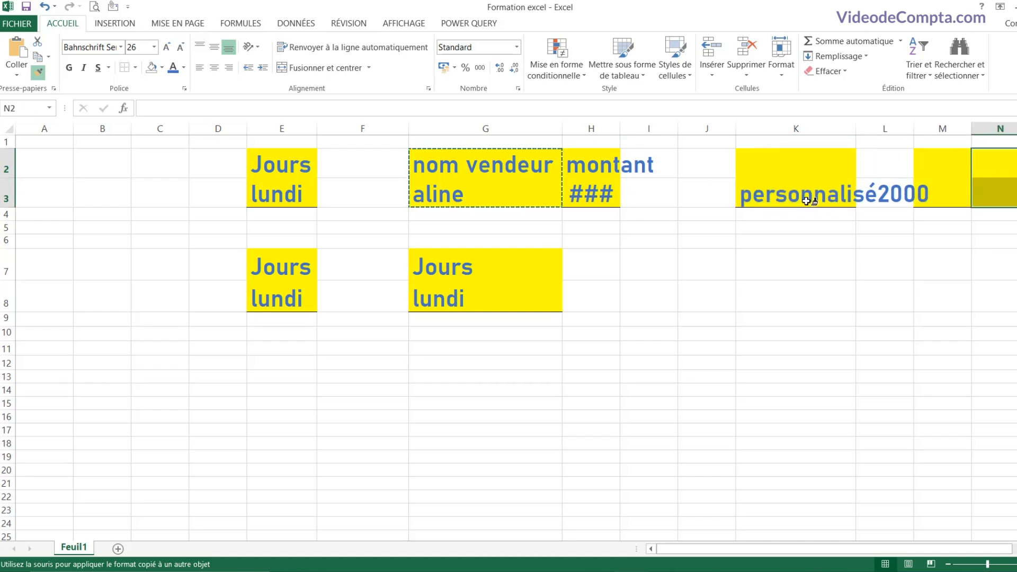
click(36, 76)
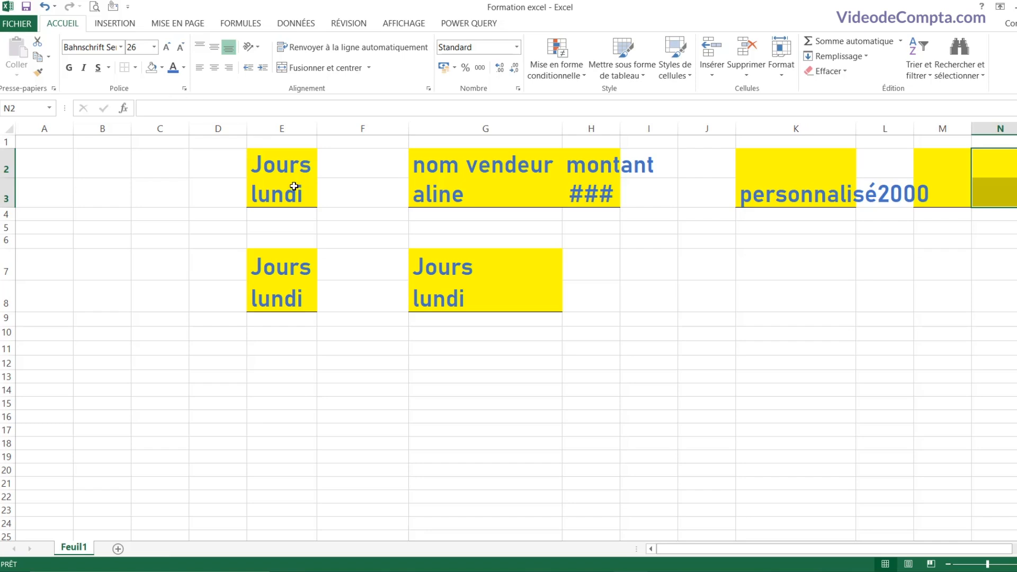
Step: Select E2:E3 and open the Format de cellule font settings from the Police group
drag(289, 169, 286, 194)
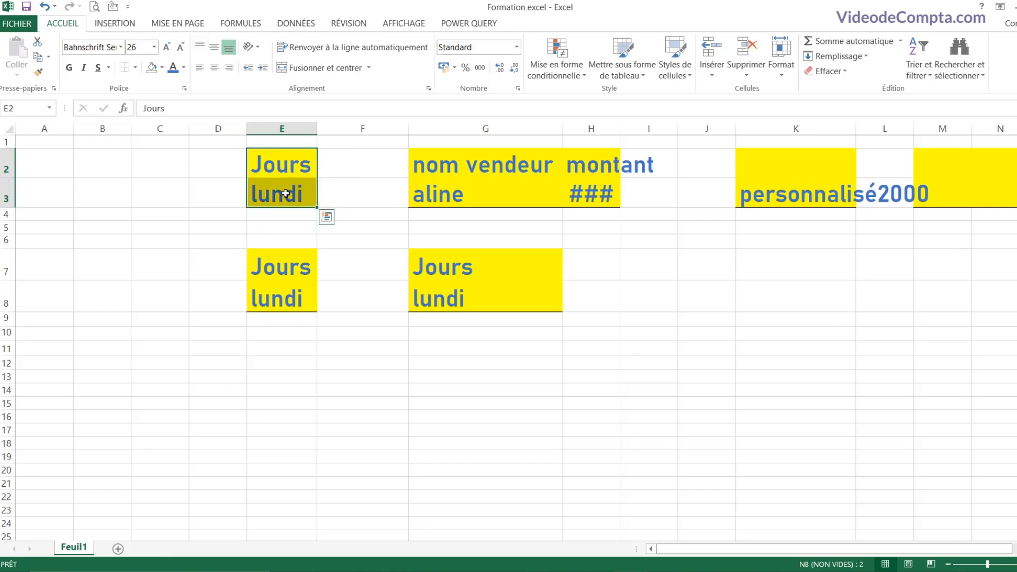
right_click(286, 194)
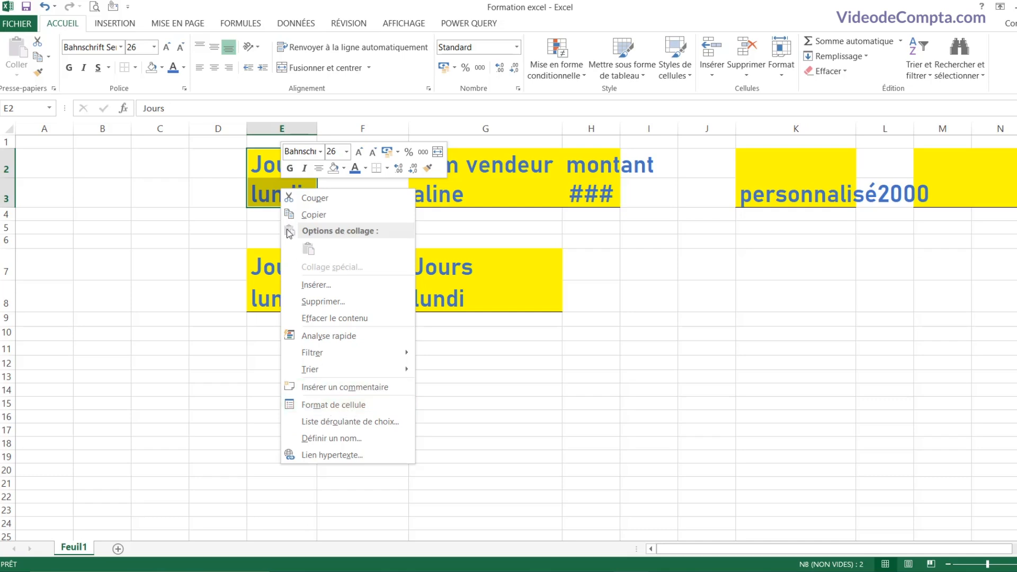
click(270, 187)
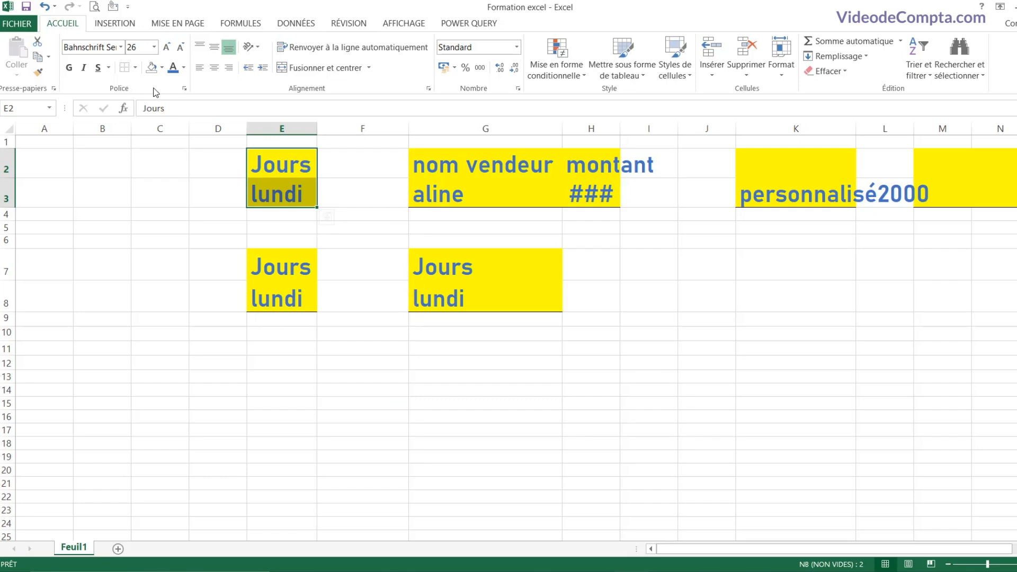
click(186, 90)
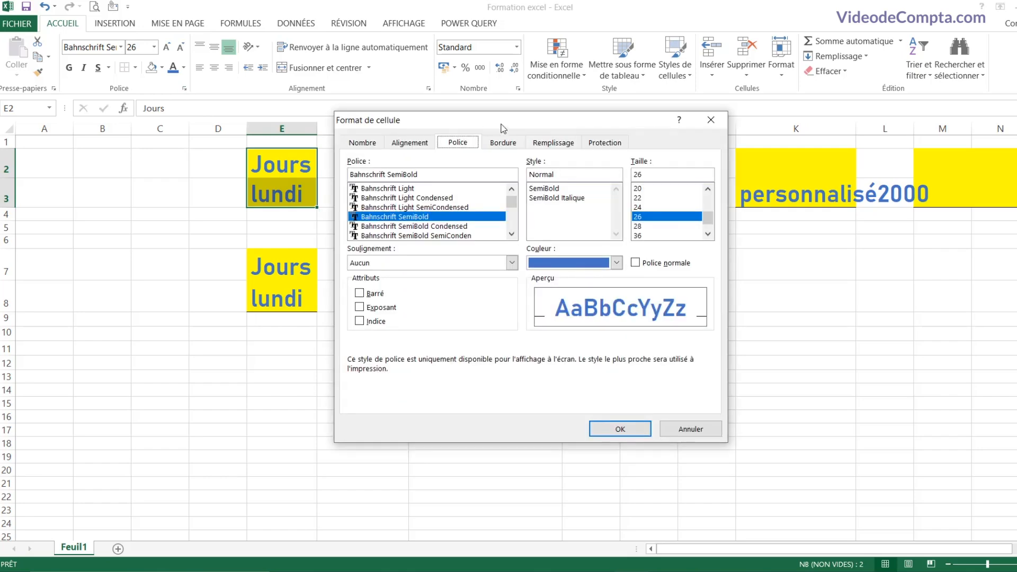
drag(371, 119, 373, 156)
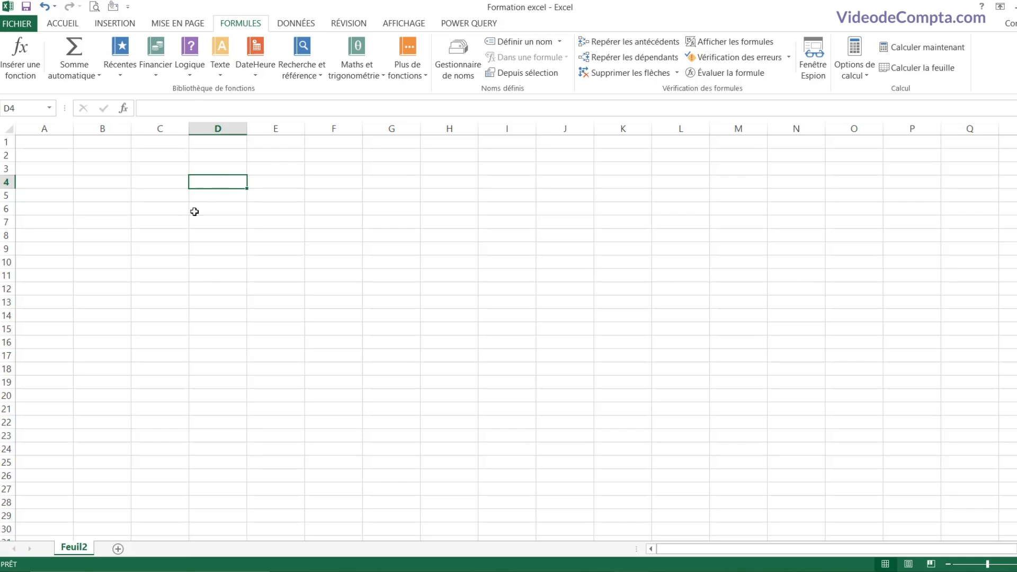
Step: Enter 1+2+3 as text in D4 and the formula =1+2+3 in D5, showing 6
text(1+)
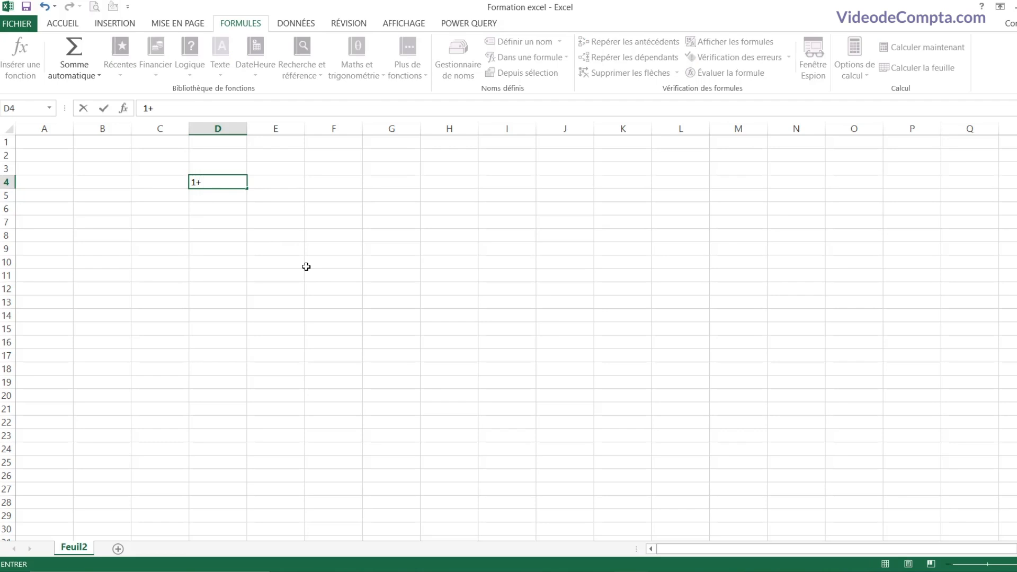
text(2+3)
key(Return)
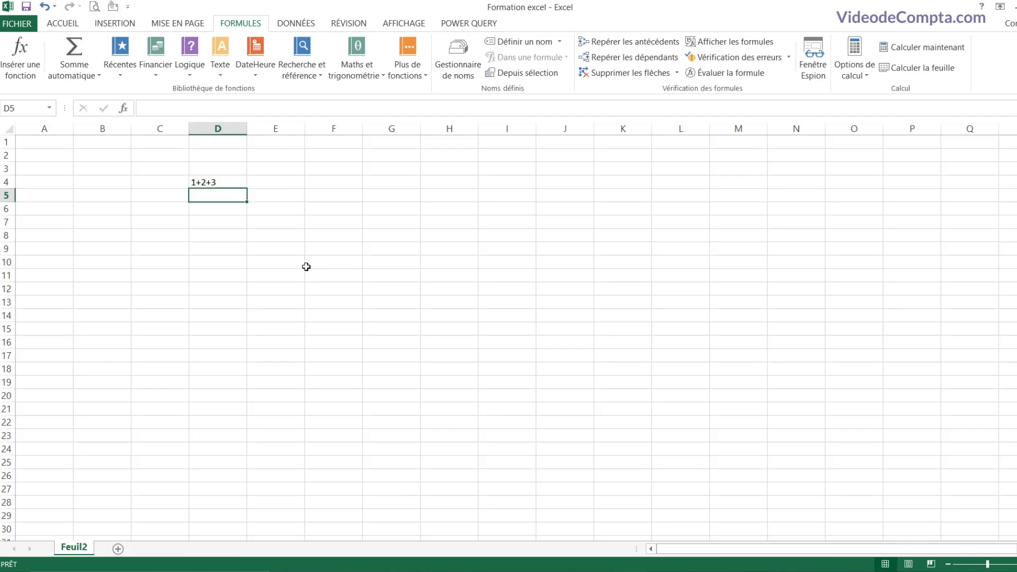
text(=)
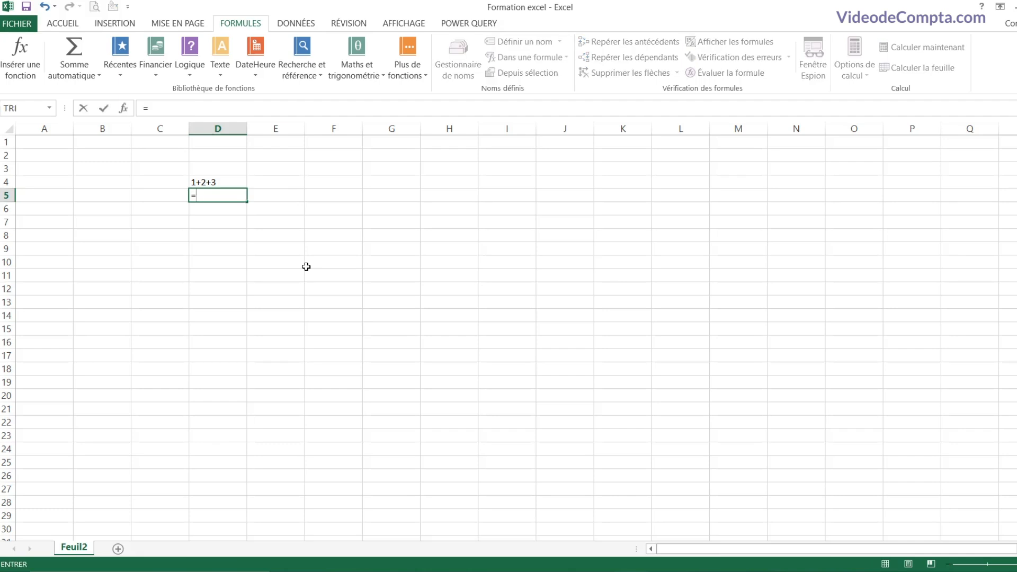
text(1+2+3)
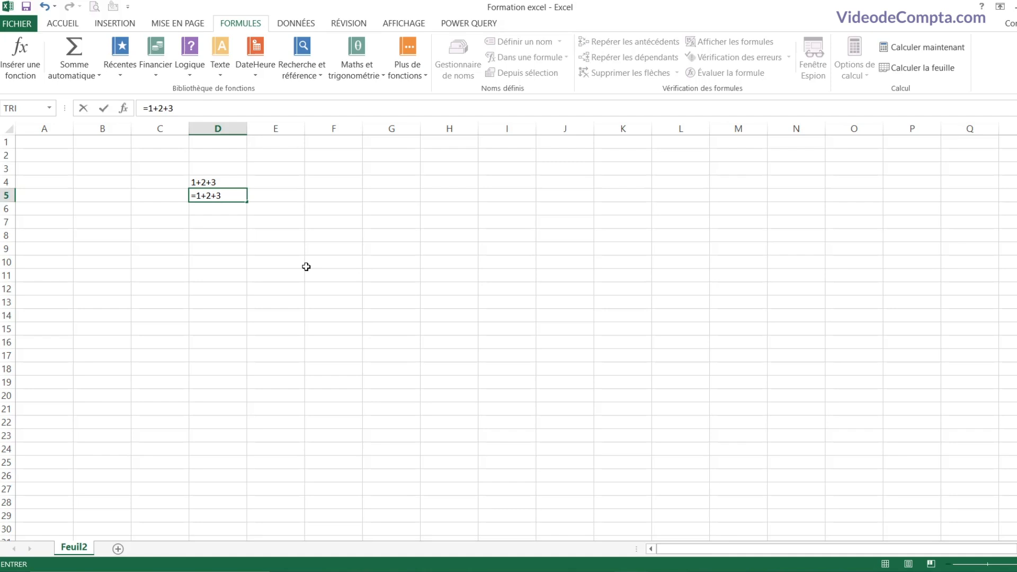
key(Return)
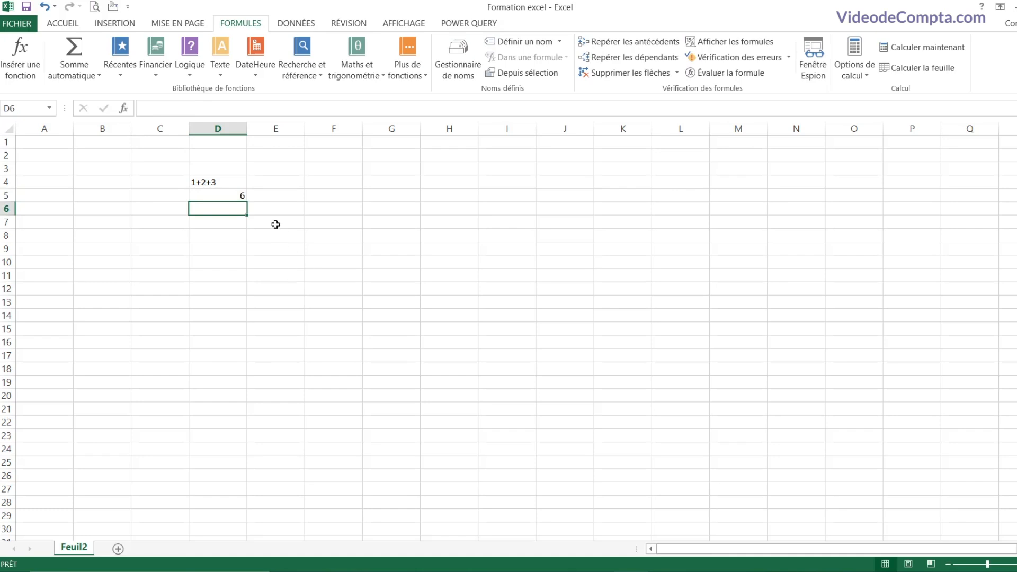
Step: Enter =2-1, =2/2 and =2*2 in D6:D8 (showing 1, 1, 4), then begin =d5+2 in F5
click(222, 198)
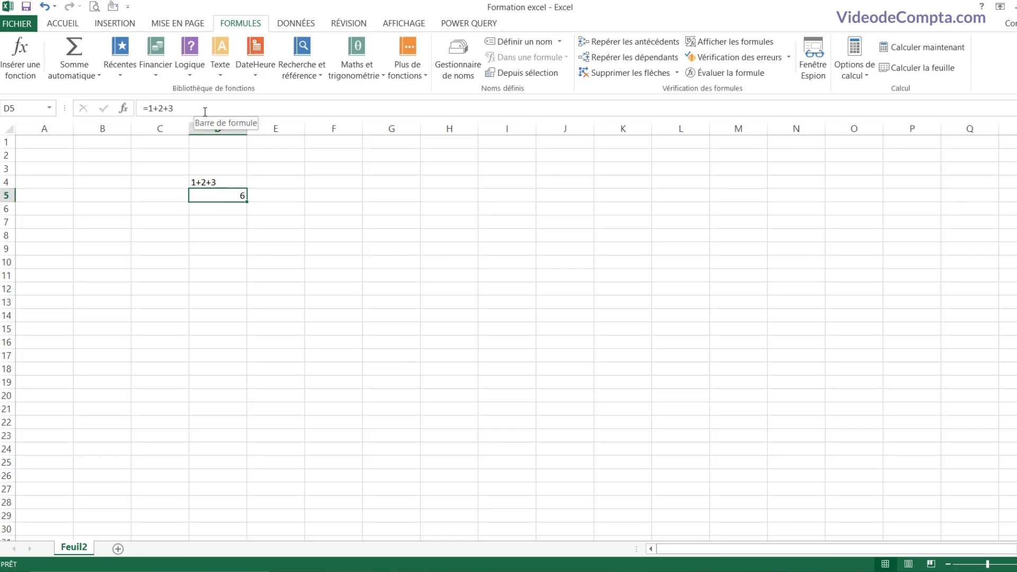
click(222, 217)
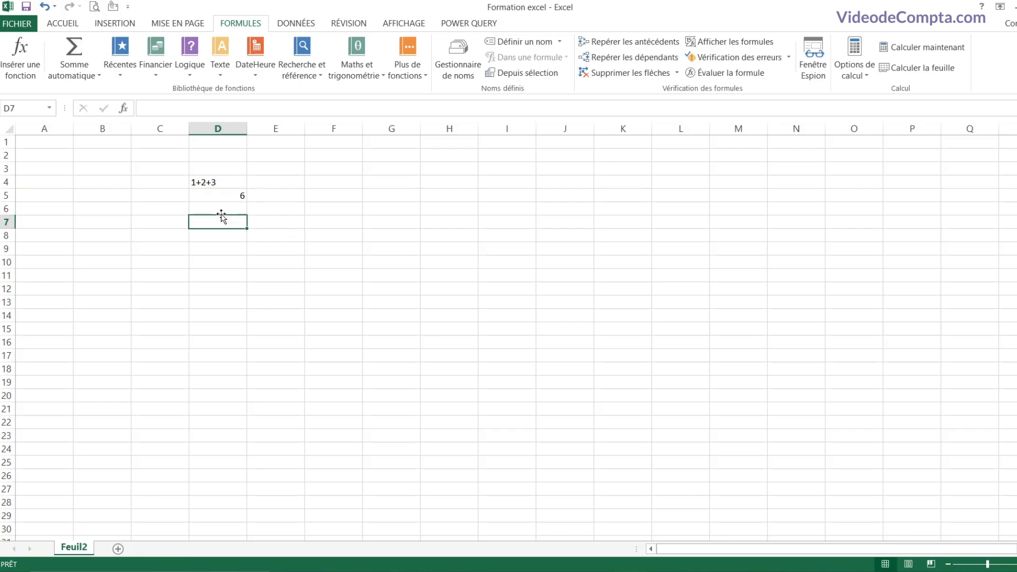
click(222, 207)
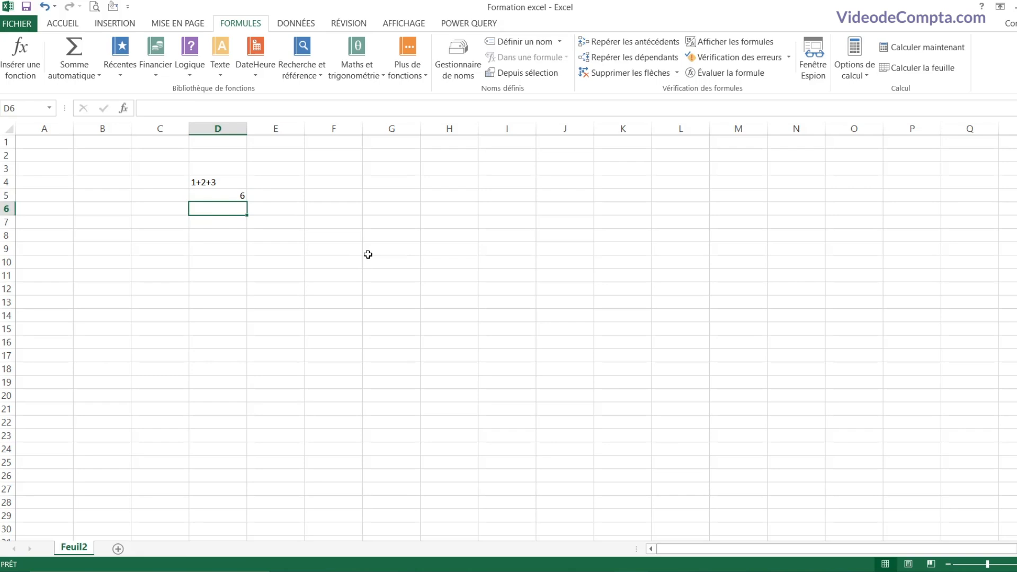
text(=2-)
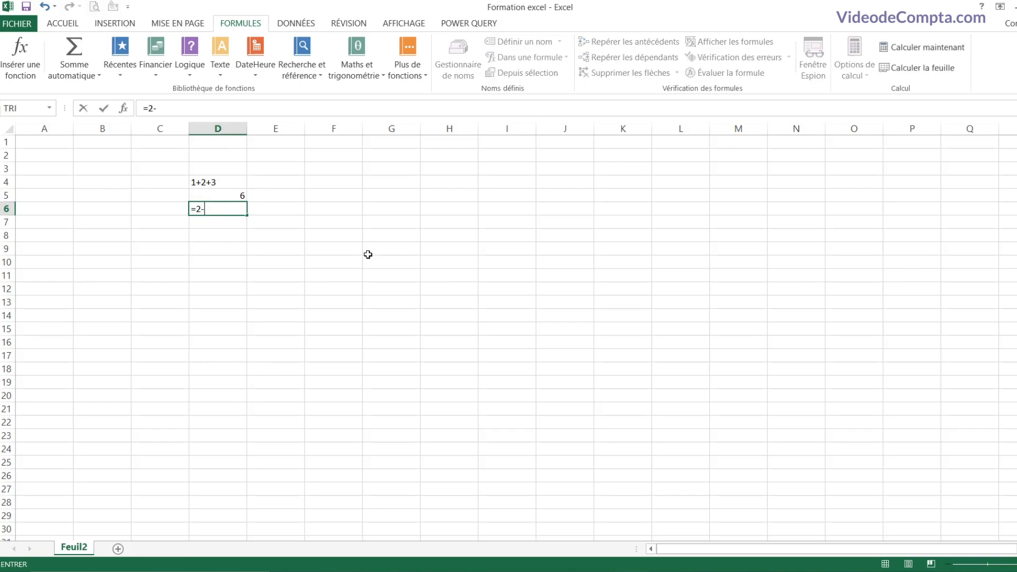
text(1)
key(Return)
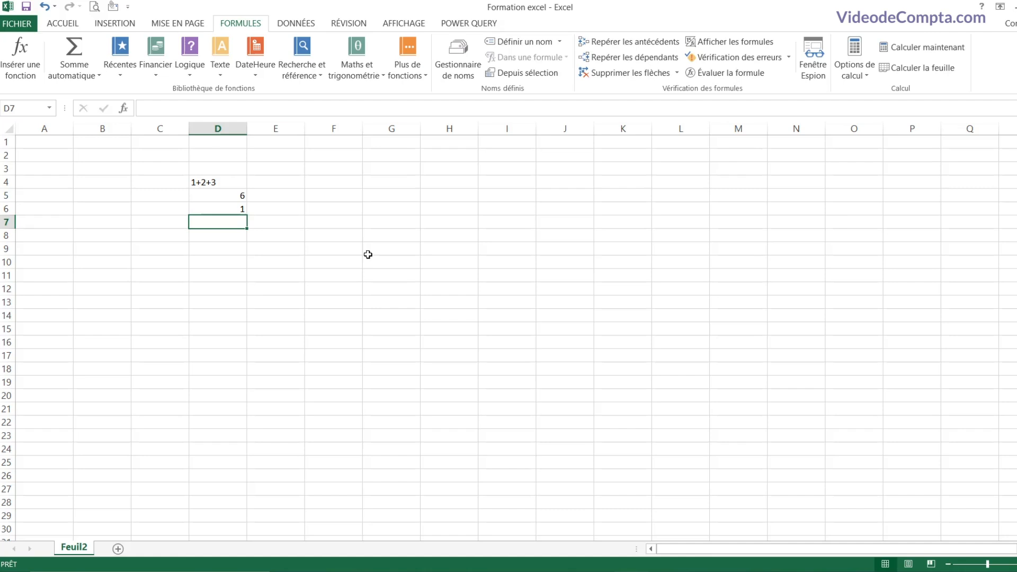
text(=2)
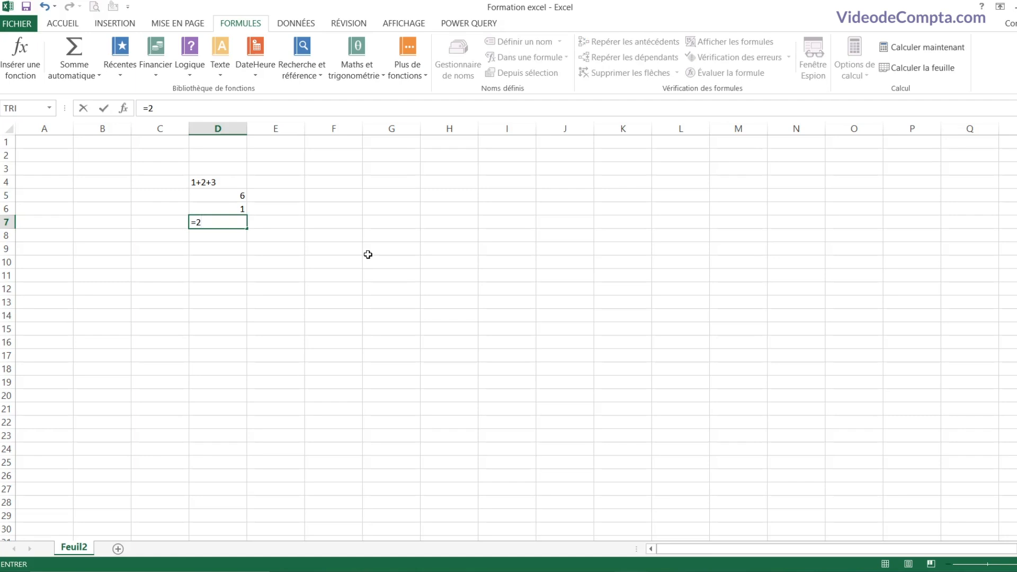
text(/2)
key(Return)
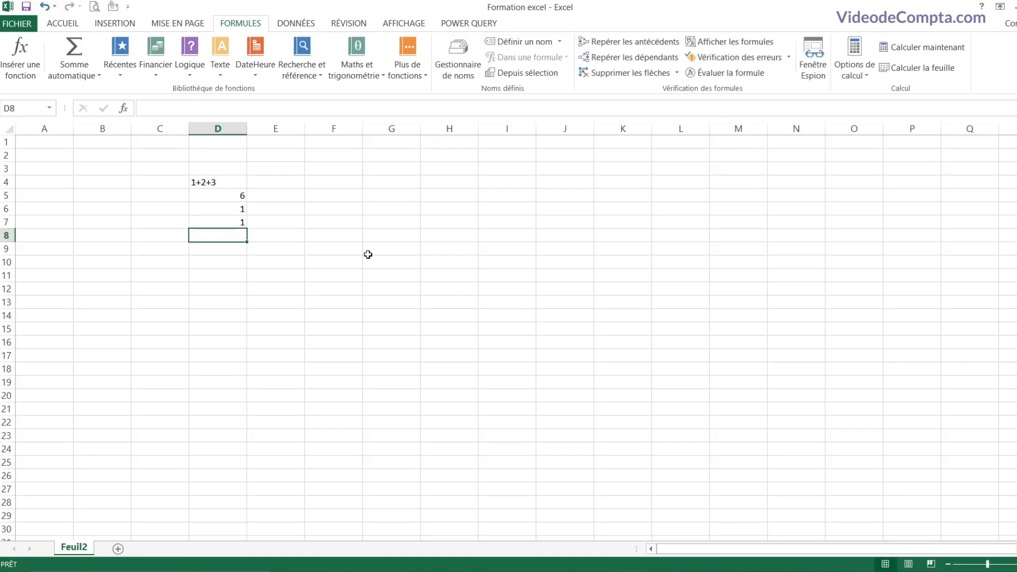
text(=2)
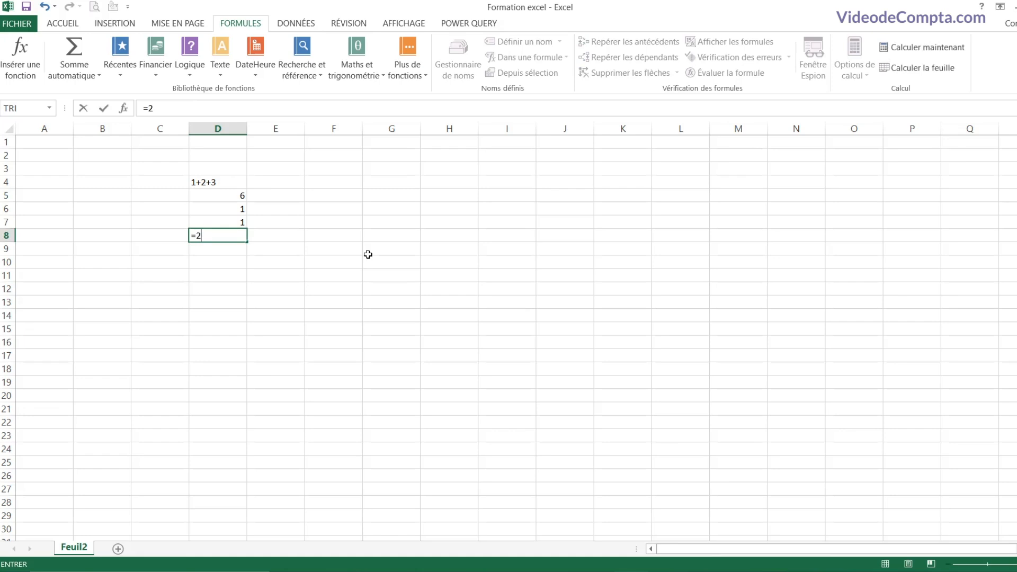
text(*2)
key(Return)
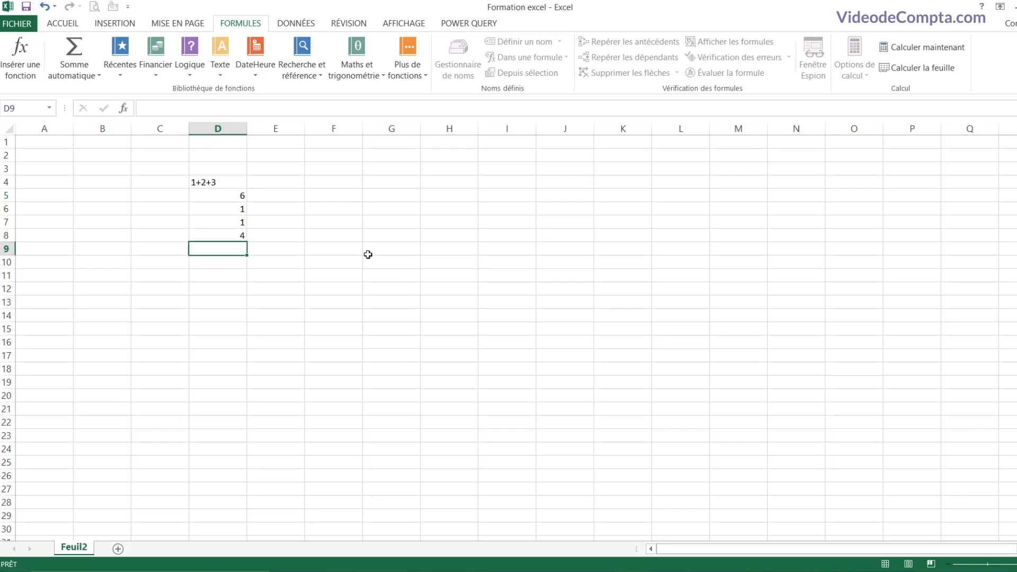
click(340, 197)
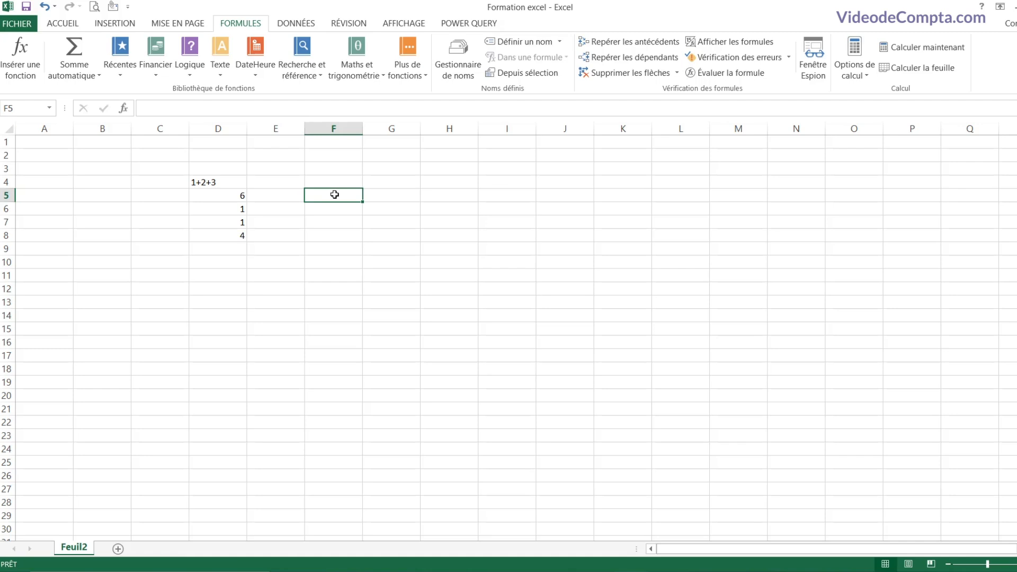
text(=)
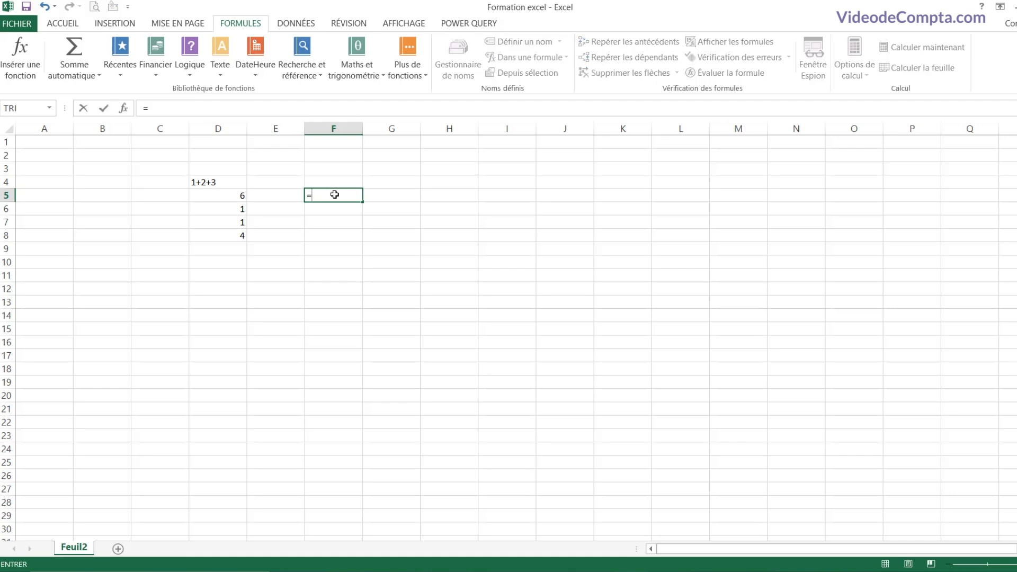
text(d5)
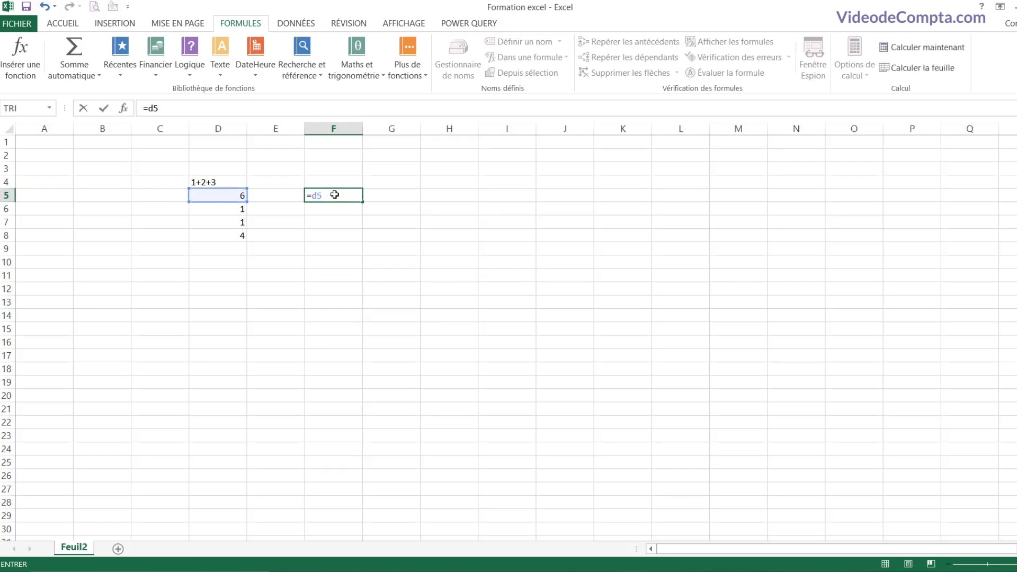
text(+2)
Step: Confirm =d5+2 in F5 (8) and build =D6*D8 in F6 by pointing at the cells (4)
key(Return)
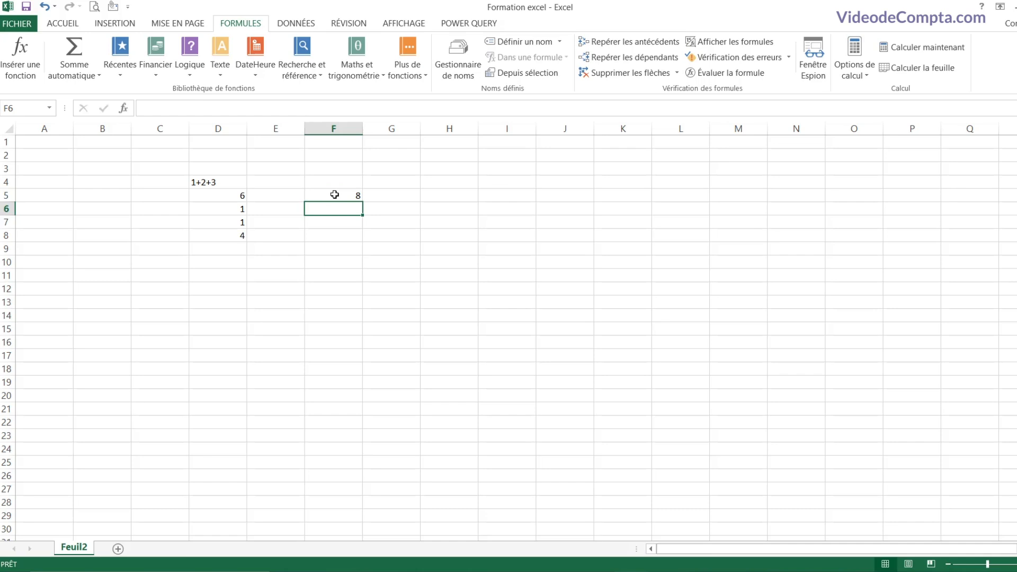
text(=)
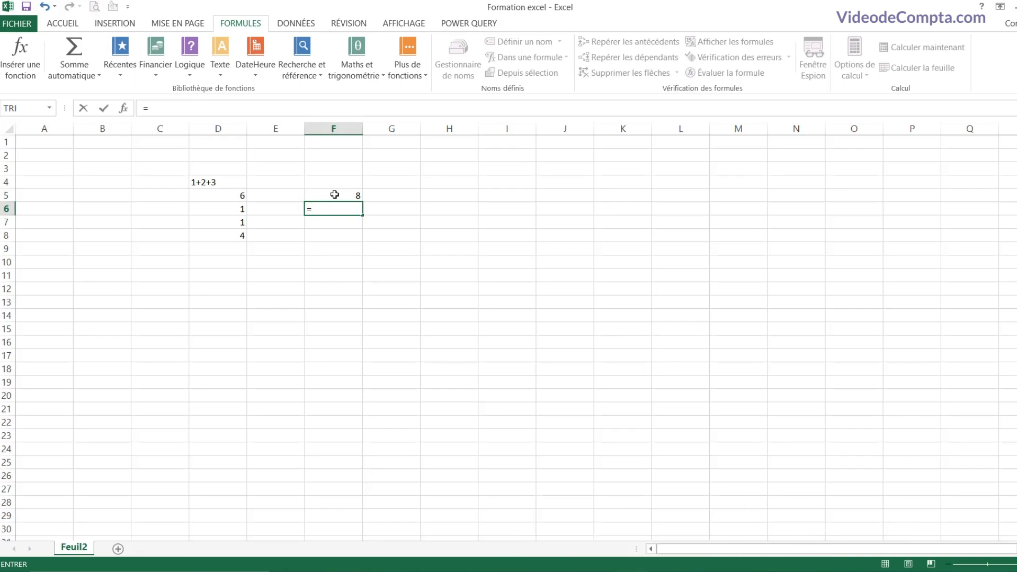
key(Left)
key(Left)
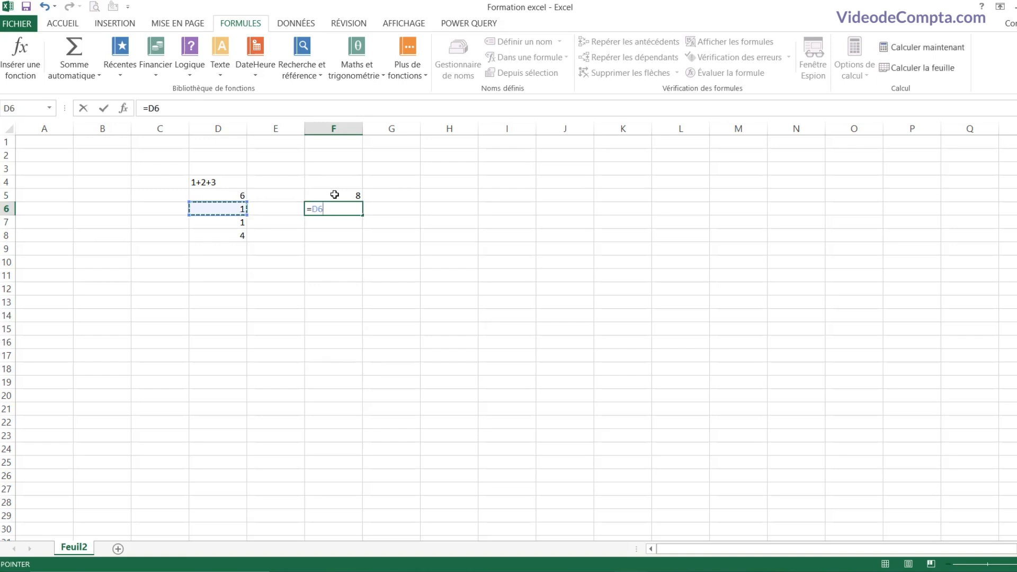
text(*)
key(Down)
key(Down)
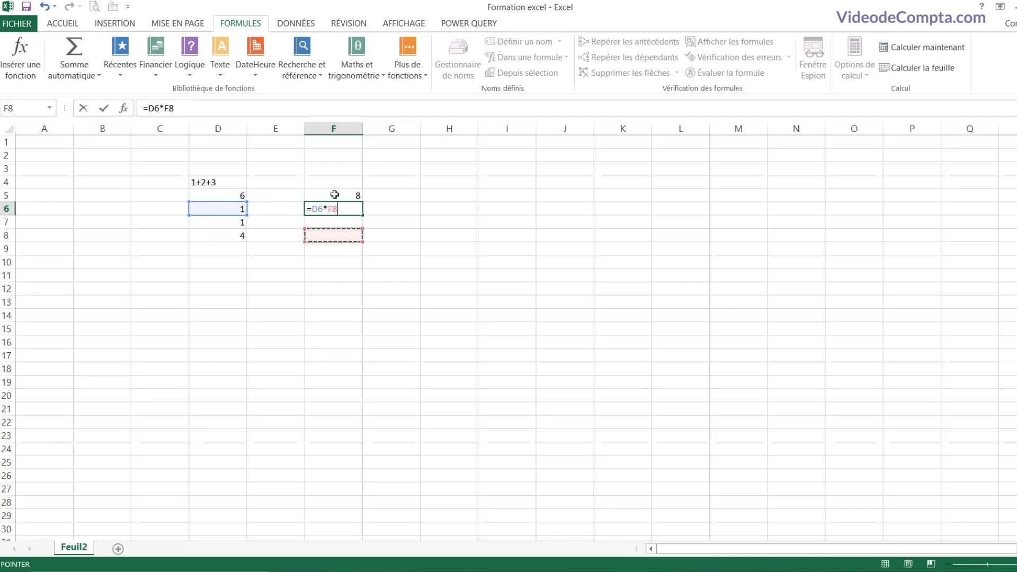
key(Left)
key(Left)
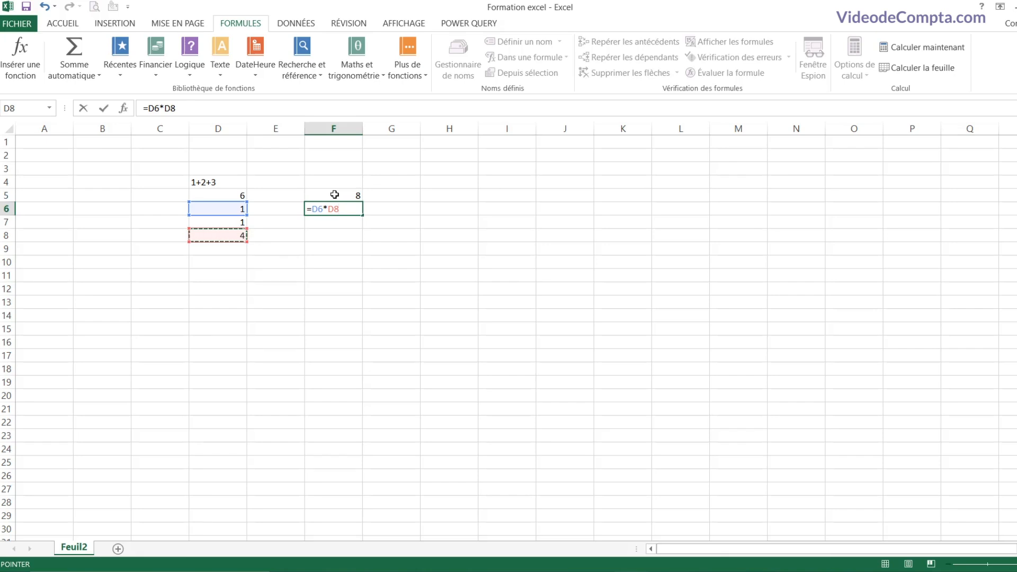
key(Return)
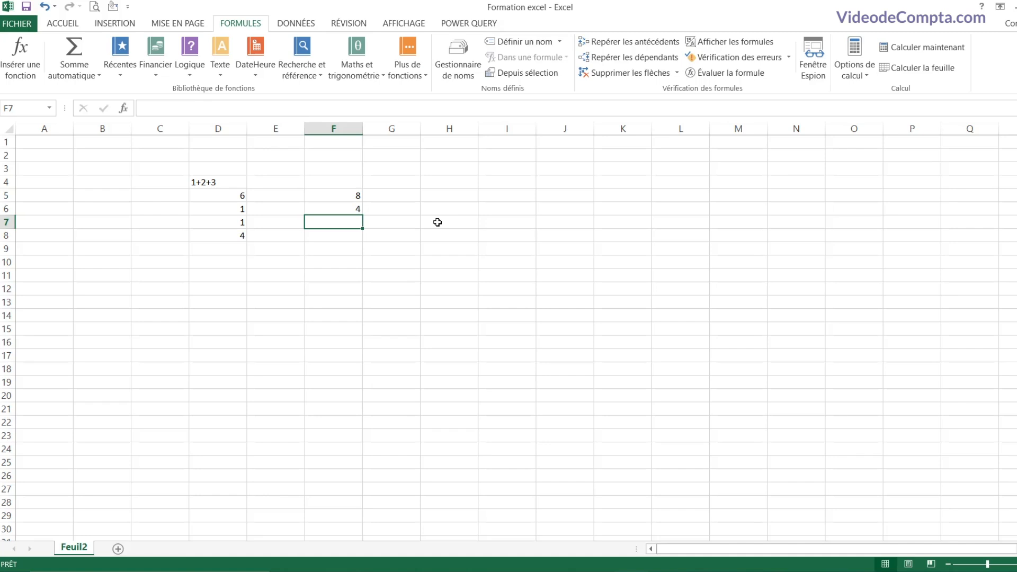
click(222, 209)
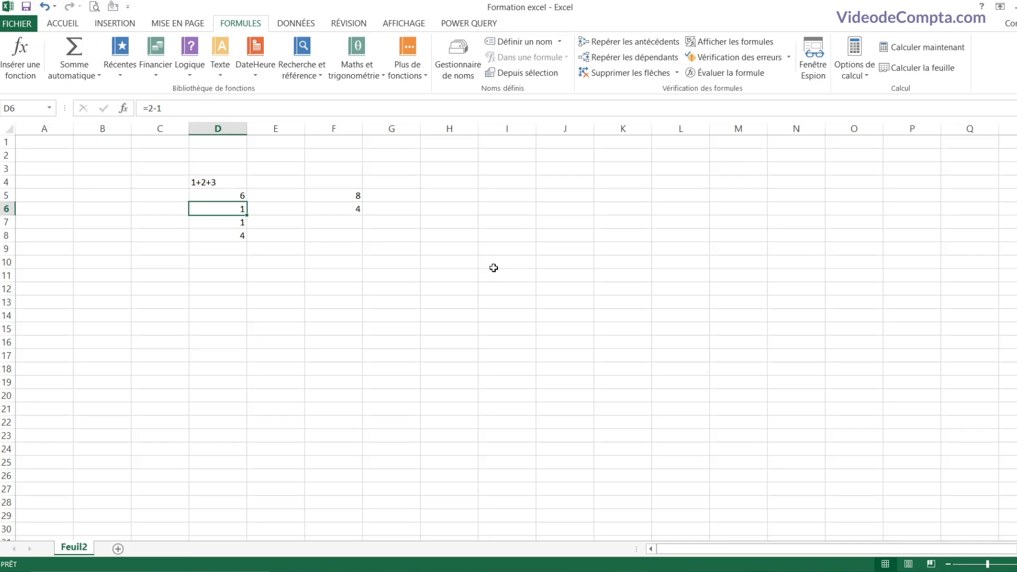
Step: Overwrite D6 with 25 and confirm F6's =D6*D8 now returns 100
text(25)
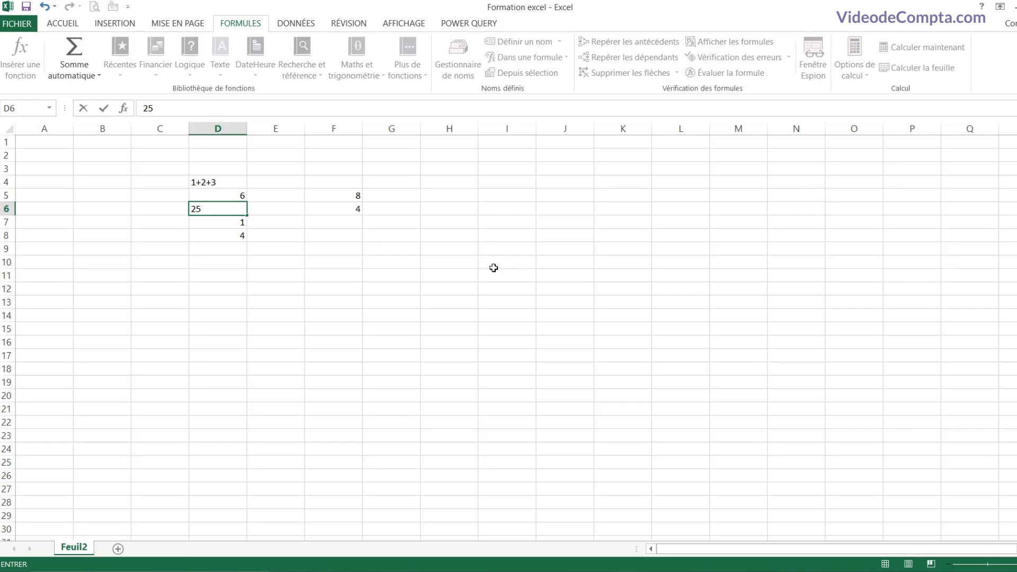
key(Return)
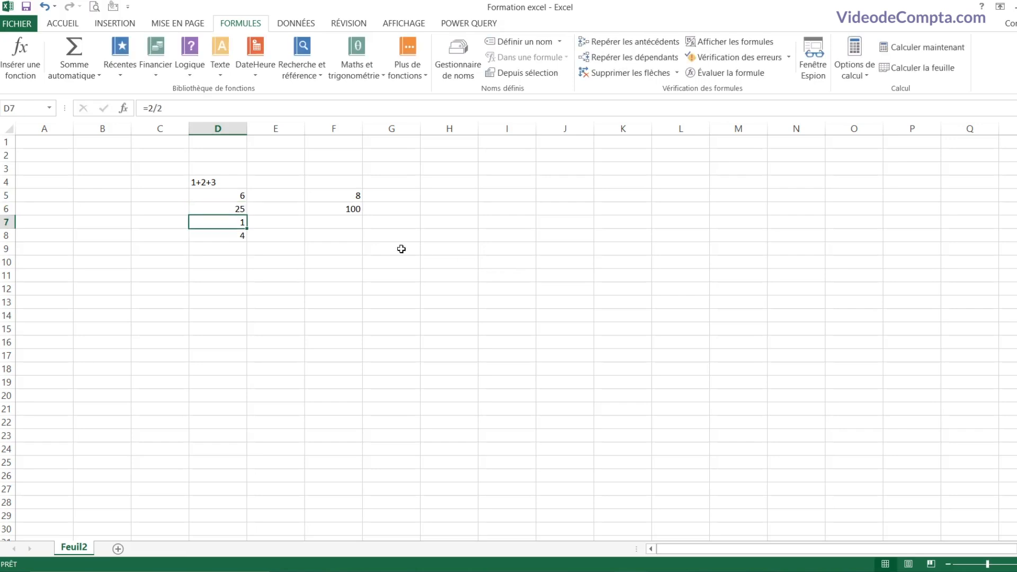
click(342, 209)
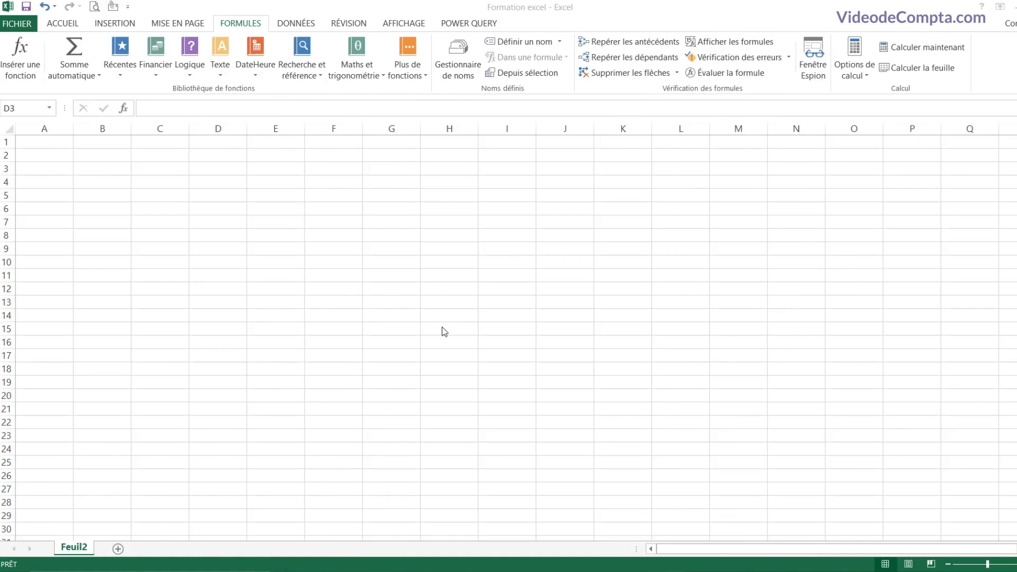
Step: Enter 7 in C3 and C4, then drag-fill the constant 7 down to C15
click(228, 184)
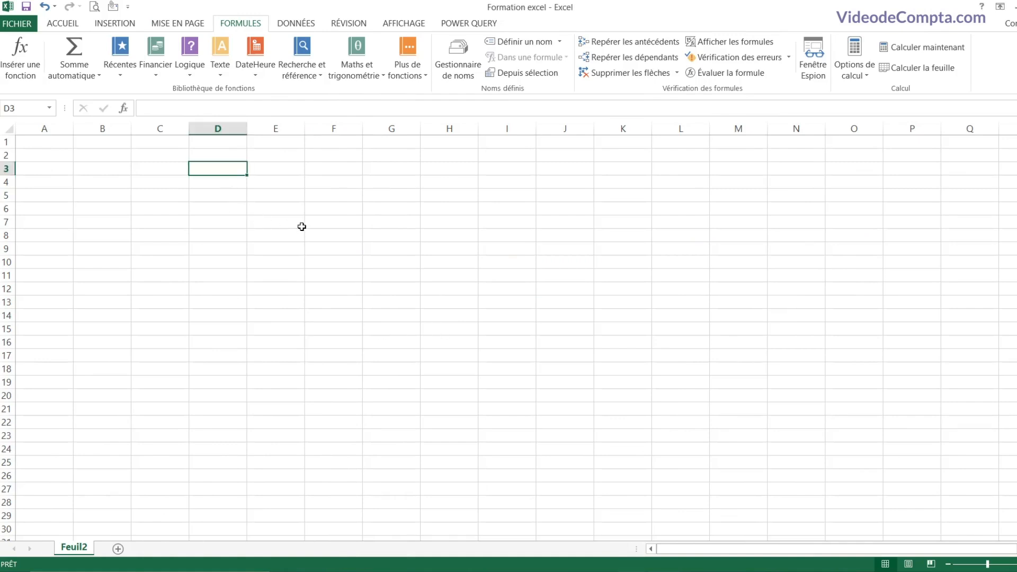
key(Left)
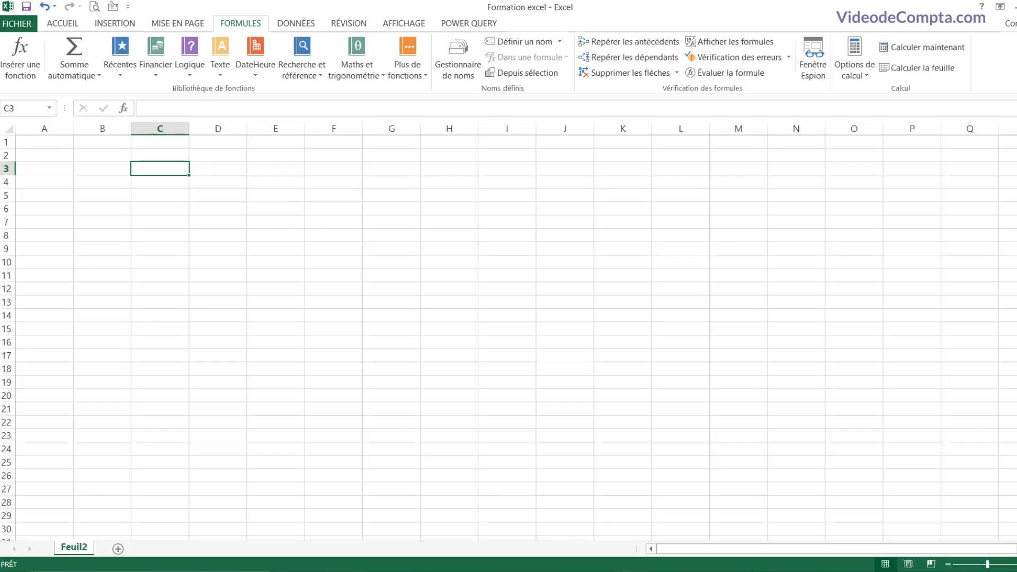
text(7)
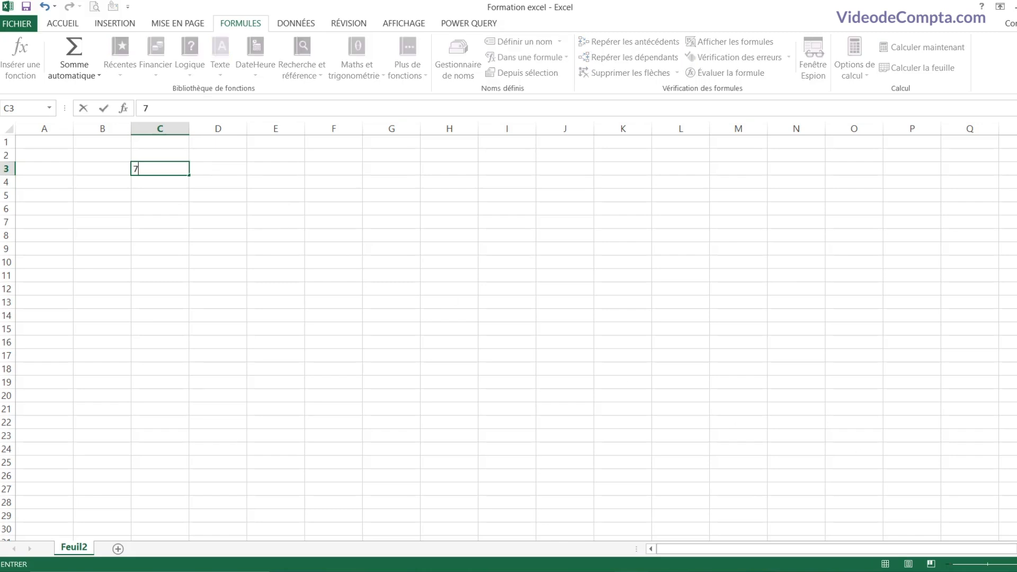
key(Return)
text(7)
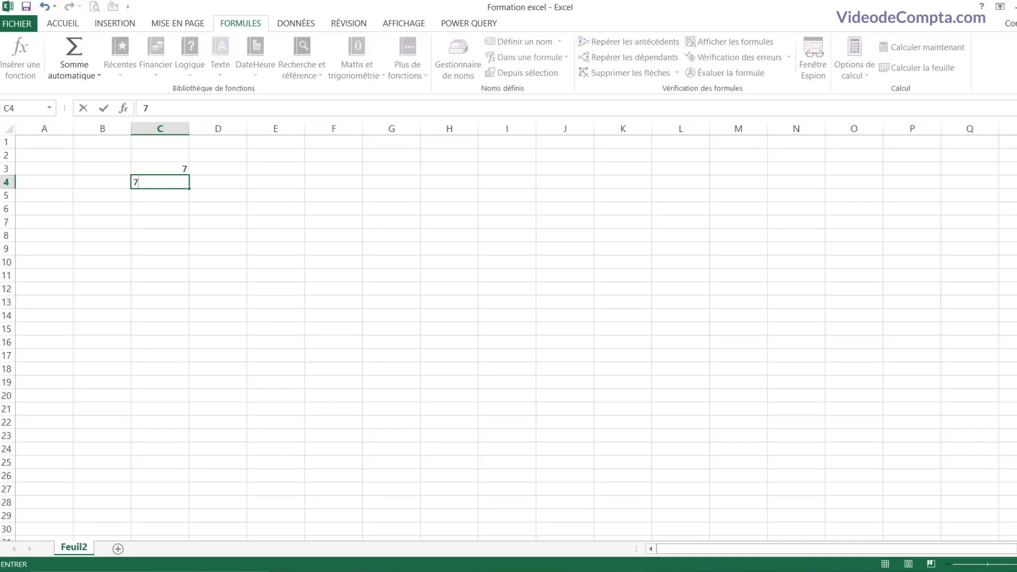
key(Return)
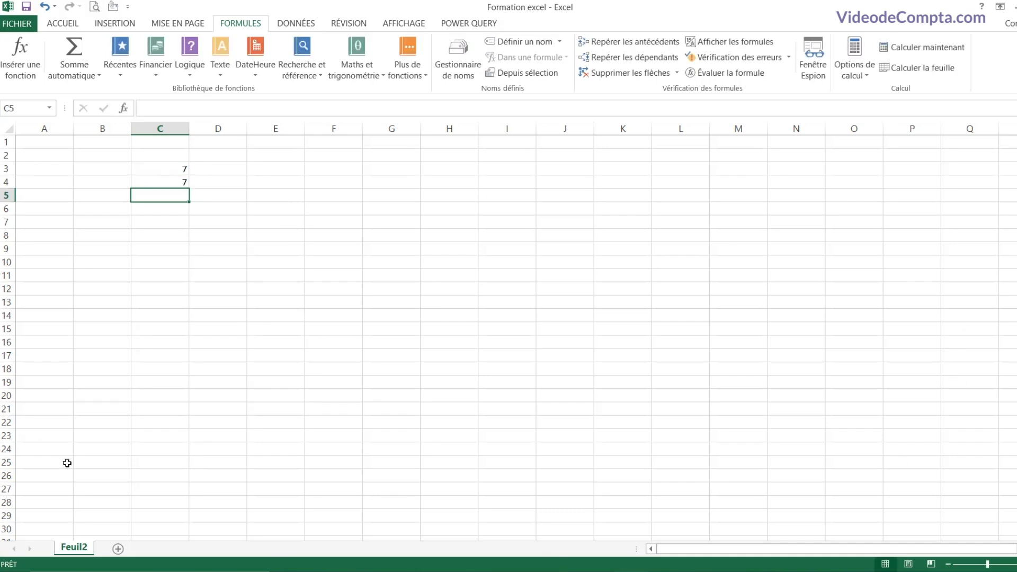
click(169, 175)
drag(169, 176, 172, 182)
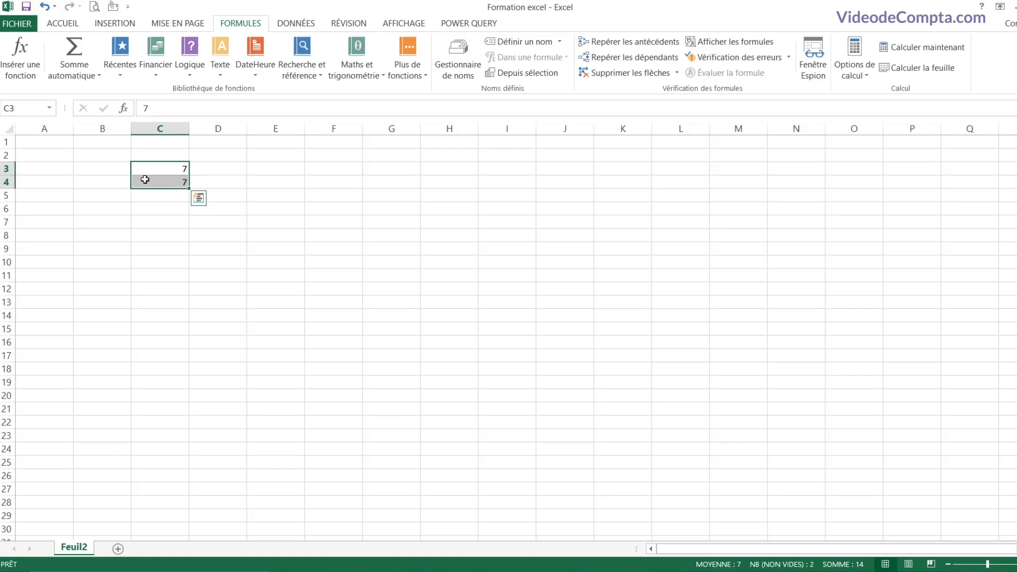
drag(188, 190, 188, 334)
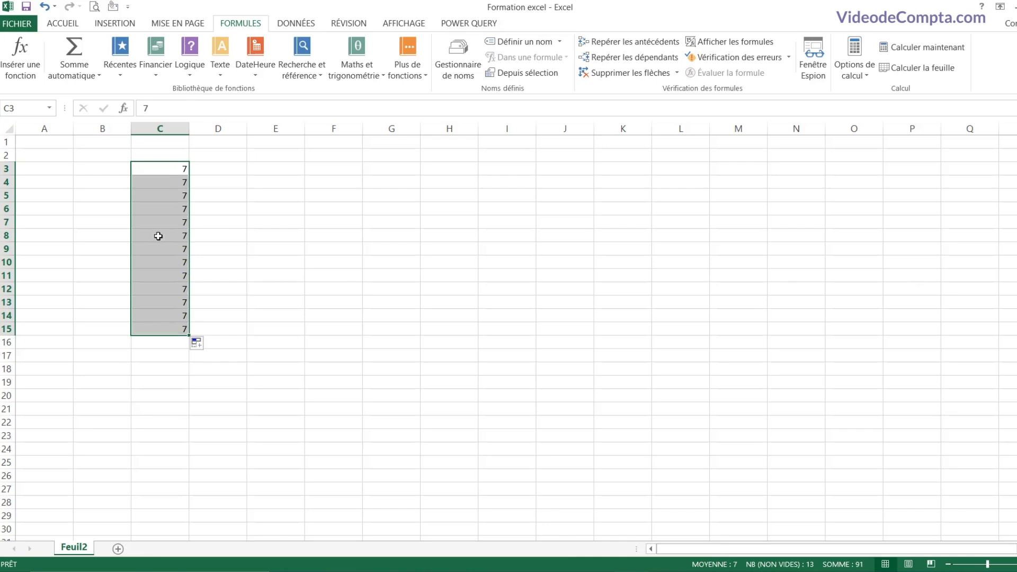
click(223, 170)
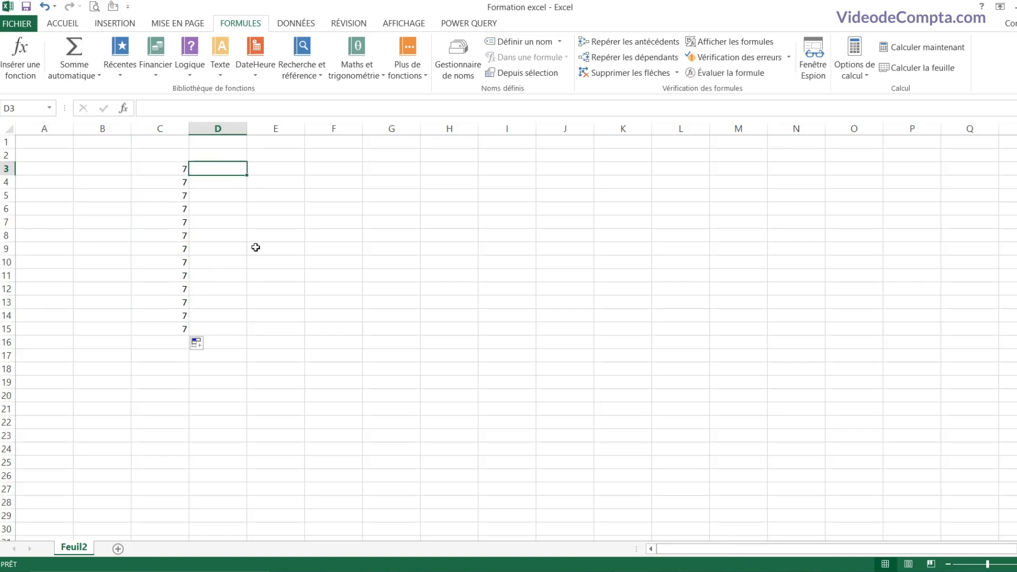
Step: Enter 7 and 8 in D3:D4 and drag-fill the incrementing series down to 19 in D15
text(7)
key(Return)
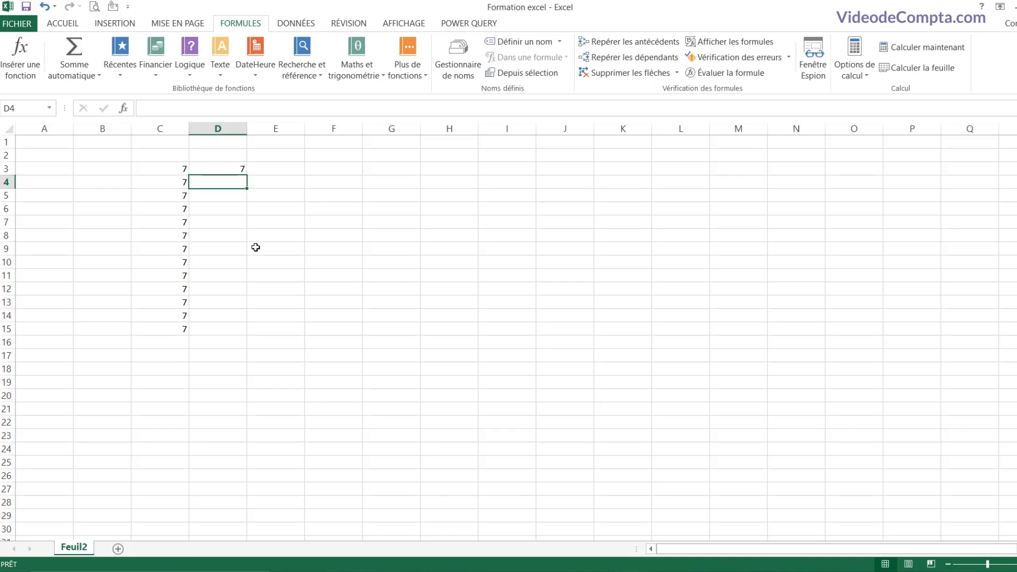
text(8)
key(Return)
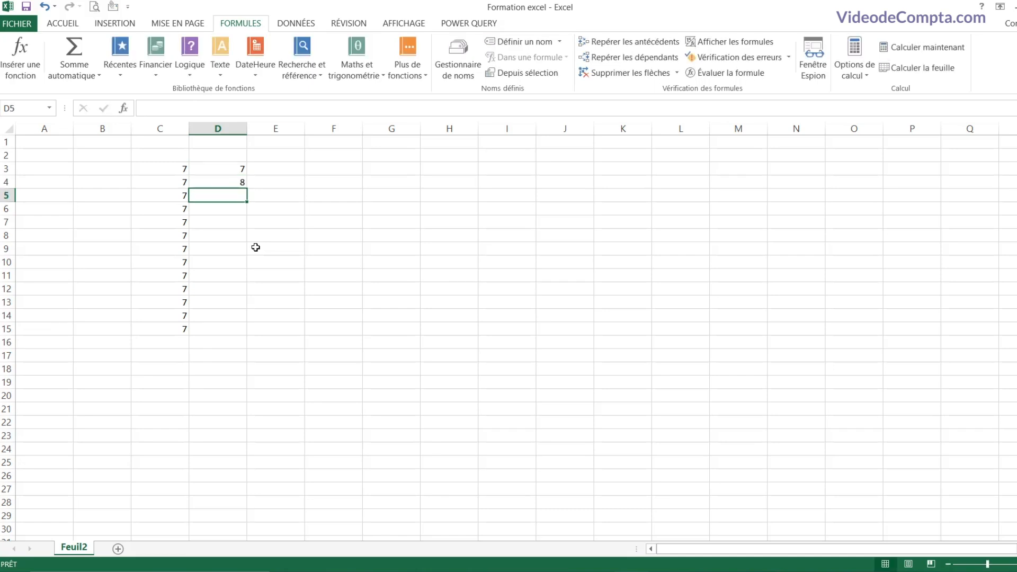
click(229, 174)
drag(229, 175, 230, 181)
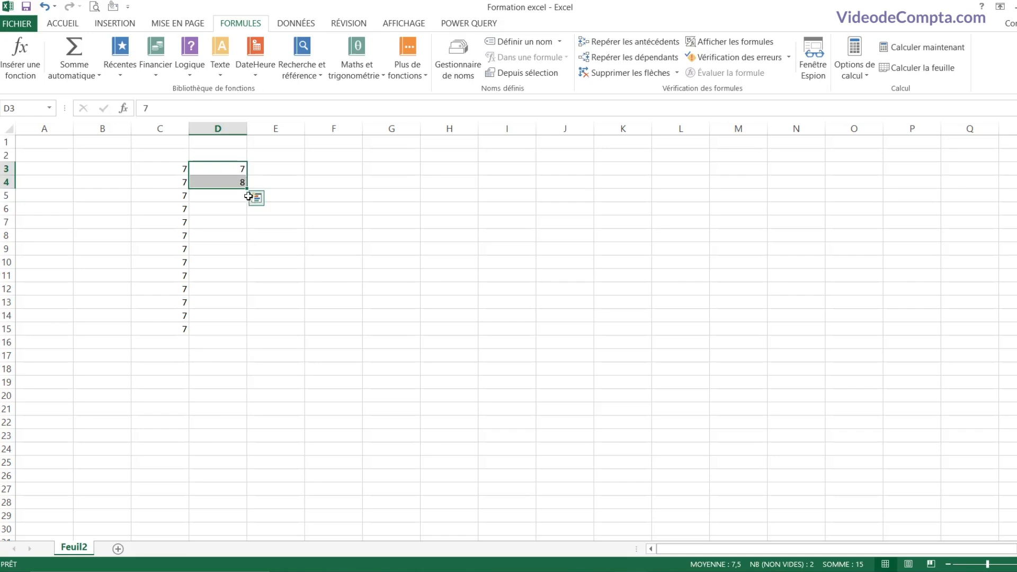
drag(247, 188, 243, 334)
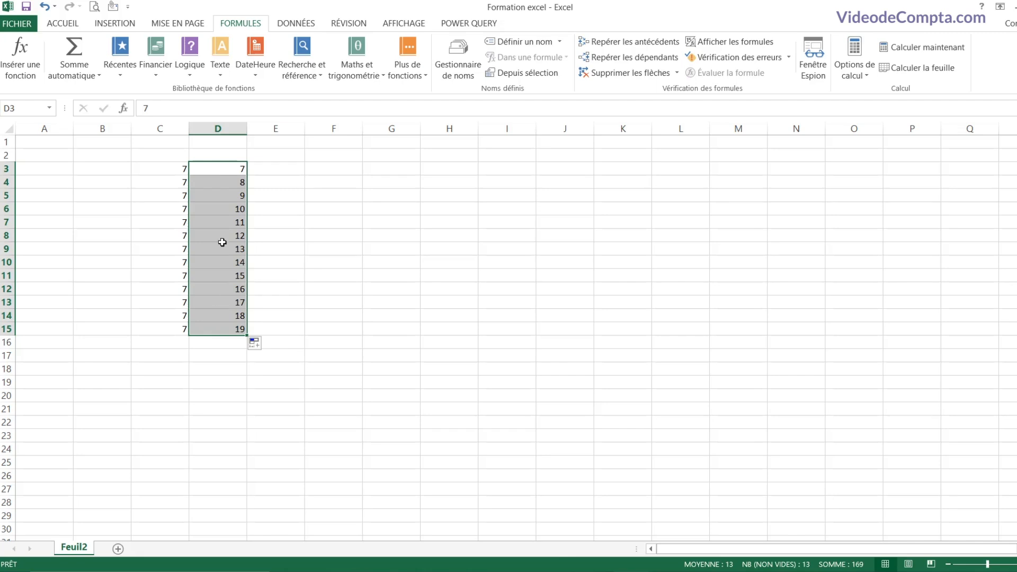
Step: Inspect the filled values in D3, D4 and D5 to verify the series
click(220, 174)
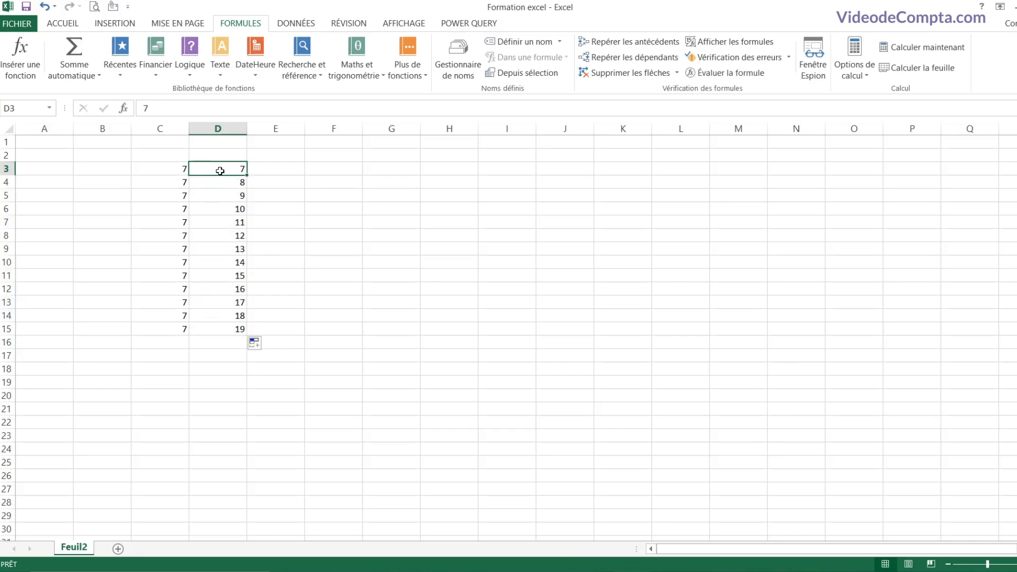
click(222, 182)
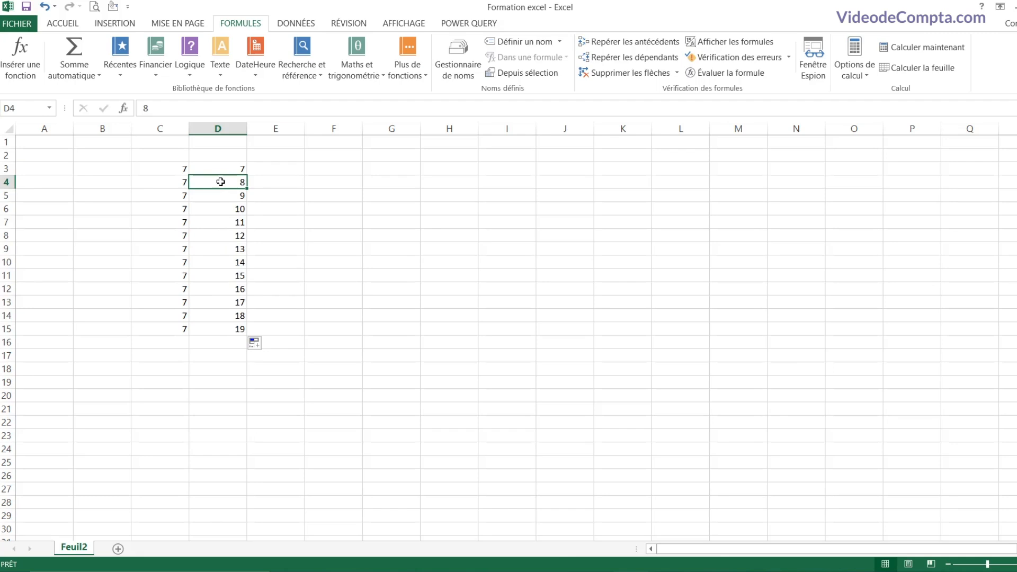
click(223, 170)
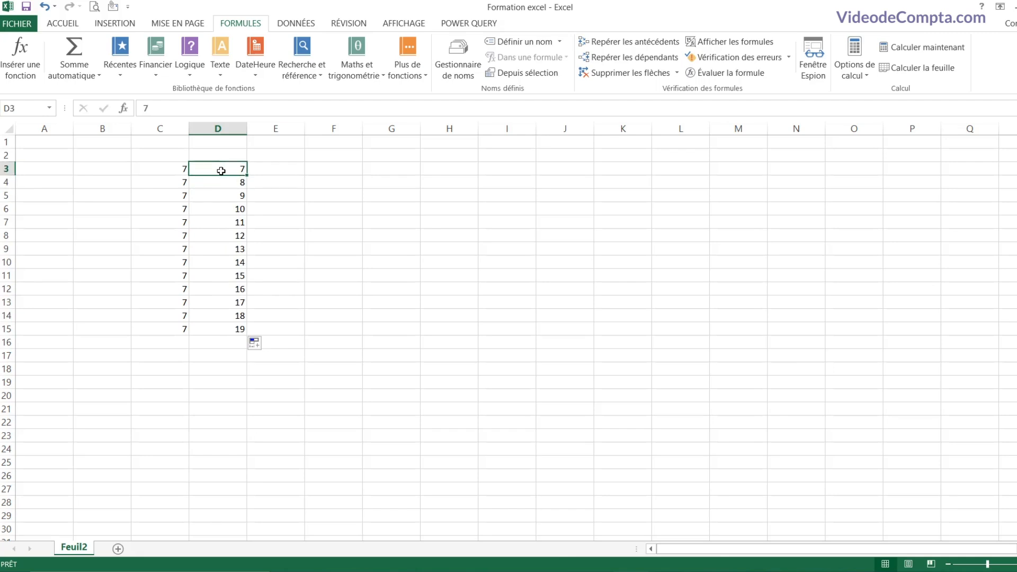
click(221, 182)
click(225, 200)
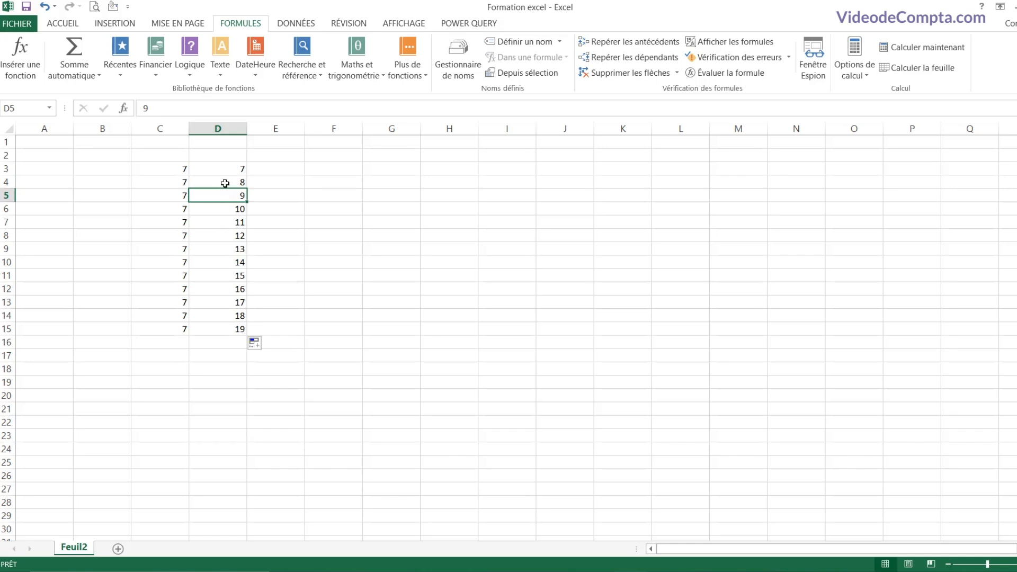
click(225, 183)
click(225, 194)
click(273, 166)
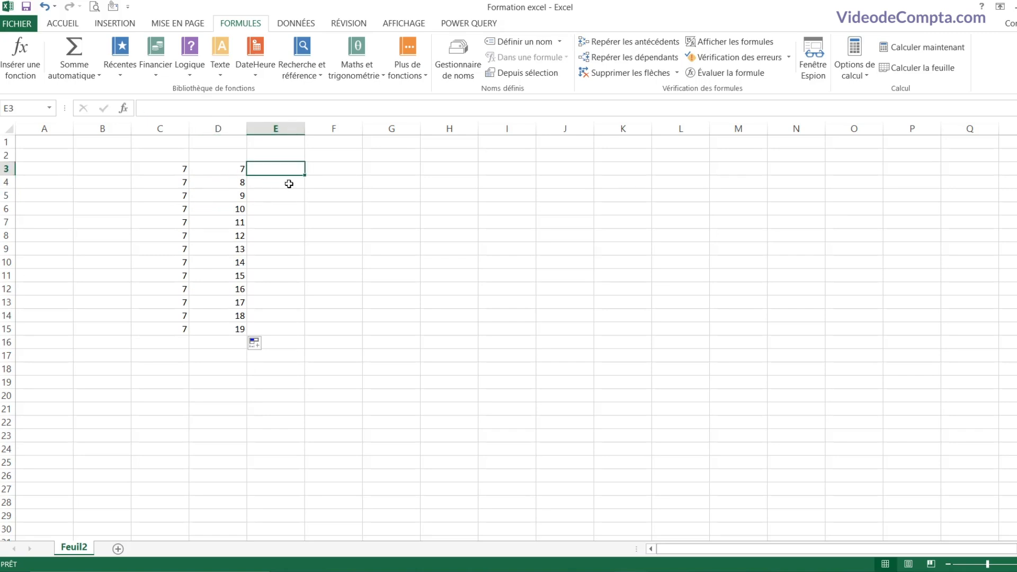
Step: Enter 7 and 10 in E3:E4 and fill column E up by 3 to 43, checking E4–E6
text(7)
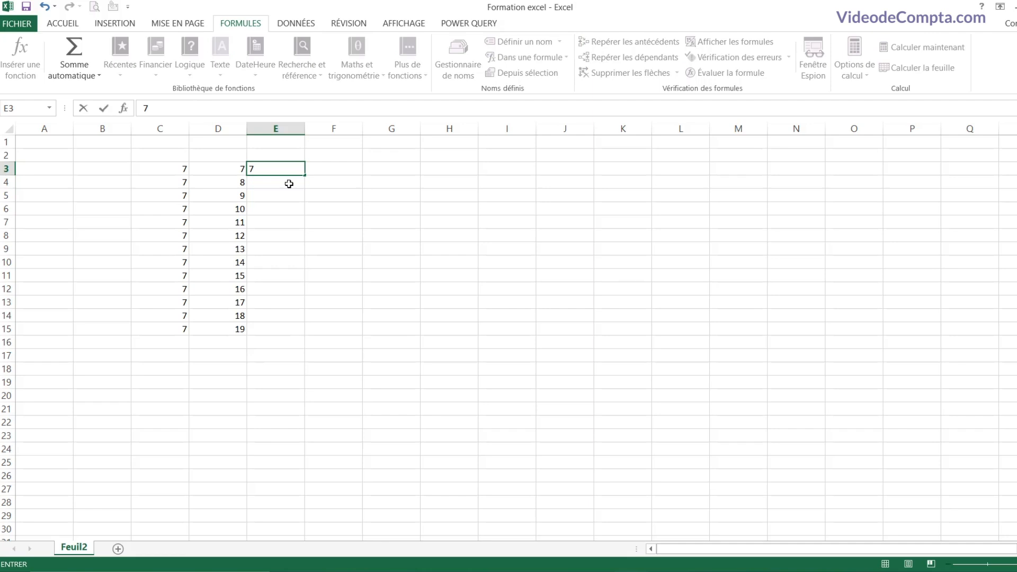
key(Return)
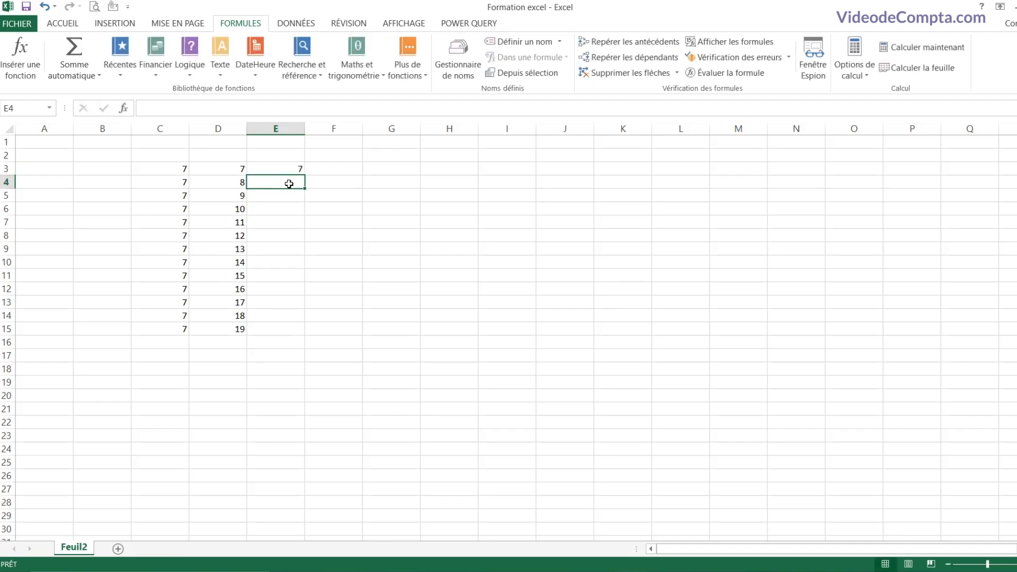
text(10)
key(Return)
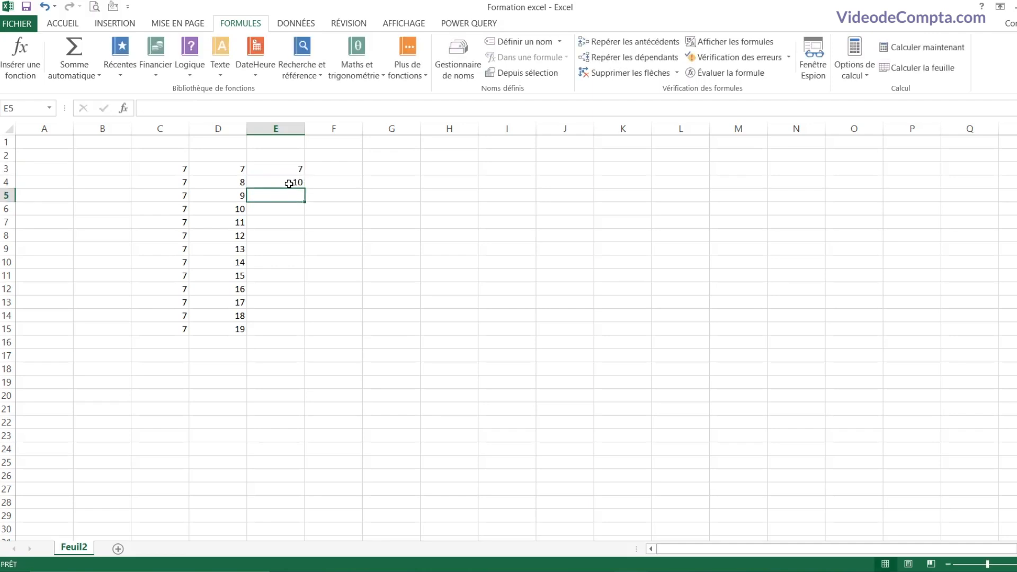
drag(289, 184, 295, 334)
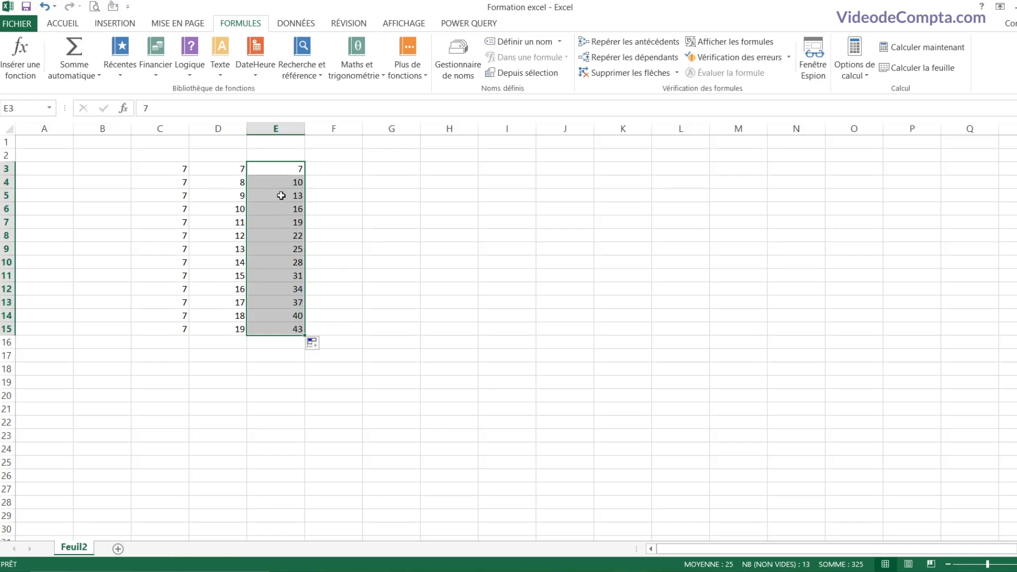
click(283, 182)
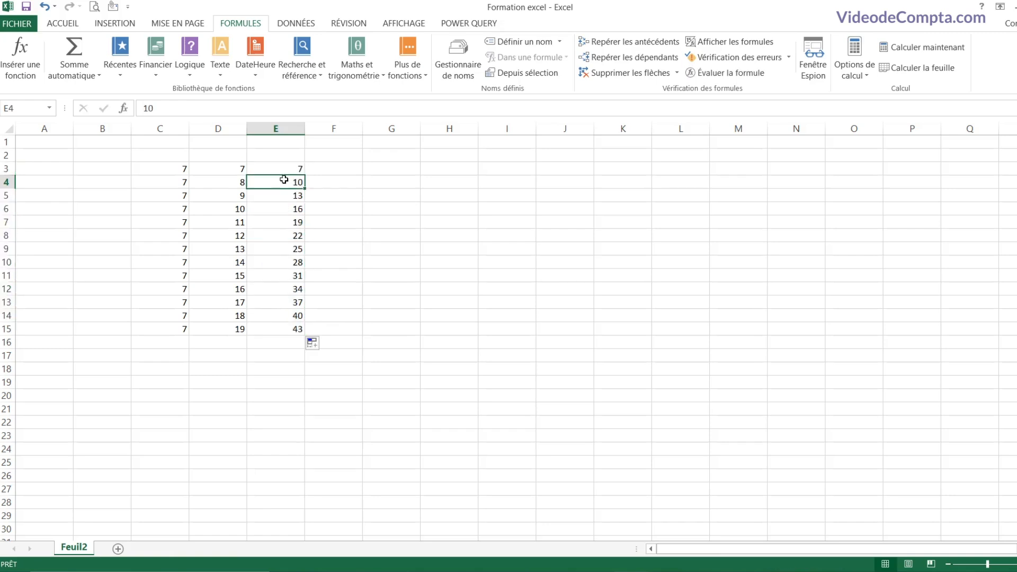
click(280, 183)
click(279, 197)
click(276, 209)
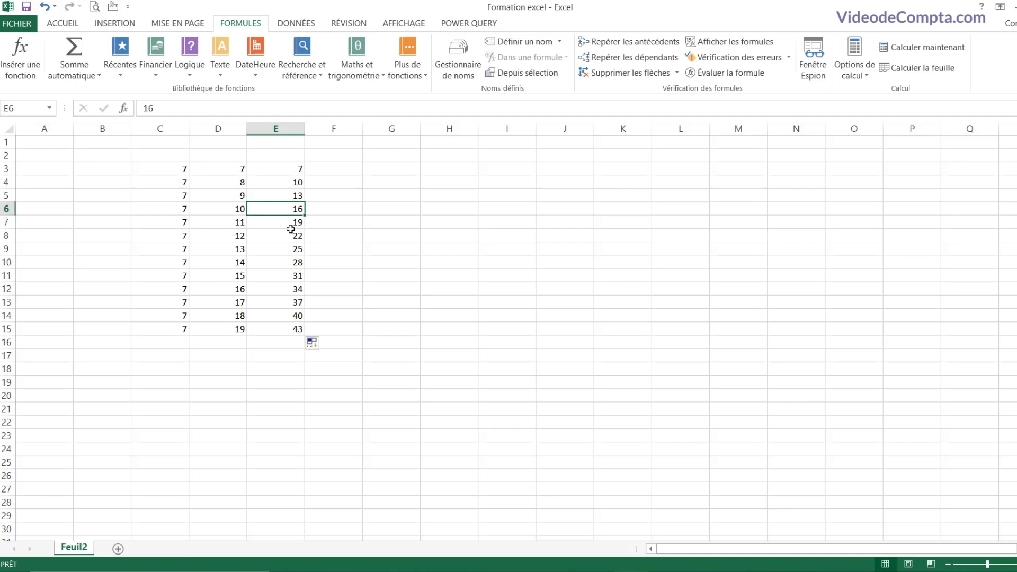
Step: Enter 7 and 5 in F3:F4 and fill column F down by 2 to -17 in F15
click(340, 170)
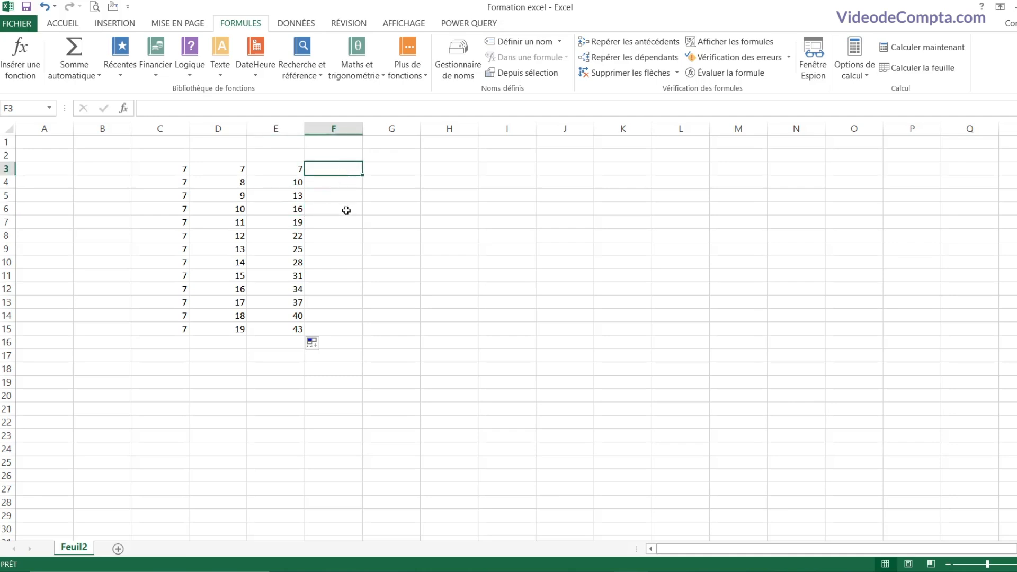
text(7)
key(Return)
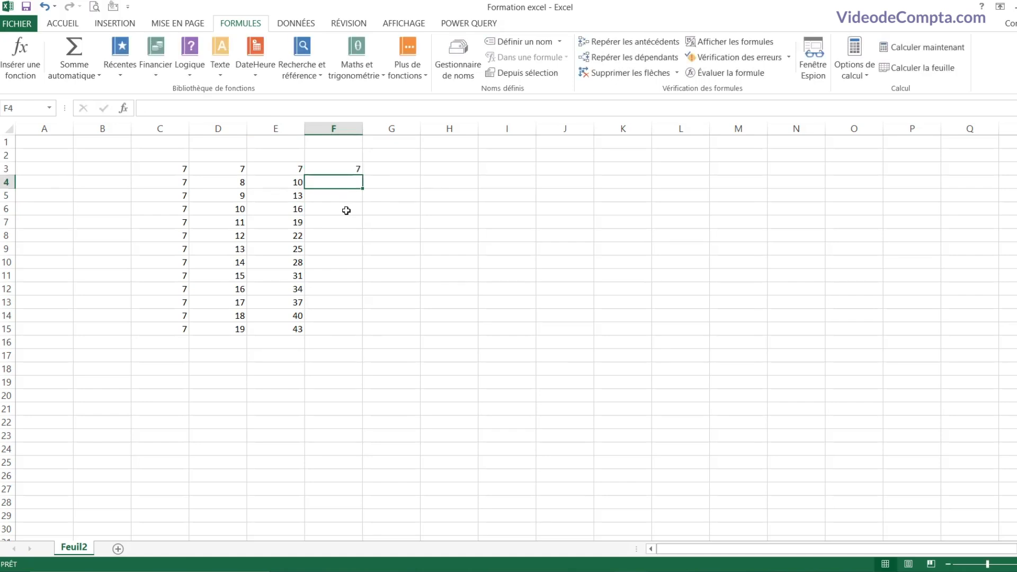
text(5)
key(Return)
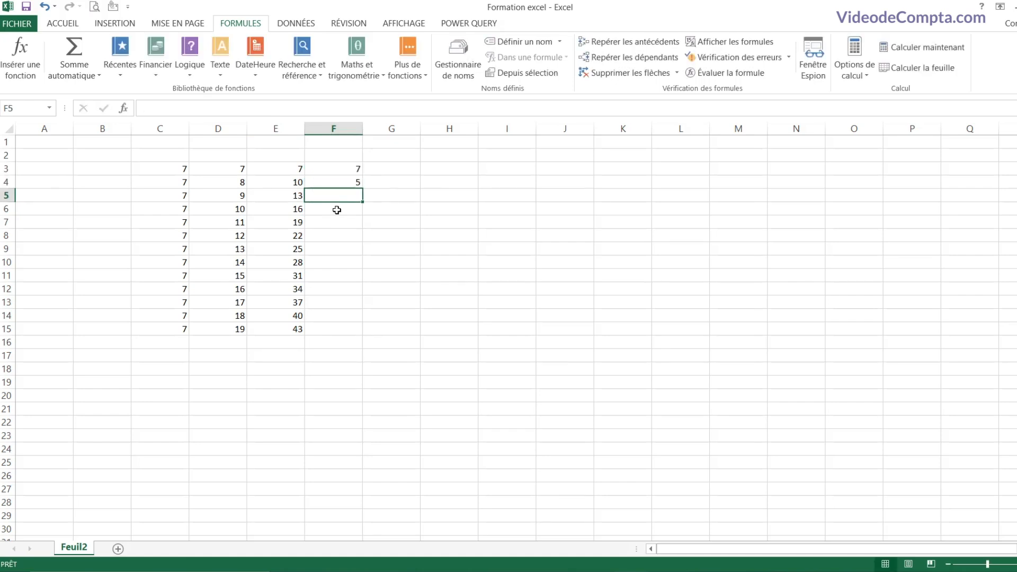
drag(345, 168, 347, 180)
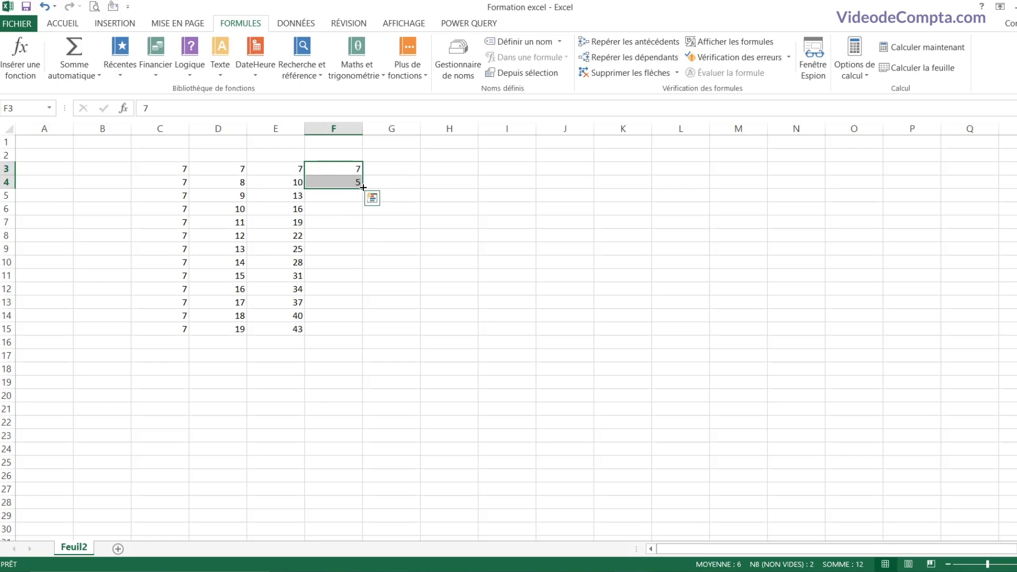
click(340, 169)
click(341, 181)
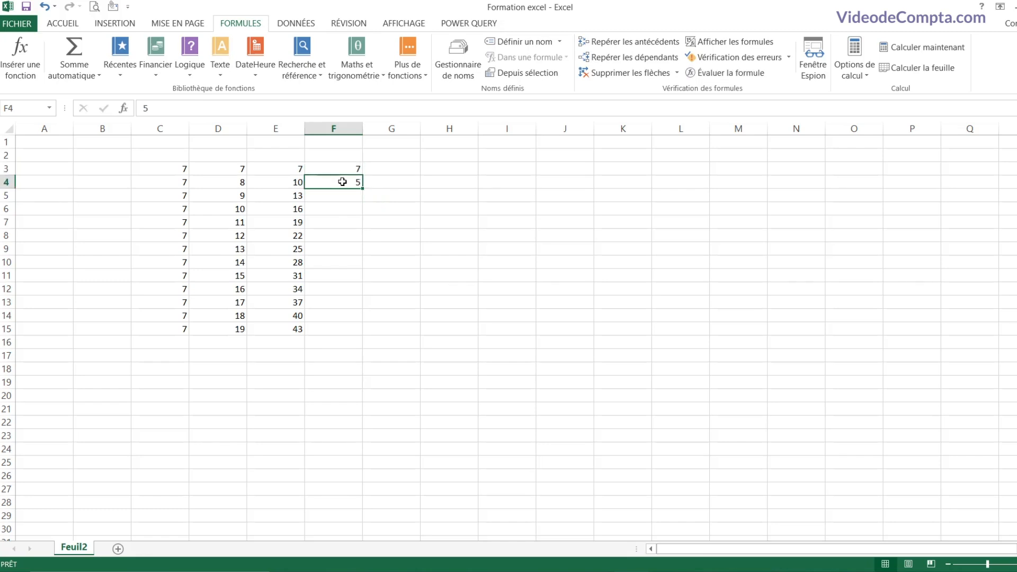
click(339, 168)
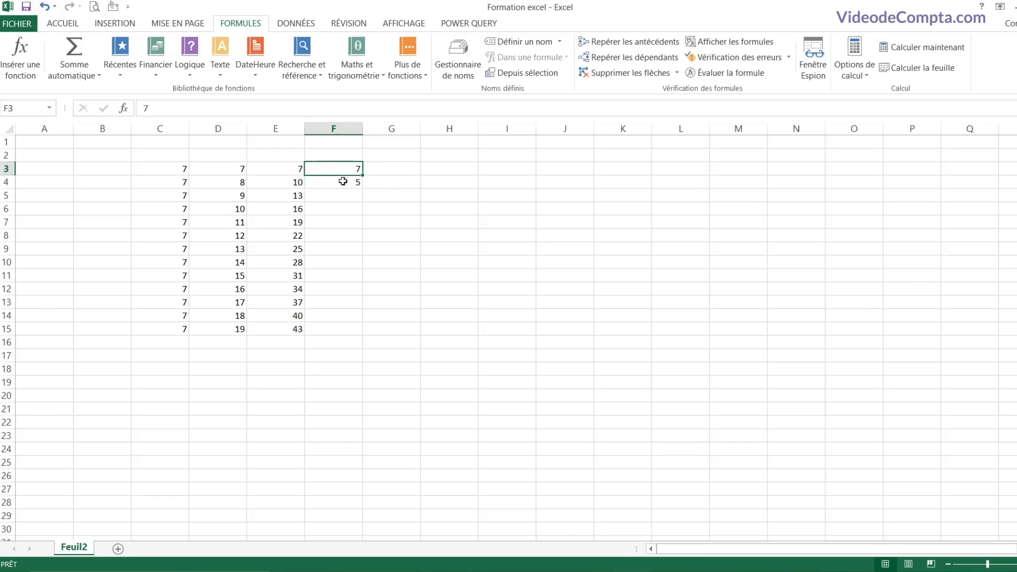
shift+click(343, 181)
drag(362, 189, 356, 329)
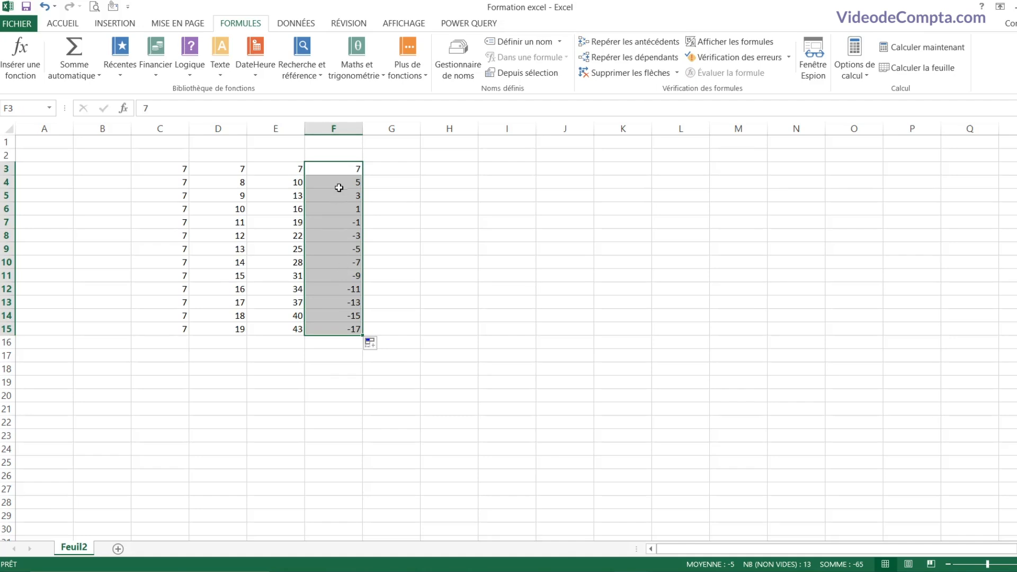
click(393, 169)
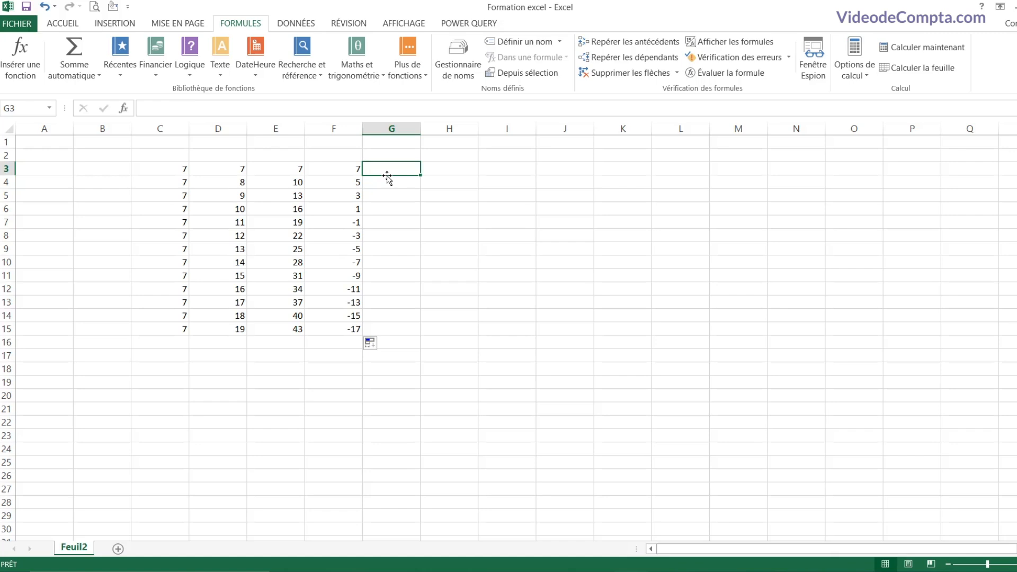
Step: Type Lundi in G3 and drag-fill the weekday names down to Dimanche in G9
text(Lun)
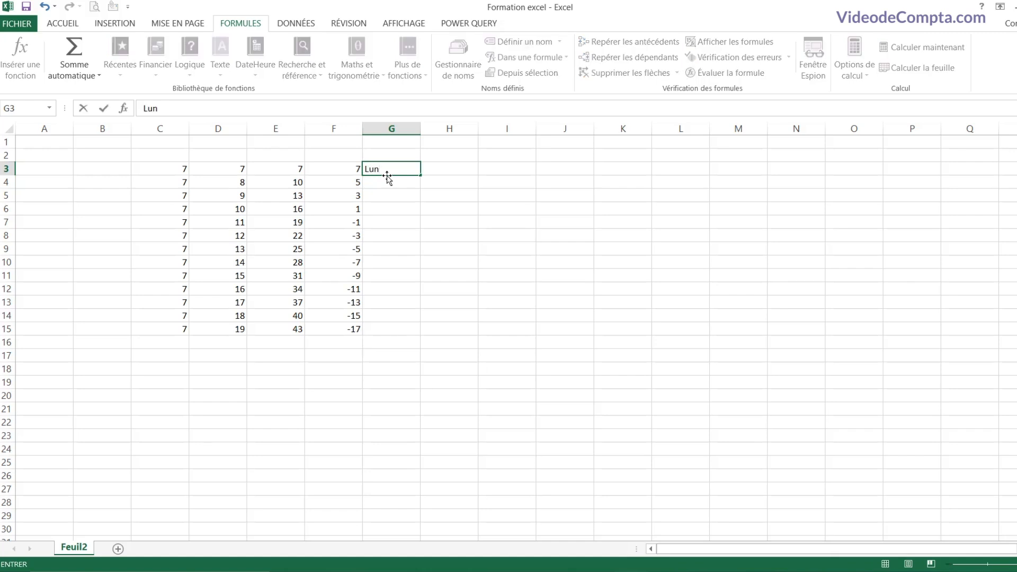
text(di)
key(Return)
click(410, 168)
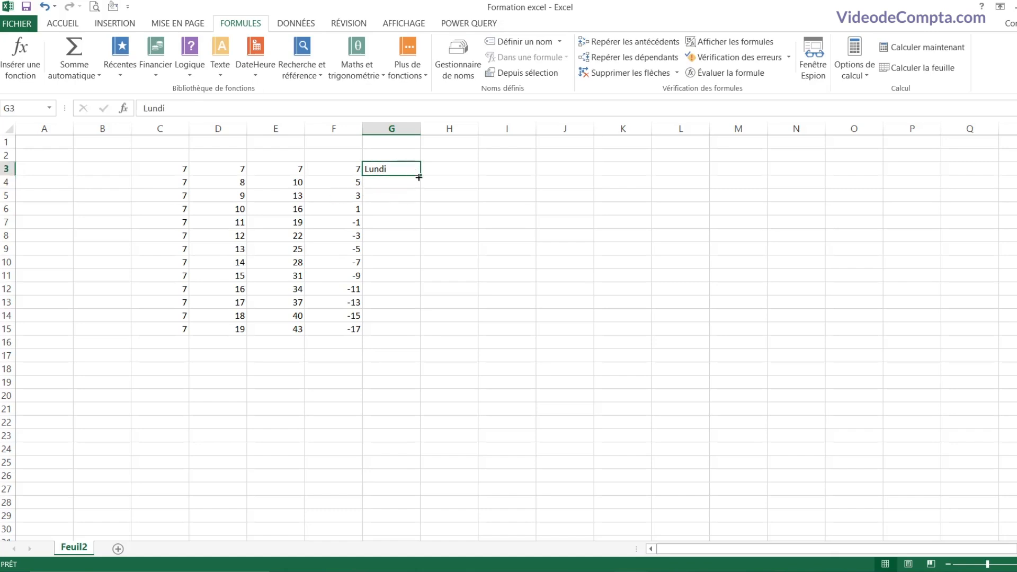
drag(418, 178, 411, 217)
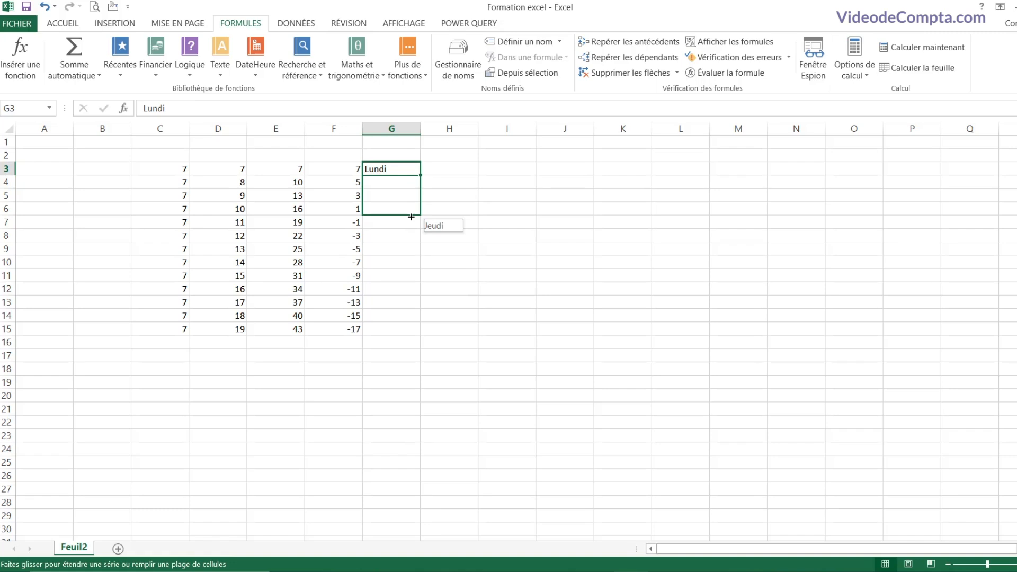
drag(411, 217, 417, 252)
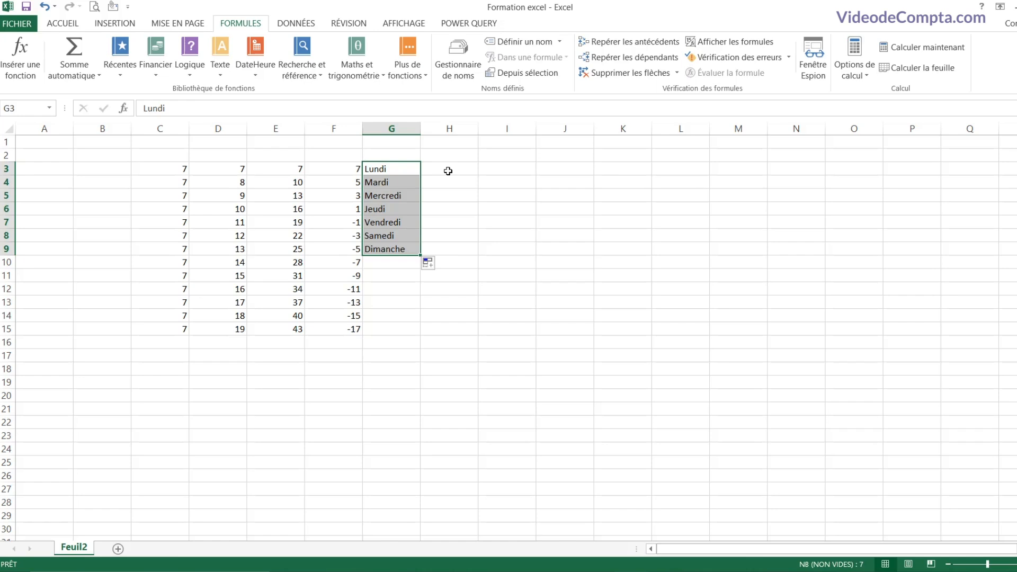
click(448, 172)
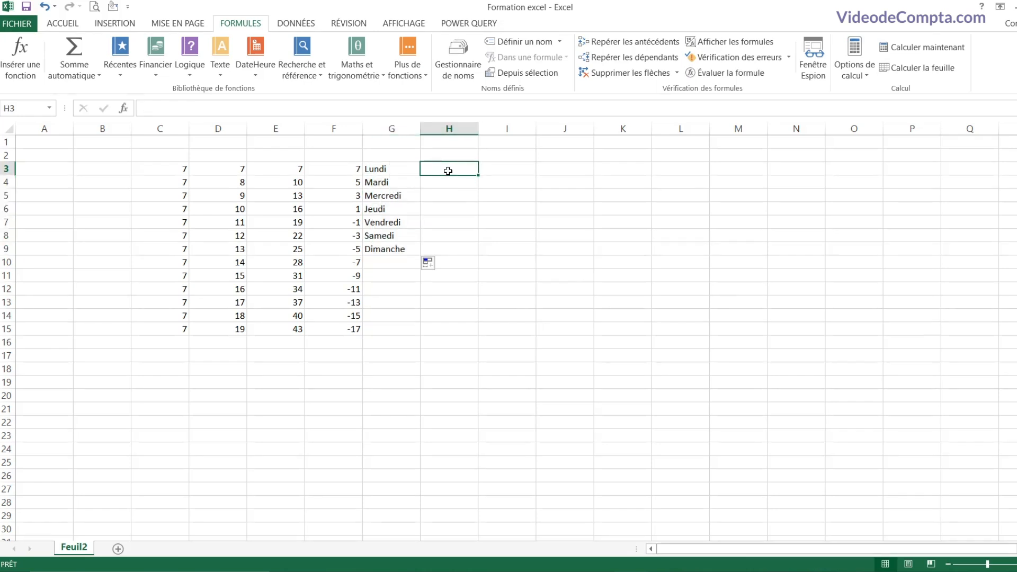
Step: Type Janvier in H3 and fill the month names down to Décembre in H14
text(Janvier)
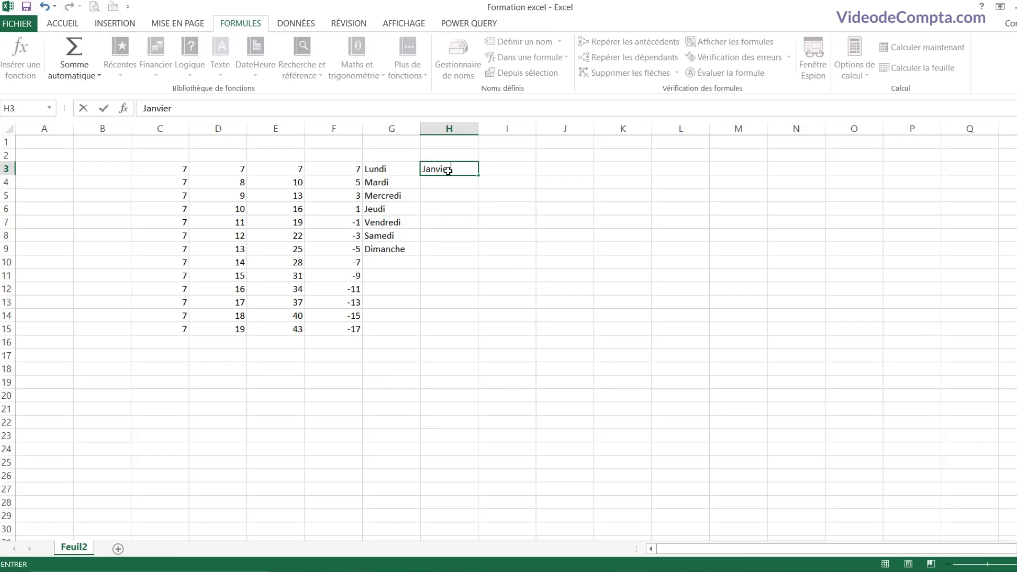
key(ctrl+Return)
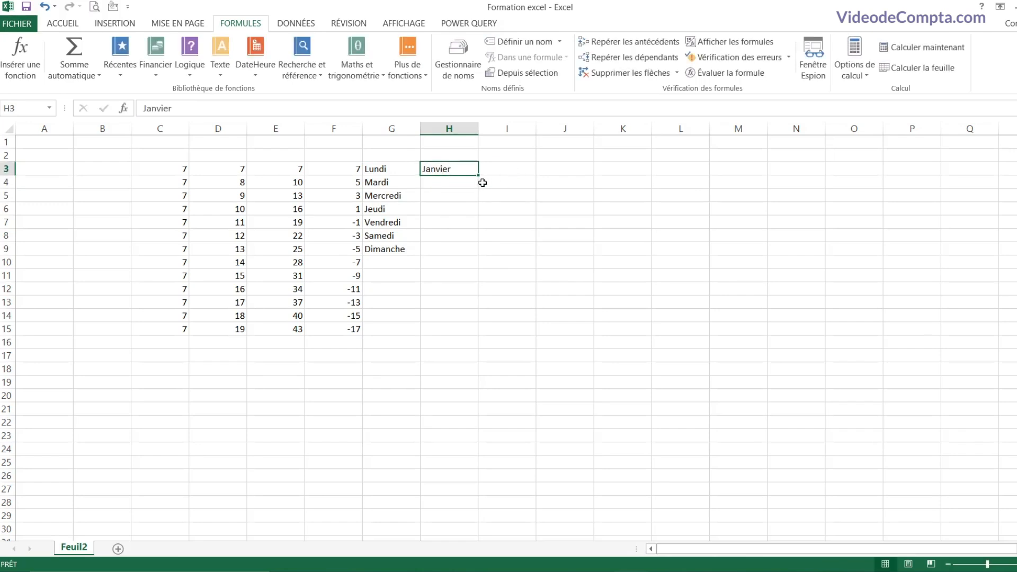
drag(479, 176, 480, 324)
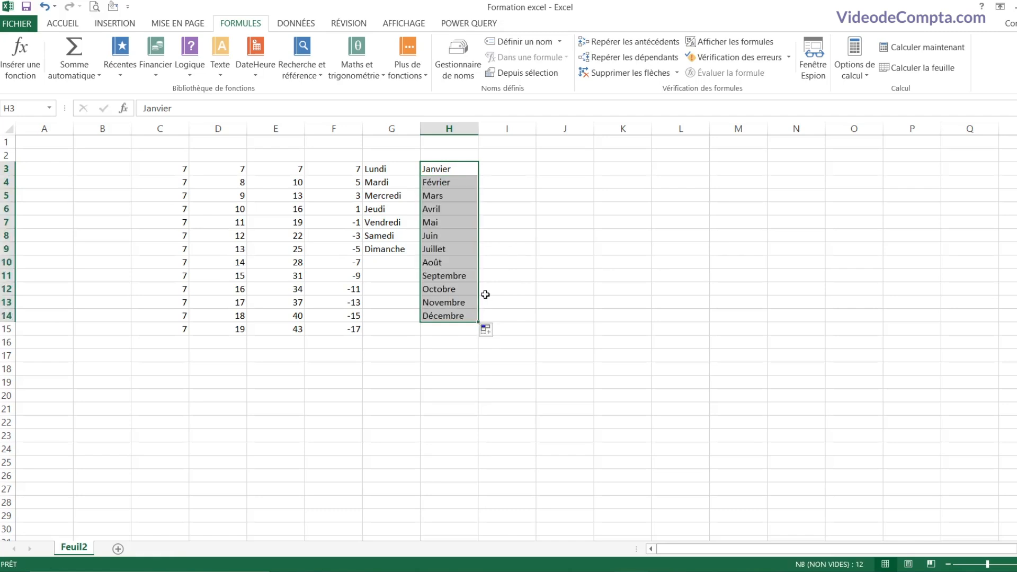
Step: Enter Janvier 2021 in I3 and fill monthly dates janv-21 to déc-21 down to I14
click(504, 169)
text(Jan)
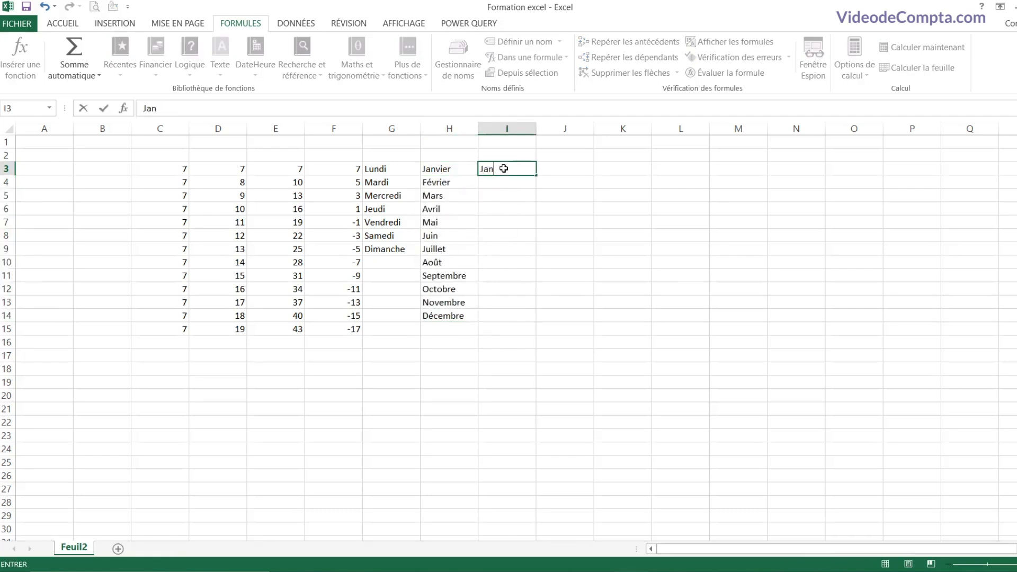
text(vier 2021)
key(Return)
click(503, 168)
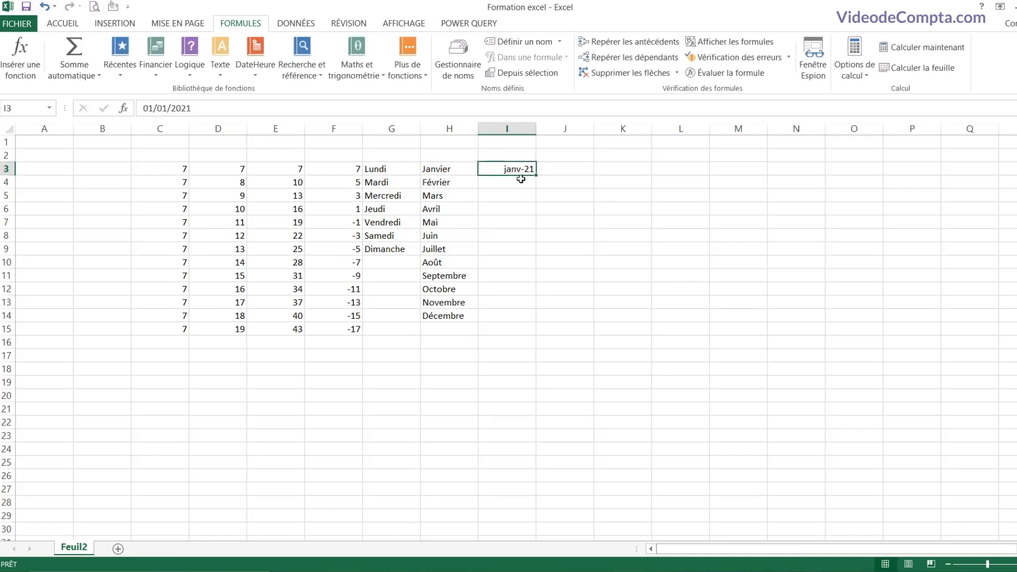
drag(536, 175, 530, 318)
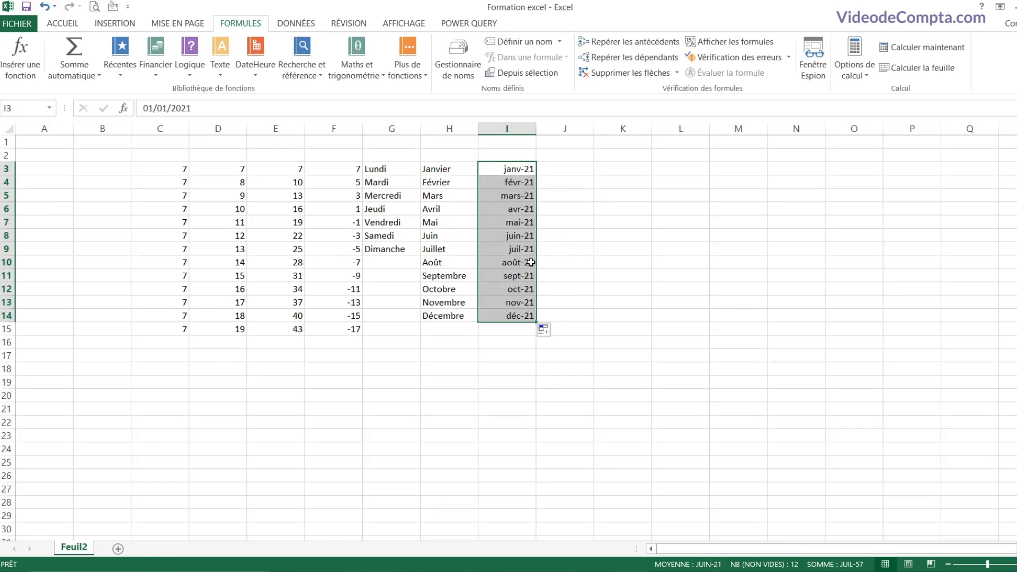
click(582, 172)
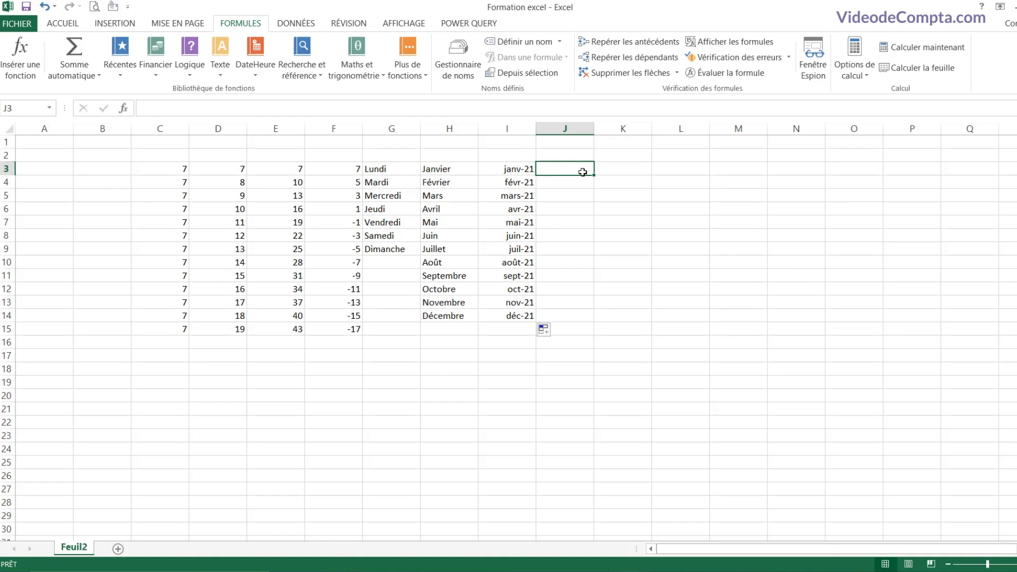
Step: Enter '1 chiffre' and '2 chiffre' in J3:J4 and fill down to '12 chiffre' in J14
text(1 chiffre)
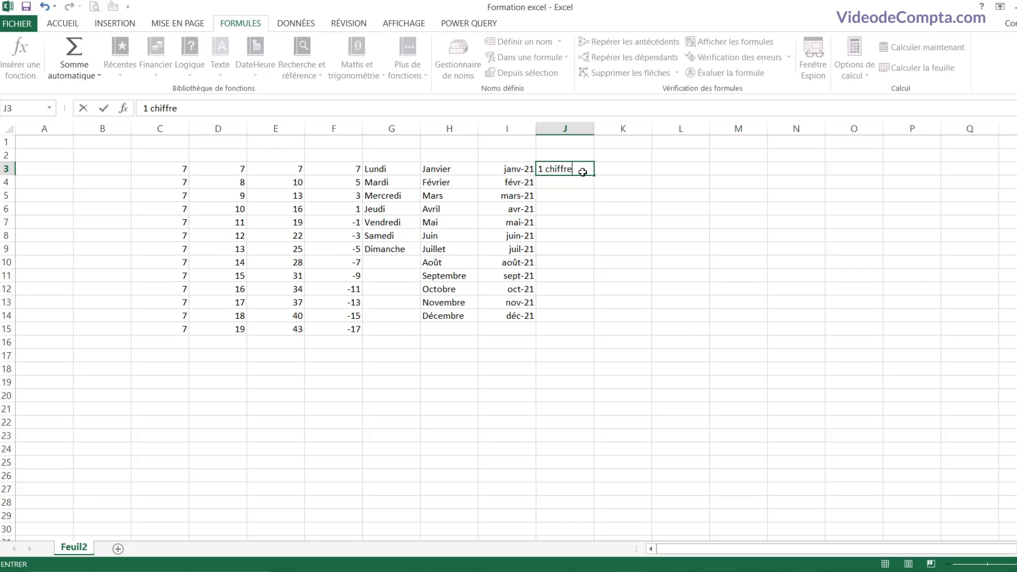
key(Return)
text(2)
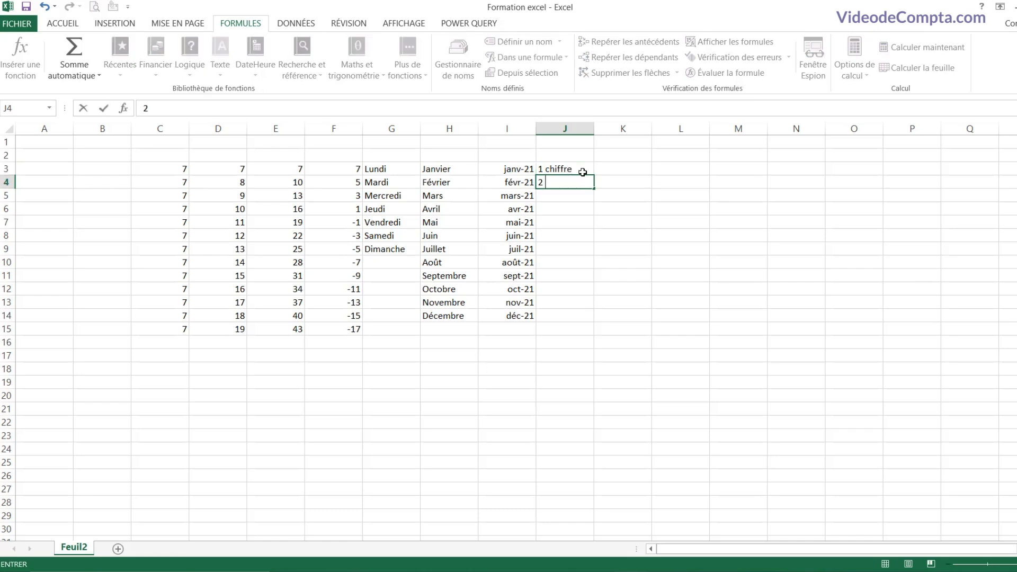
text( chiffre)
key(Return)
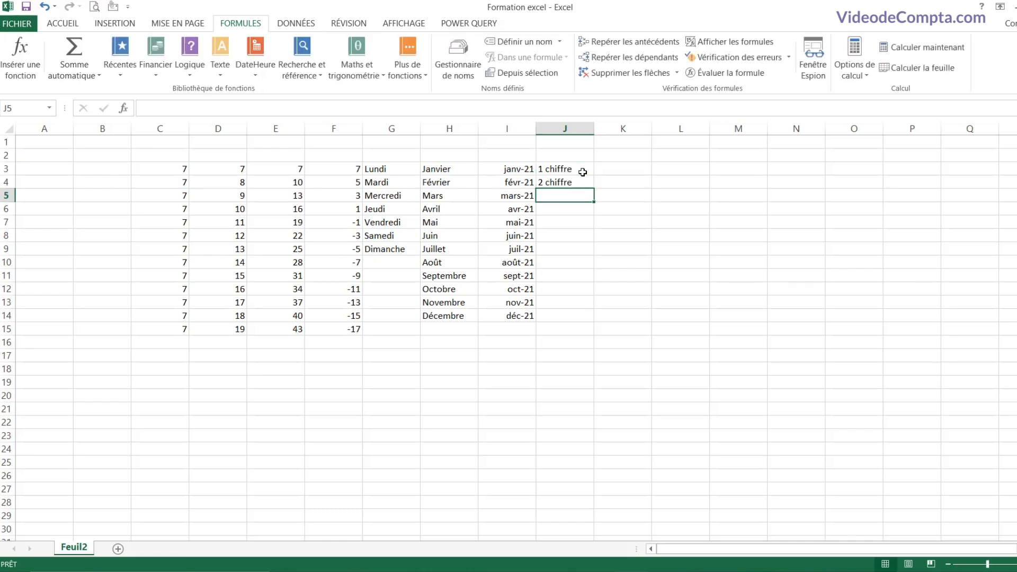
click(589, 174)
drag(590, 175, 595, 189)
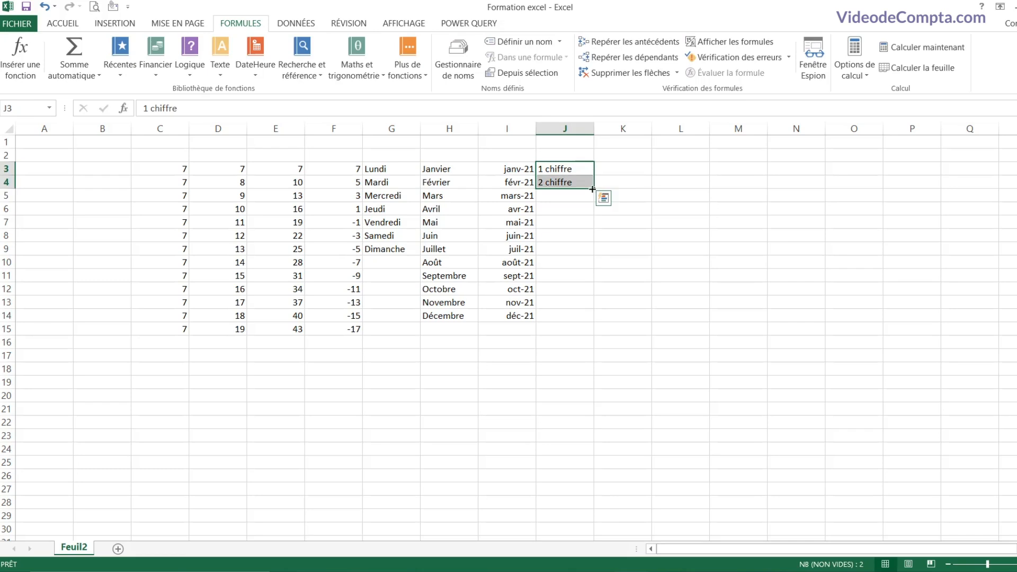
drag(592, 189, 584, 319)
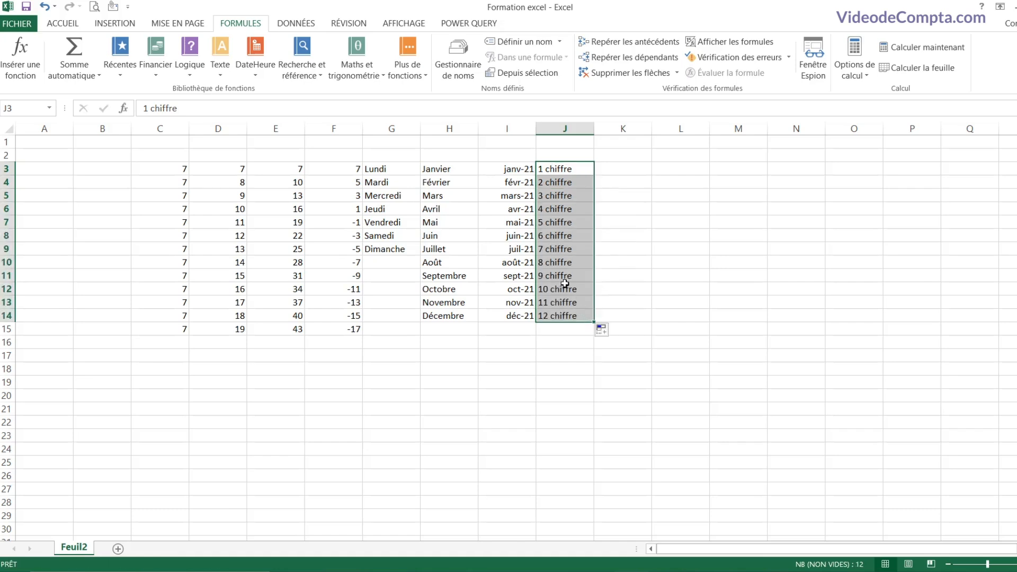
Step: Enter 'chiffre 1' and 'chiffre 2' in K3:K4 and fill down to 'chiffre 12' in K14
click(625, 169)
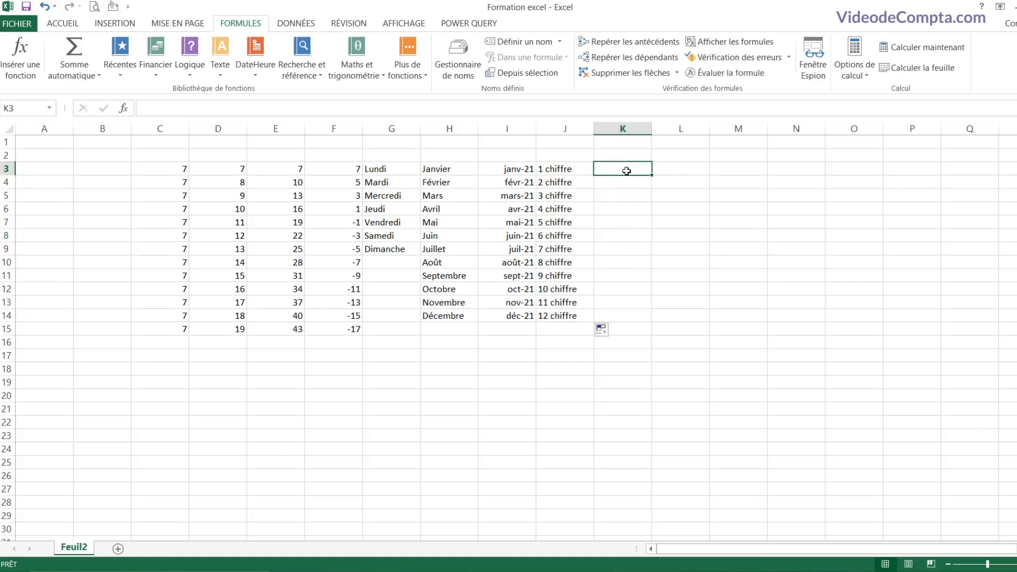
text(chiffre)
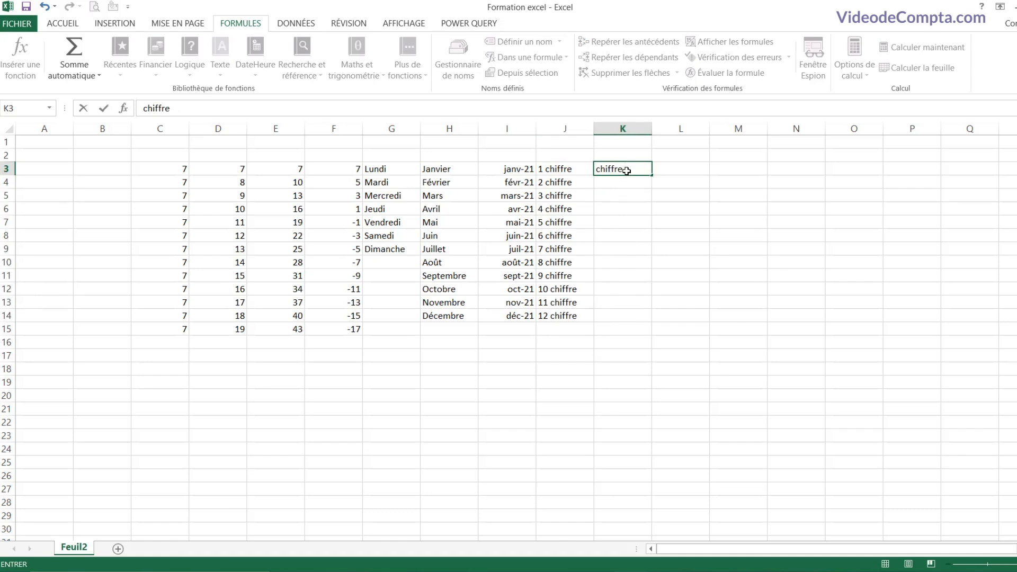
text( 1)
key(Return)
text(chiffr)
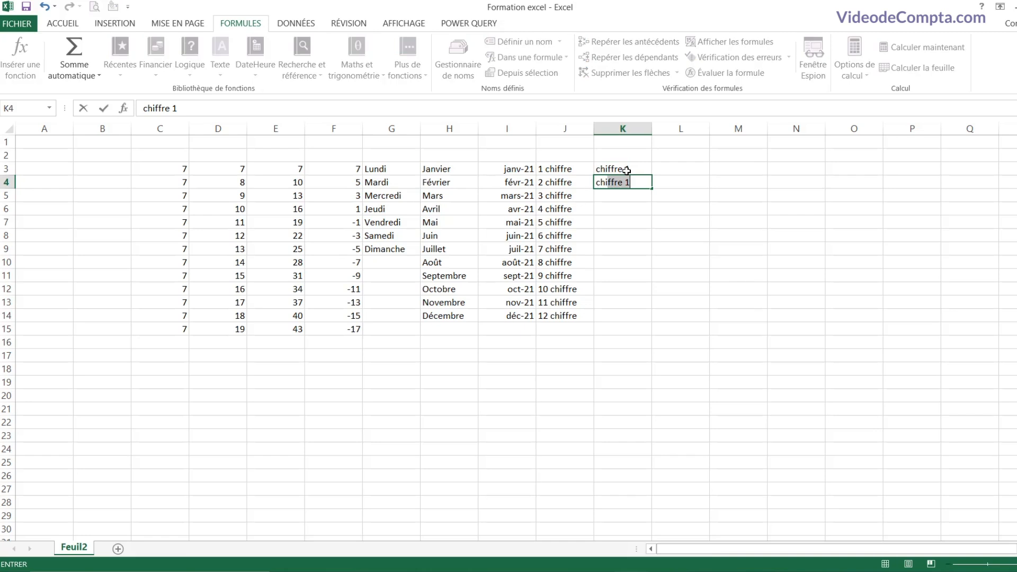
text(e 2)
key(Return)
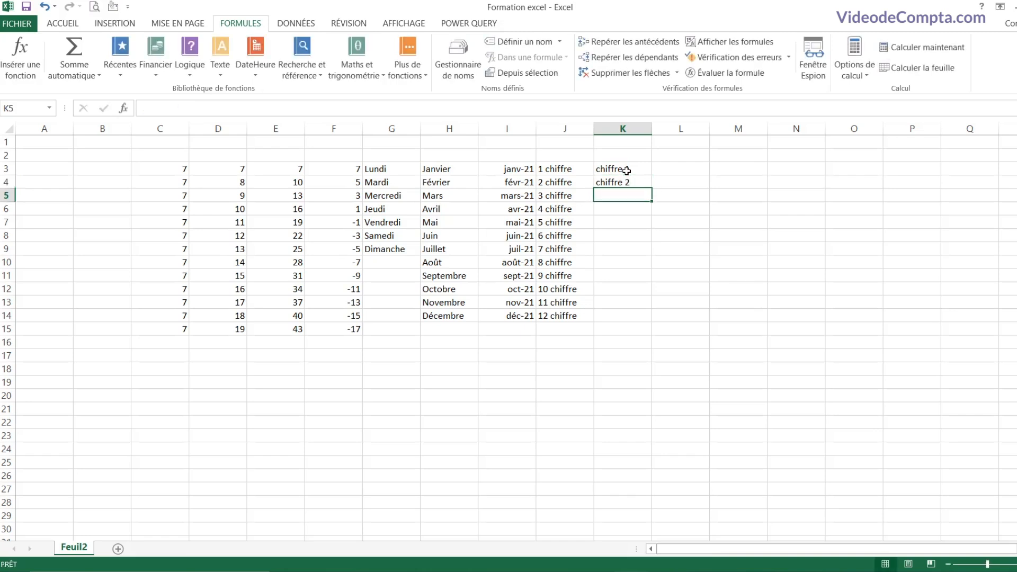
drag(609, 169, 651, 322)
Step: Enter 'chiffre 1 texte' and 'chiffre 2 texte' in L3:L4, fill to L14, and autofit column L
click(680, 169)
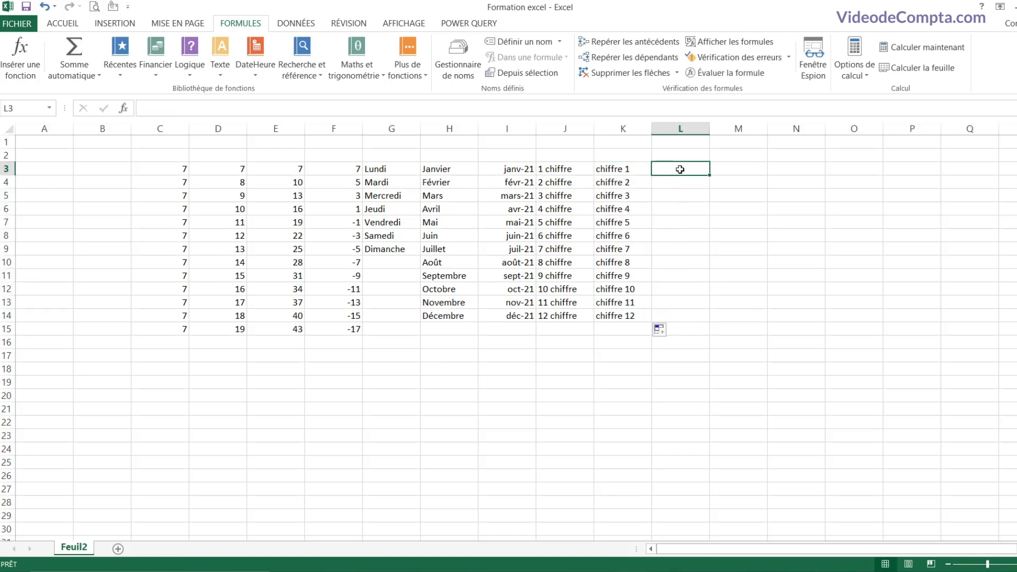
text(ch)
key(BackSpace)
key(BackSpace)
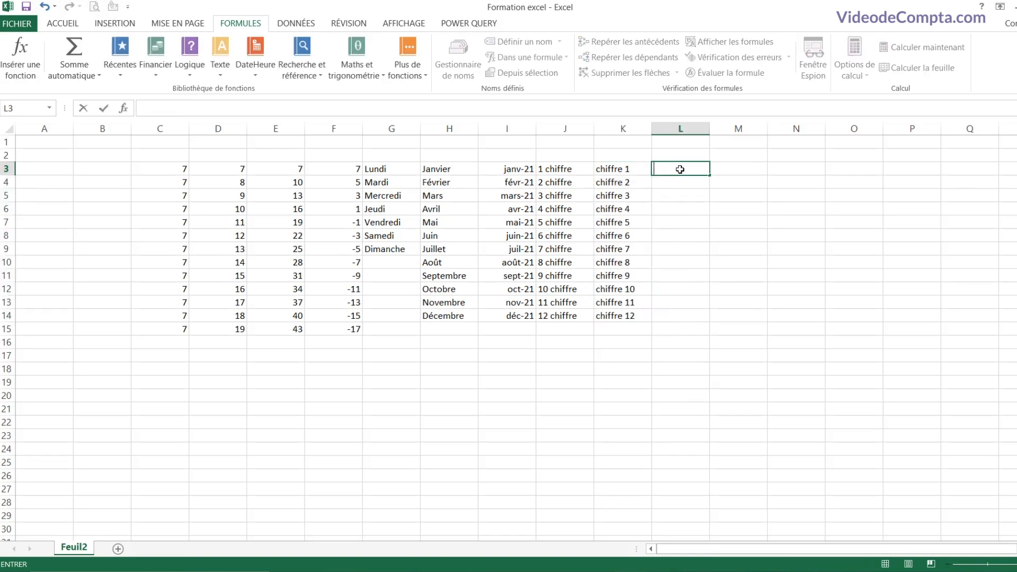
text(chiffre)
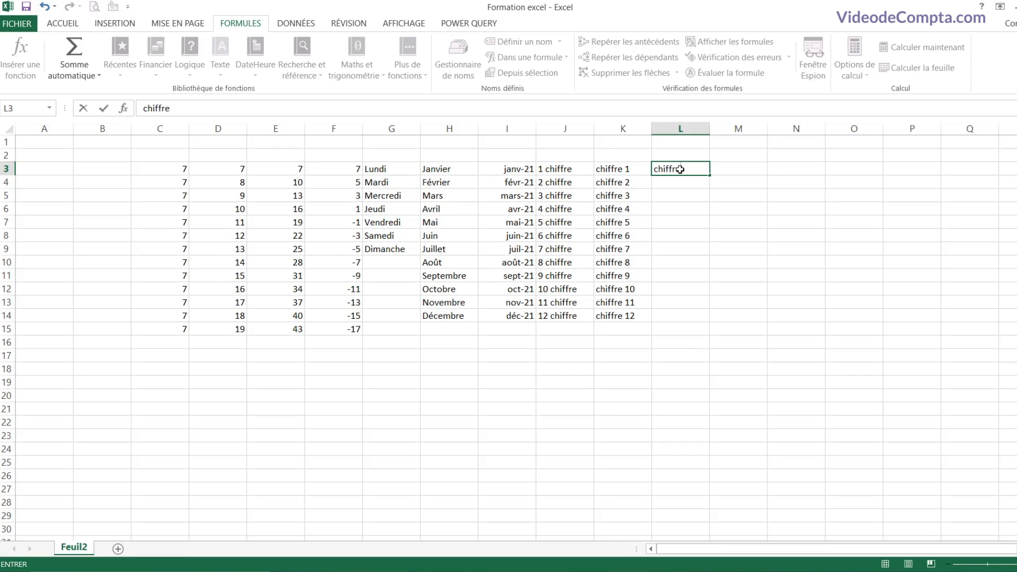
text( 1 texte)
key(Return)
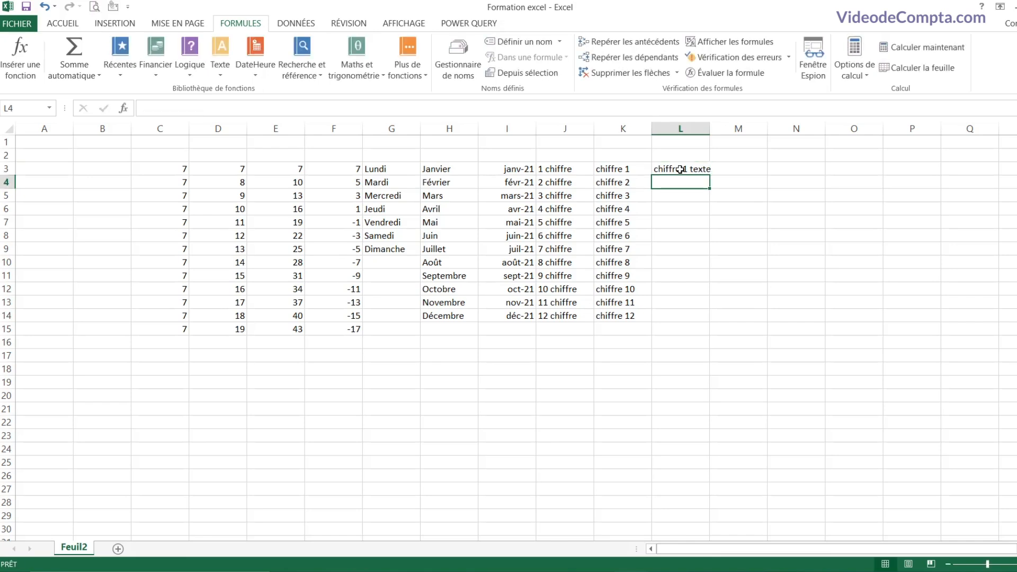
text(chiffre 2 texte)
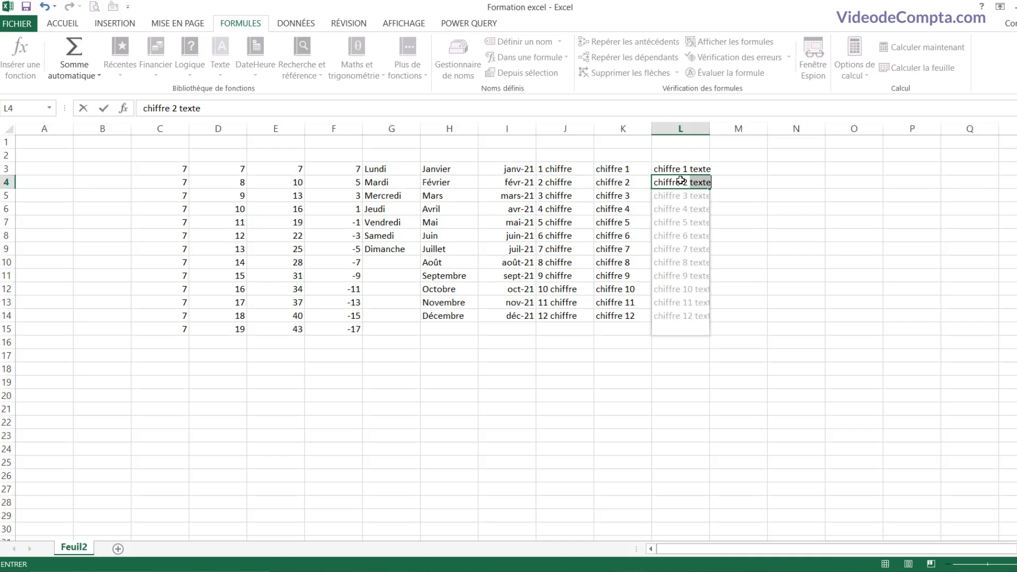
key(Return)
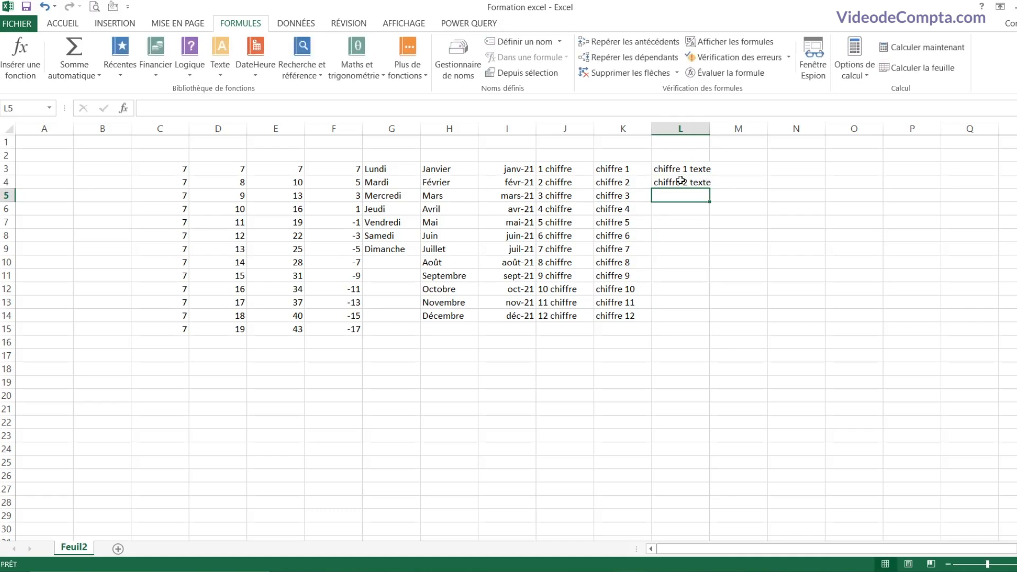
drag(683, 169, 708, 319)
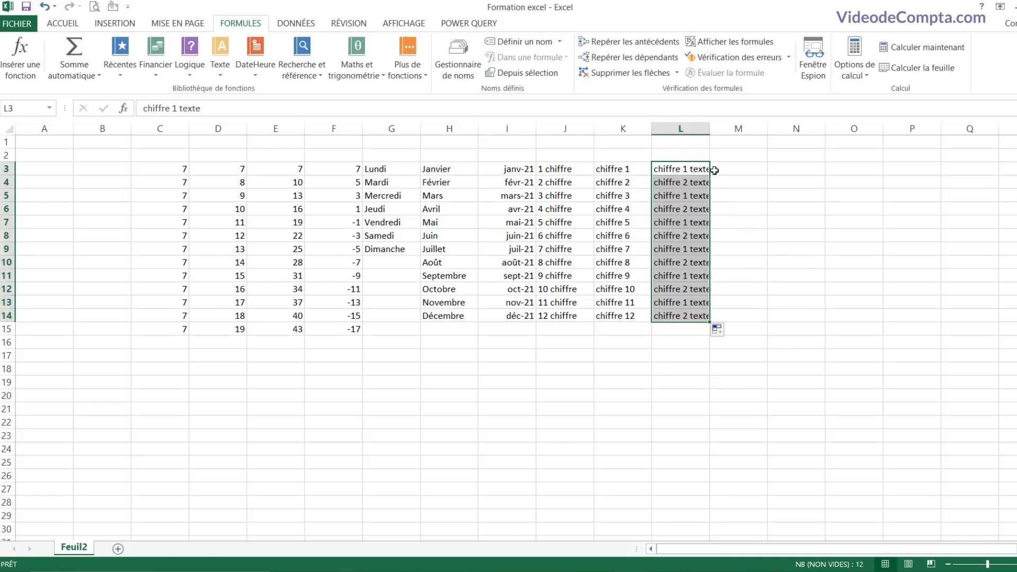
double_click(710, 129)
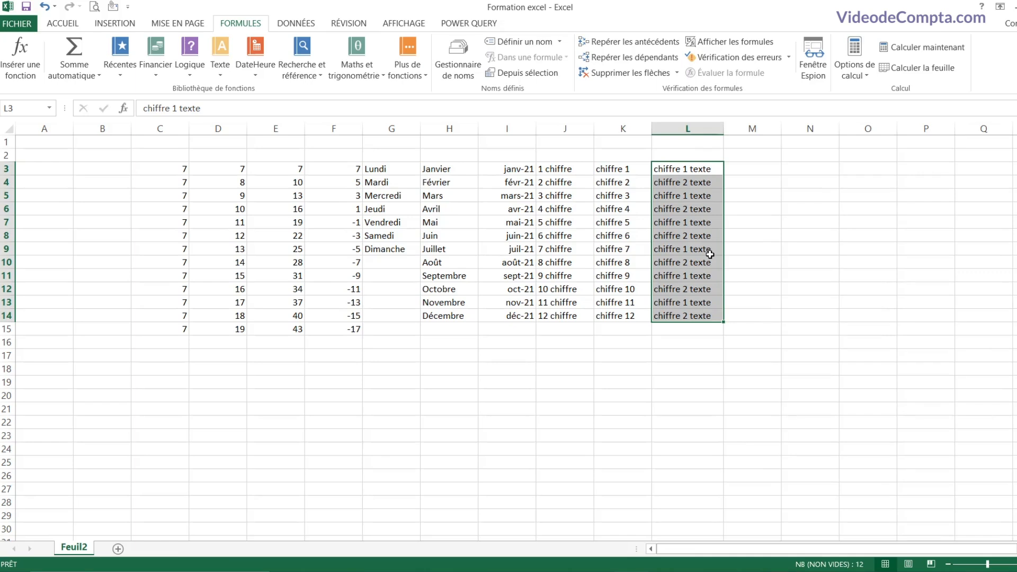
click(625, 223)
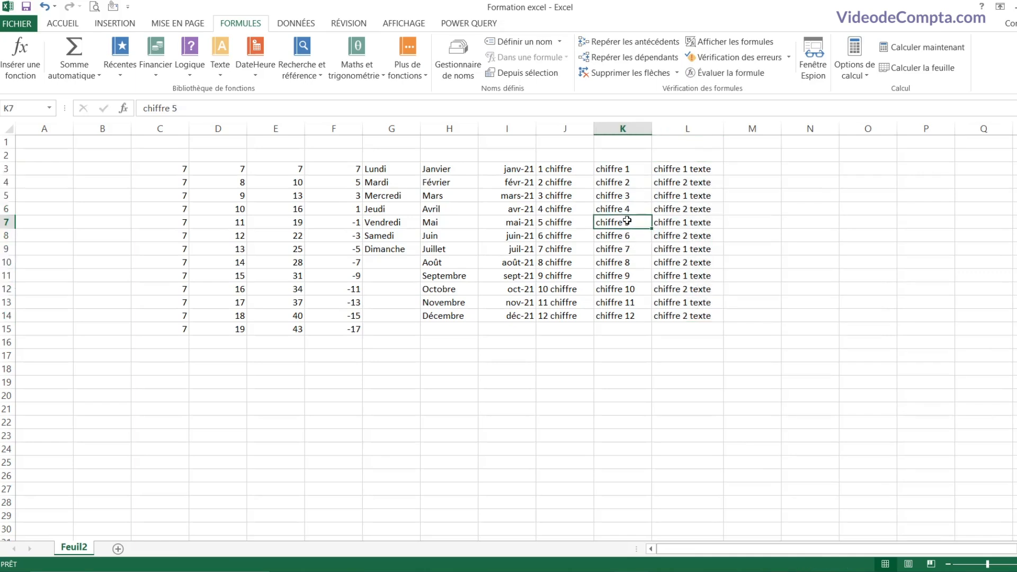
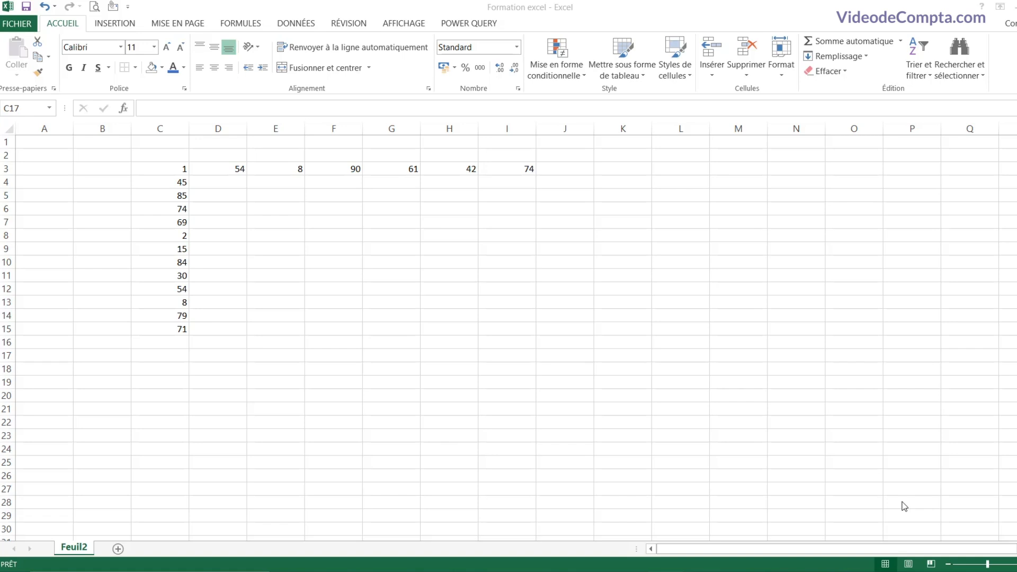
Step: Look over the numbers in C3:C15 and row 3, then pick C17 for the total
click(185, 356)
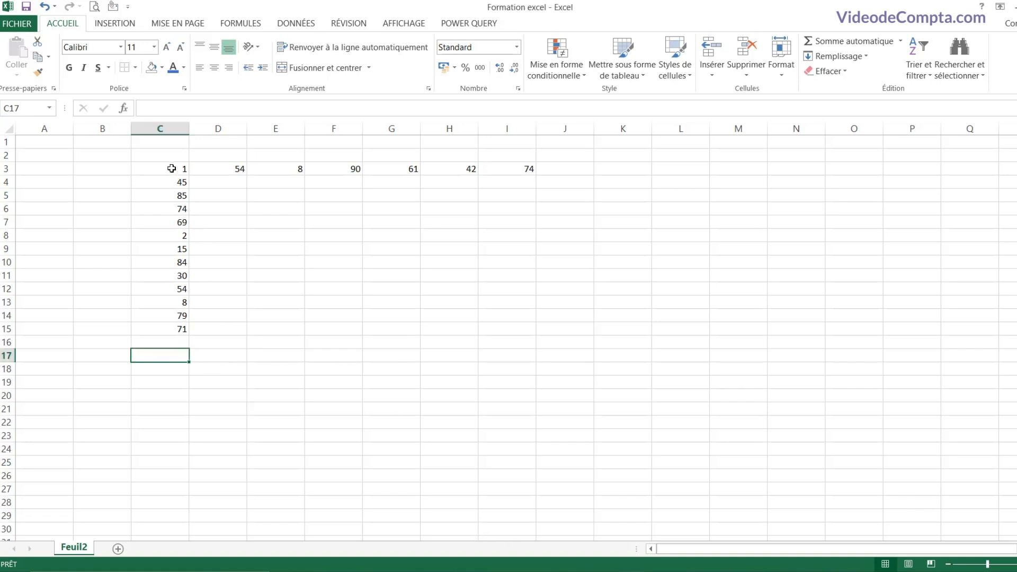
drag(171, 169, 535, 176)
click(480, 172)
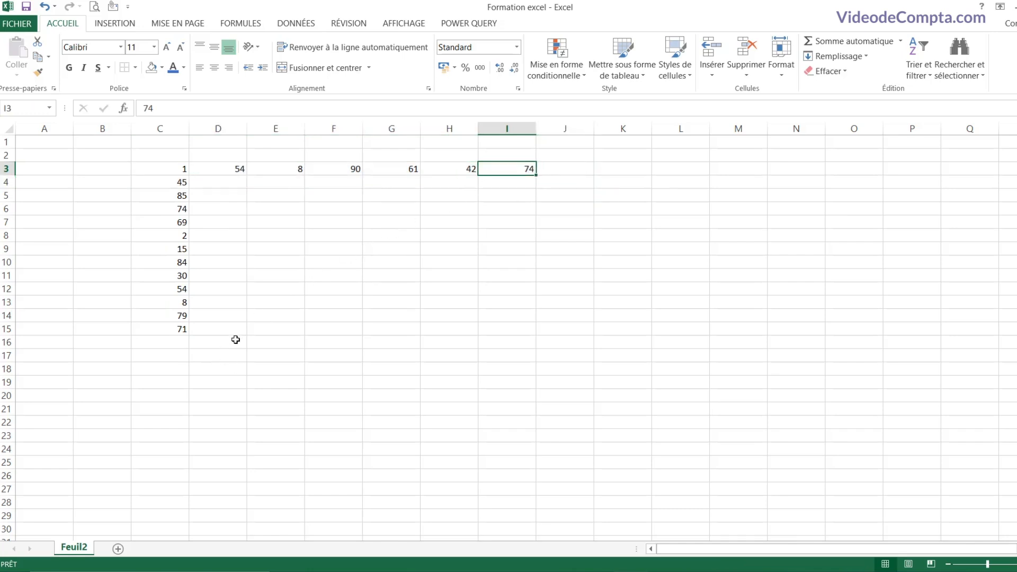
click(179, 355)
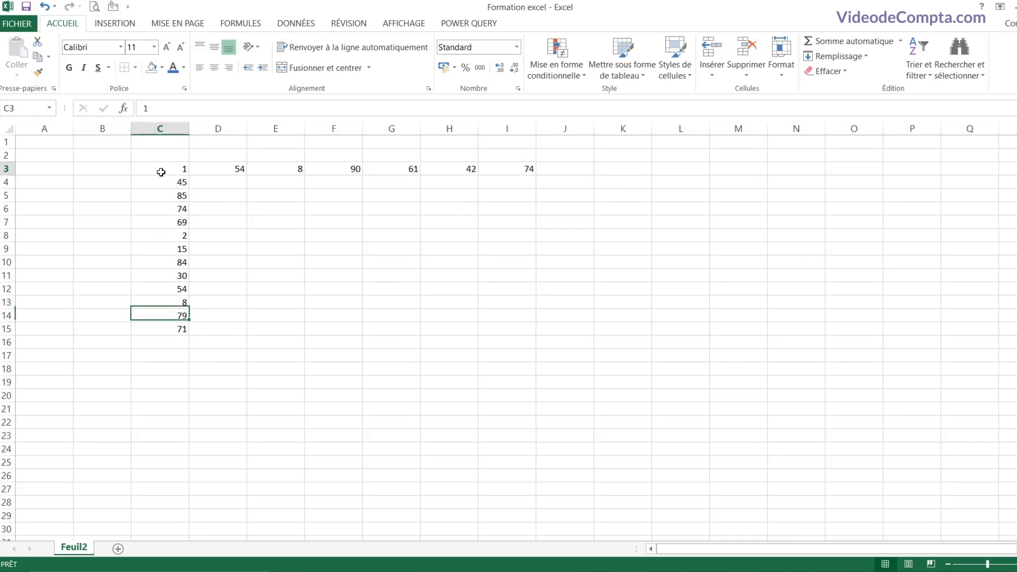
drag(158, 170, 160, 330)
click(167, 361)
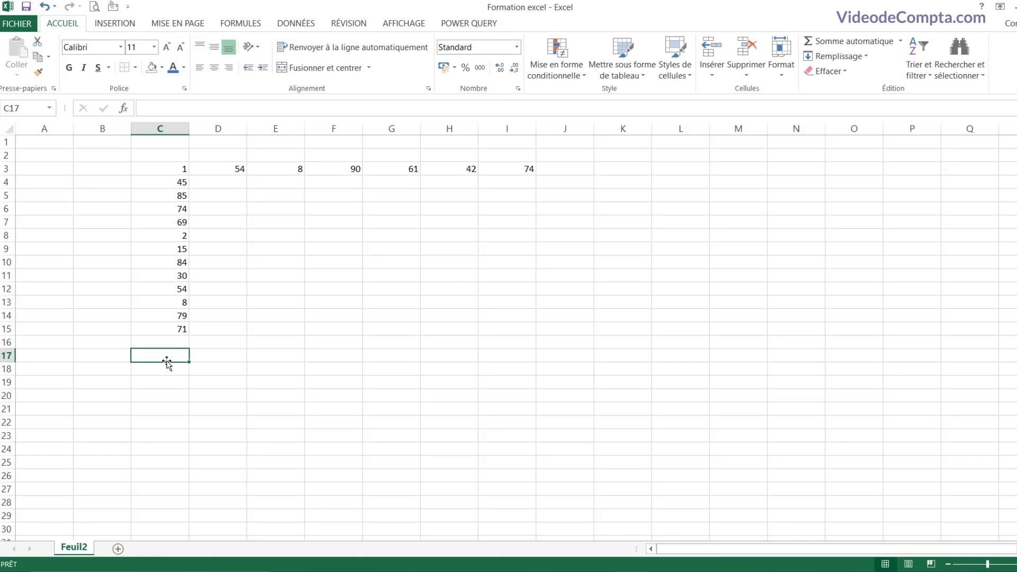
Step: Enter =C3+C4+…+C14+C15 in C17, adding each cell from C3 to C15
text(=)
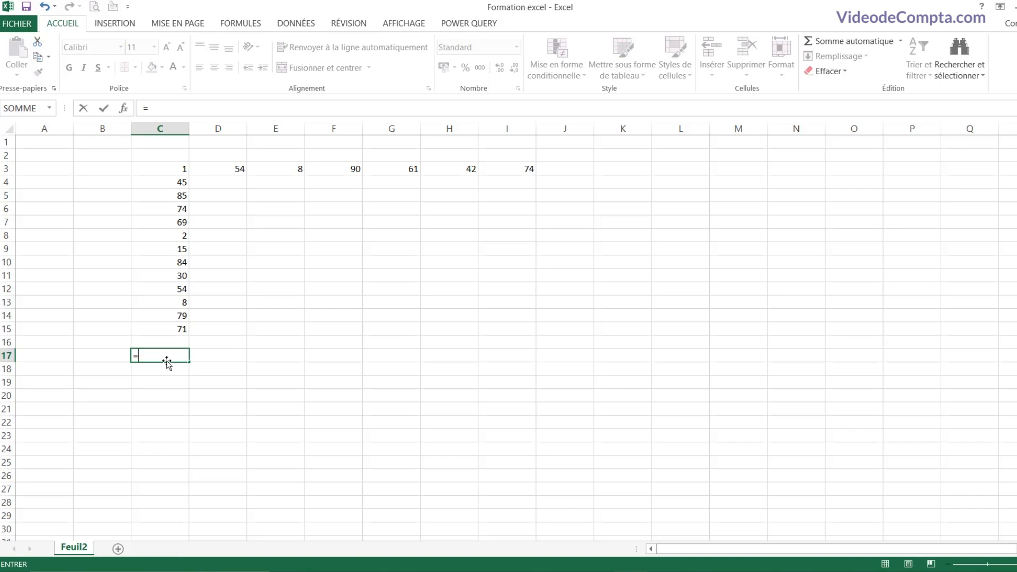
click(161, 167)
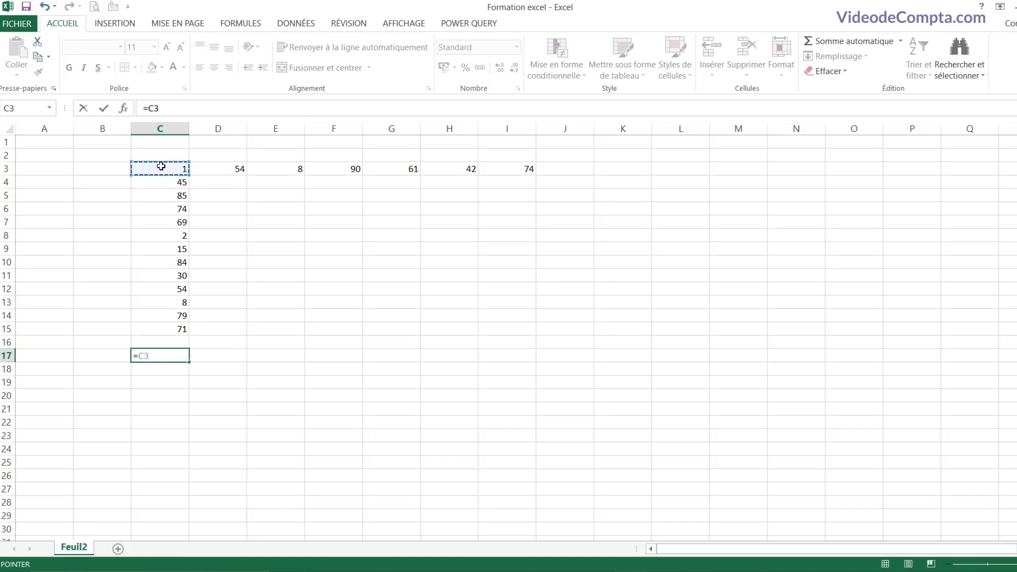
text(+)
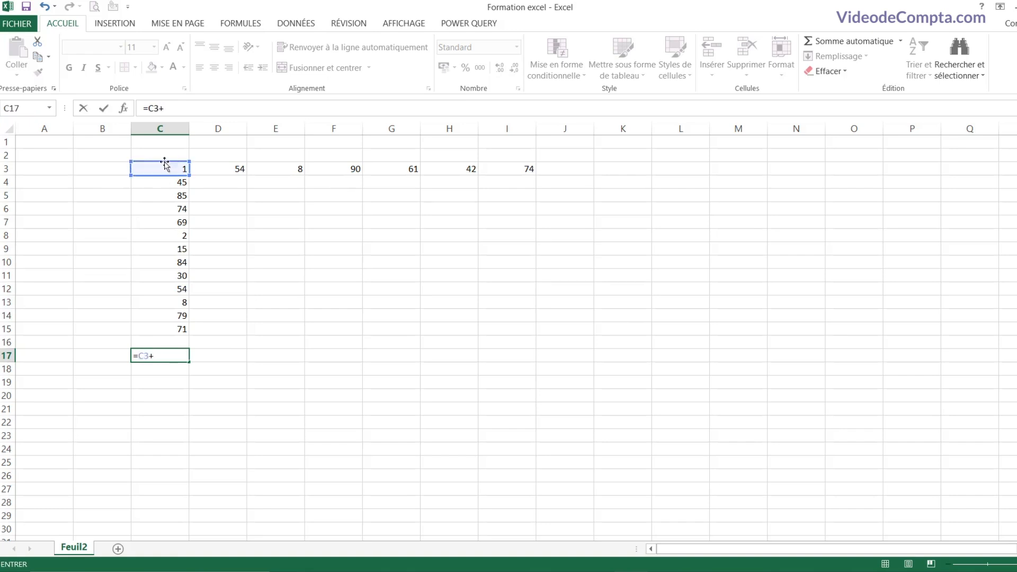
click(161, 184)
text(+)
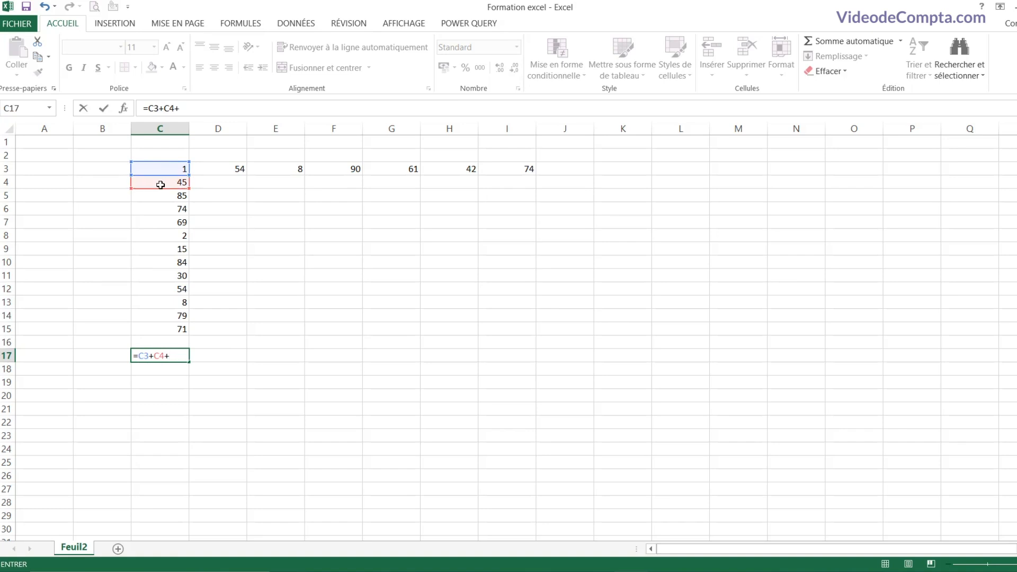
click(160, 197)
text(+)
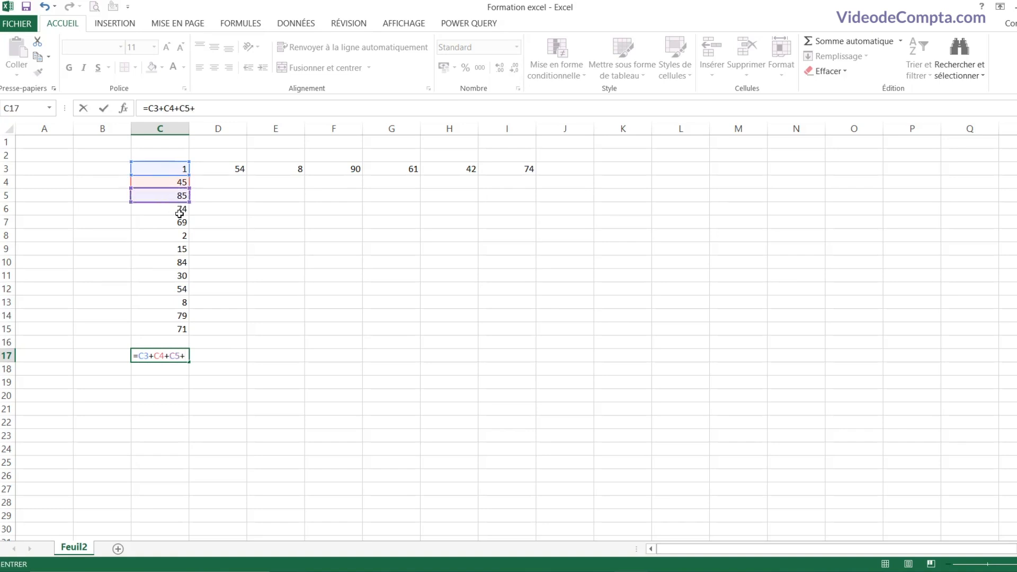
click(179, 214)
text(+)
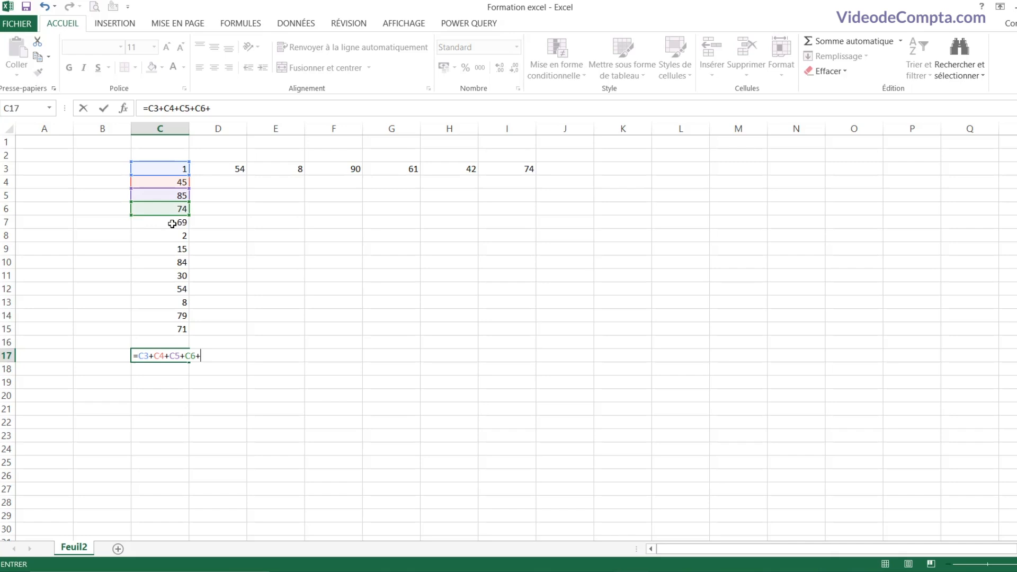
click(170, 223)
text(+)
click(171, 237)
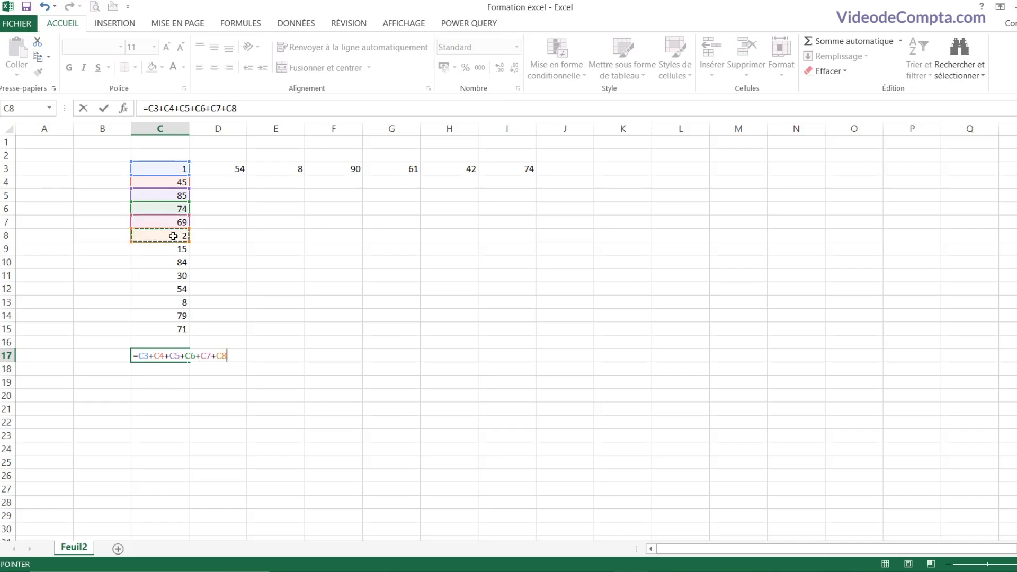
text(+)
click(162, 250)
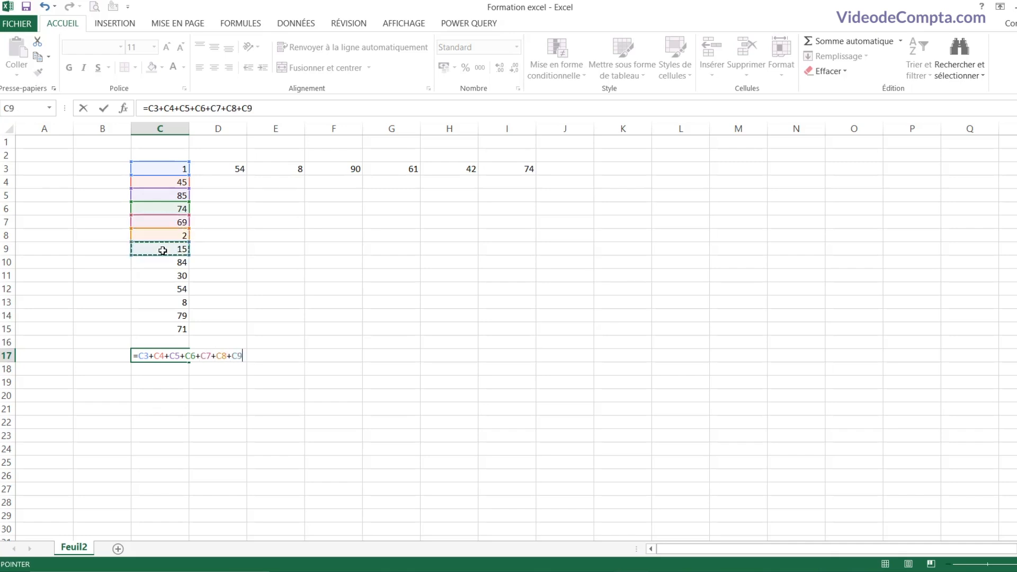
text(+)
click(166, 263)
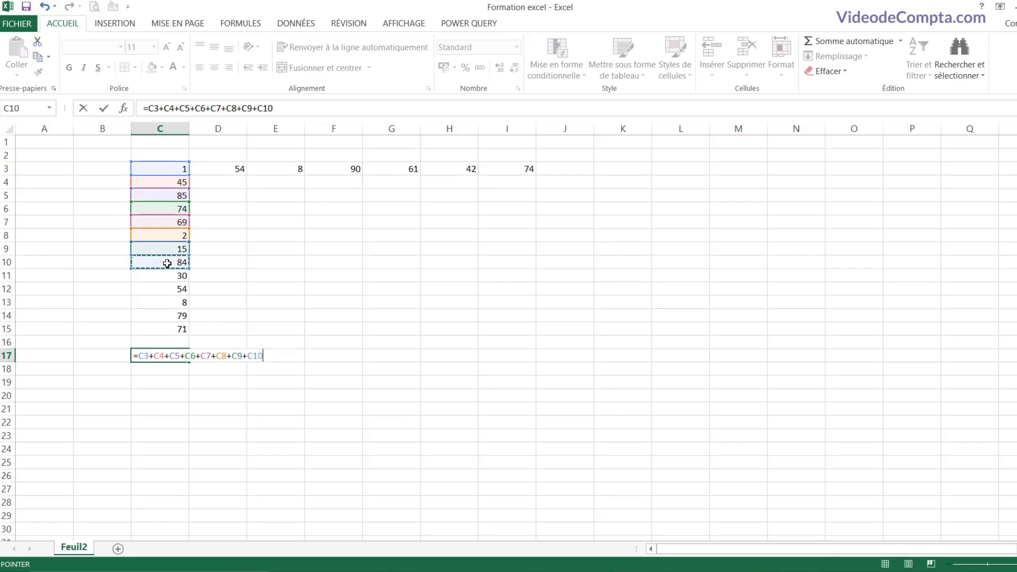
text(+)
click(166, 276)
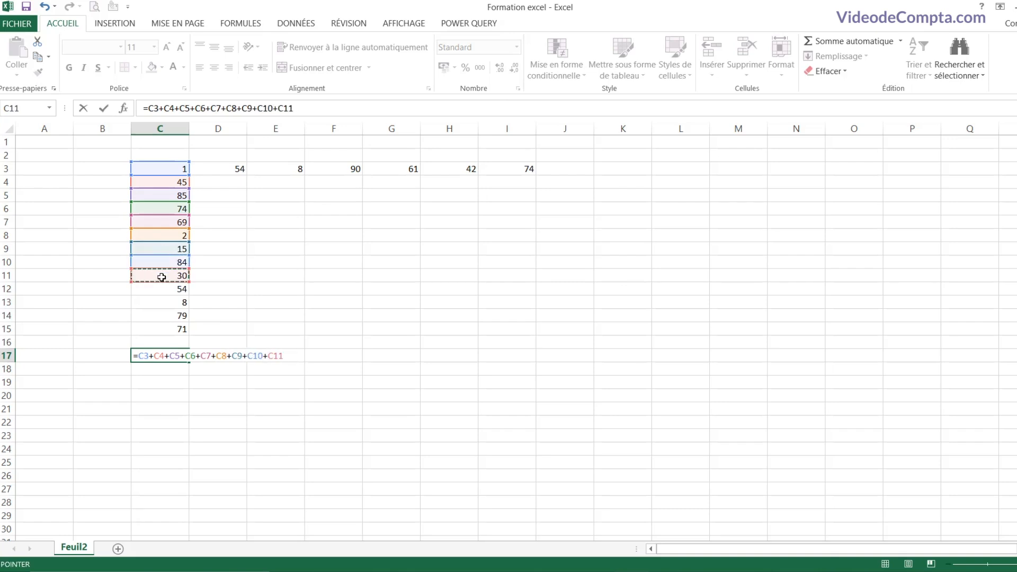
text(+)
click(164, 290)
text(+)
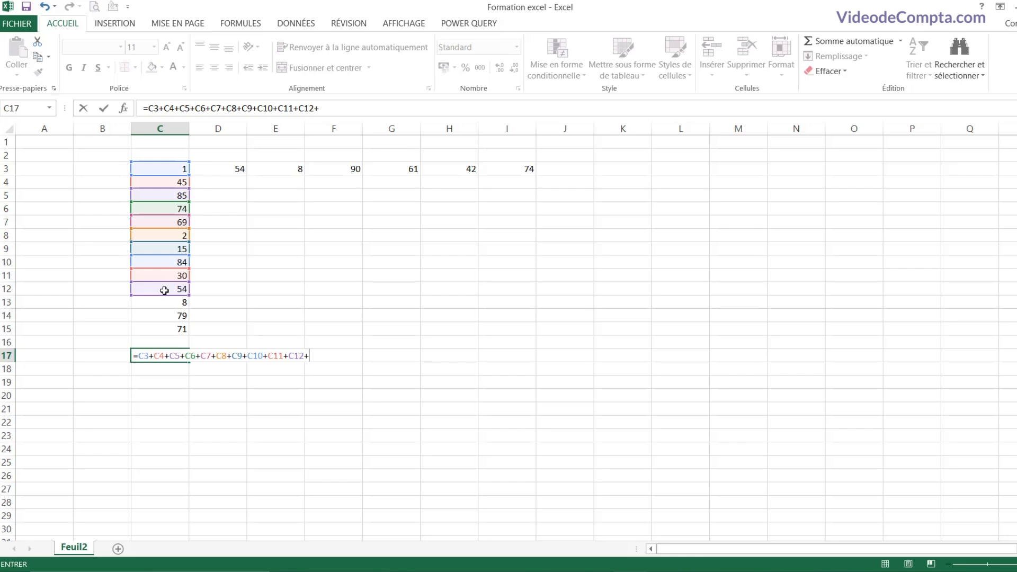
click(165, 302)
text(+)
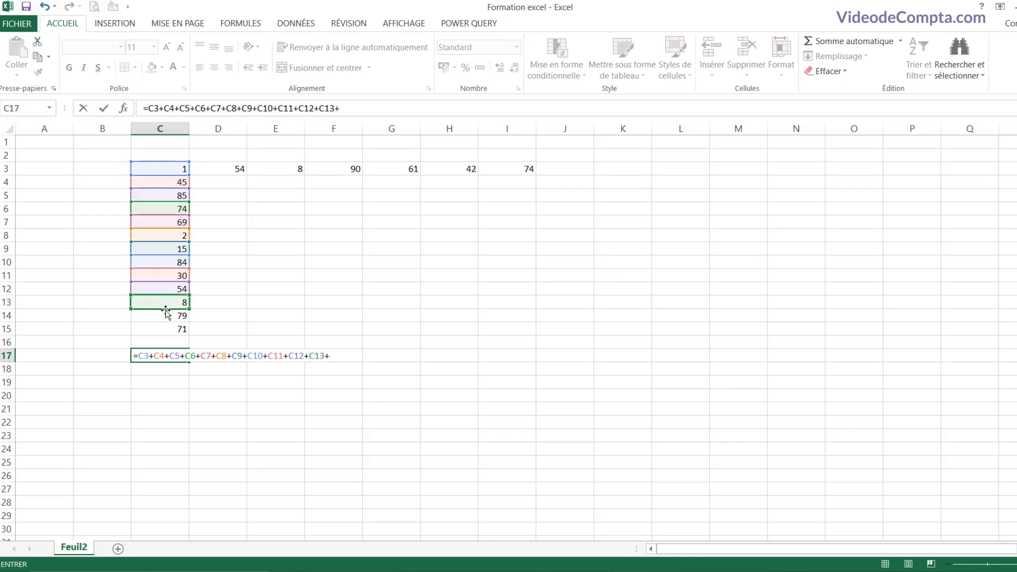
click(165, 315)
text(+)
click(167, 329)
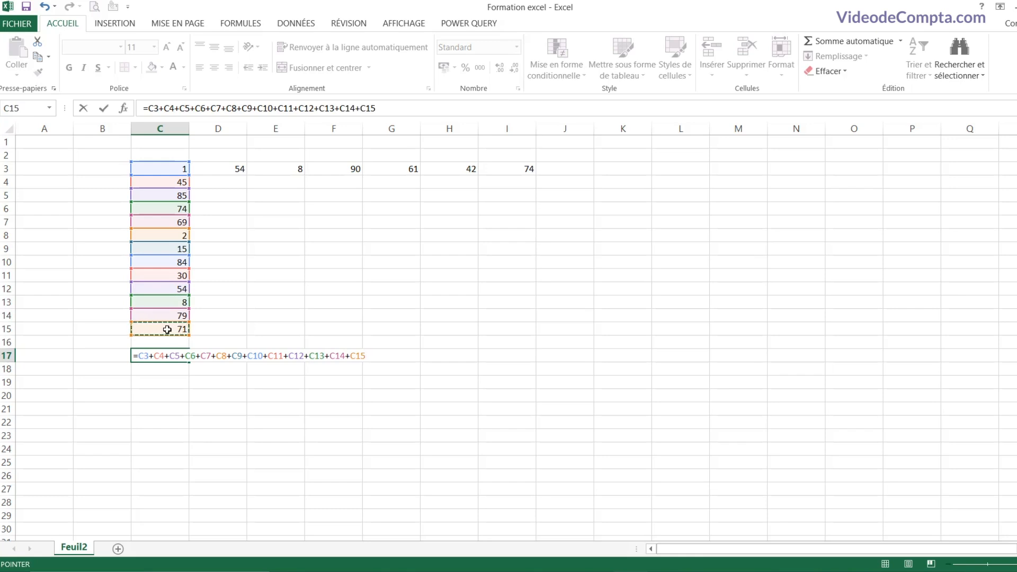
key(Return)
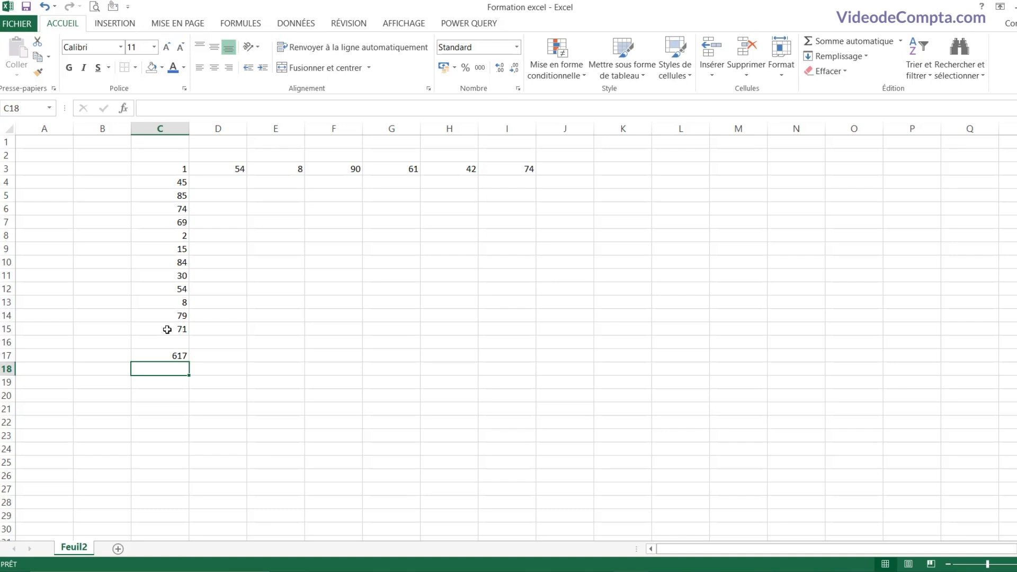
Step: Insert =SOMME(C3:C15) in C18 through the Insert Function dialog
click(124, 110)
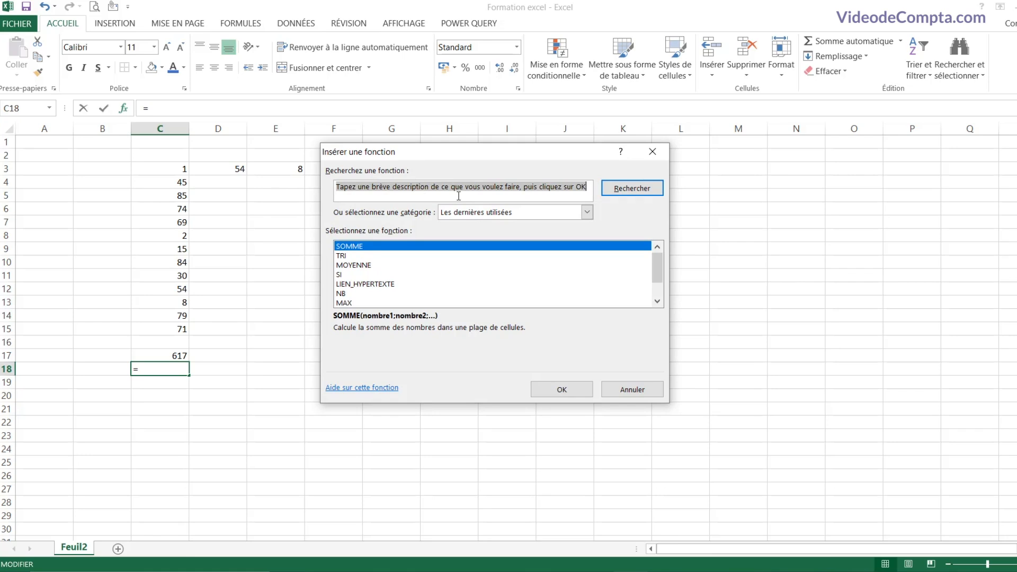
text(somme)
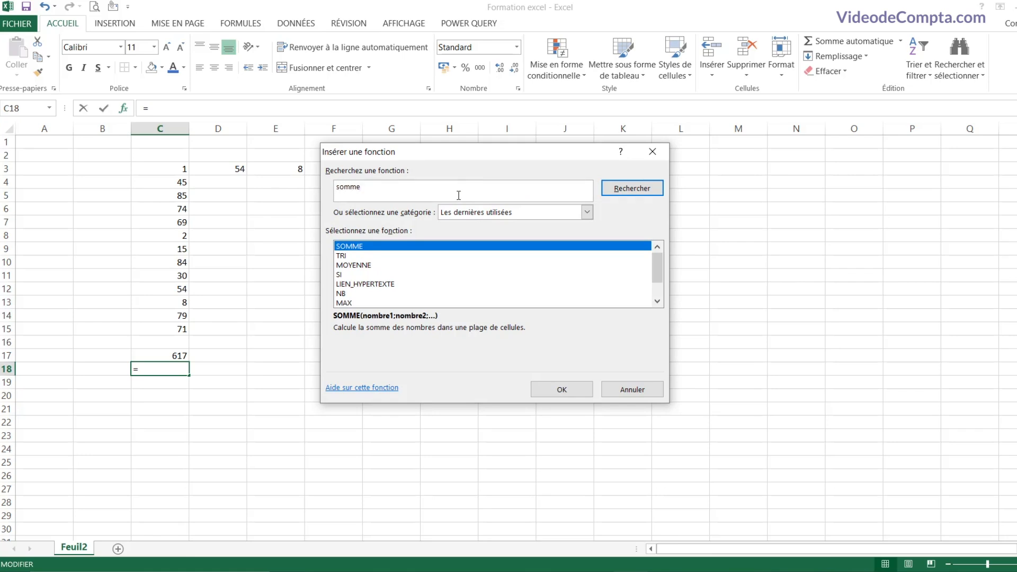
click(624, 194)
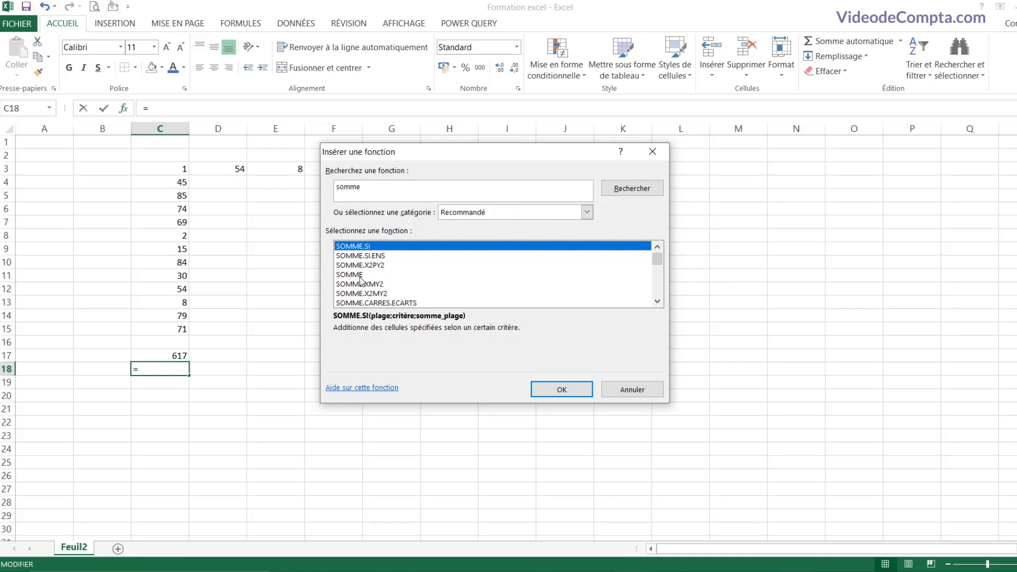
click(360, 277)
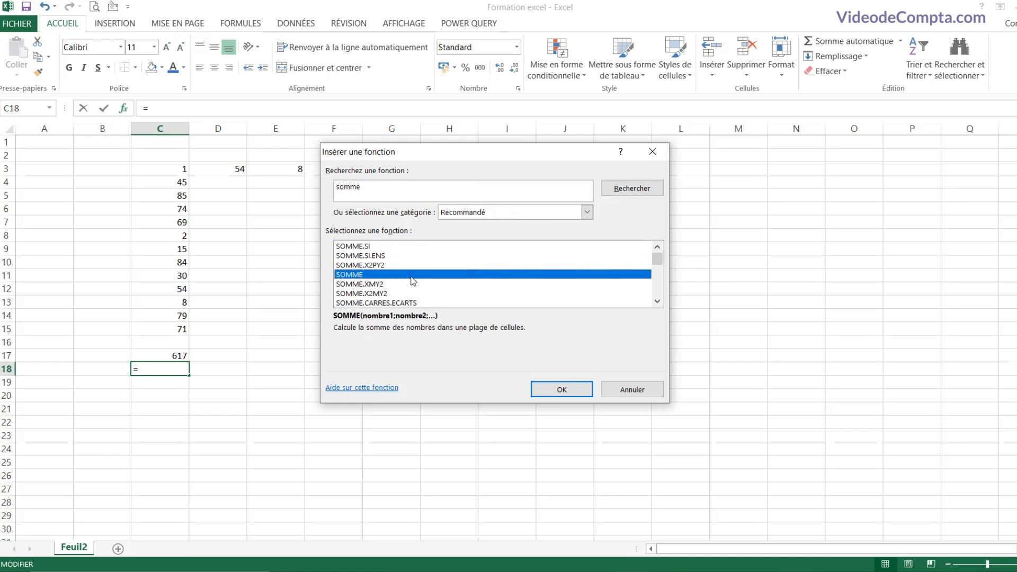
double_click(415, 275)
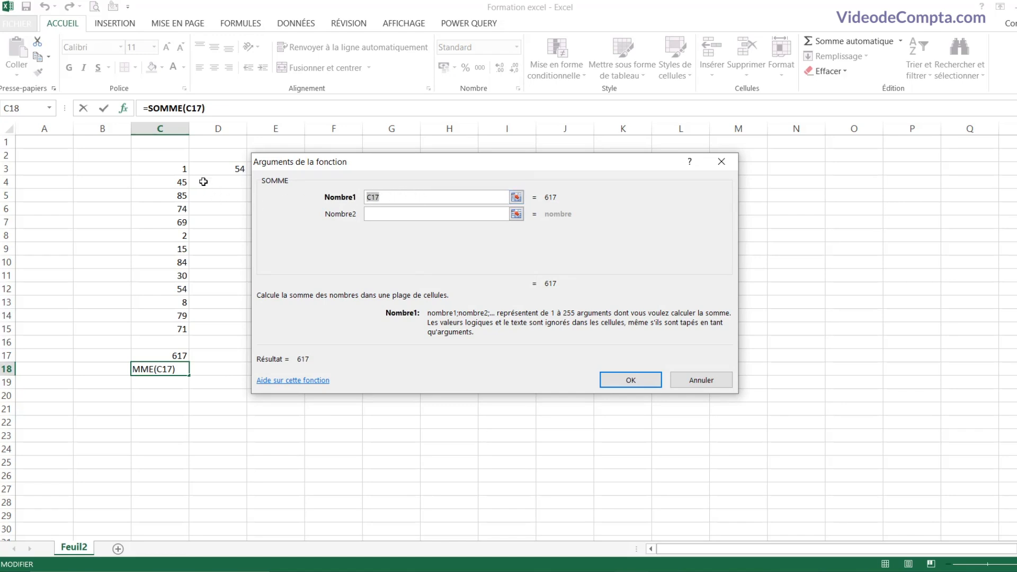
drag(170, 168, 160, 332)
click(630, 379)
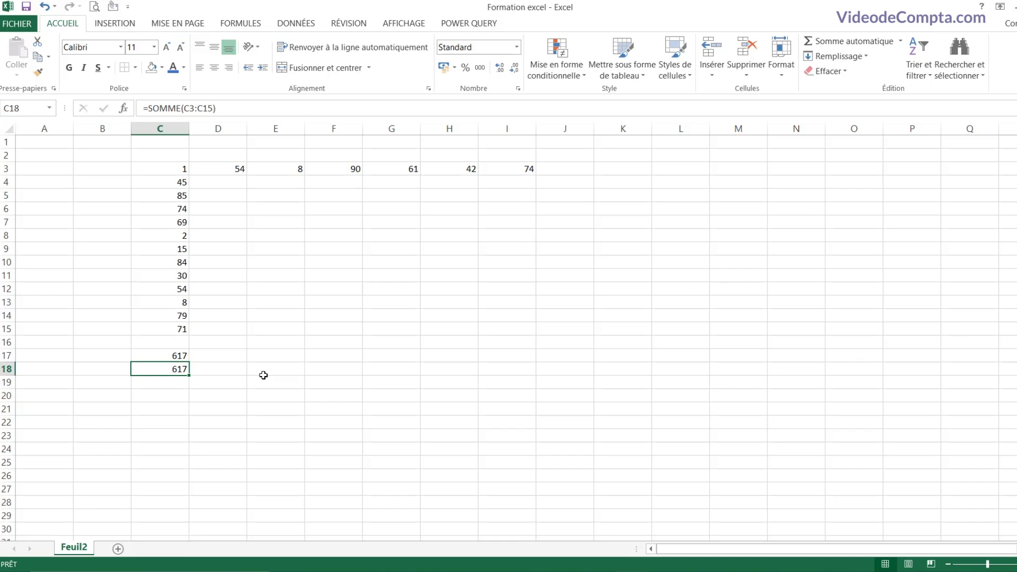
Step: Re-enter =SOMME(C3:C15) in C18 using the formula autocomplete
text(=)
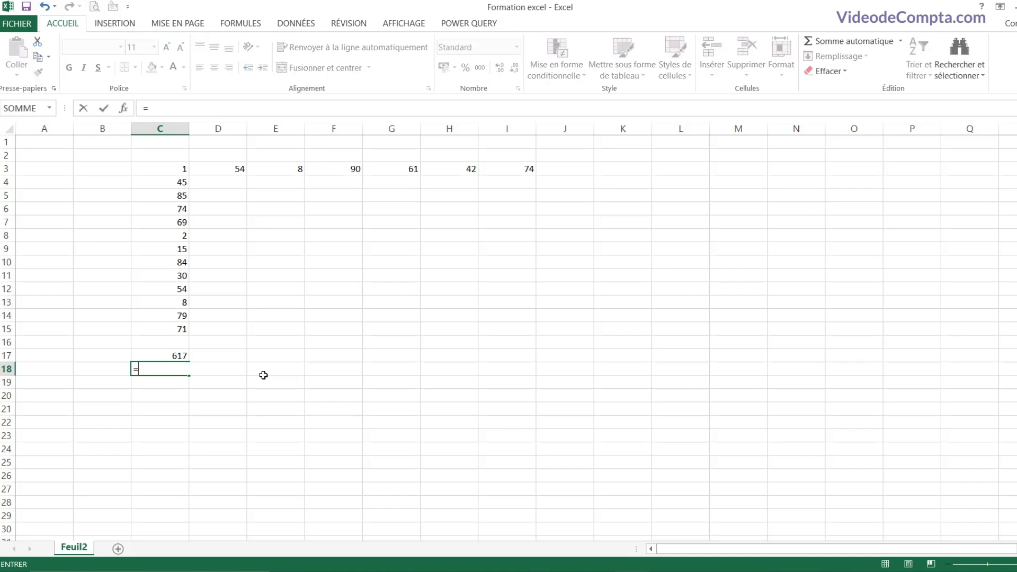
text(somm)
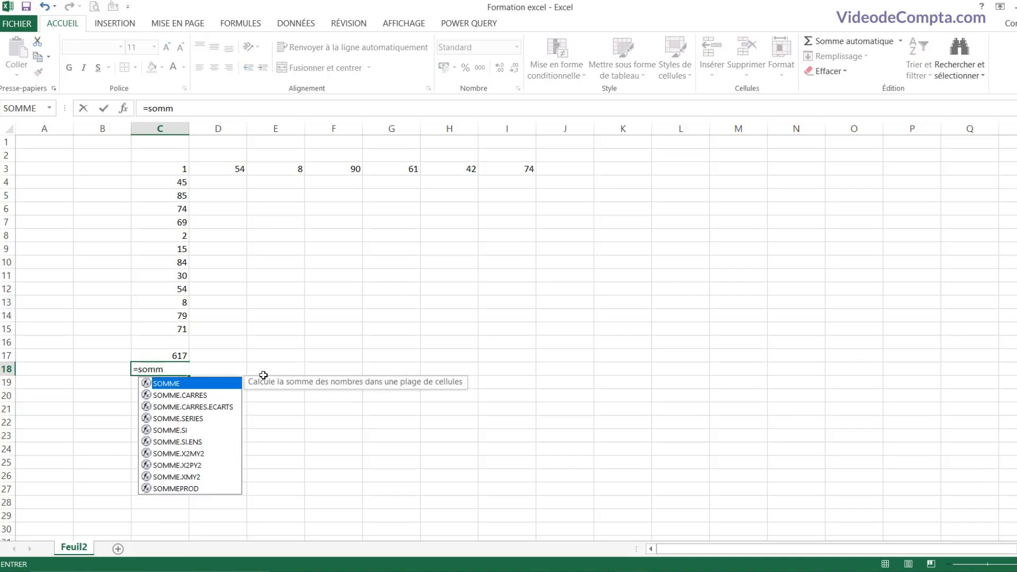
text(e)
double_click(176, 384)
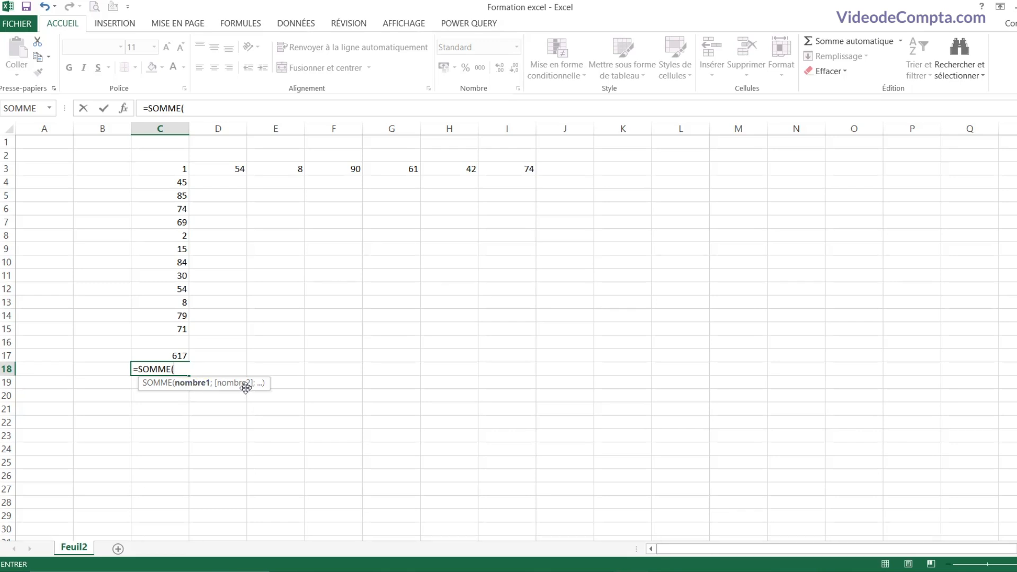
drag(171, 171, 168, 328)
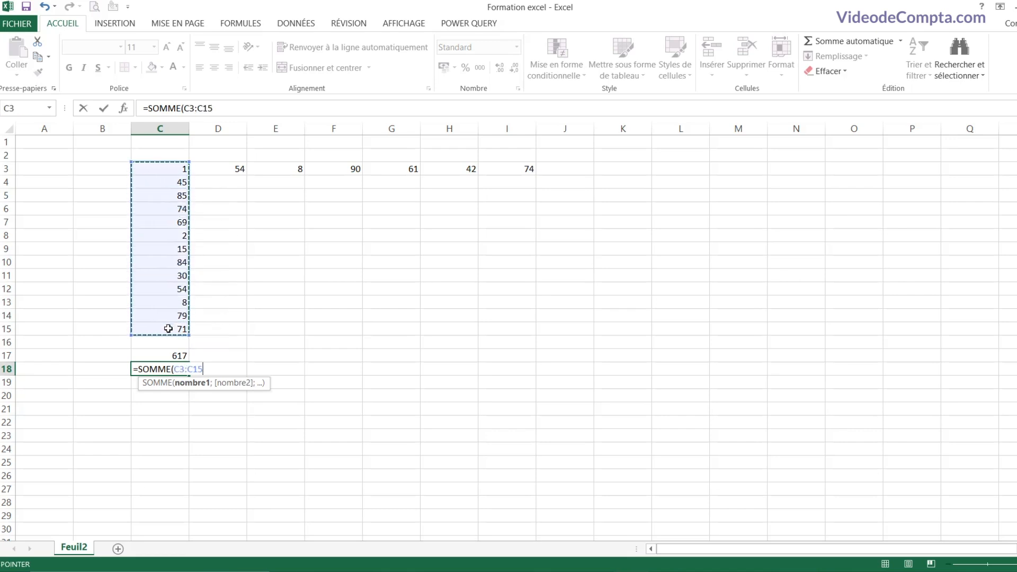
text())
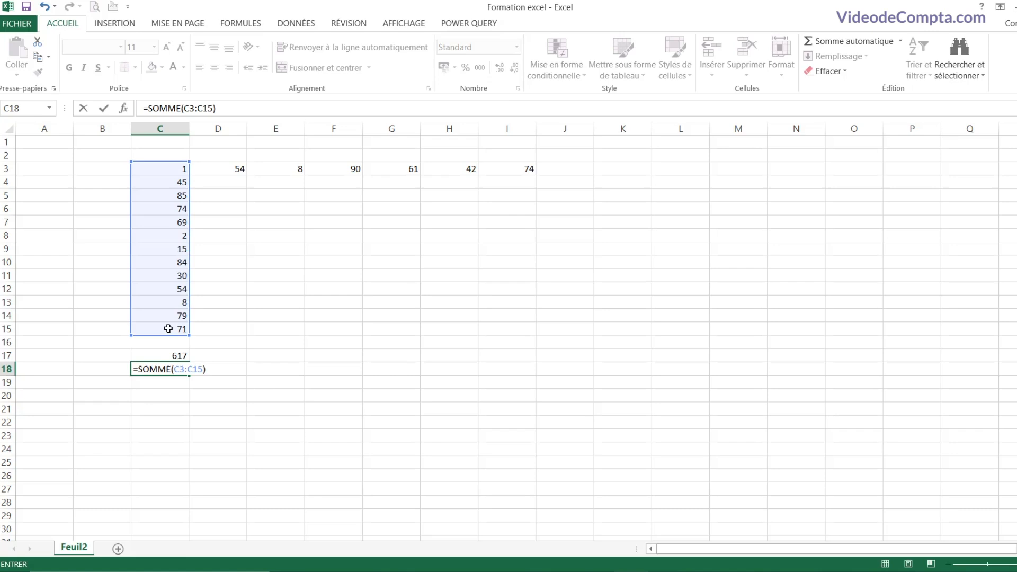
key(Return)
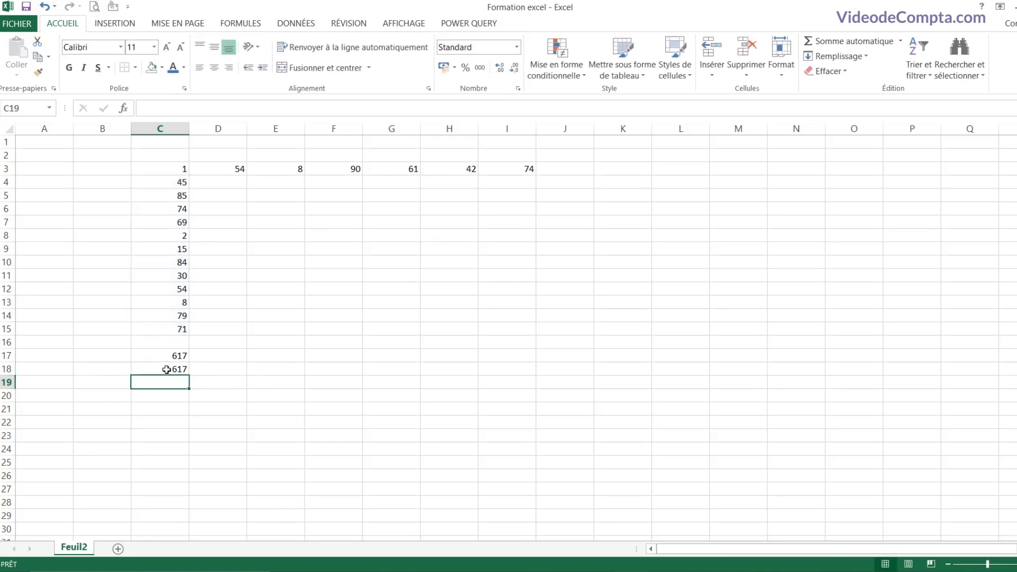
Step: Compare the formulas in C17 and C18, which both total 617
click(167, 370)
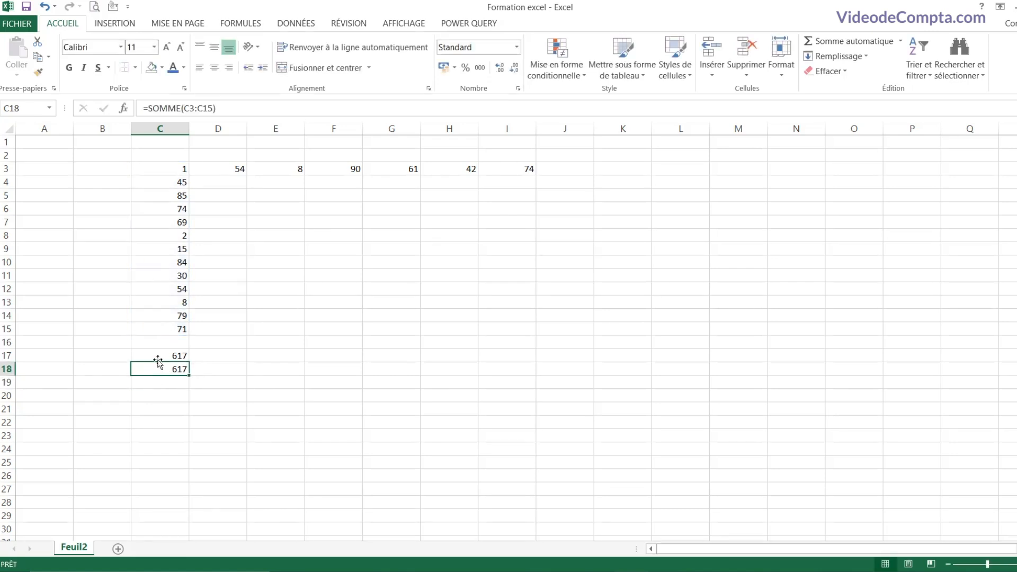
click(157, 357)
click(158, 373)
click(160, 342)
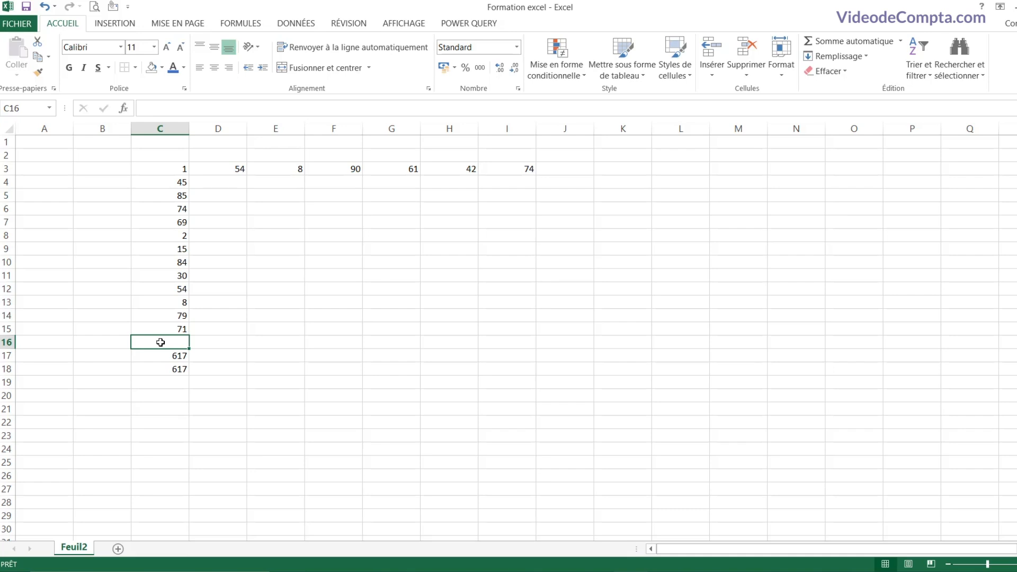
Step: AutoSum C3:C15 into C16 with Alt+=, giving another 617 total
key(alt+equal)
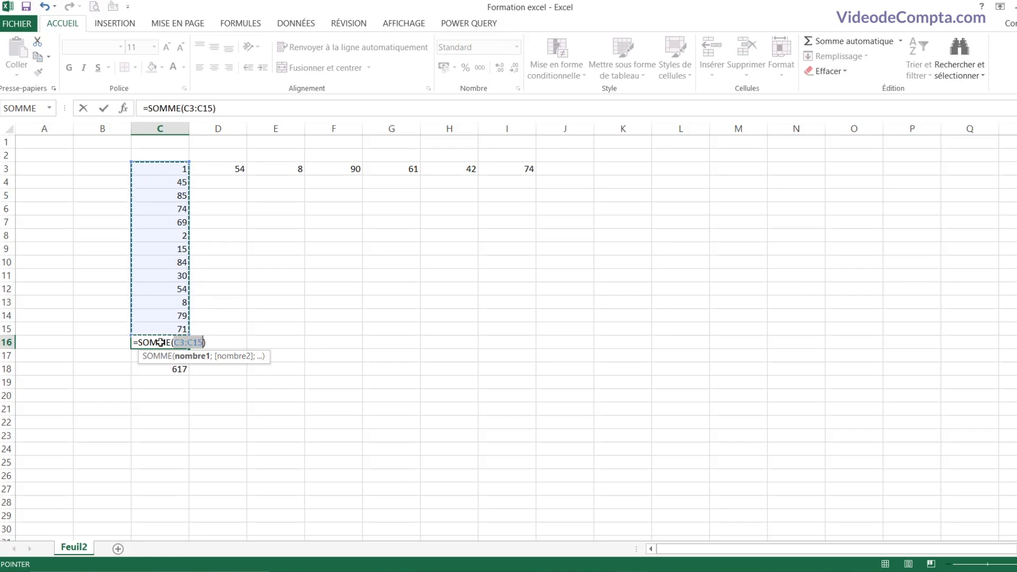
key(Return)
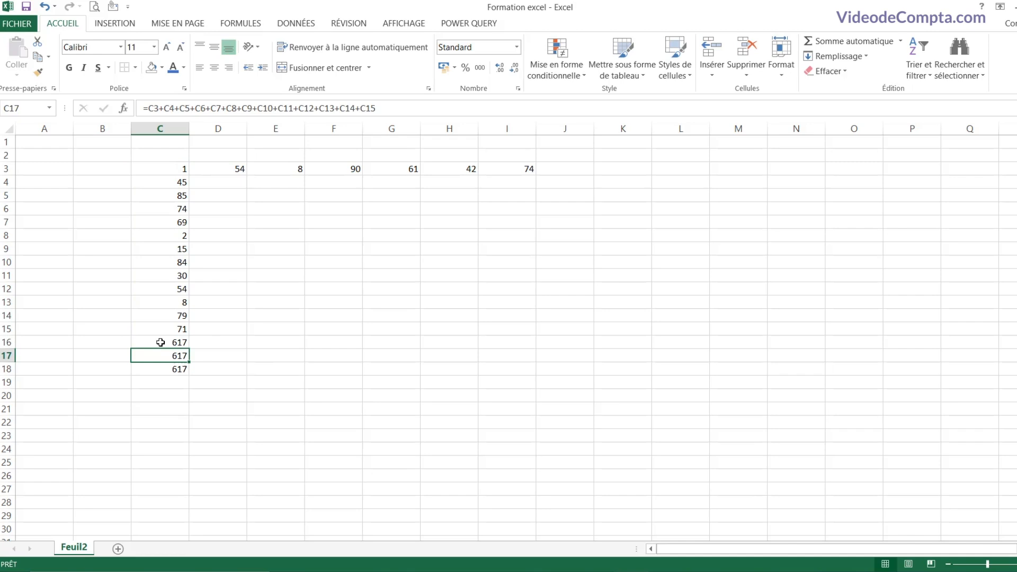
click(160, 343)
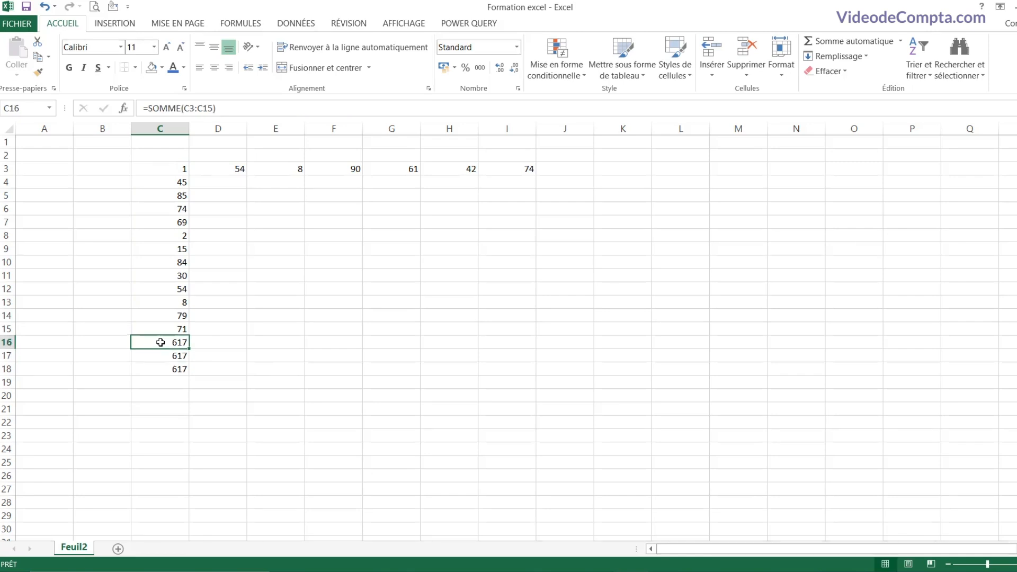
click(564, 170)
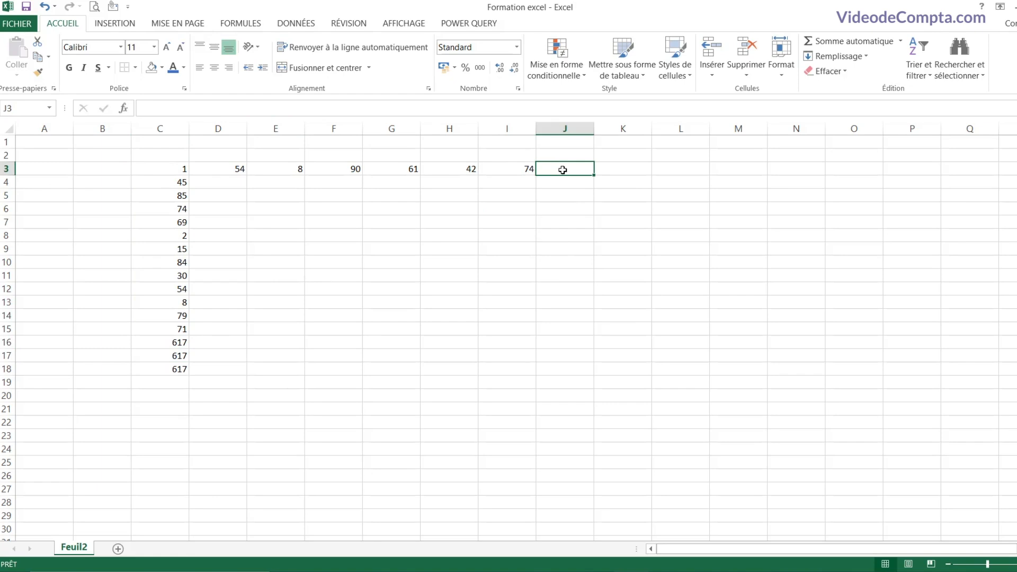
Step: Check the quick sums of C3:C16 and C3:I3, then AutoSum row 3 into J3
click(158, 169)
drag(157, 168, 145, 345)
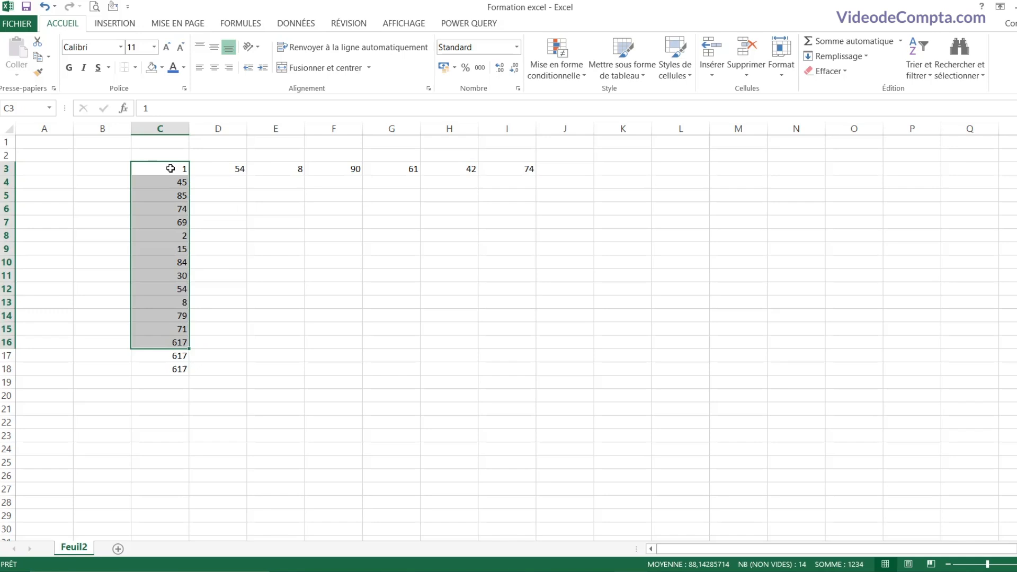
drag(170, 166, 510, 167)
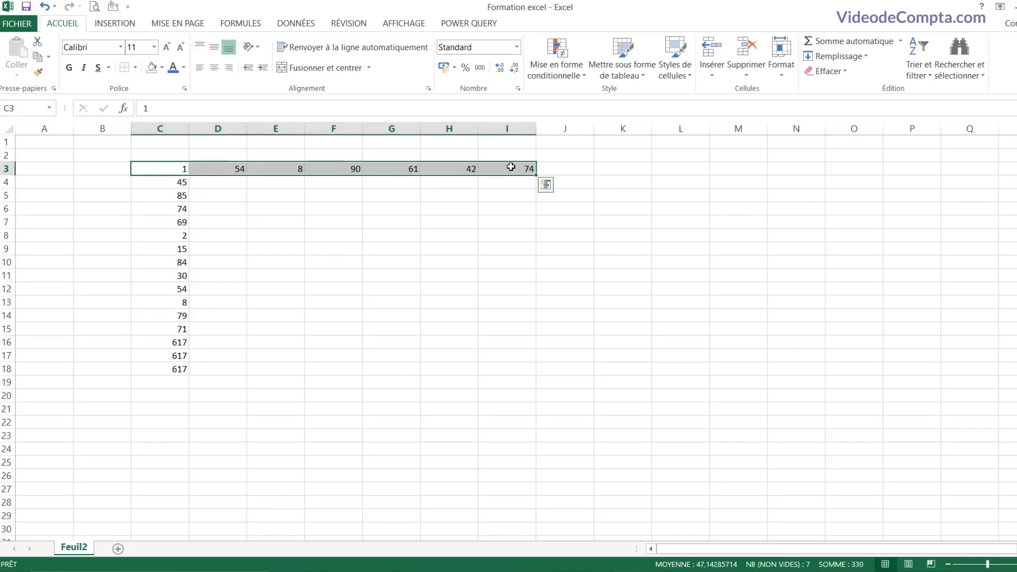
click(569, 168)
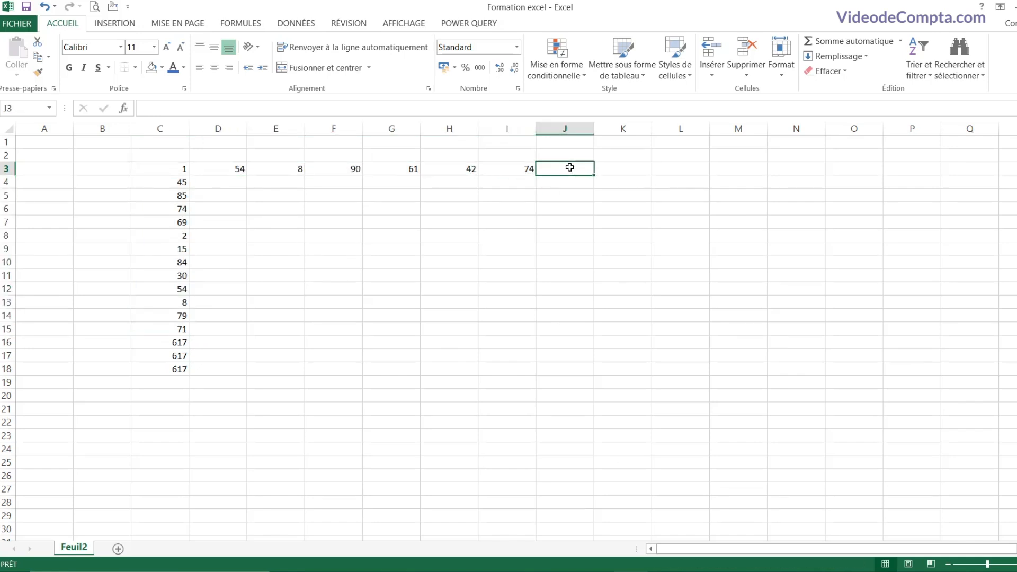
key(alt+equal)
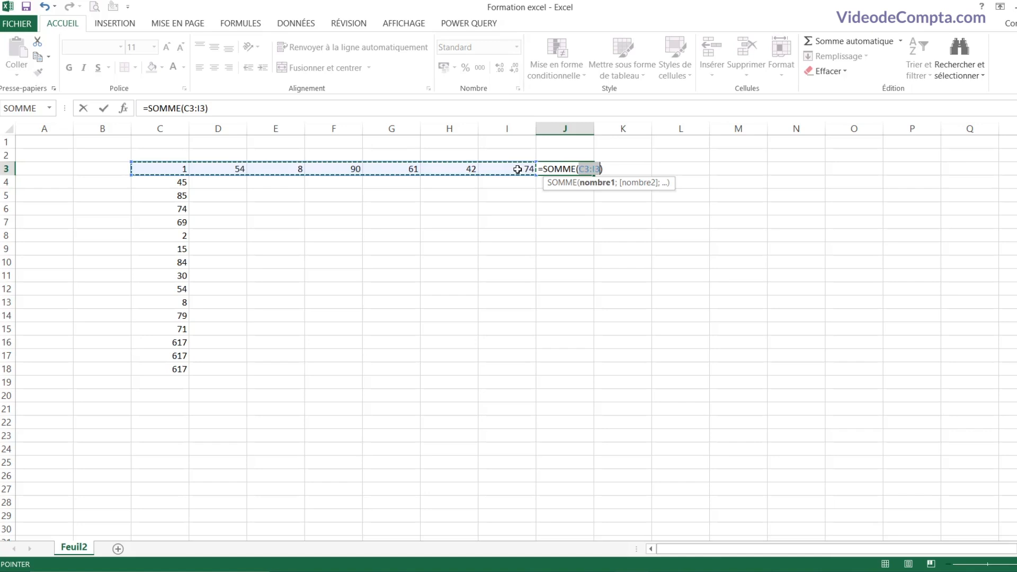
key(Return)
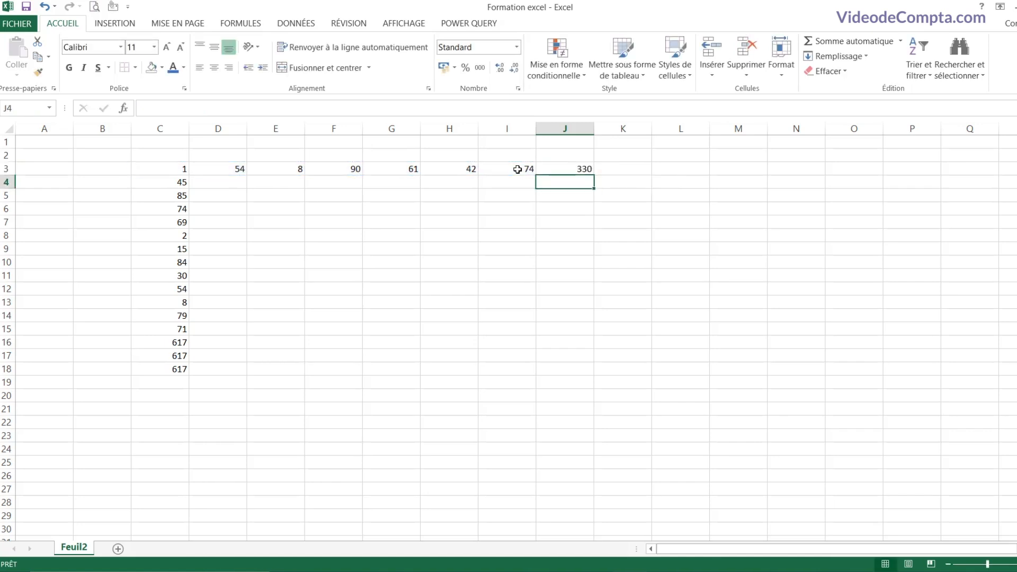
Step: Rebuild J3 by hand as =SOMME(C3:I3), totalling 330
key(Up)
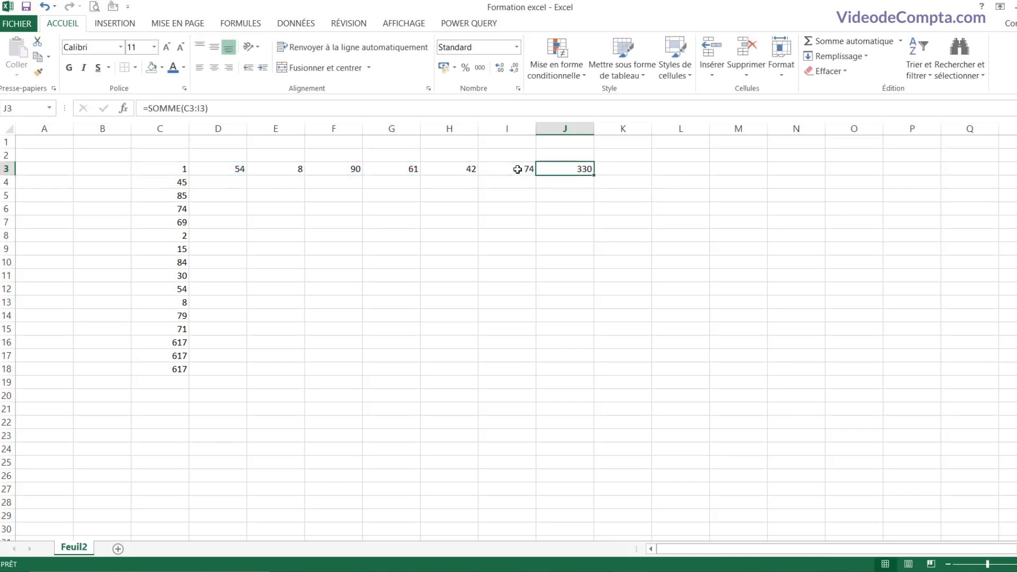
key(Delete)
text(=somm)
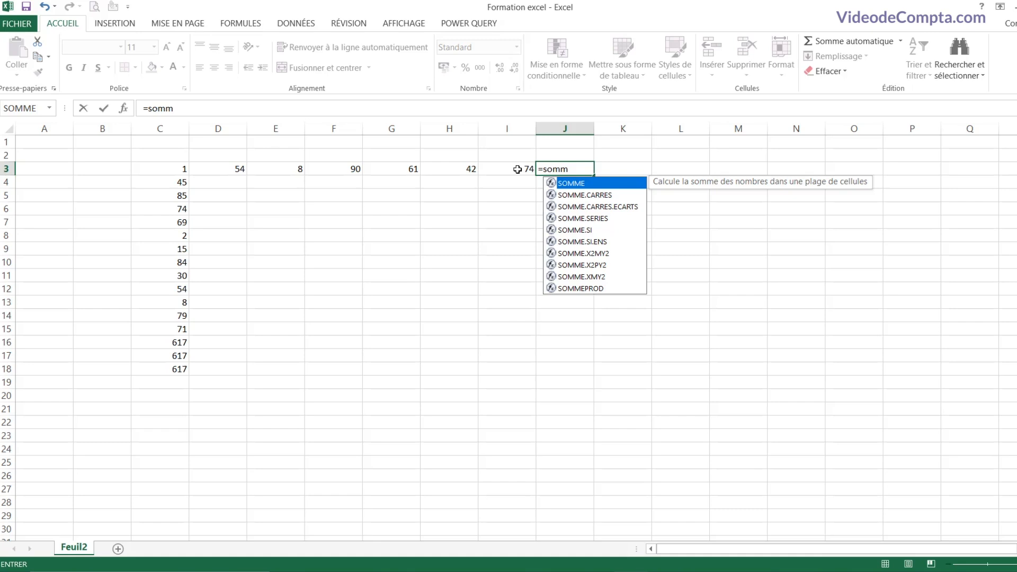
double_click(583, 183)
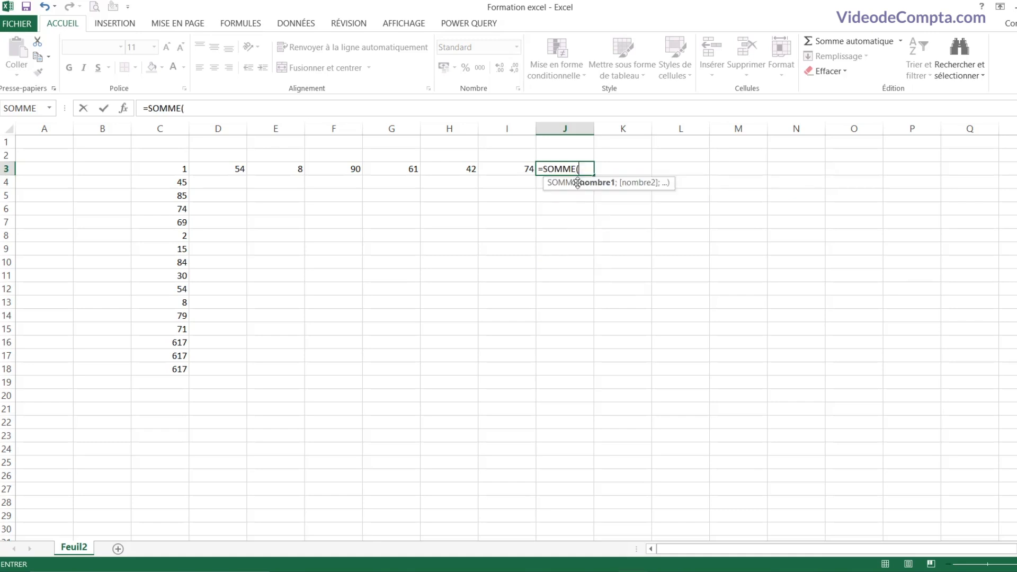
drag(163, 168, 494, 170)
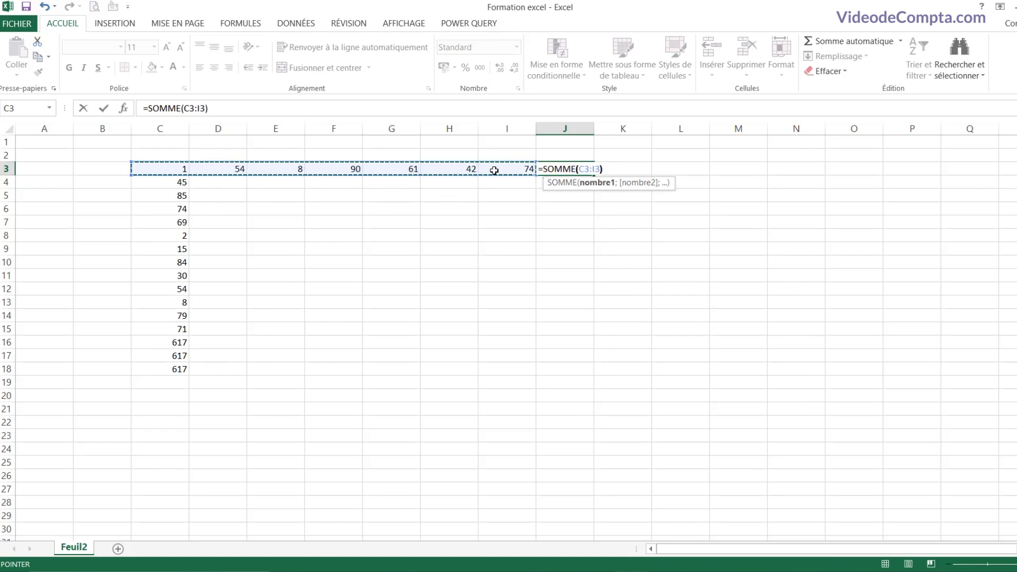
text())
key(Return)
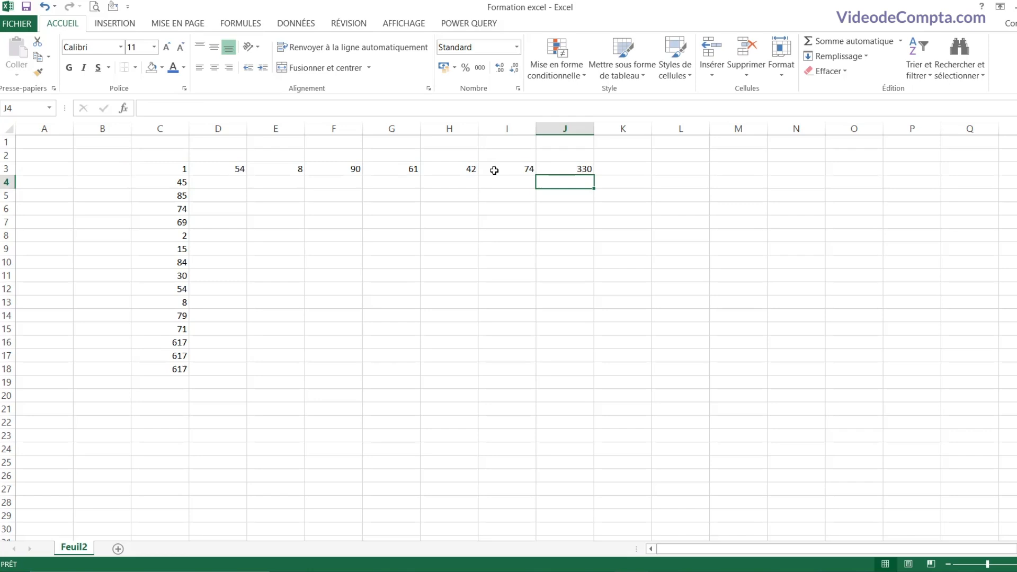
click(559, 168)
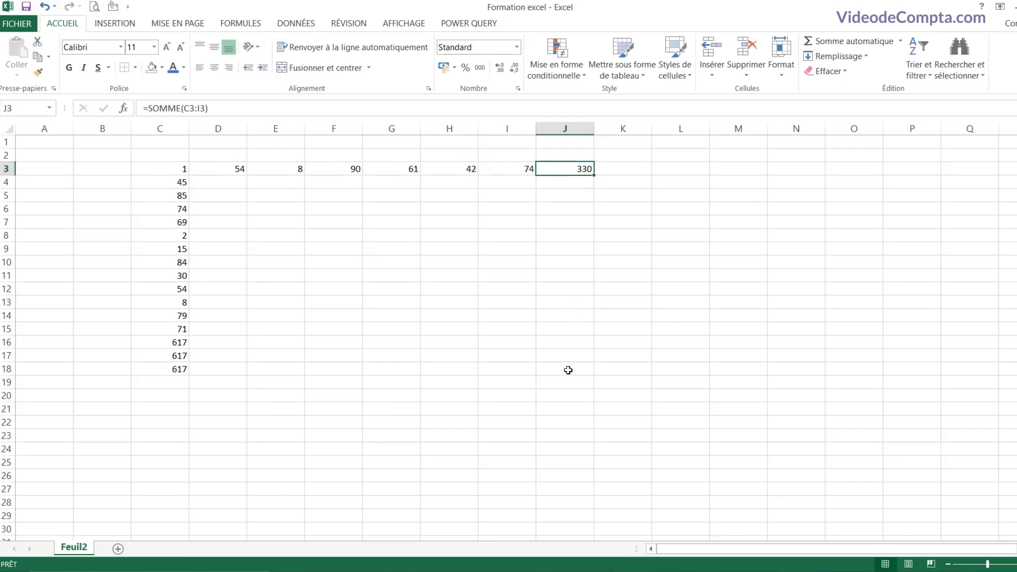
click(561, 343)
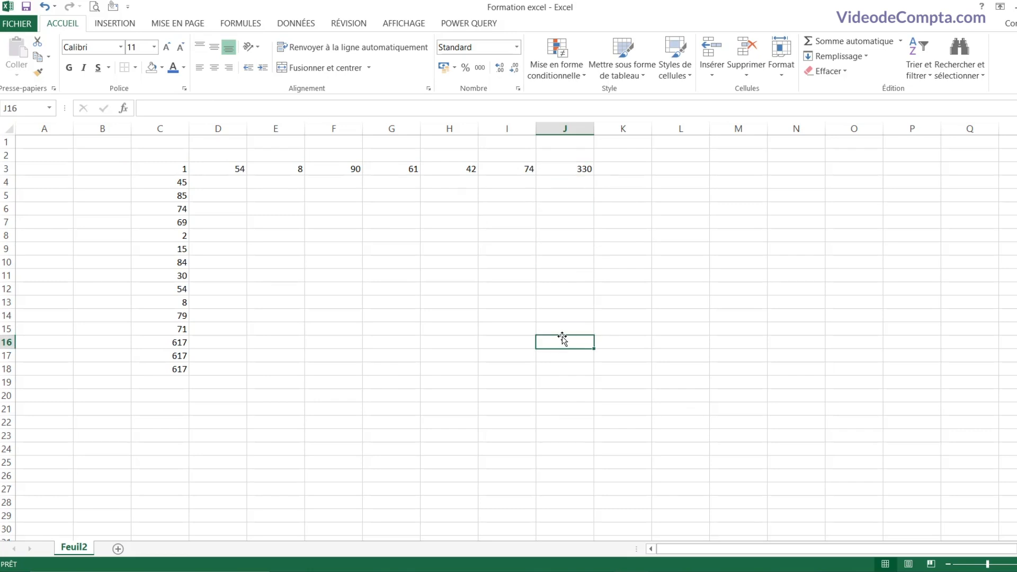
Step: Enter =SOMME(C3:I15) in J16 for a grand total of 946
text(=SOMME()
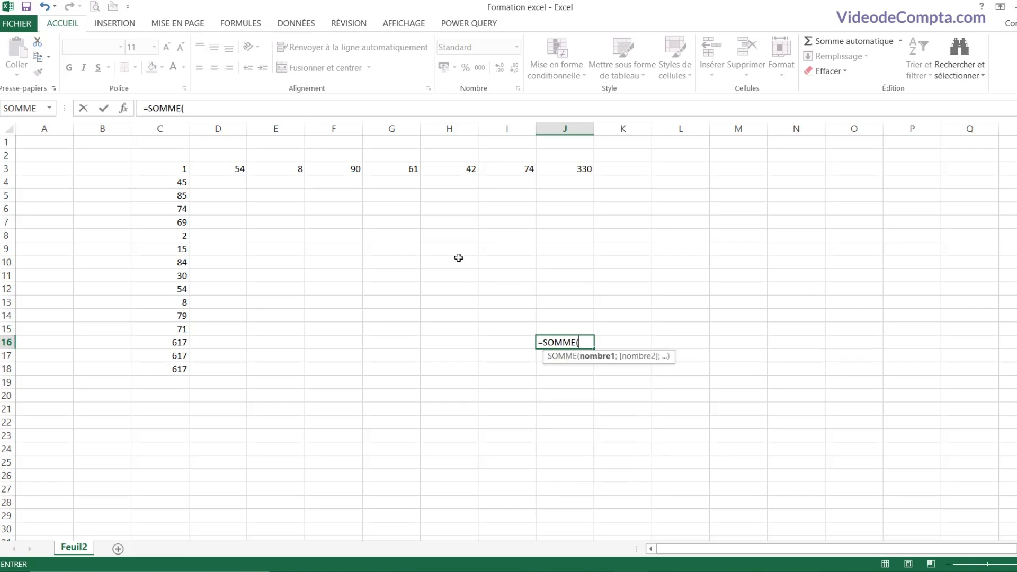
drag(177, 169, 482, 327)
text())
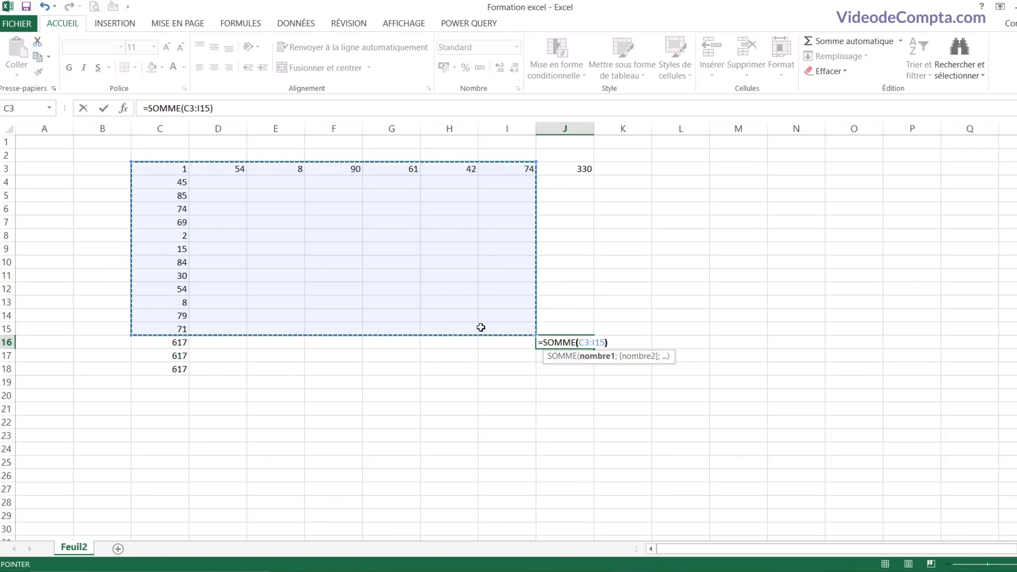
key(Return)
click(561, 343)
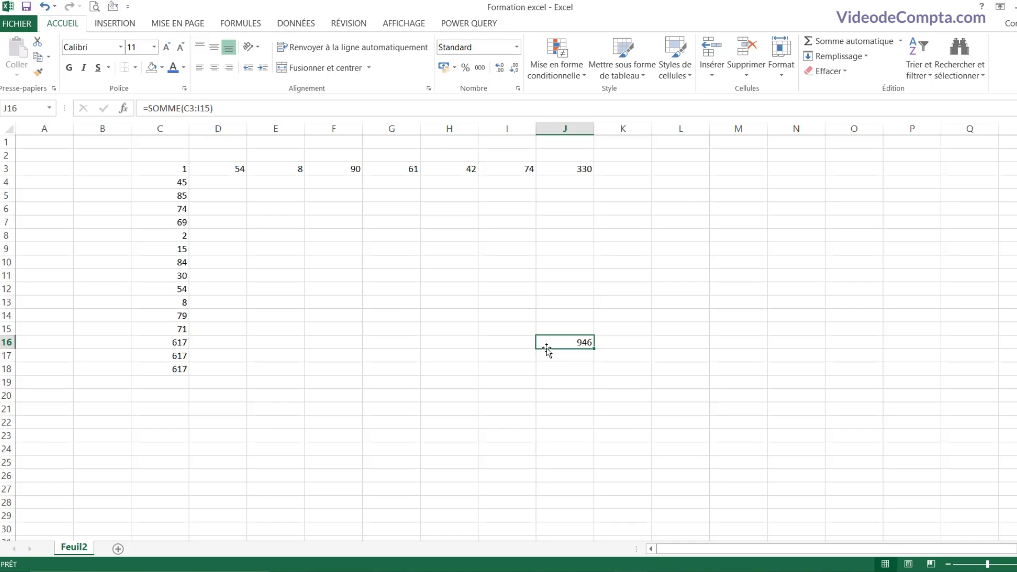
click(169, 397)
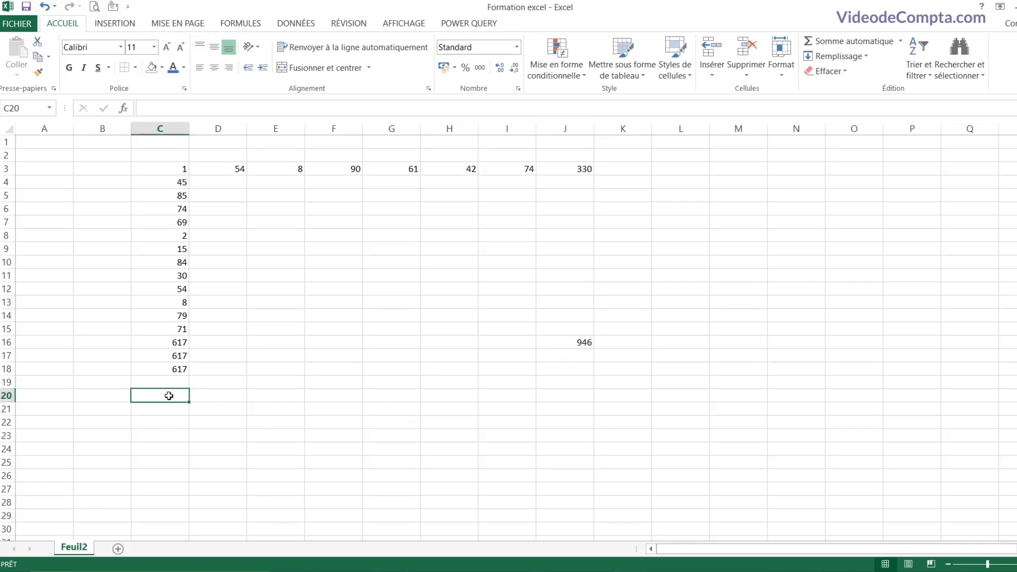
Step: Enter =MOYENNE(C3:C15) in C20, giving the average 47,4615385
text(=moy)
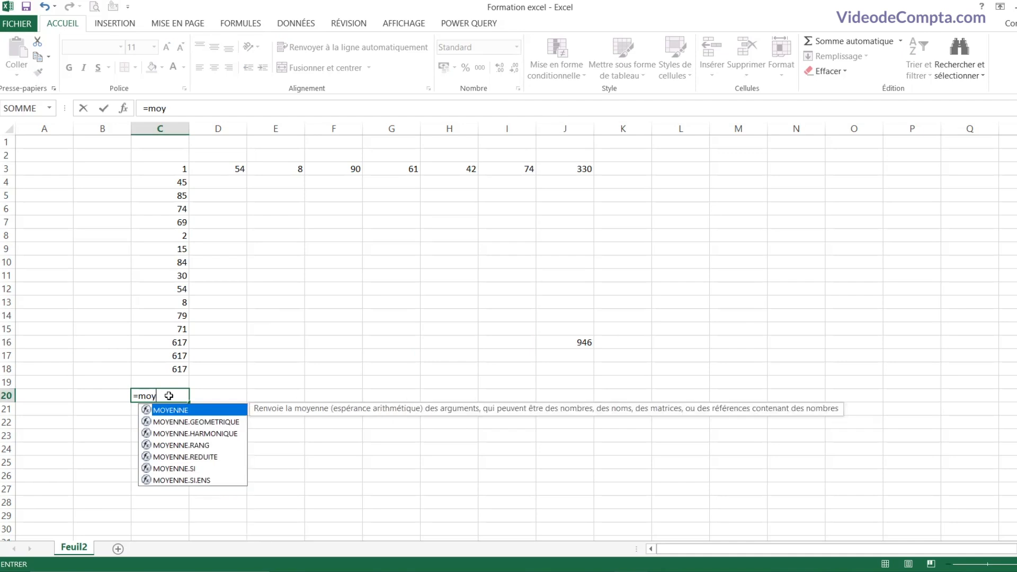
text(enn)
double_click(174, 411)
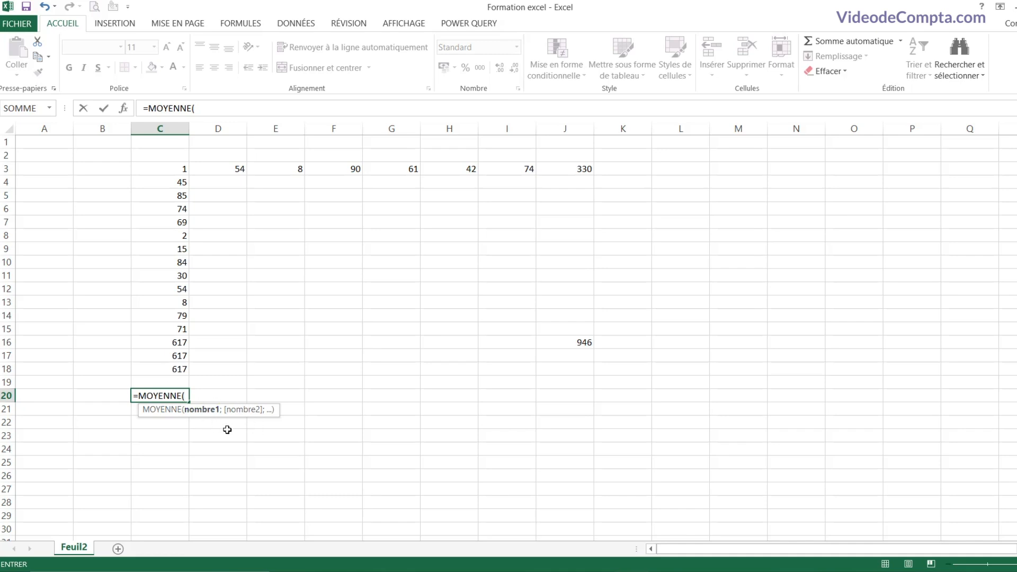
drag(170, 170, 164, 330)
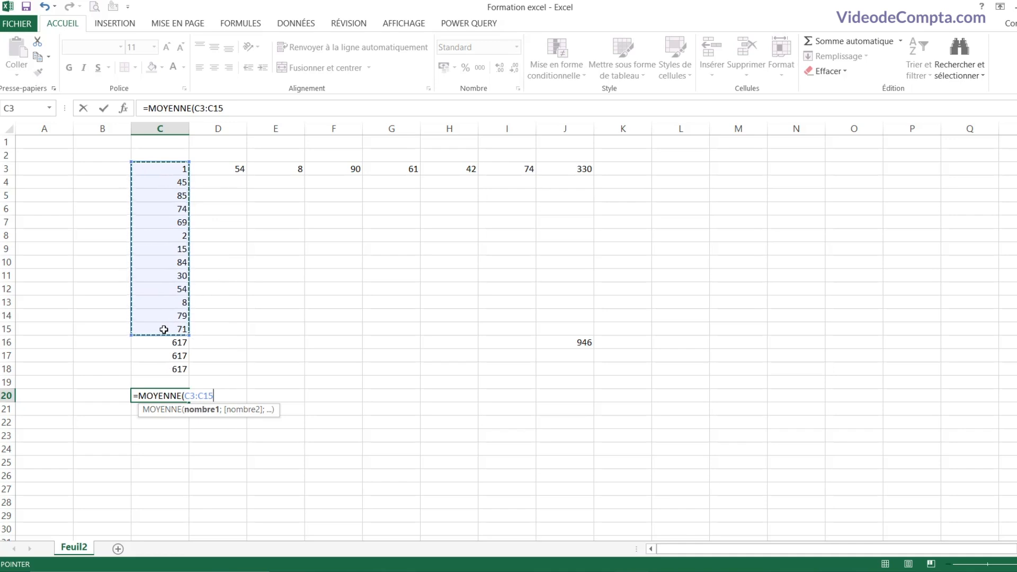
text())
key(Return)
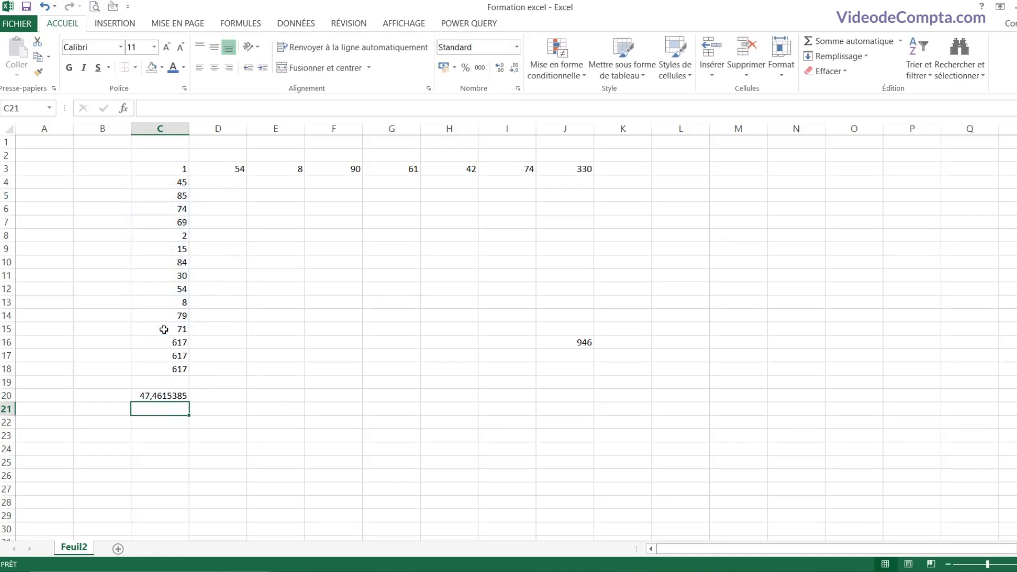
click(169, 393)
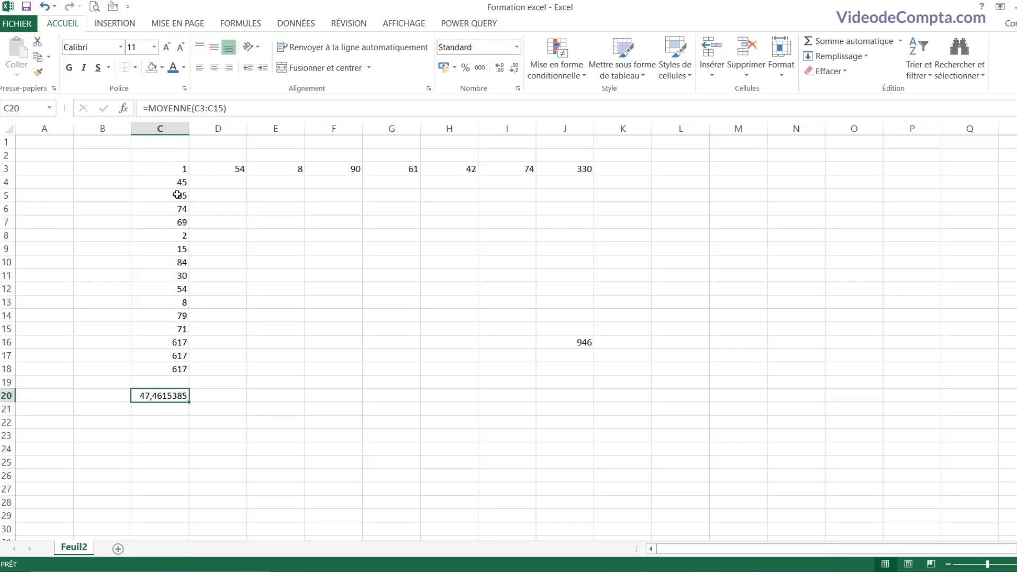
click(171, 171)
Step: Select C3:C15 and add Minimum to the status bar summary
drag(171, 171, 171, 327)
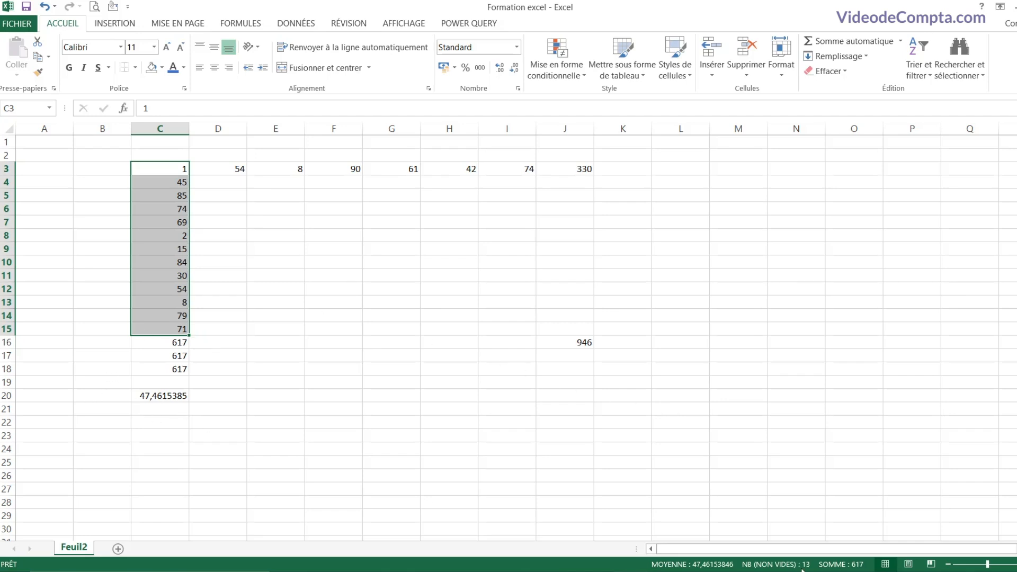
click(159, 235)
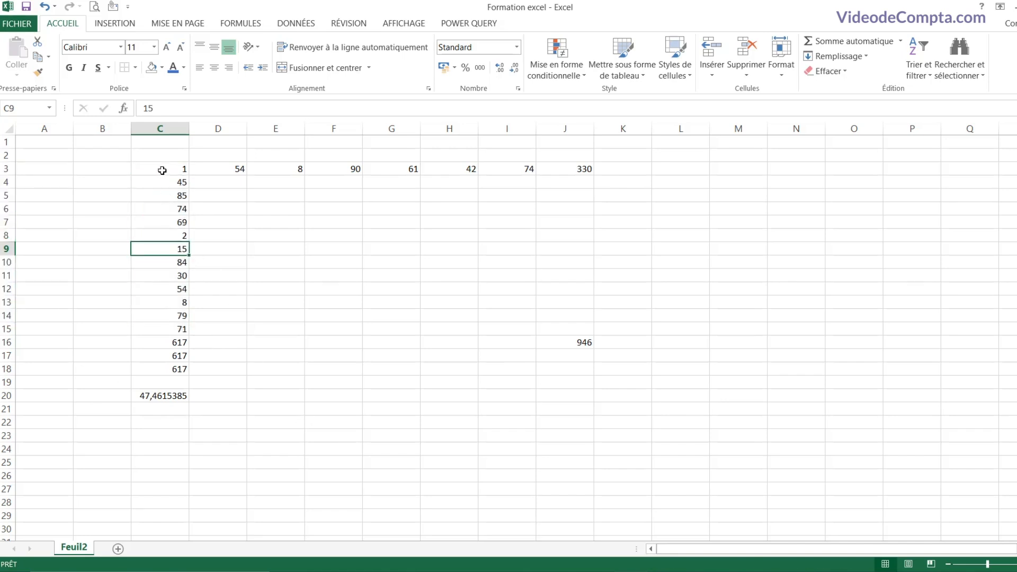
drag(159, 169, 157, 331)
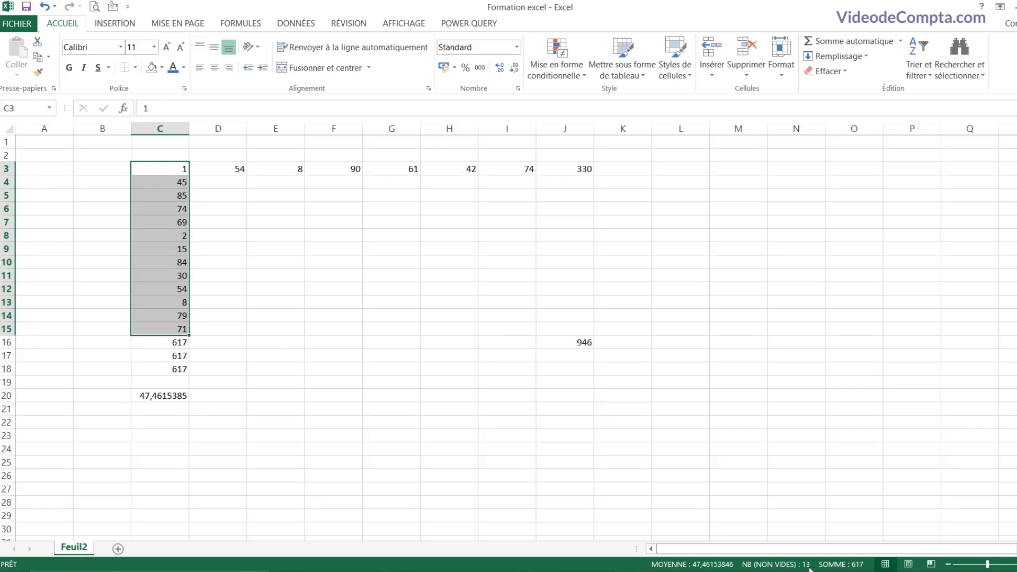
right_click(634, 569)
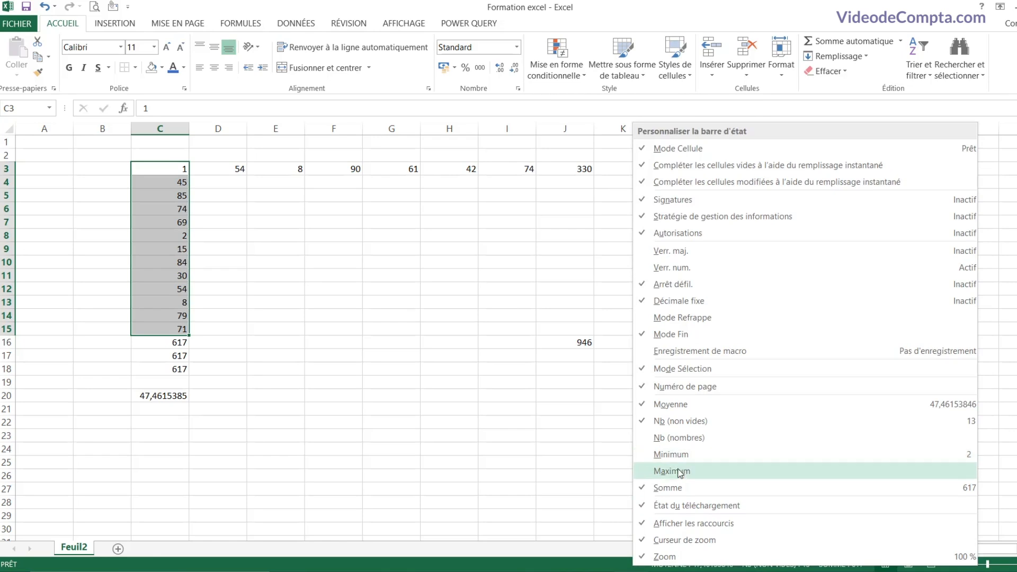
click(678, 456)
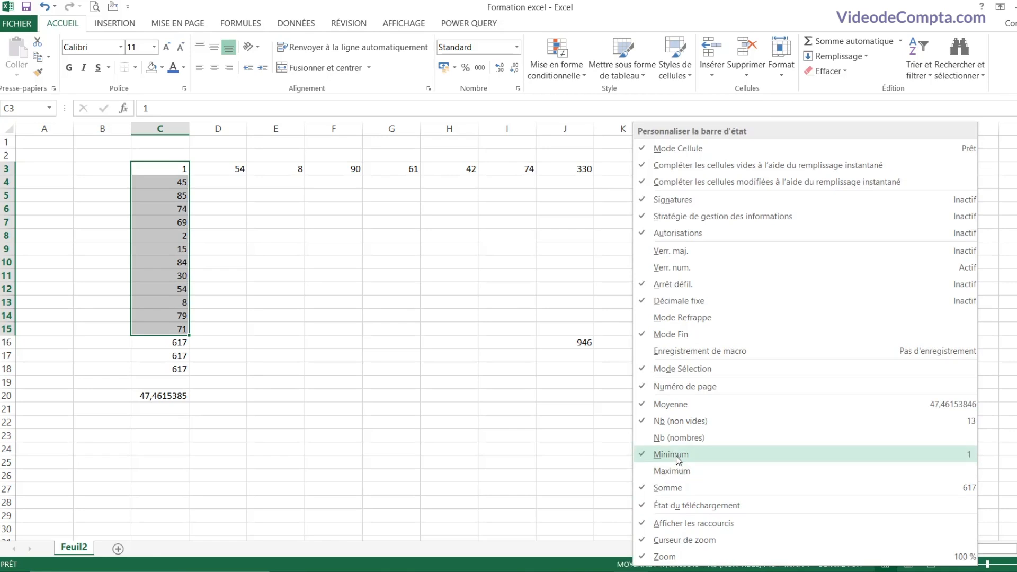
click(601, 568)
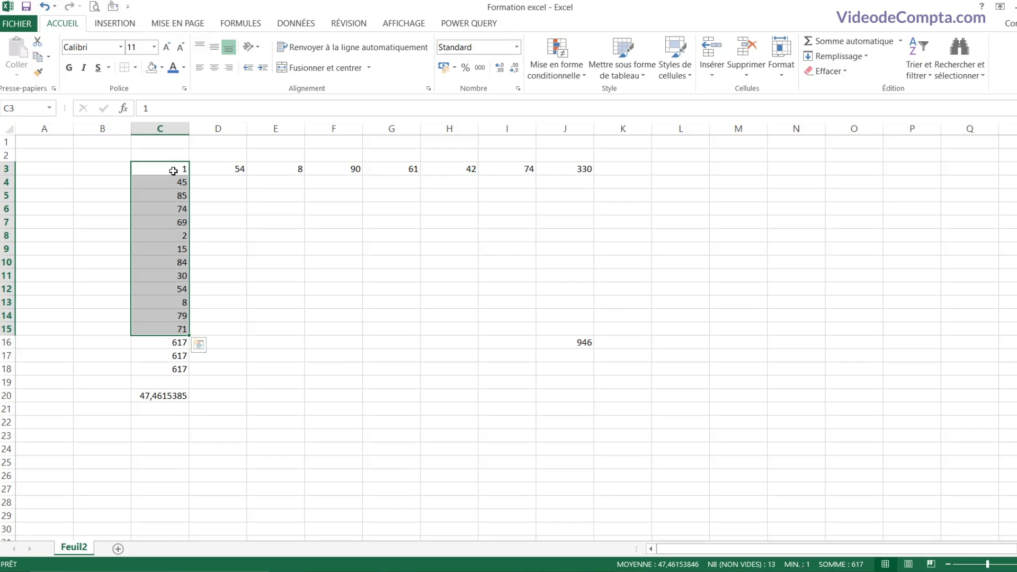
Step: Add Maximum to the status bar summary as well, showing MAX. 85
right_click(611, 568)
click(668, 471)
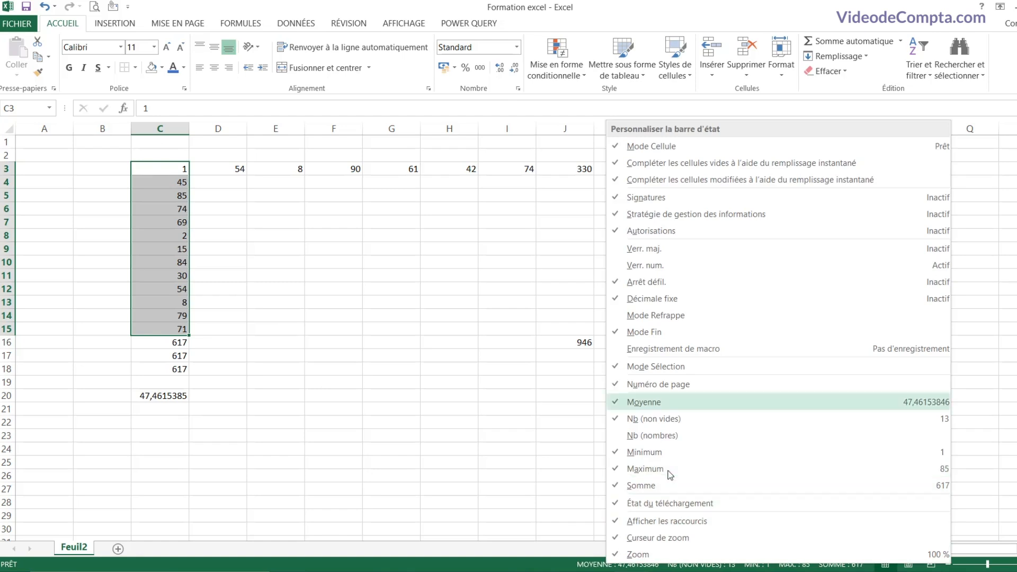
click(730, 569)
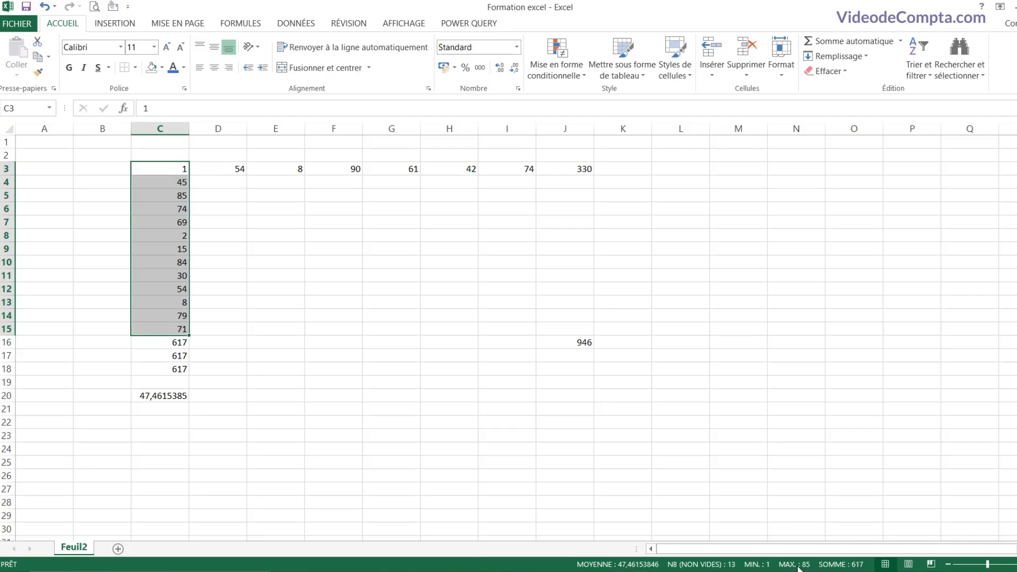
click(166, 424)
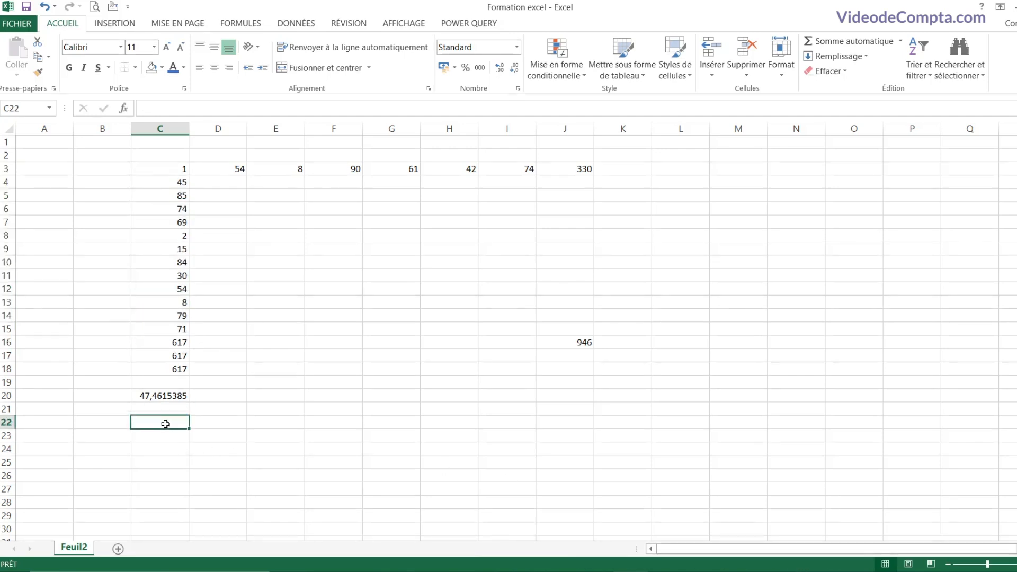
Step: Enter =MAX(C3:C15) in C22, returning 85
text(=)
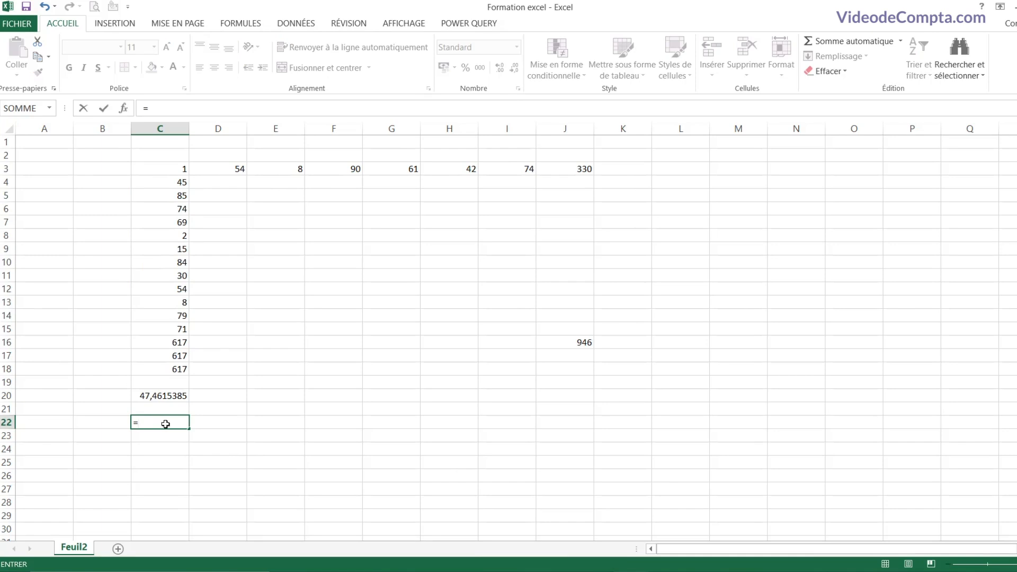
text(ma)
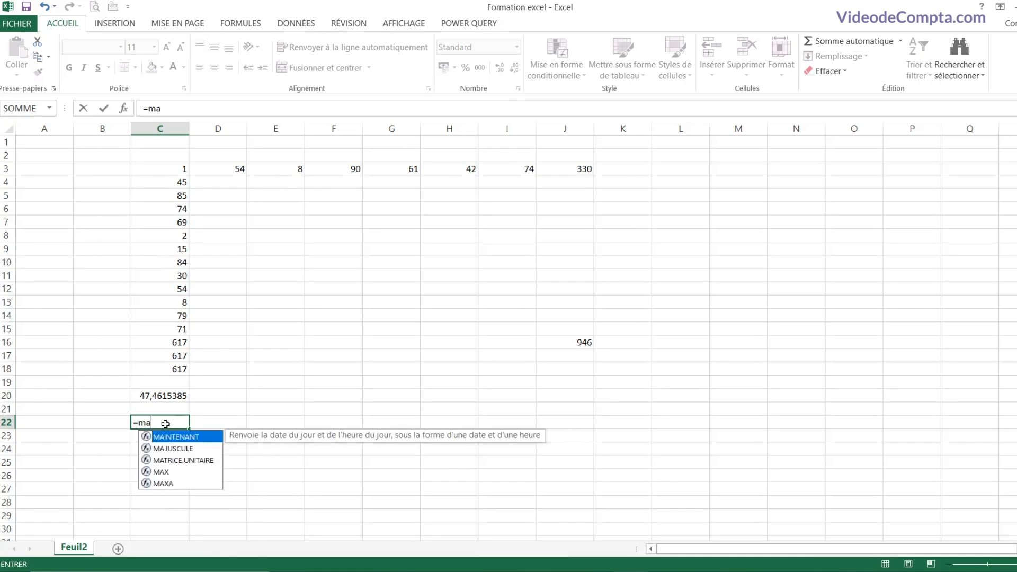
double_click(162, 471)
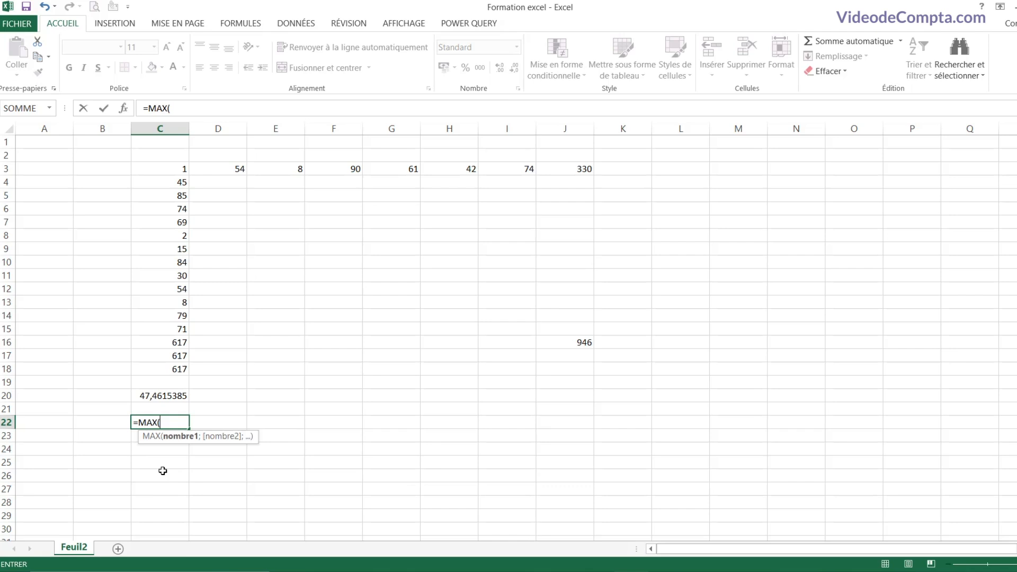
drag(166, 168, 170, 330)
text())
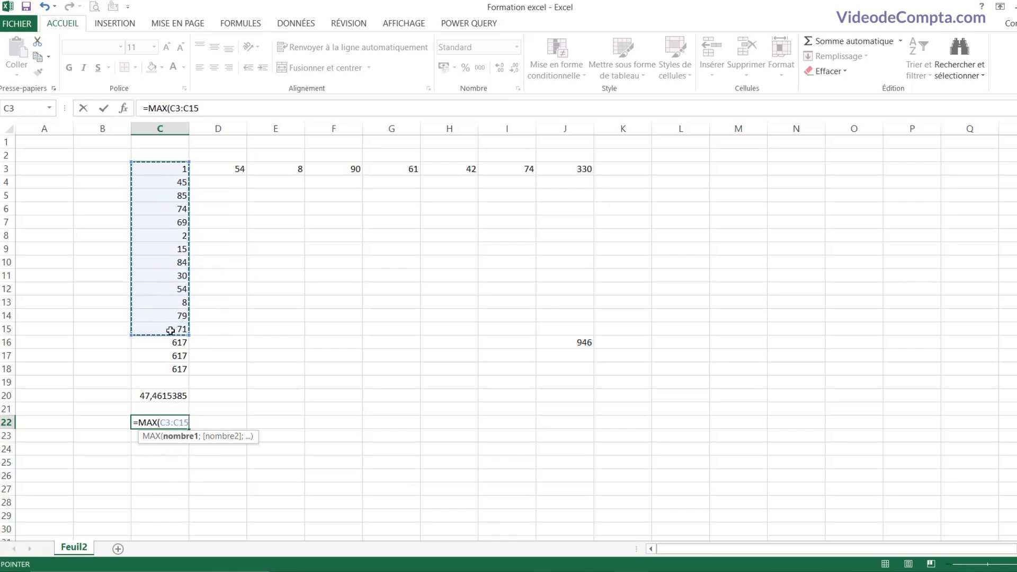
key(Return)
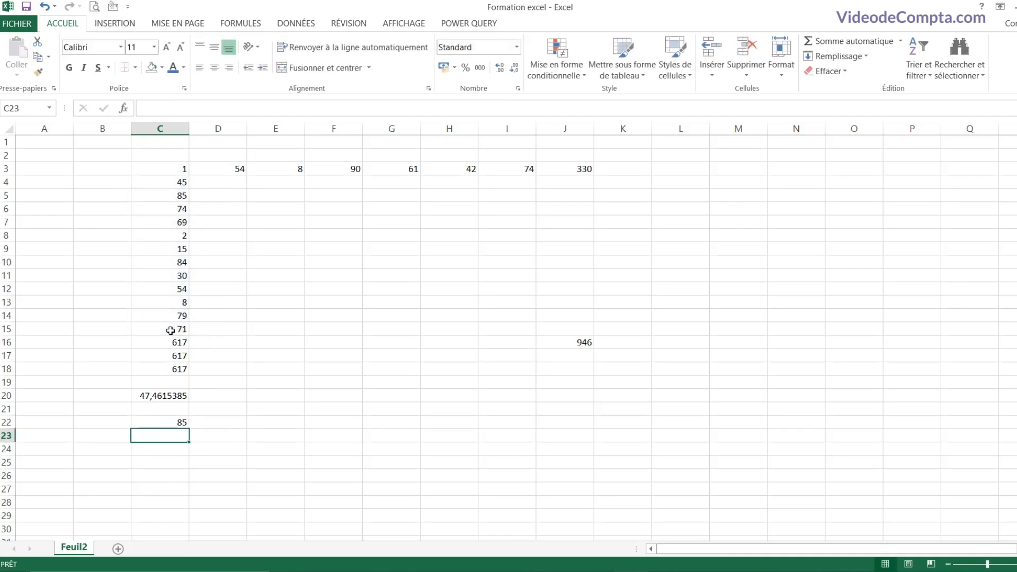
Step: Enter =MIN(C3:C15) in C23, returning 1
text(=mi)
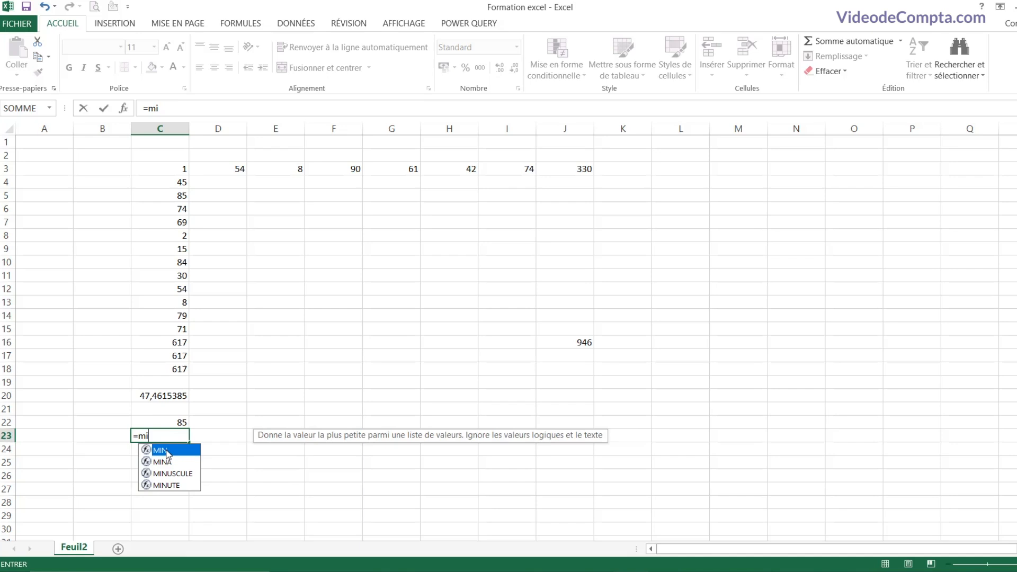
double_click(167, 450)
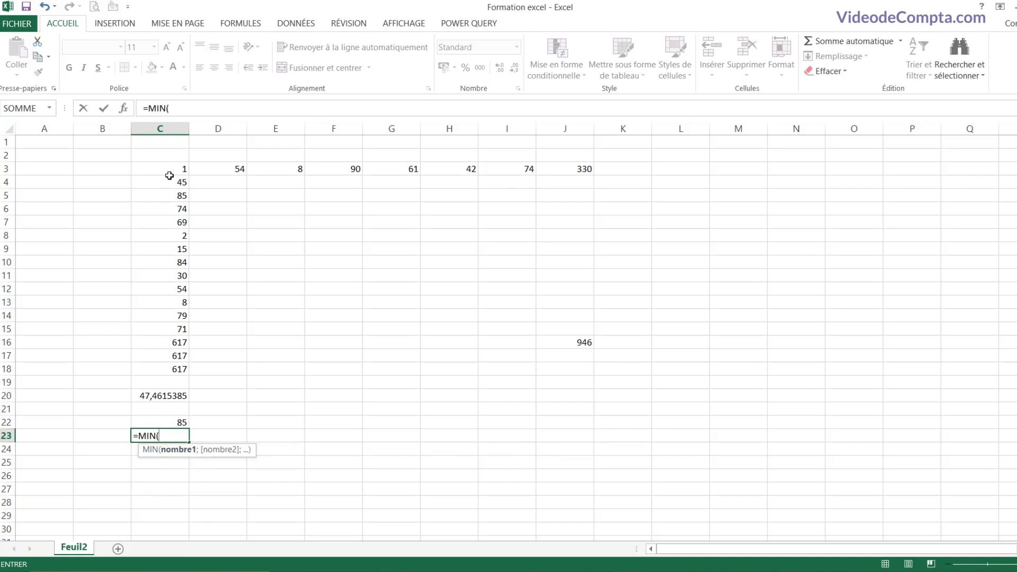
drag(167, 171, 166, 329)
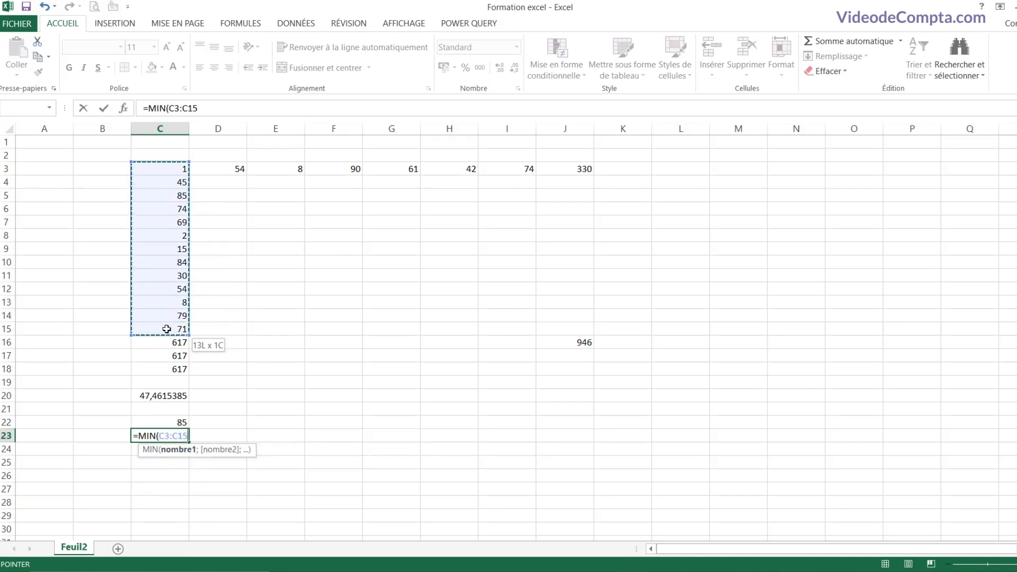
text())
key(Return)
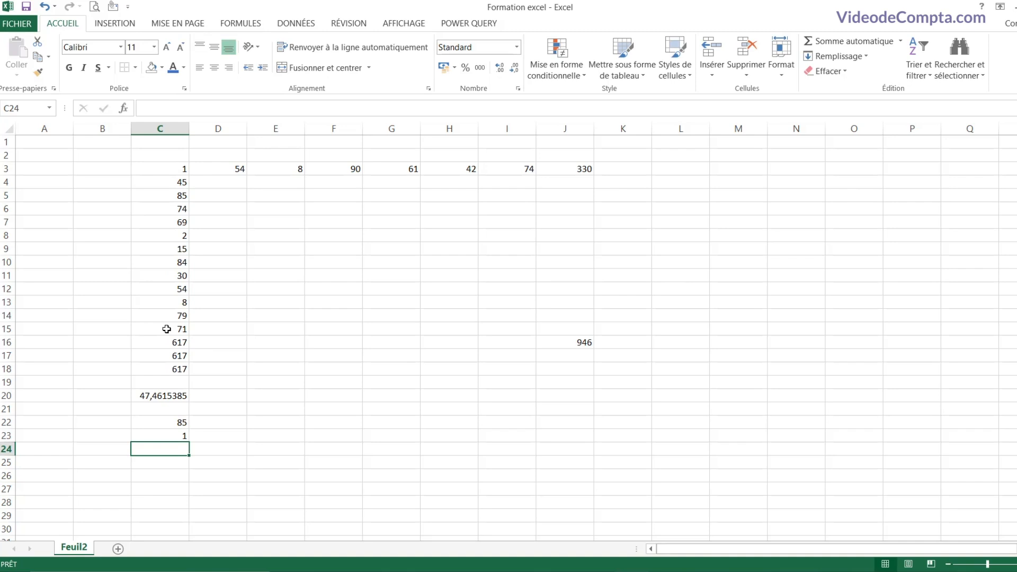
text(=nb)
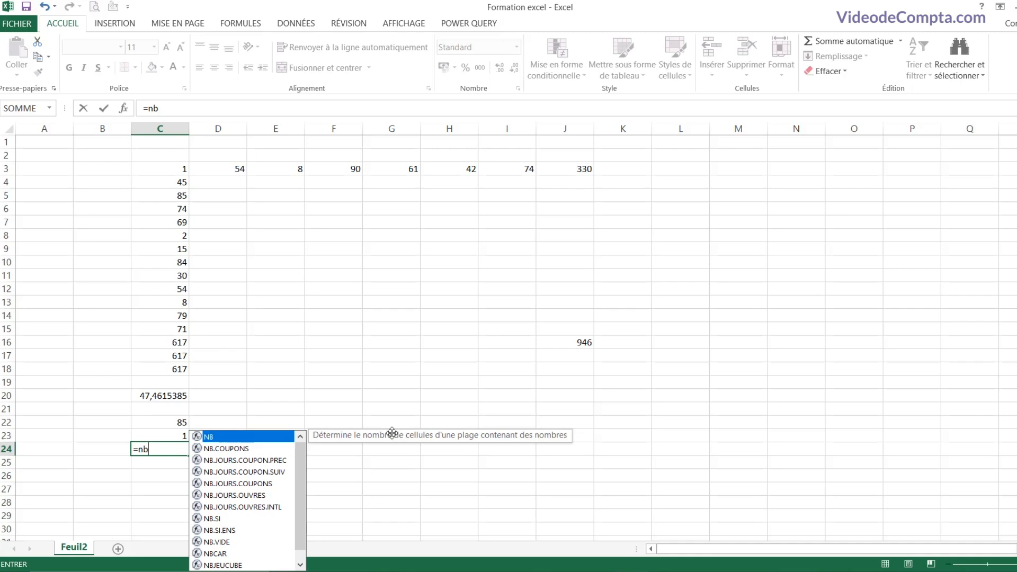
Step: Complete =NB(C3:C18) in C24, counting 16 numeric cells
double_click(227, 438)
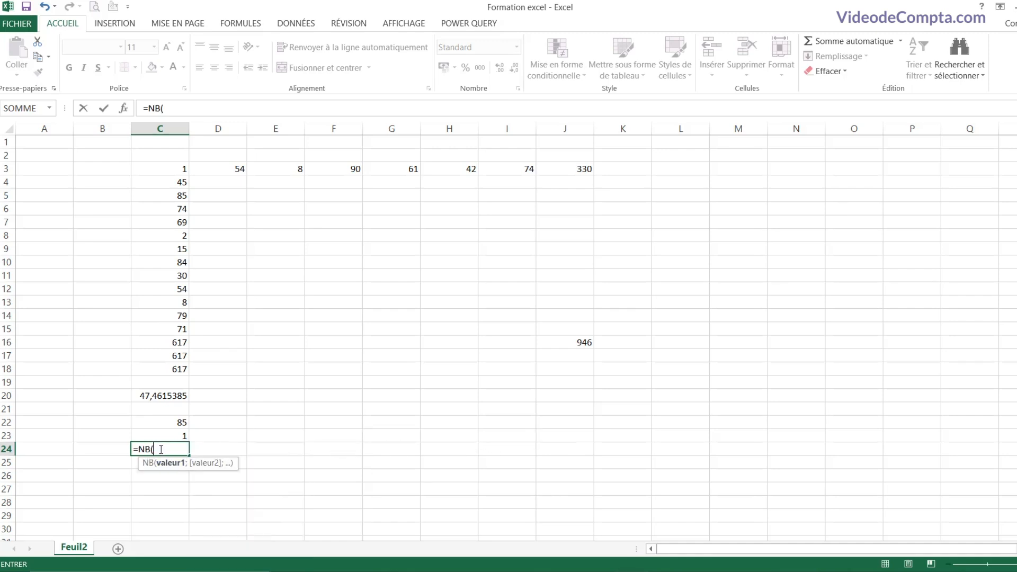
drag(164, 169, 162, 368)
text())
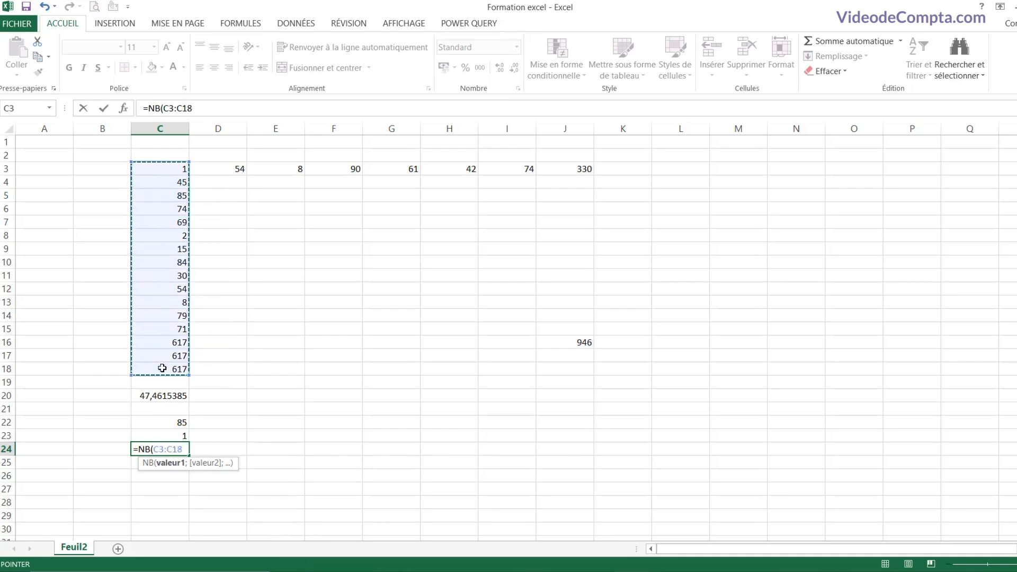
key(Return)
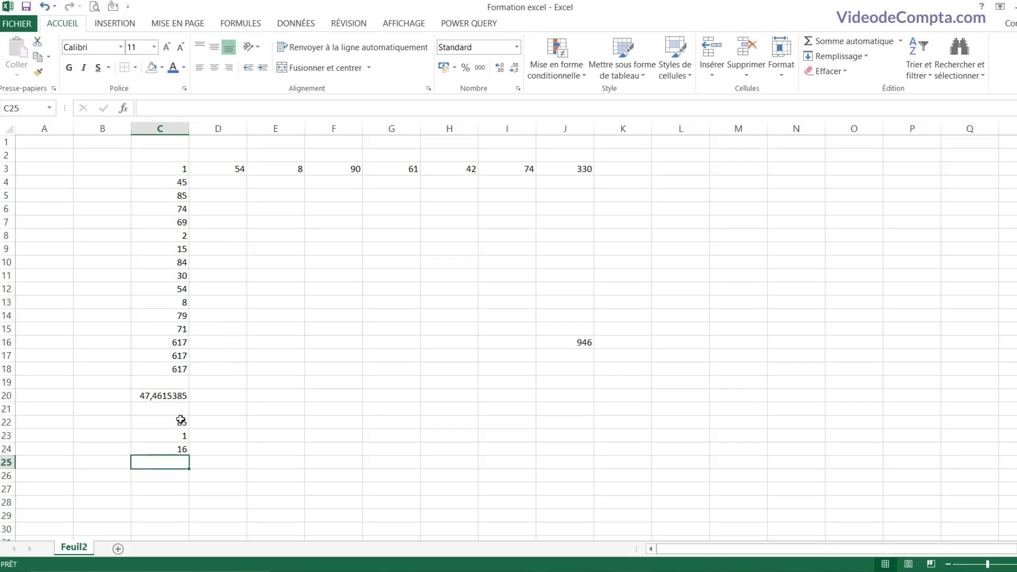
Step: Select C3:C18 and remove Minimum from the status bar summary figures
drag(164, 169, 165, 369)
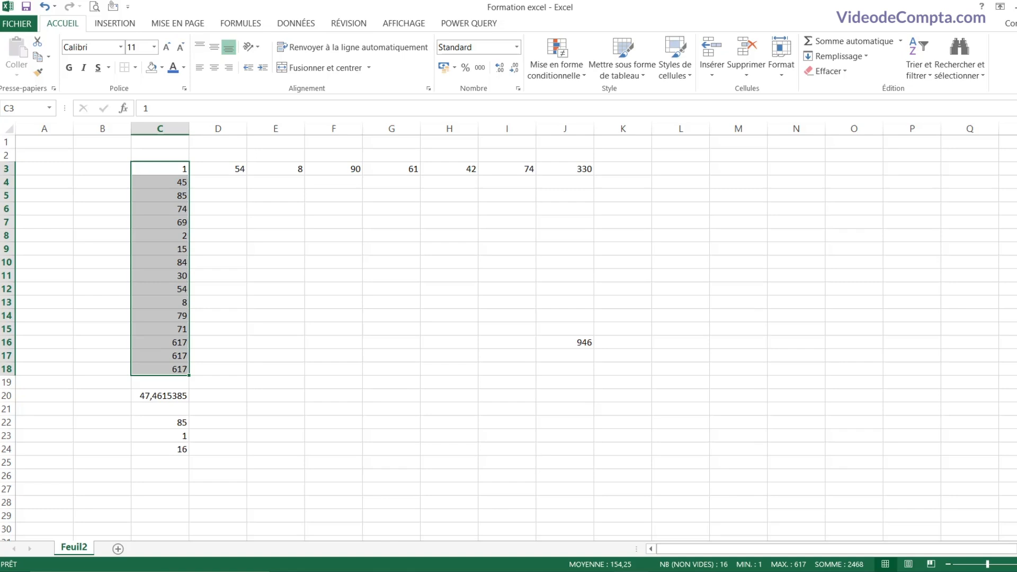
right_click(553, 566)
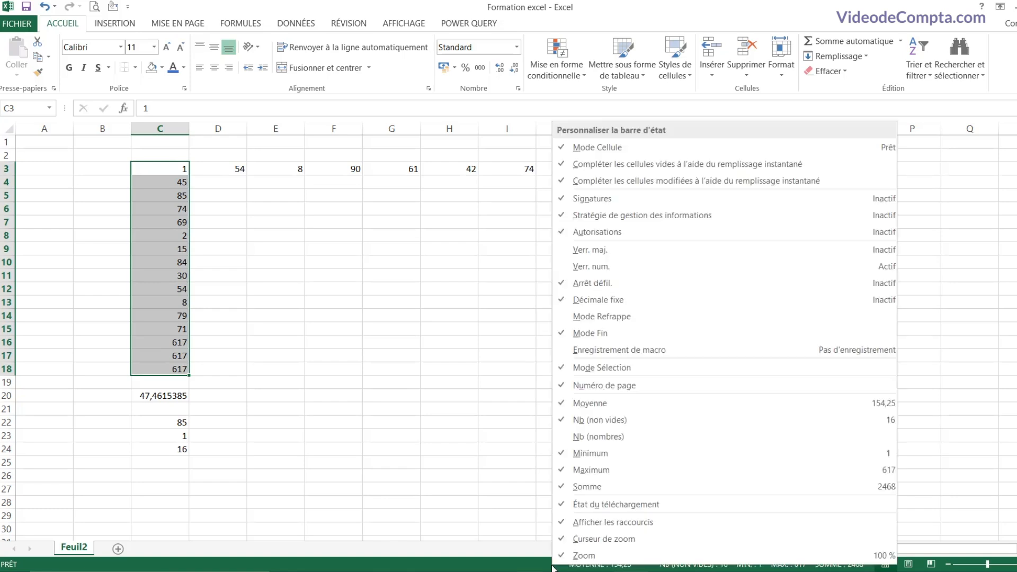
click(594, 455)
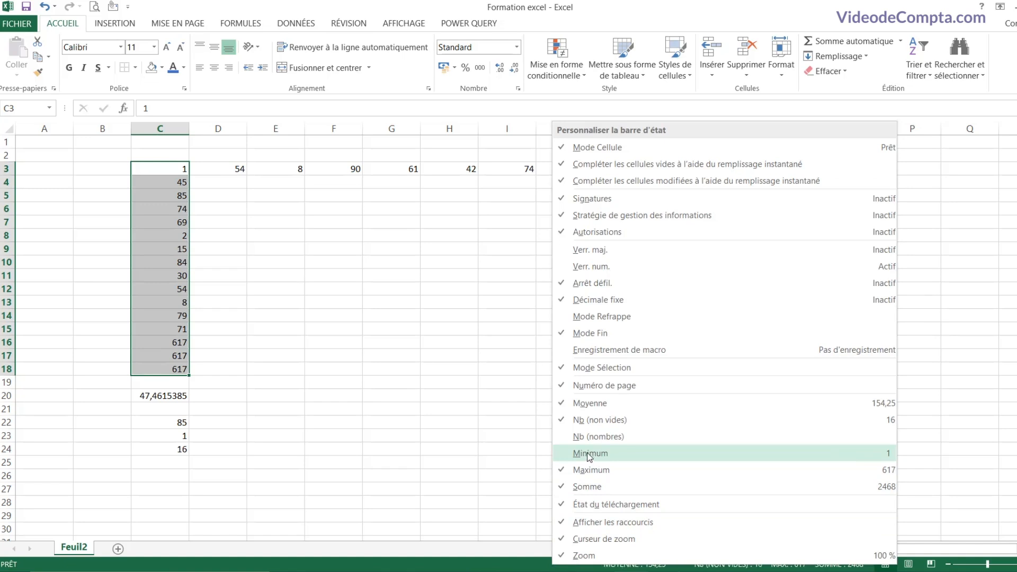
click(541, 519)
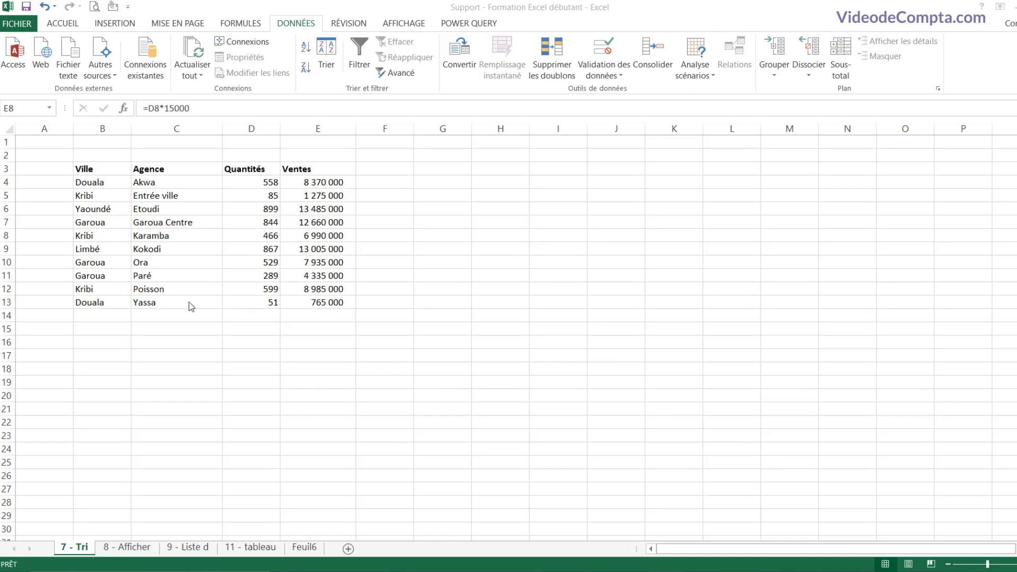
click(112, 239)
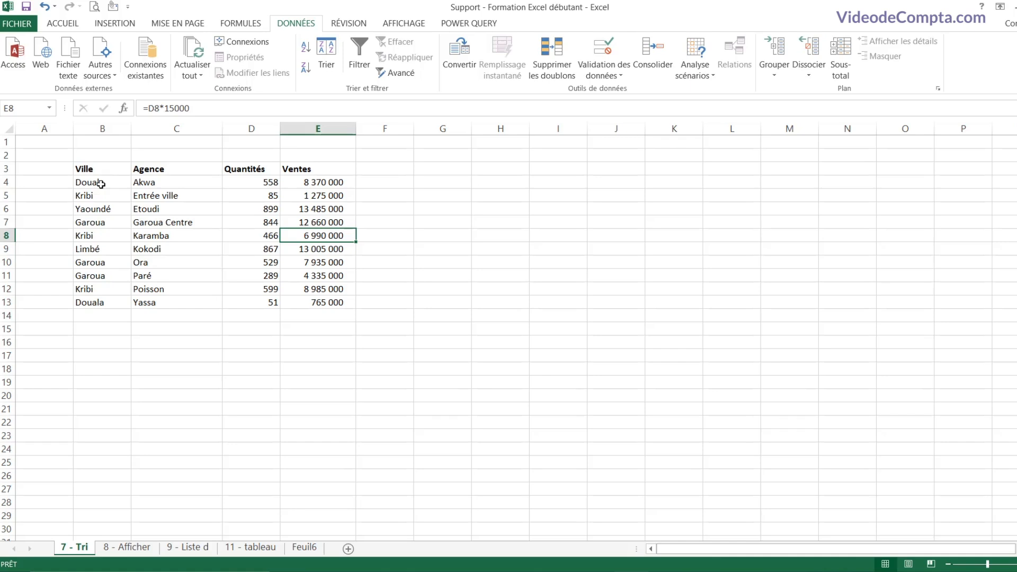
drag(104, 173, 122, 236)
drag(167, 172, 175, 237)
drag(246, 168, 250, 249)
drag(297, 169, 306, 227)
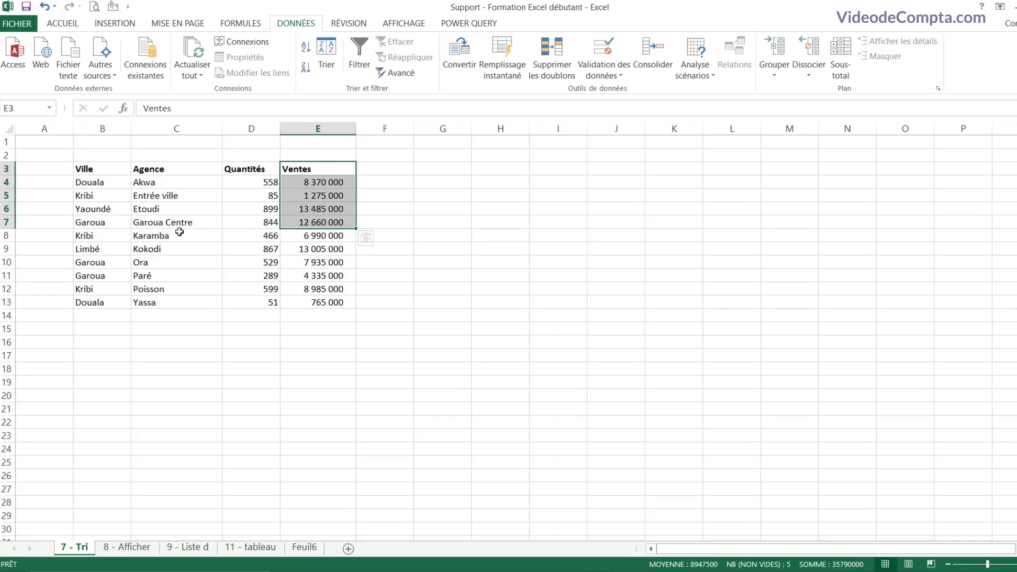
click(110, 225)
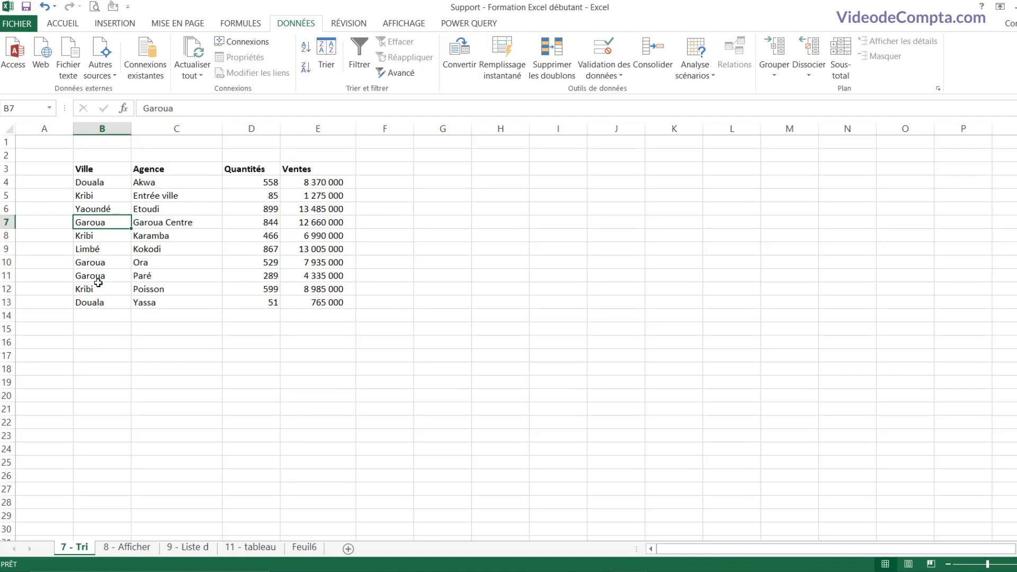
click(102, 235)
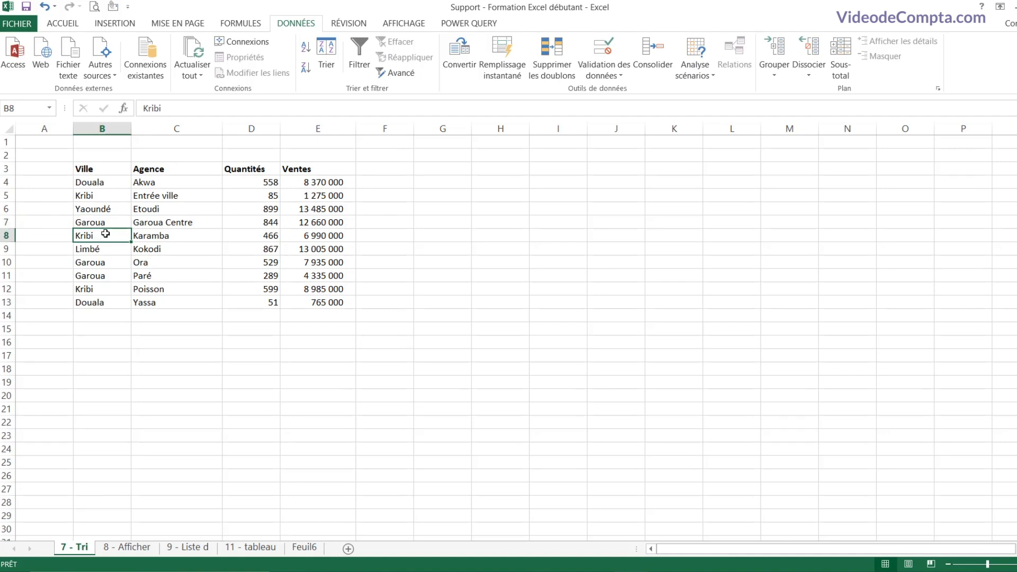
right_click(106, 234)
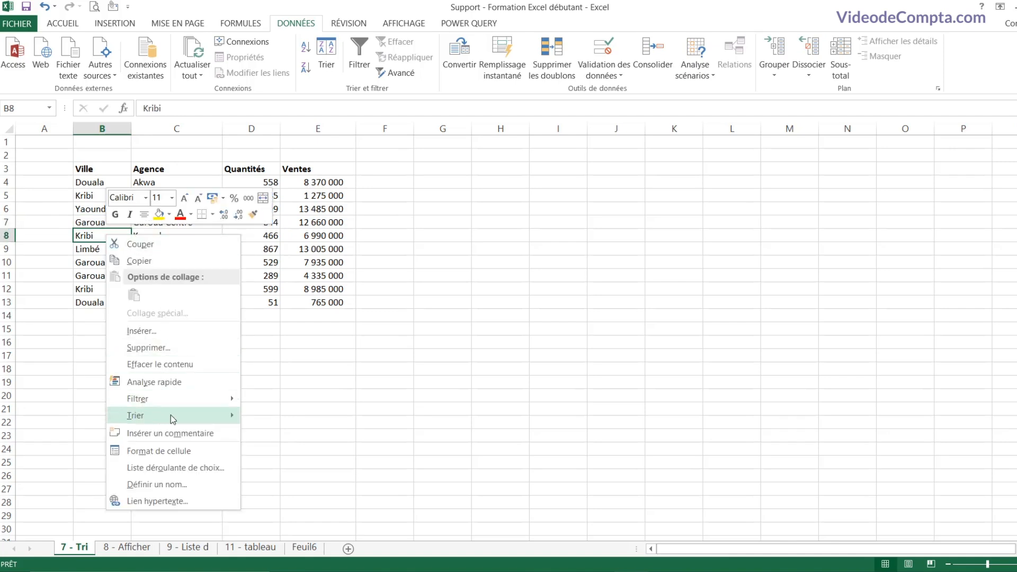
mouse_move(192, 416)
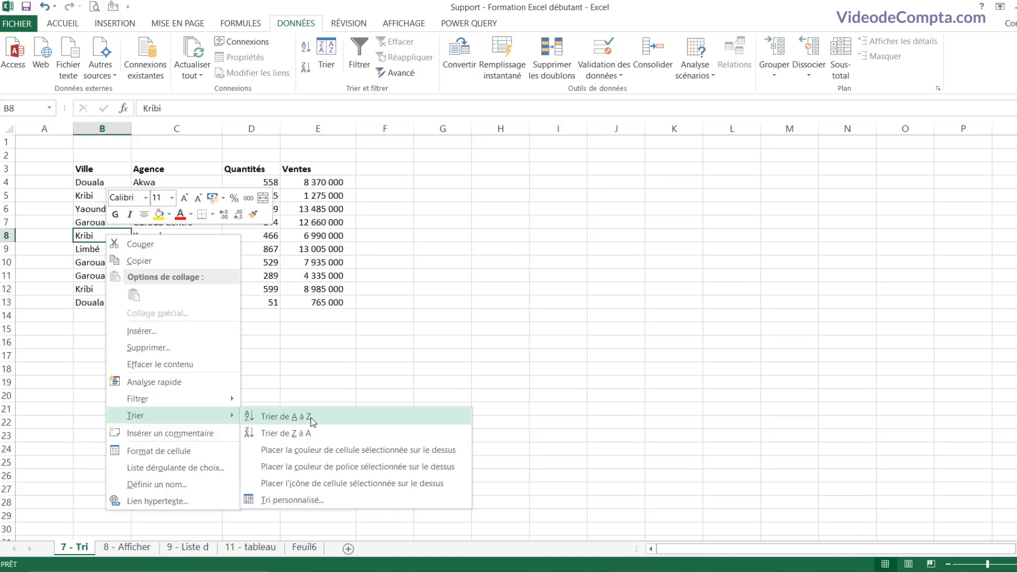
click(310, 417)
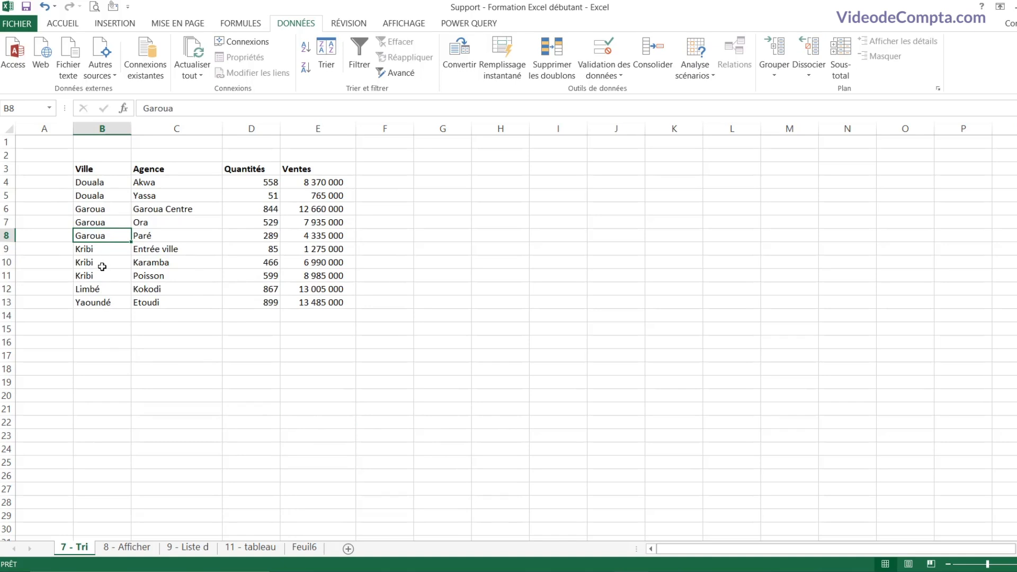
click(45, 8)
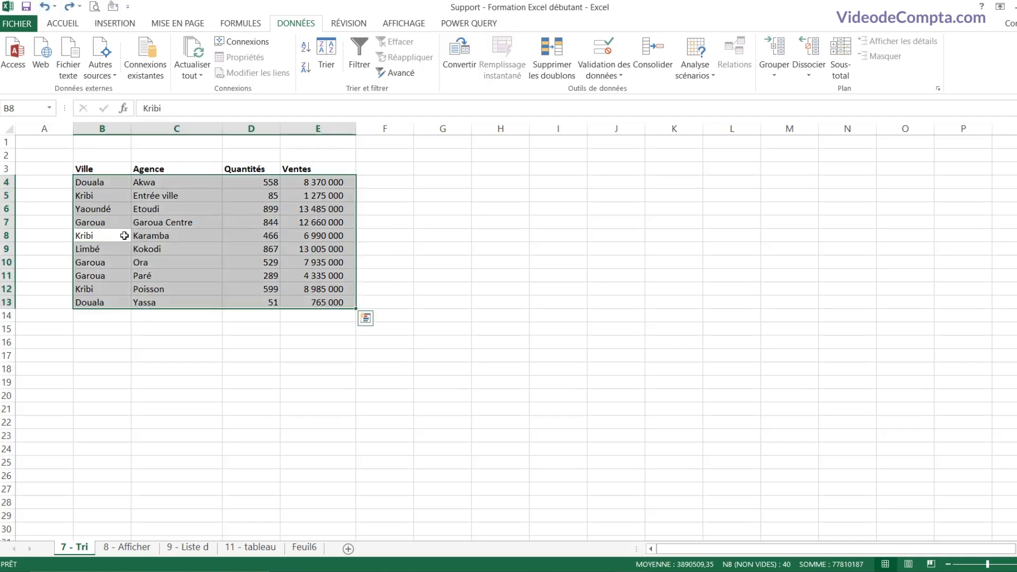
click(118, 223)
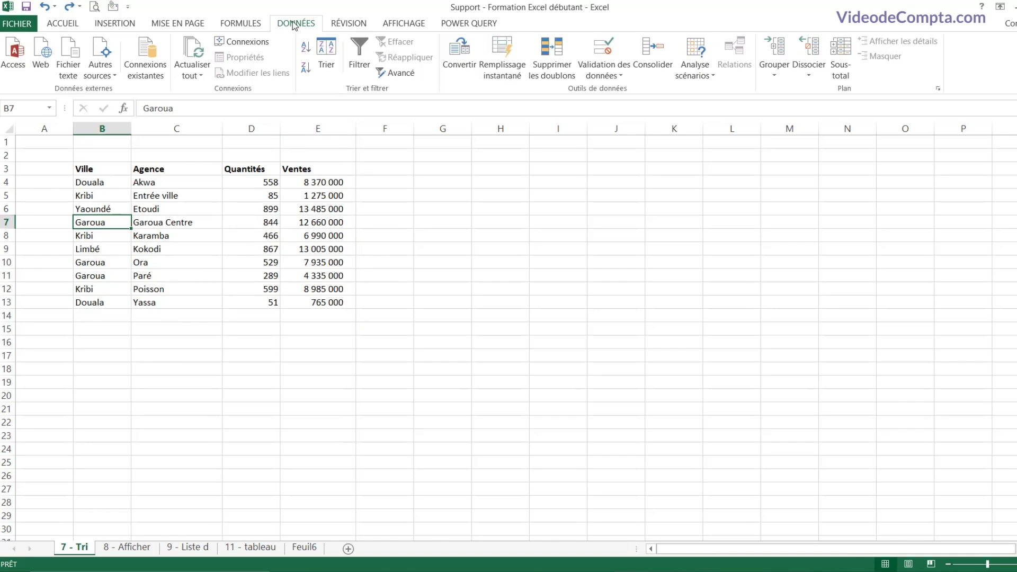
click(325, 68)
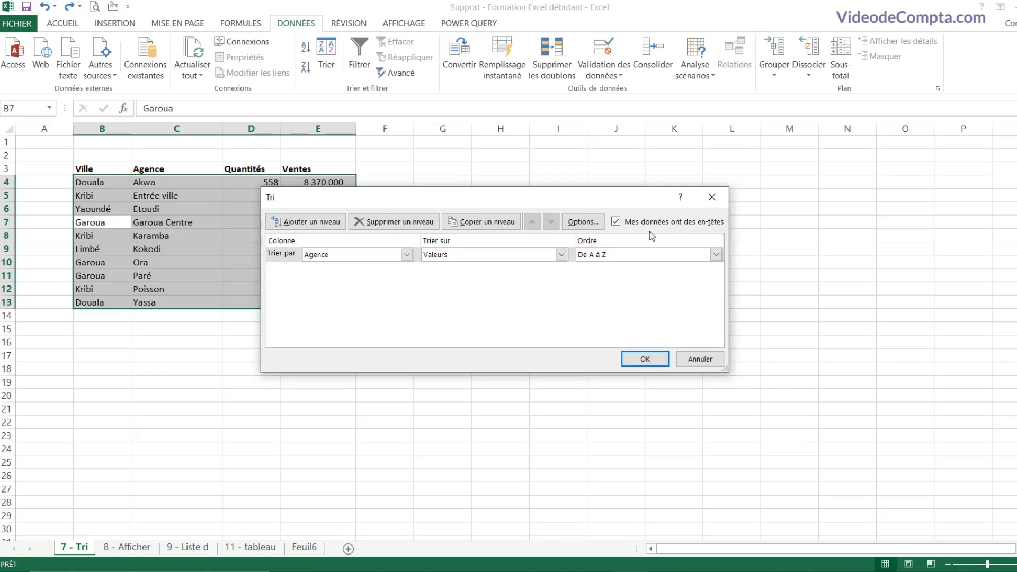
click(617, 224)
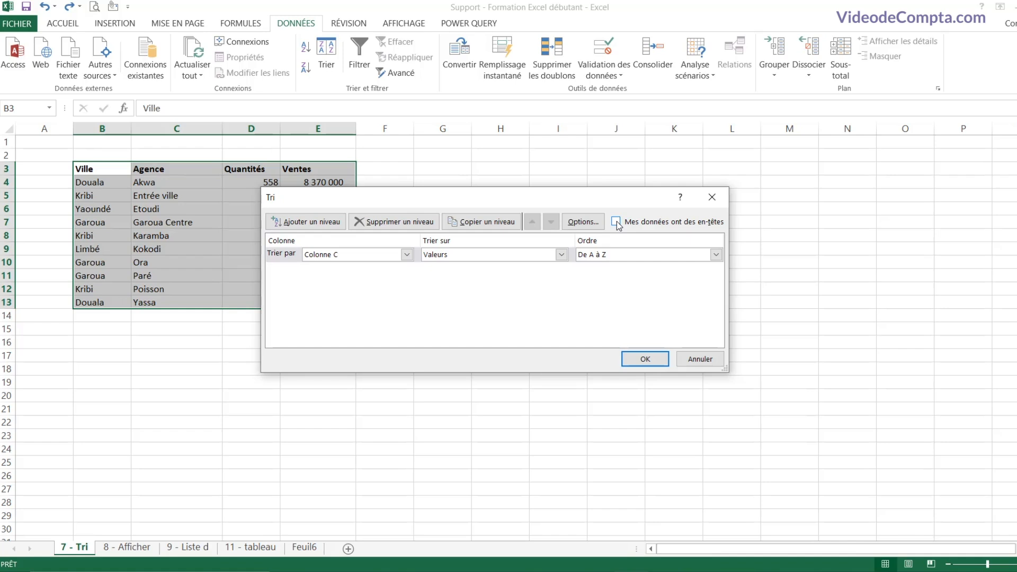
click(407, 255)
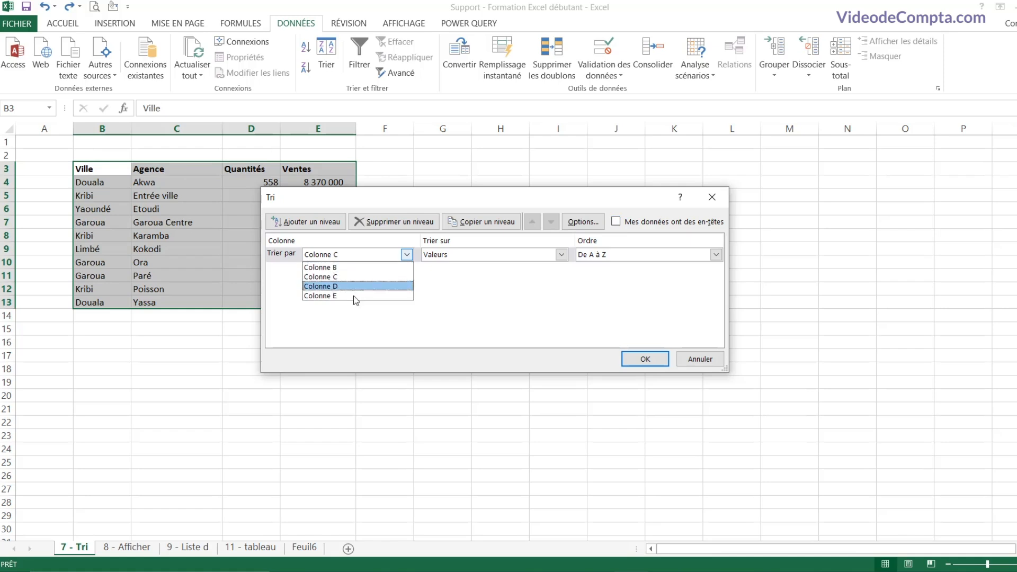
click(407, 254)
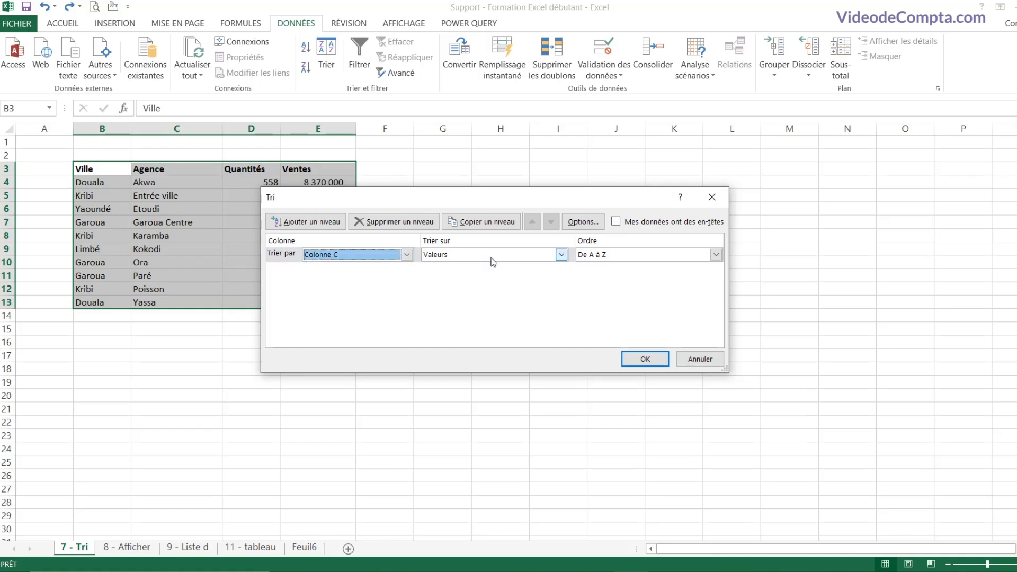
click(616, 221)
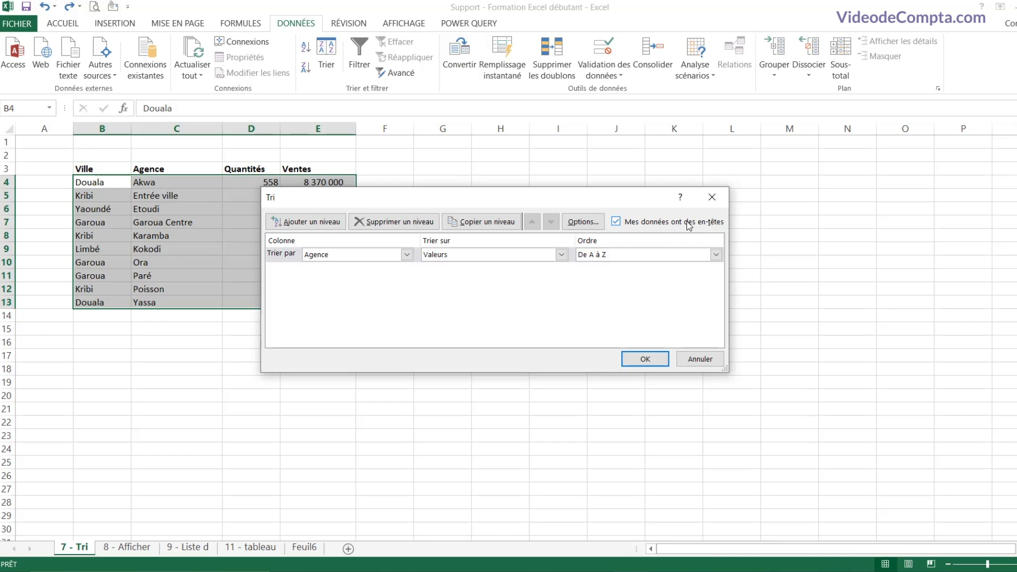
click(407, 255)
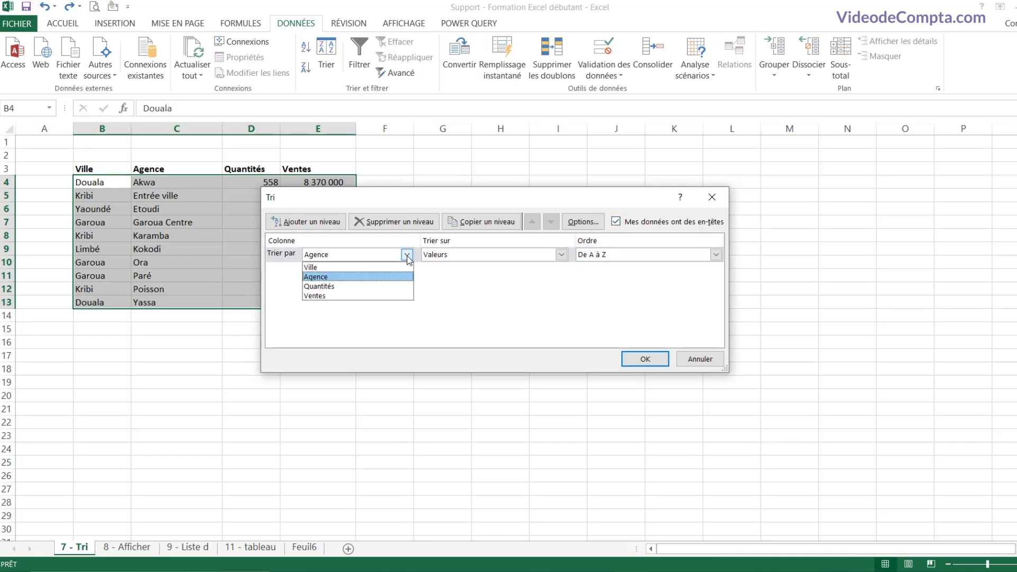
click(344, 267)
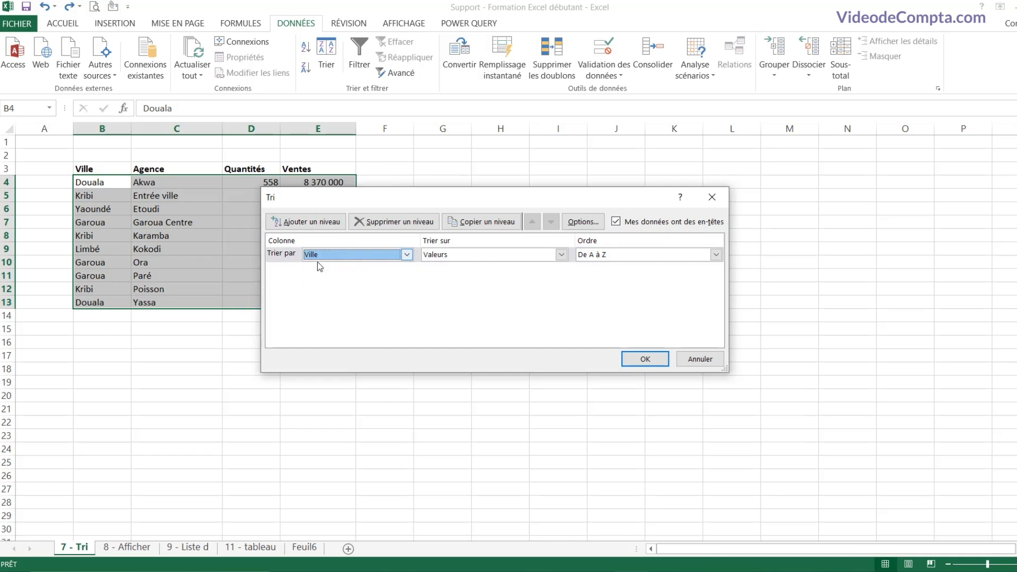
click(648, 359)
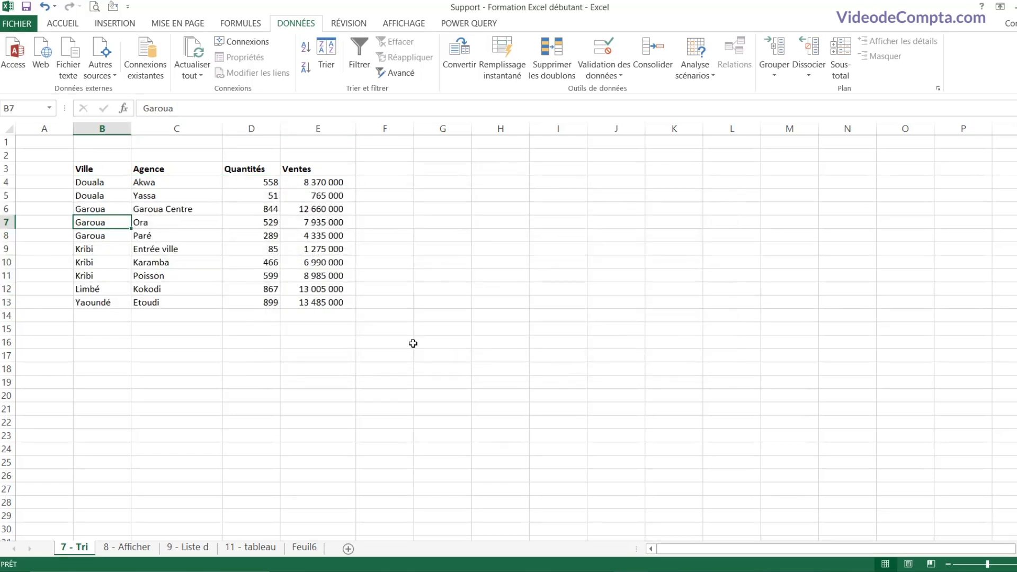
click(45, 7)
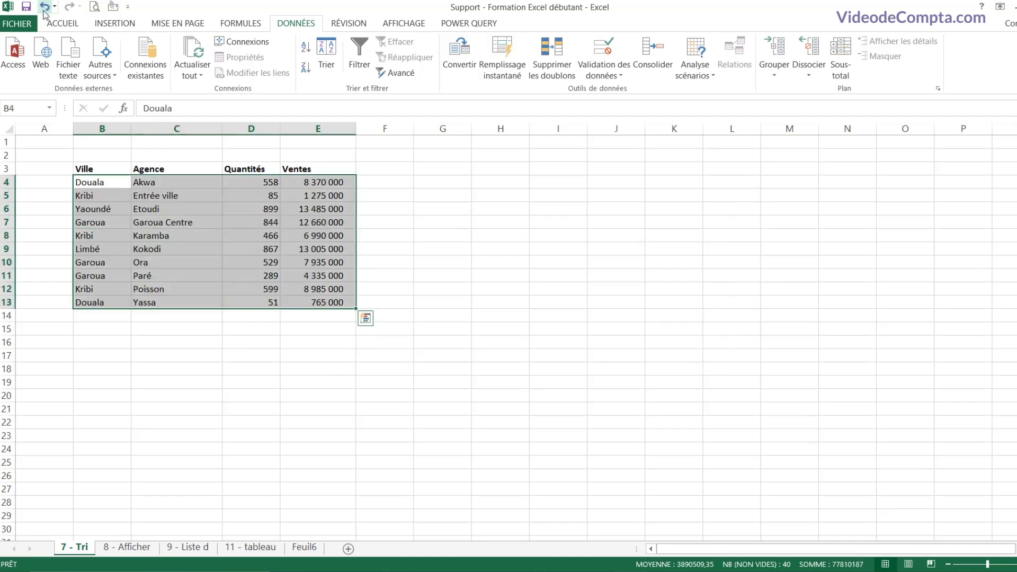
click(109, 204)
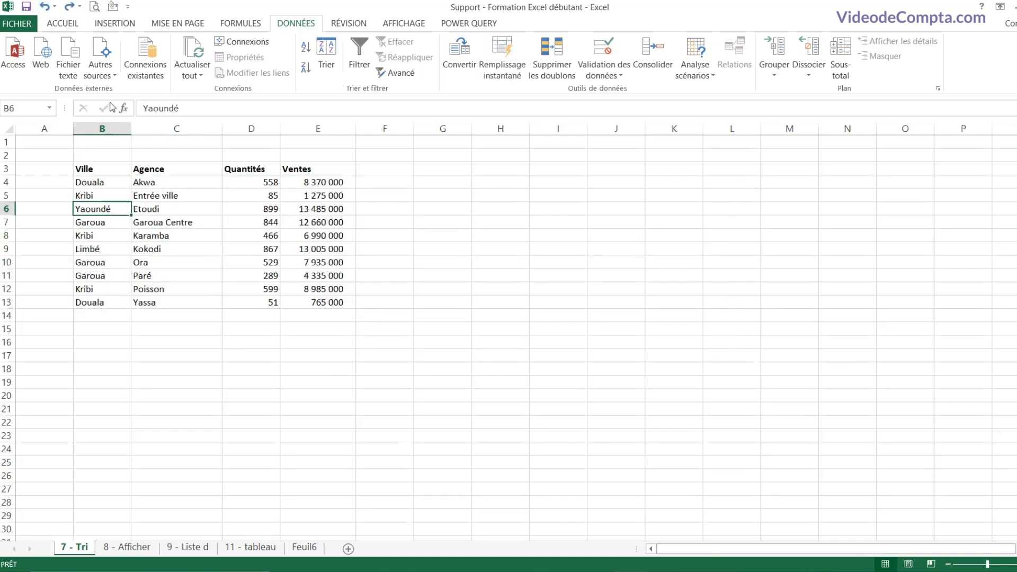
click(66, 27)
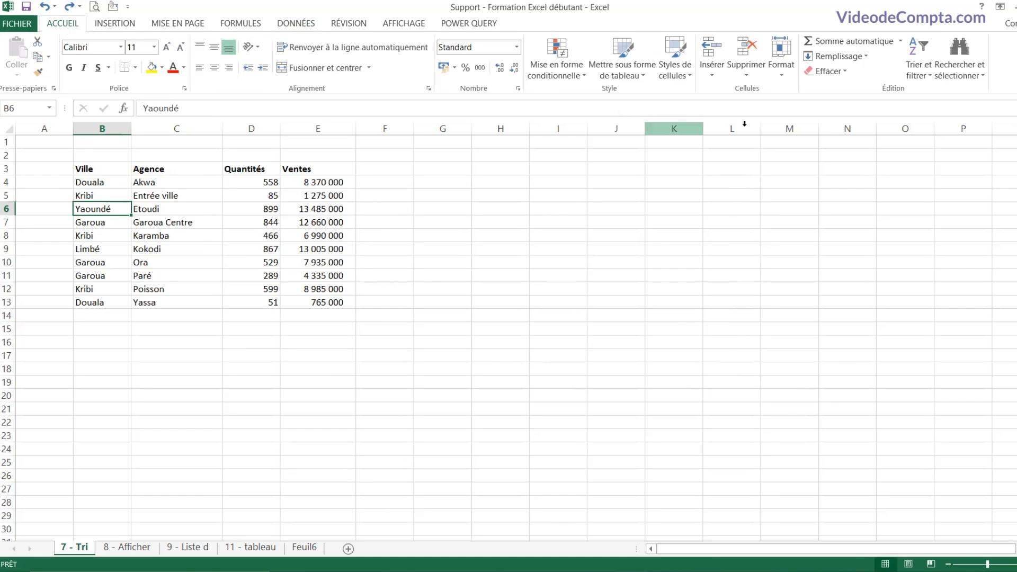
click(928, 74)
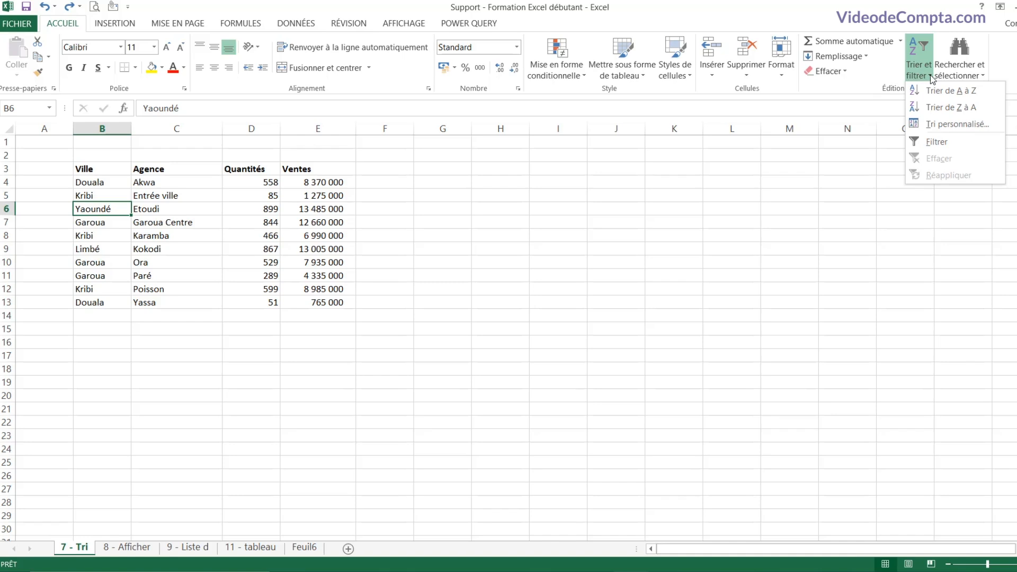
click(959, 94)
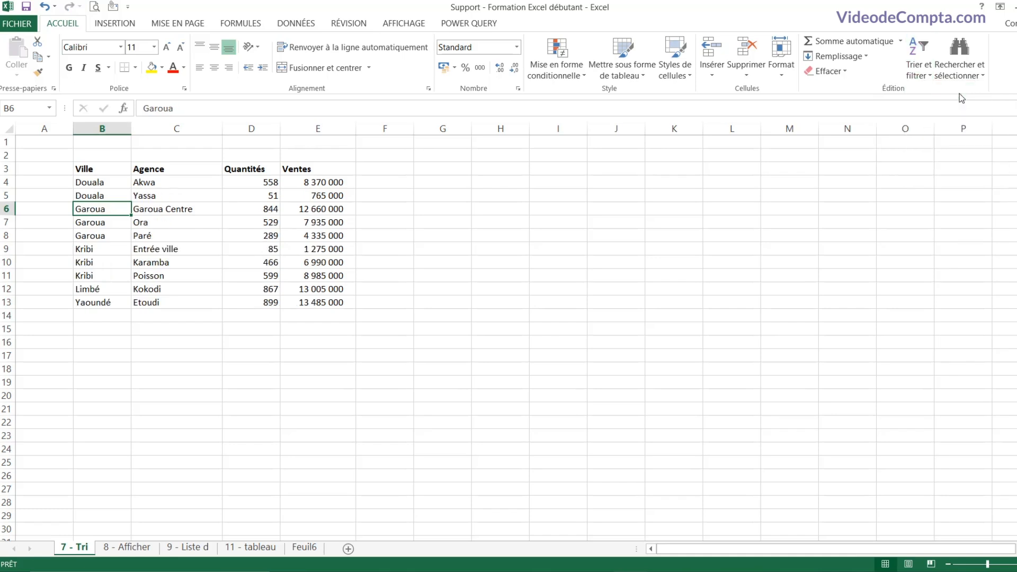
click(109, 232)
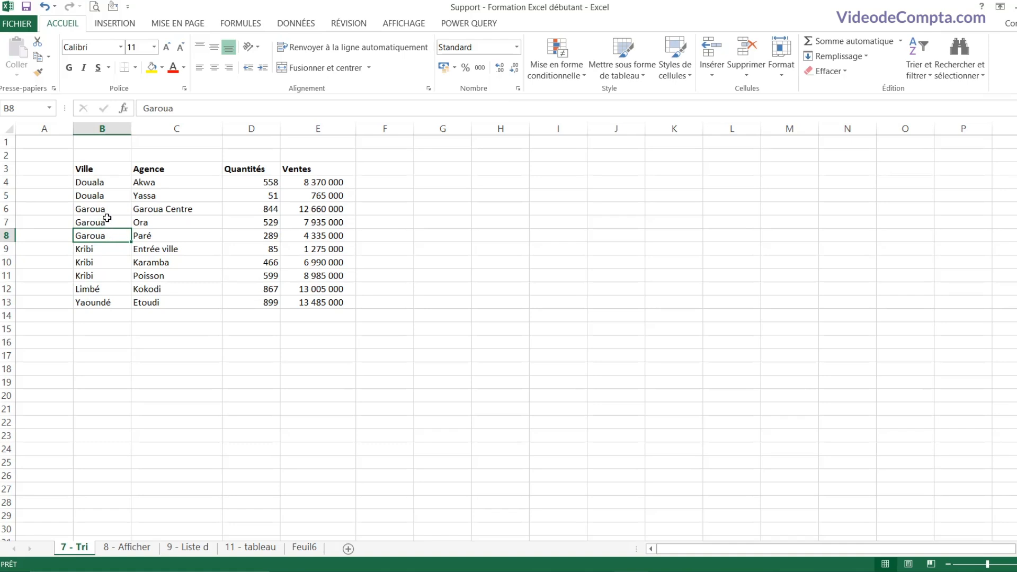
Step: Undo the earlier sort, then custom-sort the table by Ville and then by Agence
click(44, 6)
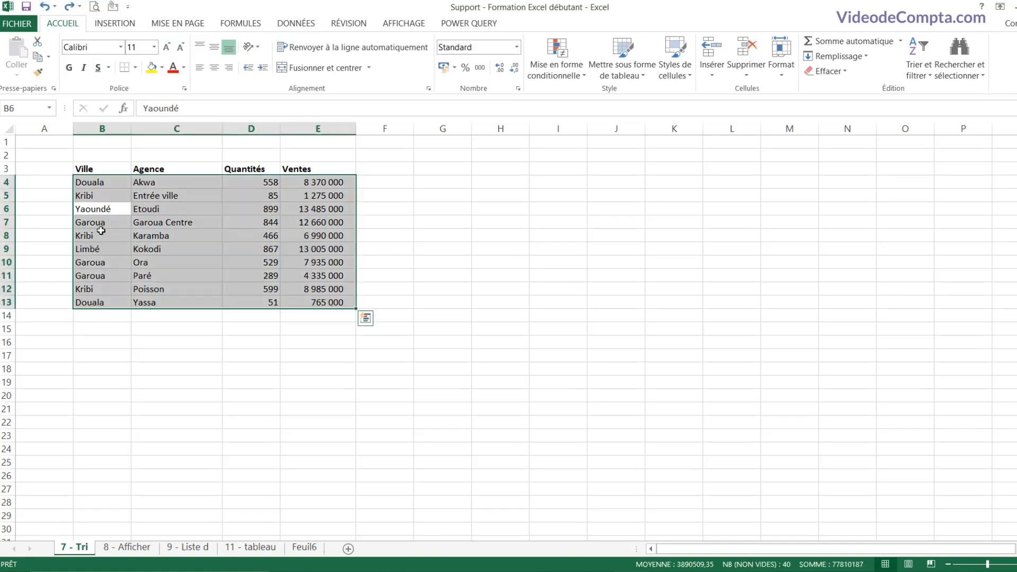
click(100, 223)
right_click(105, 209)
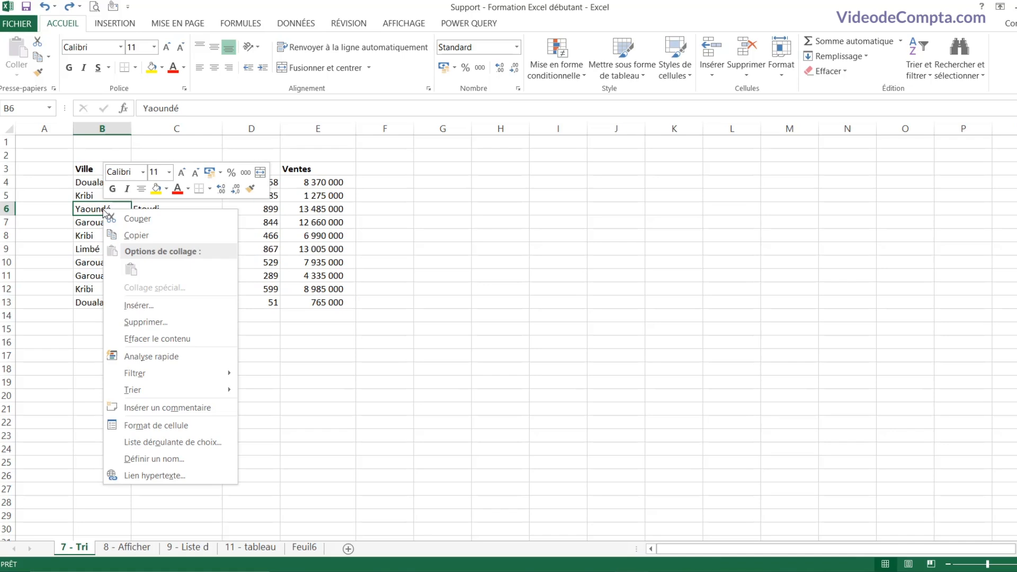
mouse_move(175, 396)
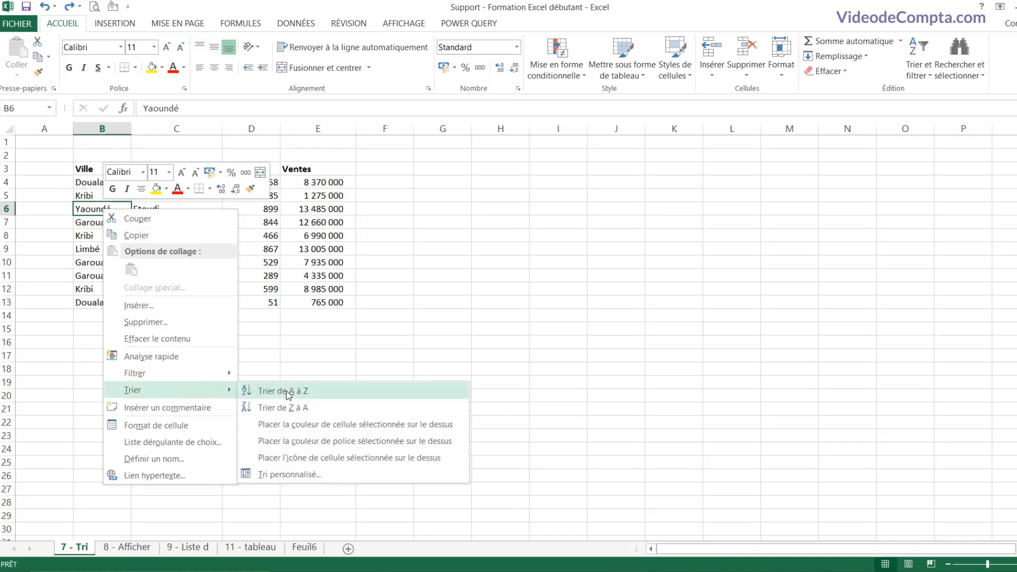
click(302, 474)
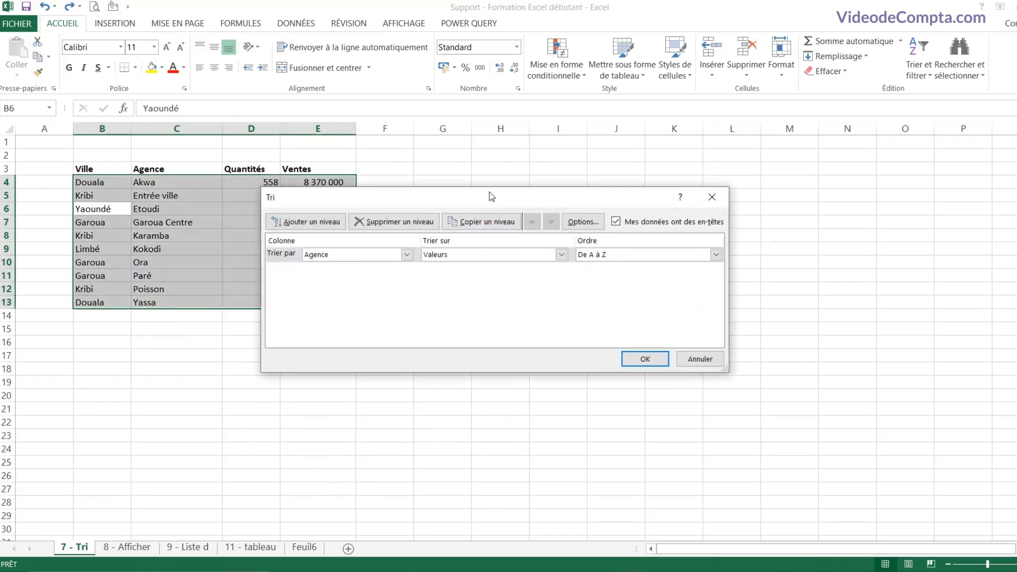
drag(489, 192, 452, 208)
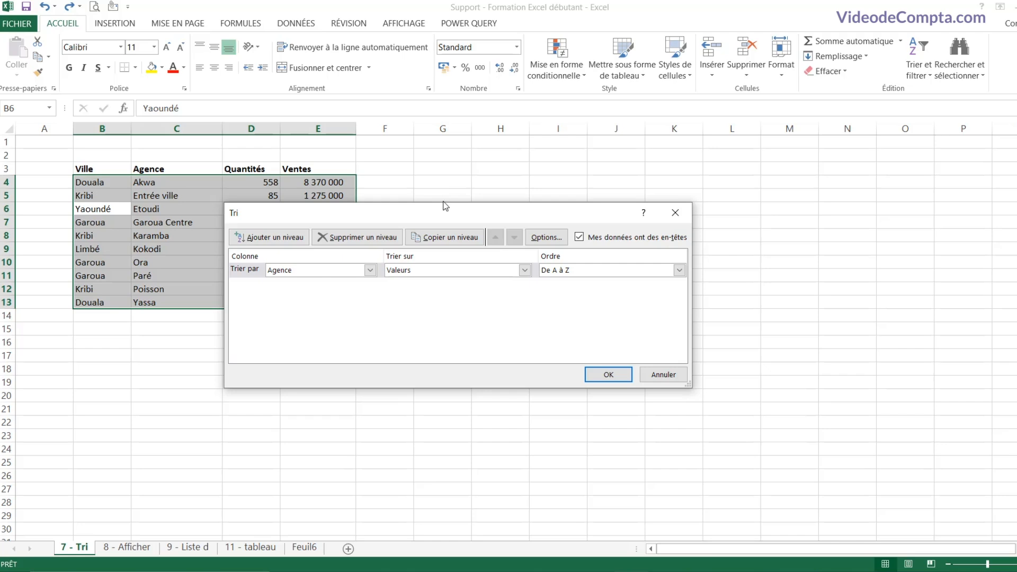
click(372, 272)
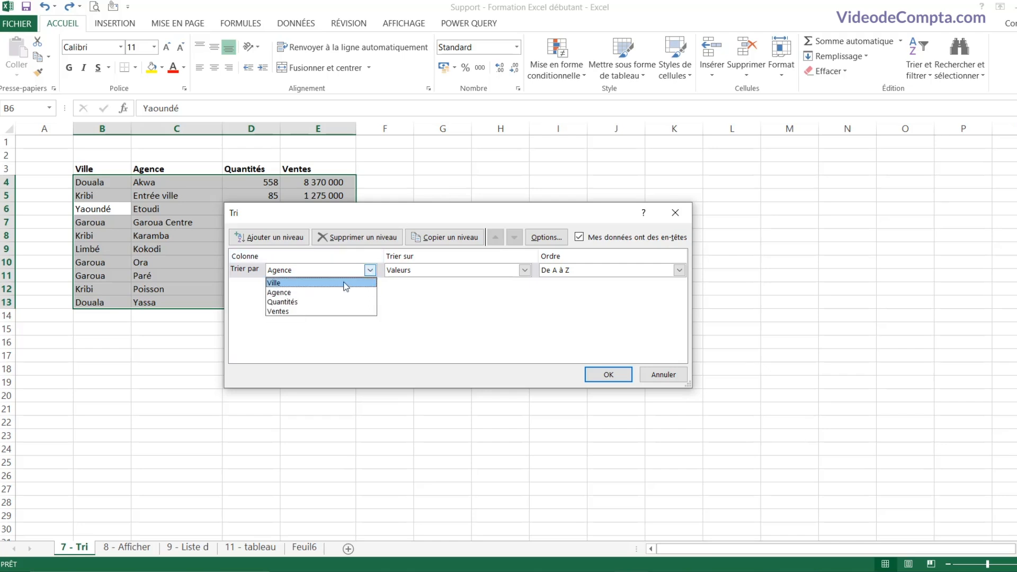
click(316, 284)
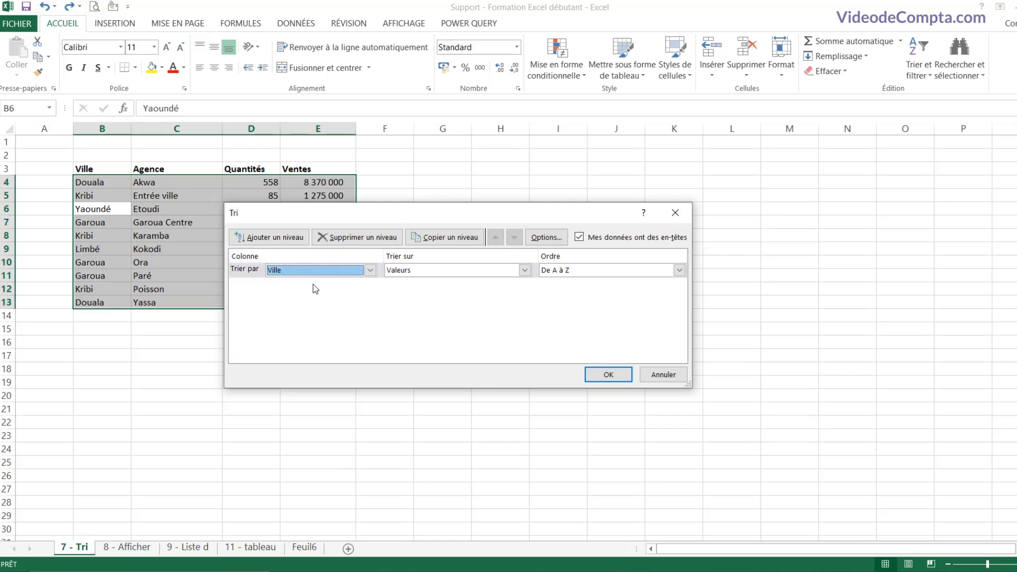
click(287, 240)
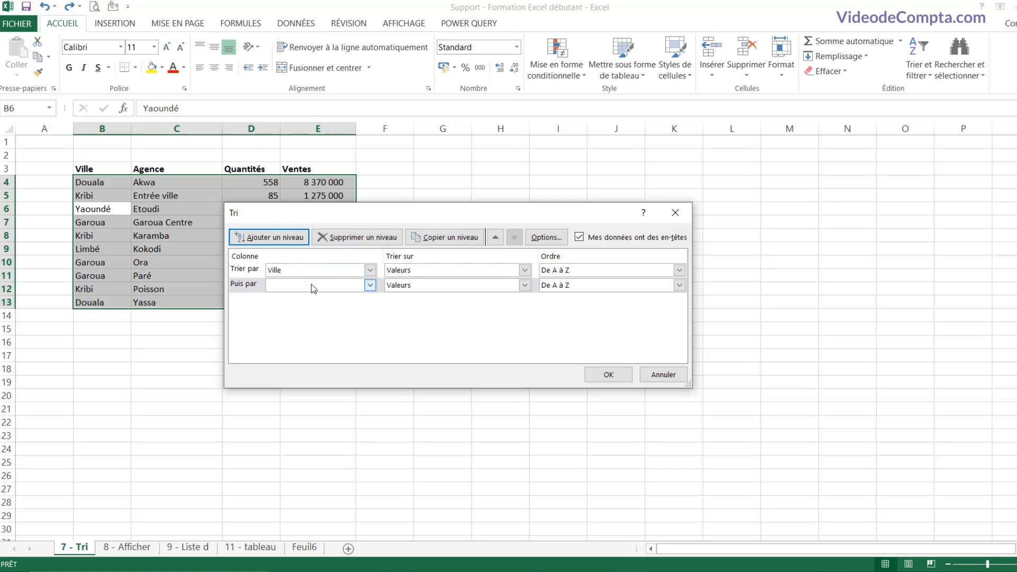
click(370, 285)
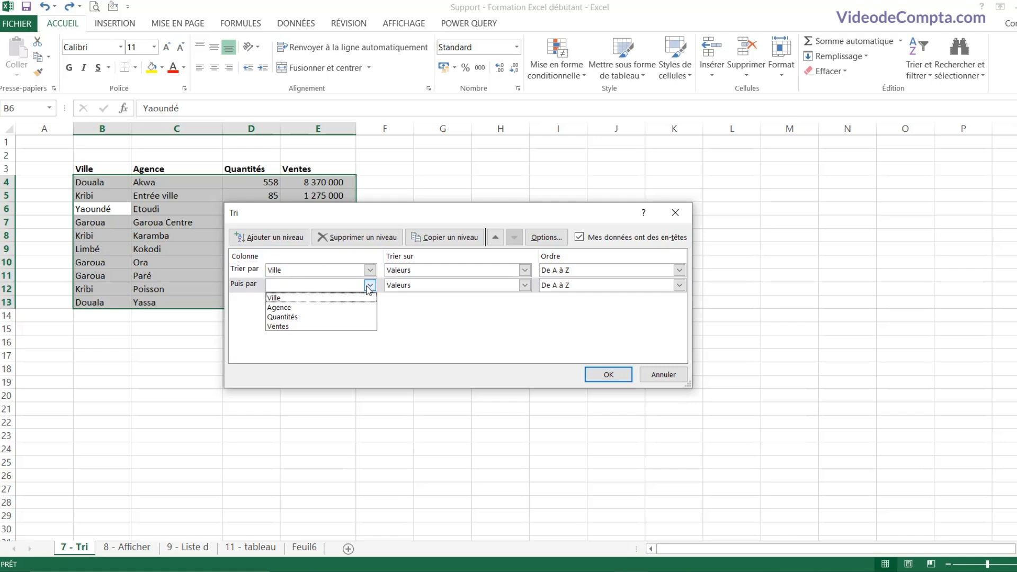
click(311, 309)
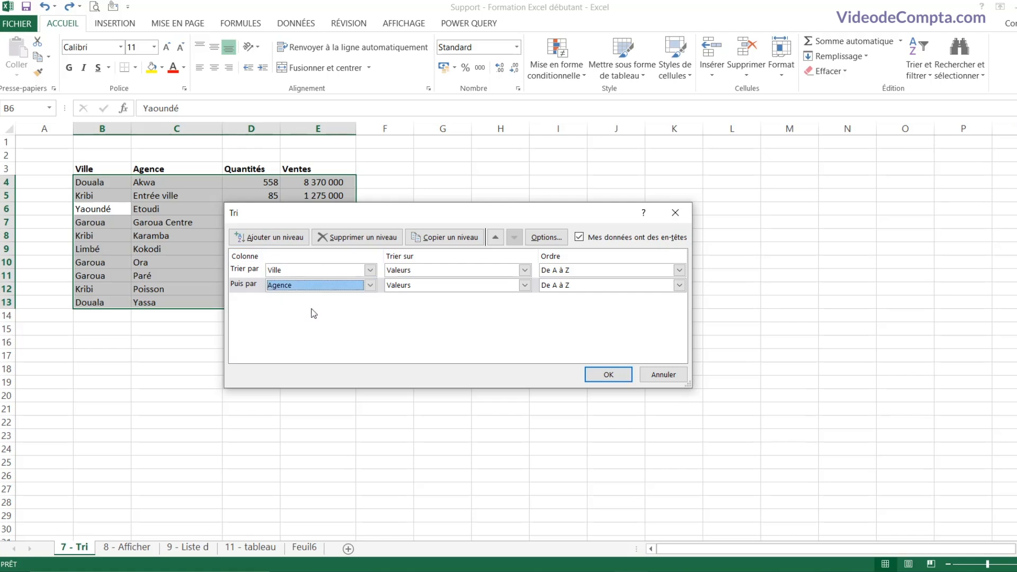
click(615, 377)
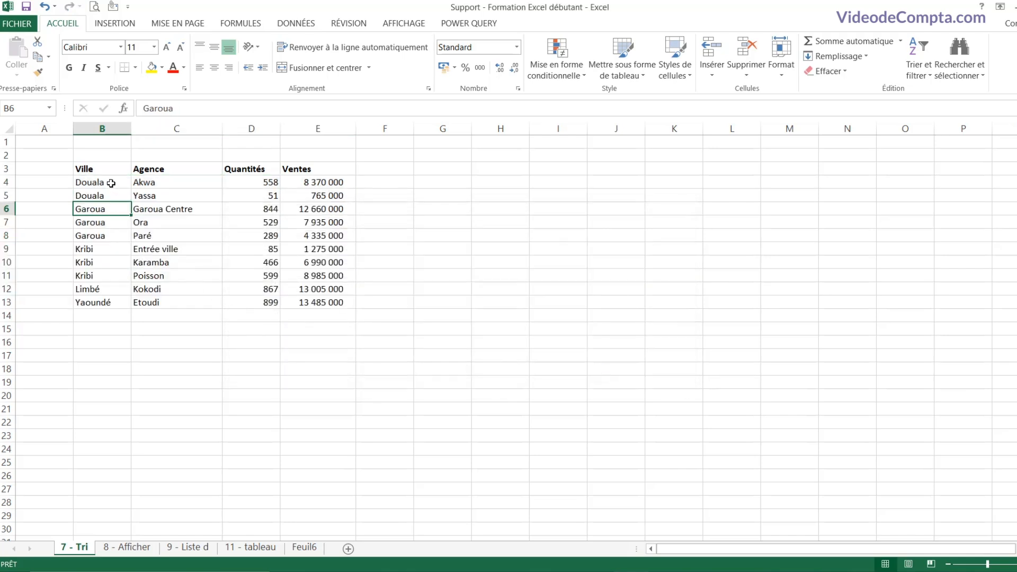
Step: Filter the table by the Ora cell's value, then clear the Agence filter
drag(110, 182, 115, 196)
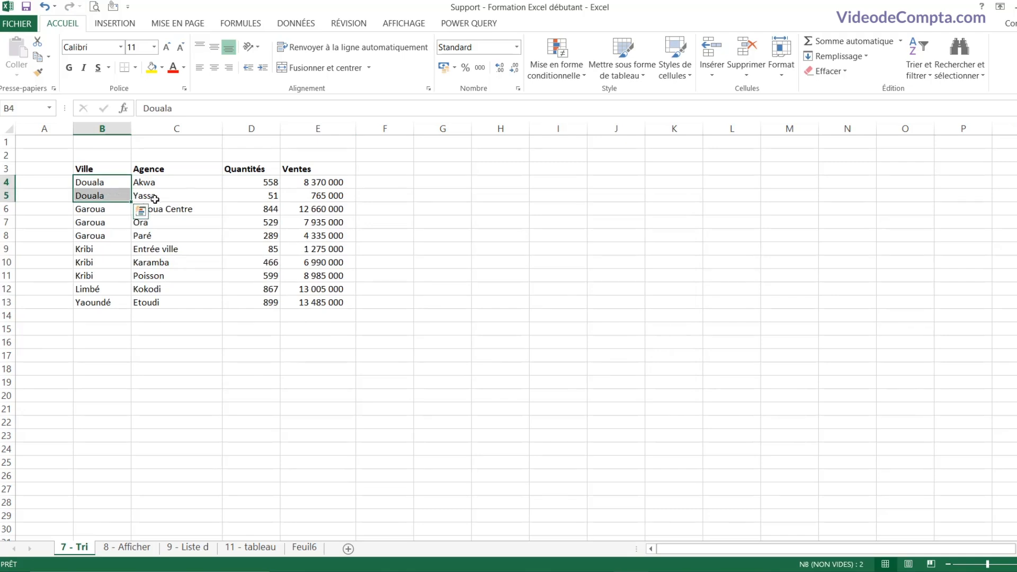
drag(175, 184, 176, 193)
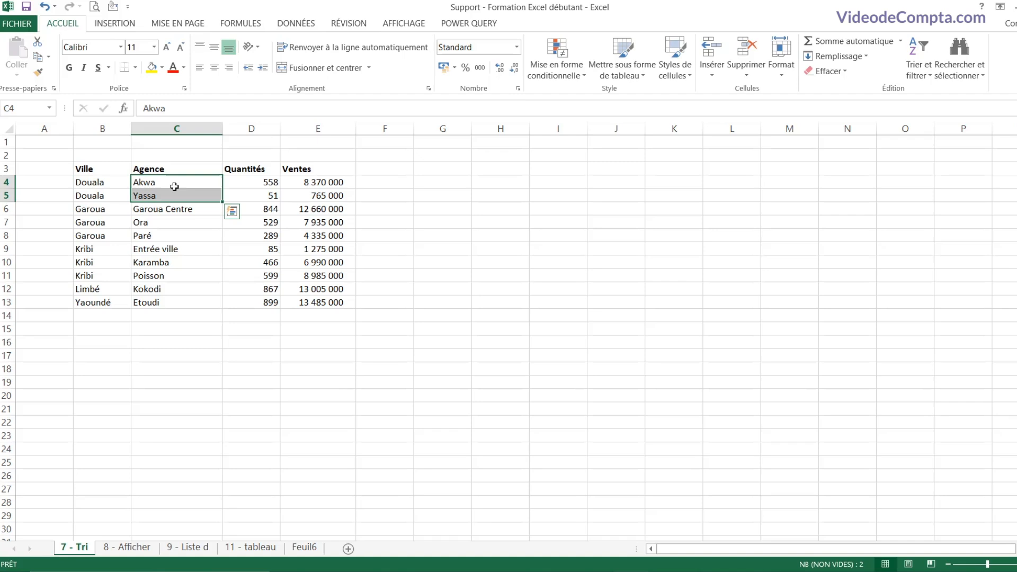
click(173, 186)
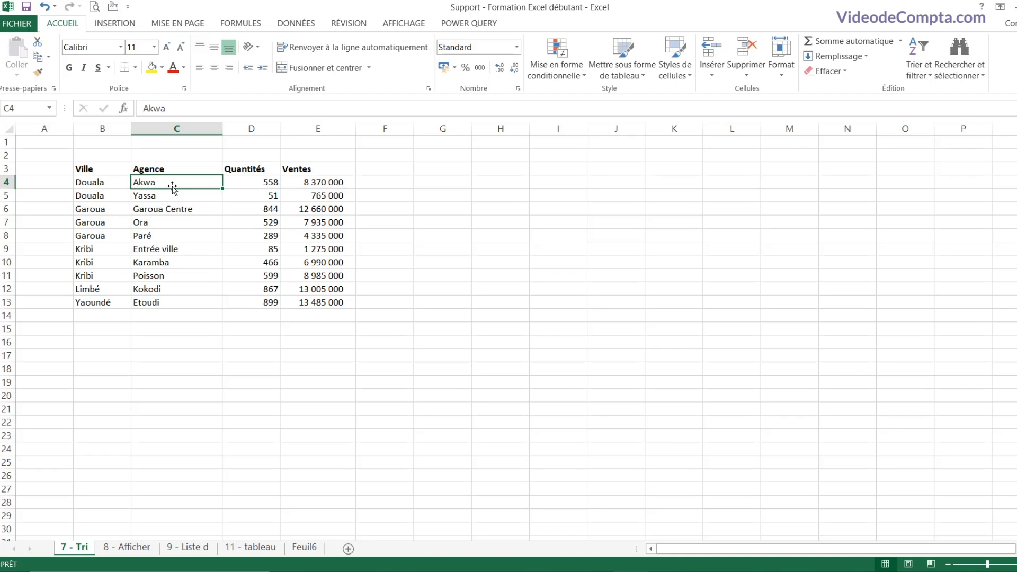
right_click(176, 226)
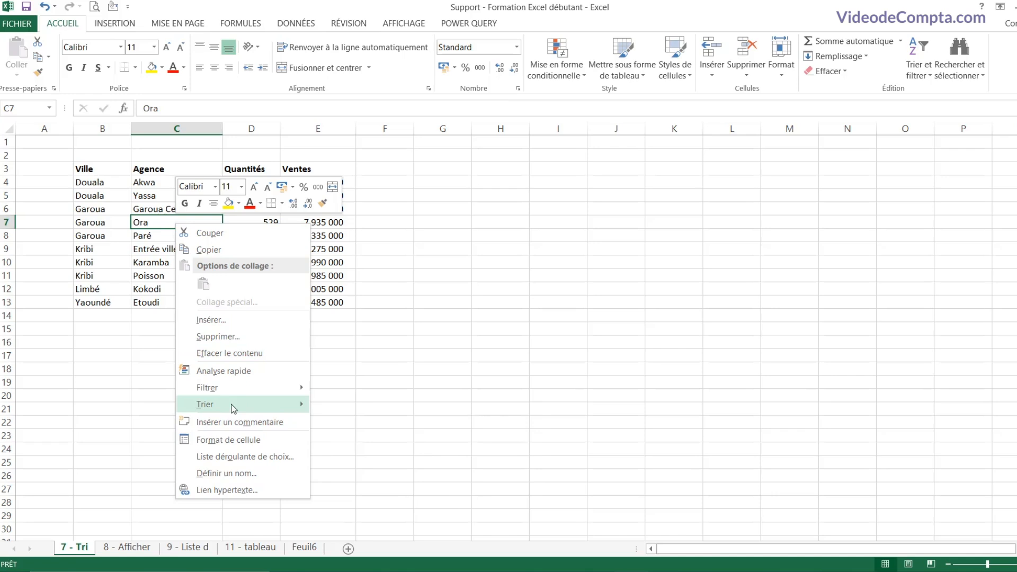
mouse_move(266, 388)
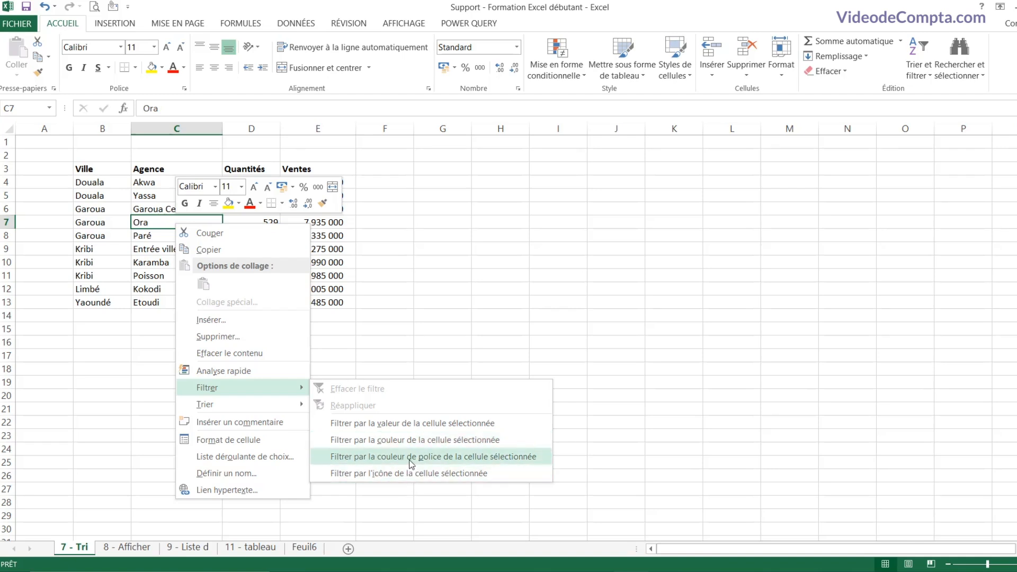
click(408, 425)
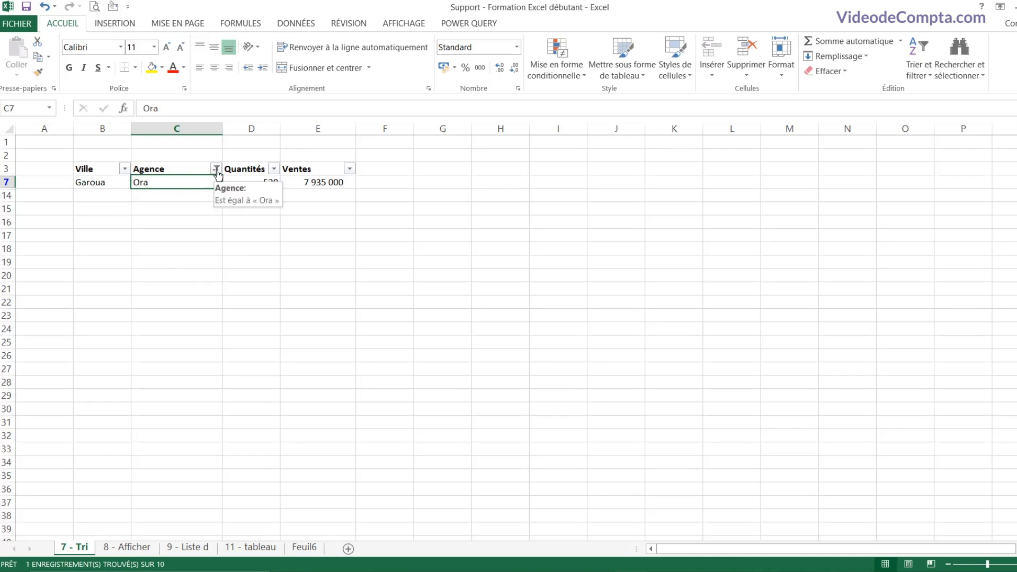
click(217, 169)
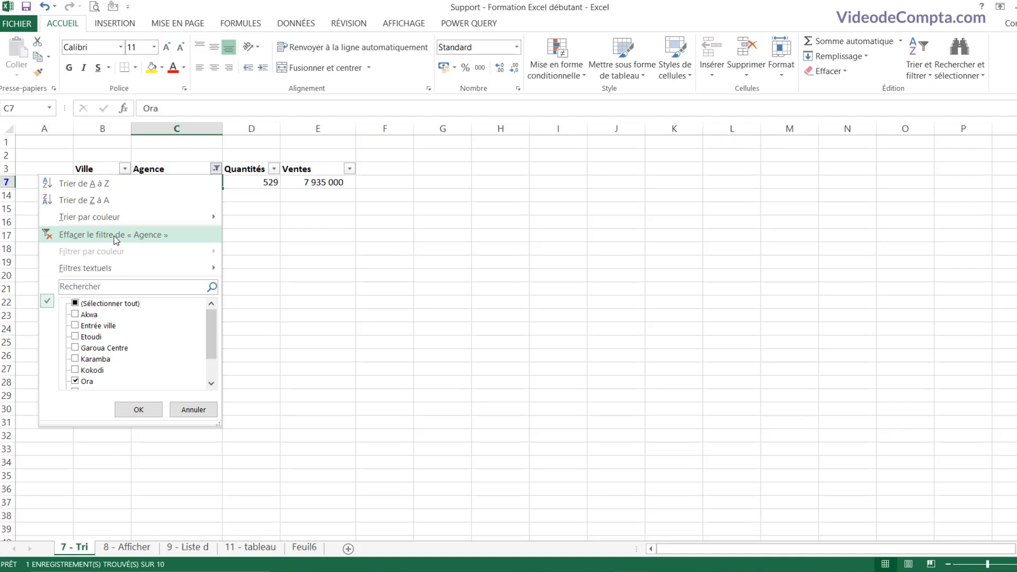
click(113, 237)
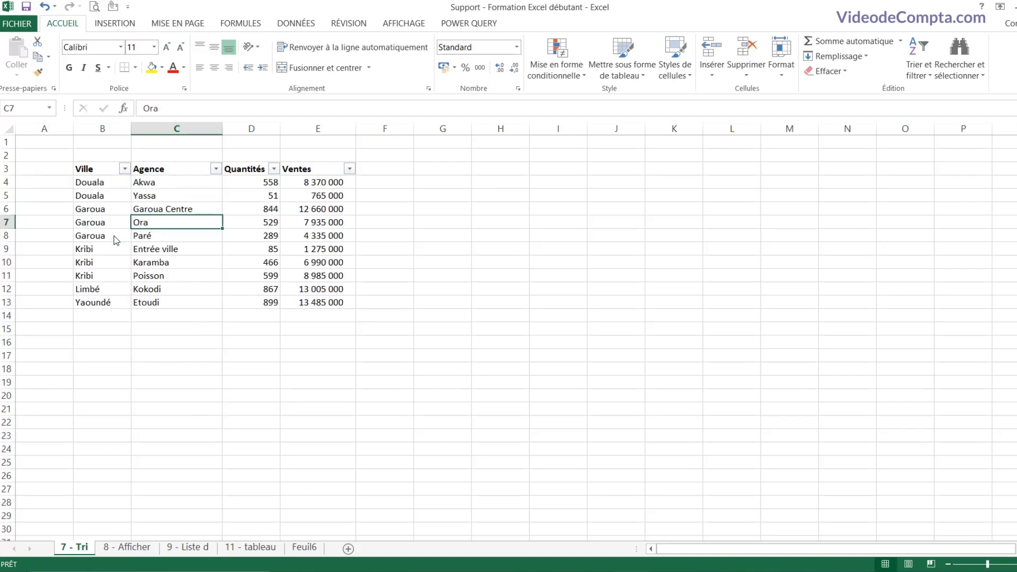
Step: Turn the Données filter off and back on, then open the Agence filter list
click(188, 197)
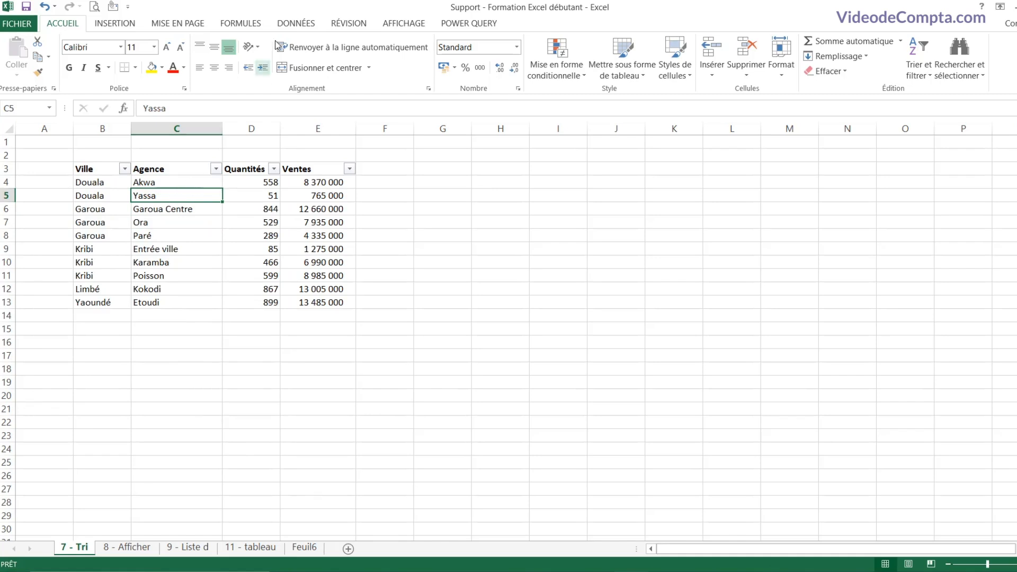
click(295, 24)
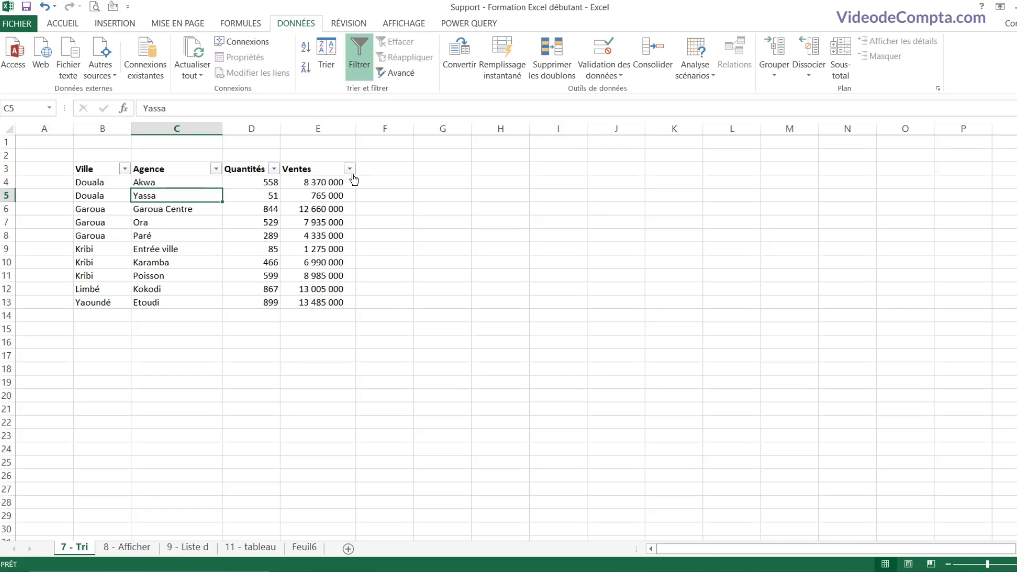
click(364, 68)
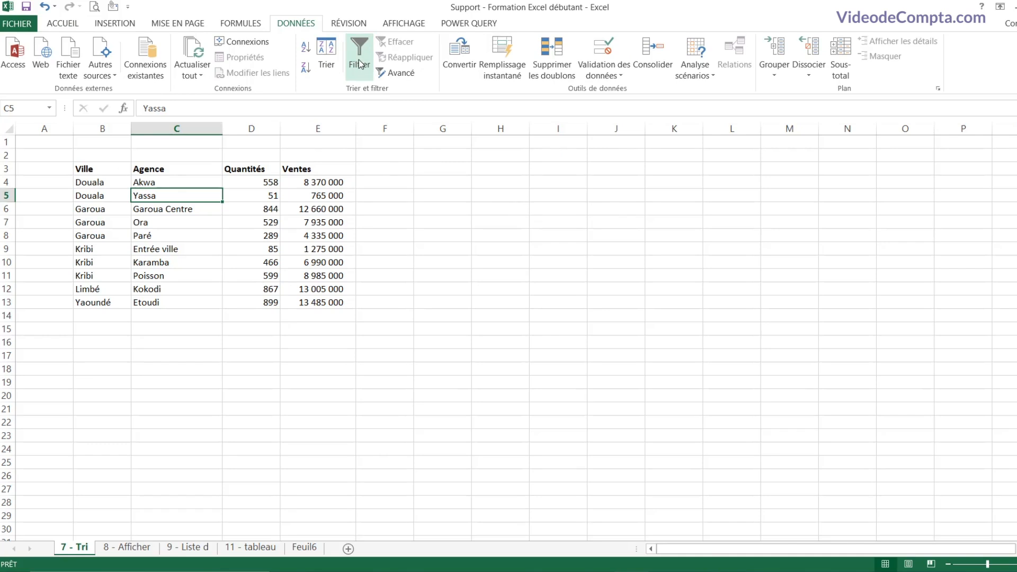
click(360, 64)
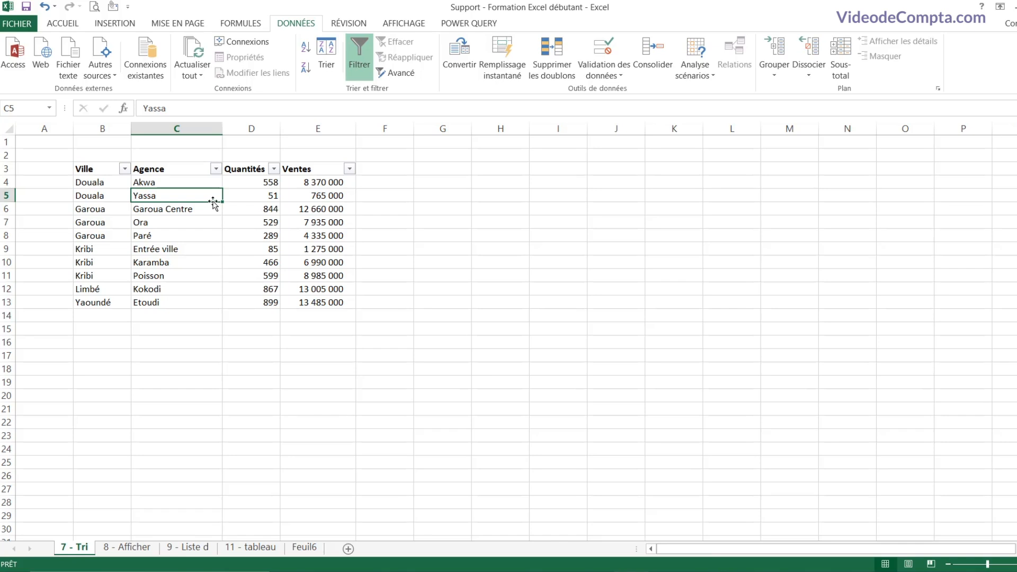
click(216, 169)
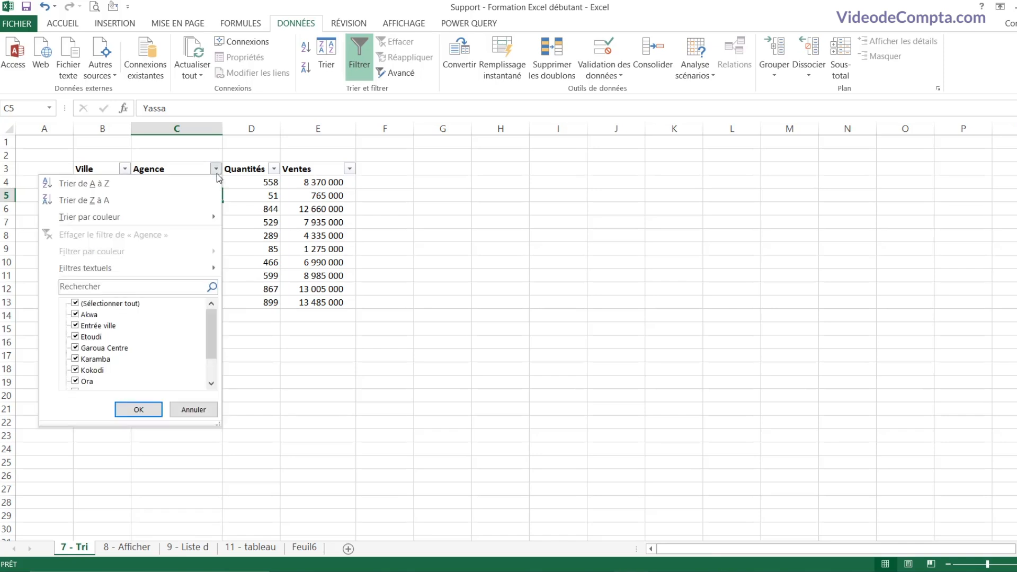
Step: Filter Agence to Ora, Paré, Kokodi, Garoua Centre, Karamba and Poisson, then clear that filter
click(106, 303)
scroll(151, 362, down, 1)
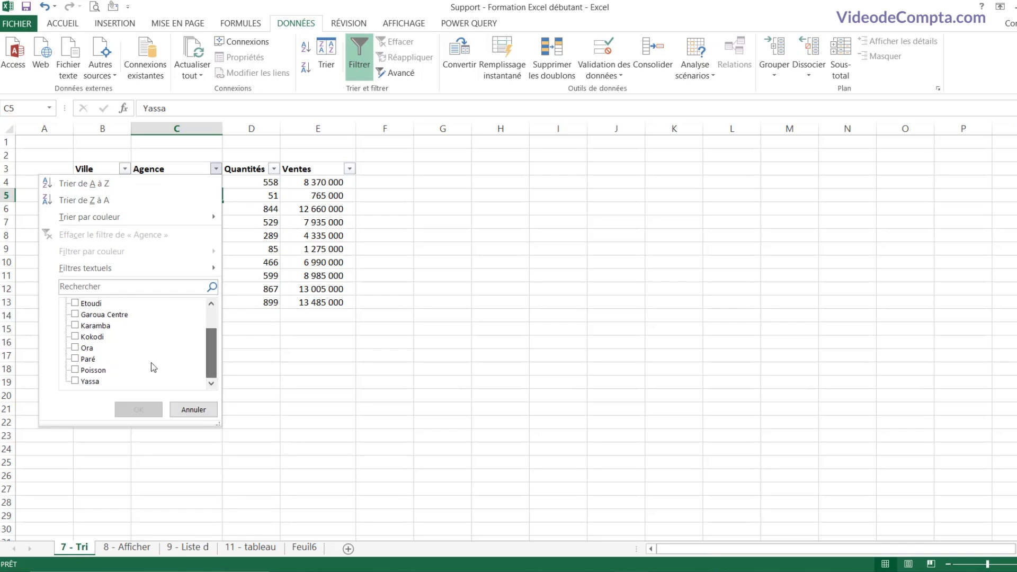
click(75, 347)
click(76, 358)
click(75, 337)
click(75, 314)
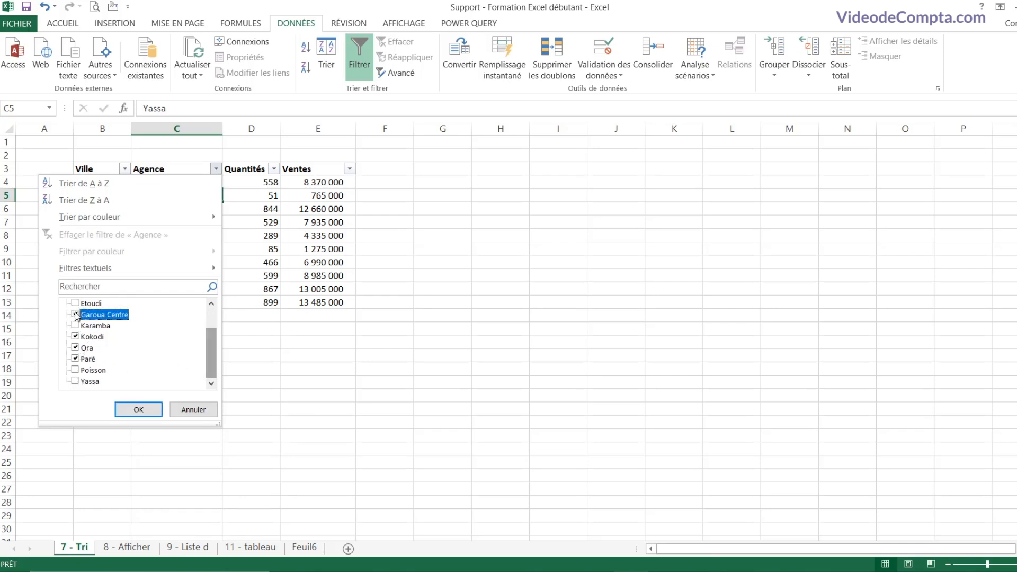
click(75, 325)
click(78, 370)
click(137, 410)
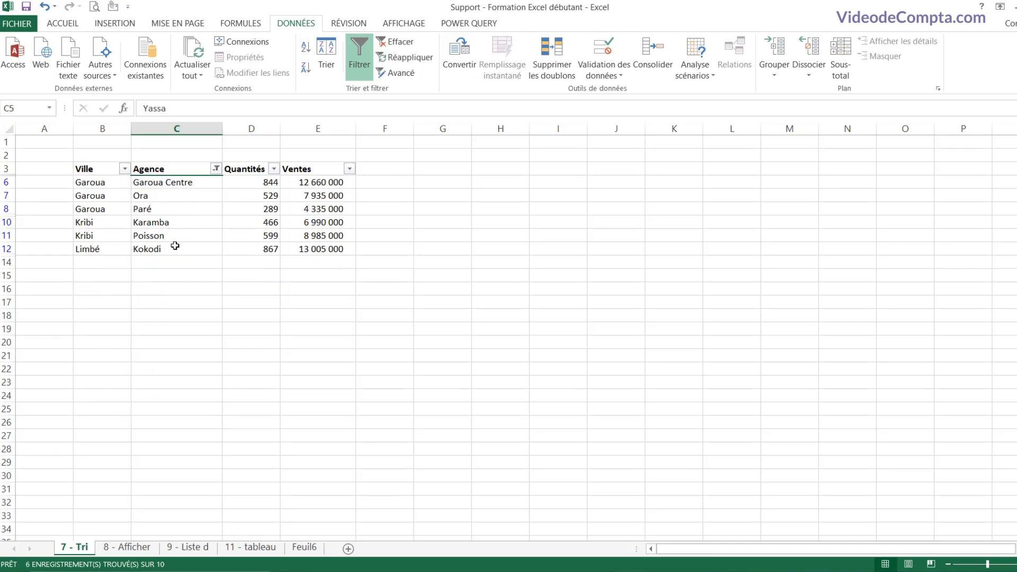
click(216, 169)
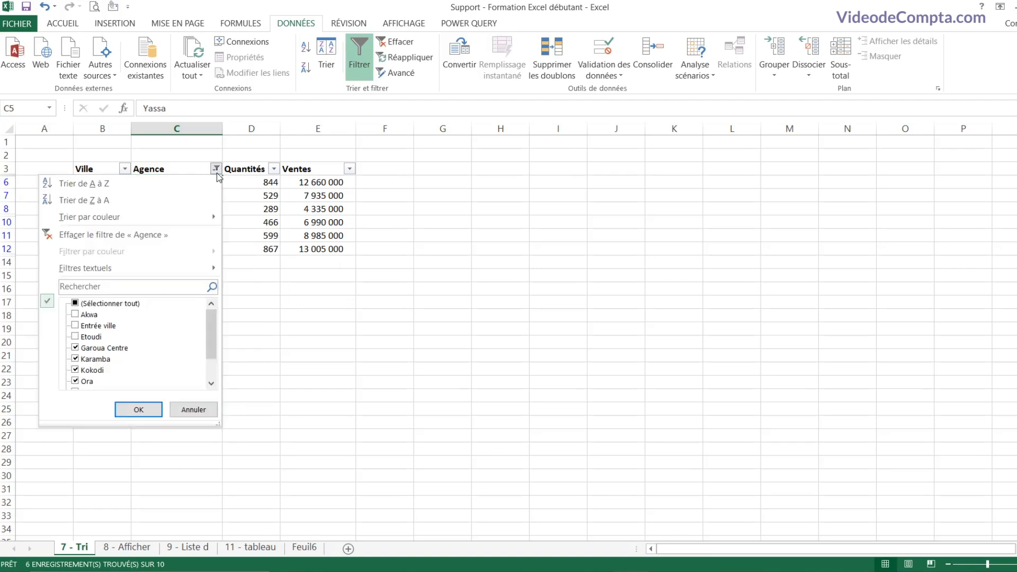
click(110, 236)
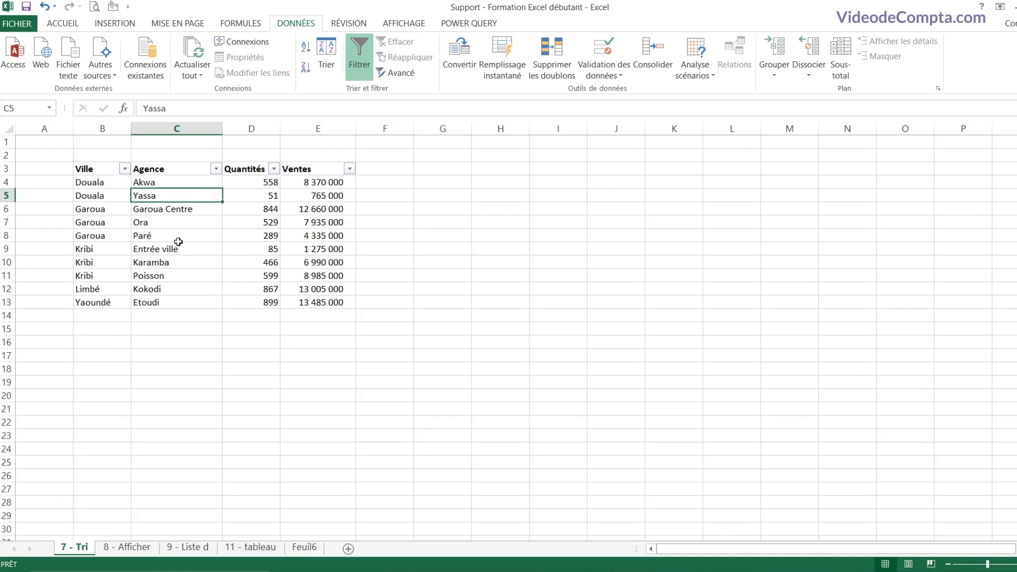
Step: Turn the table filters off and back on from Accueil's Trier et filtrer menu
click(69, 25)
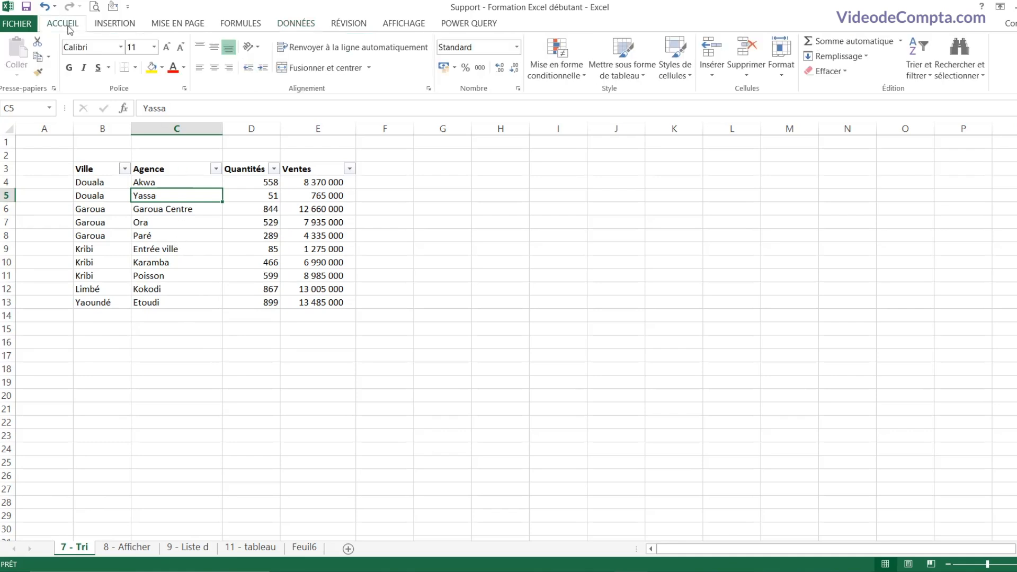
click(921, 79)
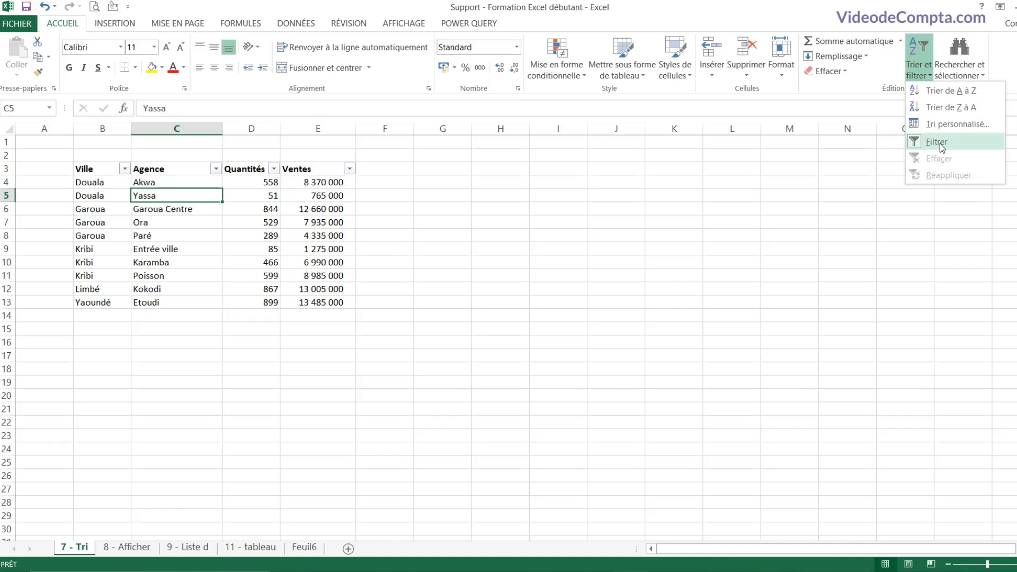
click(942, 142)
click(920, 71)
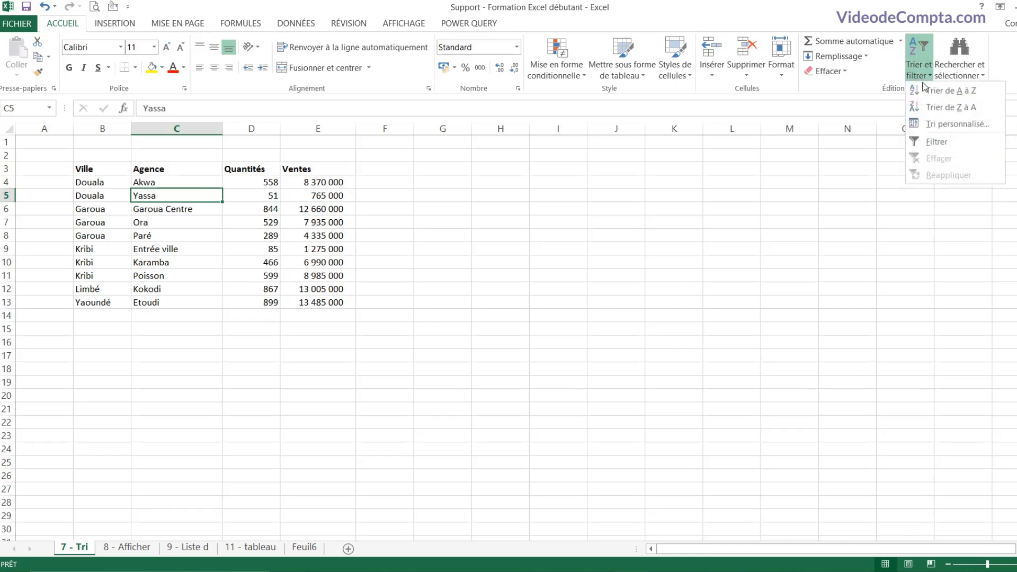
click(884, 141)
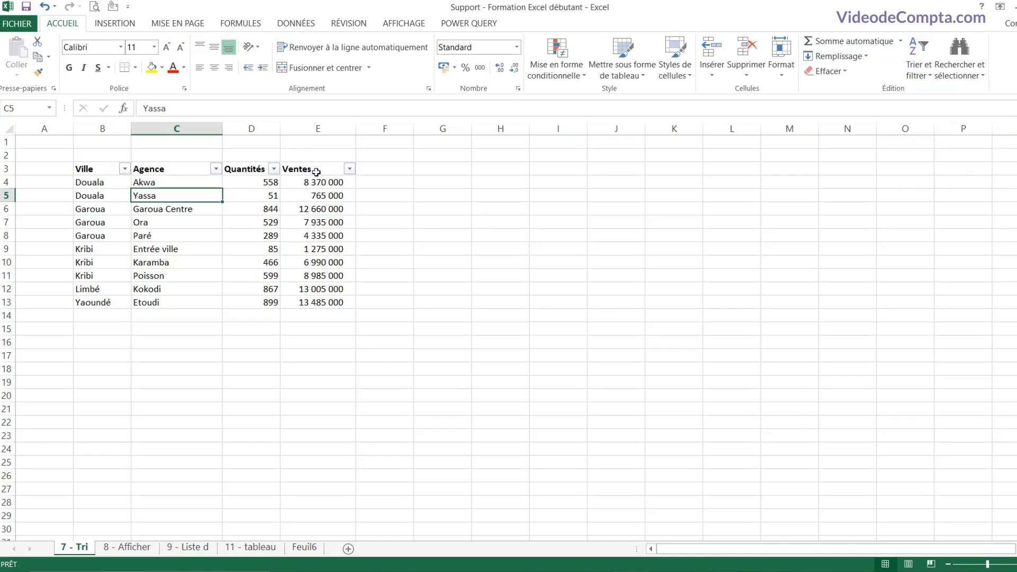
click(320, 234)
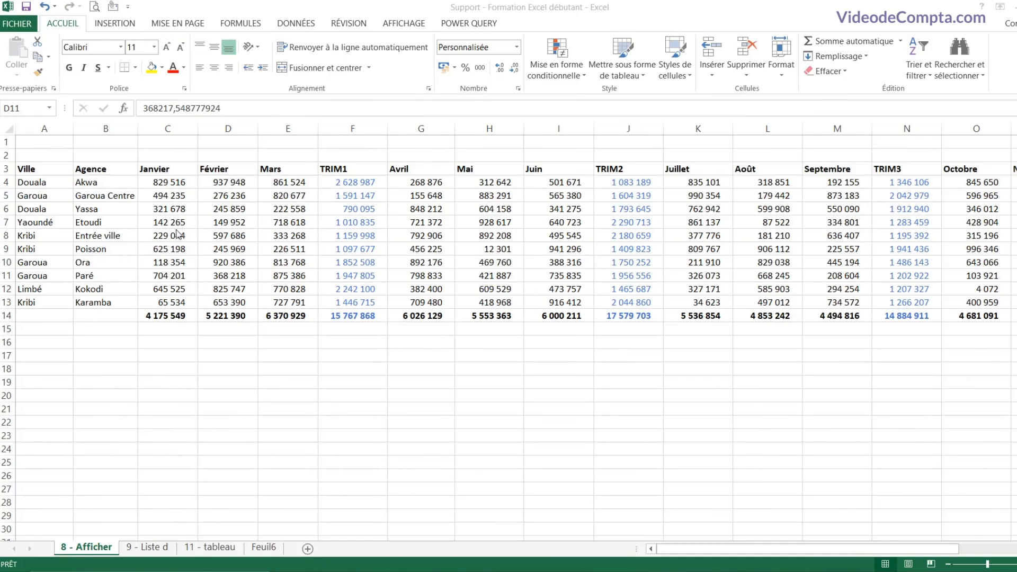
Step: Inspect cells D7, E4 and O4 on the 8 - Afficher sheet, ending on E16
click(165, 209)
click(232, 222)
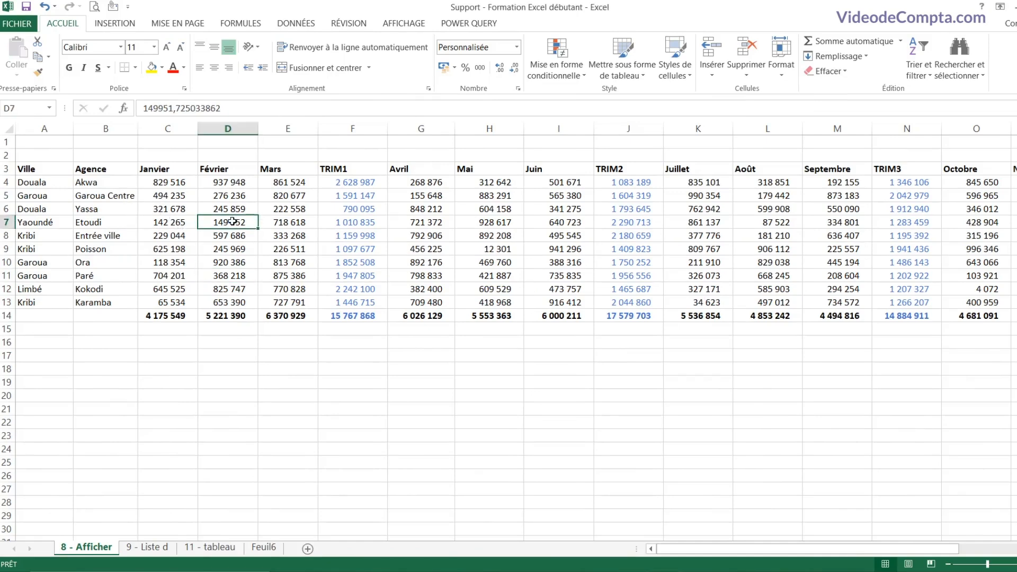
click(292, 183)
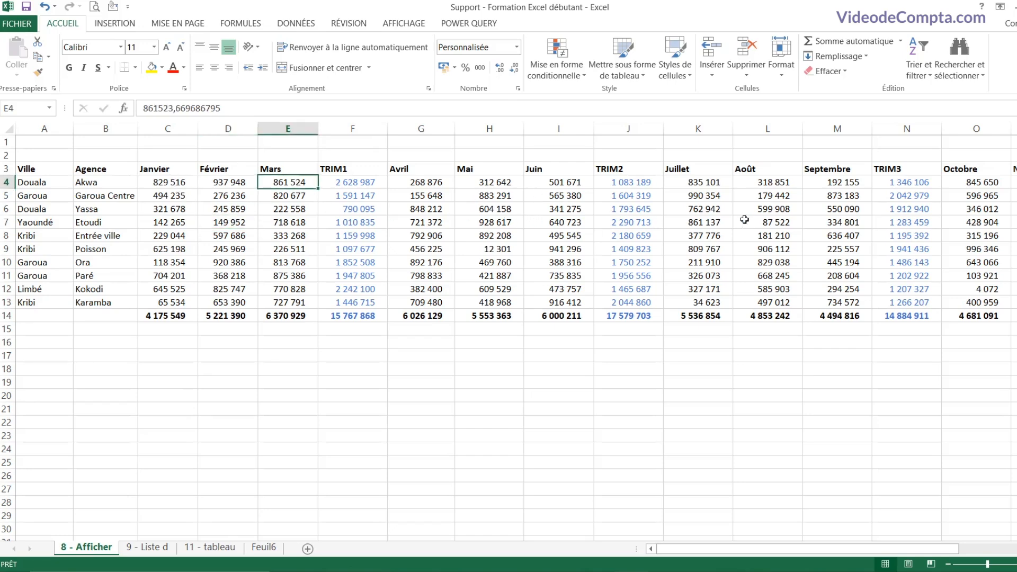
click(975, 183)
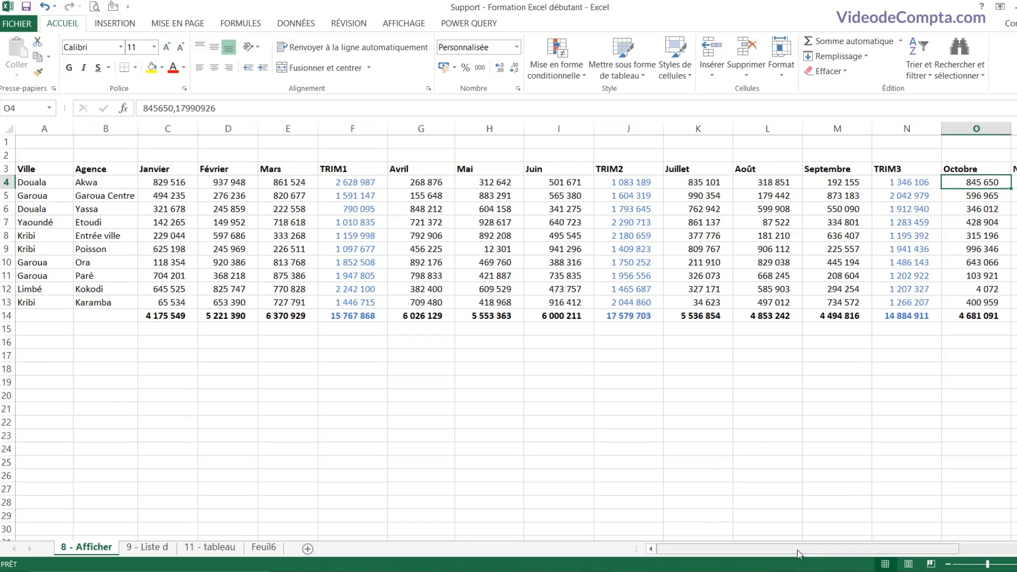
mouse_move(801, 554)
mouse_down()
mouse_move(892, 552)
mouse_move(792, 554)
mouse_up()
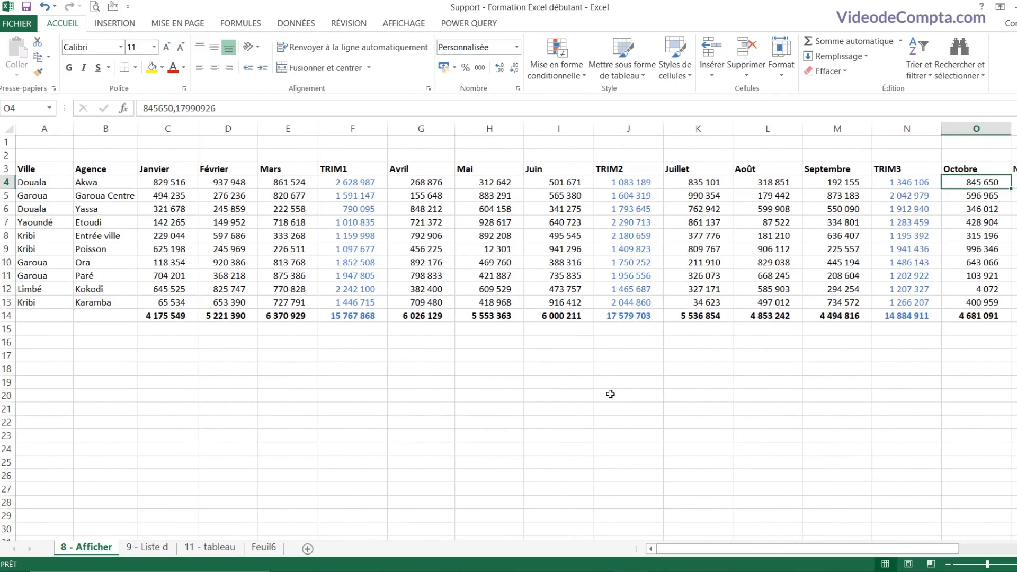
click(305, 343)
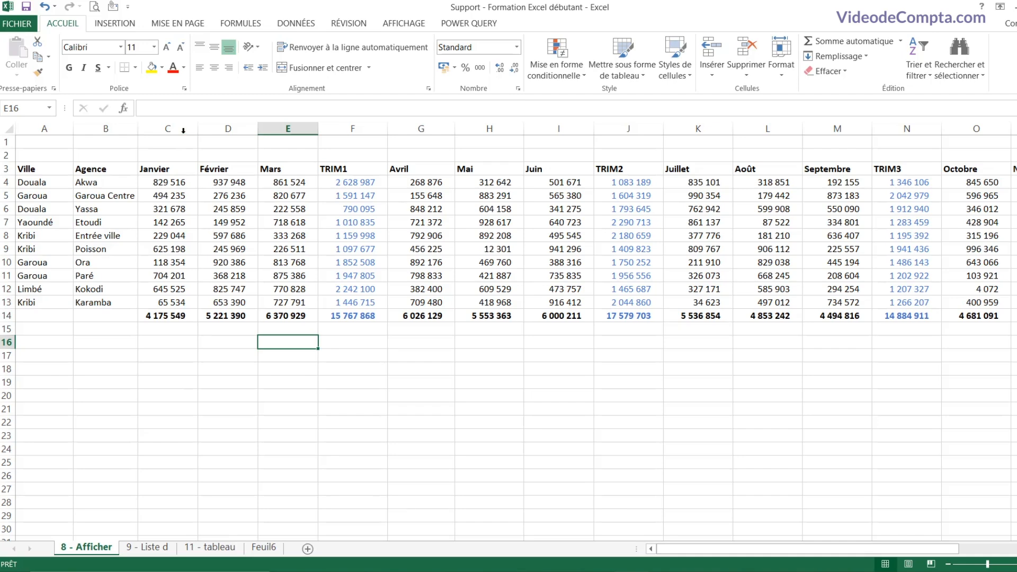
Step: Hide columns Janvier–Mars, Avril–Juin, Juillet–Septembre and Octobre–Décembre
mouse_move(180, 130)
mouse_down()
mouse_move(212, 130)
mouse_move(180, 129)
mouse_up()
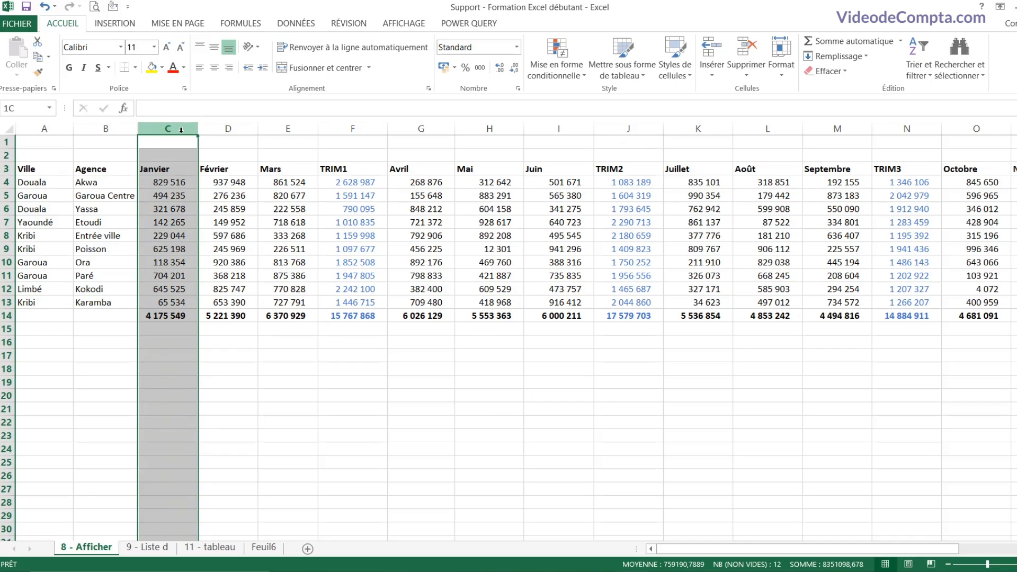
drag(181, 129, 274, 131)
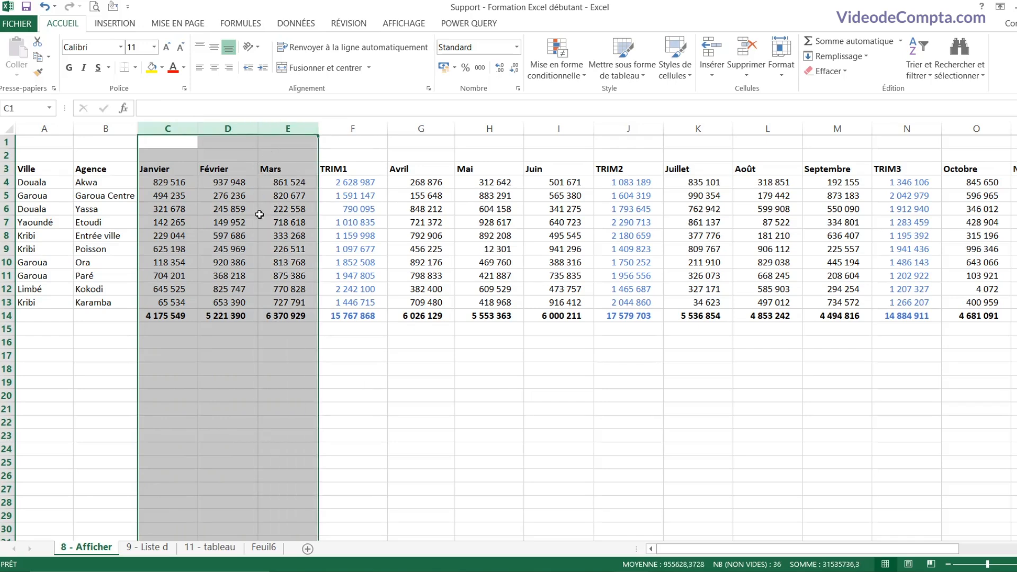
right_click(226, 208)
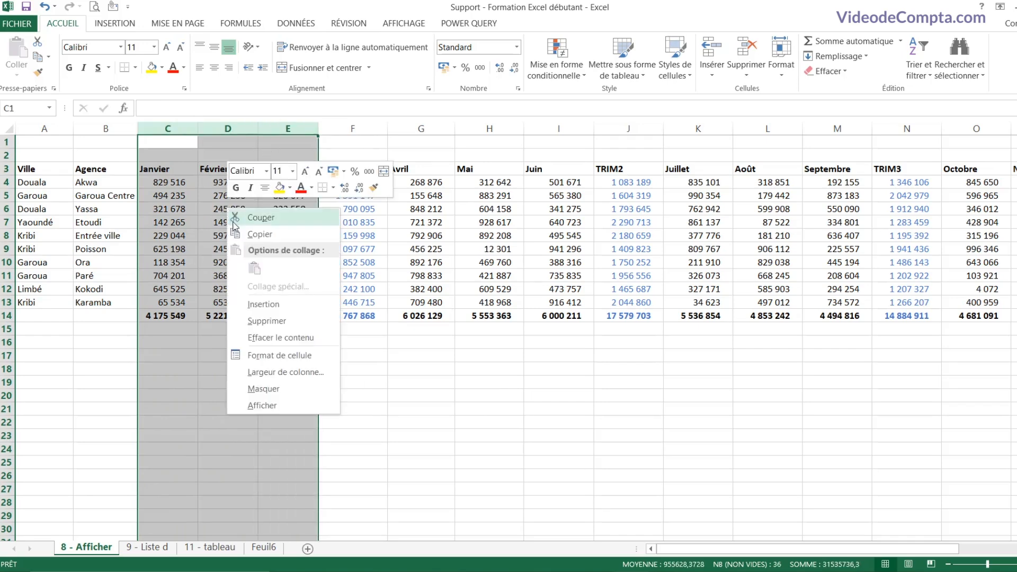
click(279, 389)
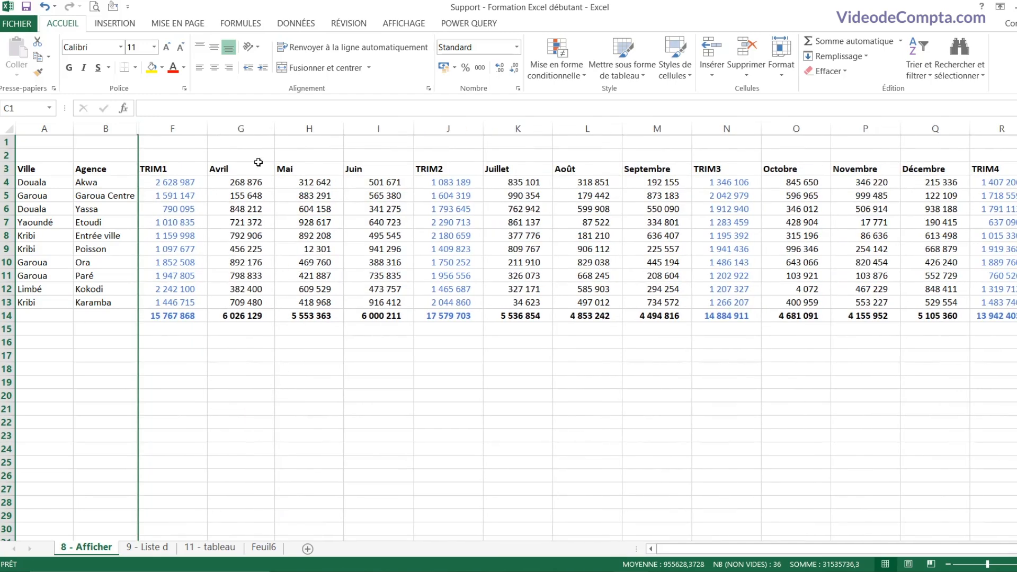
drag(265, 128, 422, 129)
right_click(360, 210)
click(395, 385)
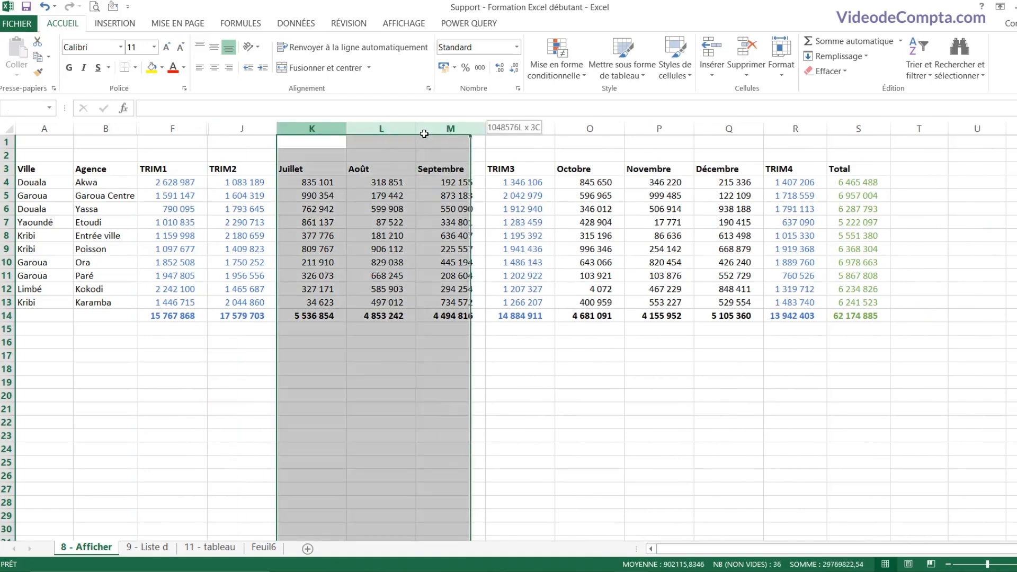
right_click(424, 179)
click(475, 361)
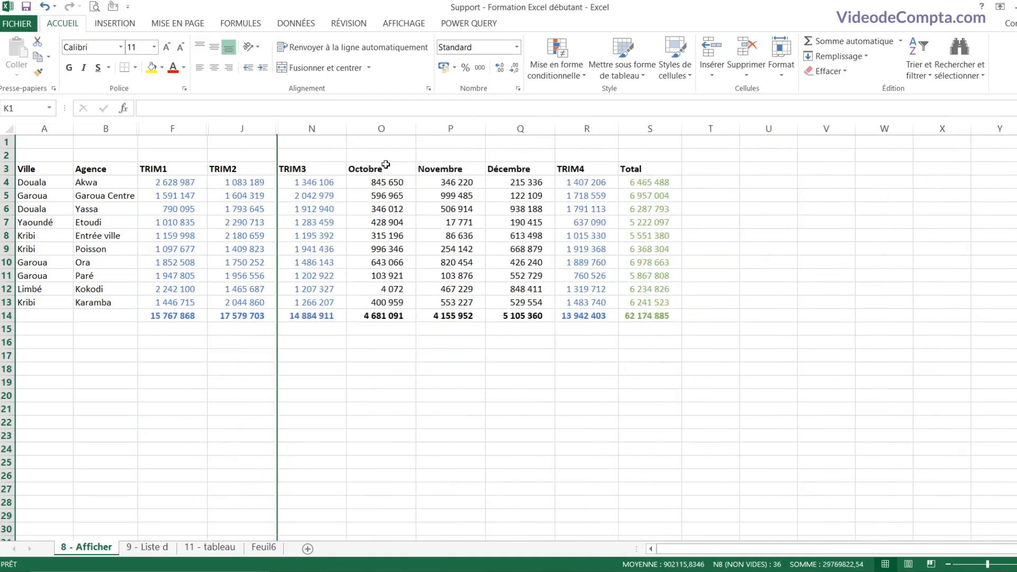
drag(386, 129, 504, 157)
right_click(494, 194)
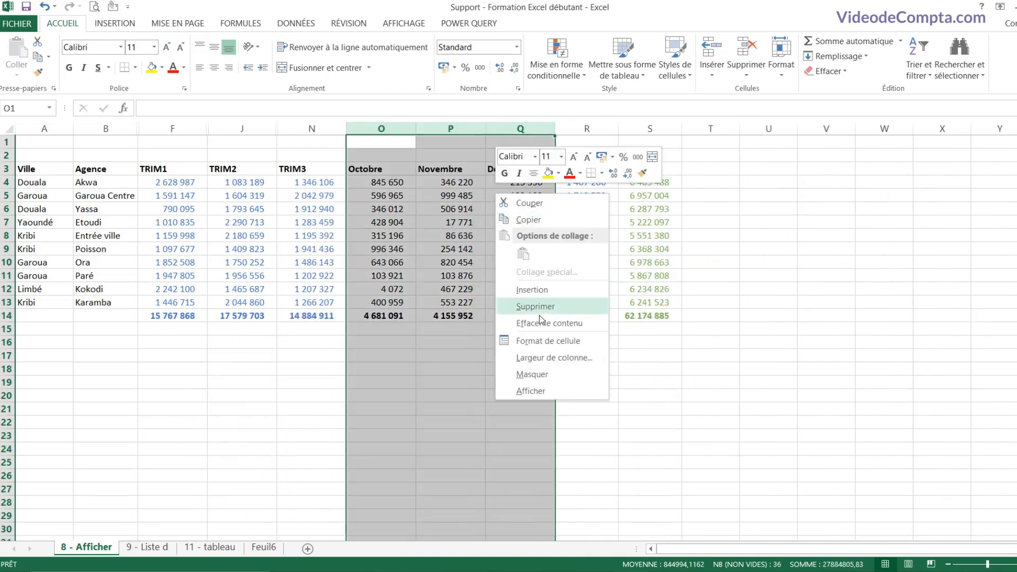
click(552, 375)
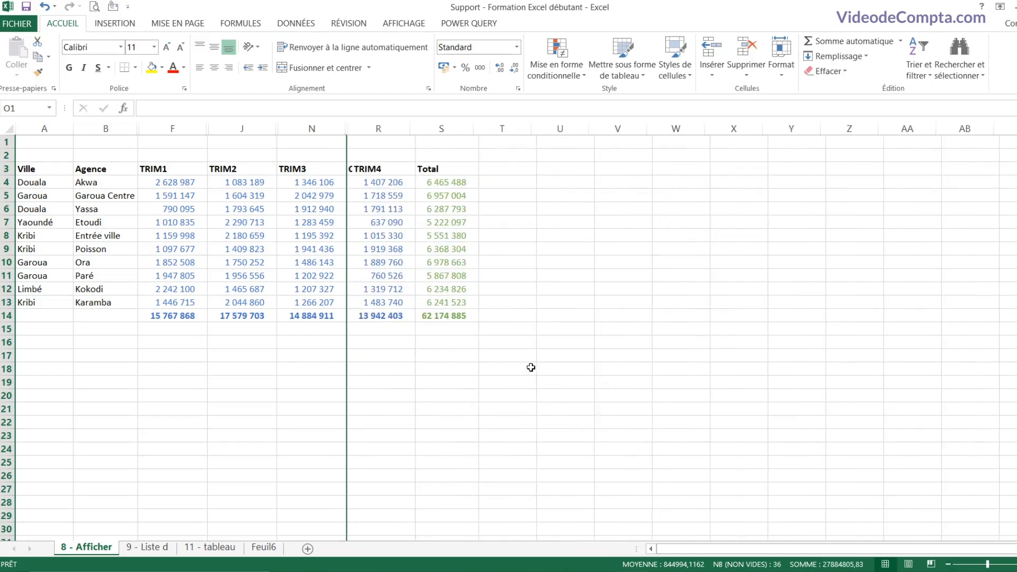
click(398, 299)
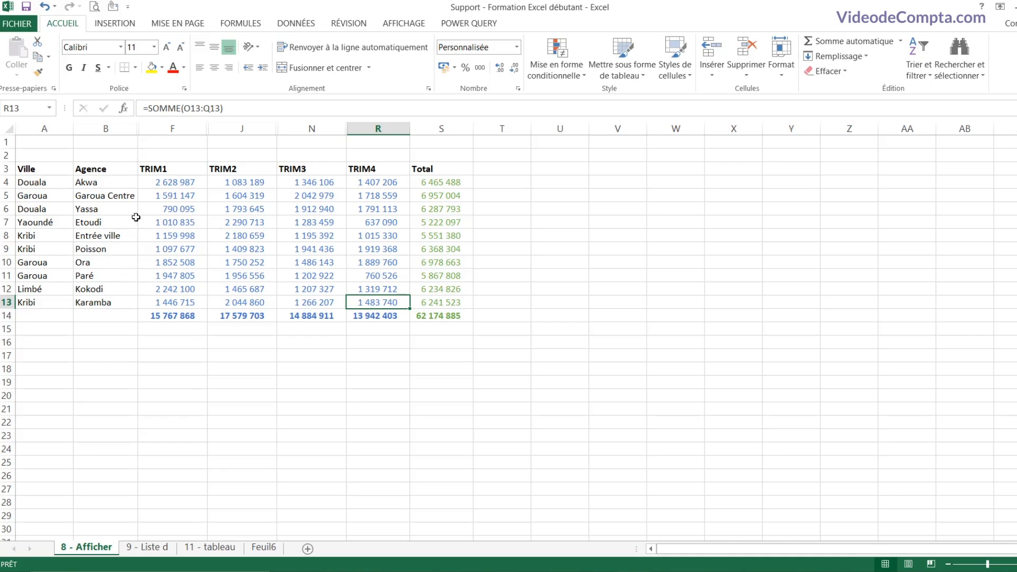
click(126, 129)
drag(126, 128, 423, 157)
click(368, 209)
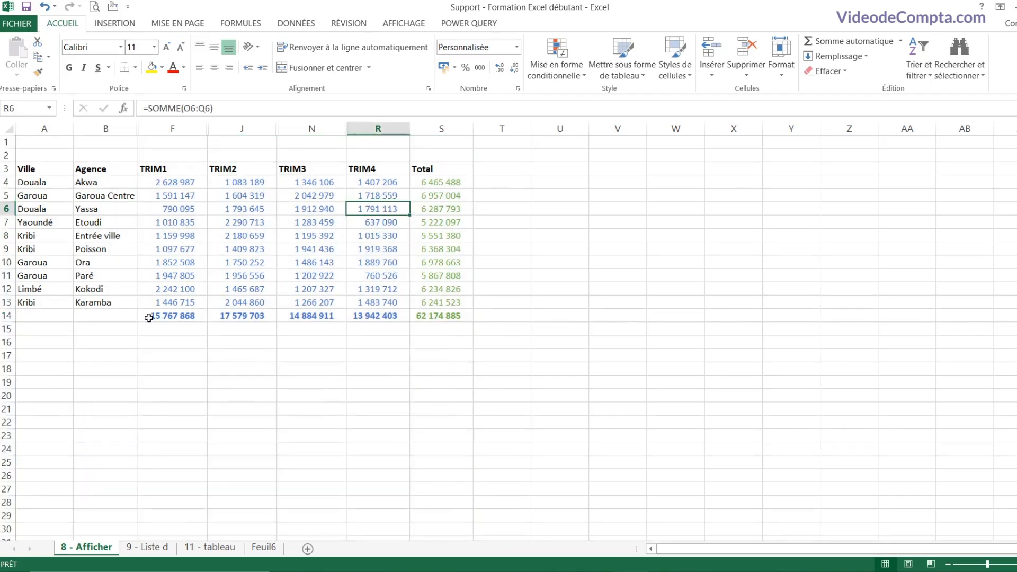
drag(7, 209, 6, 276)
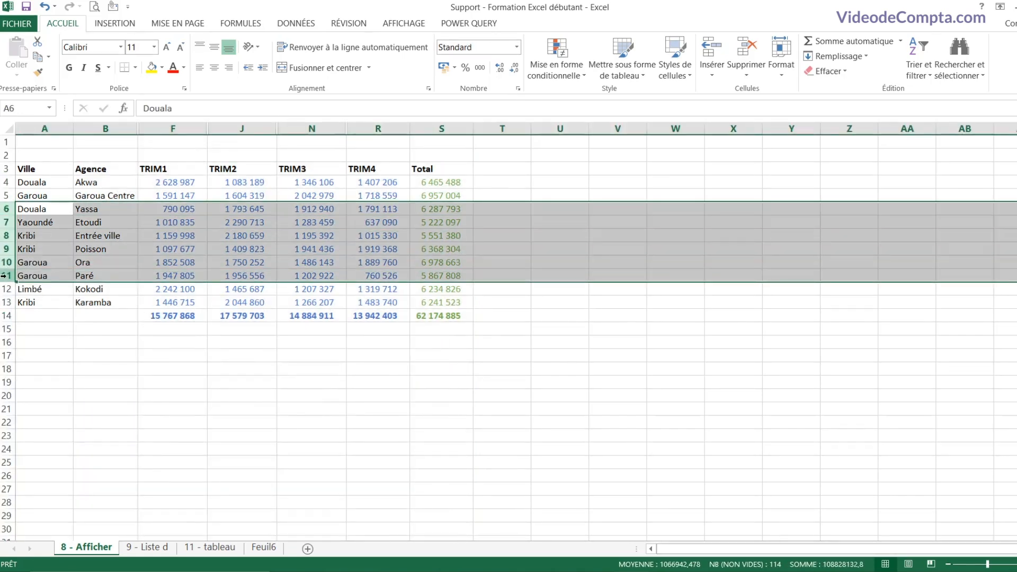
right_click(5, 235)
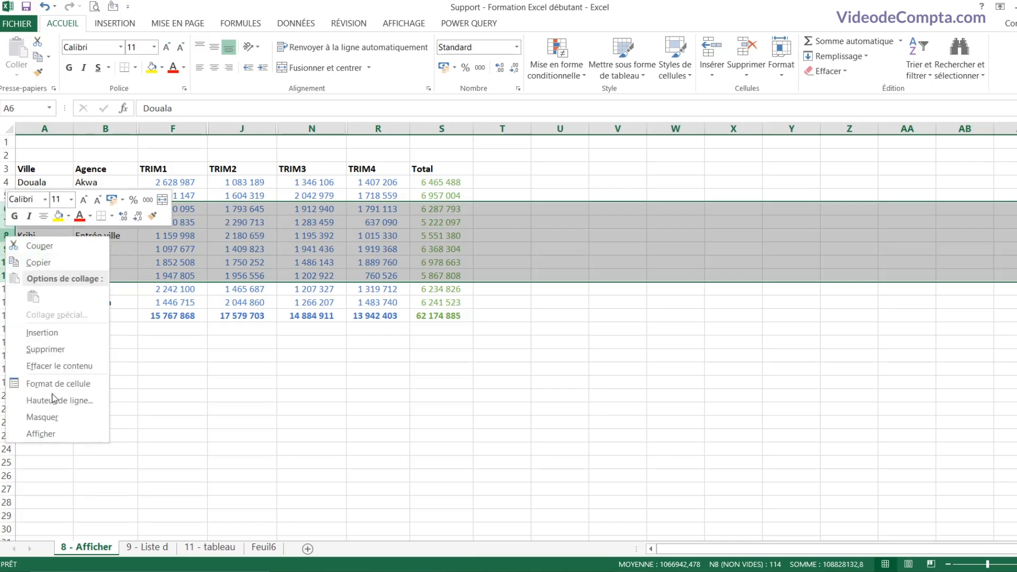
click(63, 416)
click(70, 278)
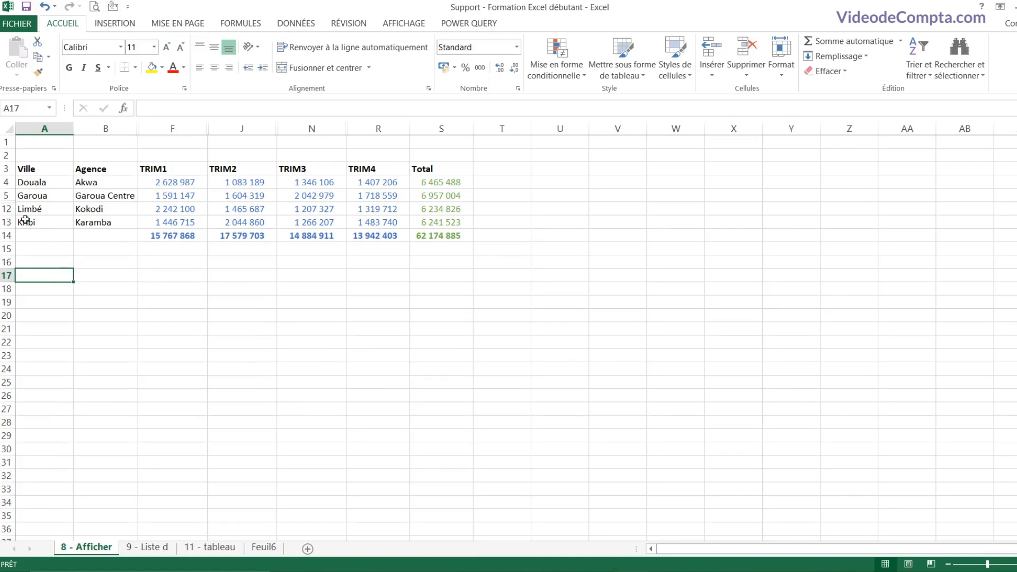
drag(6, 195, 2, 209)
right_click(3, 208)
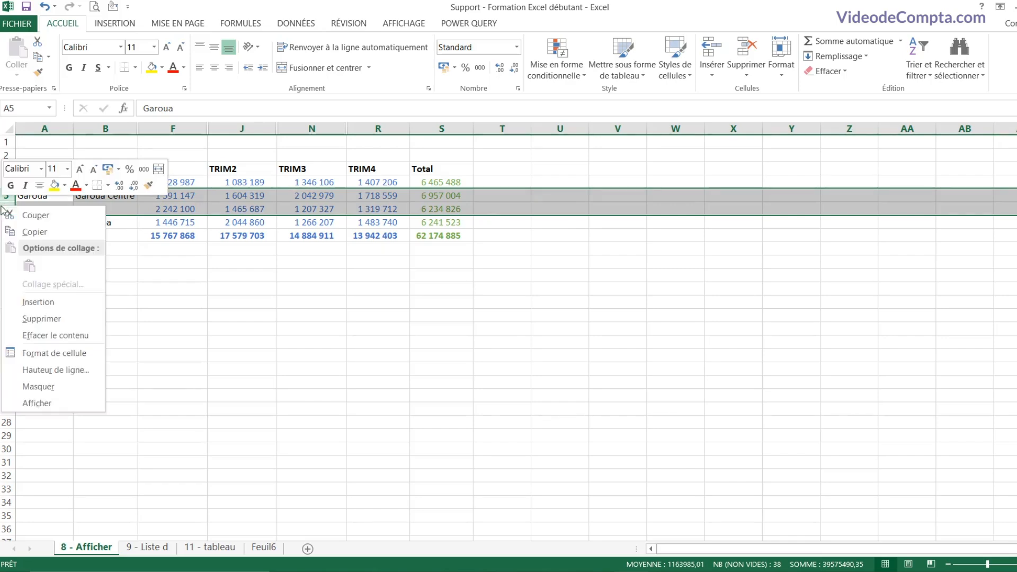
click(37, 403)
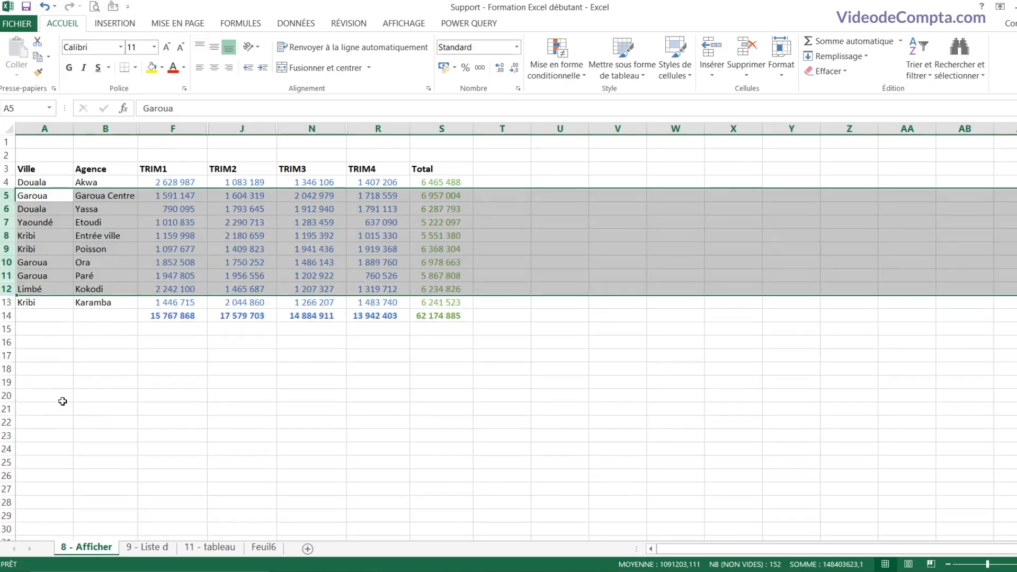
click(85, 250)
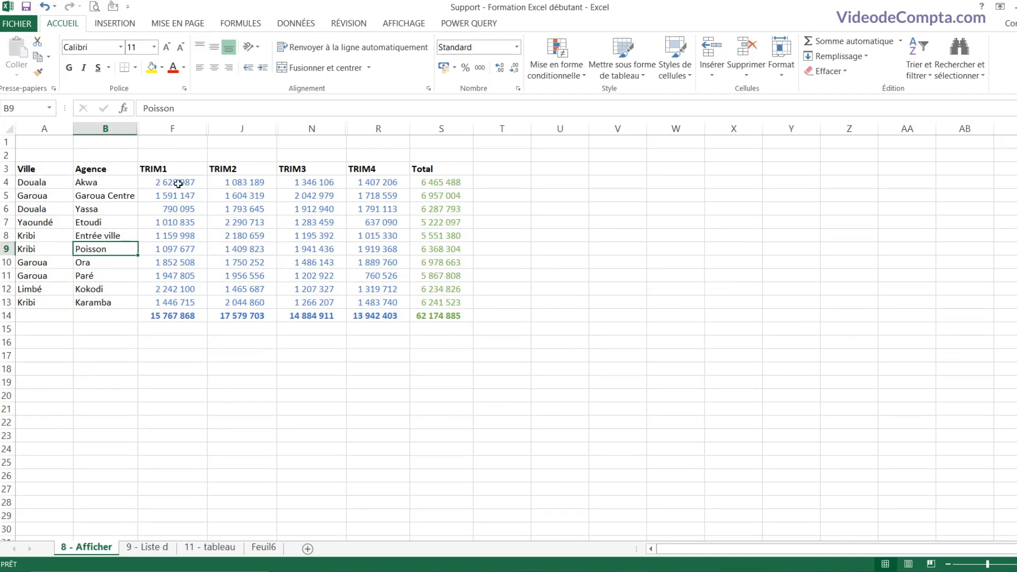
Step: Unhide the Janvier–Mars and Avril–Juin columns
drag(133, 128, 157, 139)
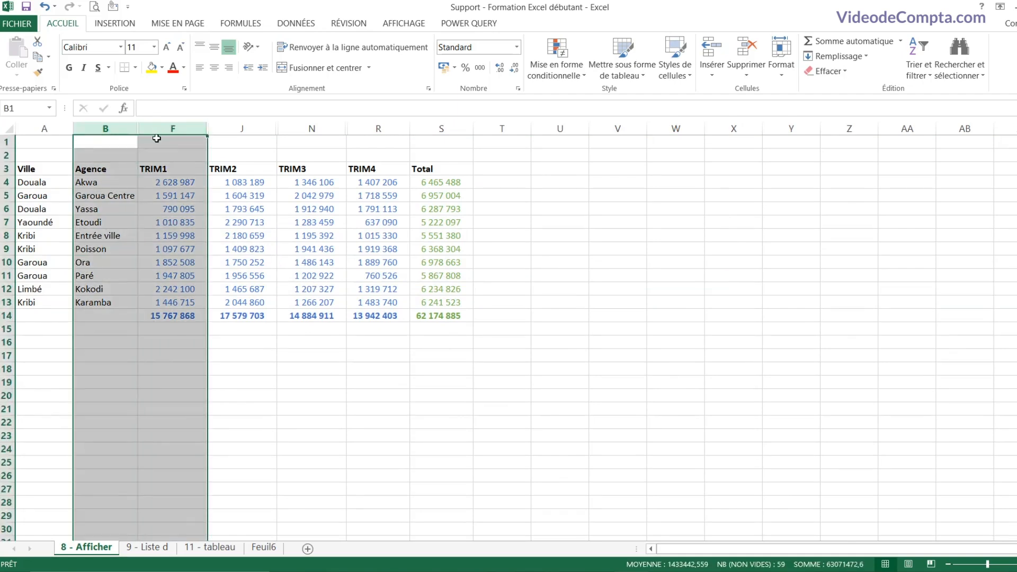
right_click(153, 128)
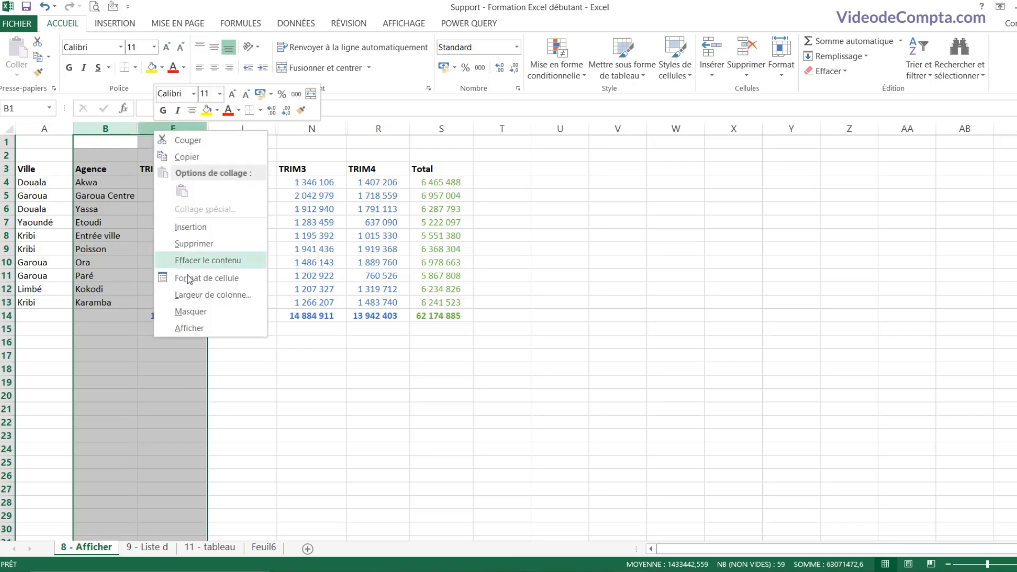
click(210, 331)
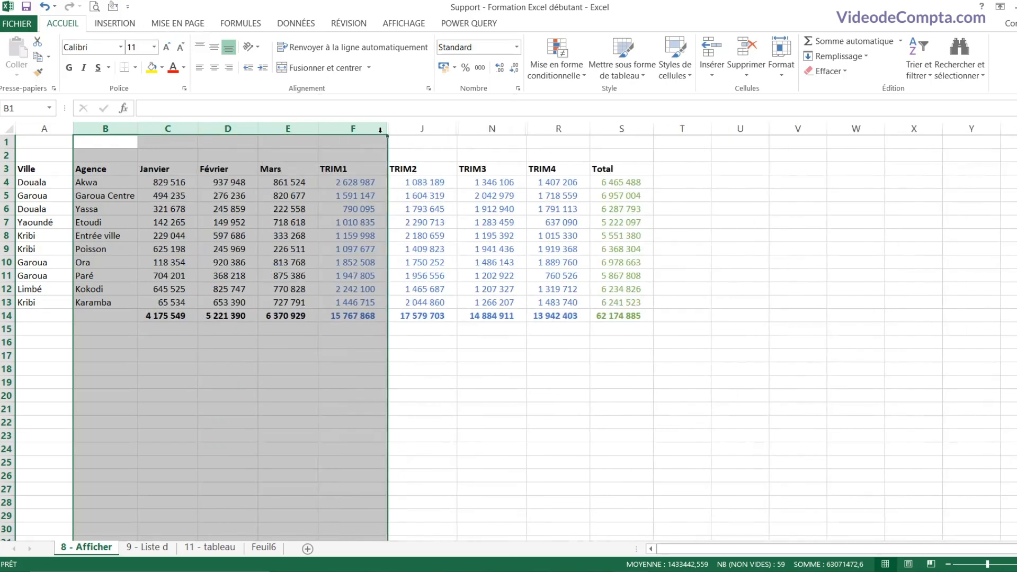
click(376, 128)
drag(376, 128, 405, 128)
right_click(405, 128)
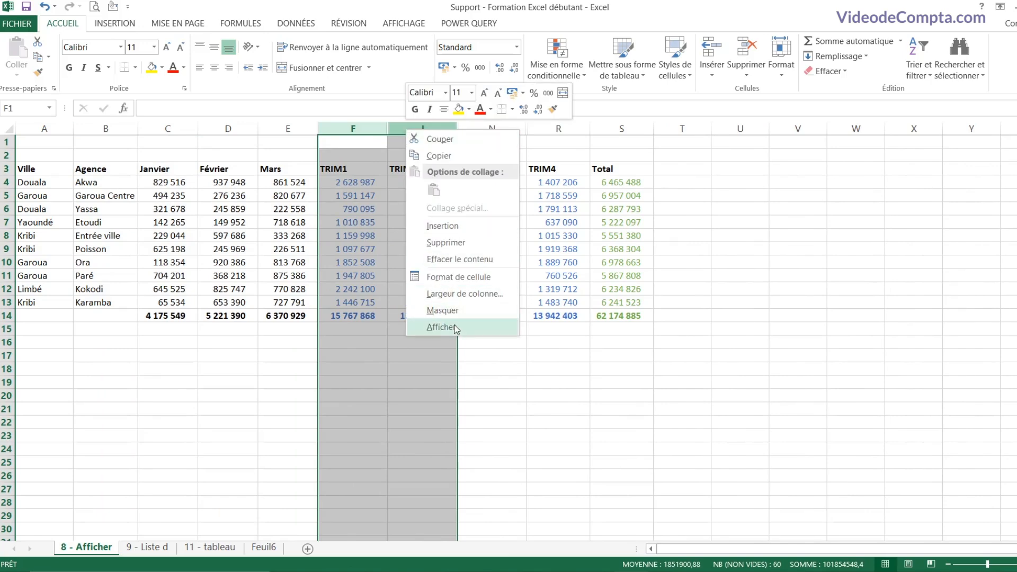
click(457, 331)
Step: Unhide the Juillet–Septembre and Octobre–Décembre columns
drag(628, 128, 675, 125)
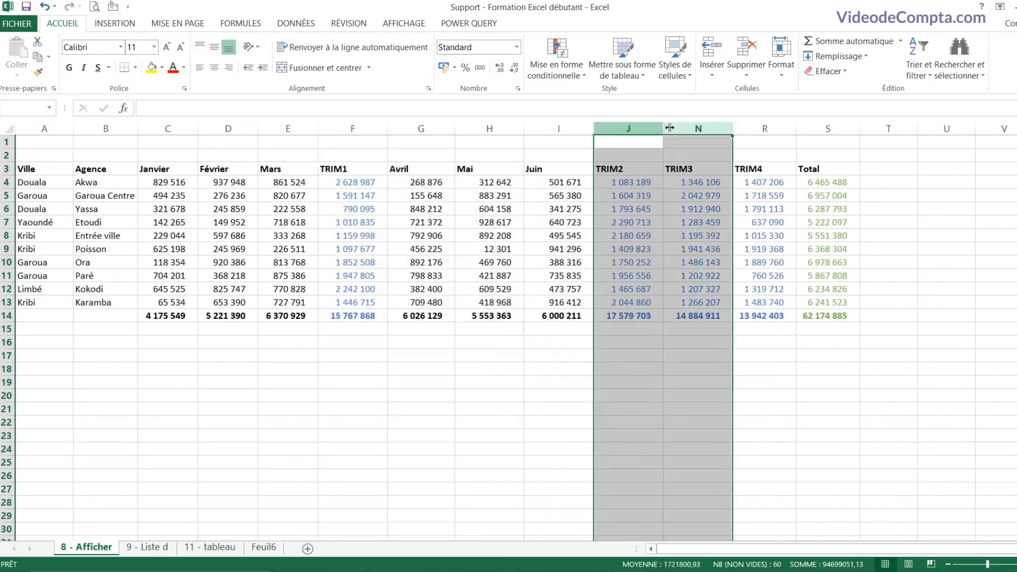
right_click(675, 125)
click(700, 324)
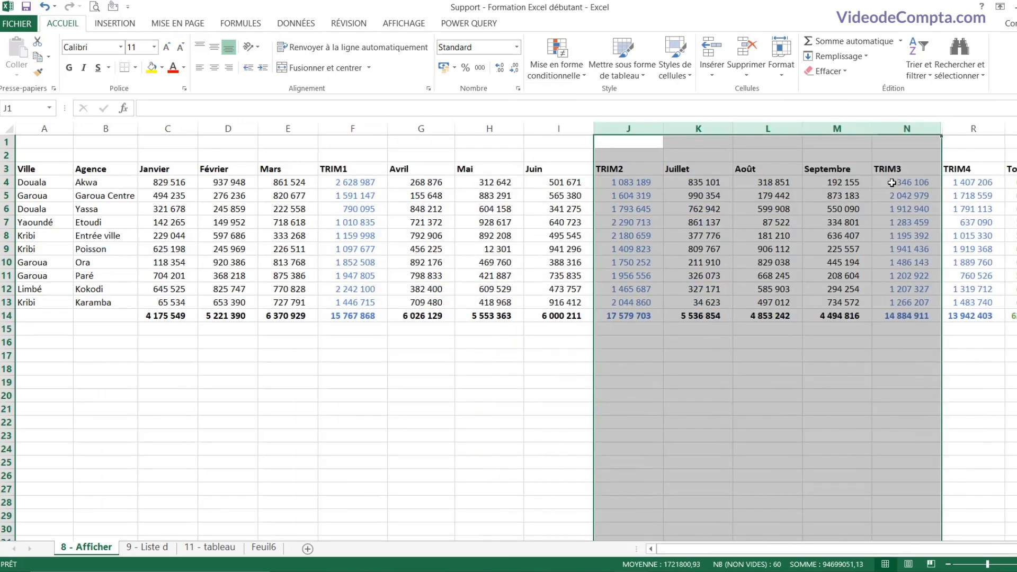
scroll(884, 203, down, 1)
scroll(884, 203, up, 2)
drag(936, 128, 959, 125)
right_click(959, 127)
click(918, 318)
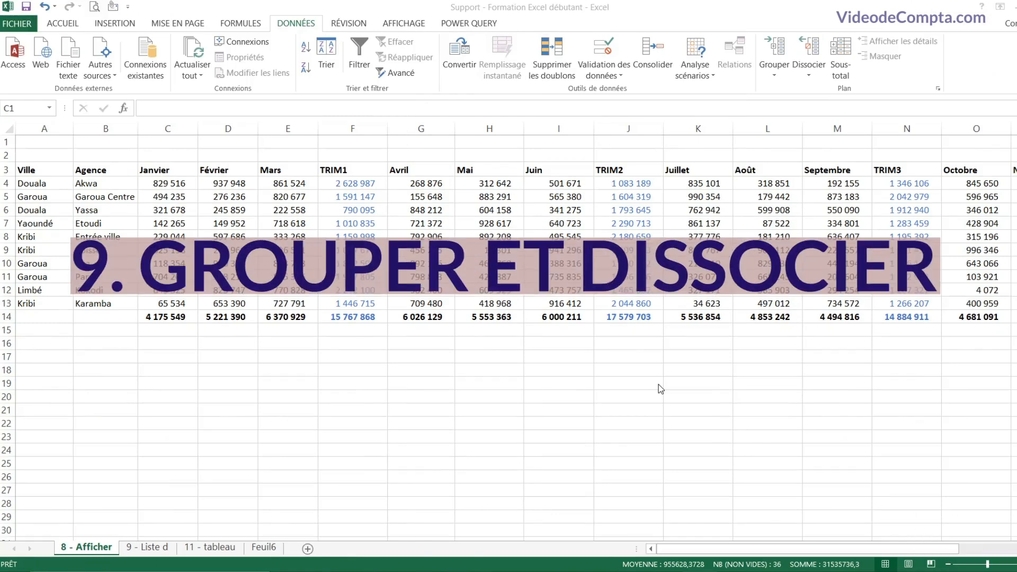
Step: Hide the Janvier–Mars columns, then unhide them again
drag(191, 129, 288, 129)
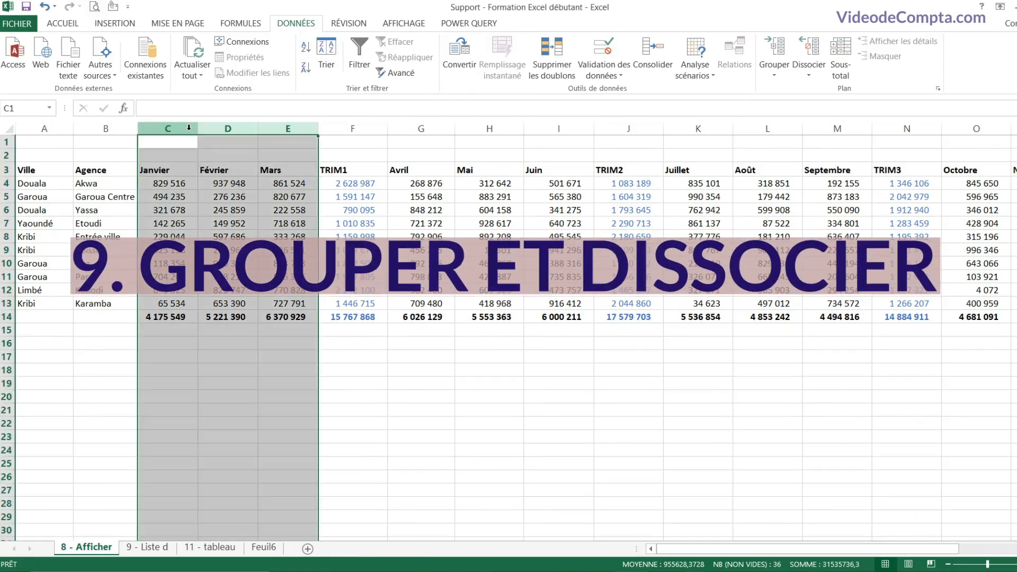
click(170, 187)
drag(168, 129, 288, 139)
right_click(272, 155)
click(312, 338)
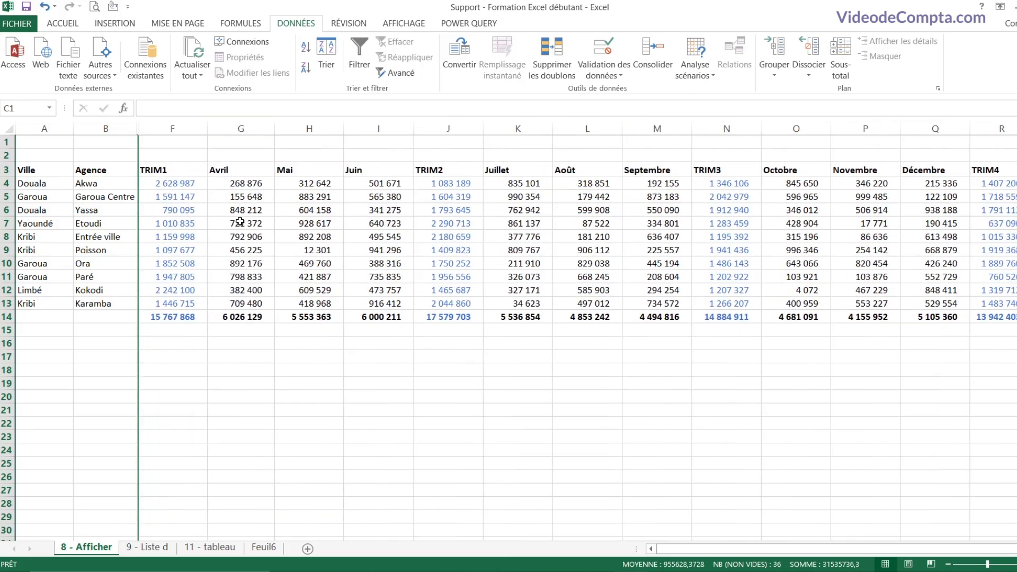
click(228, 218)
drag(105, 128, 175, 129)
right_click(178, 131)
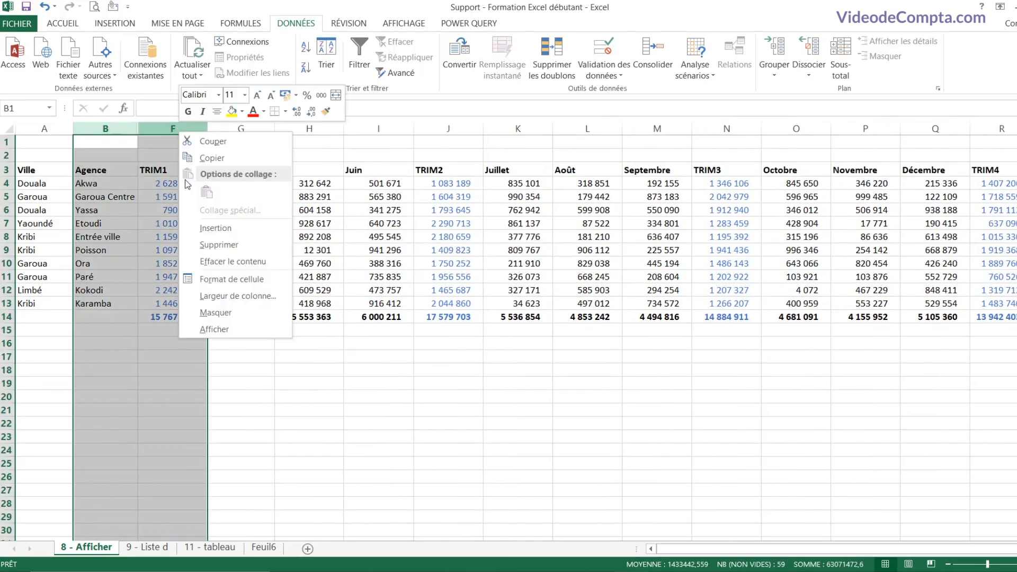
click(242, 328)
click(229, 235)
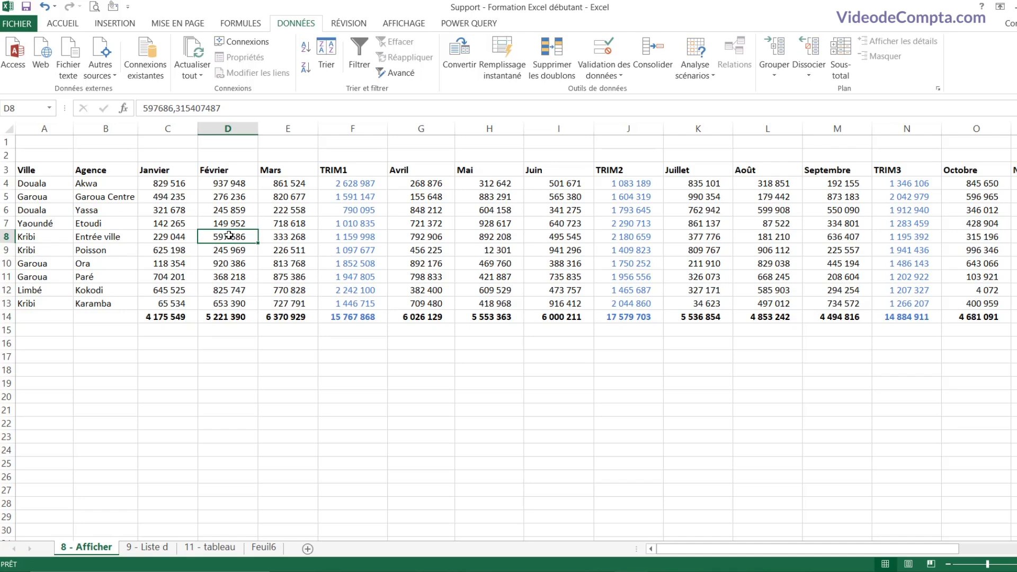
Step: Try selecting rows 5 to 12, then select columns C:E (Janvier to Mars)
drag(186, 133, 287, 130)
click(239, 223)
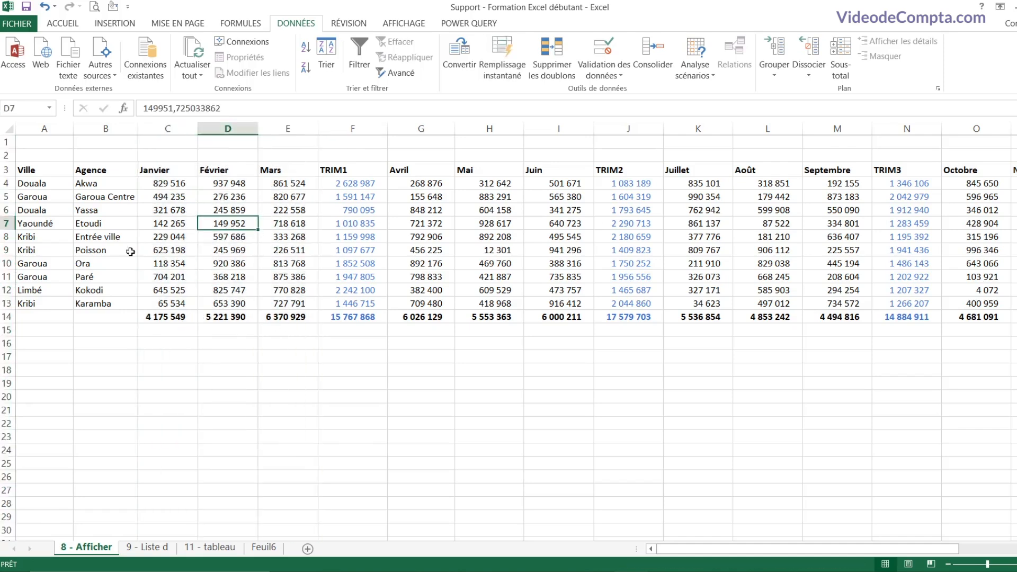
drag(7, 197, 7, 291)
click(169, 210)
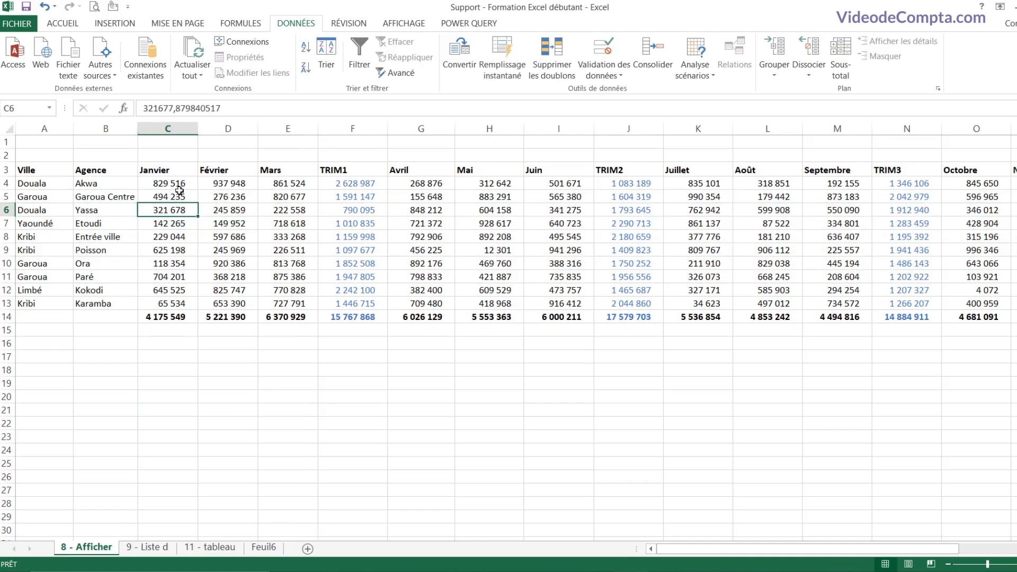
drag(168, 129, 288, 129)
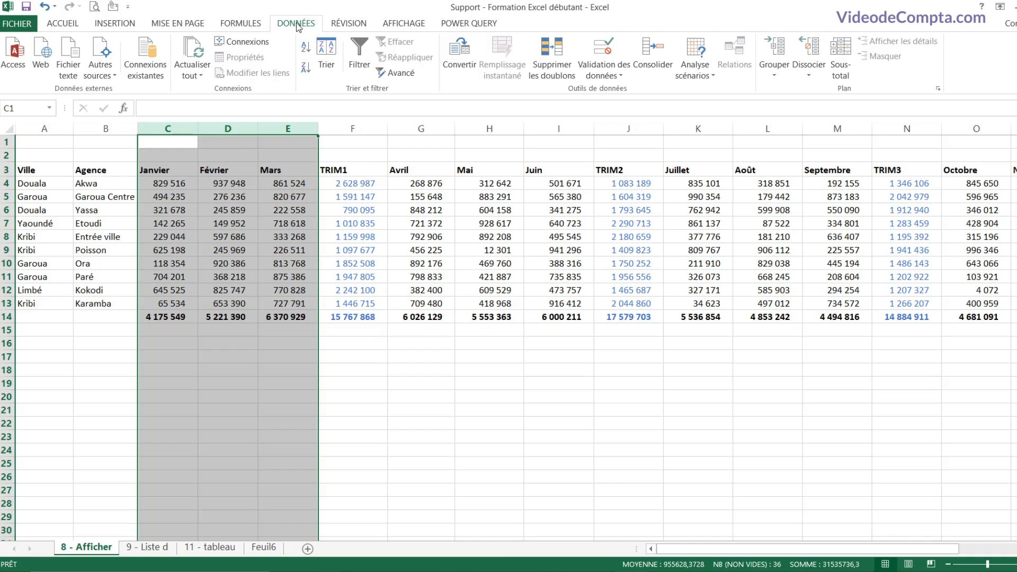
Step: Group columns C:E, G:I, K:M and O:Q into four quarterly column groups
click(777, 76)
click(762, 103)
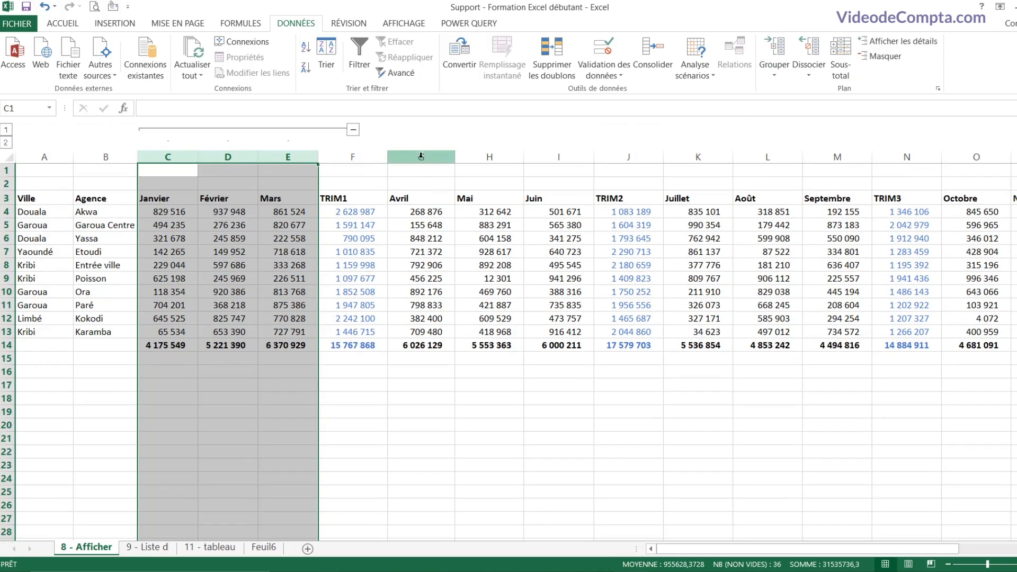
drag(421, 156, 559, 156)
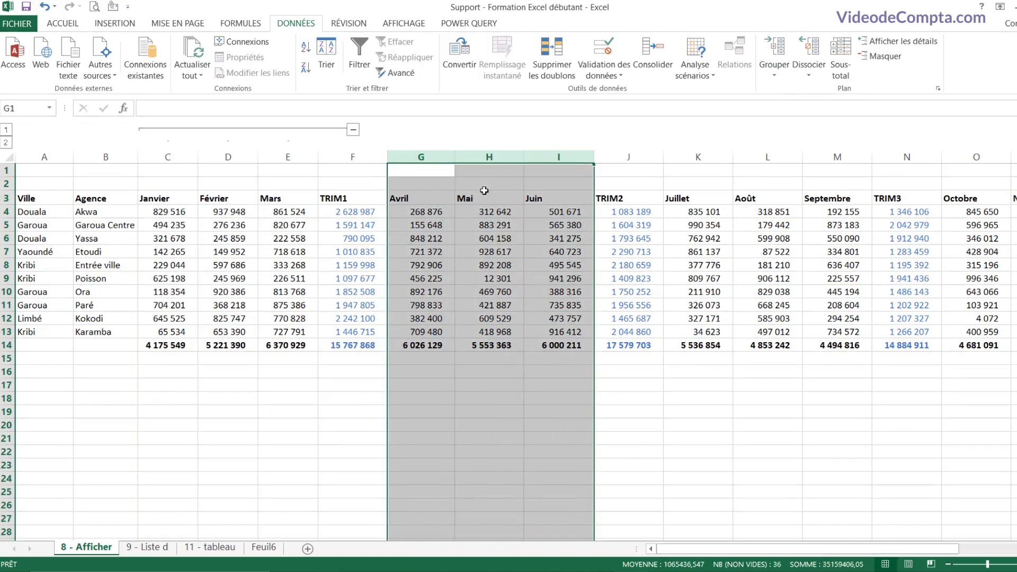
click(775, 75)
click(773, 94)
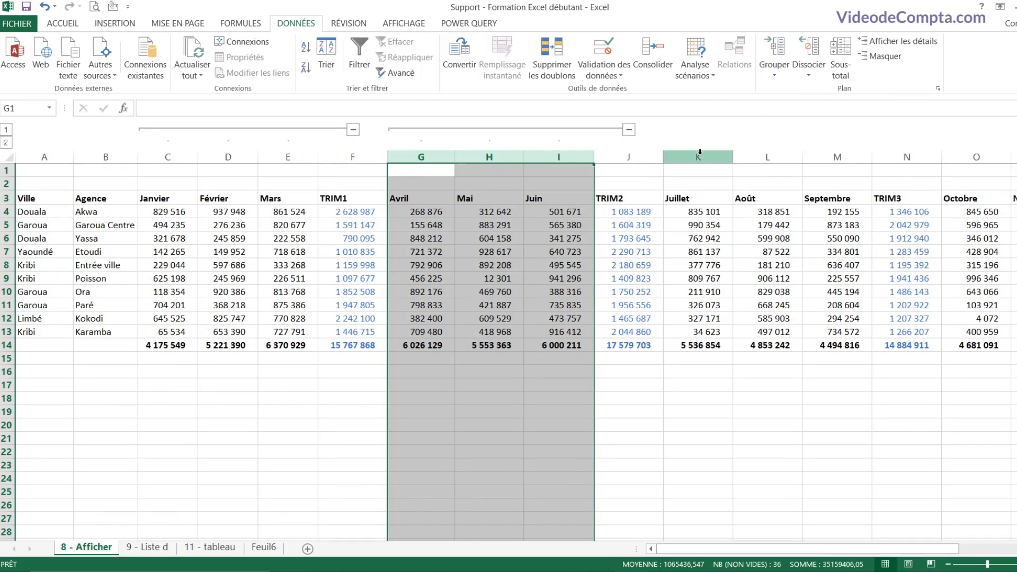
drag(699, 156, 818, 158)
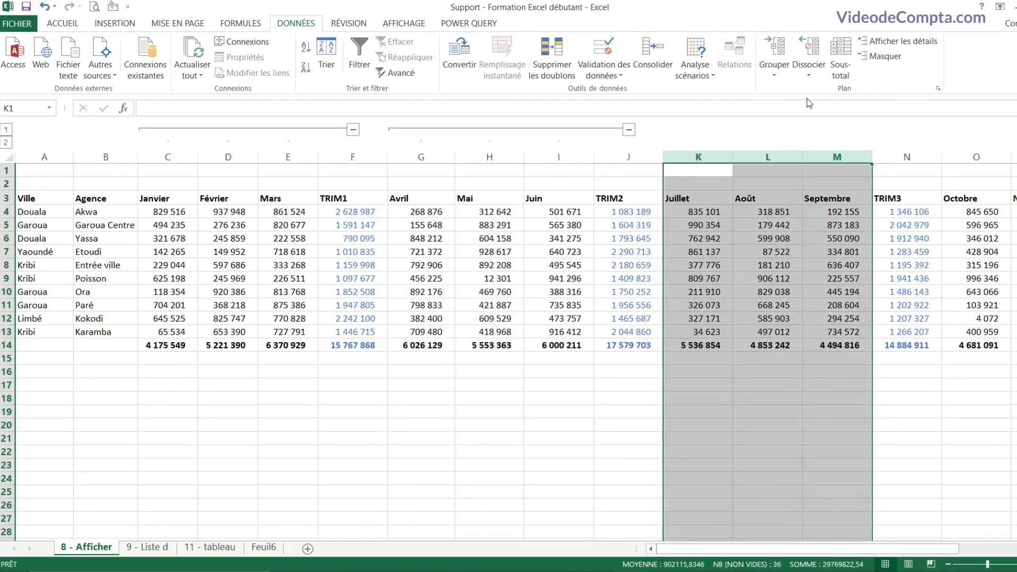
click(775, 76)
click(773, 96)
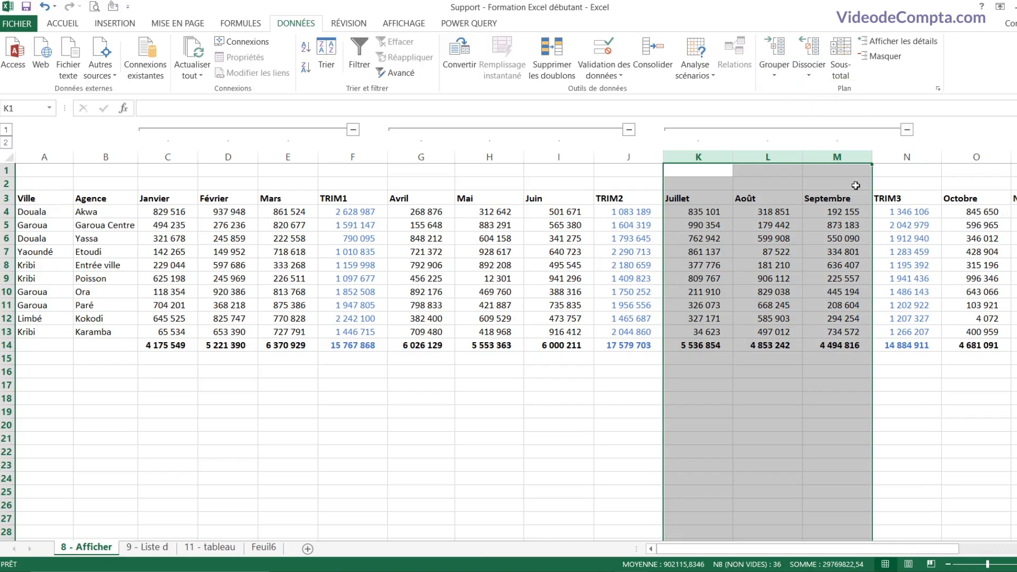
drag(960, 158, 932, 158)
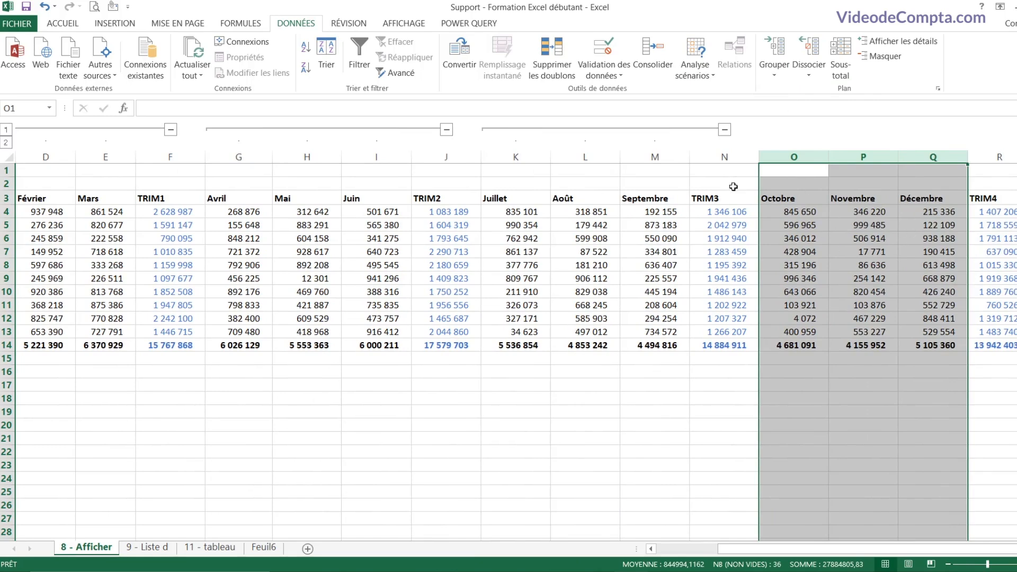
click(773, 75)
click(774, 96)
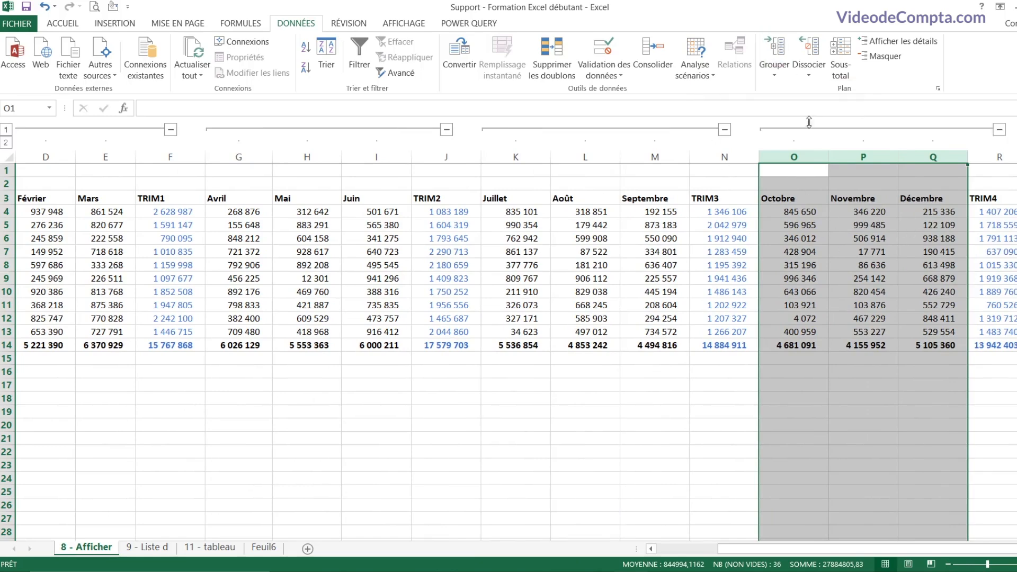
click(877, 227)
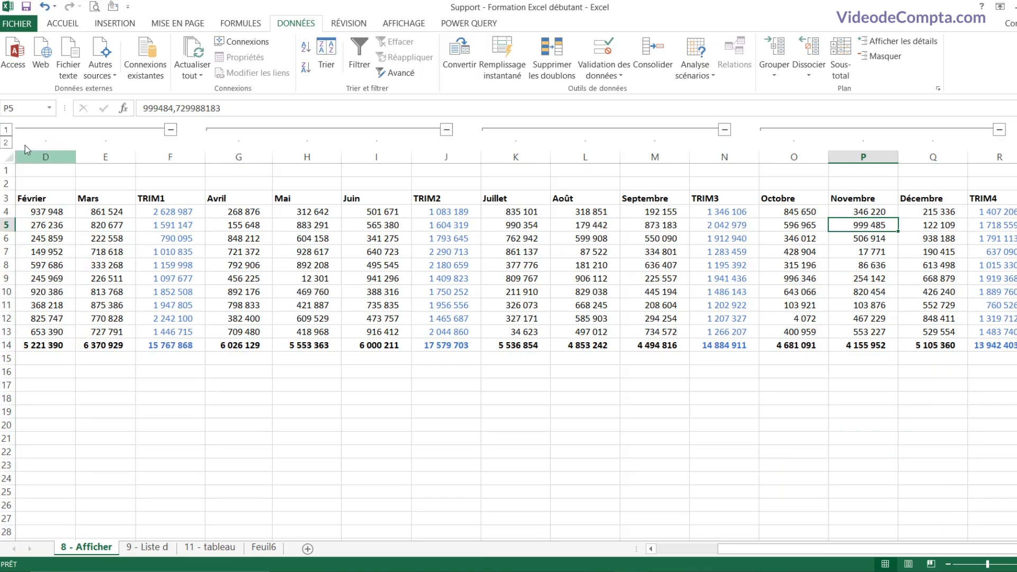
click(7, 130)
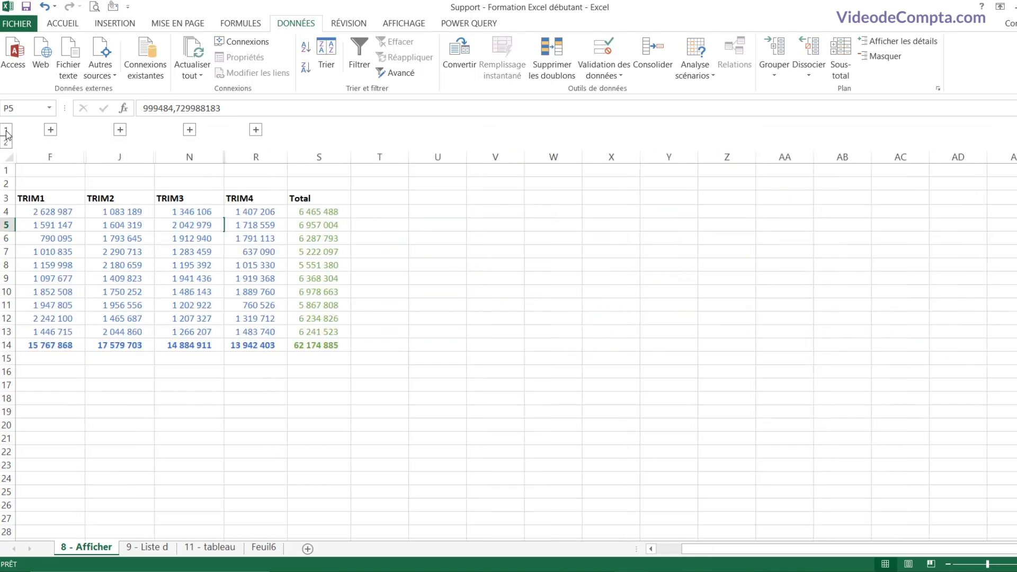
click(63, 200)
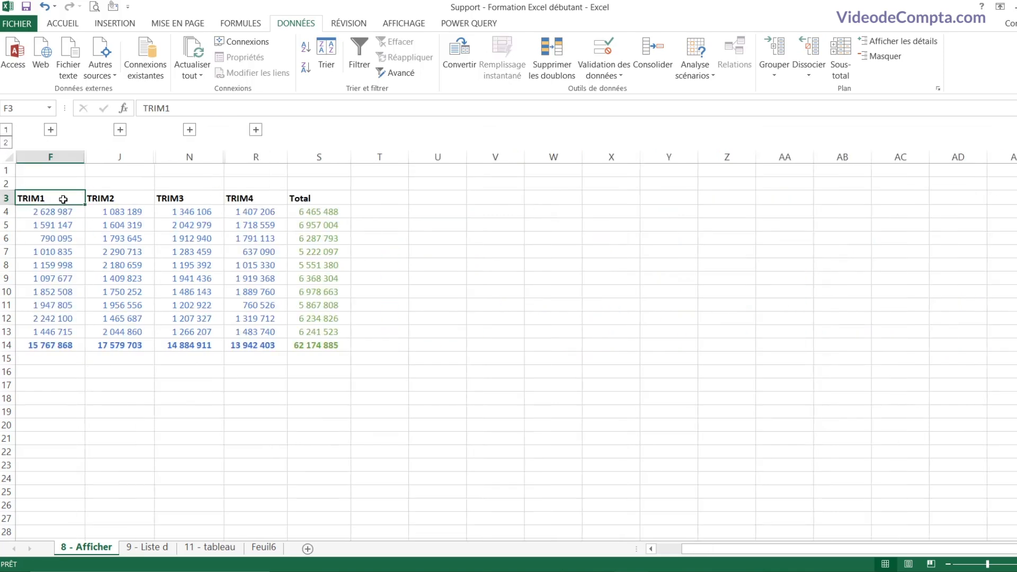
key(Home)
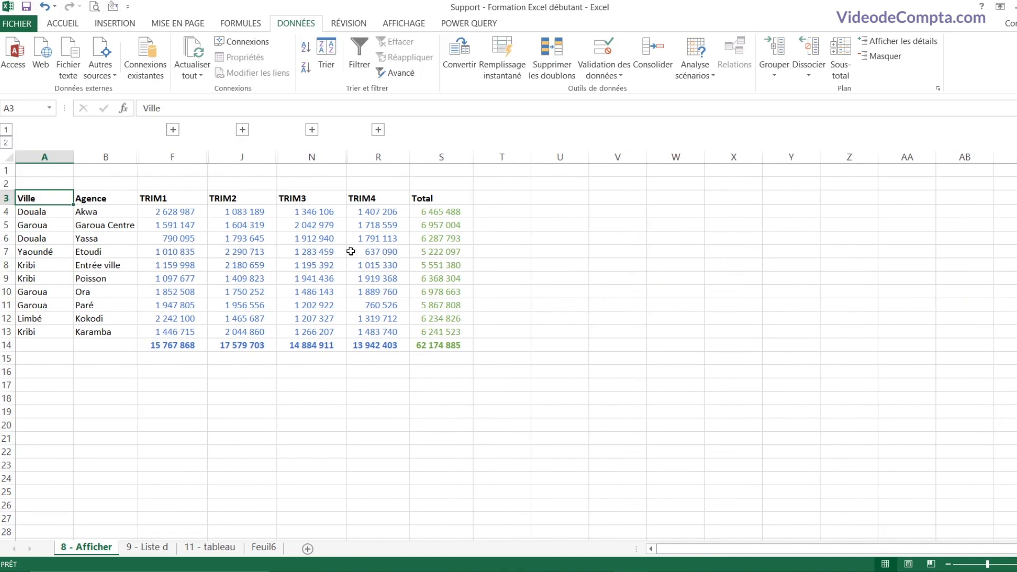
click(6, 143)
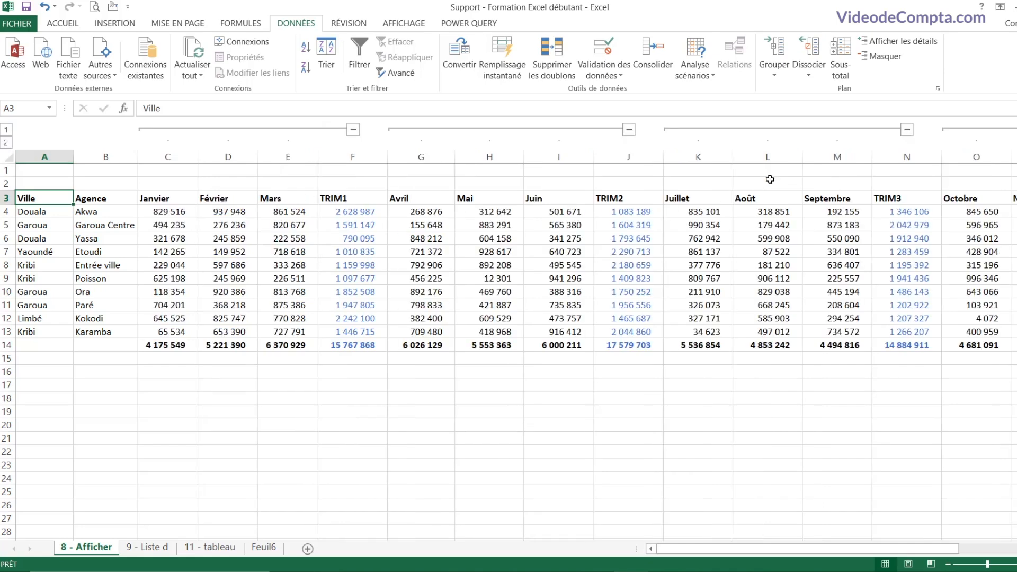
Step: Remove all subtotals and the outline with Sous-total's Supprimer tout, then review the TRIM and monthly values
click(841, 61)
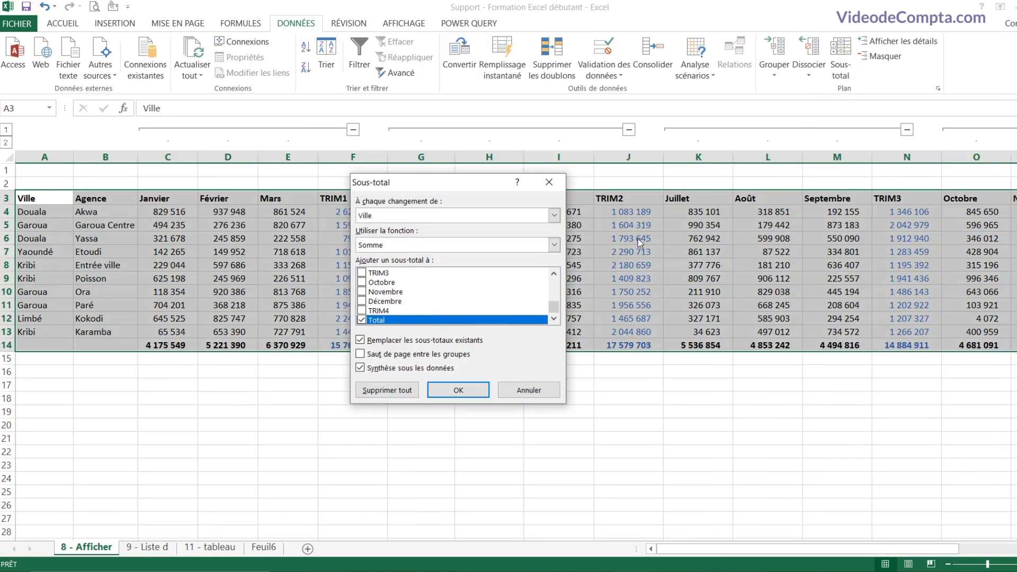
click(386, 389)
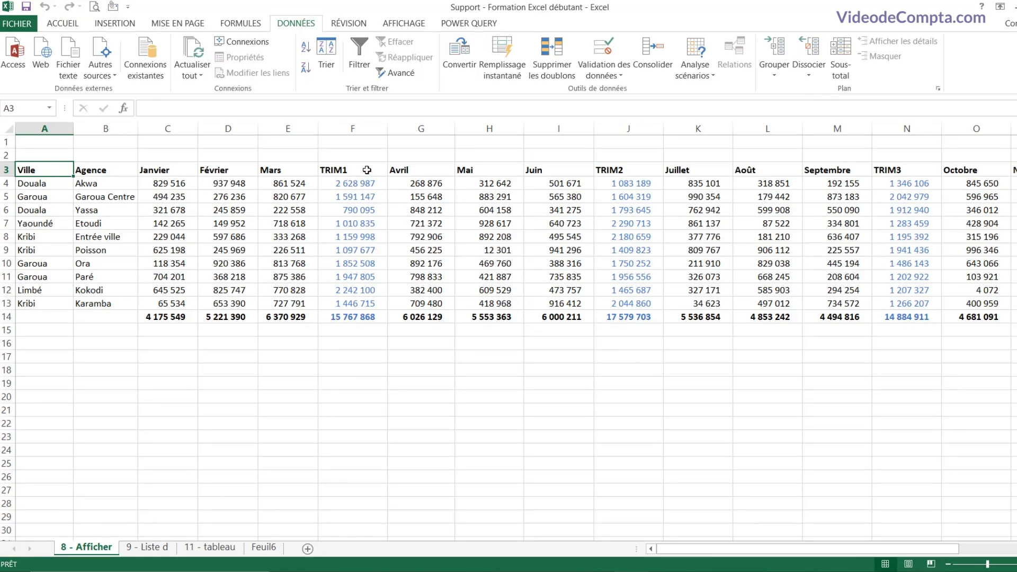
drag(366, 170, 368, 313)
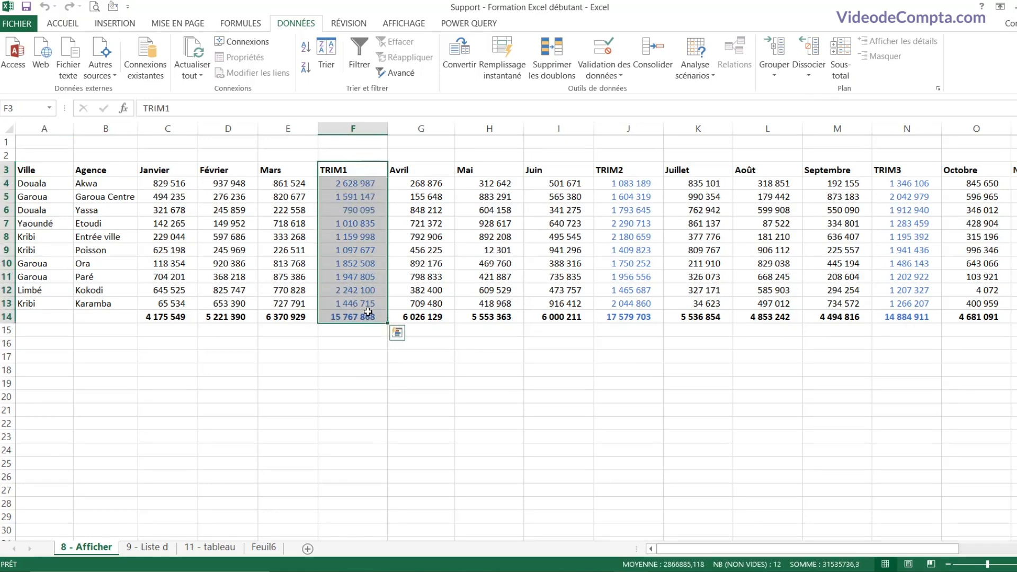
drag(627, 171, 628, 317)
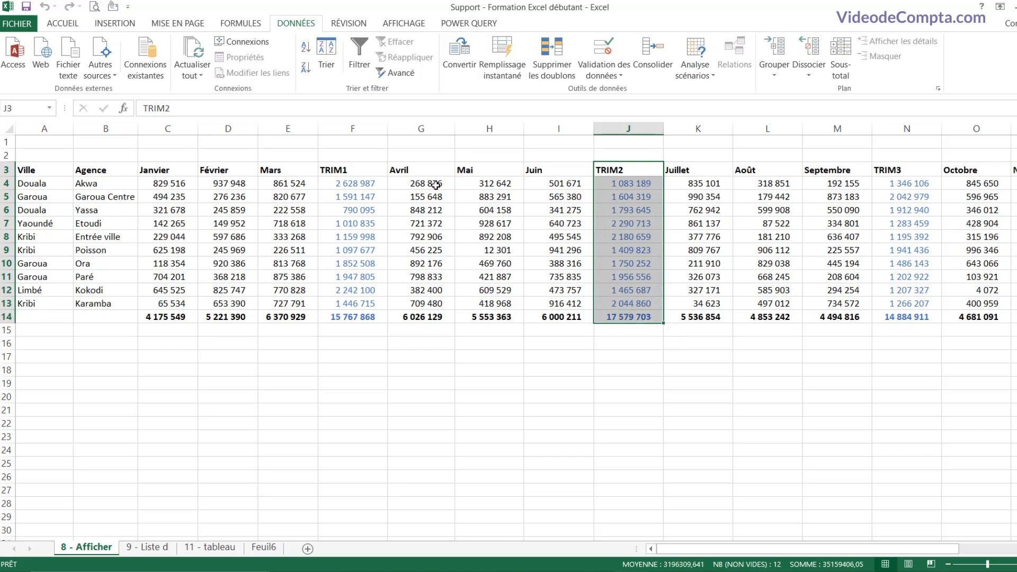
drag(435, 184, 561, 186)
click(565, 198)
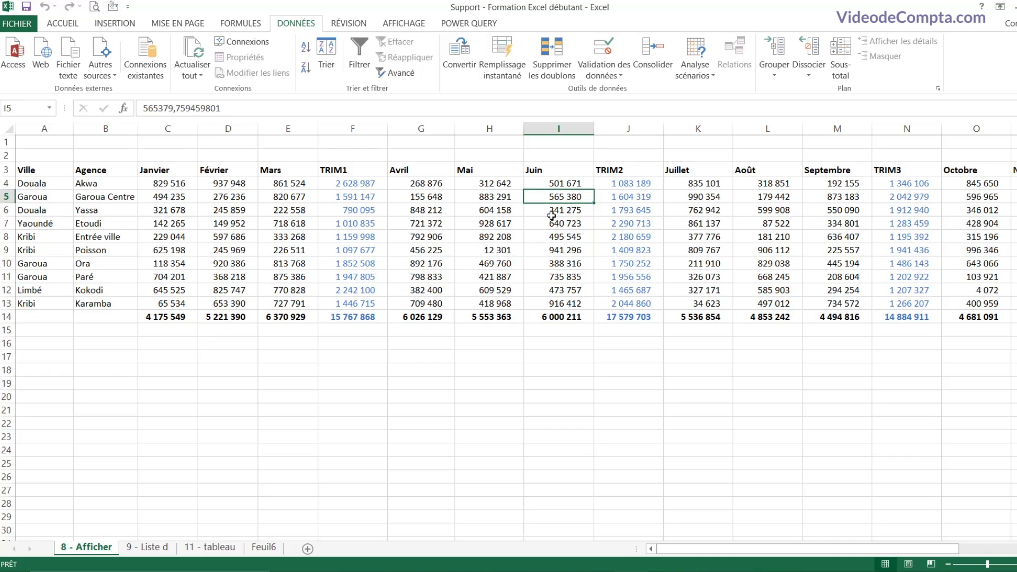
click(117, 171)
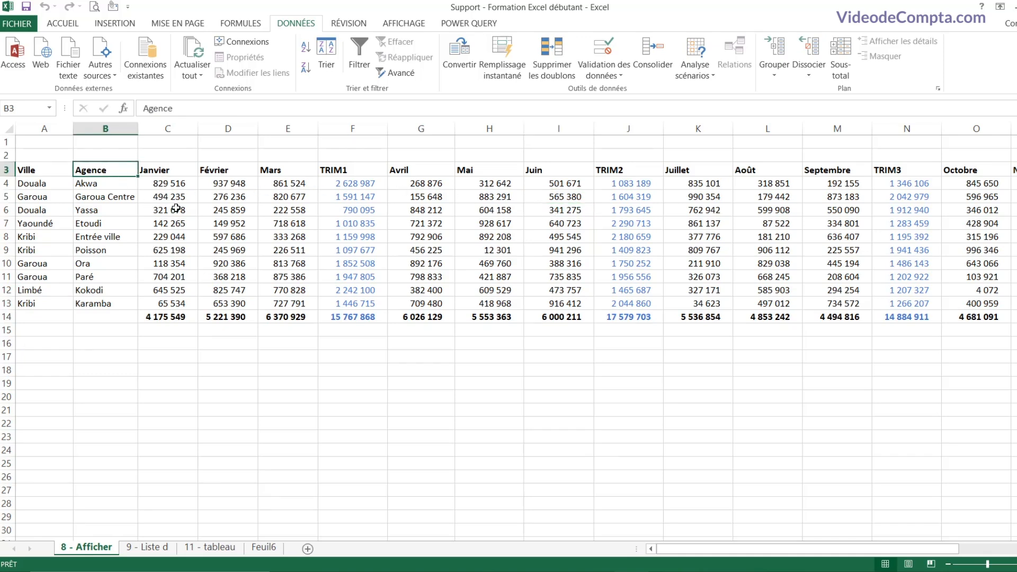
Step: Build an automatic outline, then view quarter totals, all months, yearly Total, and only the total row
click(780, 80)
click(813, 109)
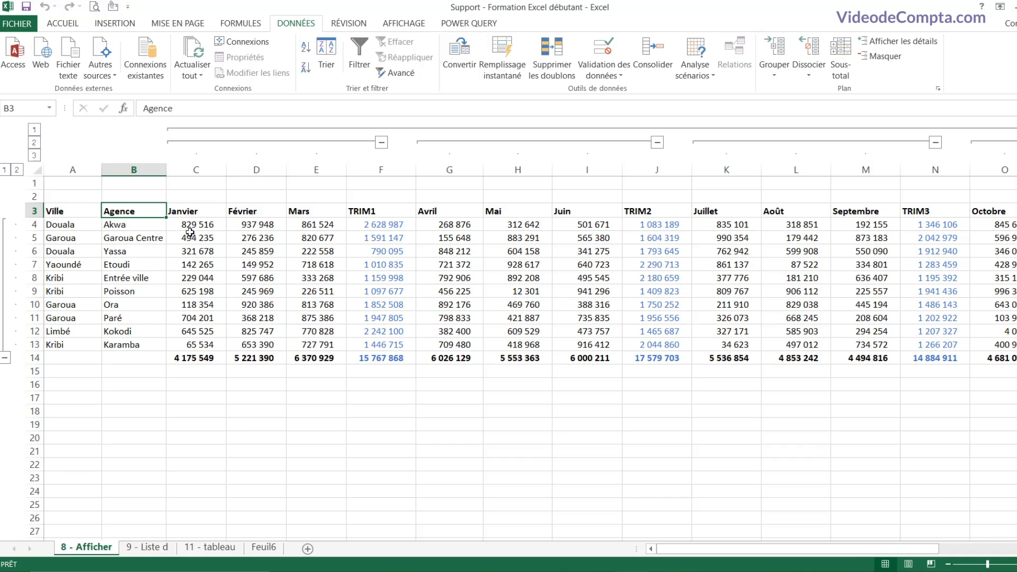
click(34, 143)
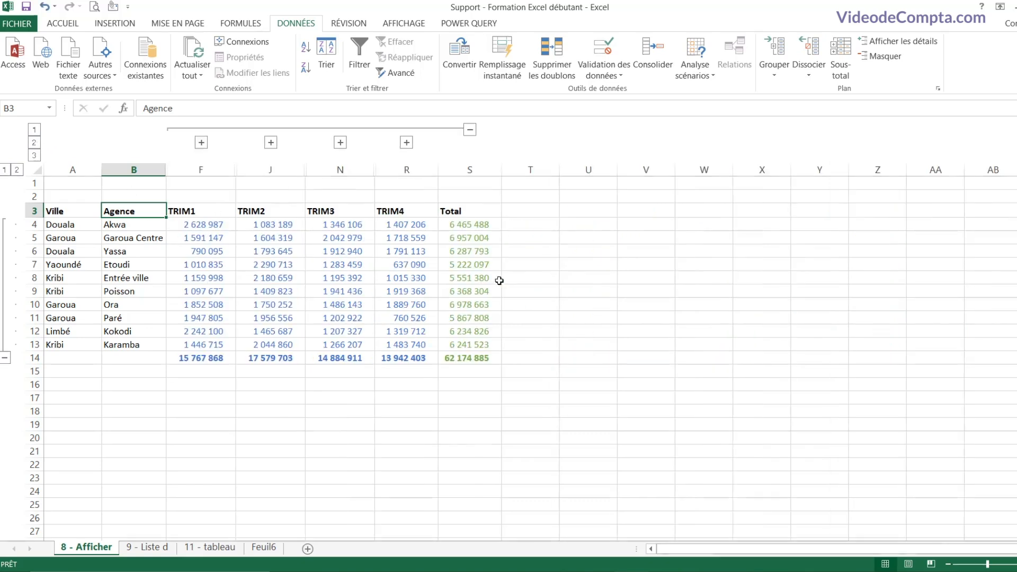
click(33, 157)
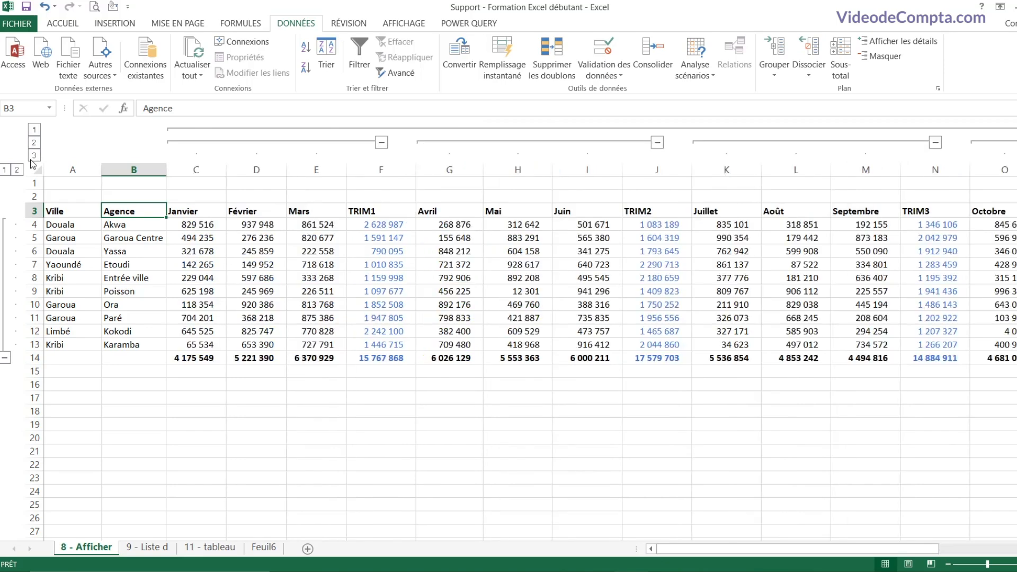
click(35, 131)
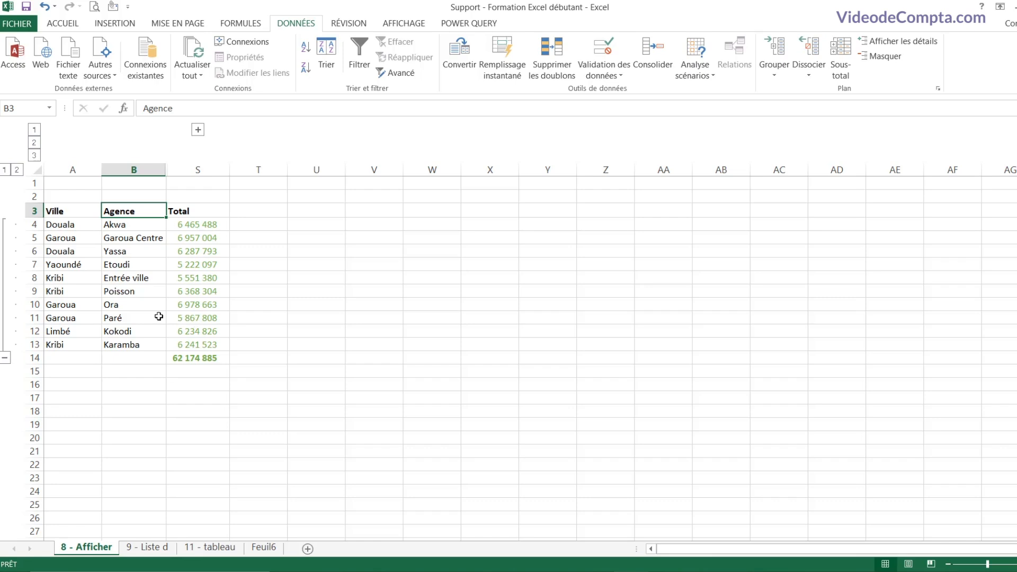
click(6, 170)
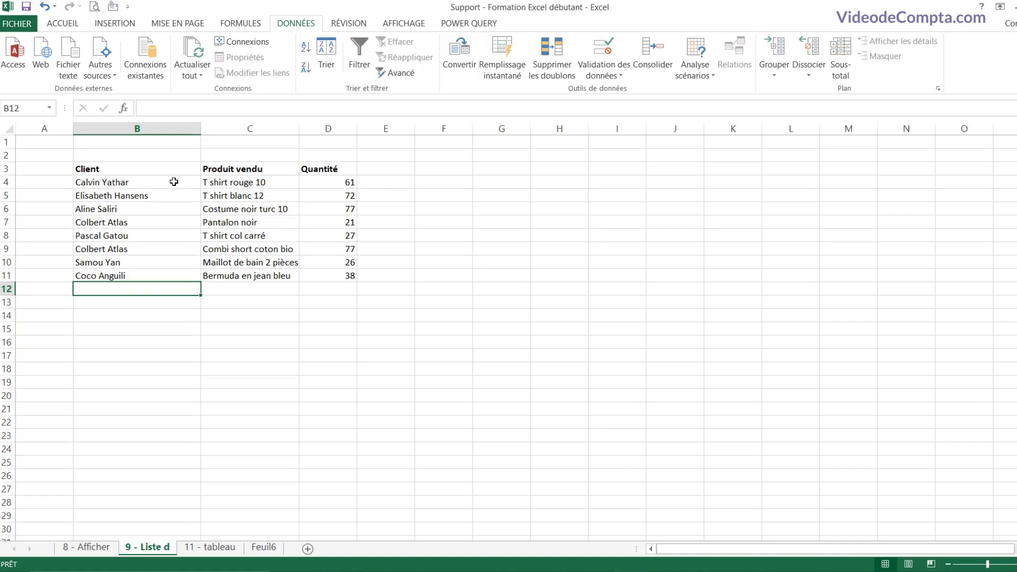
Step: Show the list of already-entered client names for empty cell B12 using Alt+Down
drag(170, 174, 175, 261)
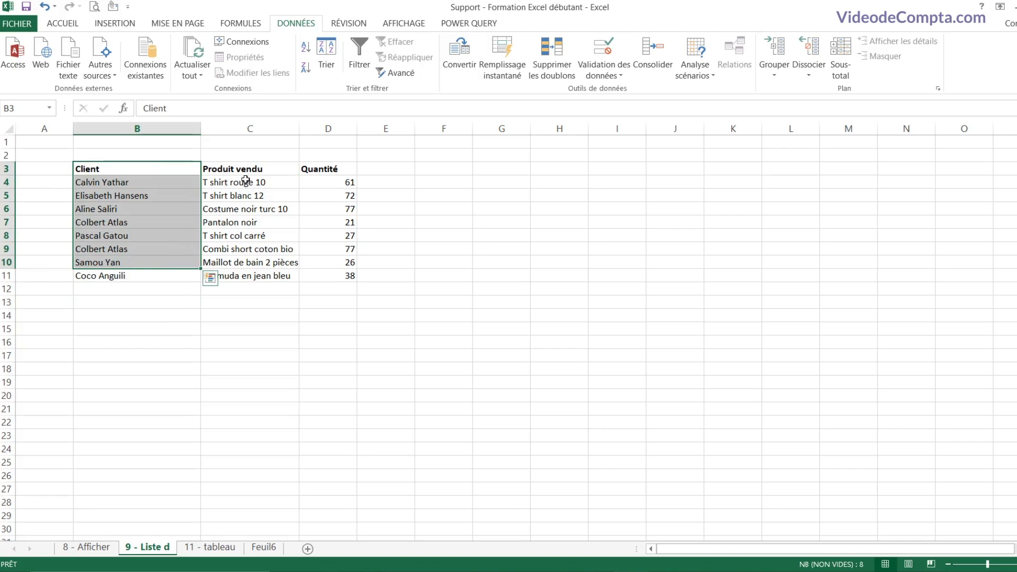
drag(249, 169, 250, 261)
drag(328, 168, 329, 275)
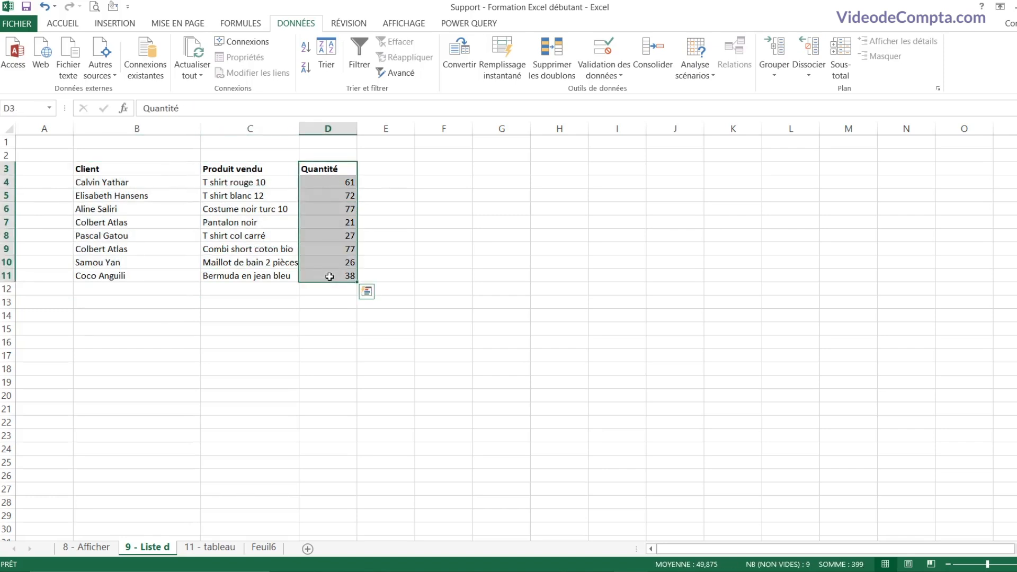
click(137, 290)
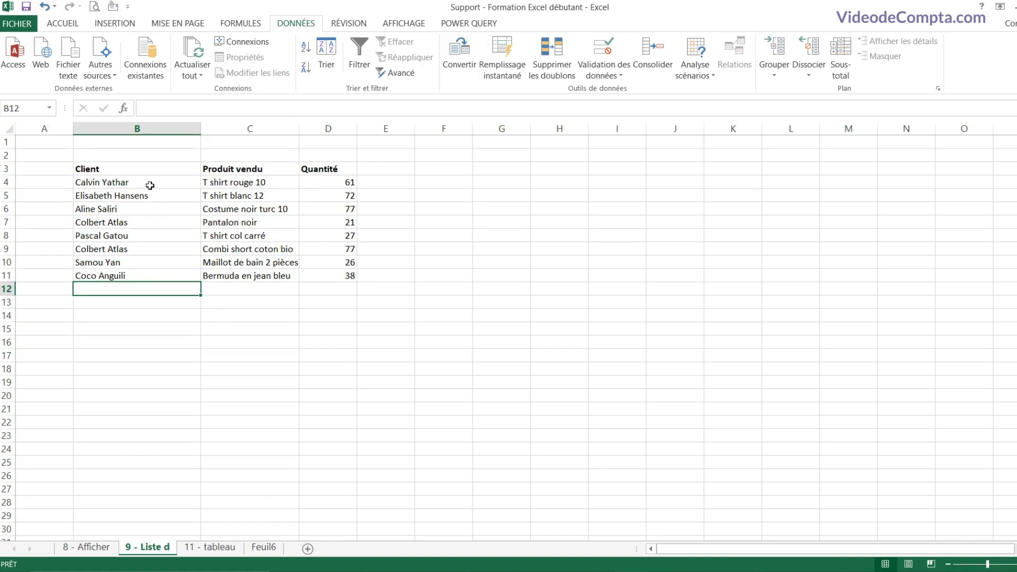
drag(149, 186, 148, 252)
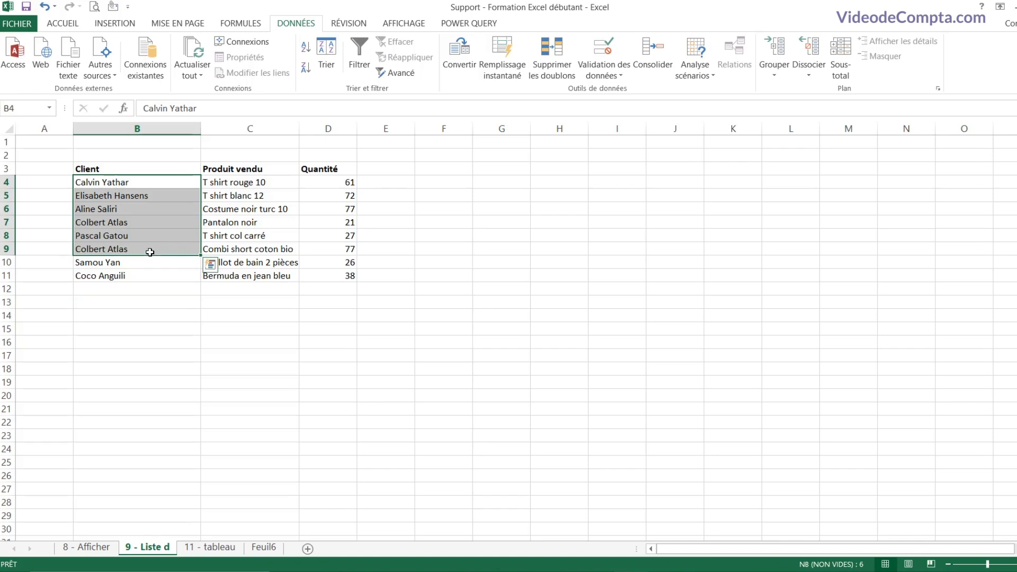
click(142, 288)
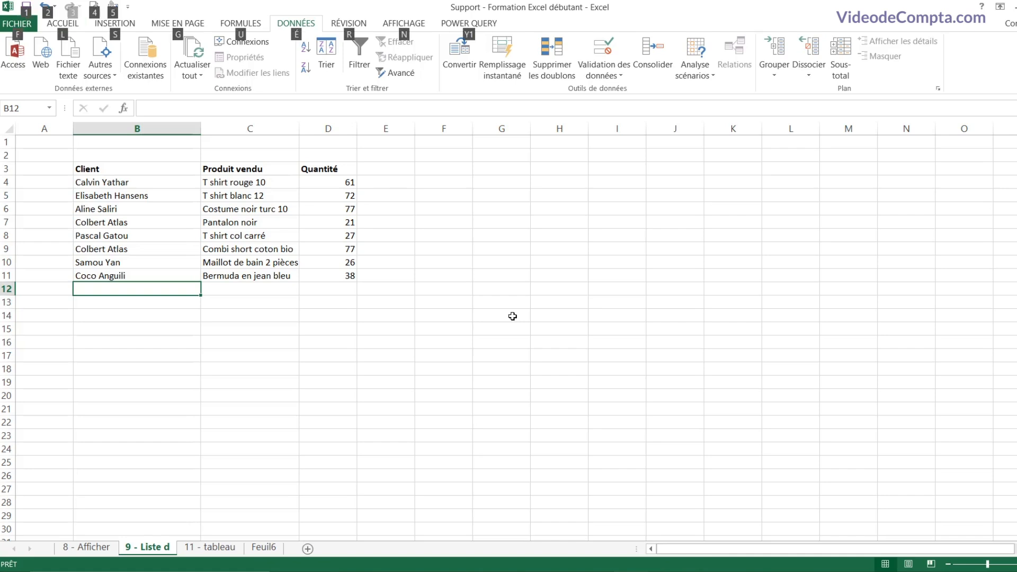
key(alt+Down)
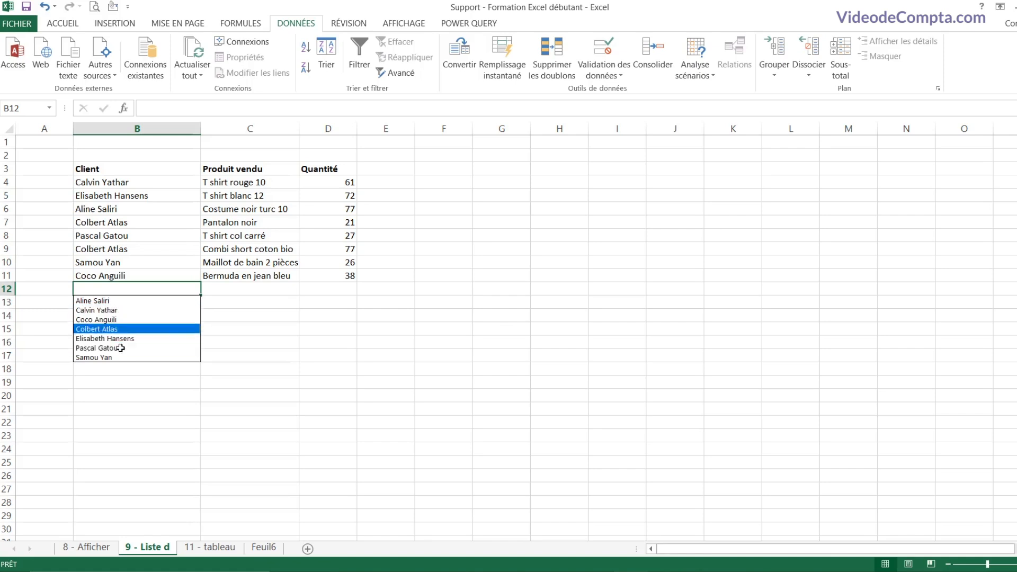
Step: Fill B12 with an existing client name and C12 with T shirt rouge 10 from the pick lists
click(125, 320)
click(247, 289)
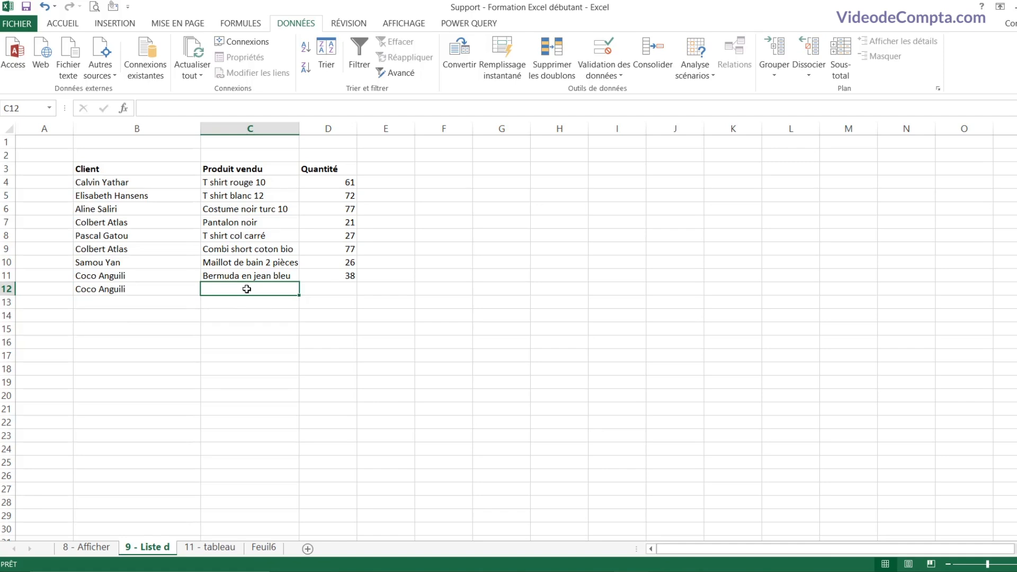
key(alt+Down)
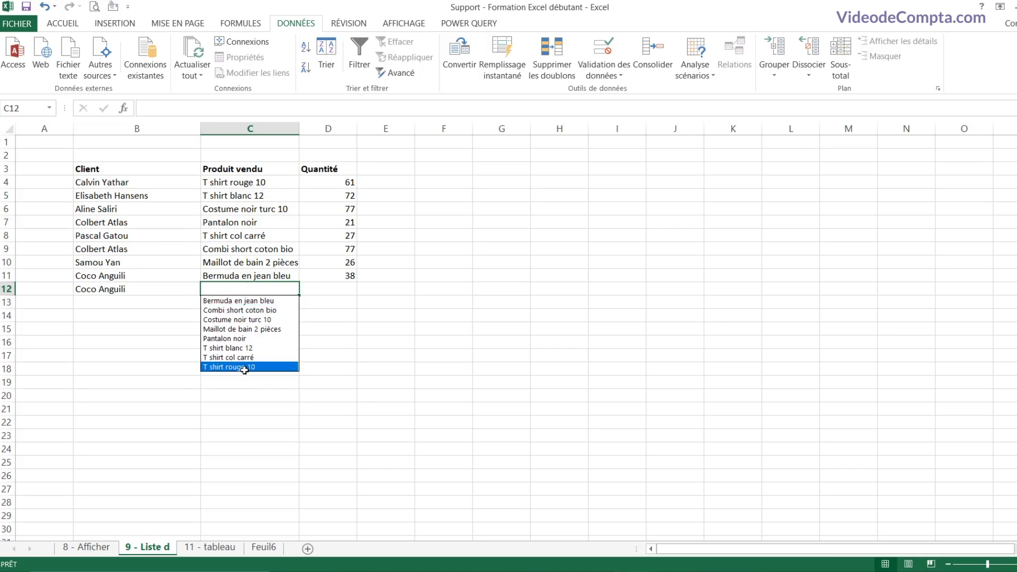
click(243, 366)
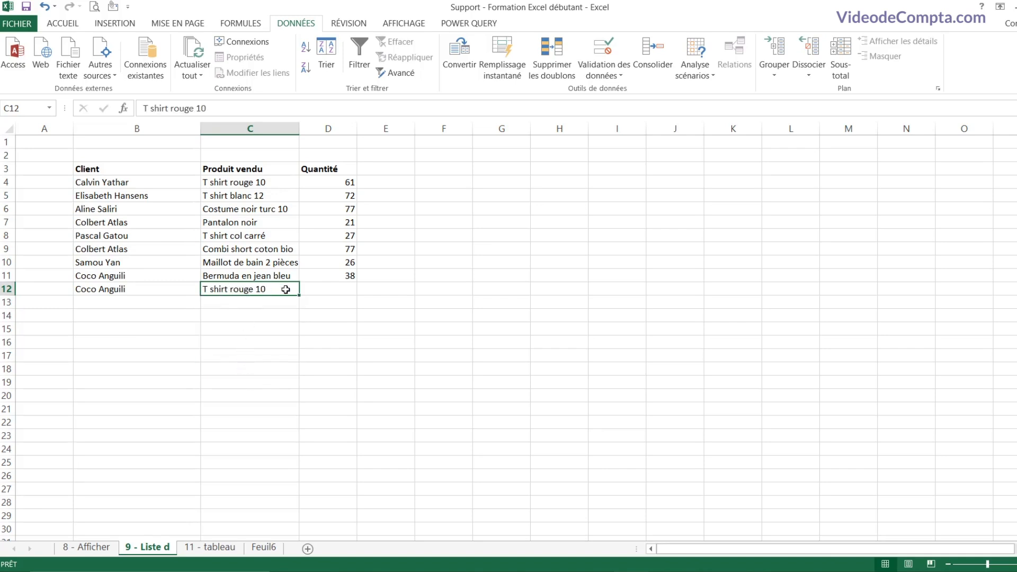
Step: Enter quantity 25 in D12 and move to the client cell of row 13
click(342, 291)
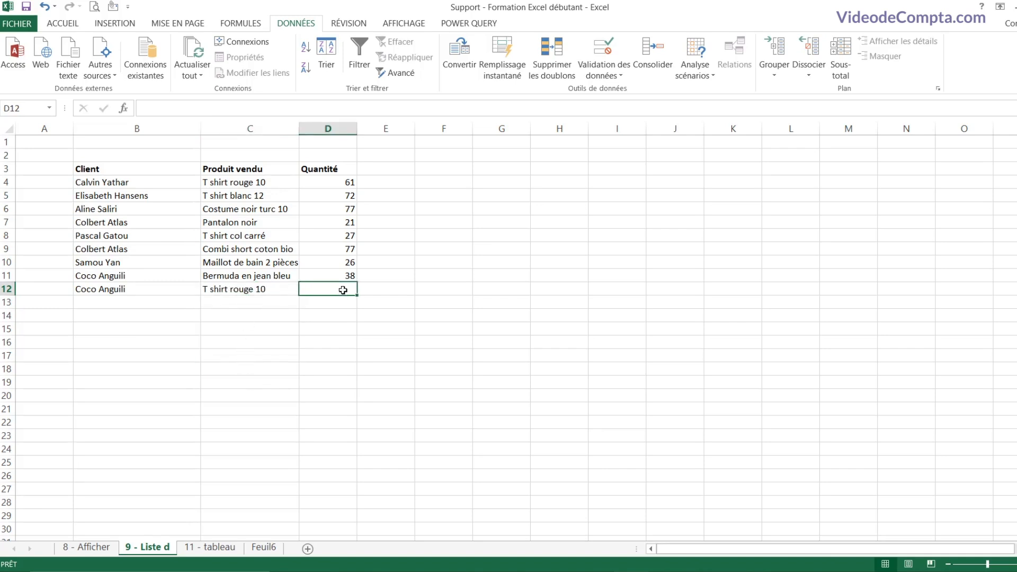
text(25)
key(Return)
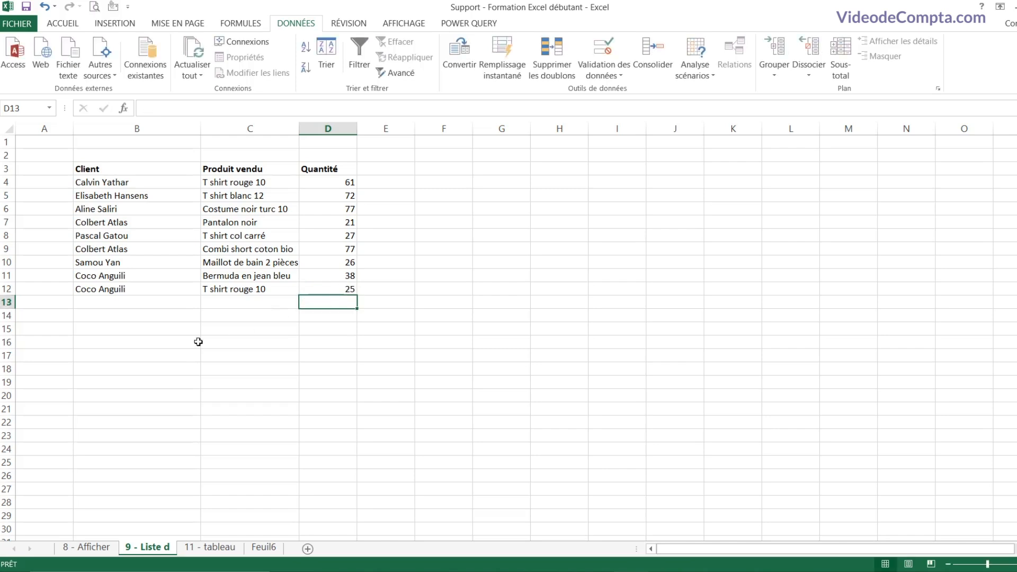
key(Left)
key(Left)
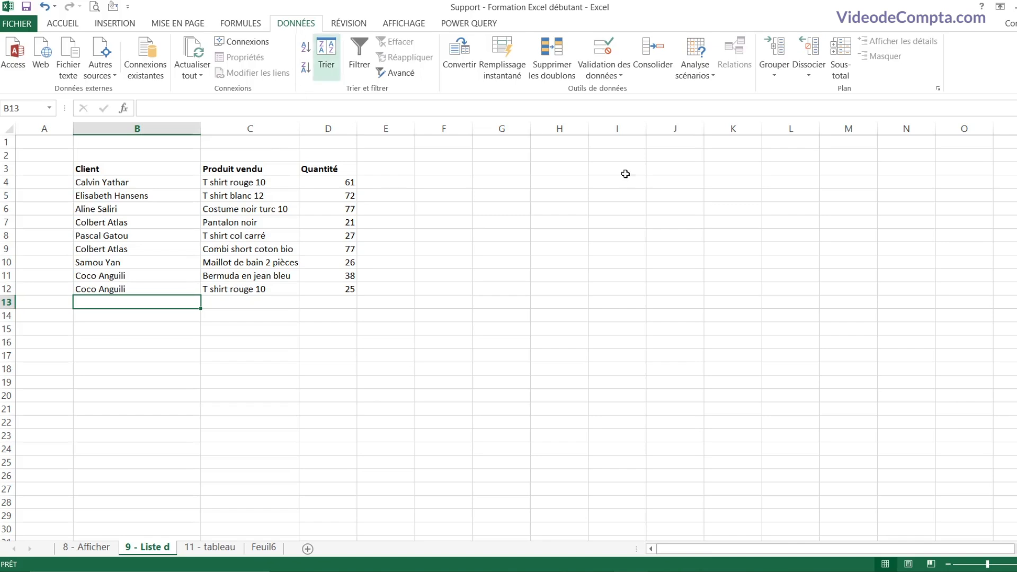
click(618, 72)
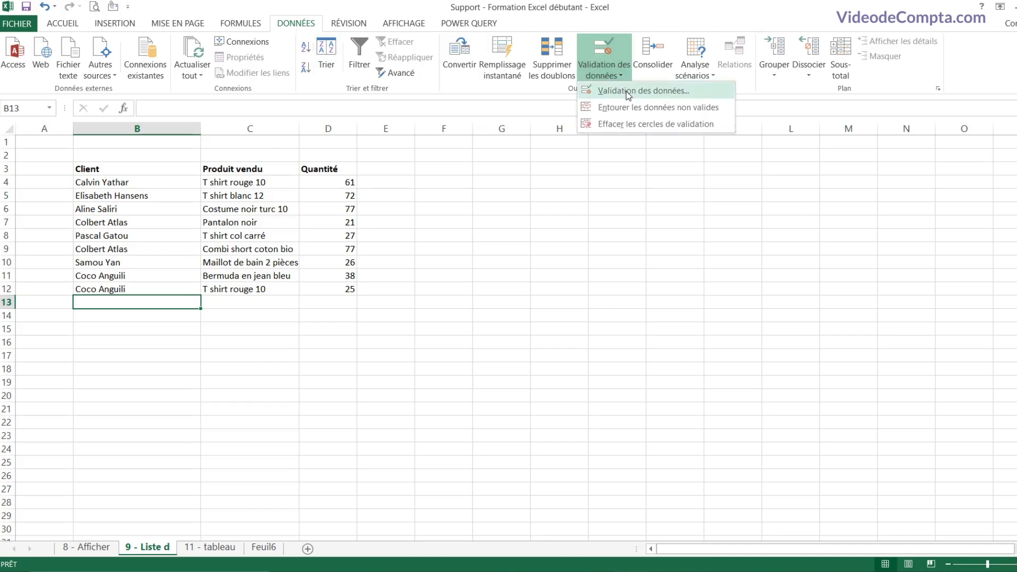
click(626, 92)
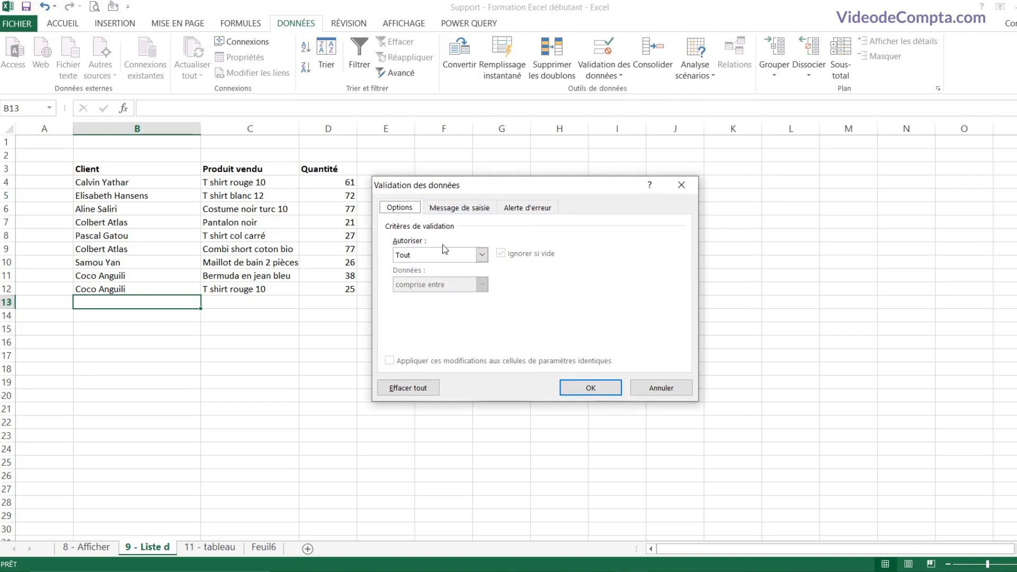
click(481, 256)
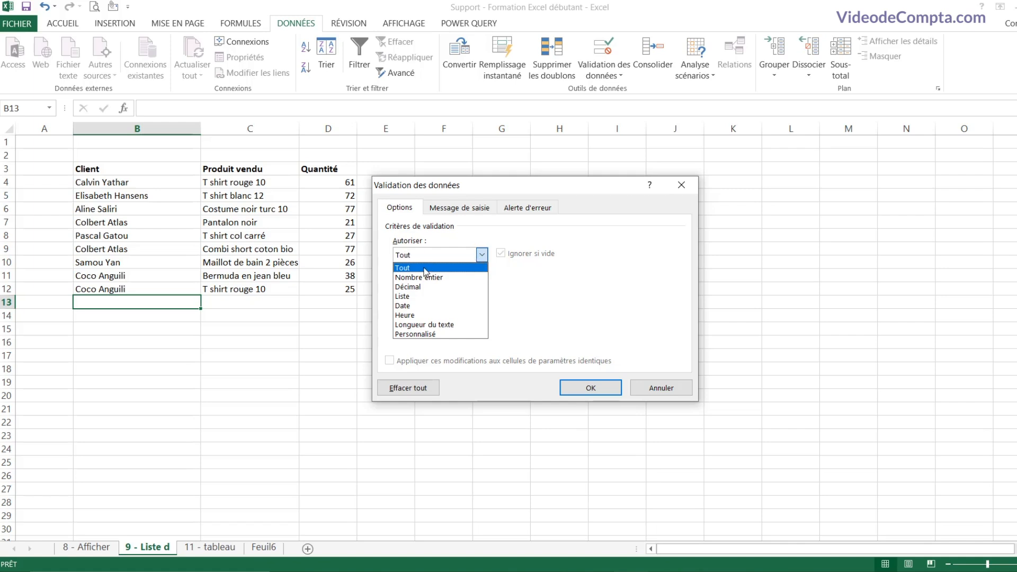
click(428, 300)
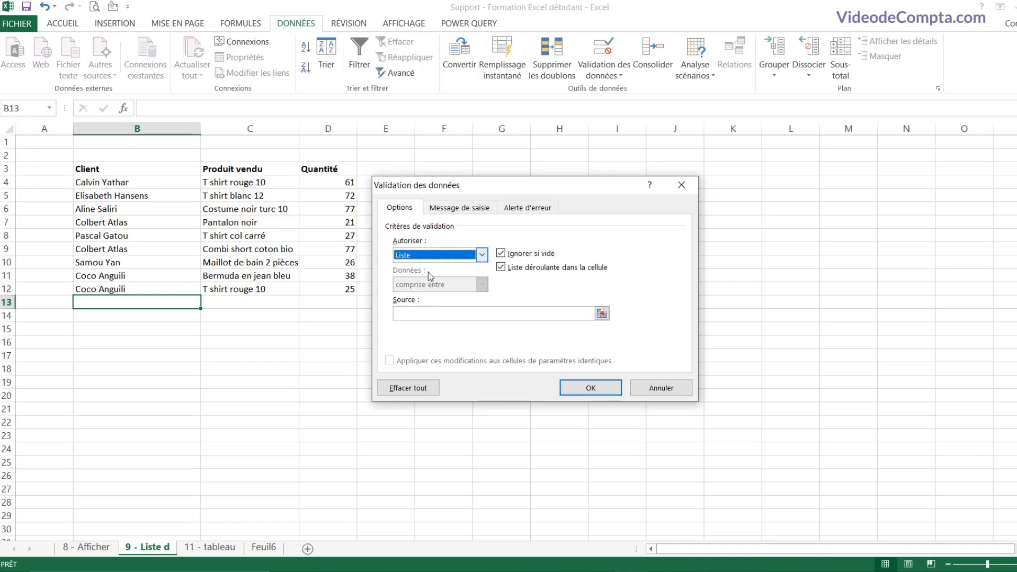
click(425, 313)
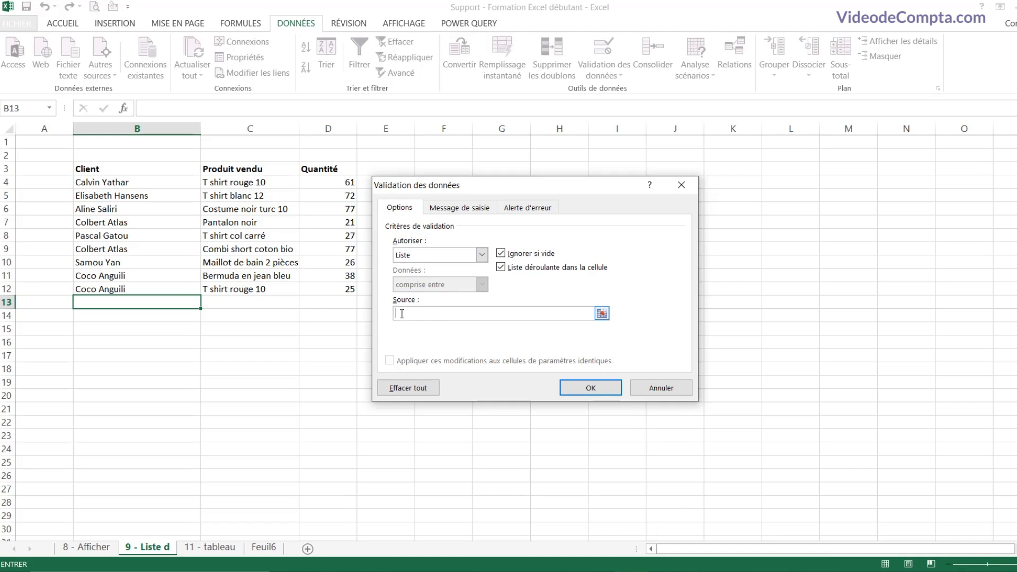
drag(441, 316, 367, 317)
key(BackSpace)
click(602, 314)
drag(117, 183, 120, 291)
click(690, 202)
drag(453, 313, 395, 314)
key(BackSpace)
click(657, 388)
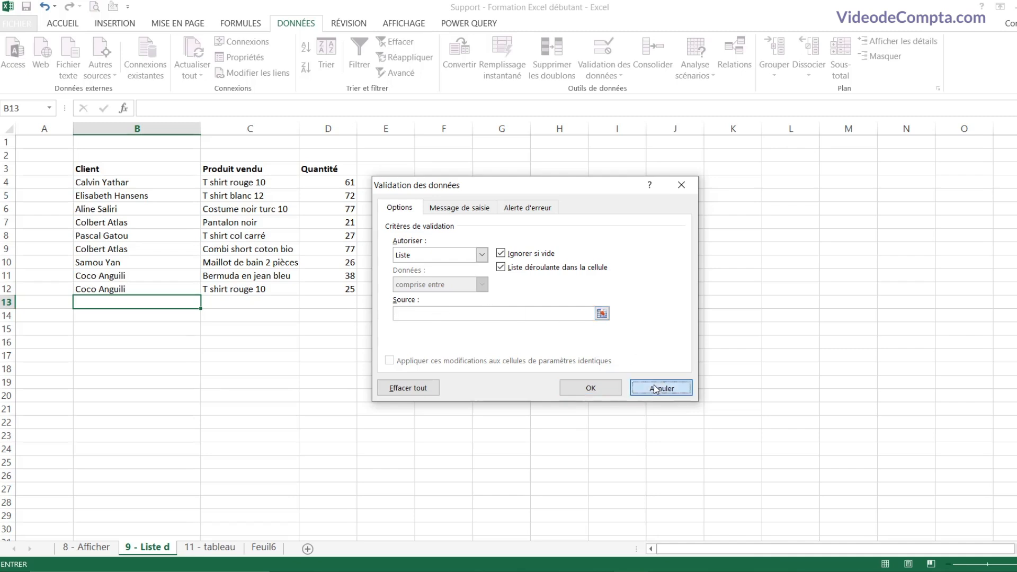
drag(166, 182, 166, 270)
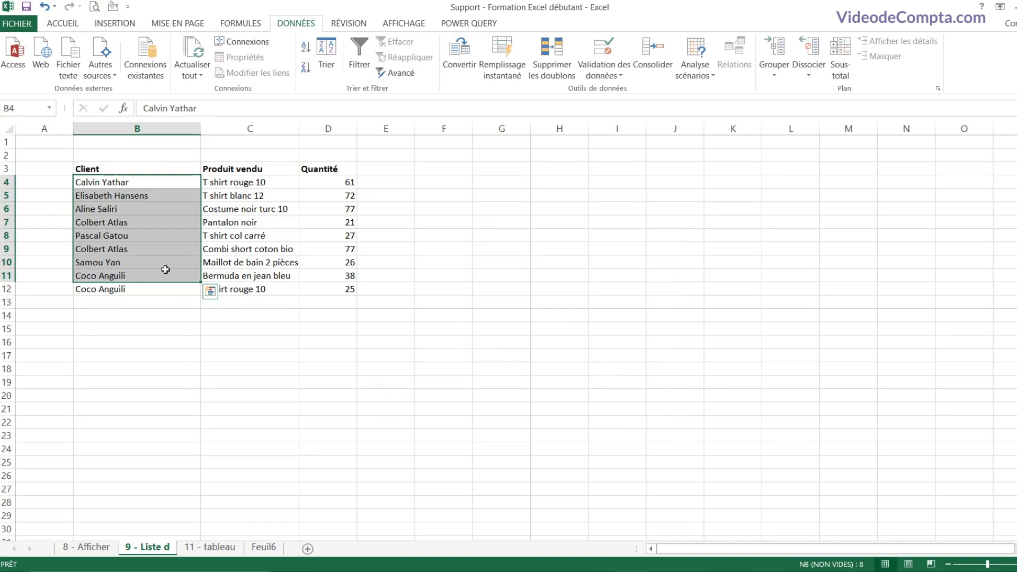
Step: Copy the client names into A3:A10 of a new sheet Feuil1 and widen column A
key(ctrl+c)
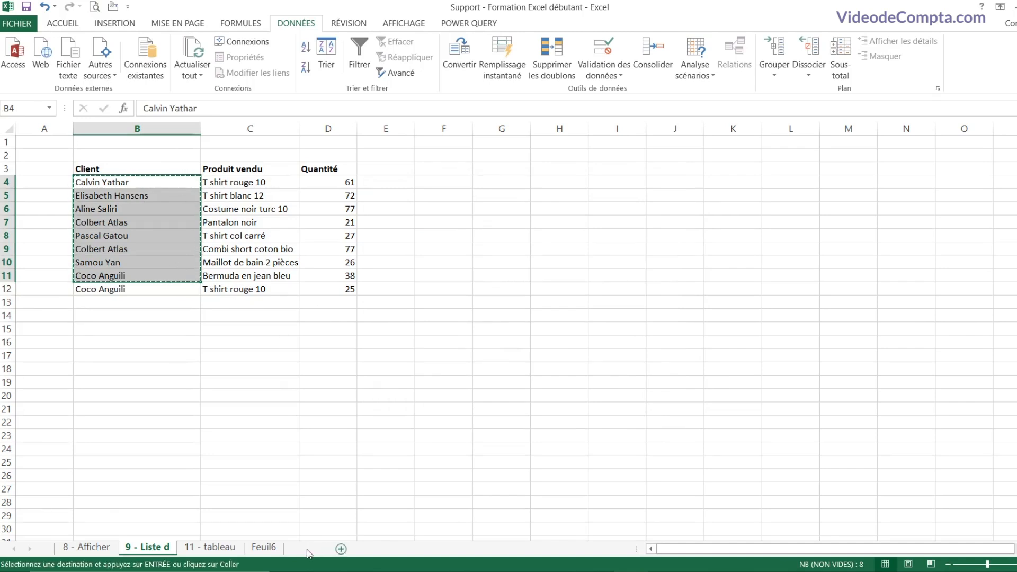
click(308, 548)
click(66, 170)
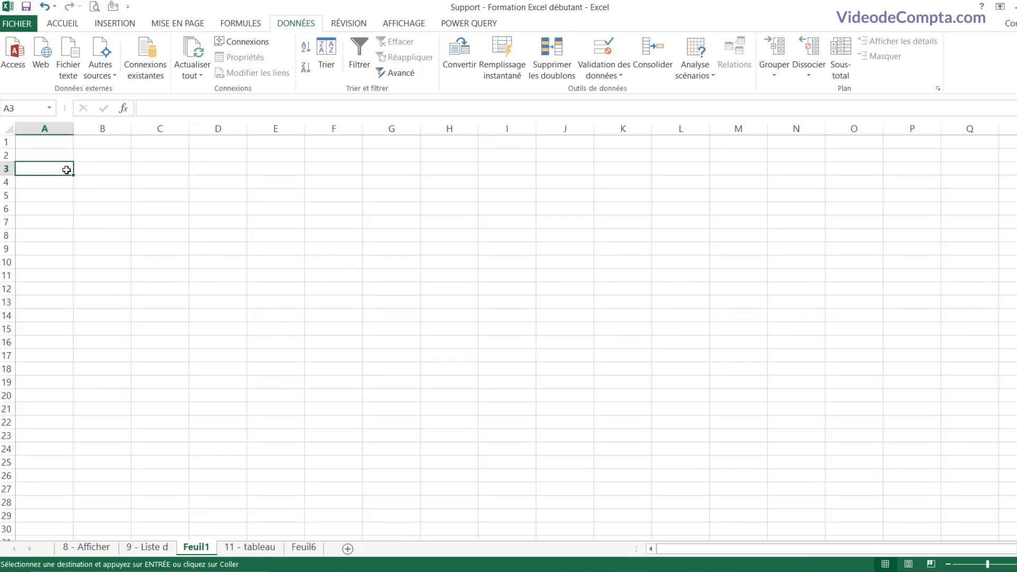
key(ctrl+v)
double_click(73, 127)
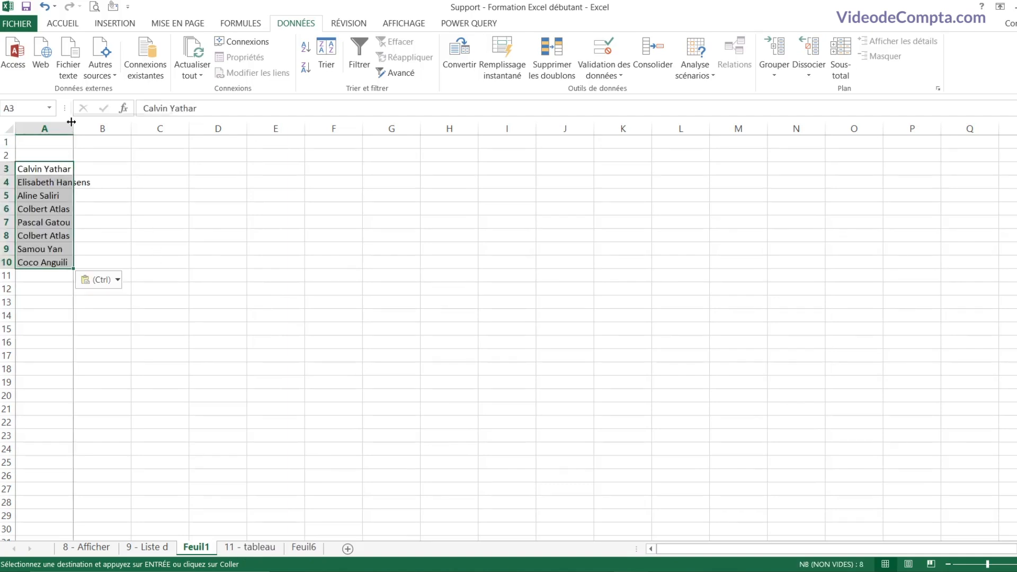
click(151, 549)
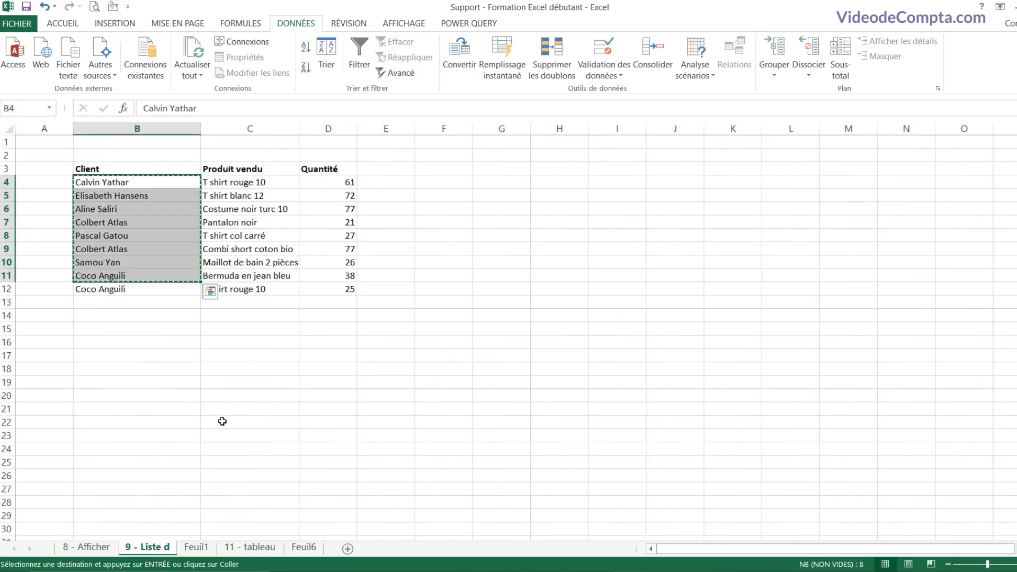
Step: Give B13 a Liste data validation with source =Feuil1!$A$3:$A$10
click(160, 305)
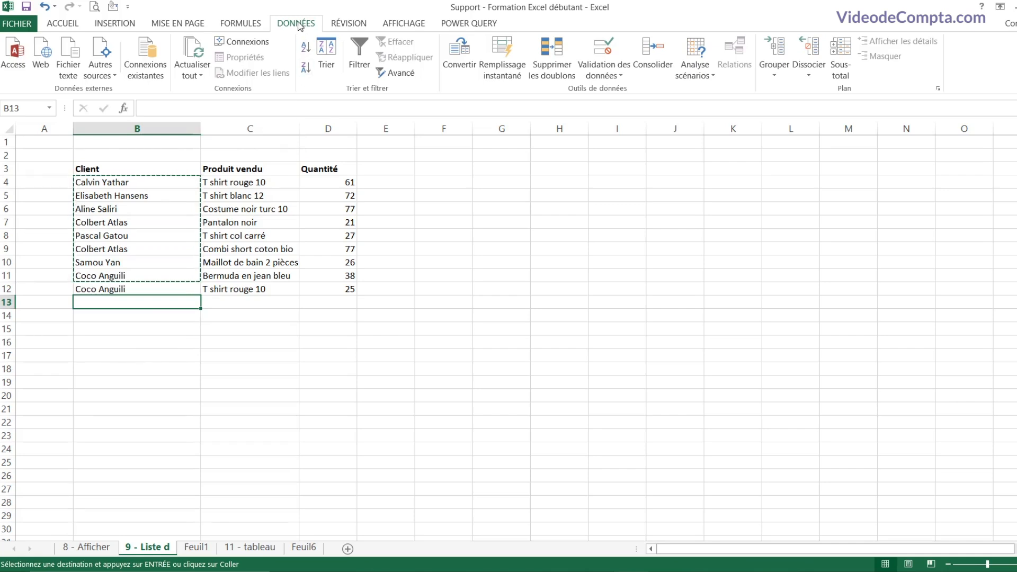
click(619, 76)
click(628, 93)
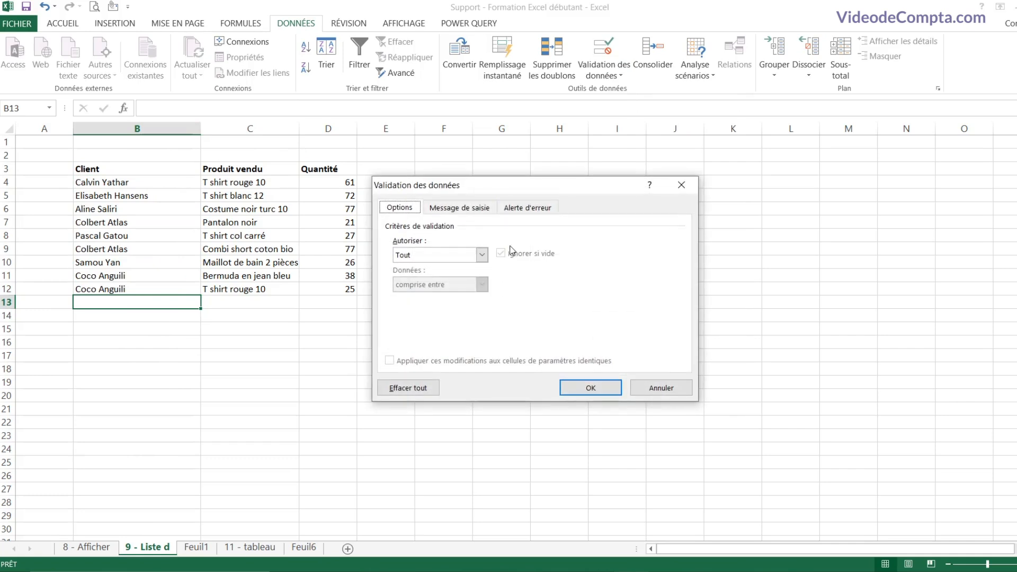
click(482, 255)
click(424, 296)
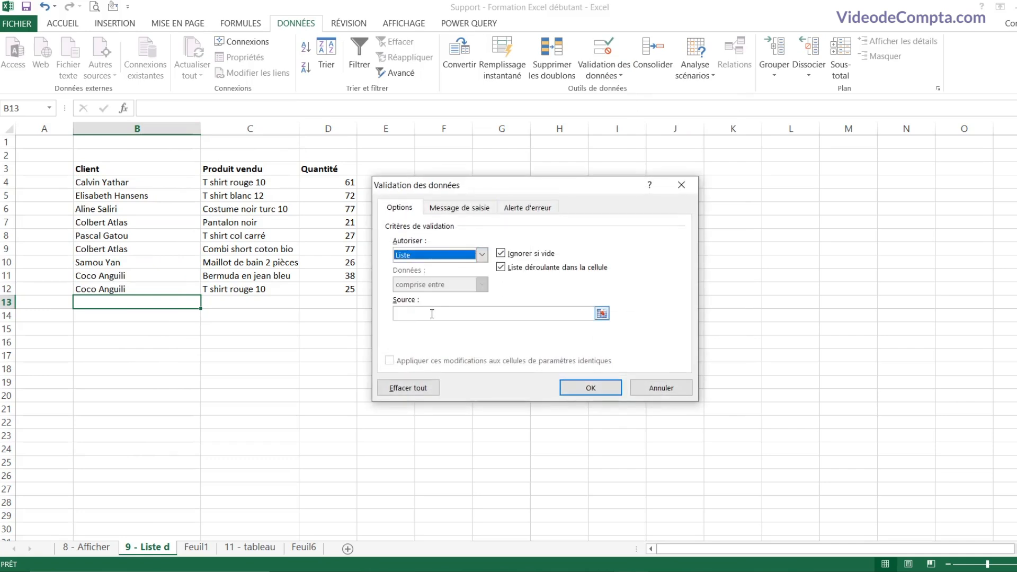
click(430, 314)
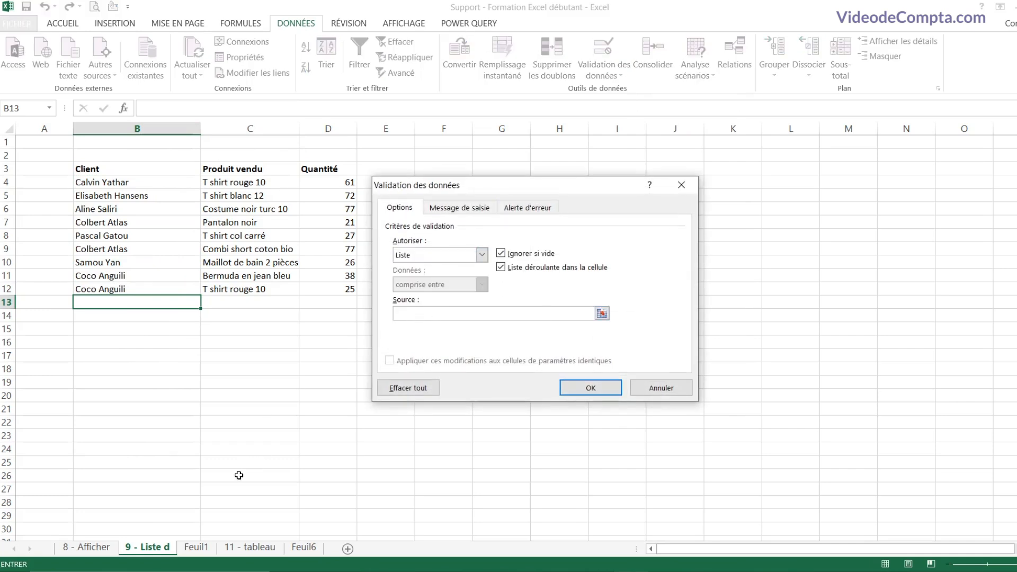
click(204, 551)
drag(75, 174, 69, 263)
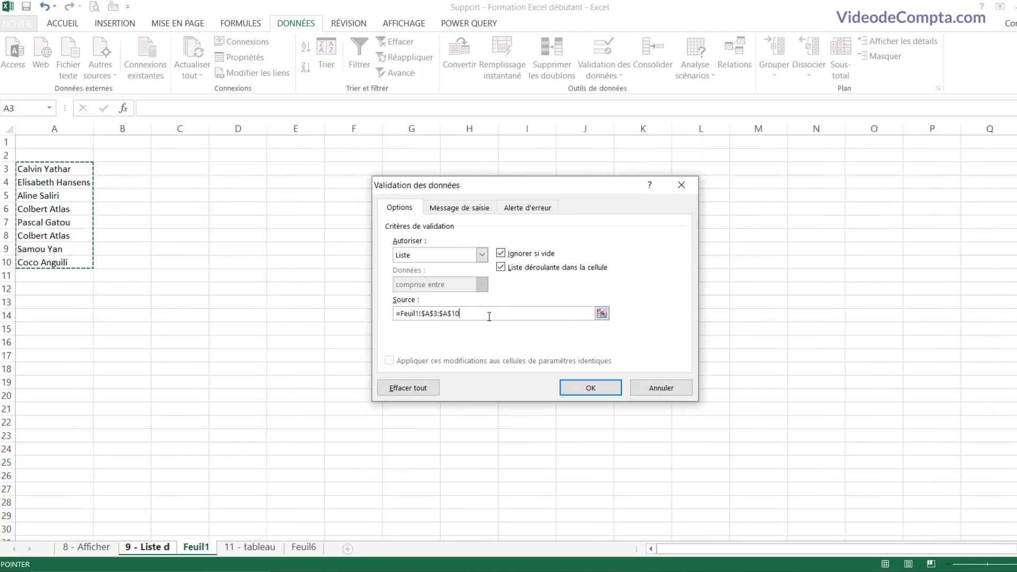
click(592, 390)
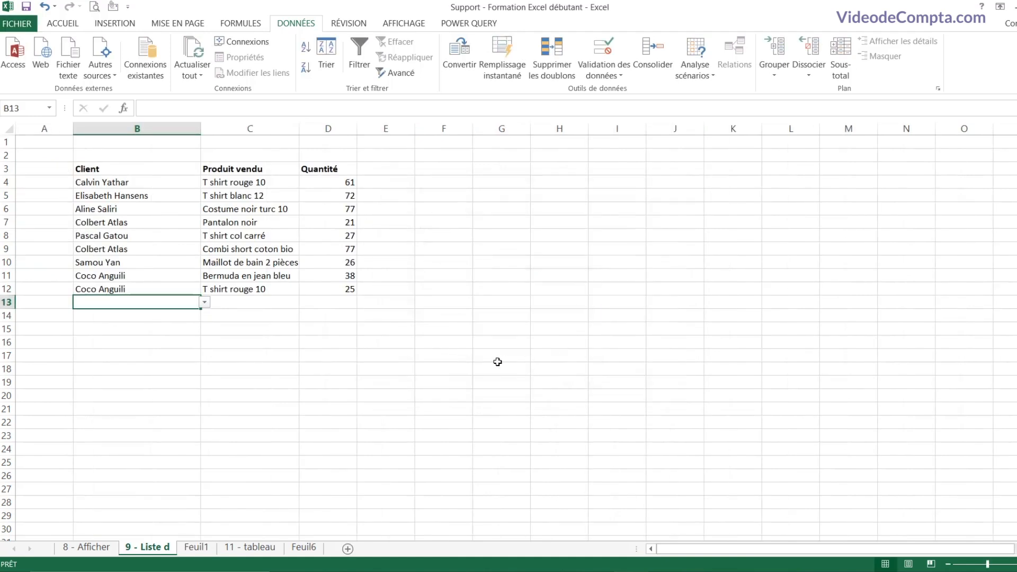
Step: Pick a client name for B13 from its new drop-down
click(204, 303)
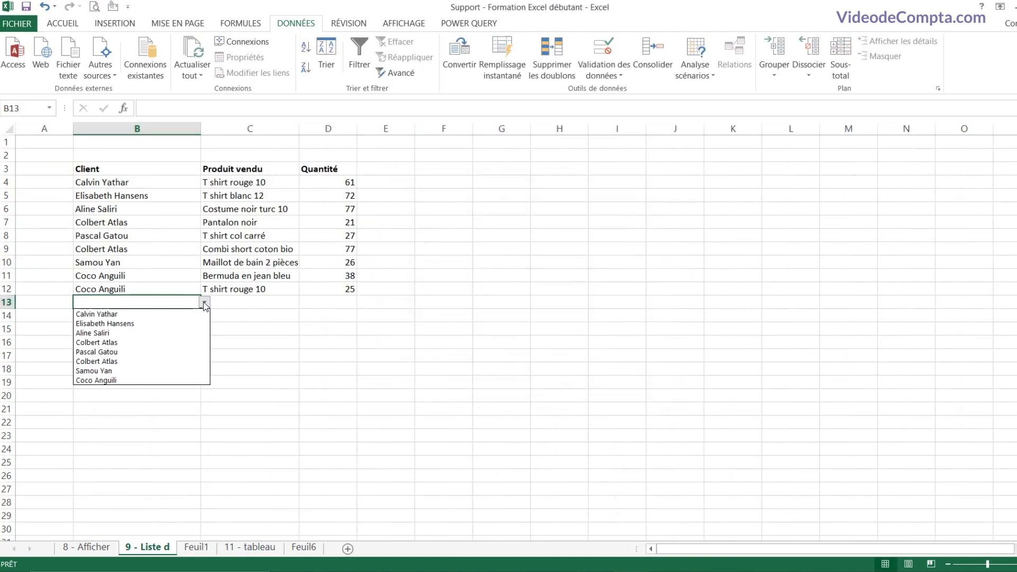
click(133, 342)
click(234, 302)
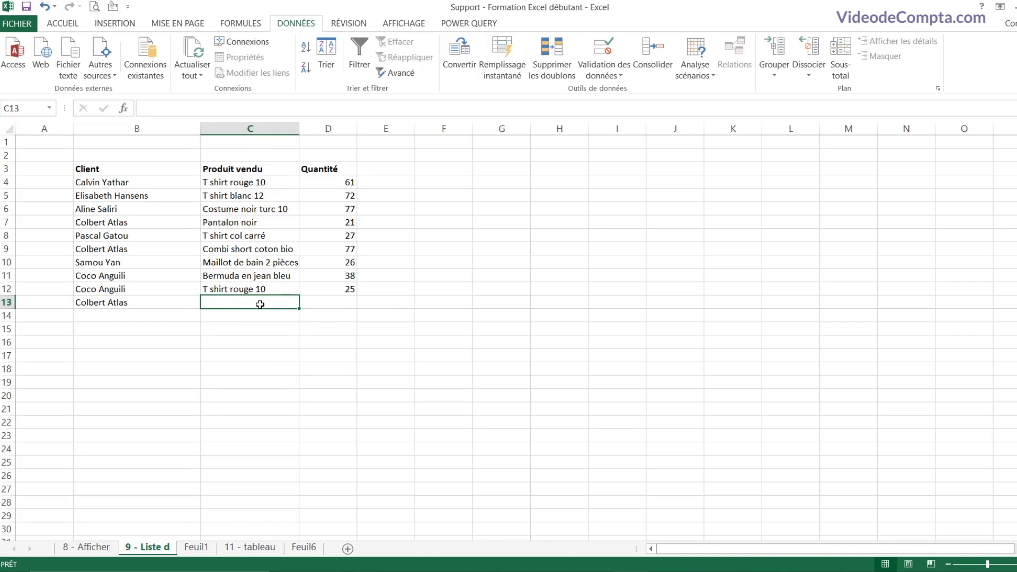
Step: Copy the product names C4:C12 into Feuil1 B3:B11
drag(286, 184, 267, 290)
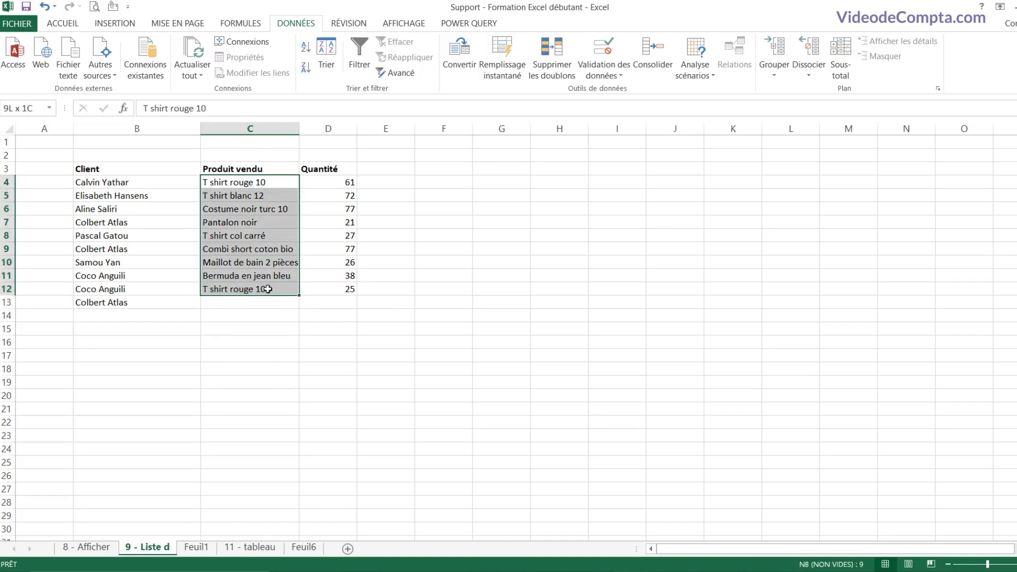
key(ctrl+c)
click(196, 547)
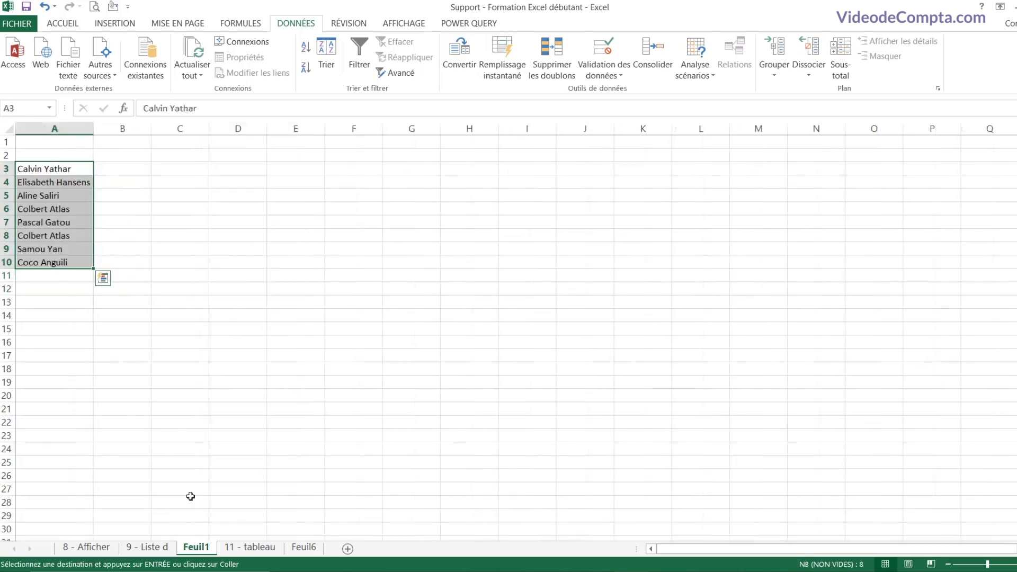
click(133, 171)
key(ctrl+v)
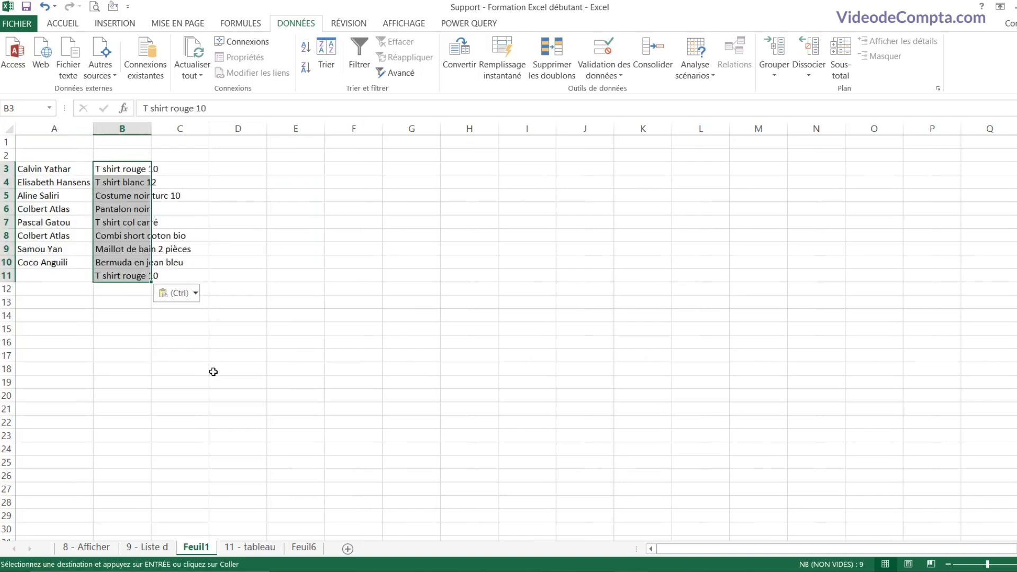
click(159, 547)
Step: Give C13 a Liste data validation sourced from the product names on Feuil1
click(263, 305)
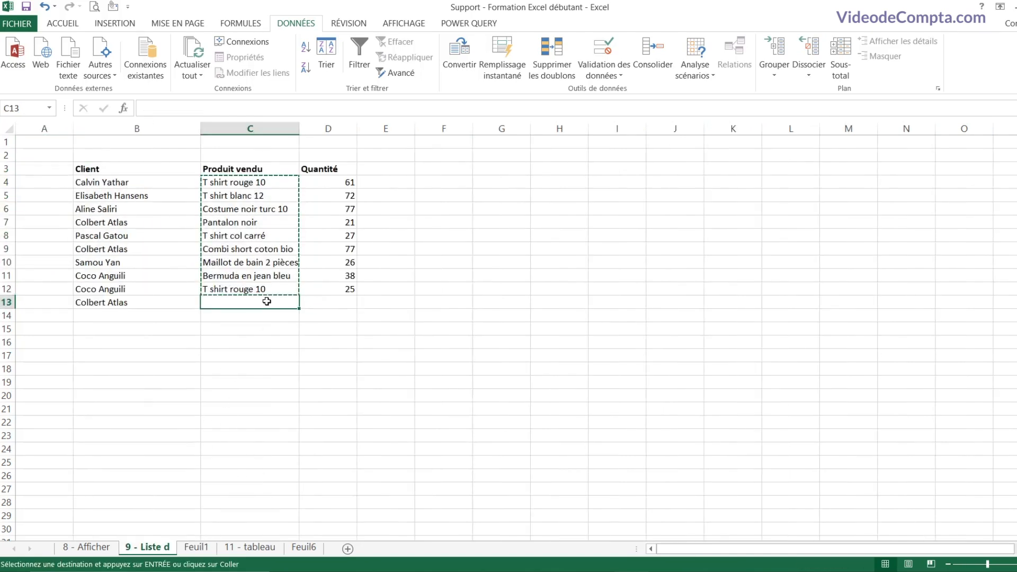
click(619, 75)
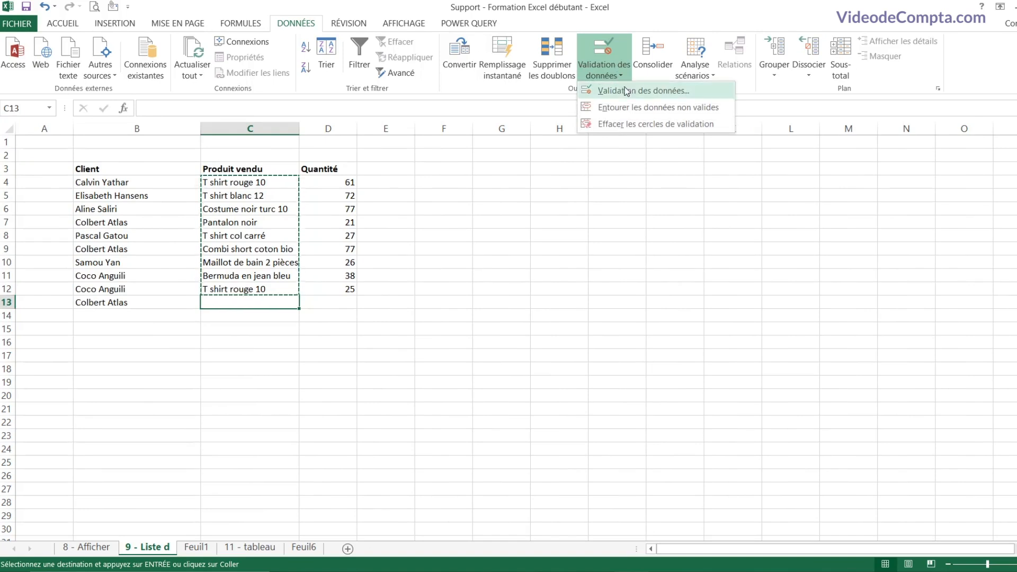
click(630, 91)
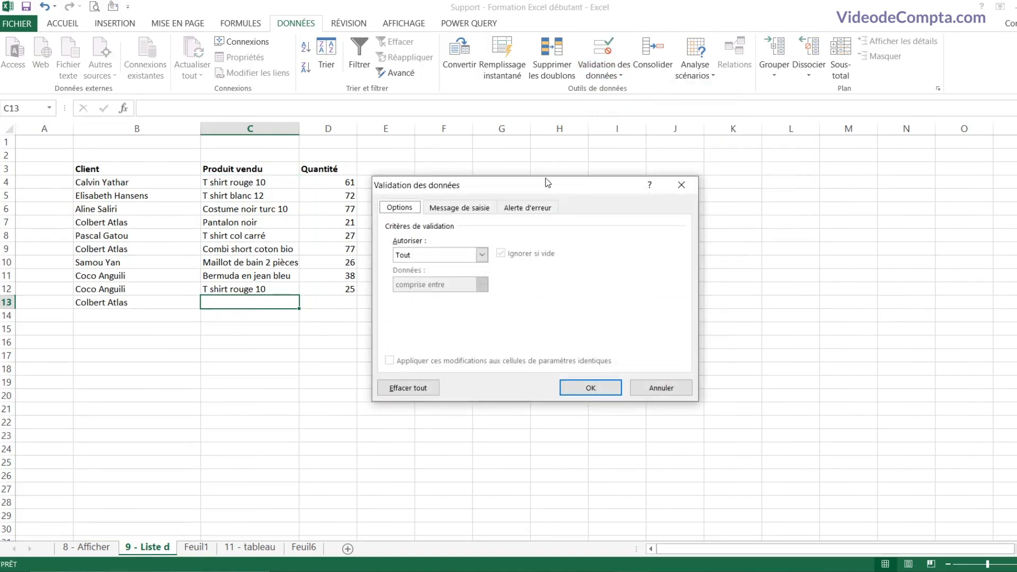
click(482, 255)
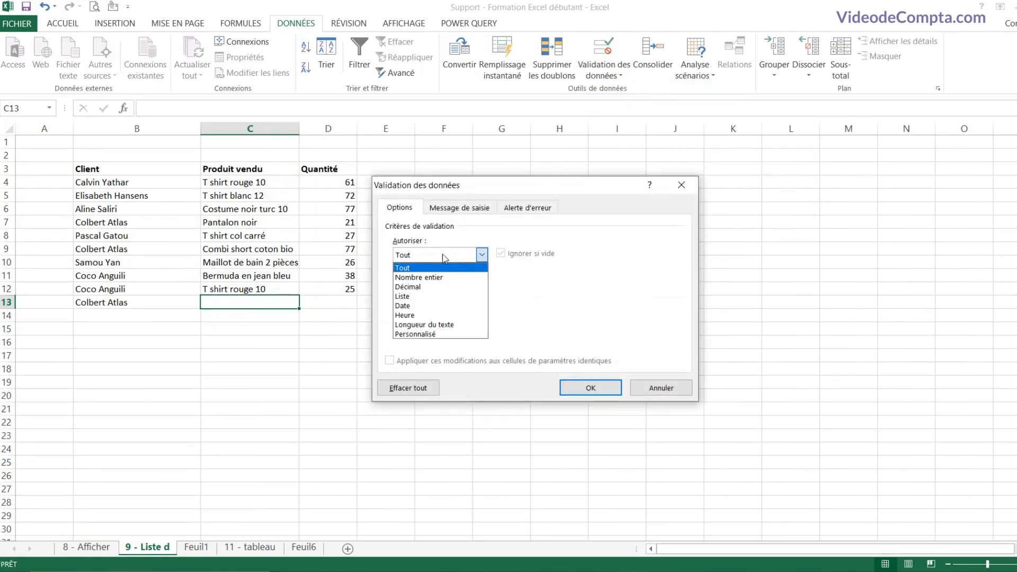
click(428, 296)
click(479, 315)
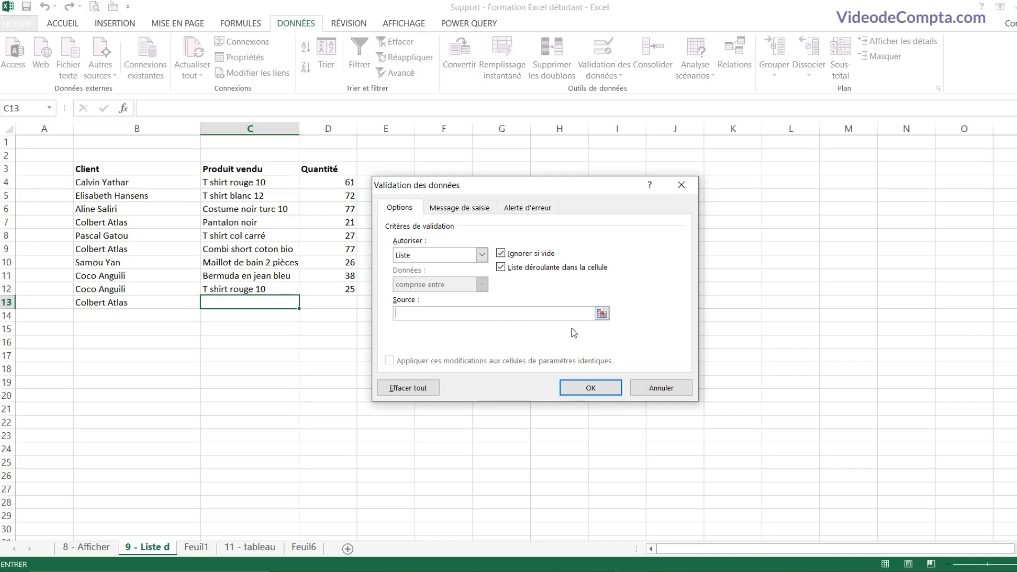
click(602, 314)
click(196, 546)
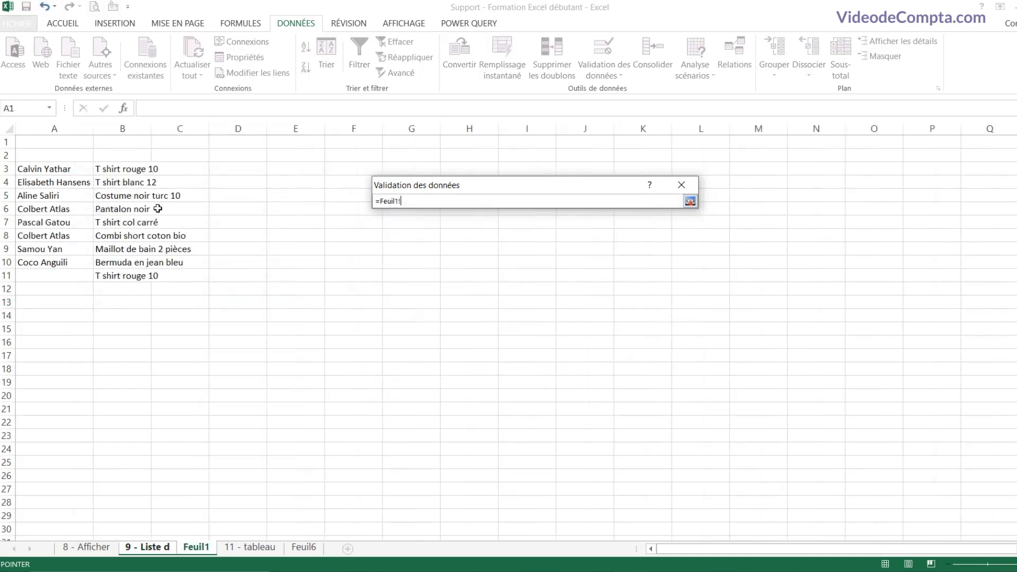
mouse_move(139, 170)
mouse_down()
mouse_move(150, 263)
mouse_move(124, 275)
mouse_move(140, 167)
mouse_up()
click(689, 201)
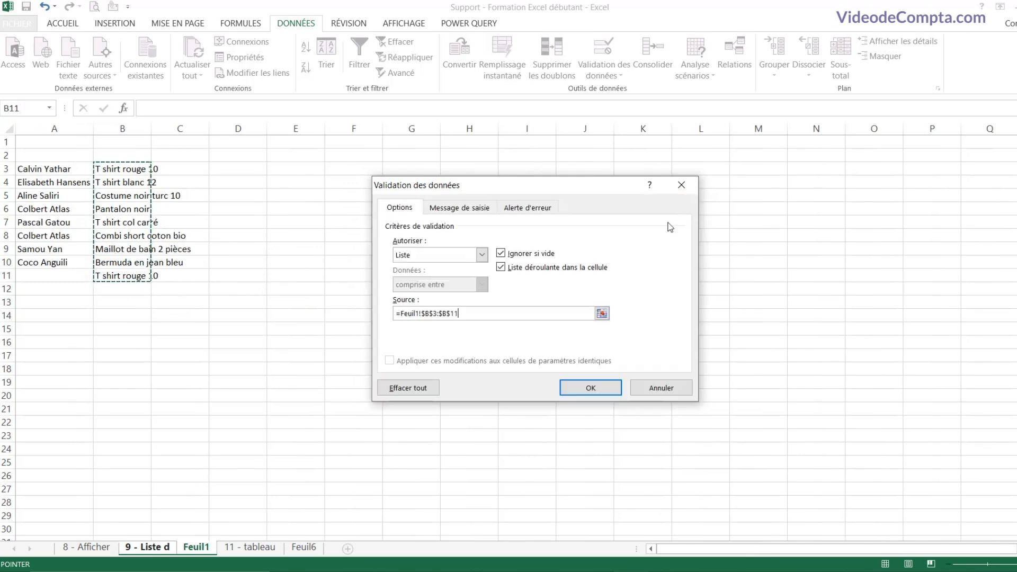
click(590, 387)
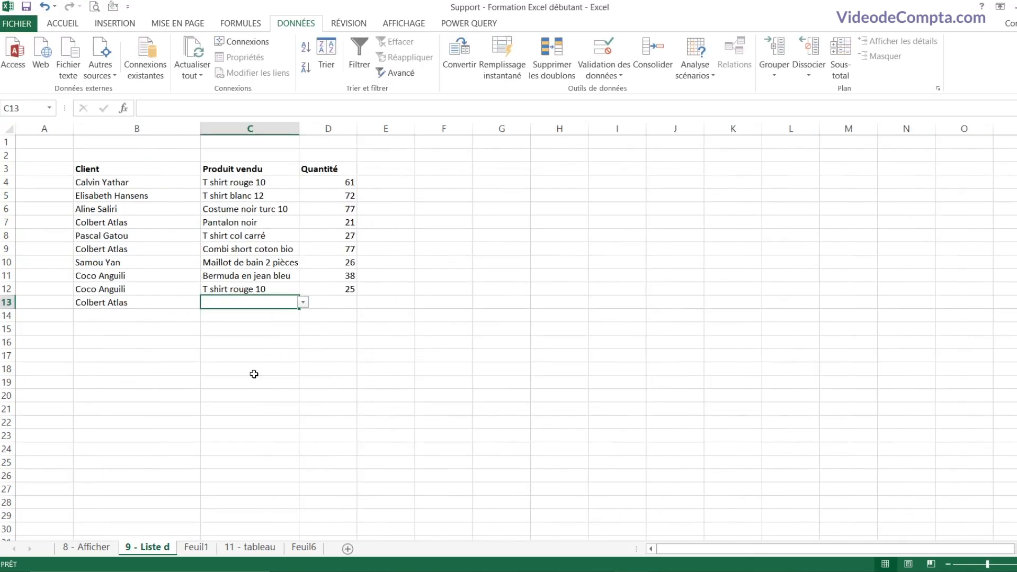
Step: Pick T shirt col carré in C13 and enter quantity 15 in D13
click(304, 302)
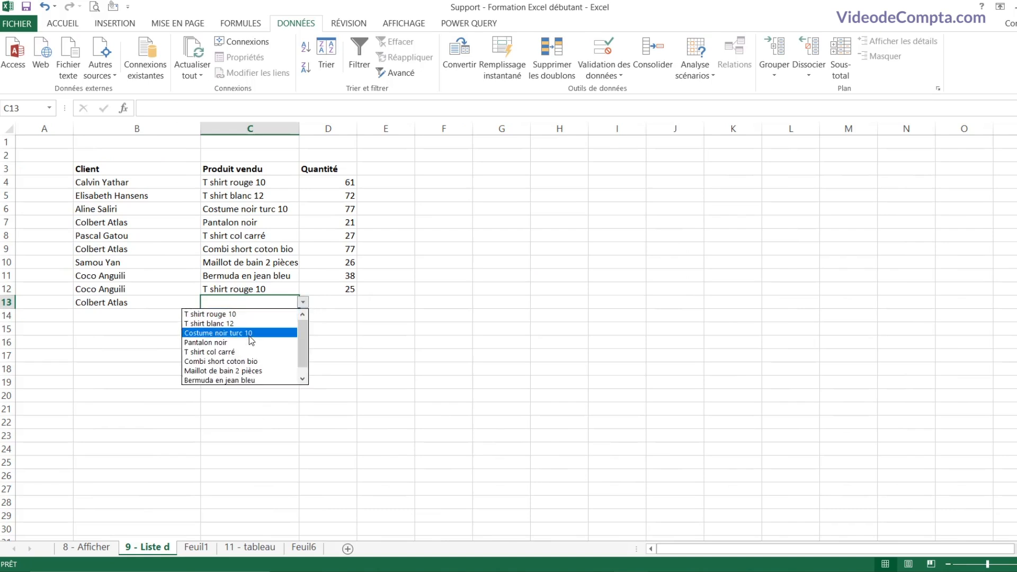
click(241, 352)
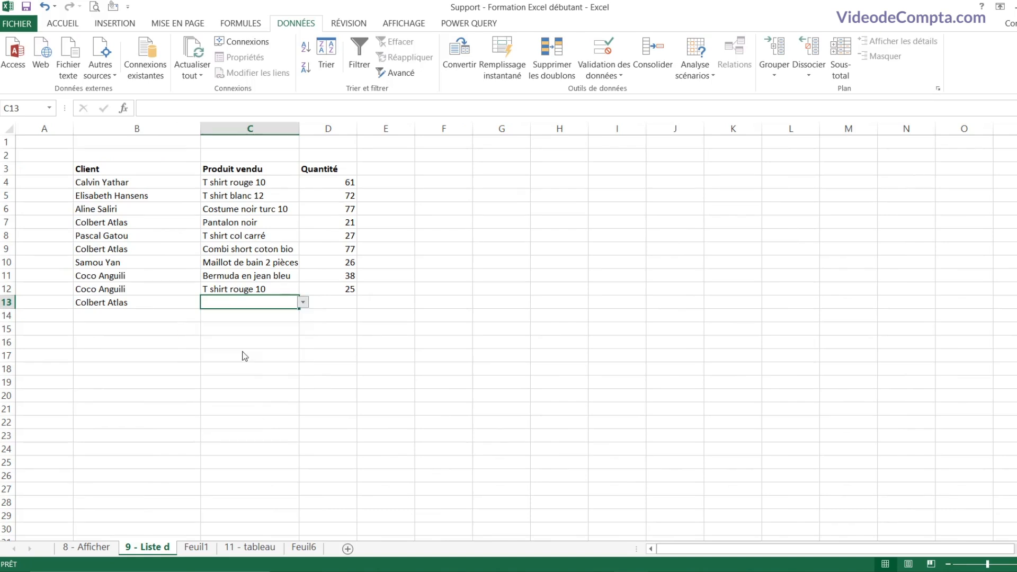
click(332, 302)
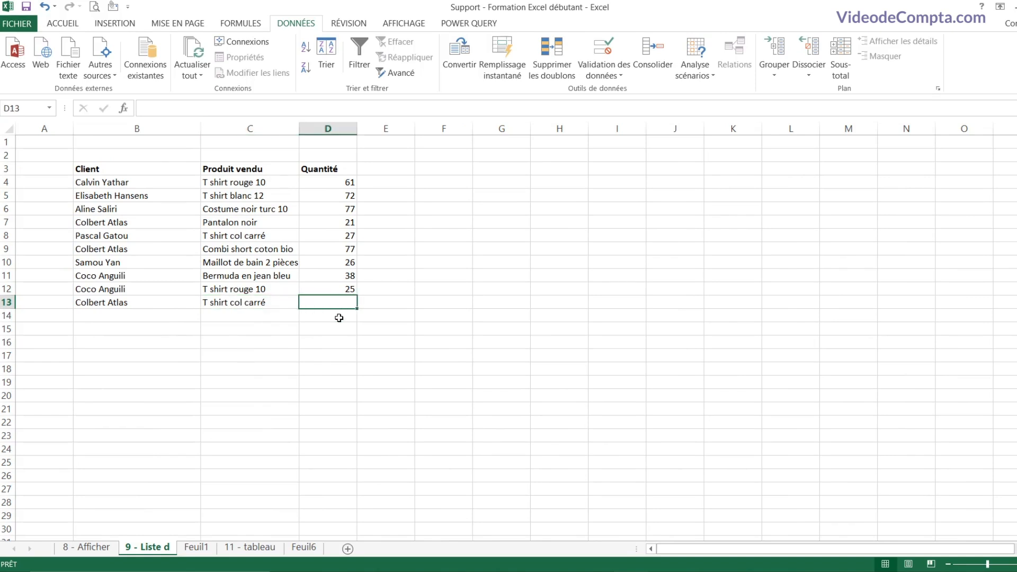
text(15)
key(Return)
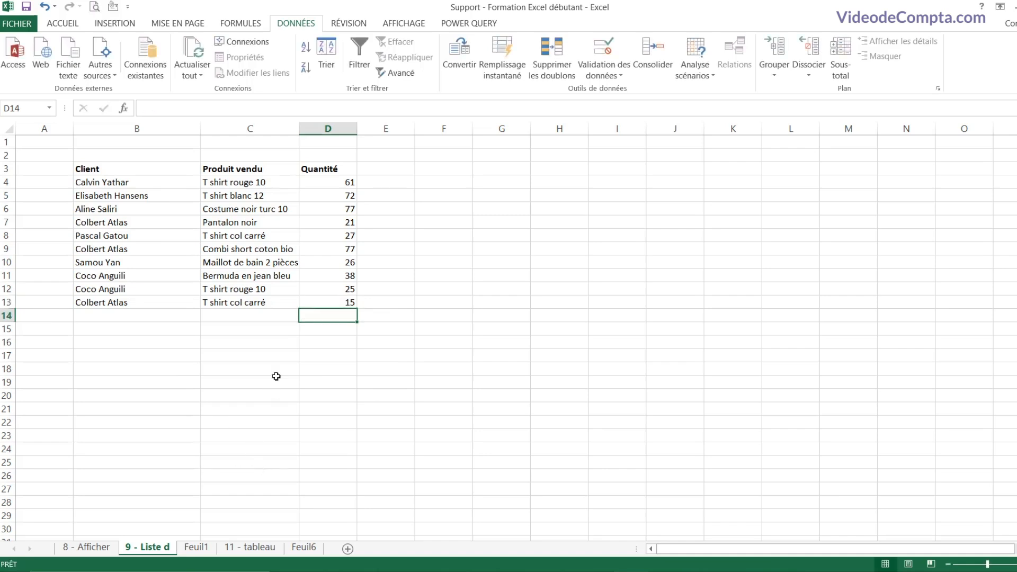
click(169, 305)
Step: Copy B13:C13 and paste only its validation onto B14:C33 via Collage spécial
drag(169, 305, 241, 303)
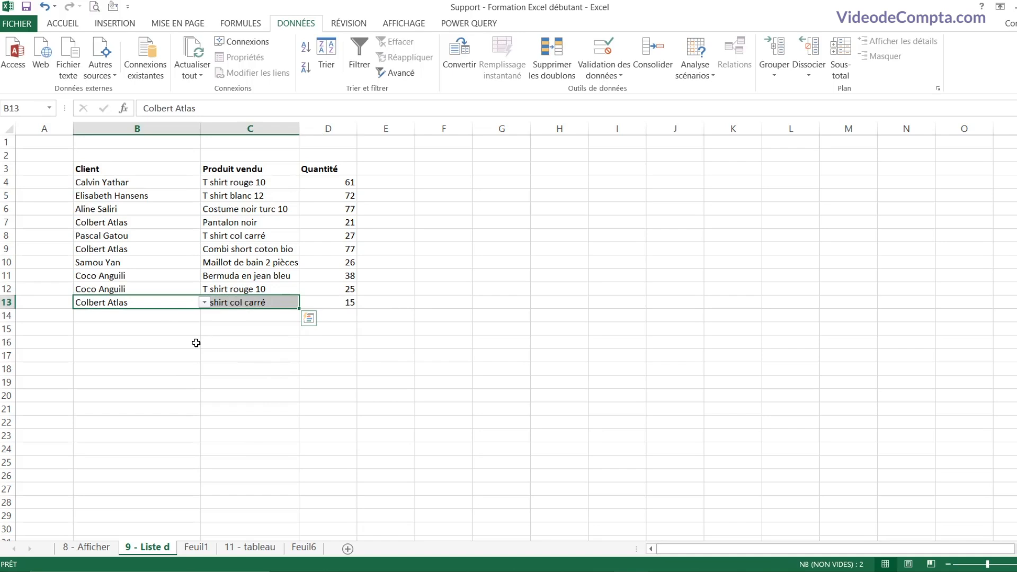
key(ctrl+c)
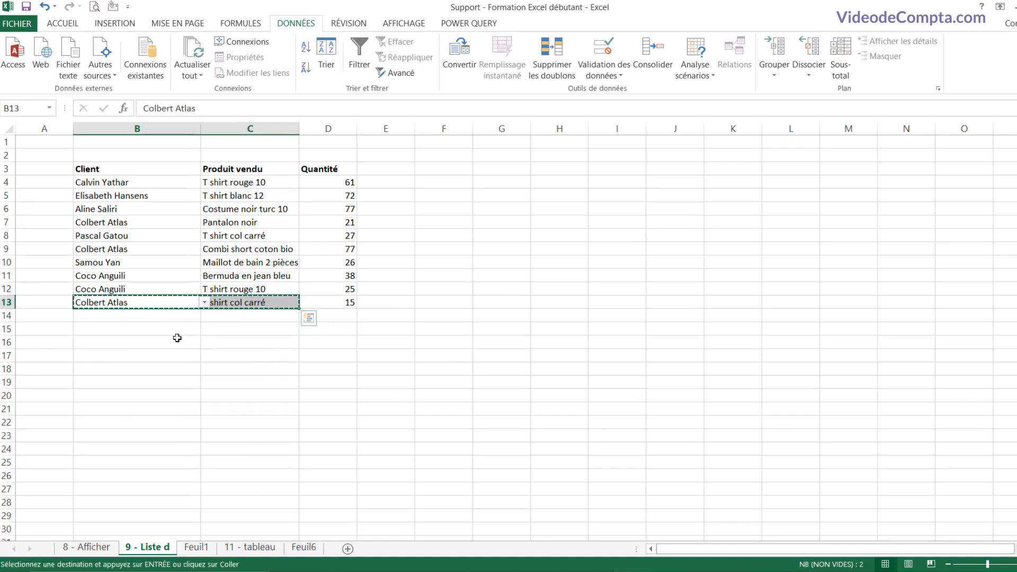
drag(150, 319, 275, 516)
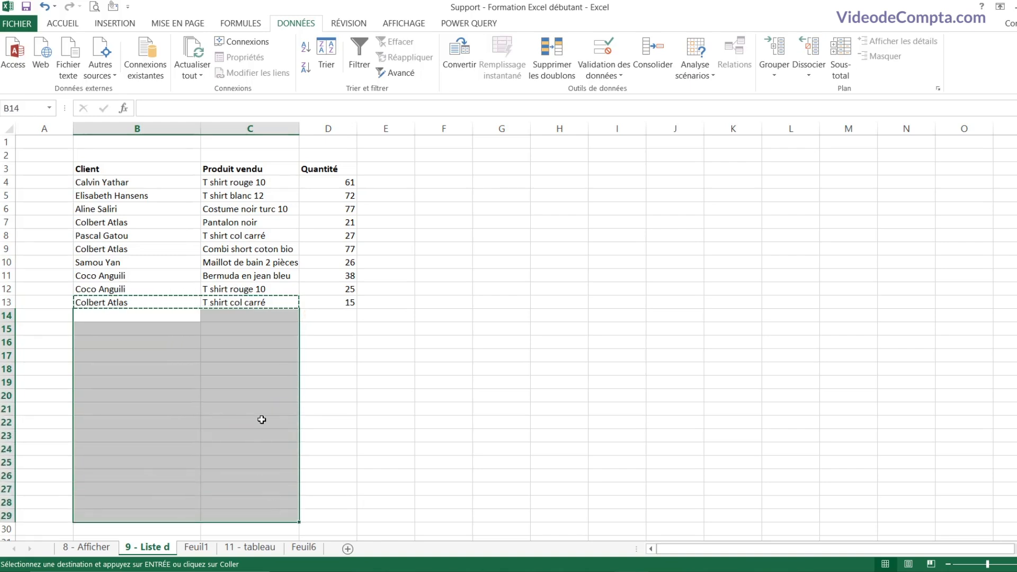
scroll(261, 420, down, 2)
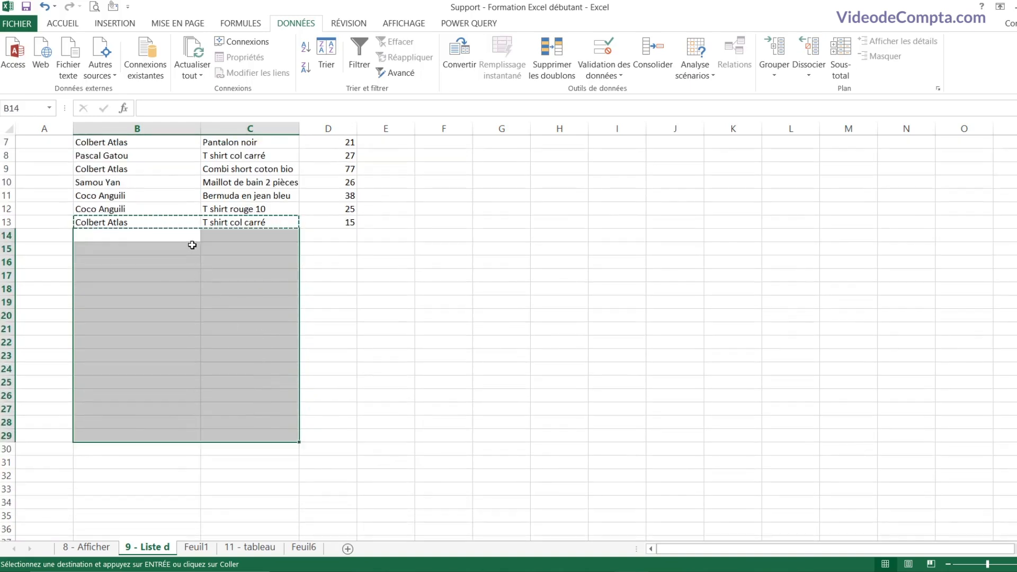
drag(191, 237, 263, 490)
right_click(171, 363)
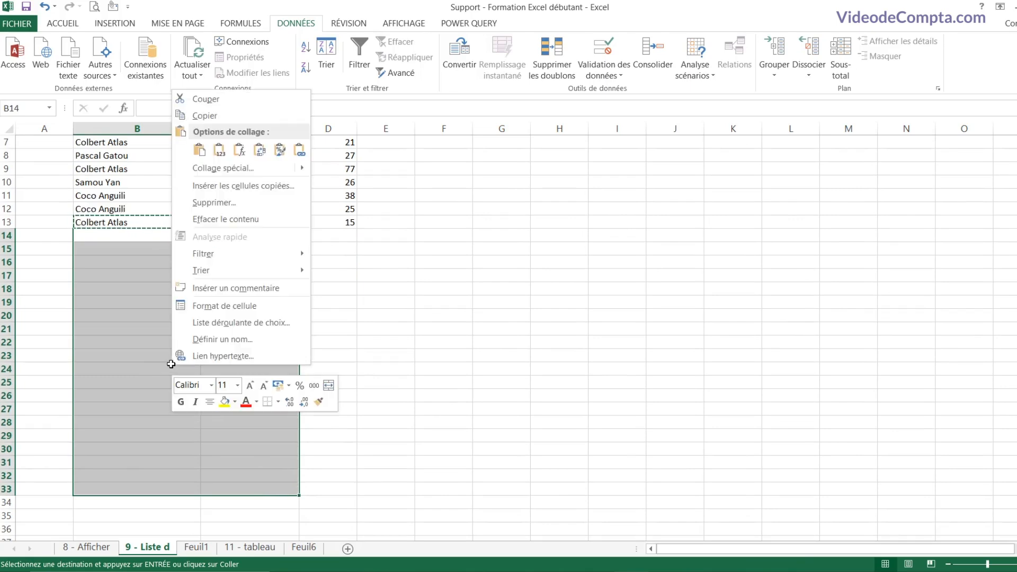
click(227, 168)
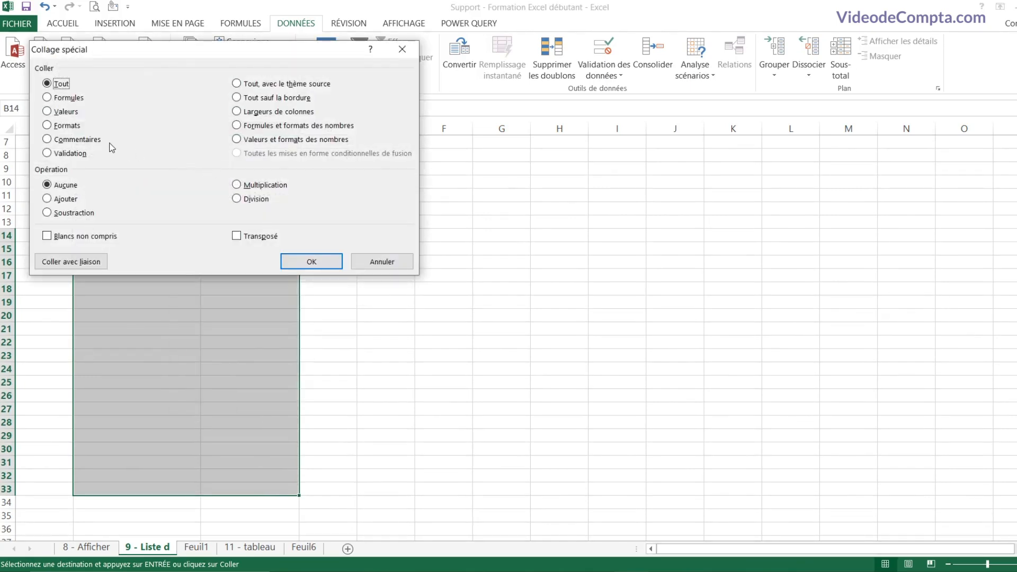
click(47, 153)
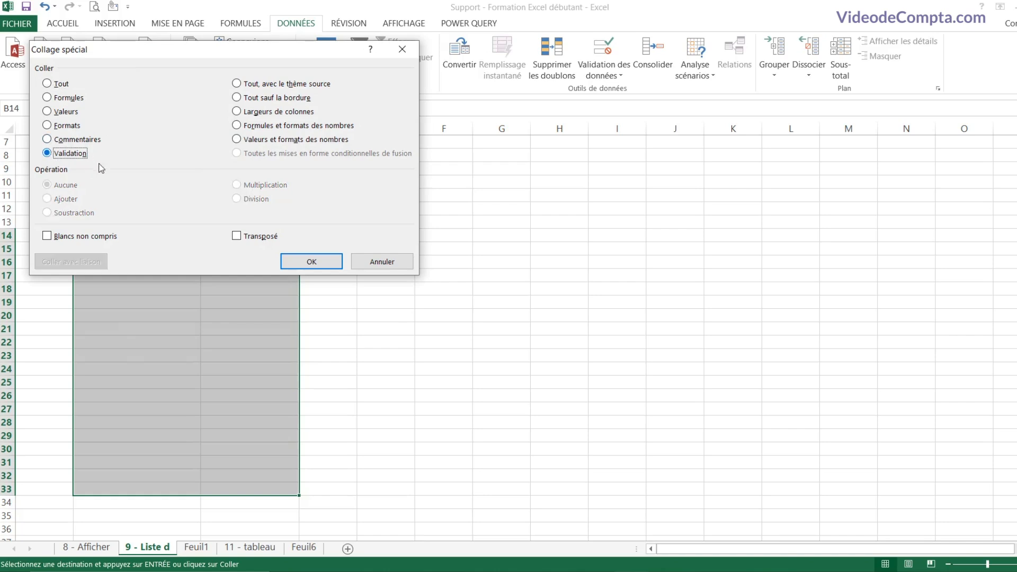
click(312, 261)
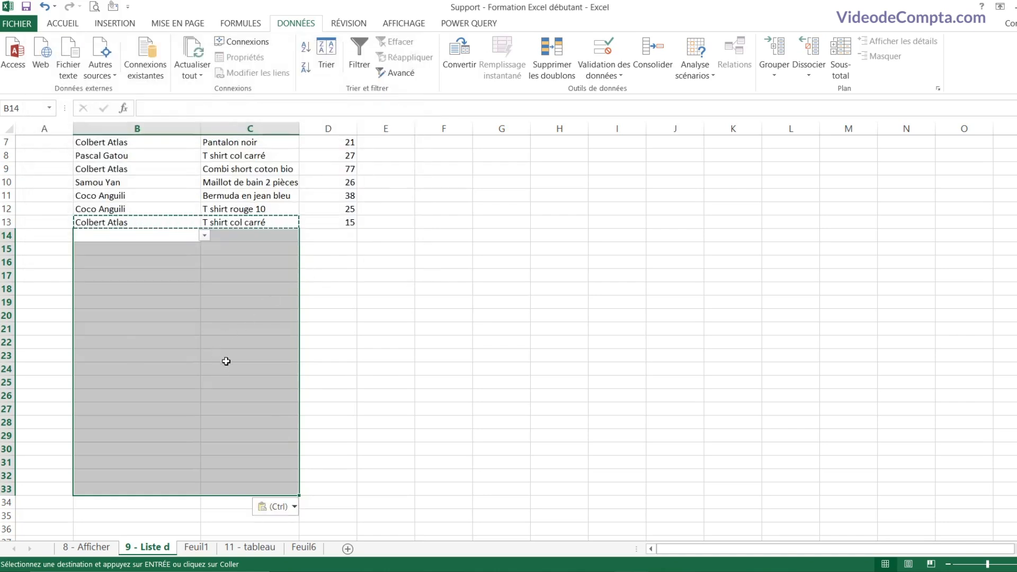
Step: Check that cells B15, B18, B19, B23, C18 and C23 now offer drop-downs
click(161, 287)
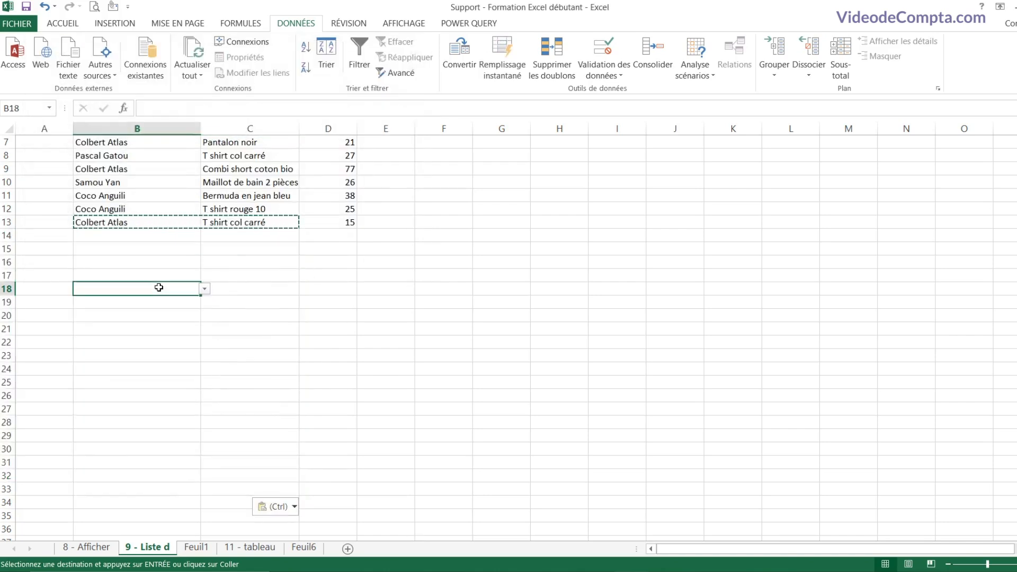
click(241, 288)
drag(170, 222, 249, 222)
click(182, 252)
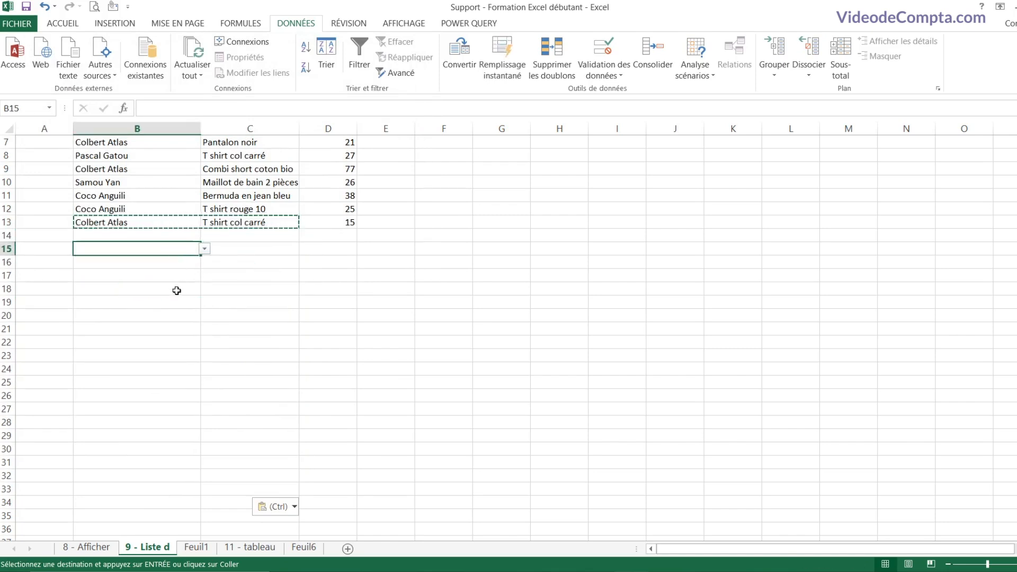
click(177, 302)
click(173, 357)
click(210, 359)
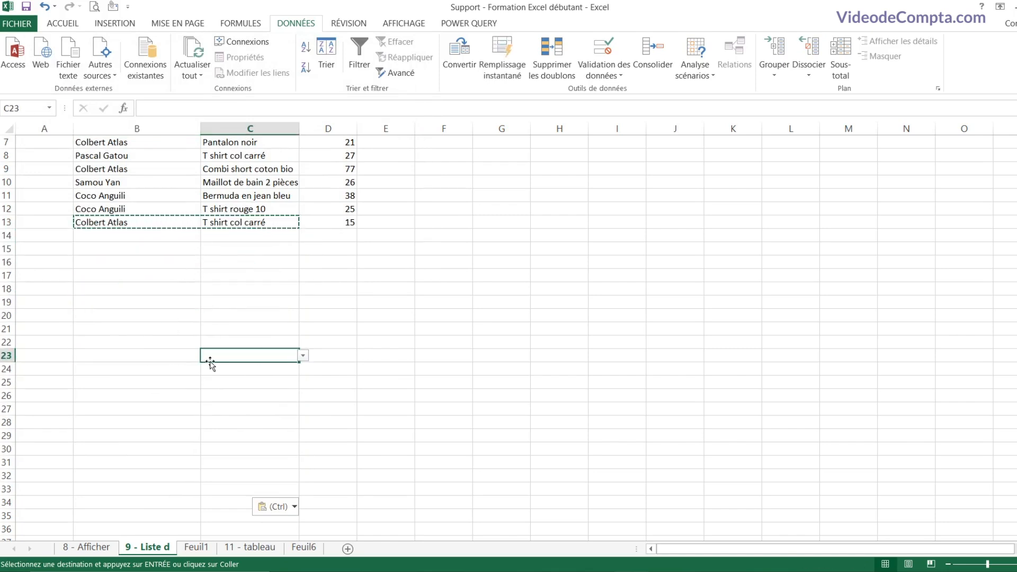
Step: Fill row 14 with row 13's client and Combi short coton bio from the drop-downs
click(170, 235)
click(204, 236)
click(144, 276)
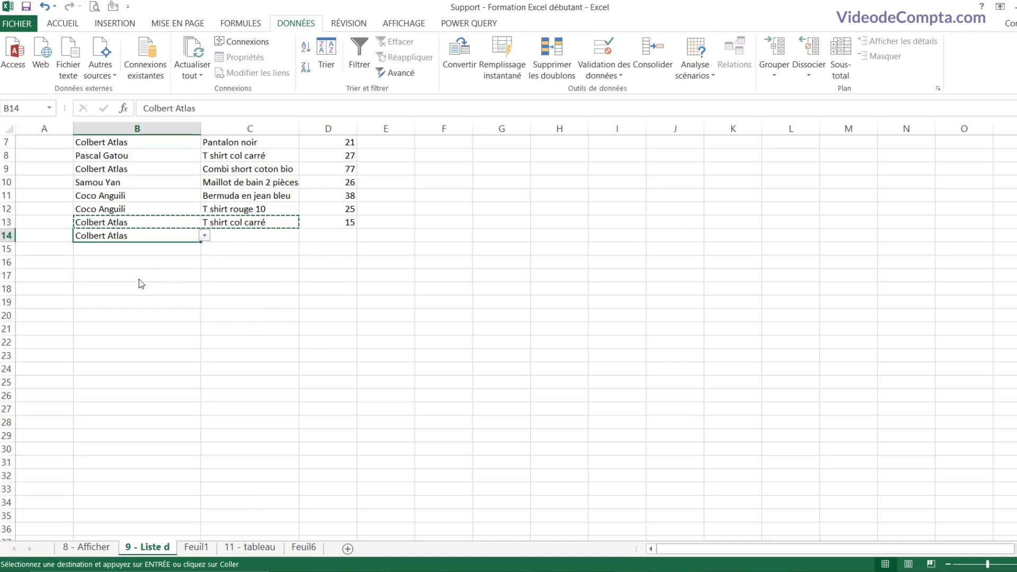
click(293, 236)
click(302, 235)
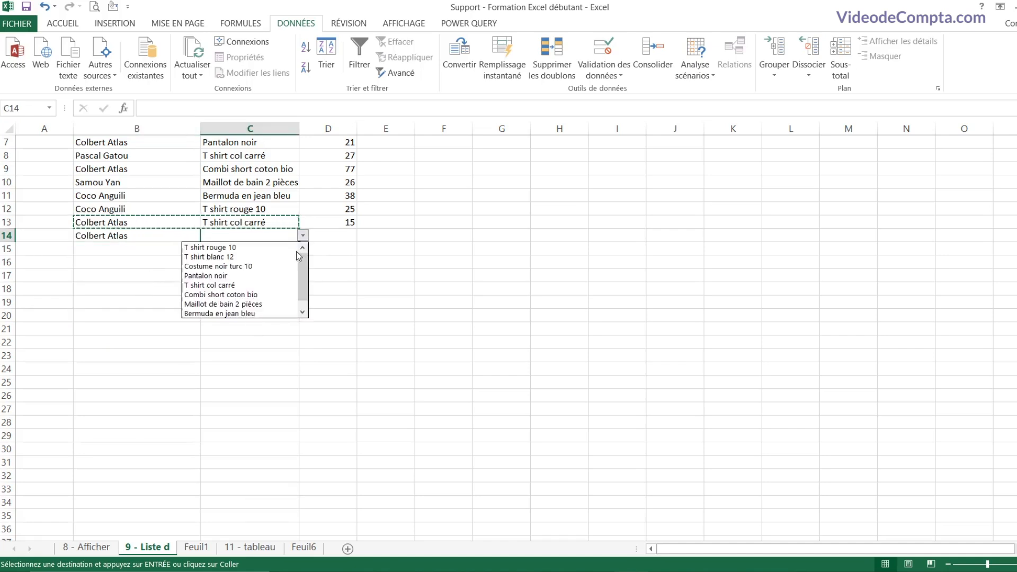
click(267, 296)
click(278, 274)
click(333, 239)
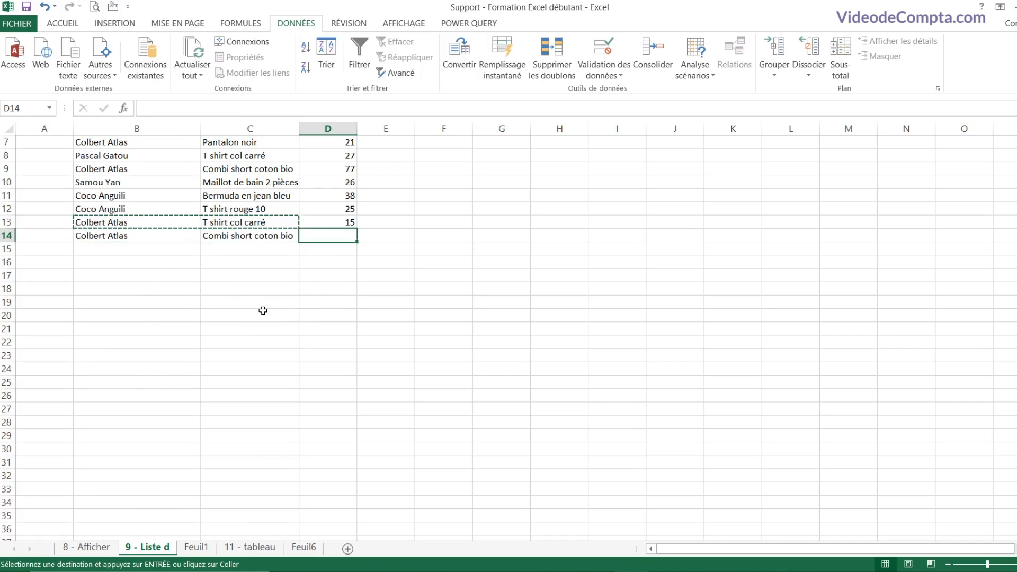
scroll(265, 313, up, 2)
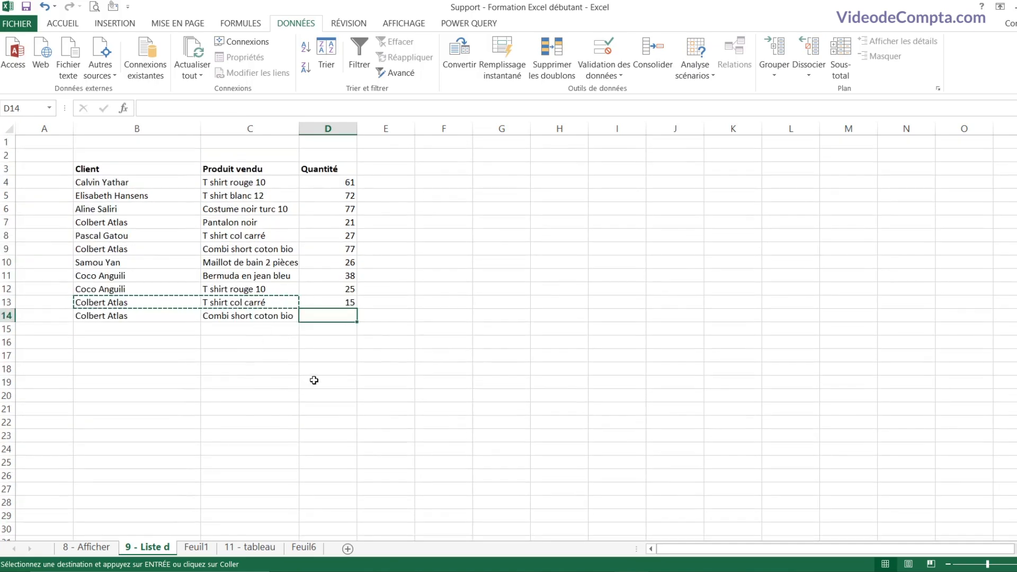
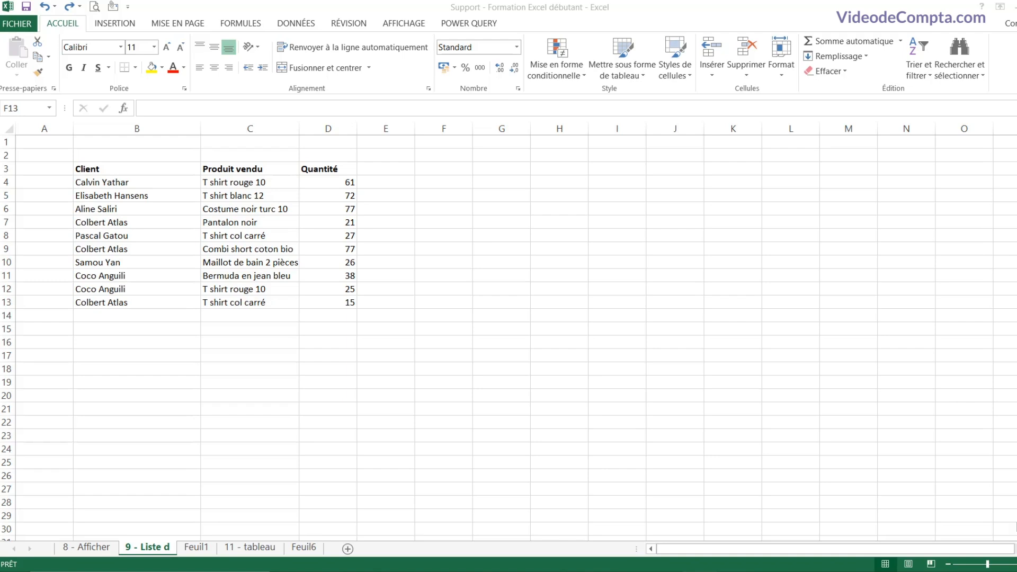
Step: Select the Client names B3:B13 together with the Quantité values D3:D13
click(334, 234)
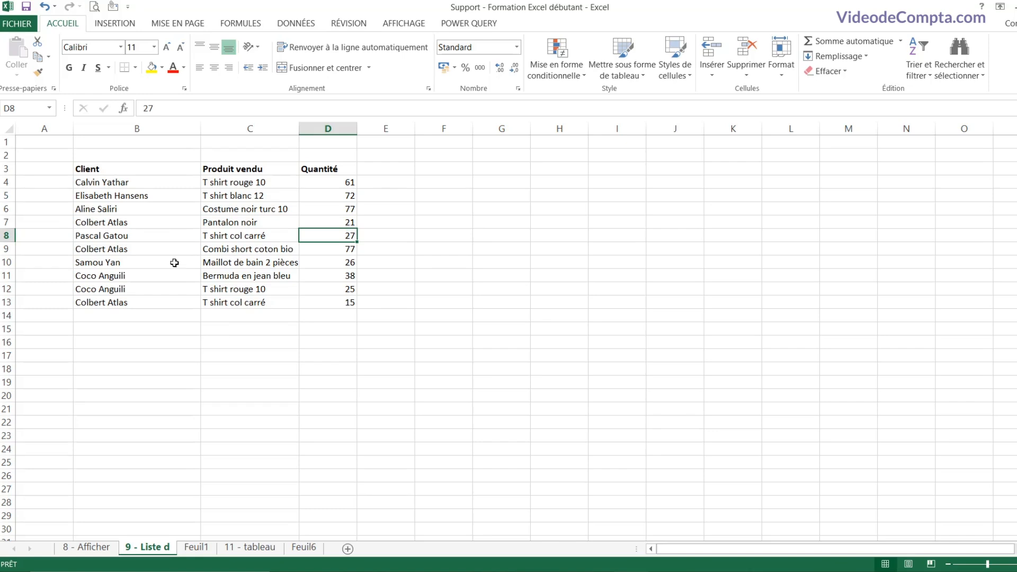
drag(118, 170, 109, 304)
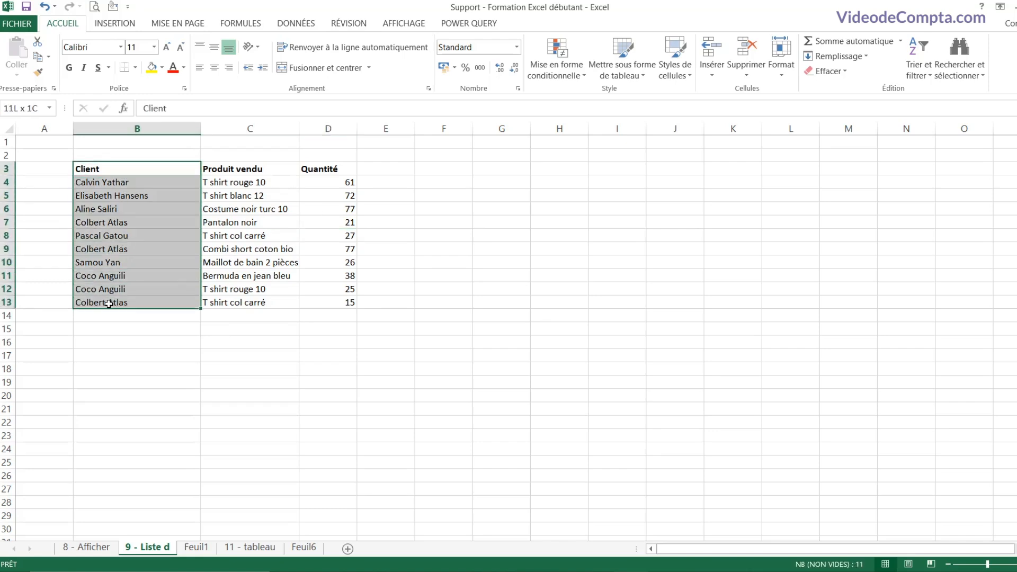
ctrl+drag(339, 168, 333, 298)
click(327, 220)
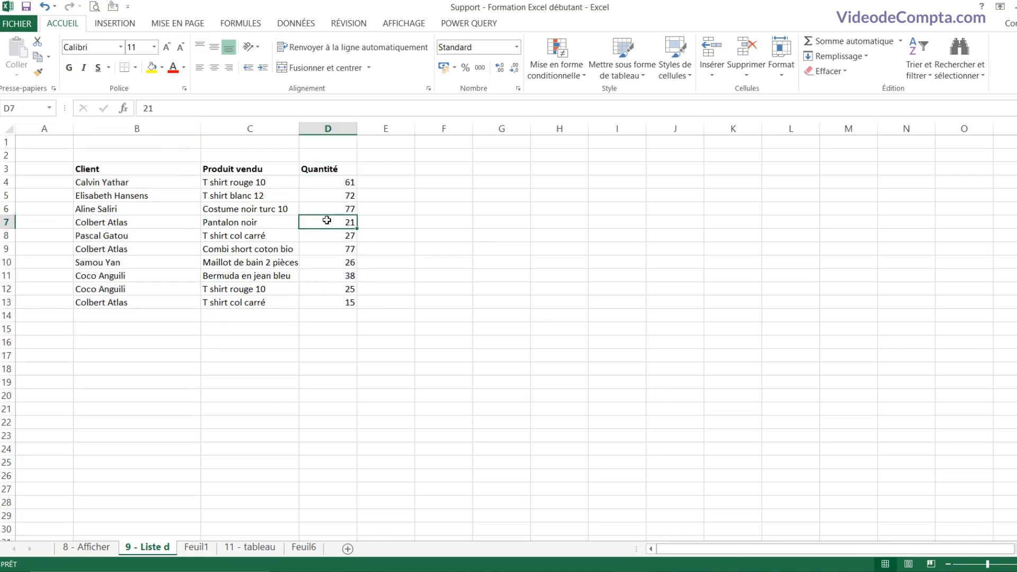
drag(146, 171, 118, 306)
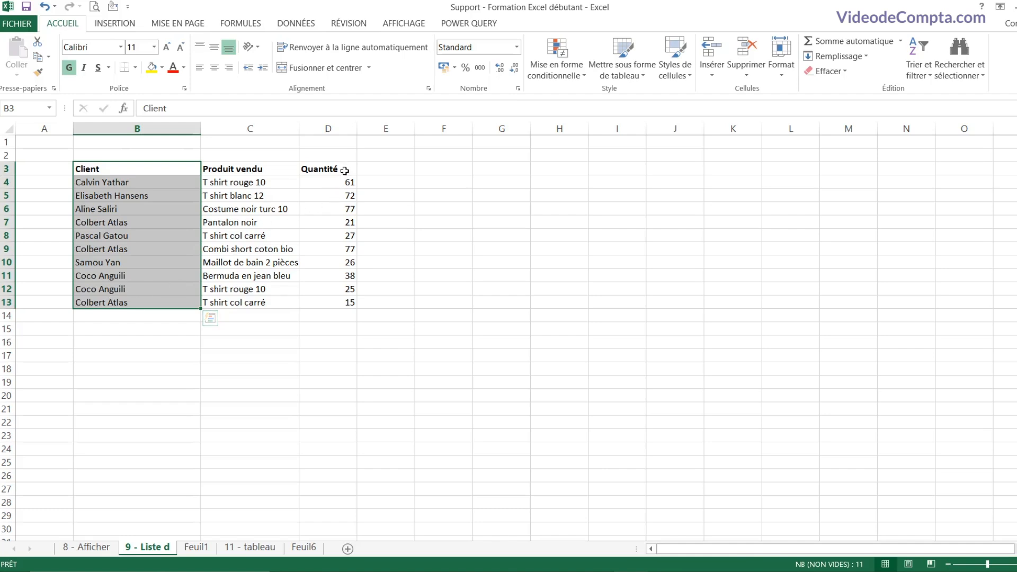
ctrl+drag(345, 169, 342, 303)
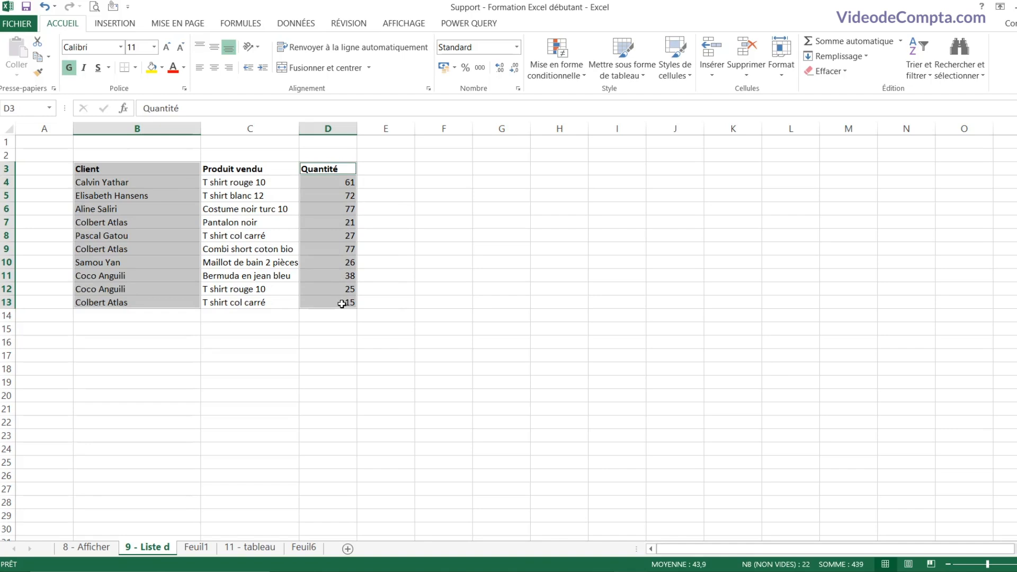
Step: Preview column, bar, pie and line charts, then show Graphiques recommandés for the selection
click(122, 25)
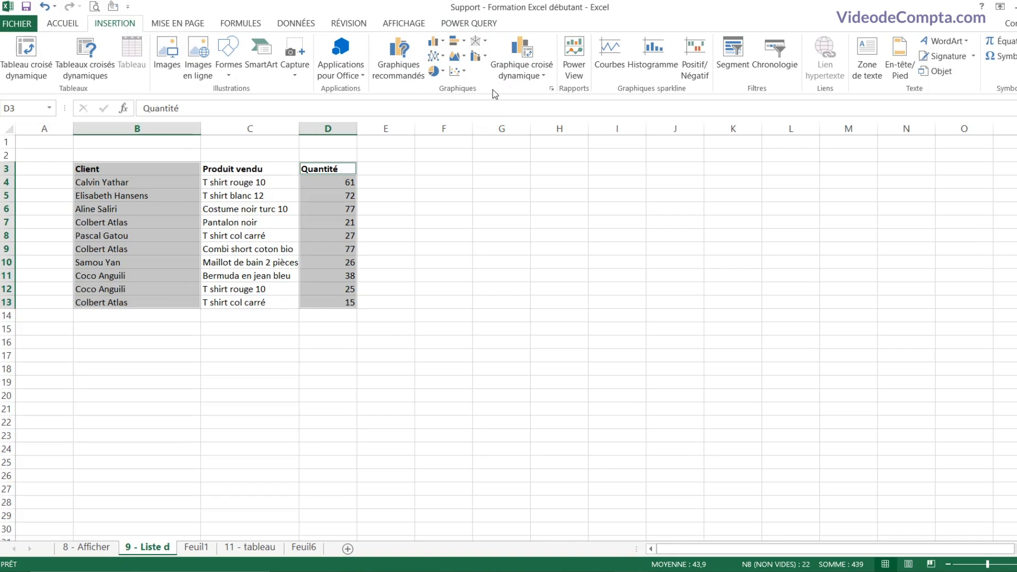
click(446, 46)
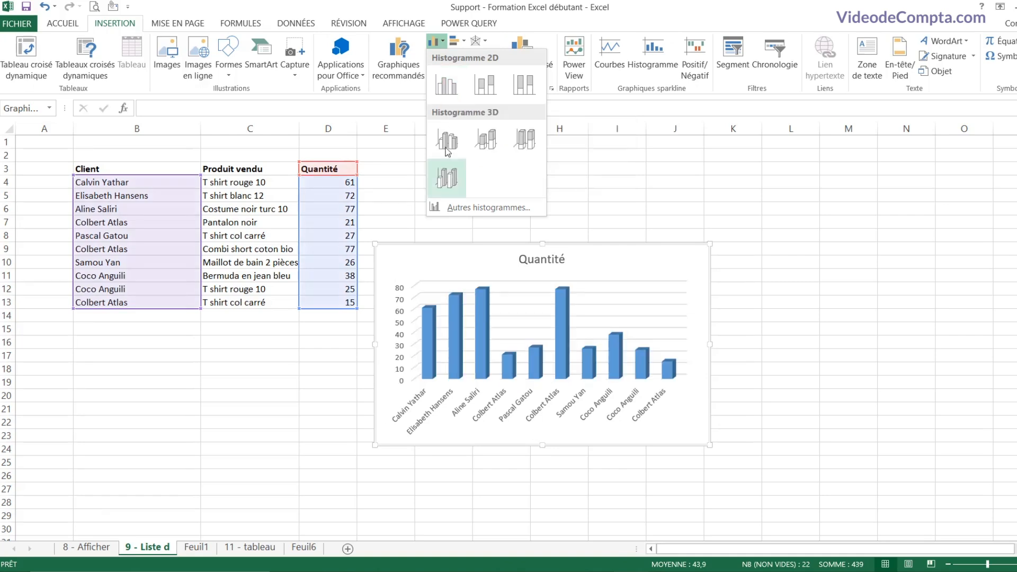
click(455, 41)
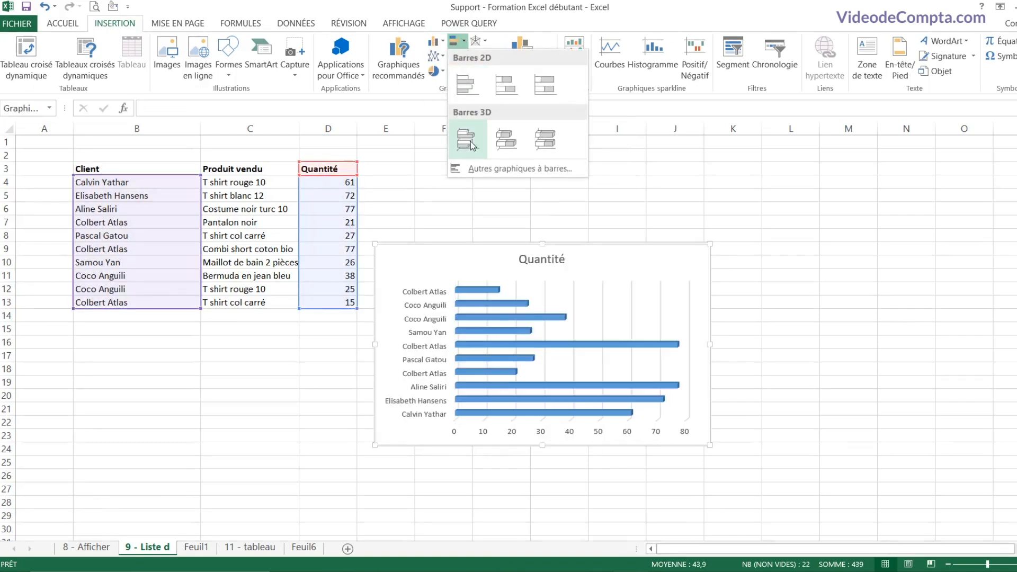
click(444, 73)
click(444, 73)
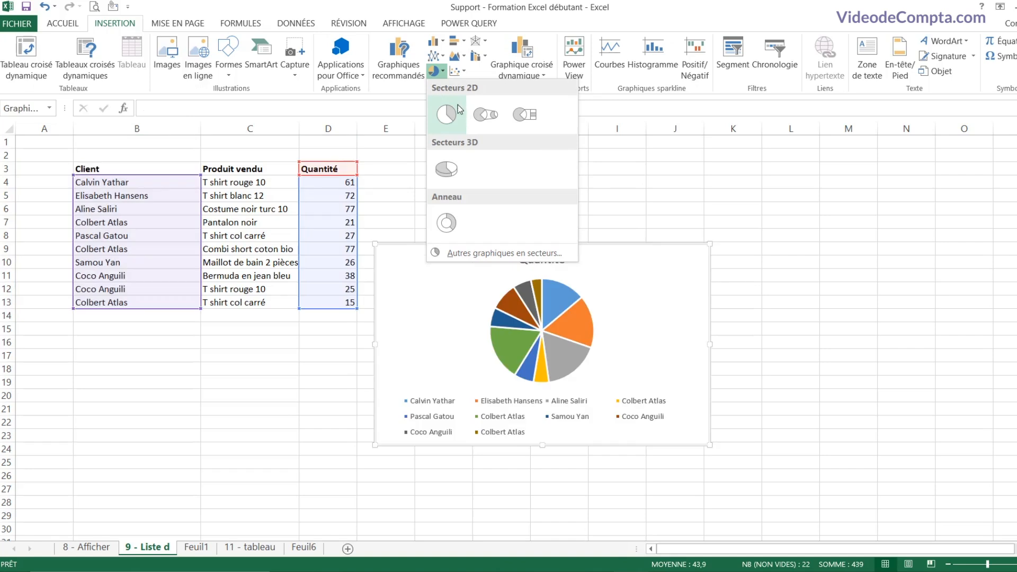
click(442, 56)
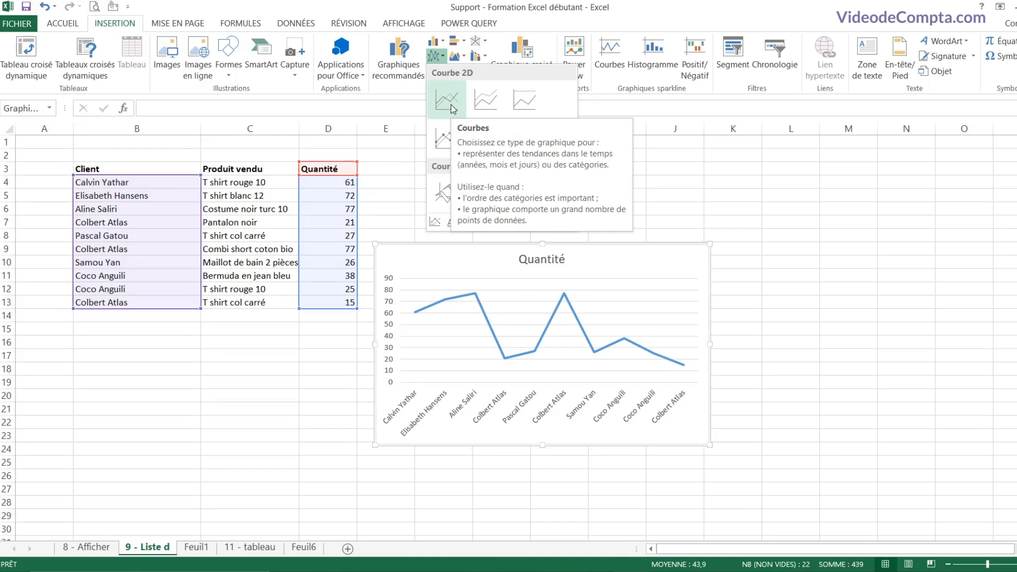
click(403, 64)
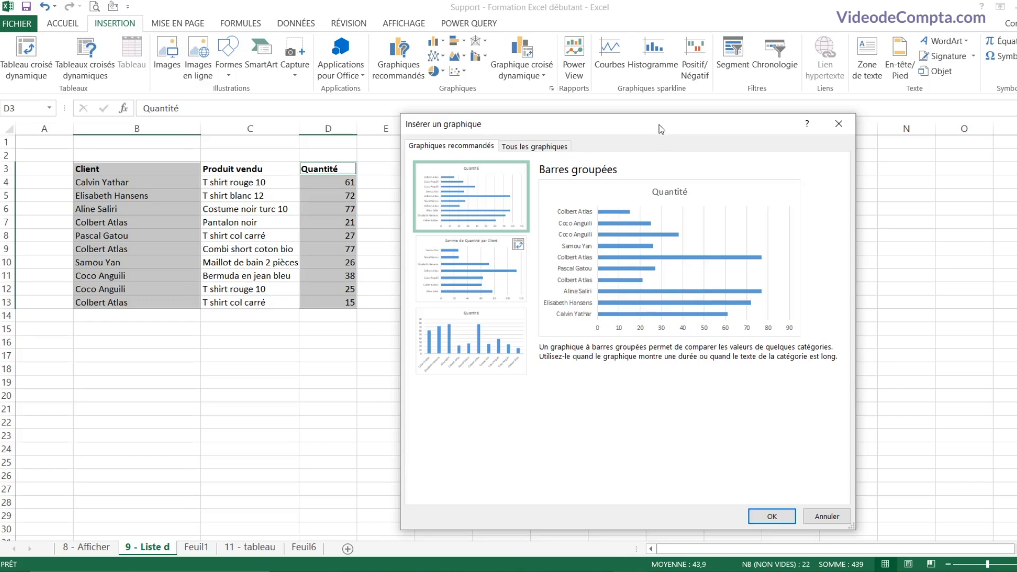
Step: Insert a Histogramme groupé chart of Quantité and move it beside the table
click(470, 335)
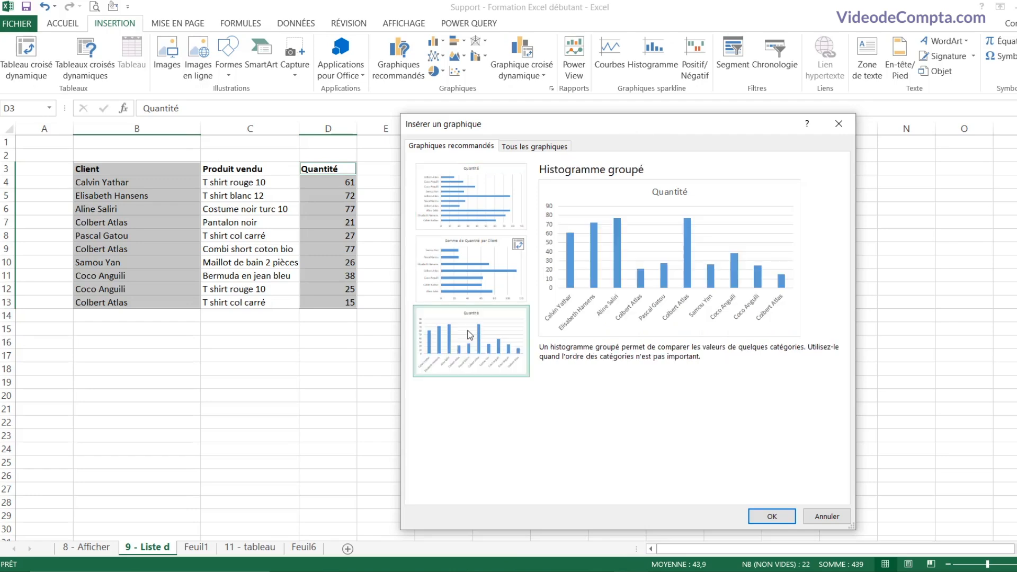
click(772, 516)
drag(598, 253, 598, 228)
mouse_move(601, 184)
mouse_down()
mouse_move(604, 175)
mouse_move(604, 286)
mouse_move(831, 229)
mouse_move(604, 177)
mouse_up()
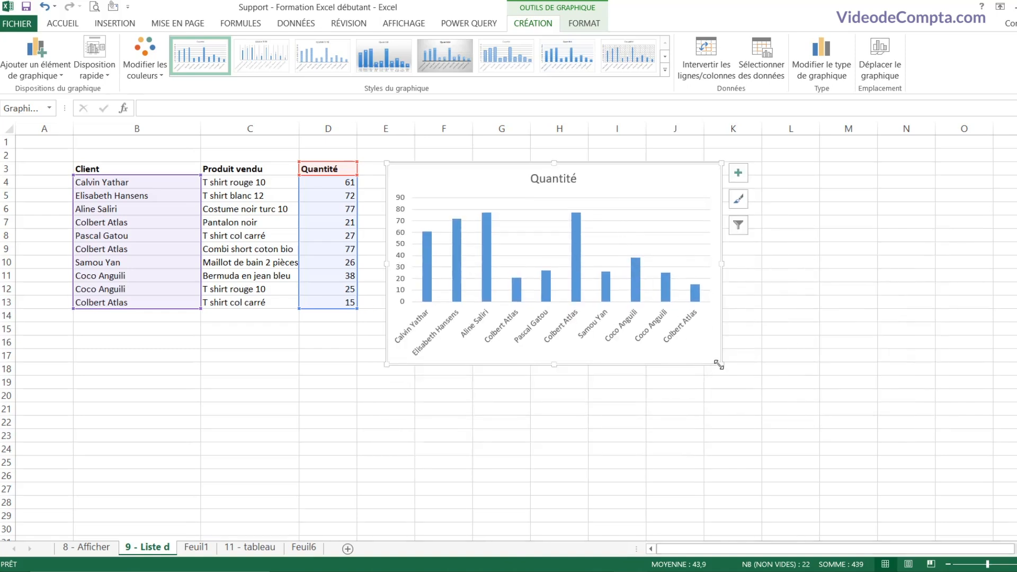
Step: Enlarge the Quantité chart down to about row 21 and select its bars
drag(718, 364, 758, 408)
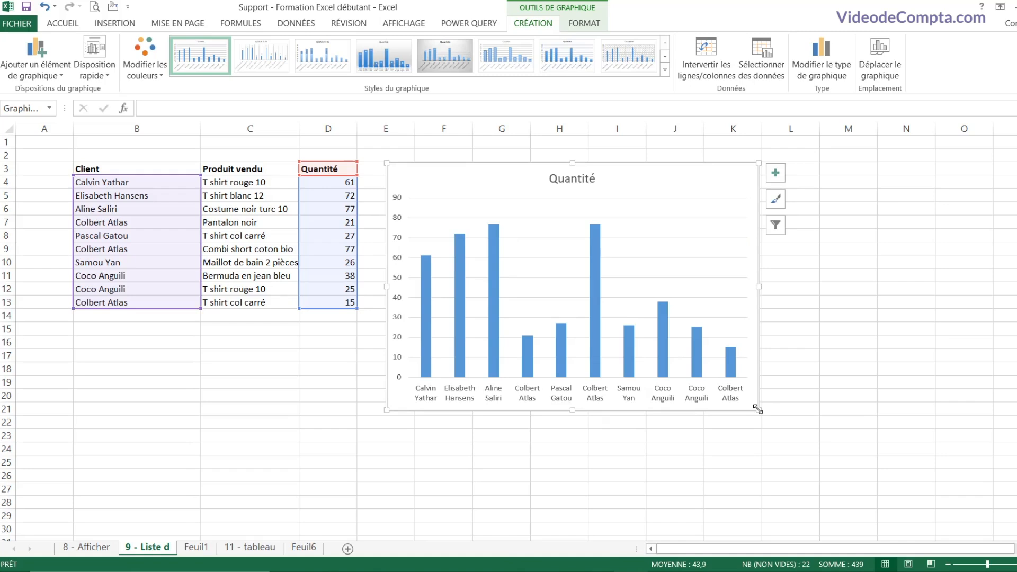
click(593, 259)
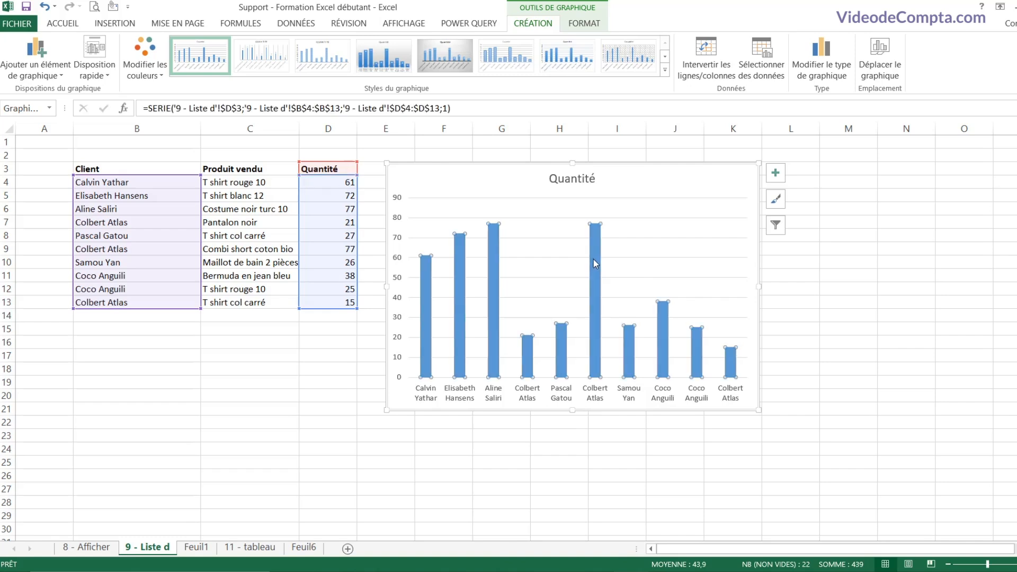
Step: Fill the Quantité bars dark green from the right-click Remplir menu
right_click(594, 261)
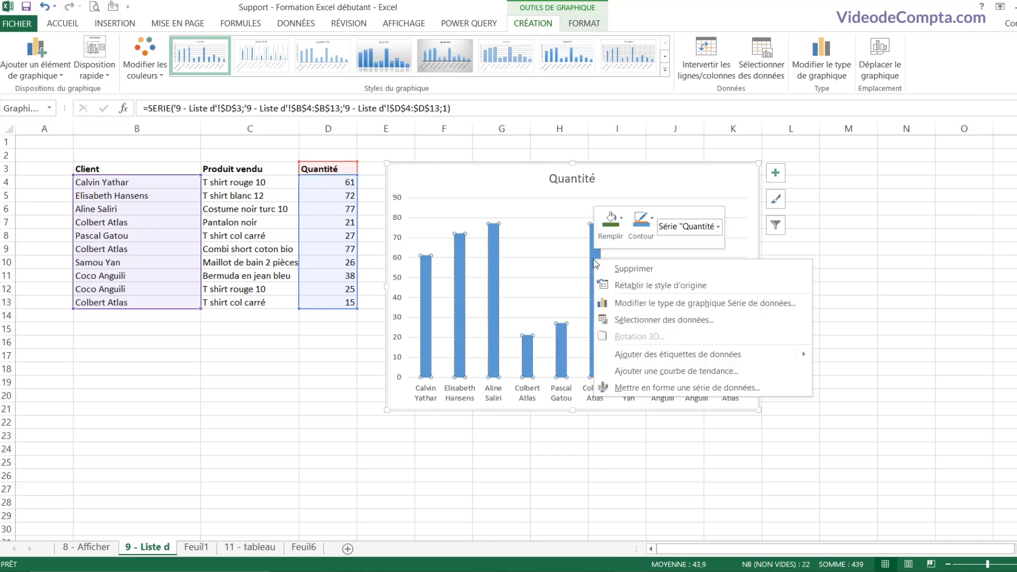
click(623, 226)
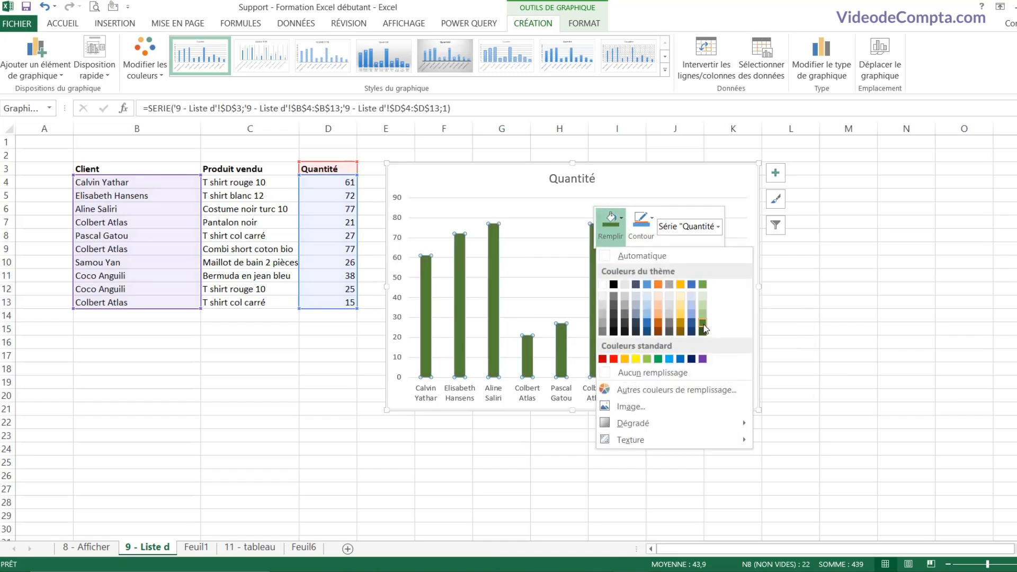
click(702, 326)
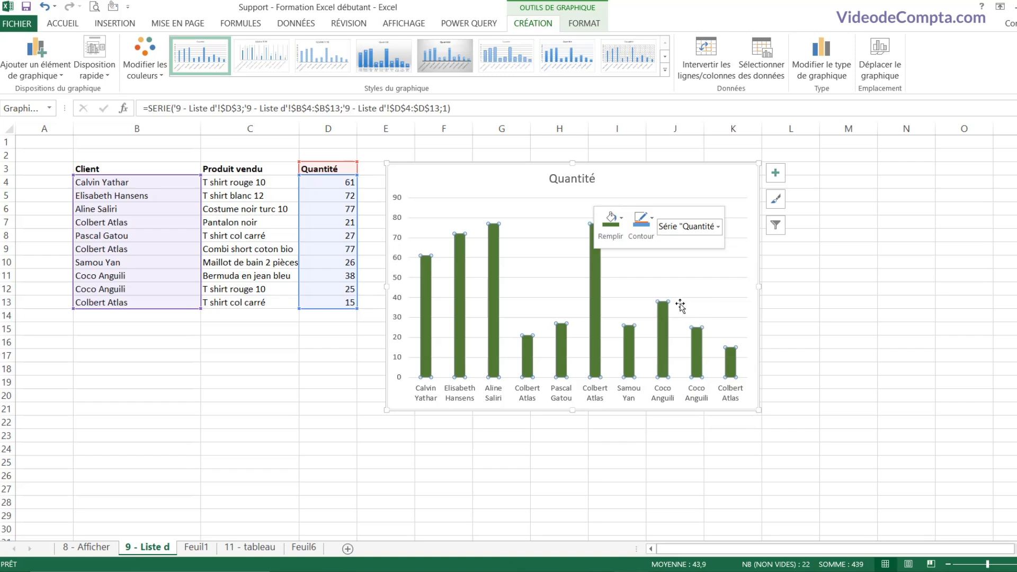
click(552, 262)
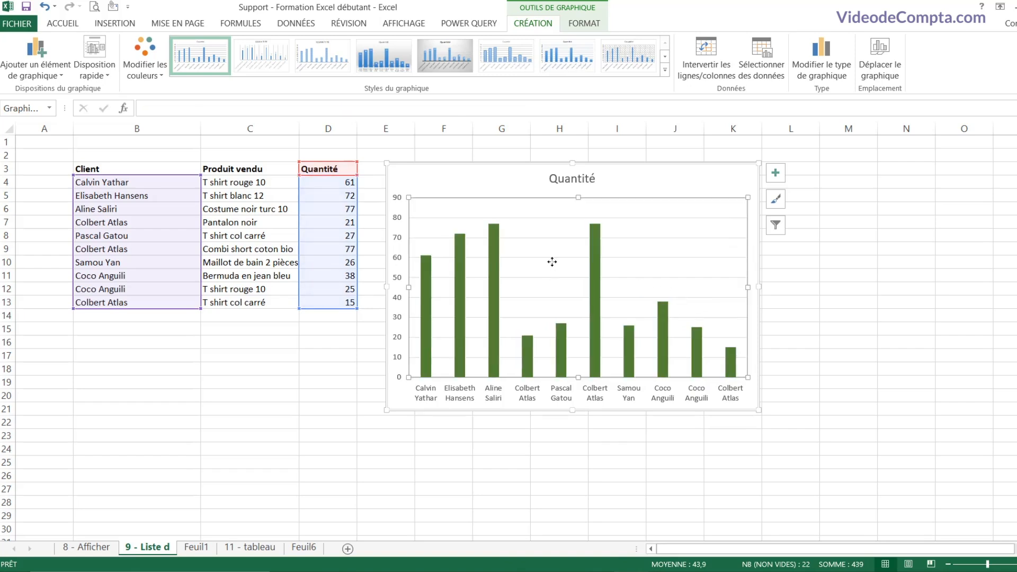
mouse_move(597, 295)
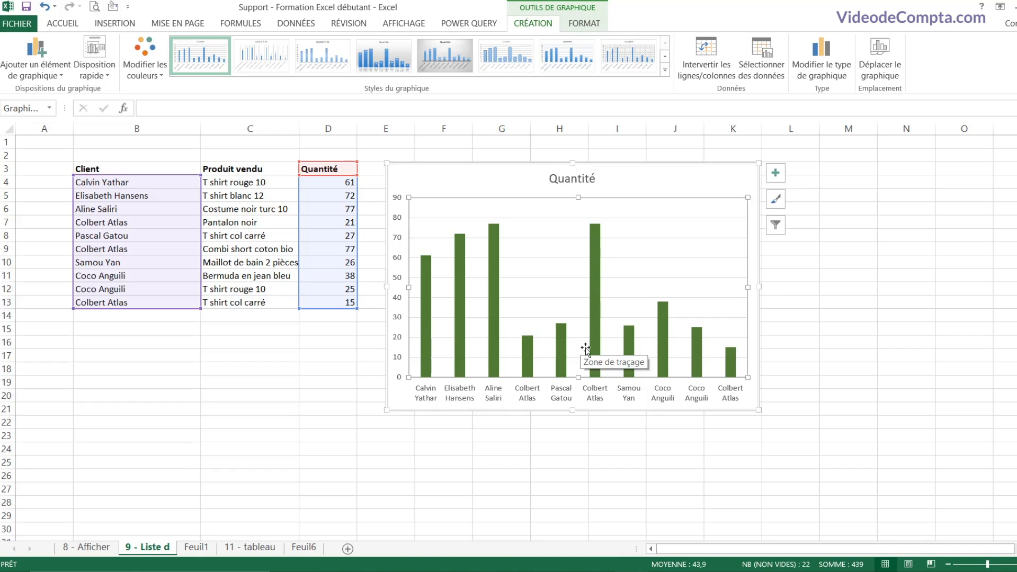
click(596, 304)
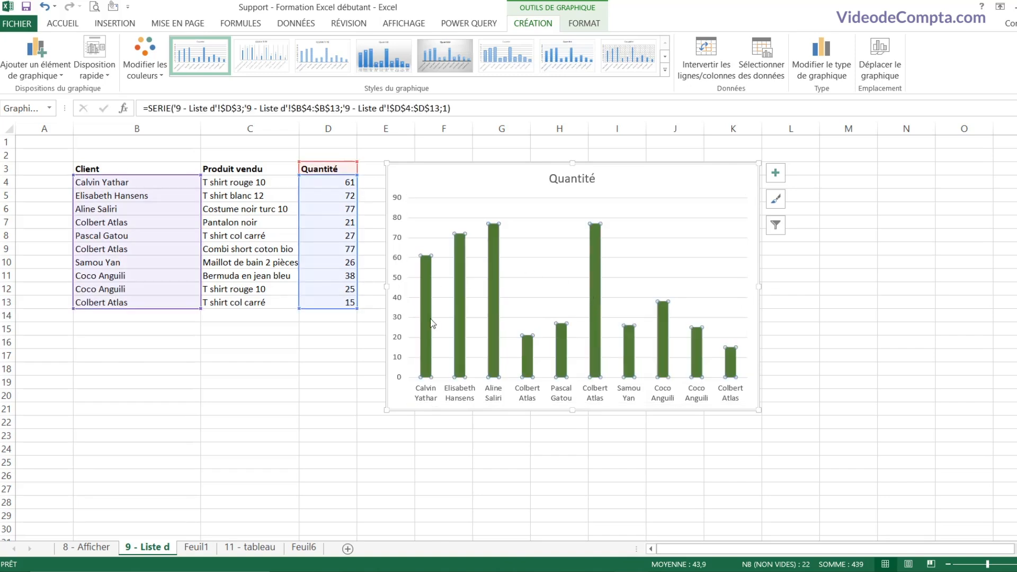
Step: Change the series gap width from 219 % to 100 %, then to 75 %
right_click(597, 297)
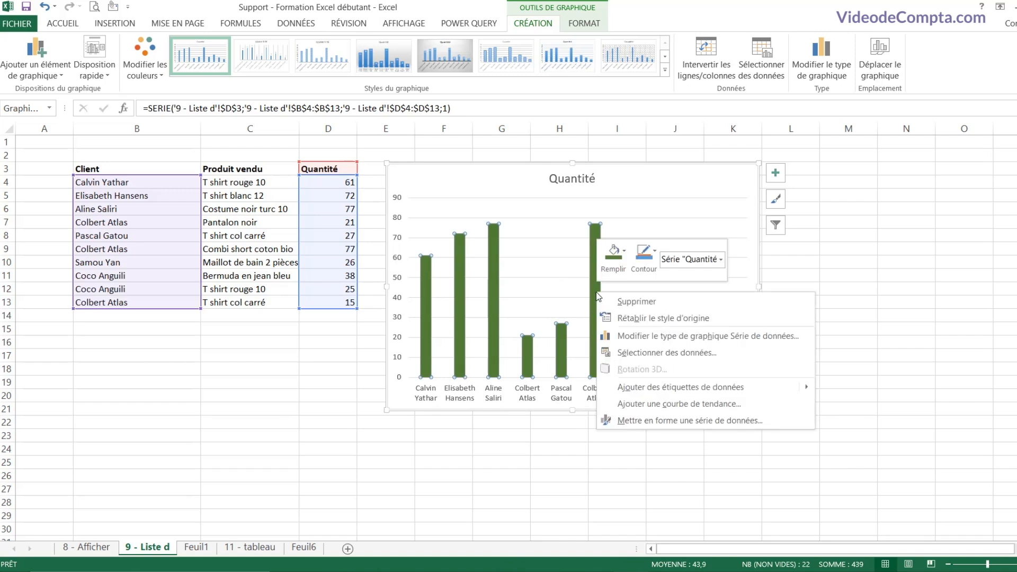
click(683, 420)
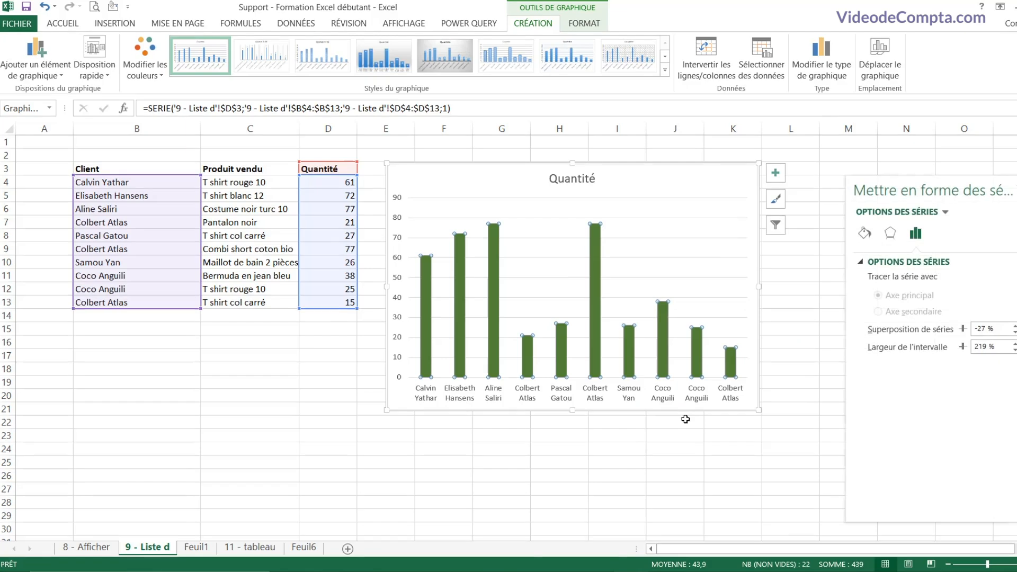
click(987, 347)
drag(998, 346, 961, 347)
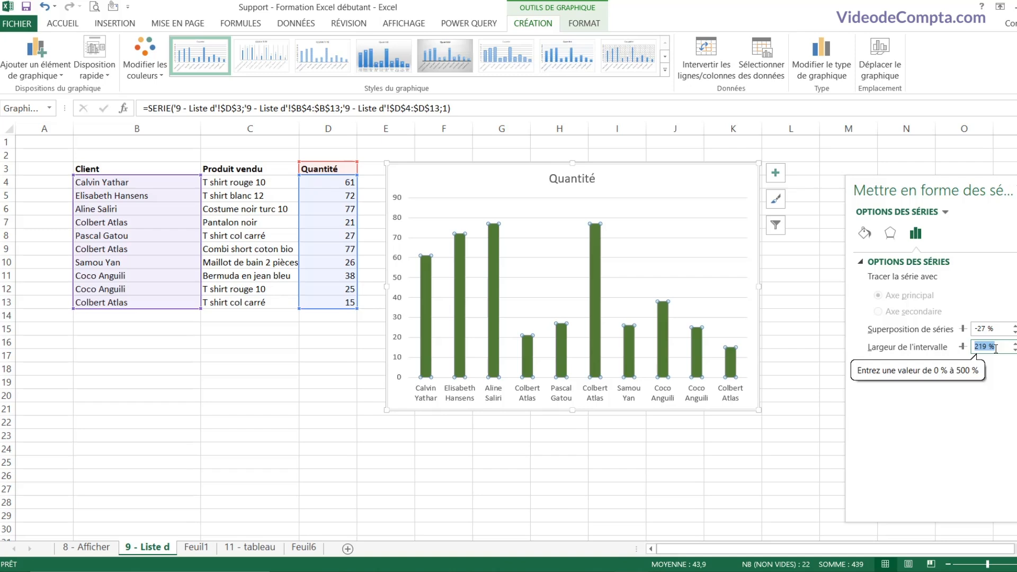
text(100)
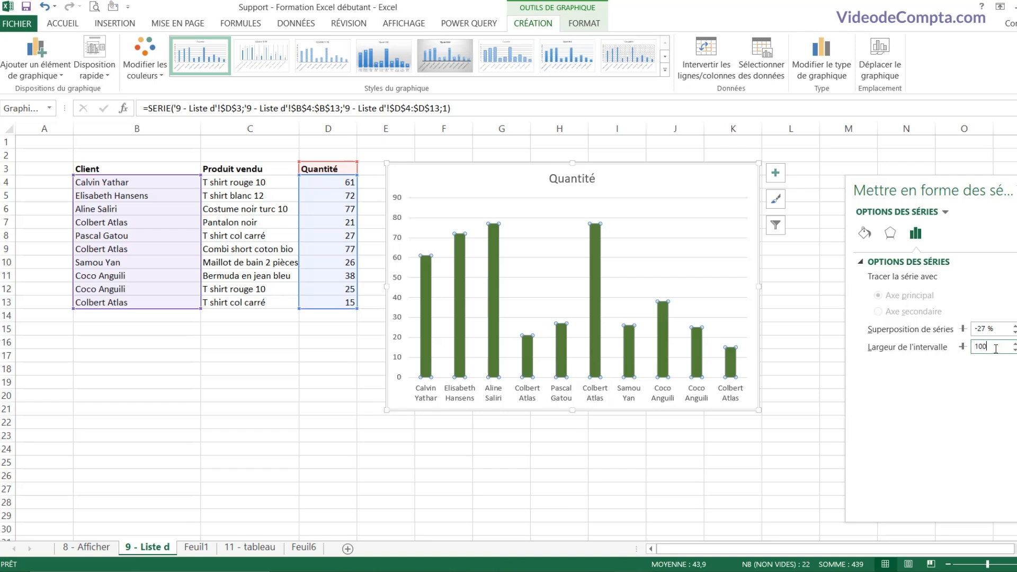
key(Return)
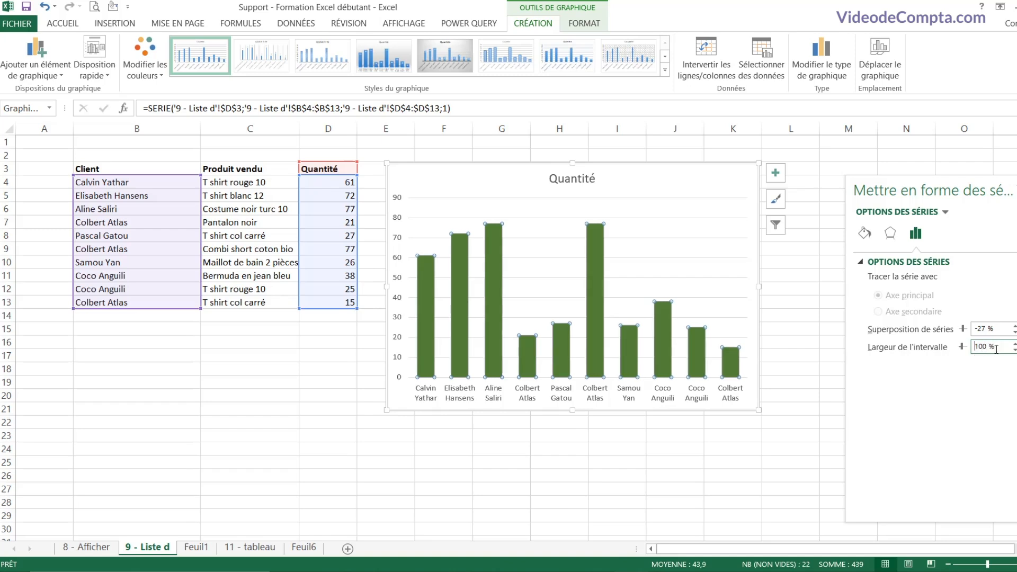
drag(999, 347, 967, 347)
text(75)
key(Return)
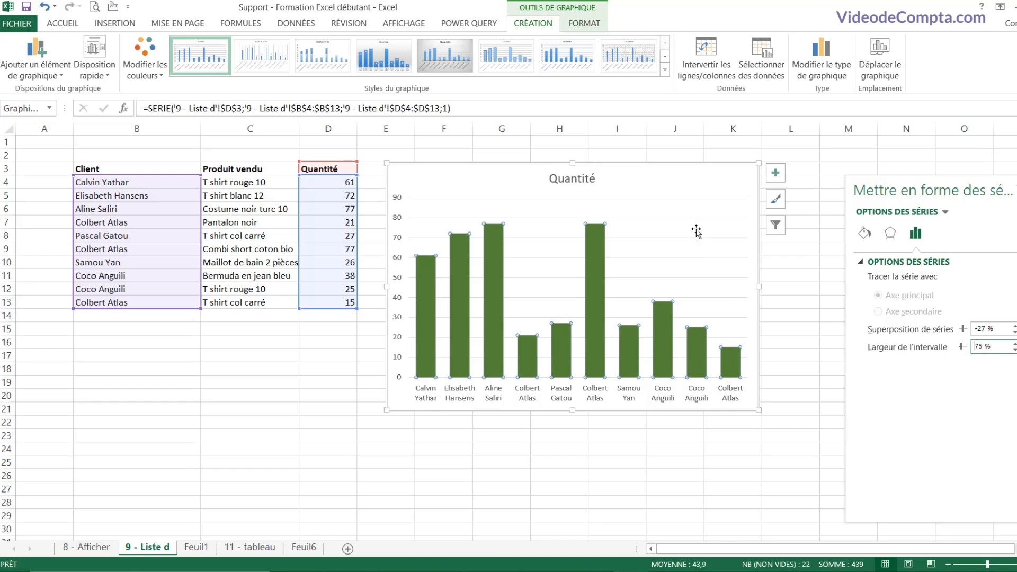
Step: Replace the chart title 'Quantité' with 'Ventes clients'
click(573, 179)
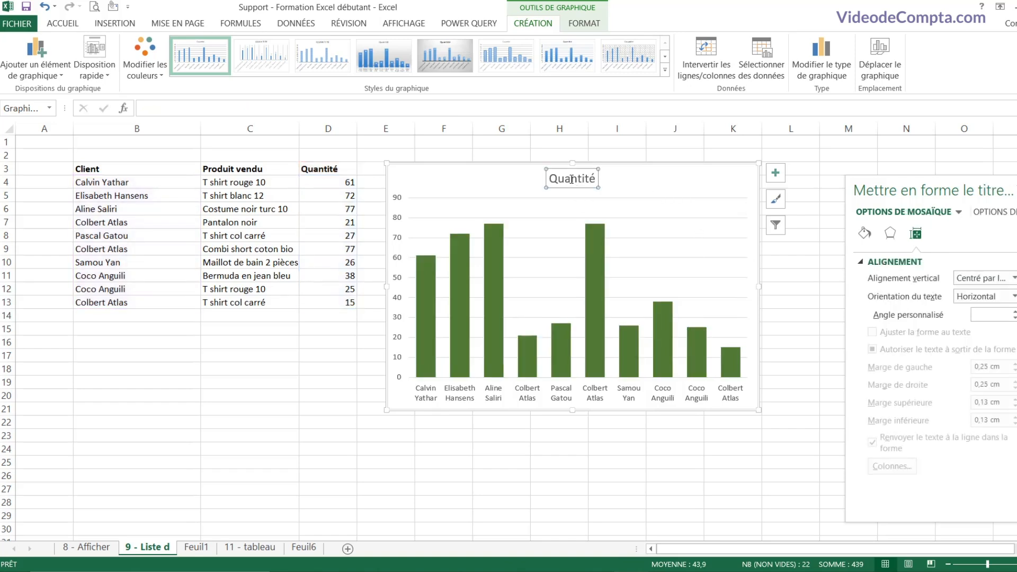
double_click(572, 179)
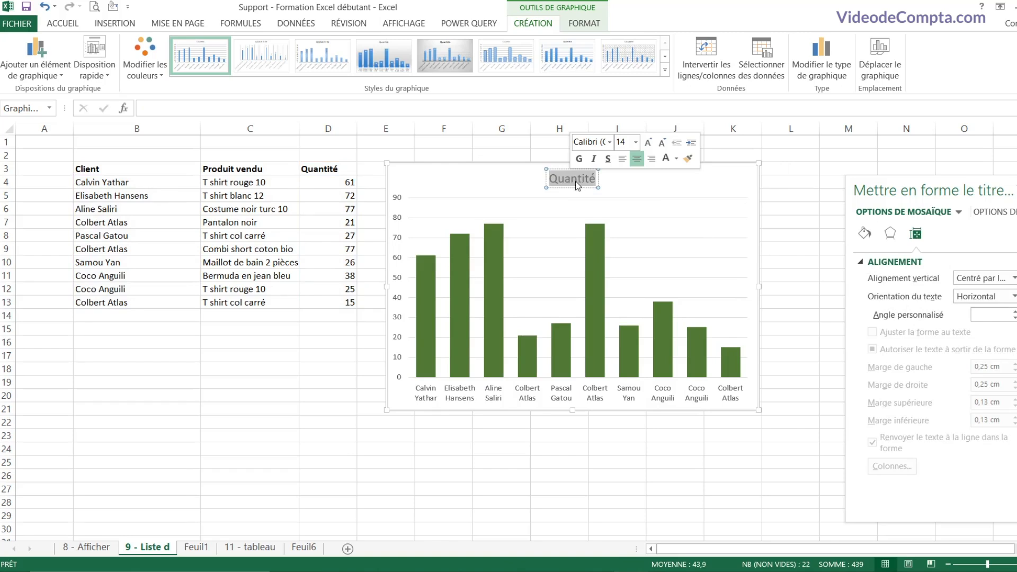
text(Ventes)
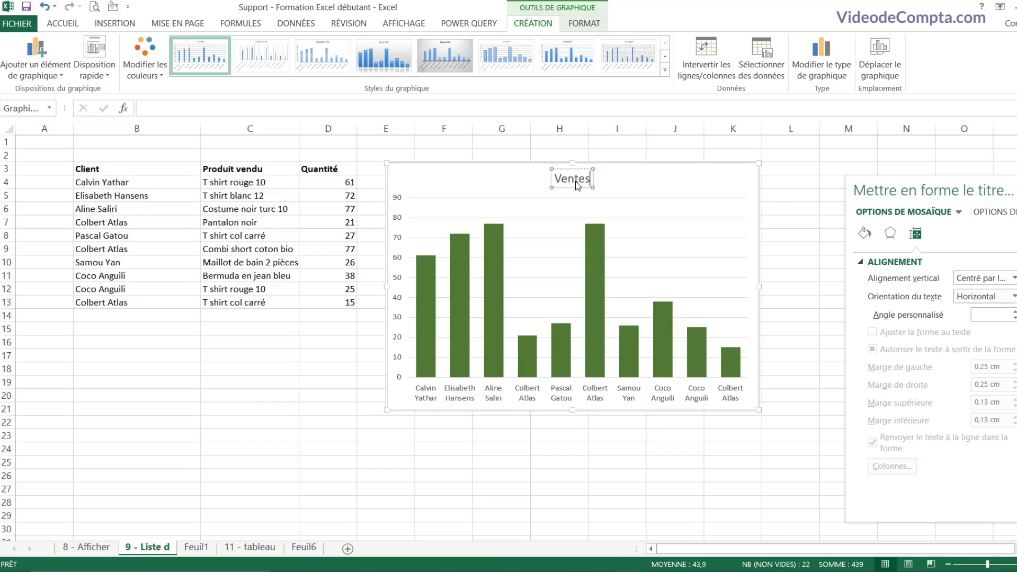
text( clients)
click(659, 182)
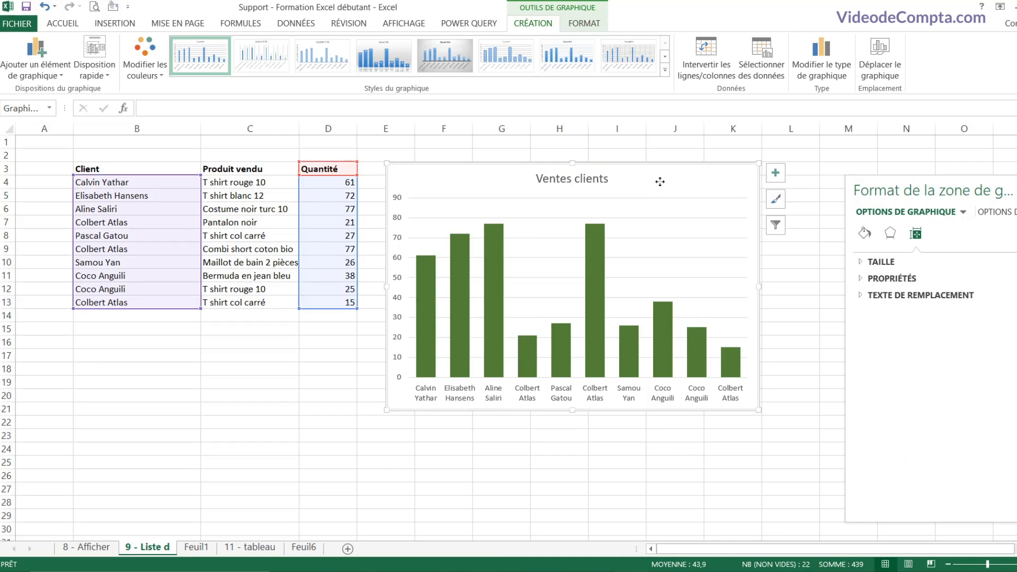
Step: Add data labels placed at the inside base of each bar
click(776, 174)
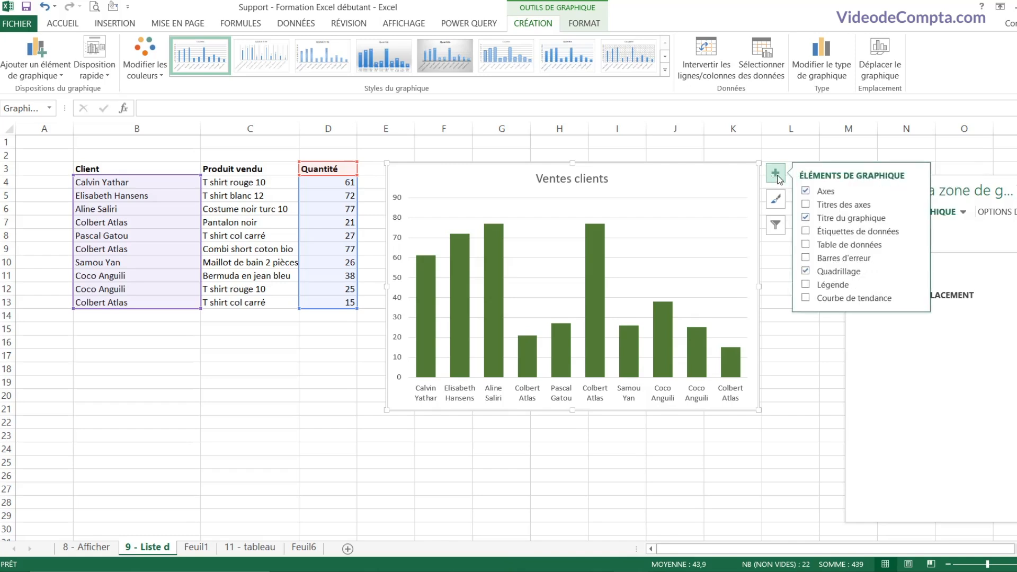
mouse_move(859, 231)
click(916, 230)
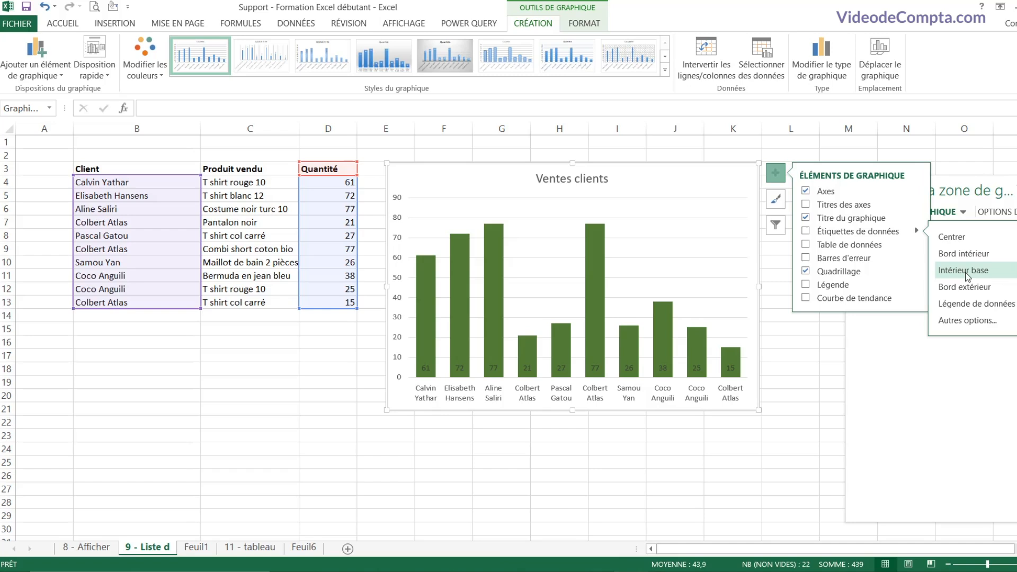
click(965, 270)
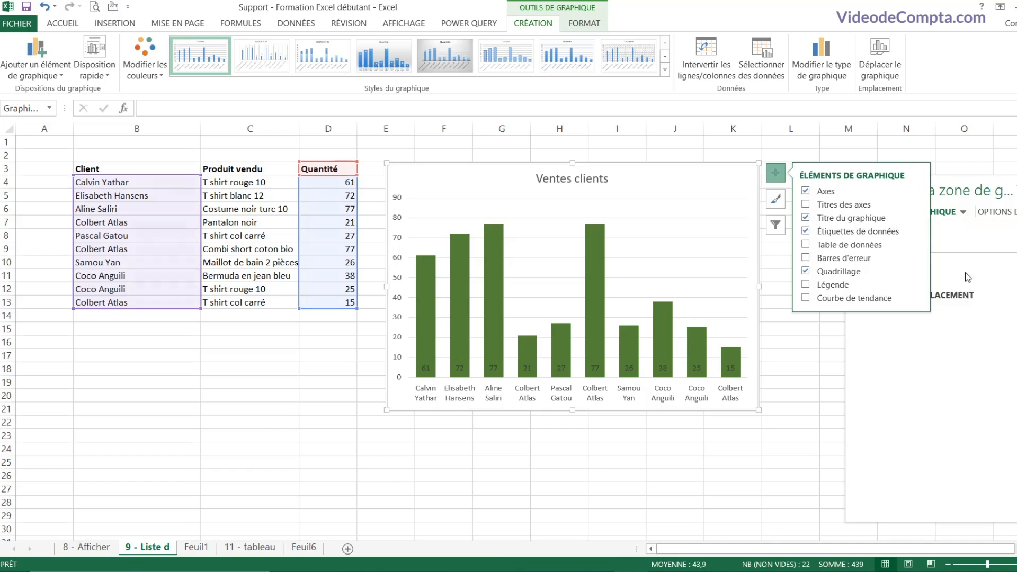
Step: Make the data labels' font colour white
click(596, 369)
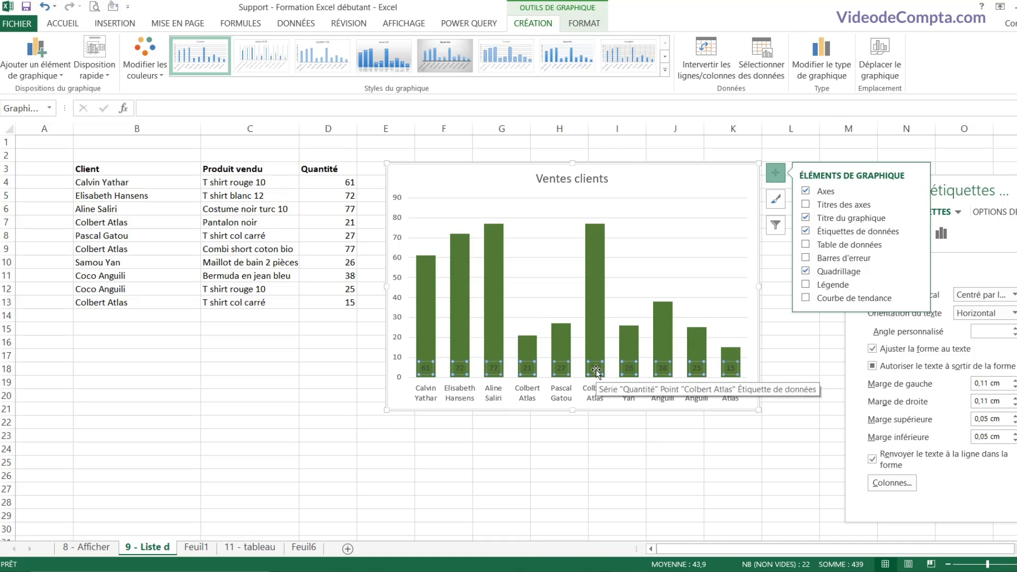
click(61, 25)
click(183, 68)
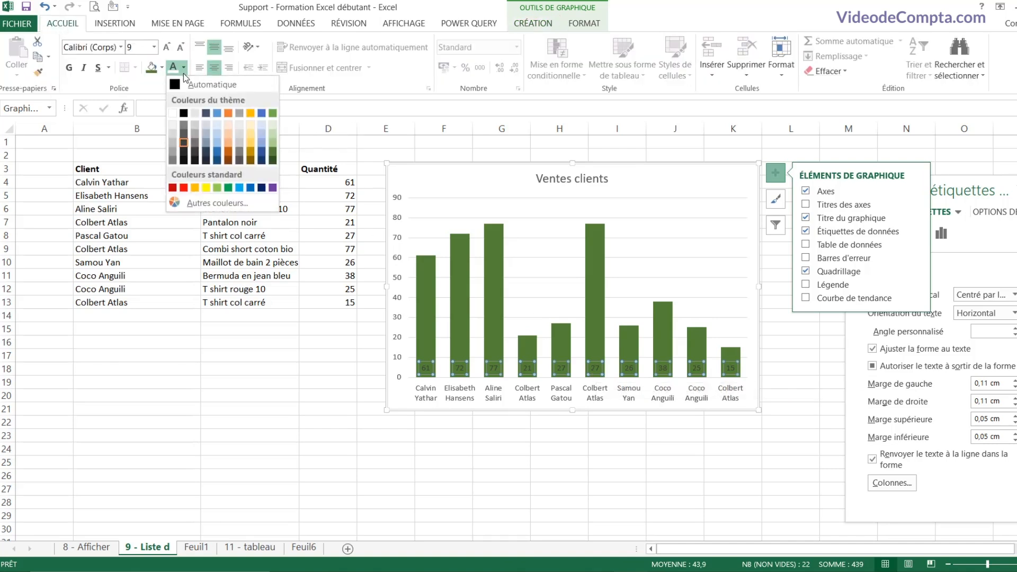
click(173, 114)
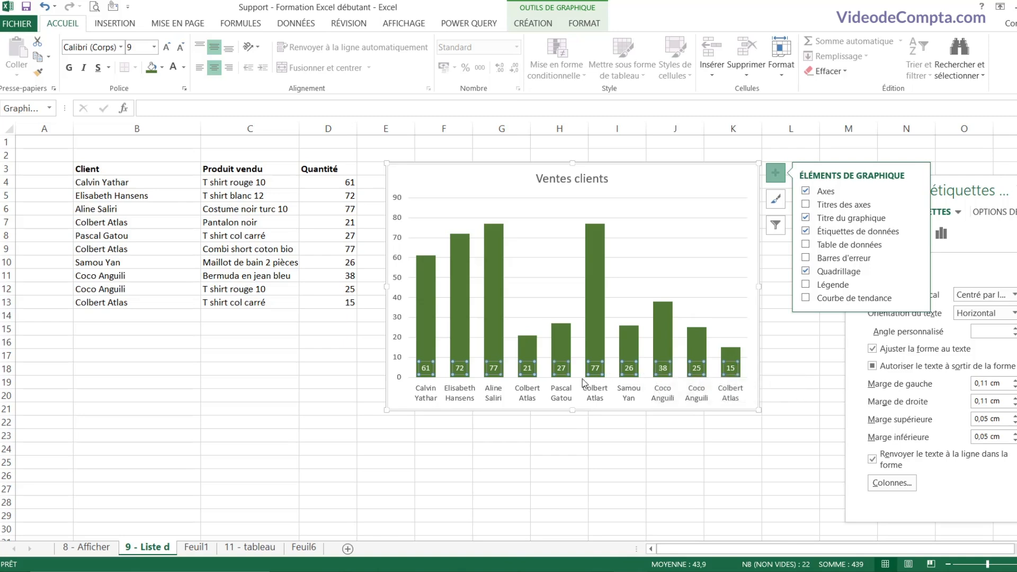
click(700, 187)
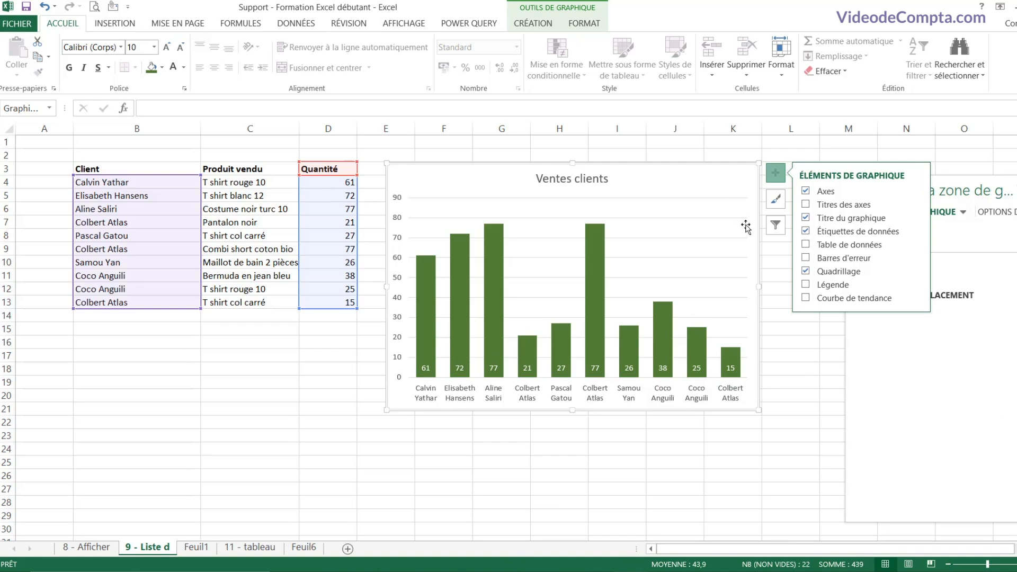
Step: Filter two clients out of the chart, then delete the chart
click(774, 227)
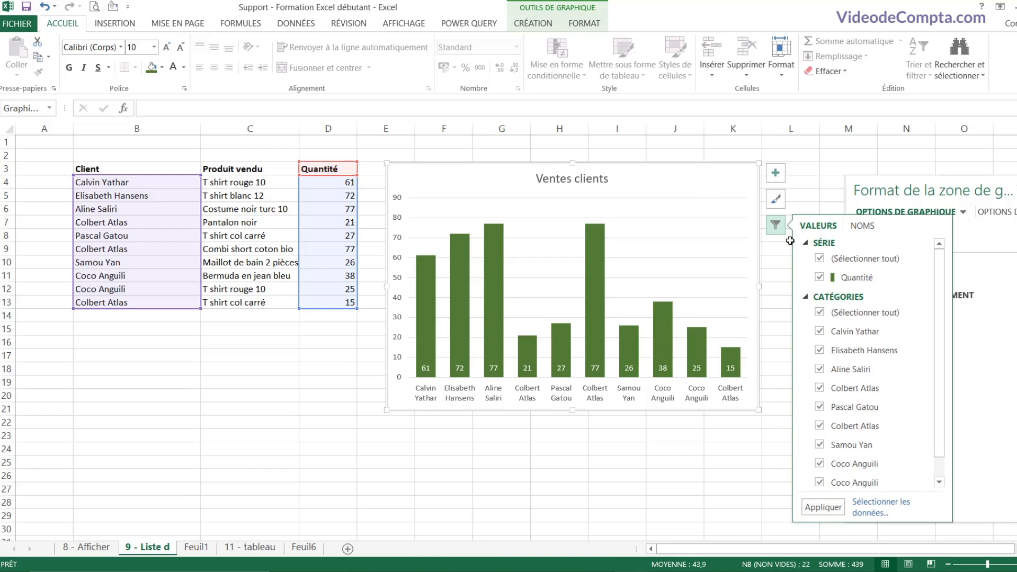
click(819, 332)
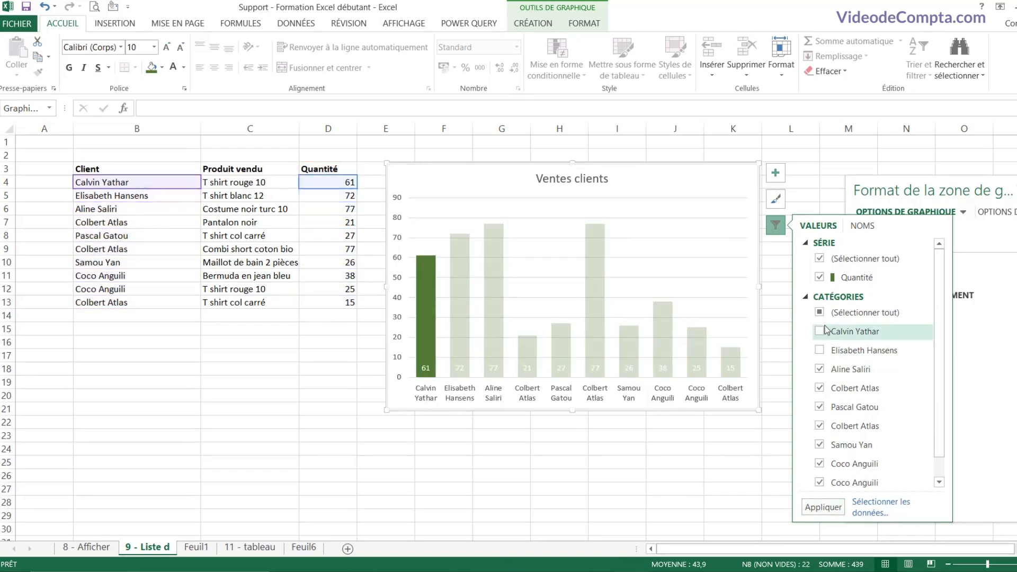
click(823, 507)
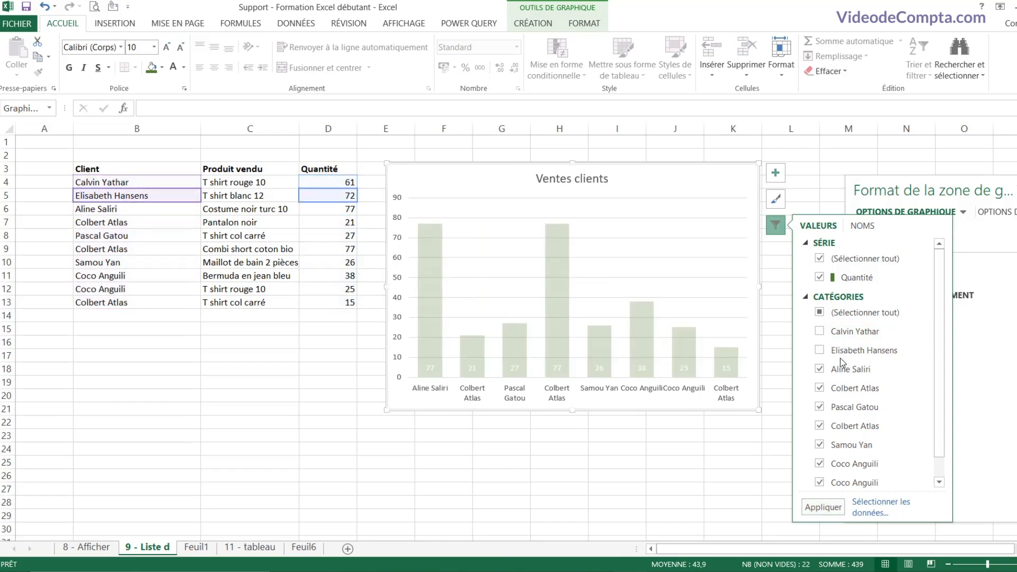
click(683, 181)
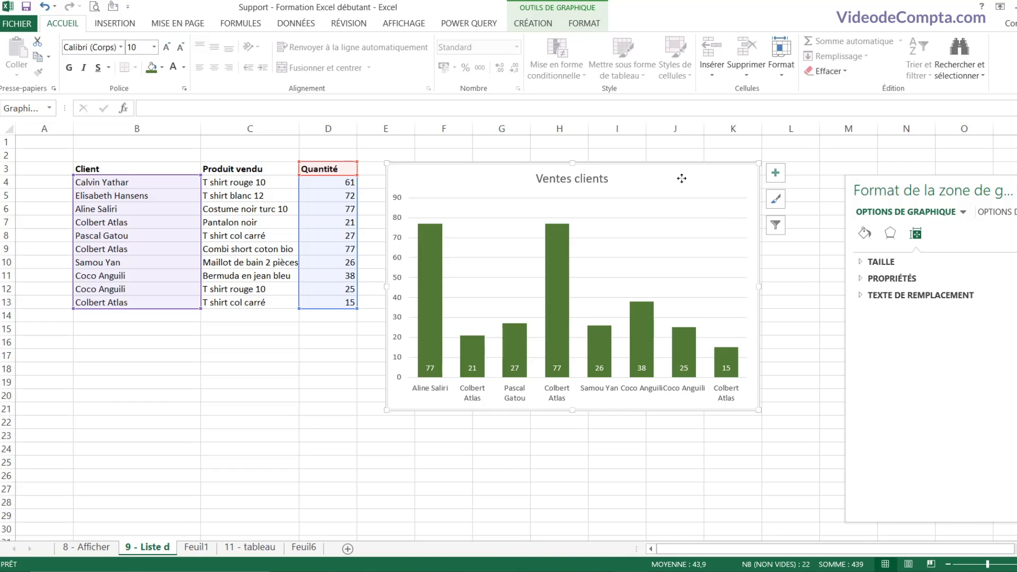
key(Delete)
click(649, 196)
Step: Select cell F3 and undo the deletion to restore the Ventes clients chart
click(482, 172)
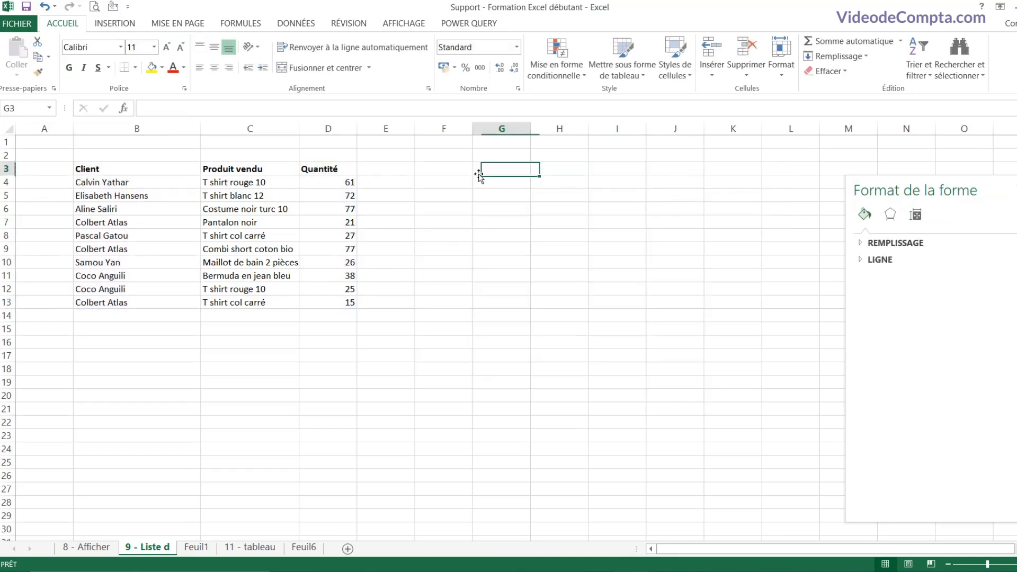
click(442, 170)
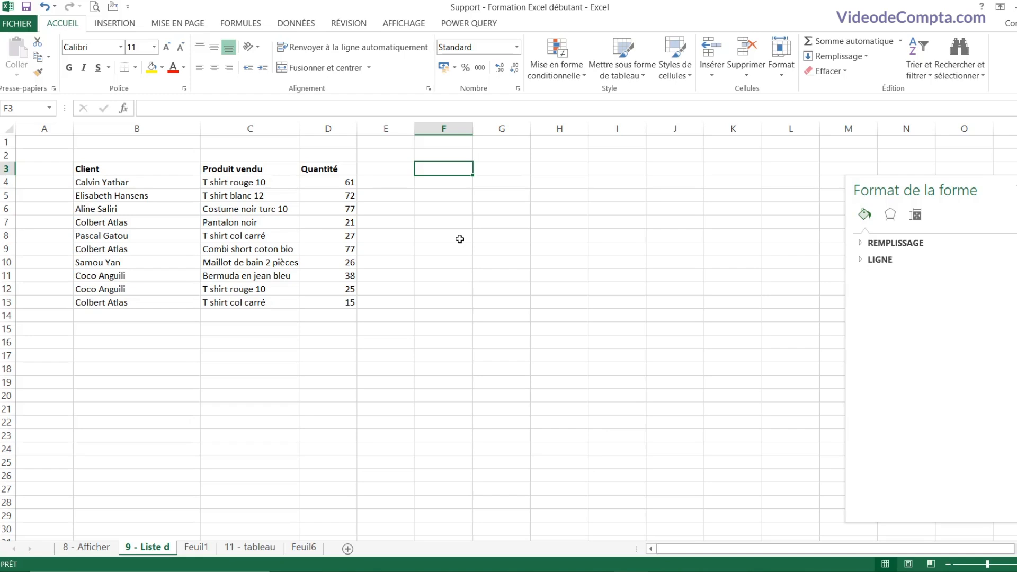
click(45, 9)
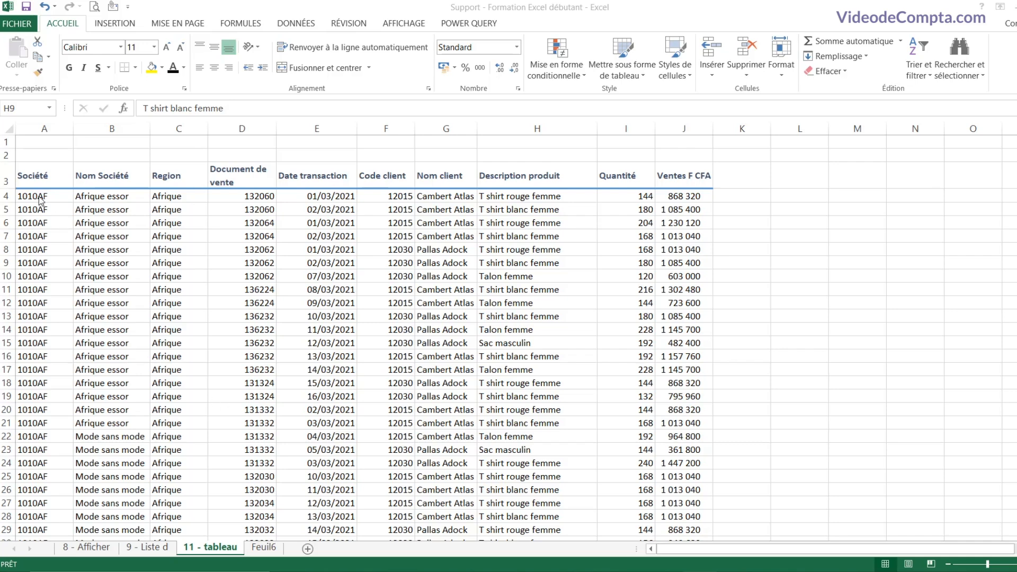
drag(42, 177, 683, 490)
click(537, 382)
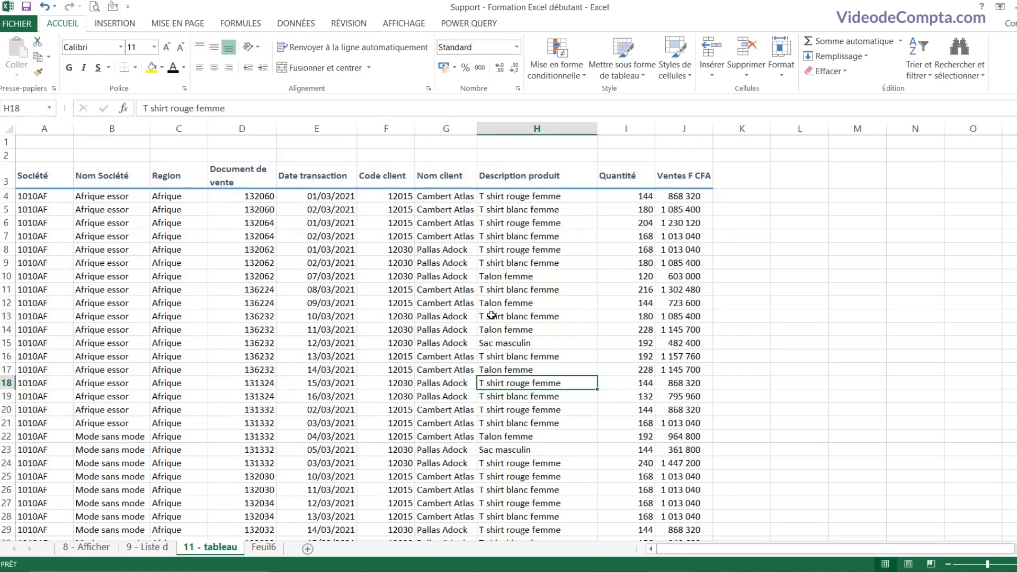
click(217, 251)
click(177, 249)
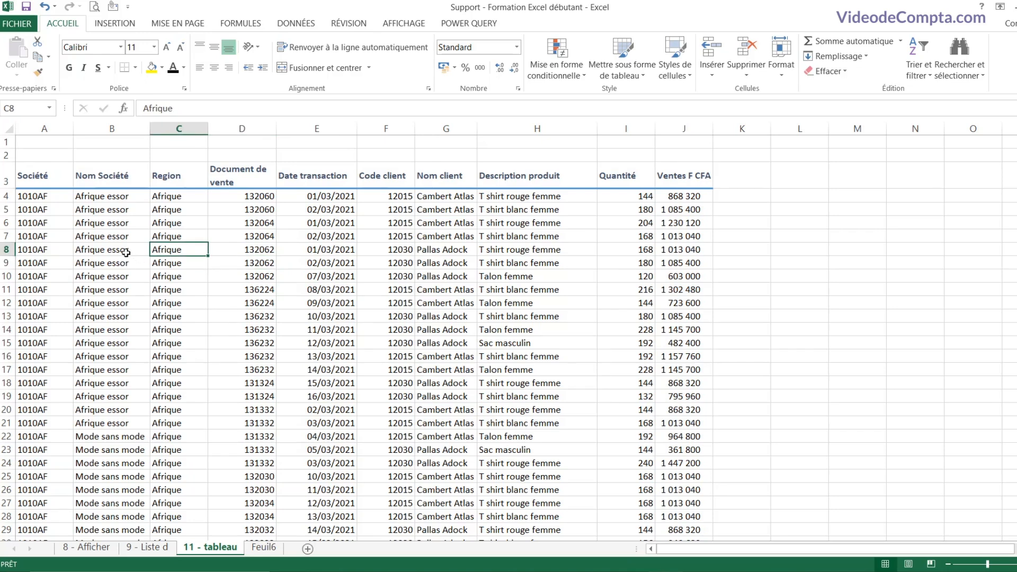
click(125, 252)
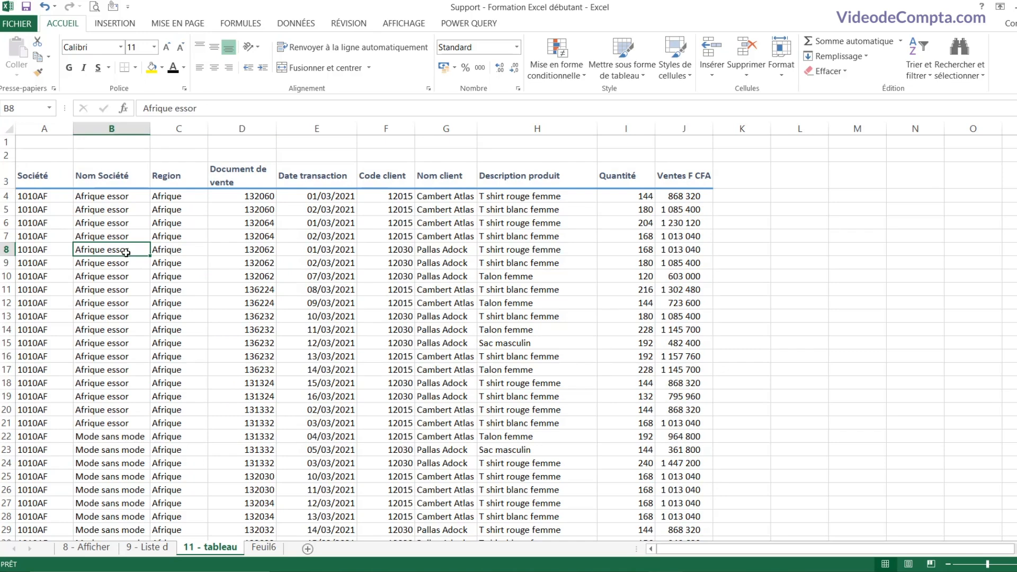
click(115, 24)
click(133, 66)
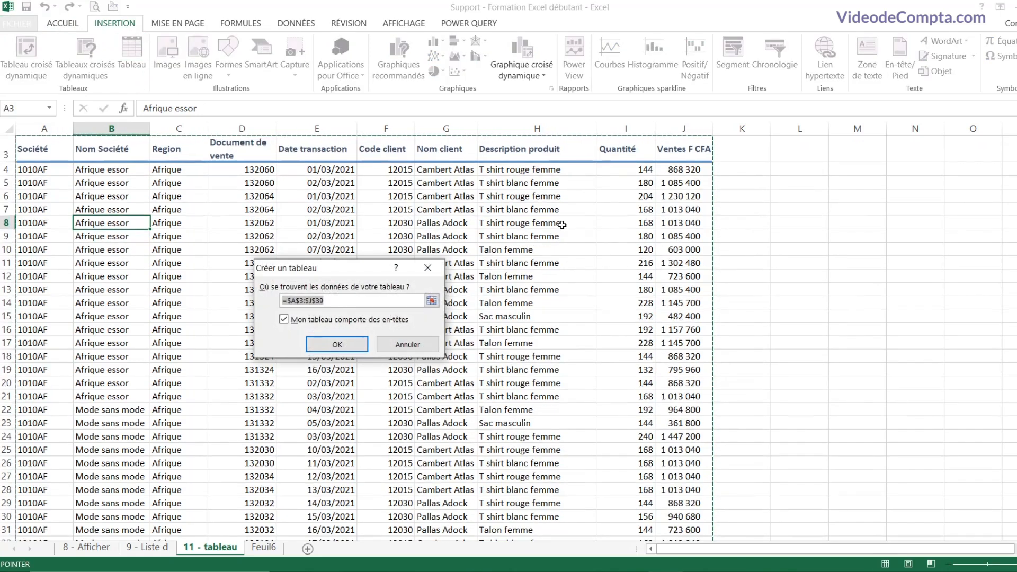
scroll(533, 303, down, 7)
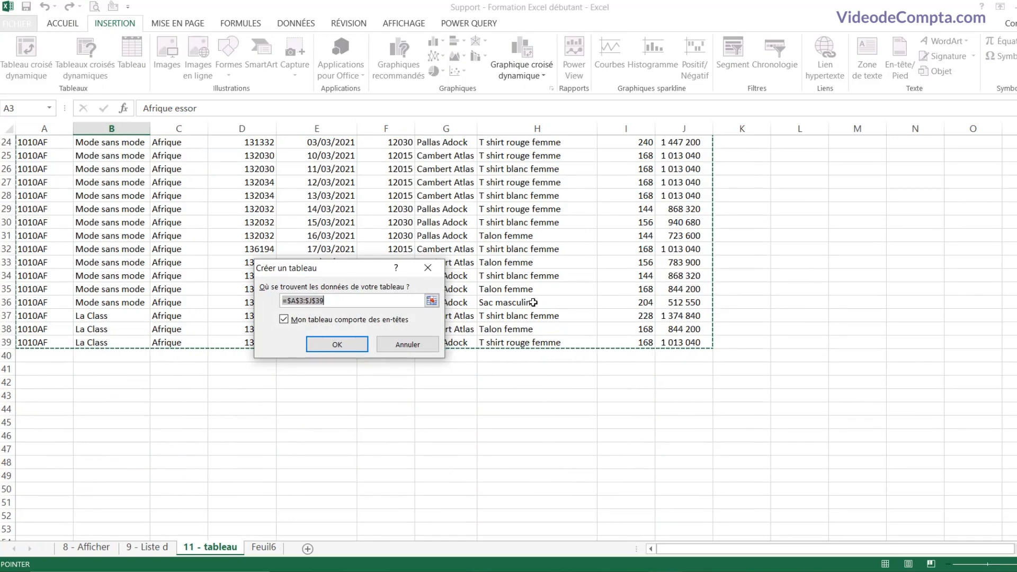
scroll(533, 303, up, 8)
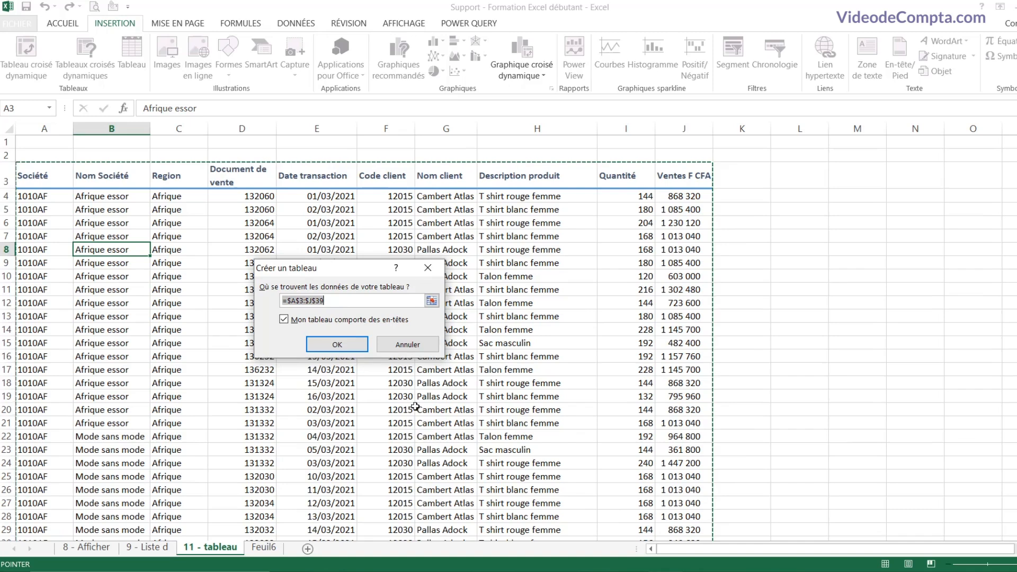
click(342, 345)
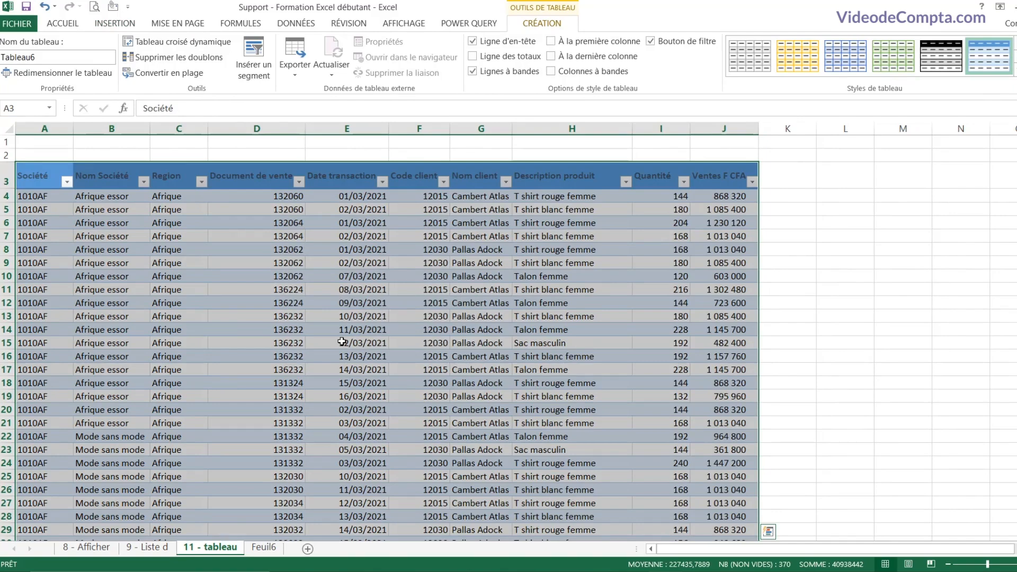
key(ctrl+z)
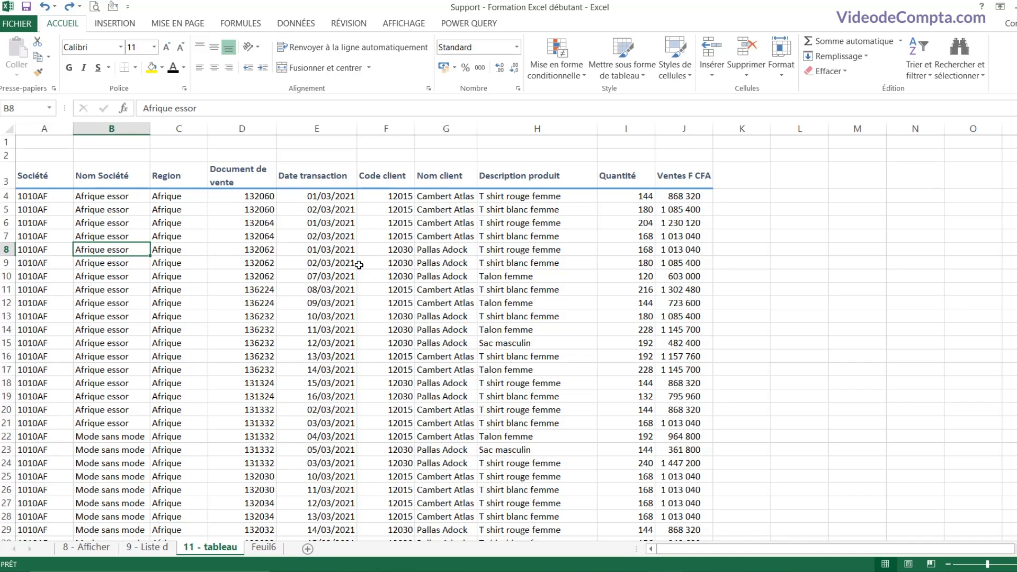
Step: Convert the range $A$3:$J$39 into a table with headers using Ctrl+L
key(ctrl+l)
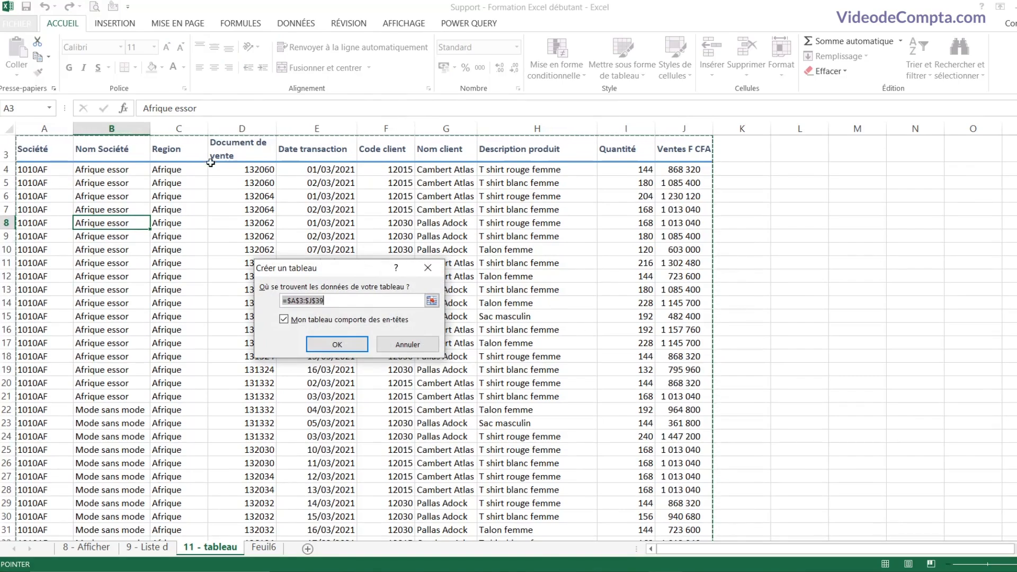
scroll(585, 337, down, 6)
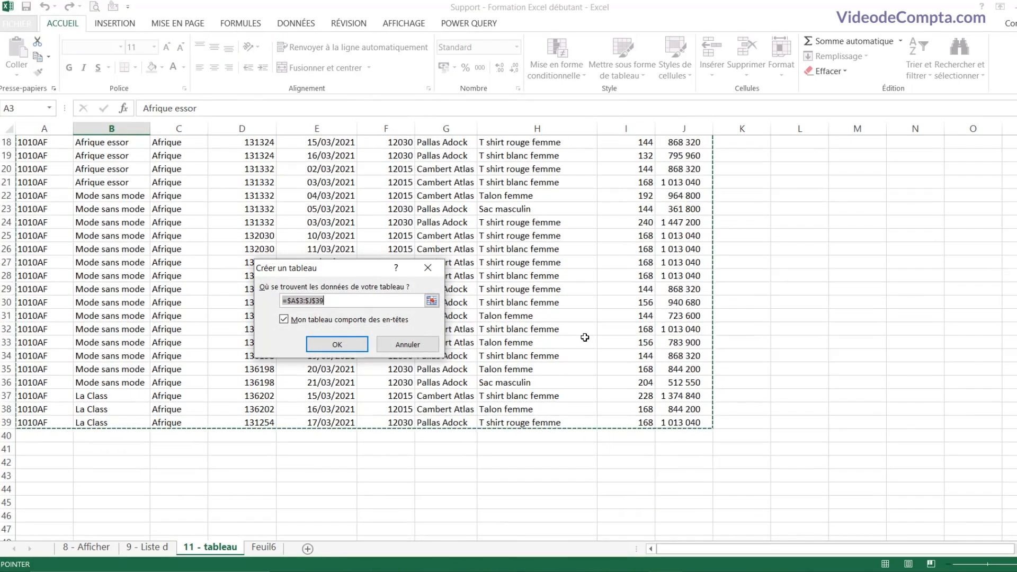
scroll(585, 337, up, 6)
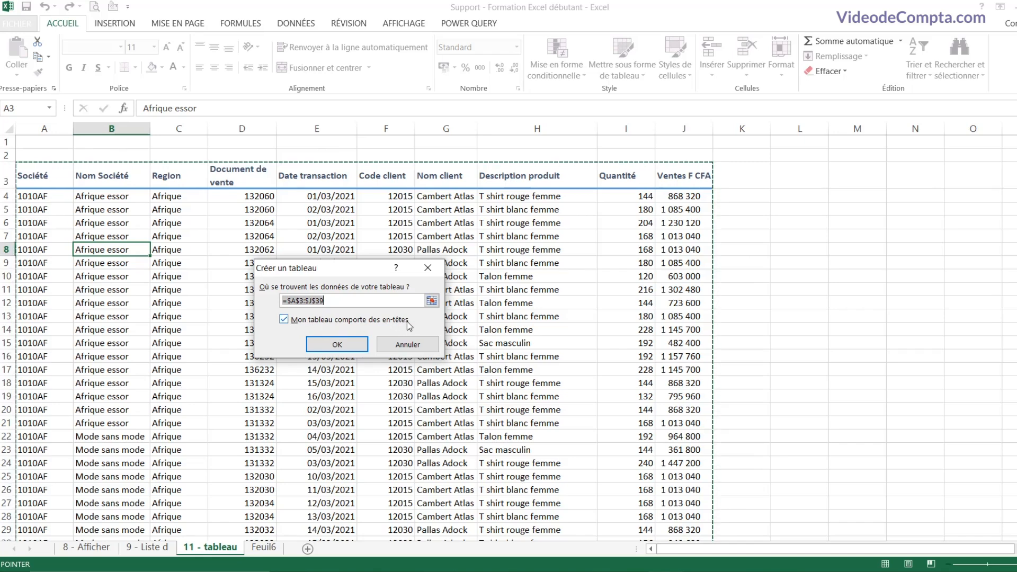
click(341, 345)
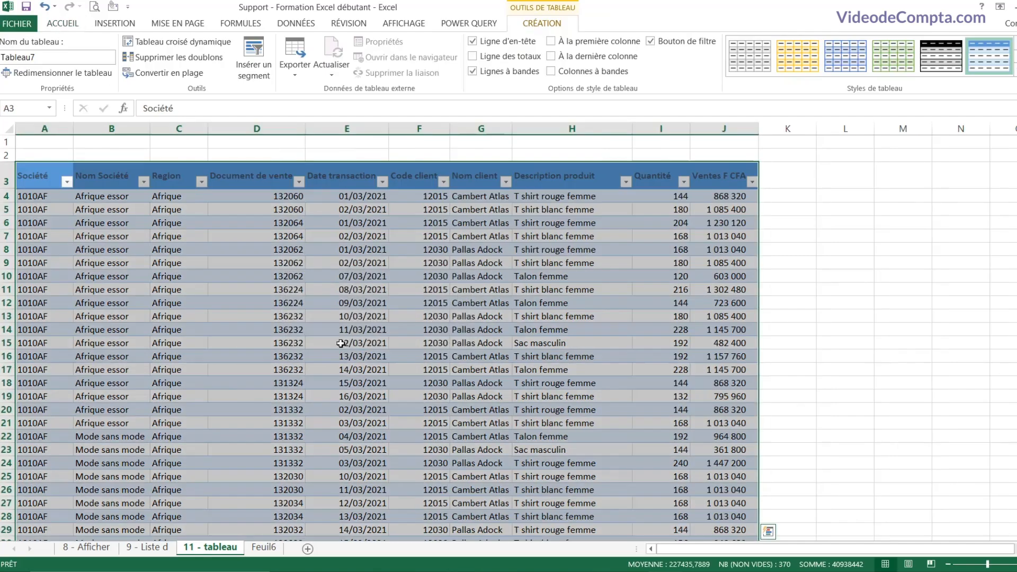
Step: Select the table's header row A3:J3 for recolouring
click(498, 259)
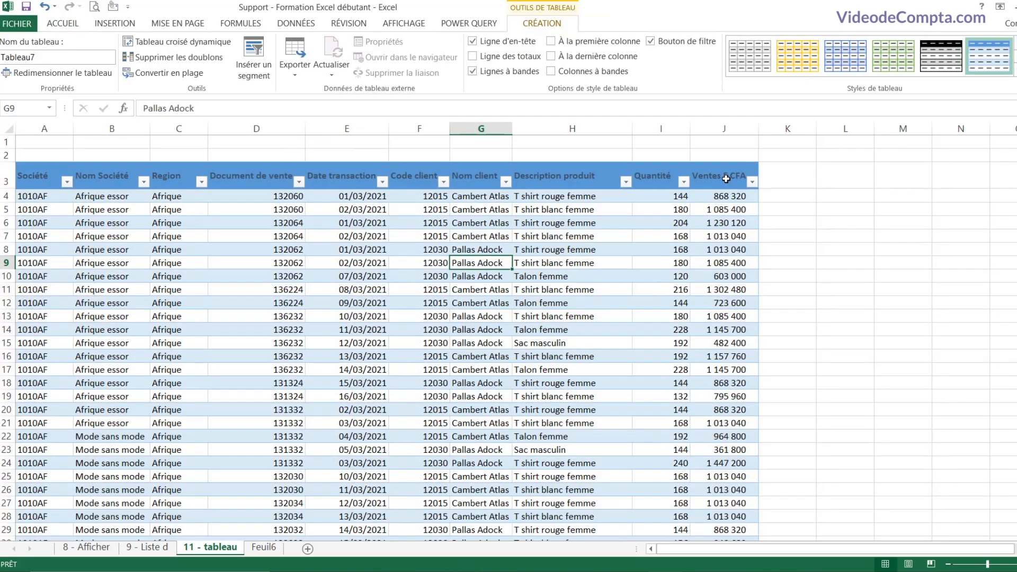
drag(725, 178, 31, 181)
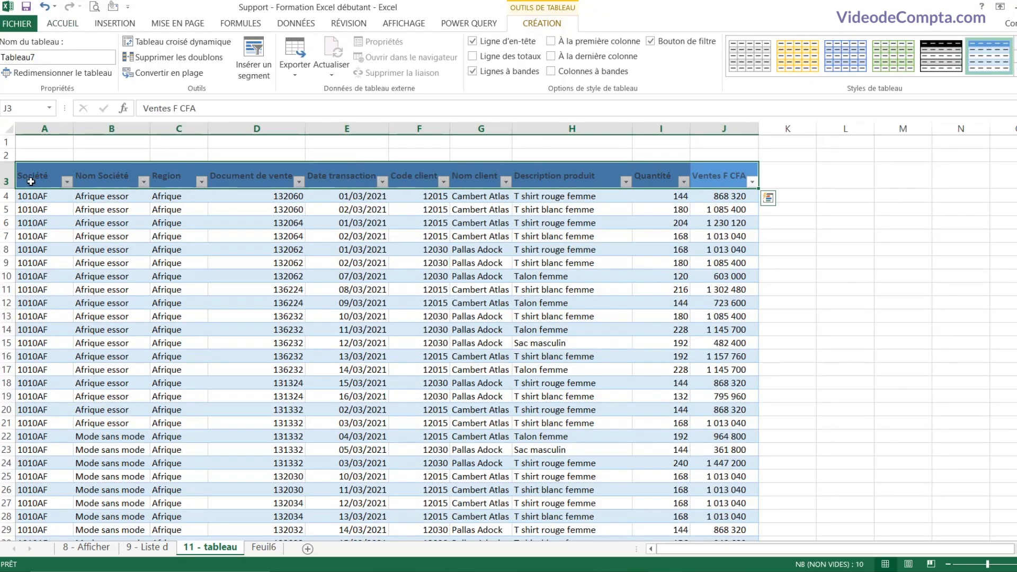
click(71, 24)
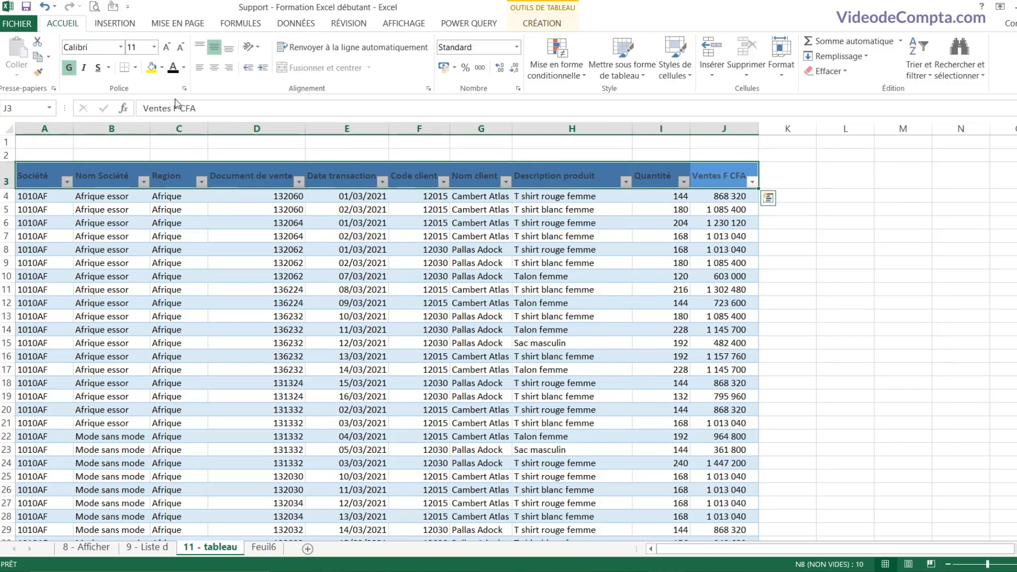
Step: Recolour the header row text with a new font colour
click(184, 67)
click(172, 112)
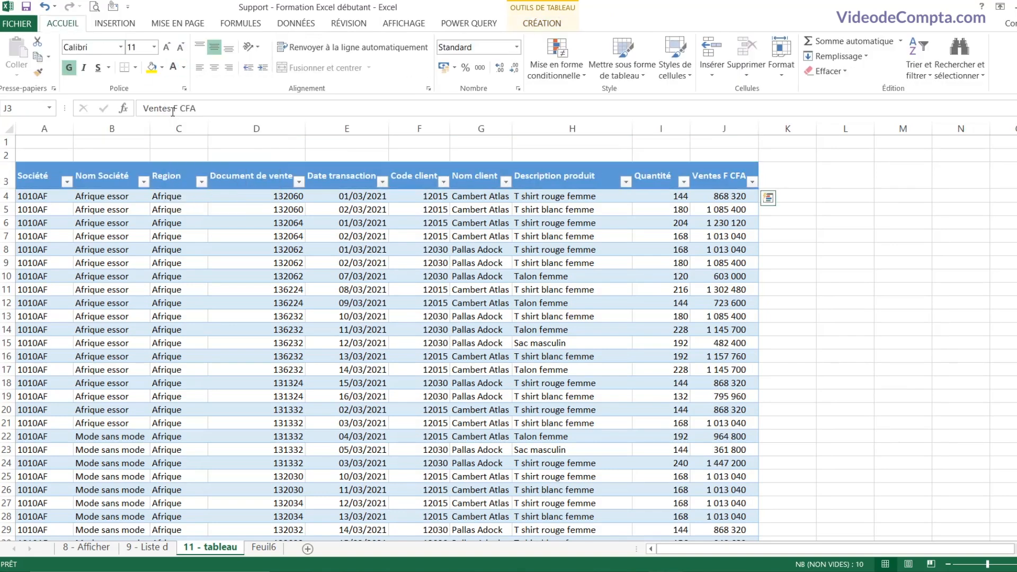
click(256, 250)
Step: Apply the green Moyen table style, keeping banded rows and leaving banded columns off
click(623, 237)
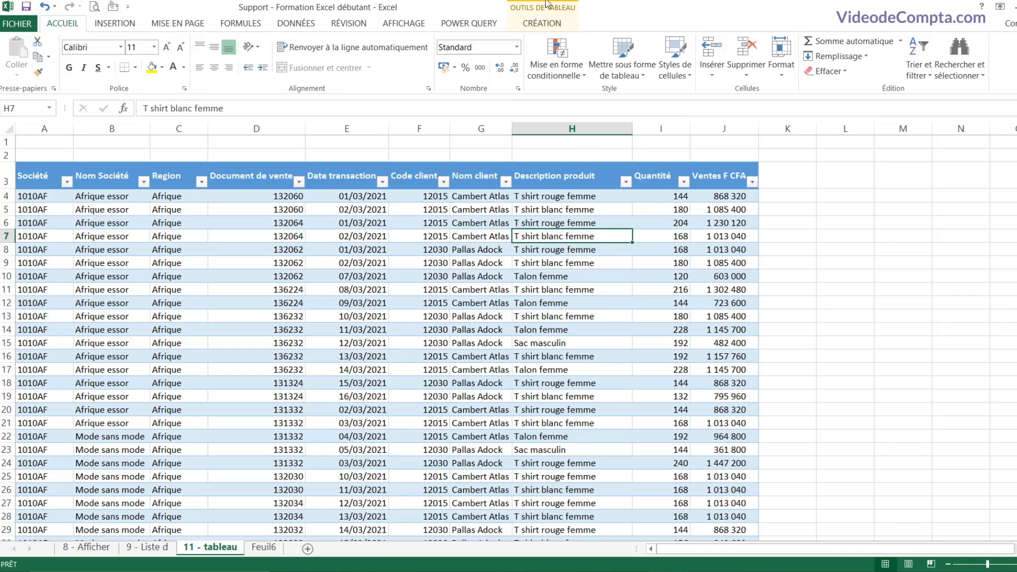
click(547, 25)
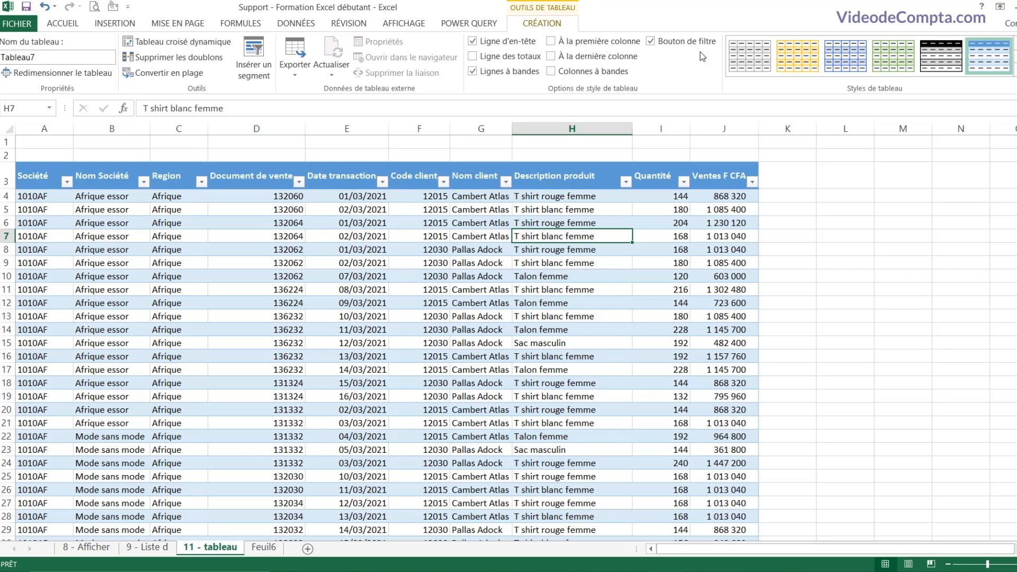
click(1012, 80)
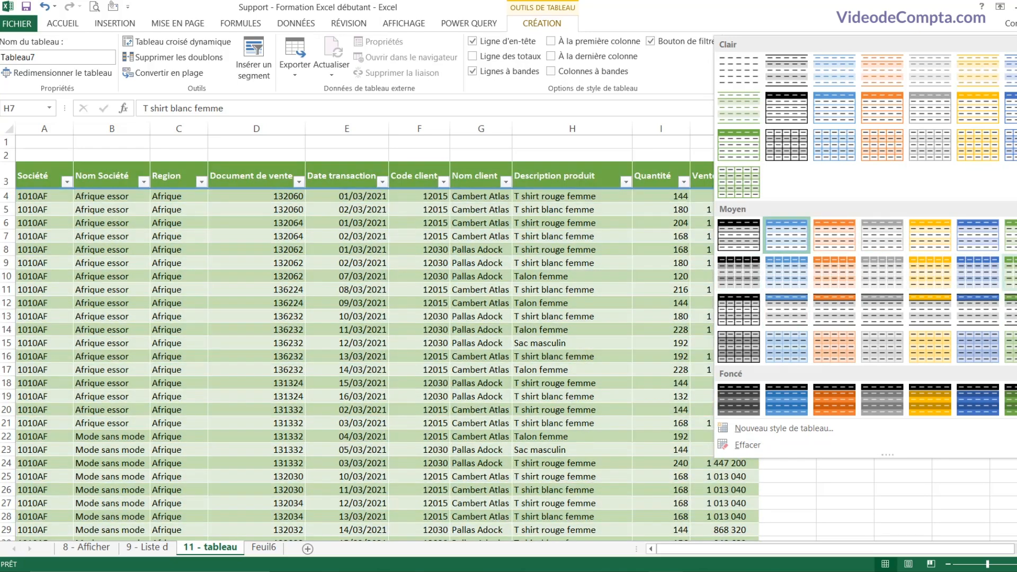
click(1009, 271)
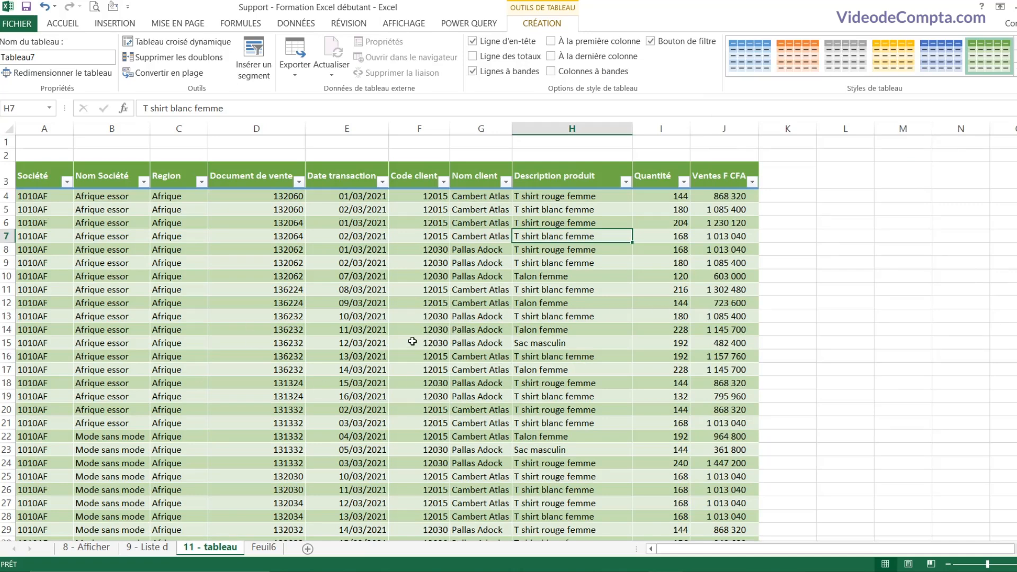
click(473, 71)
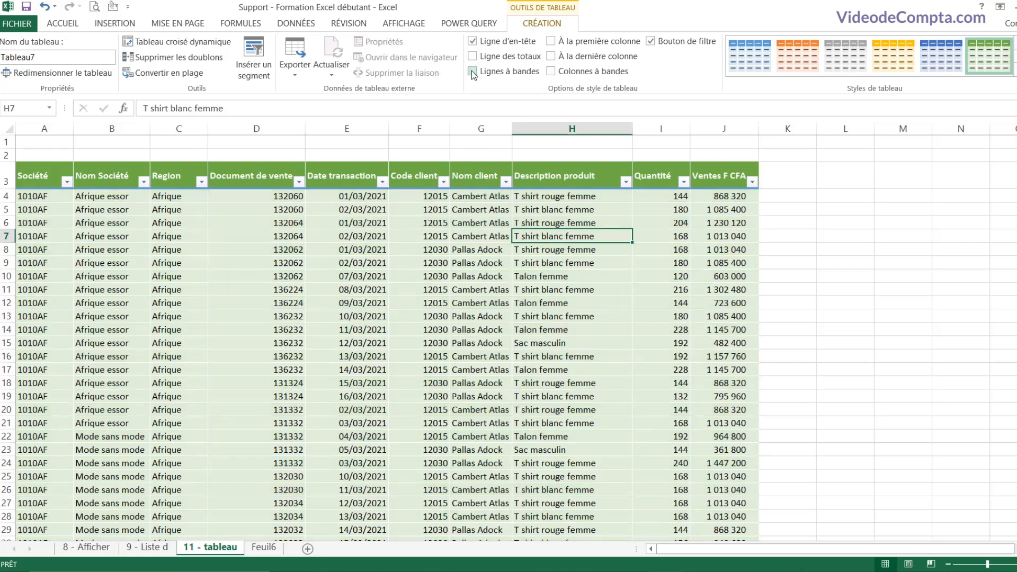
click(473, 71)
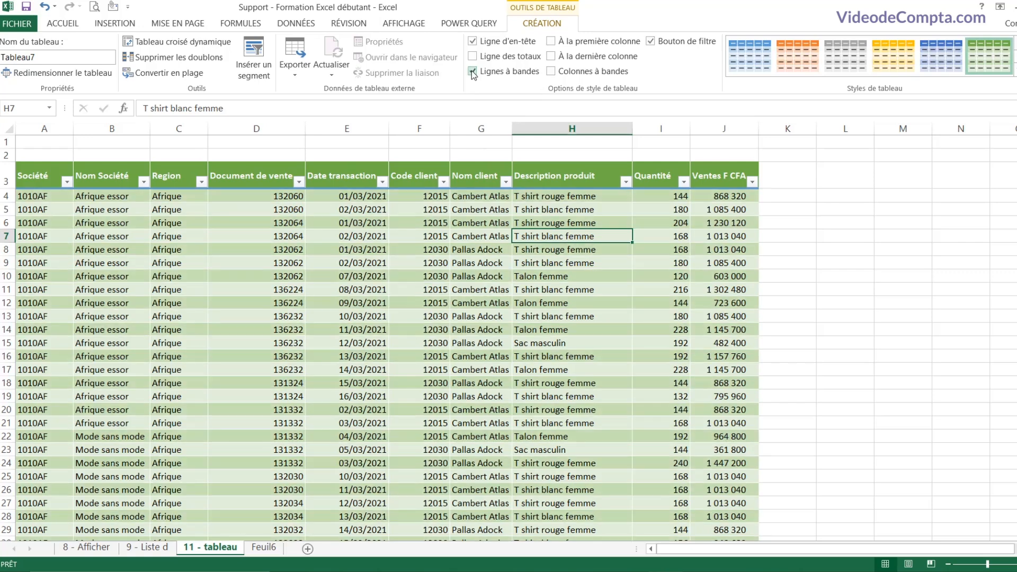
click(551, 72)
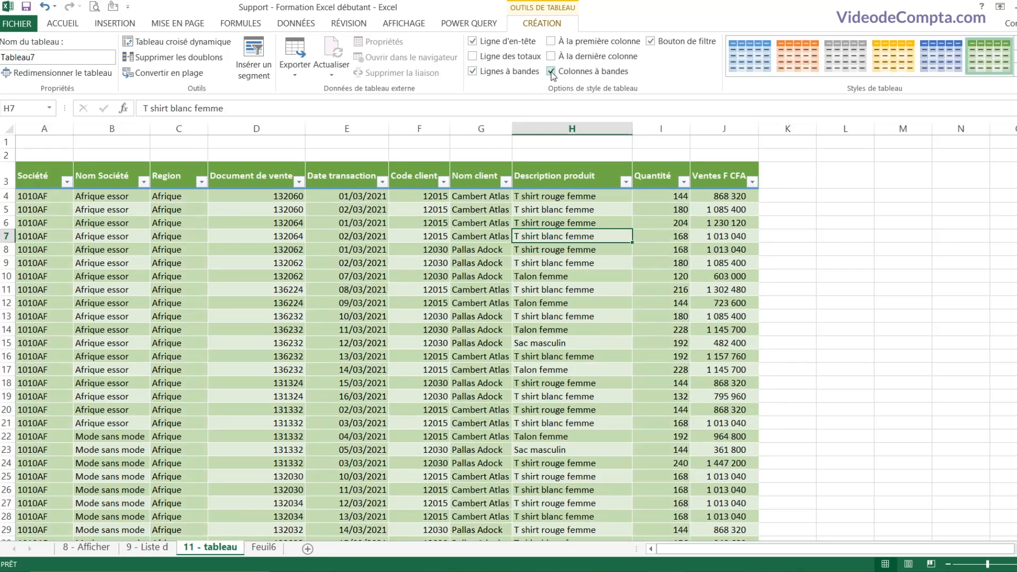
click(552, 72)
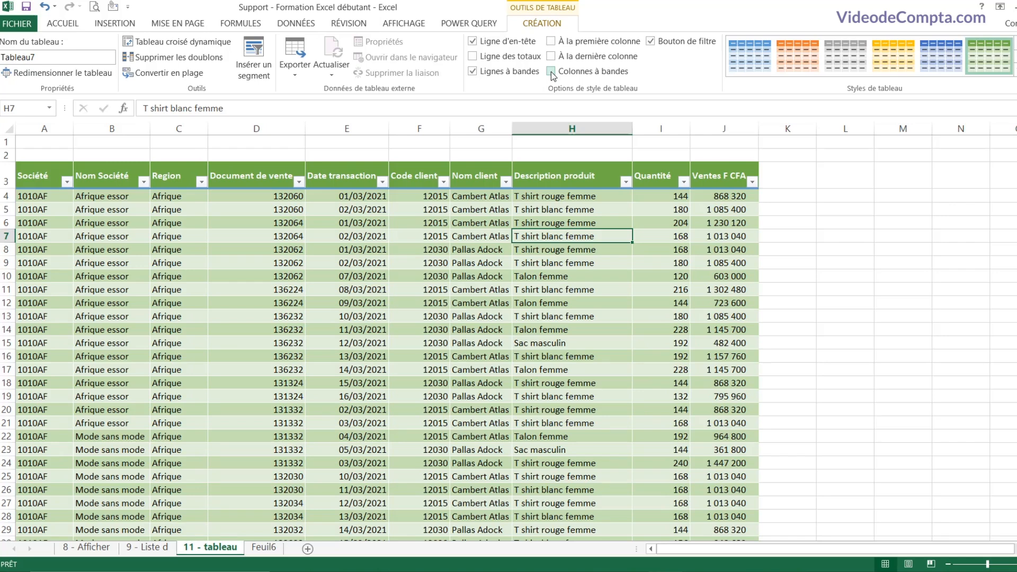
click(339, 250)
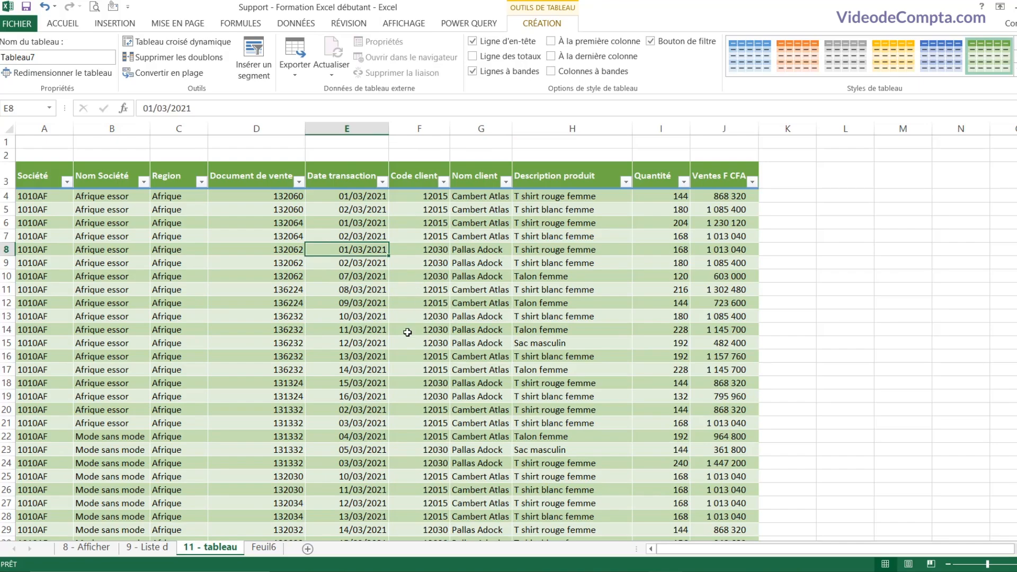
scroll(407, 332, down, 3)
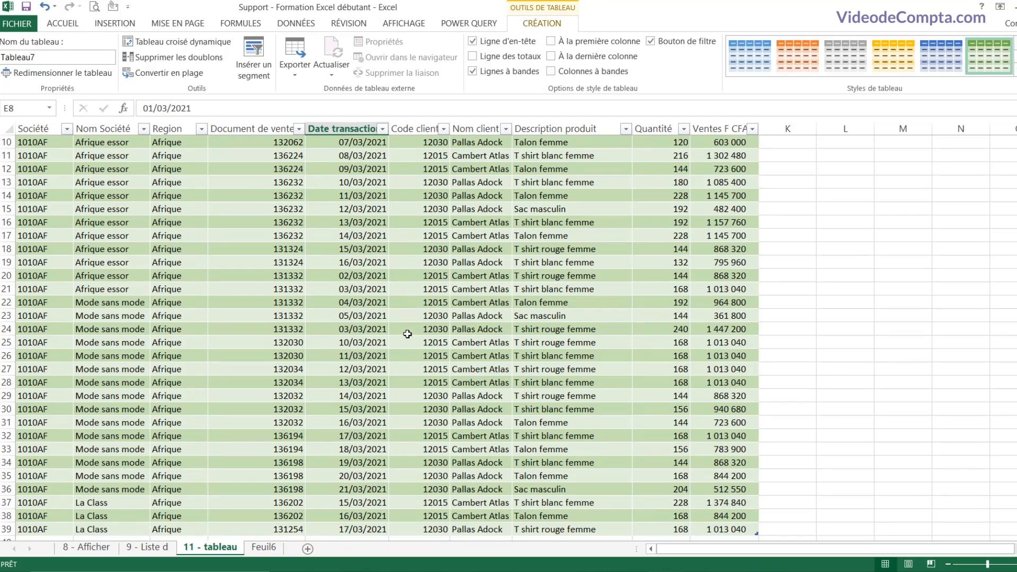
scroll(407, 333, down, 2)
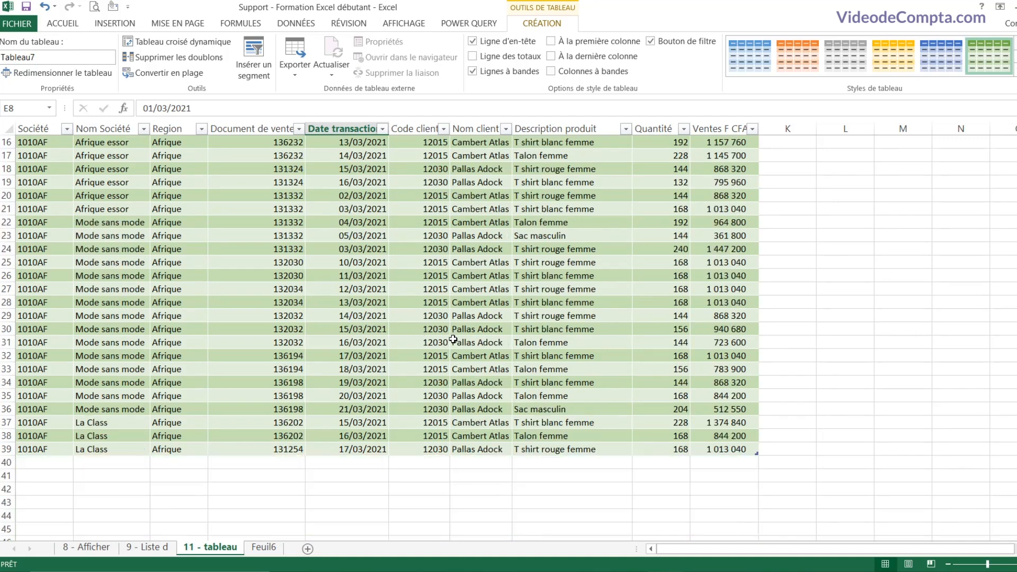
click(555, 305)
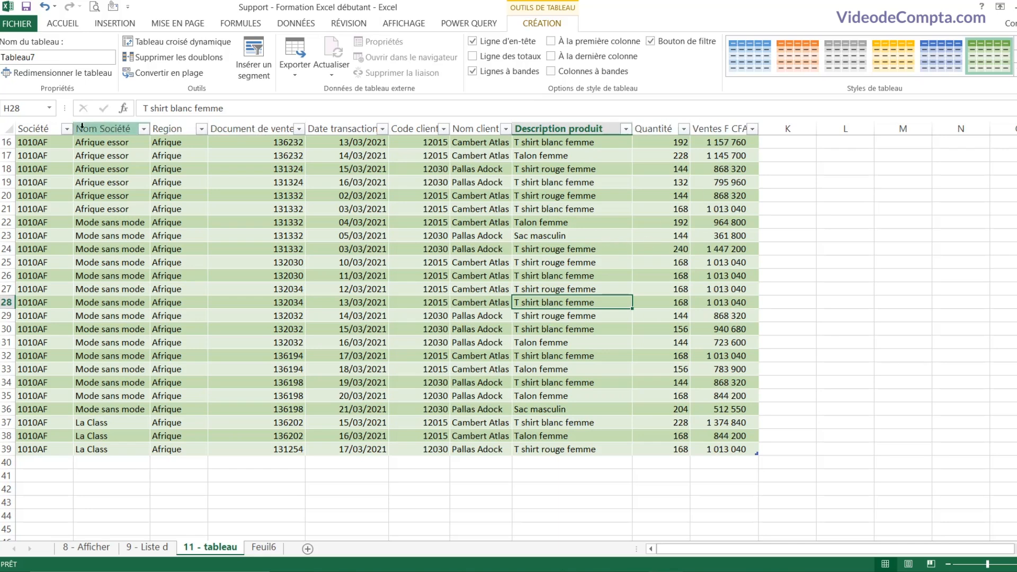
scroll(508, 274, down, 3)
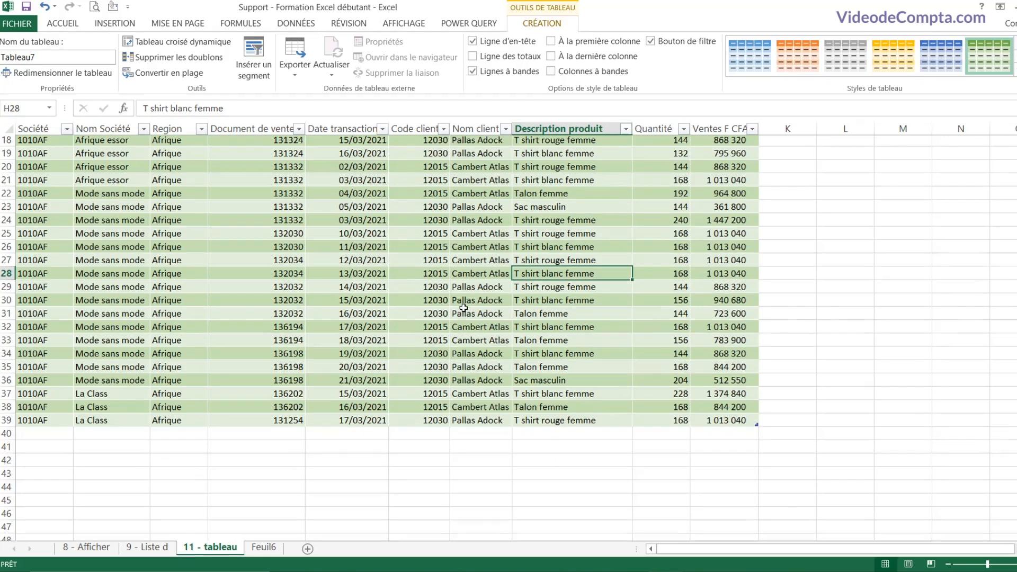
scroll(463, 307, up, 4)
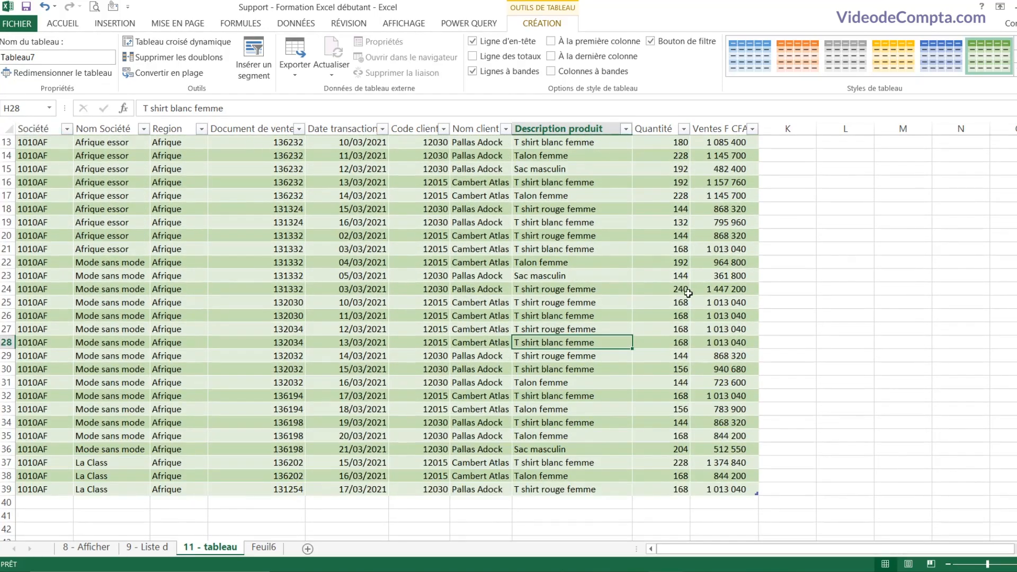
click(596, 329)
click(533, 290)
scroll(530, 312, up, 4)
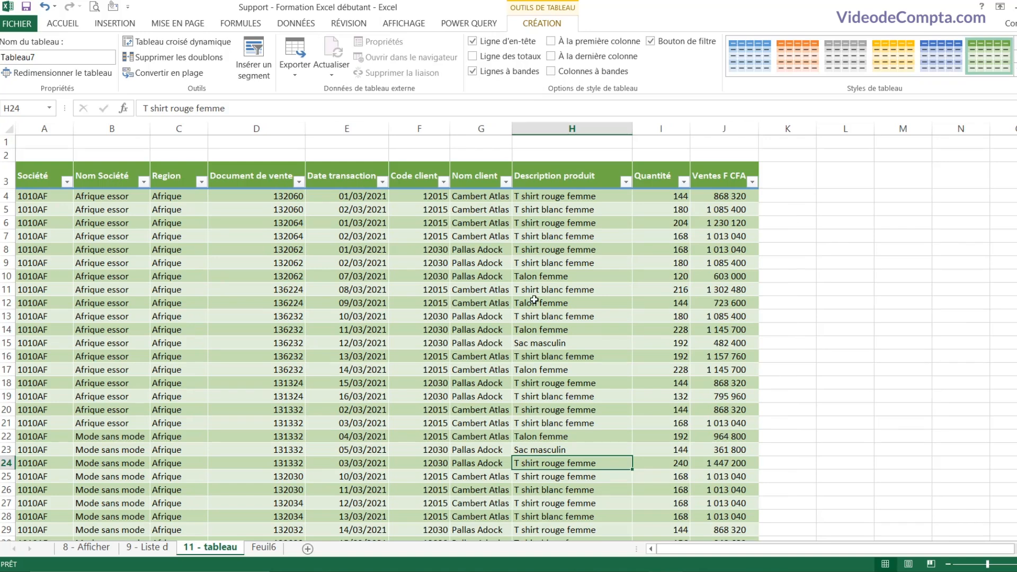
Step: Add a Total row and try Moyenne, Max and Min for sales before settling on Somme
click(473, 57)
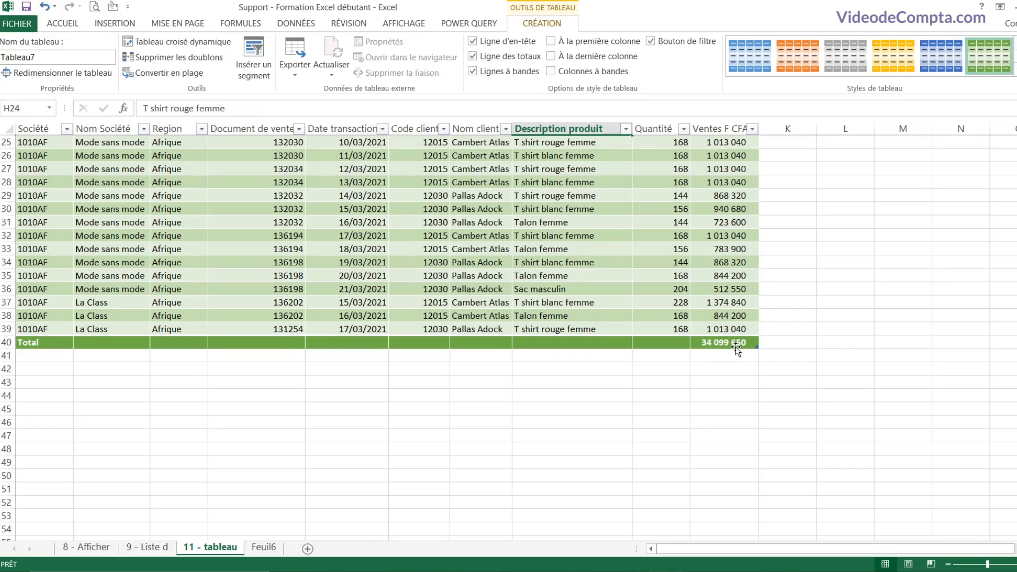
click(736, 343)
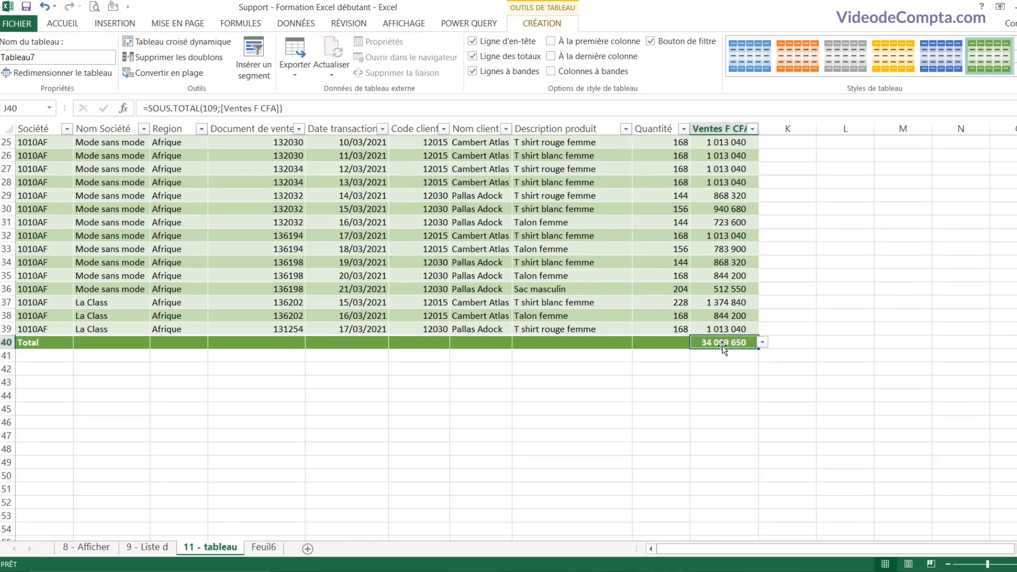
click(763, 344)
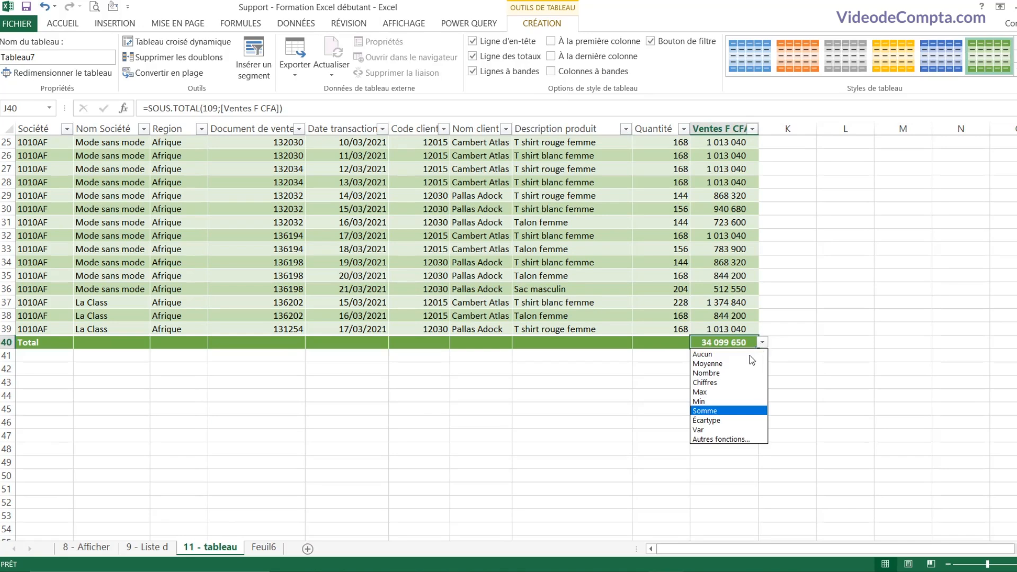
click(738, 363)
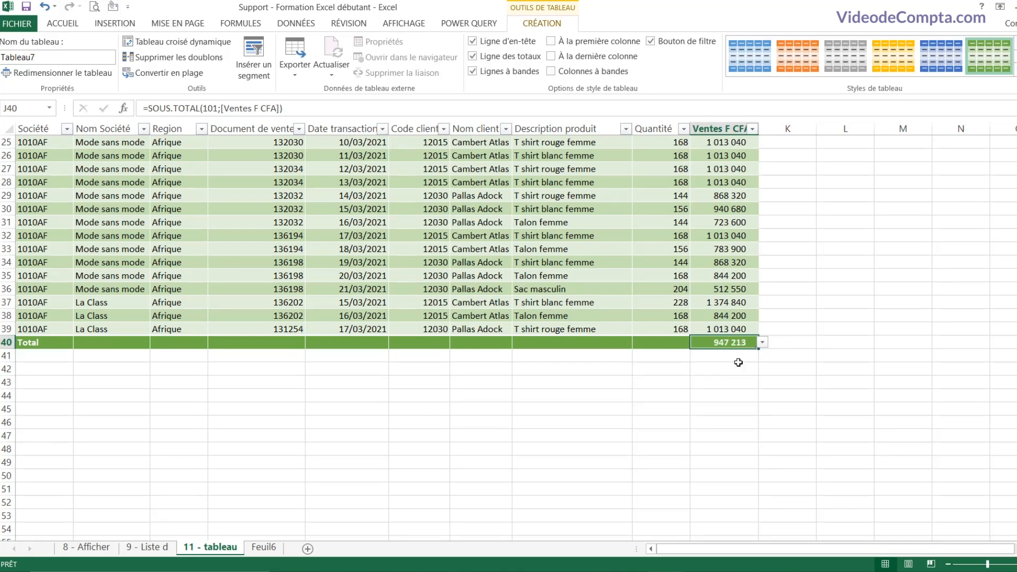
click(763, 343)
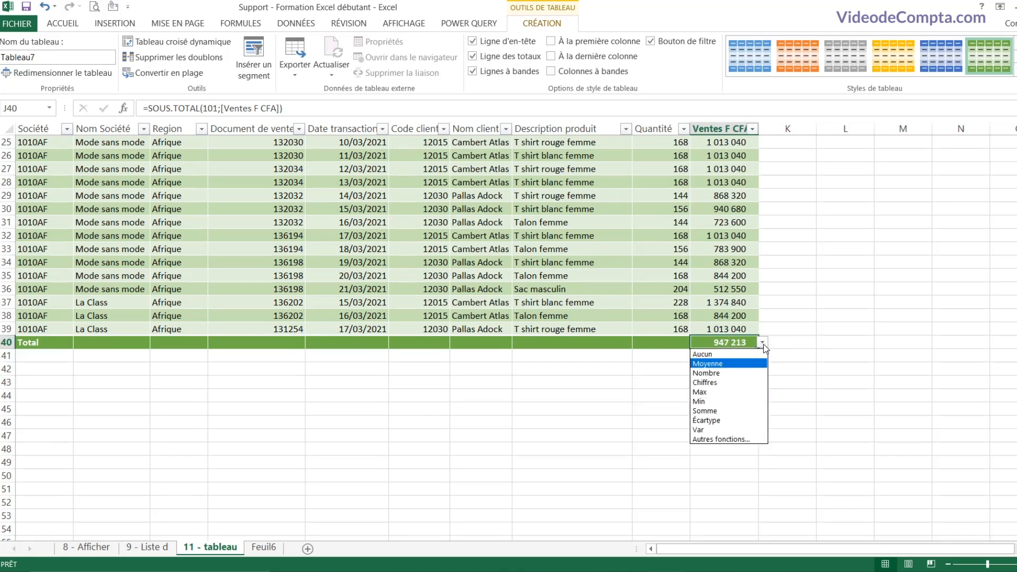
click(731, 392)
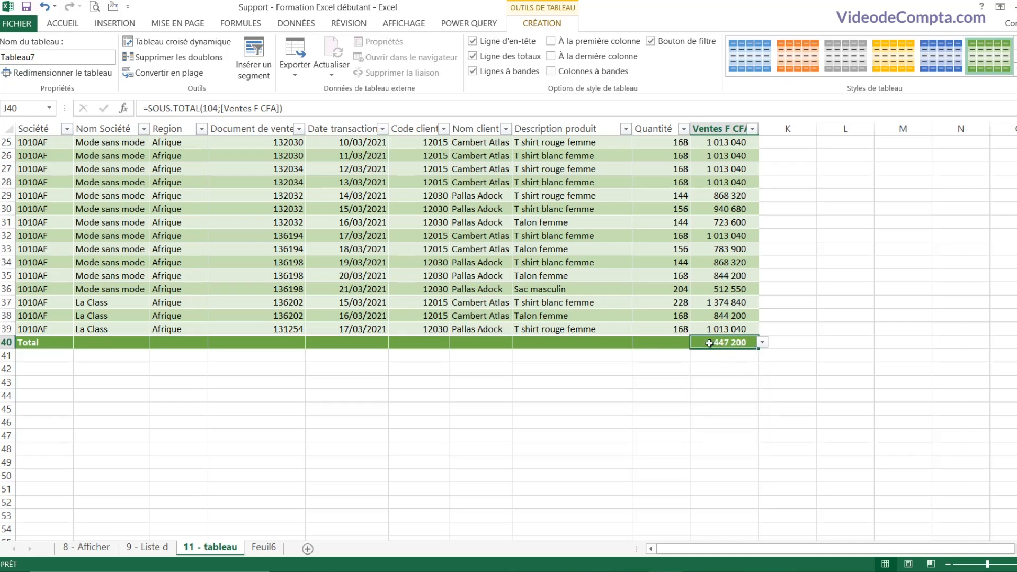
click(762, 342)
click(718, 401)
click(762, 343)
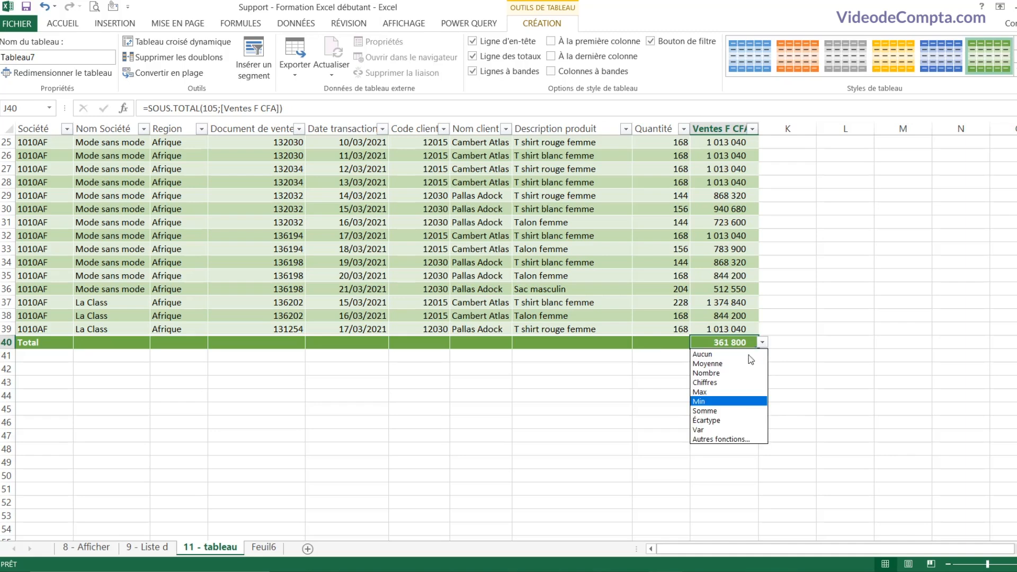
click(736, 411)
Step: Sum Quantité (6228) and count Description produit (36) in the Total row
click(681, 344)
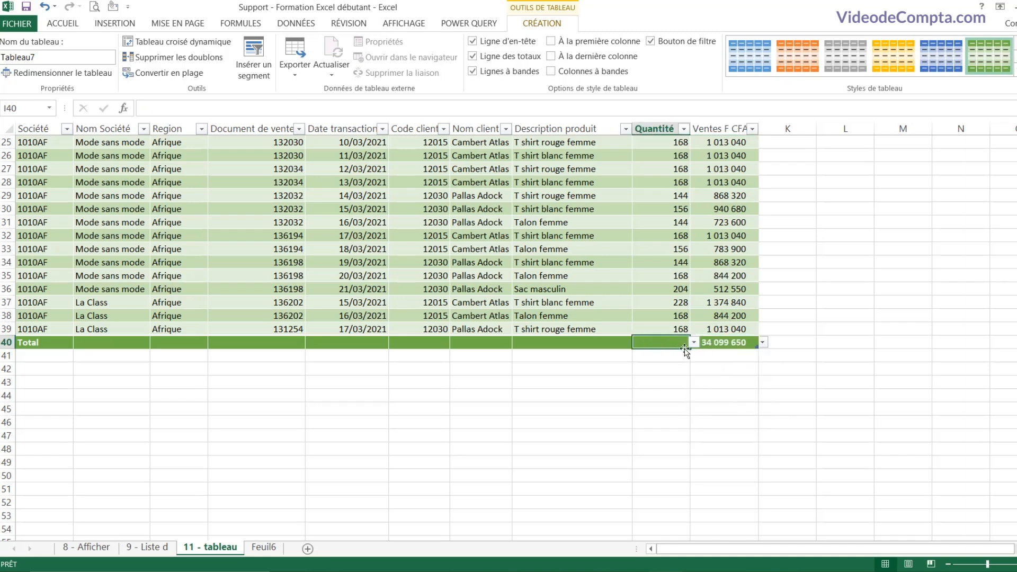
click(694, 342)
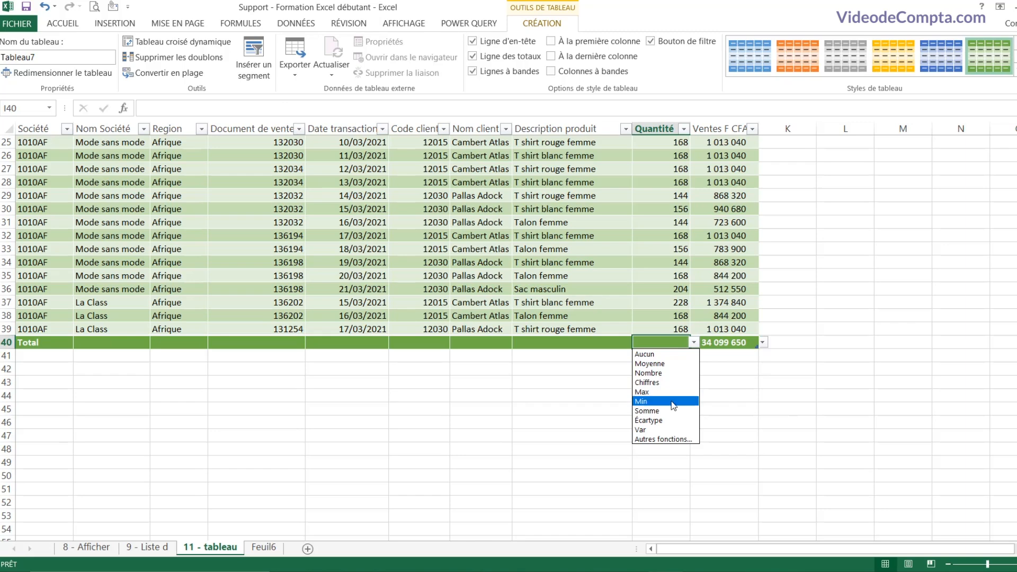
click(662, 411)
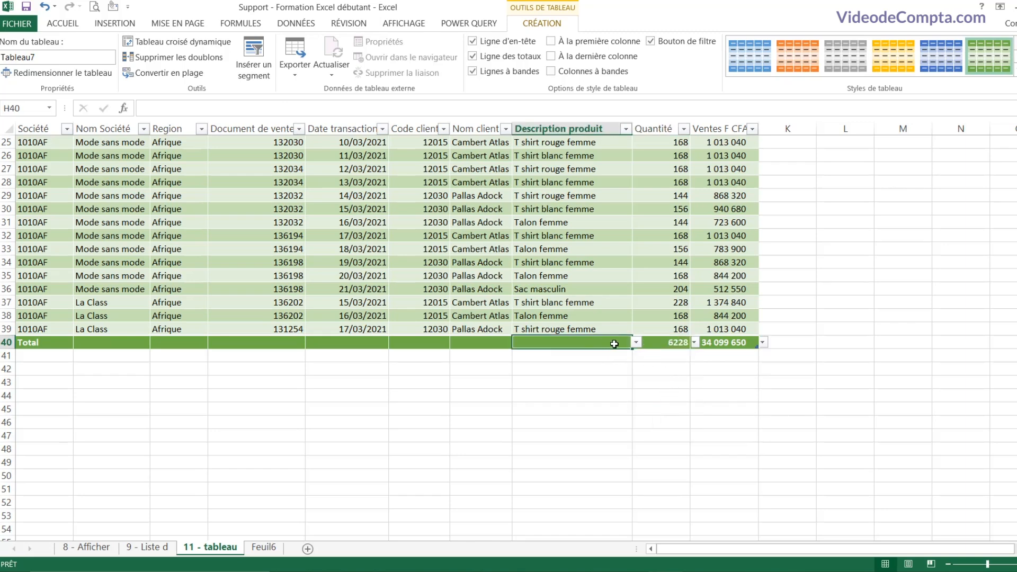
click(636, 342)
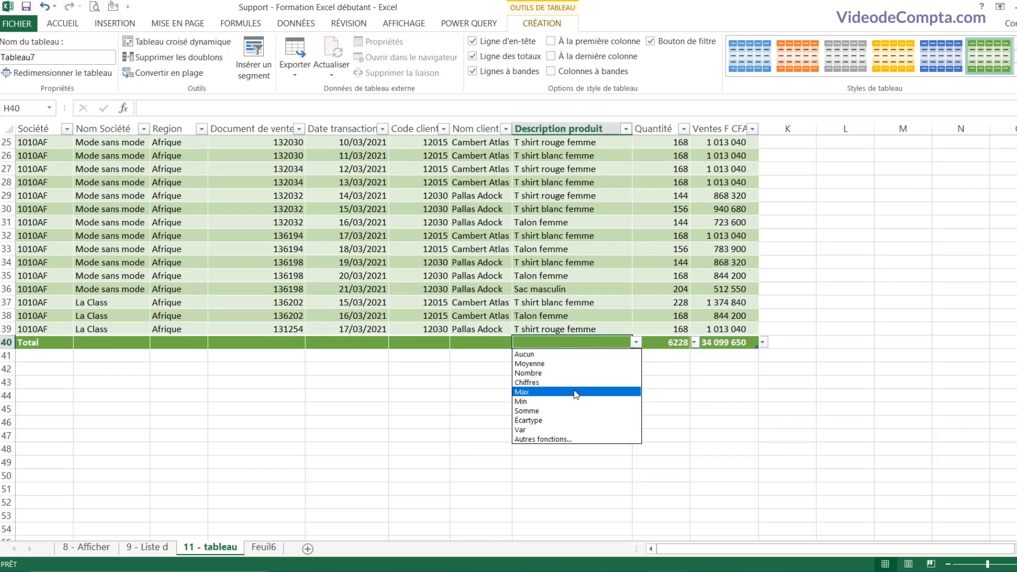
click(560, 373)
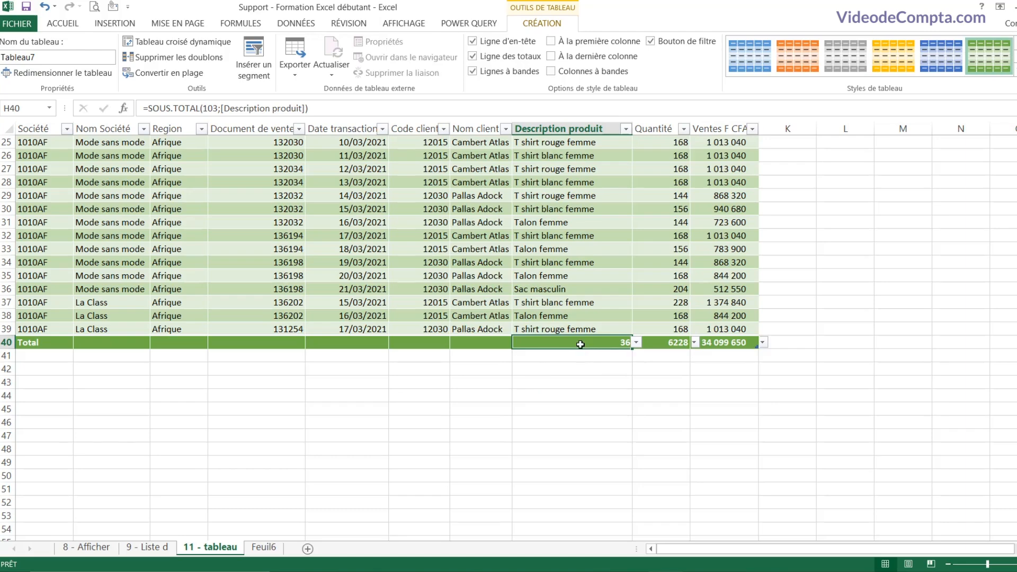
scroll(579, 343, up, 8)
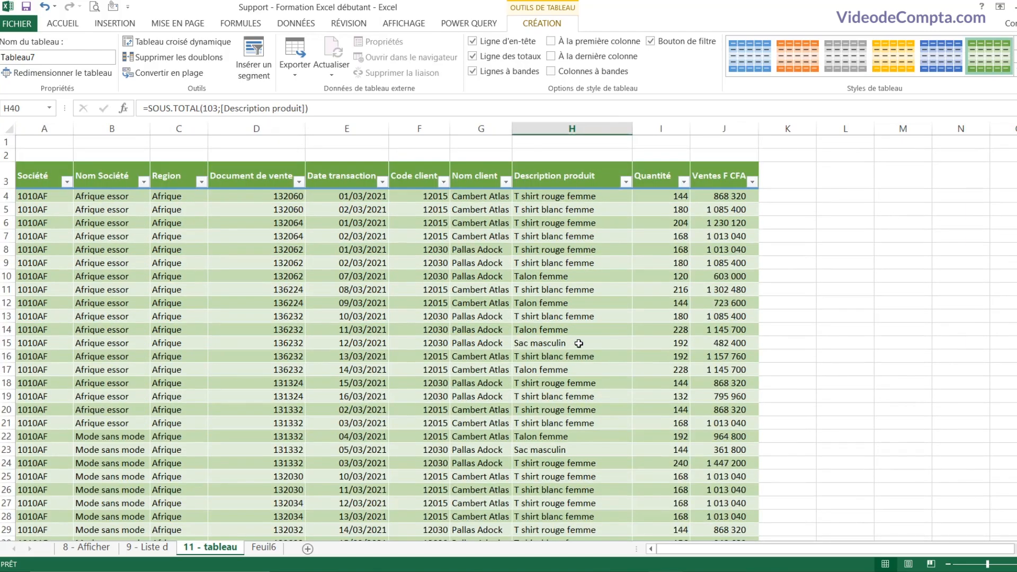
scroll(579, 344, down, 8)
click(611, 237)
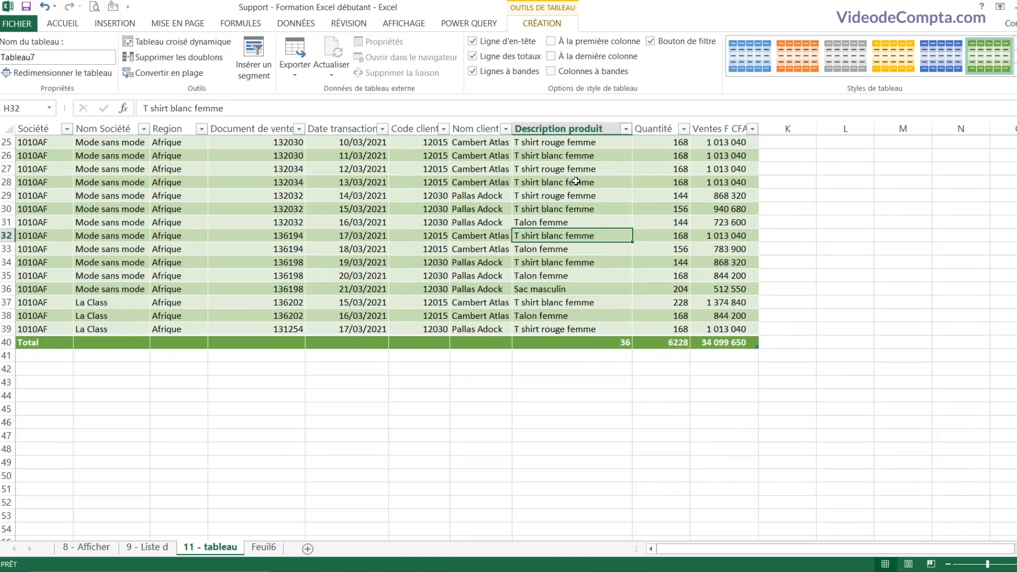
Step: Remove the Total row and enter 1010af in A40 to extend the table
click(473, 56)
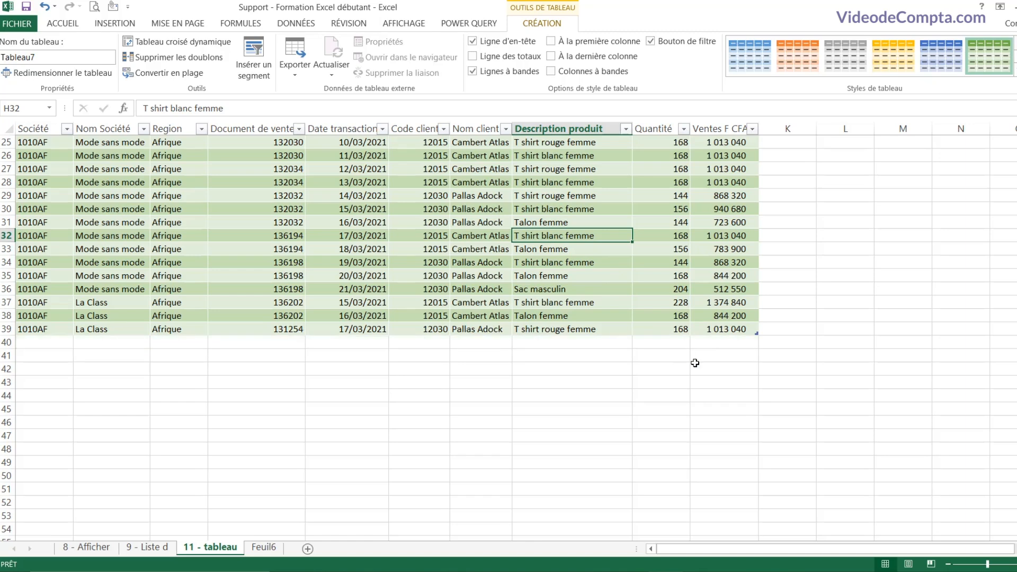
click(57, 344)
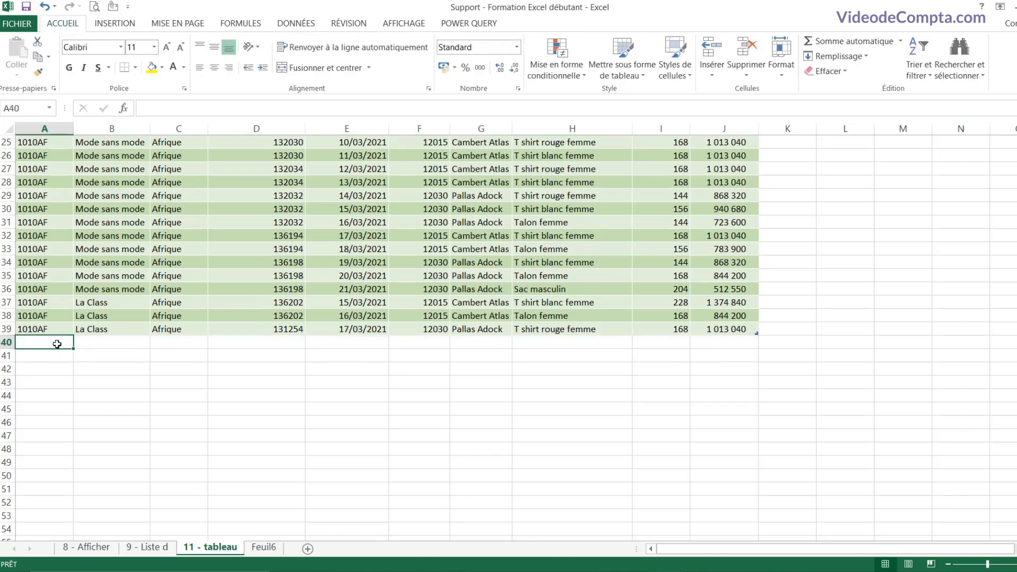
text(10)
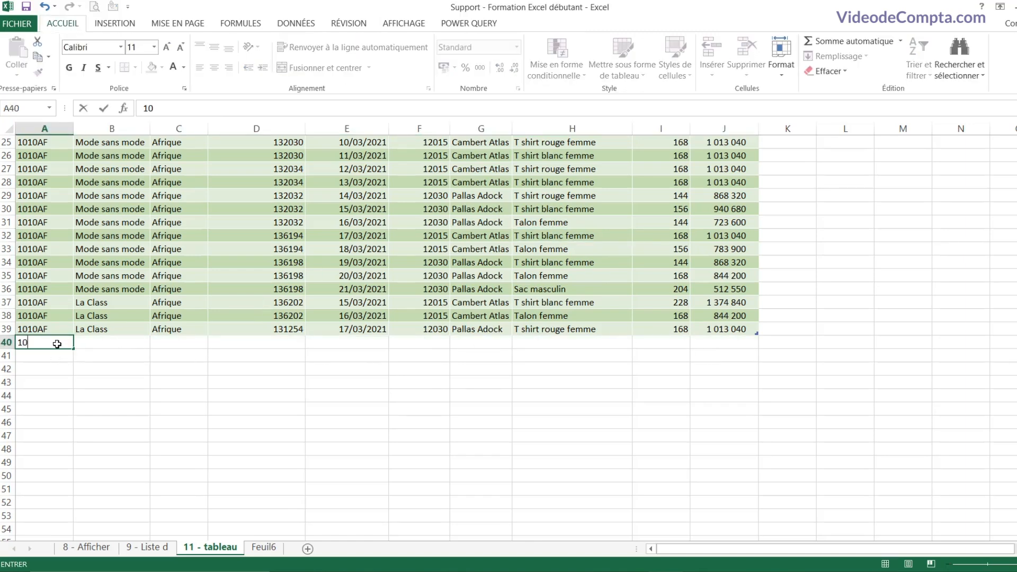
text(10af)
key(Return)
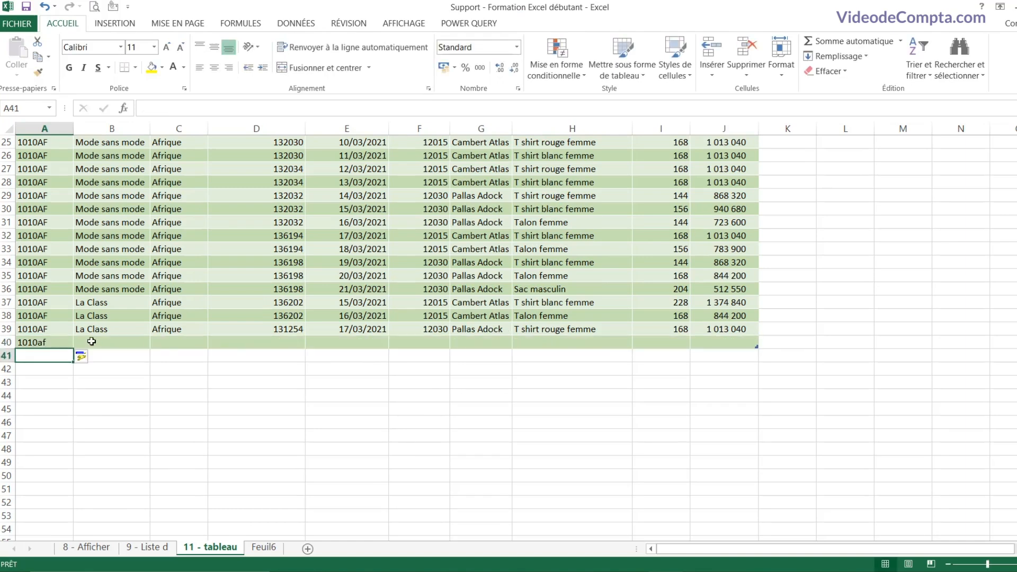
key(Up)
key(Right)
key(Right)
key(Right)
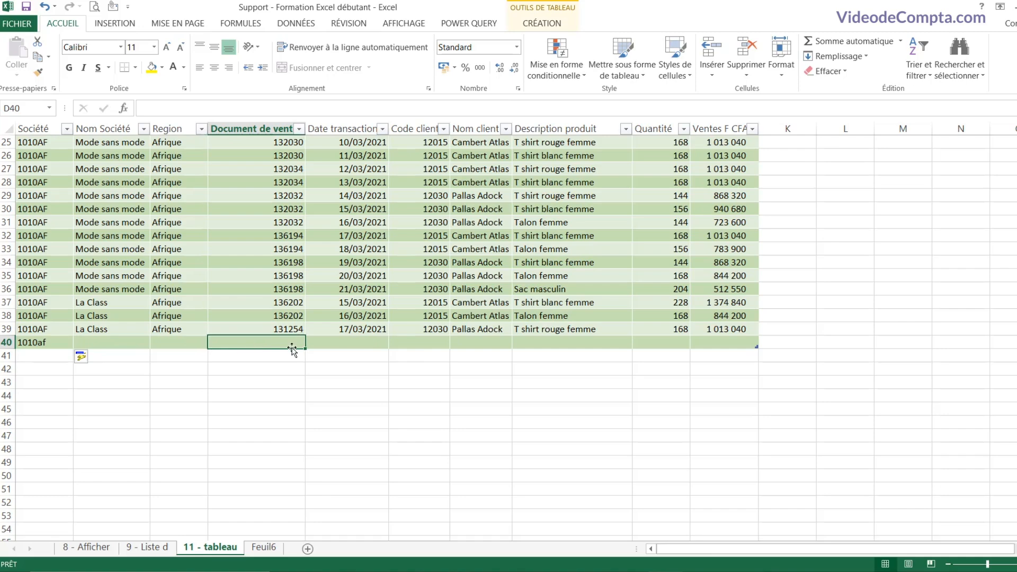
scroll(664, 404, up, 8)
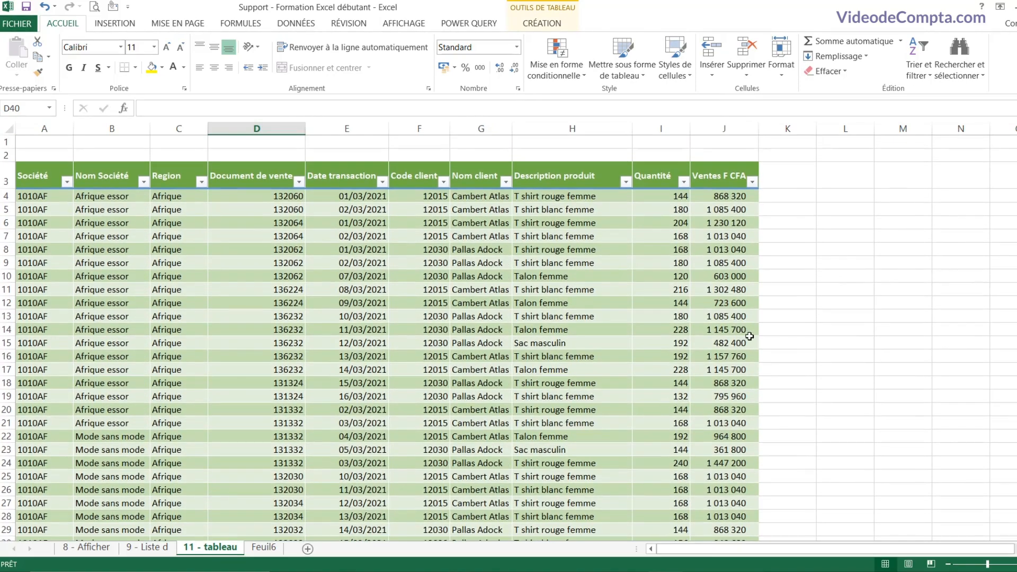
Step: Add a new column header in K3 named TVA (20%)
click(773, 176)
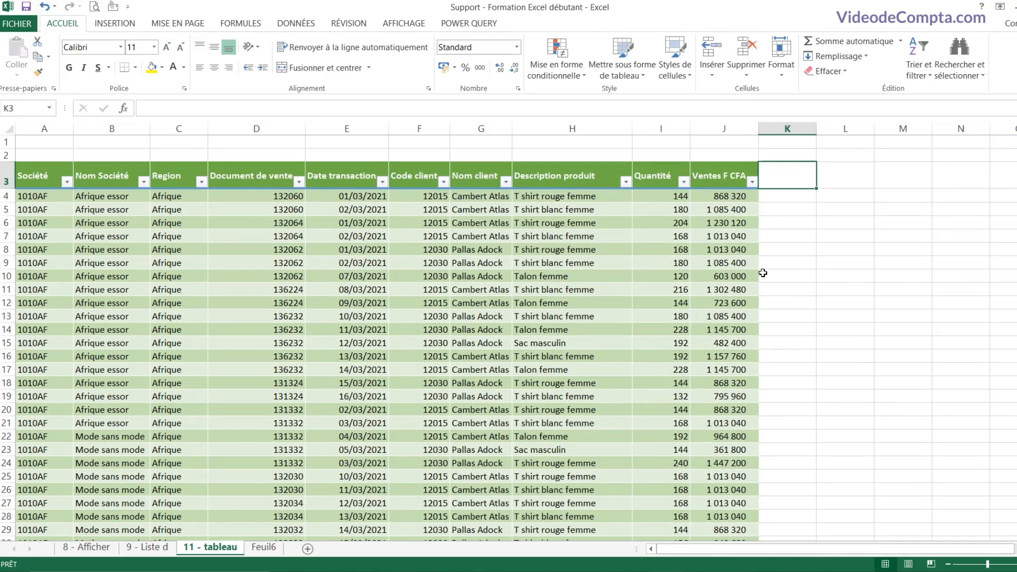
text(TVA)
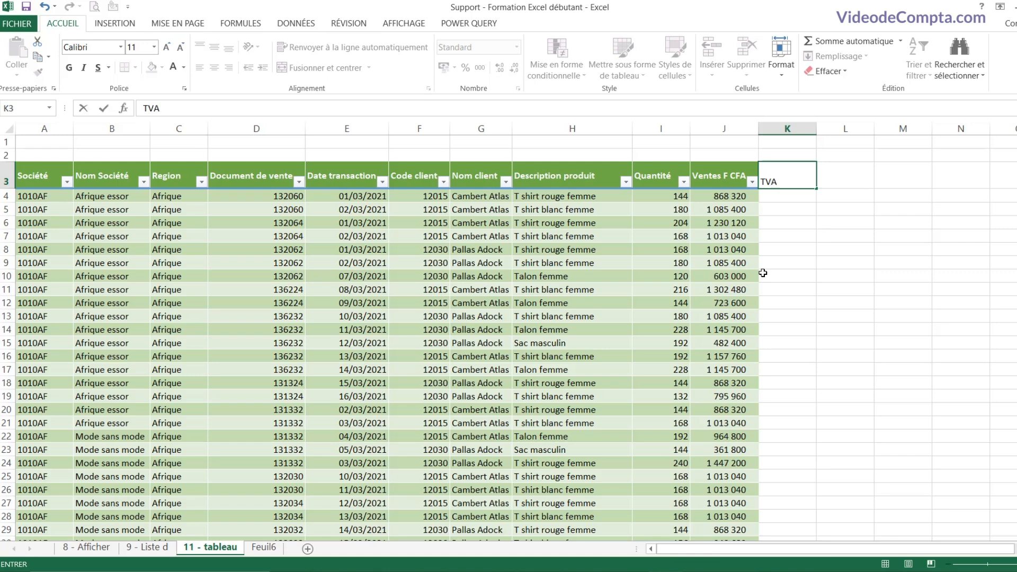
key(Return)
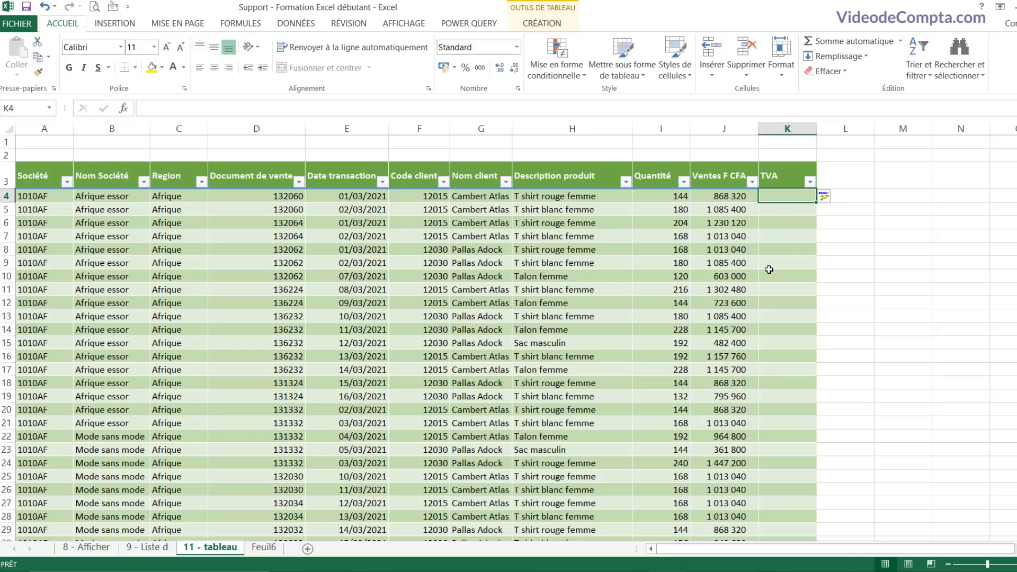
key(Up)
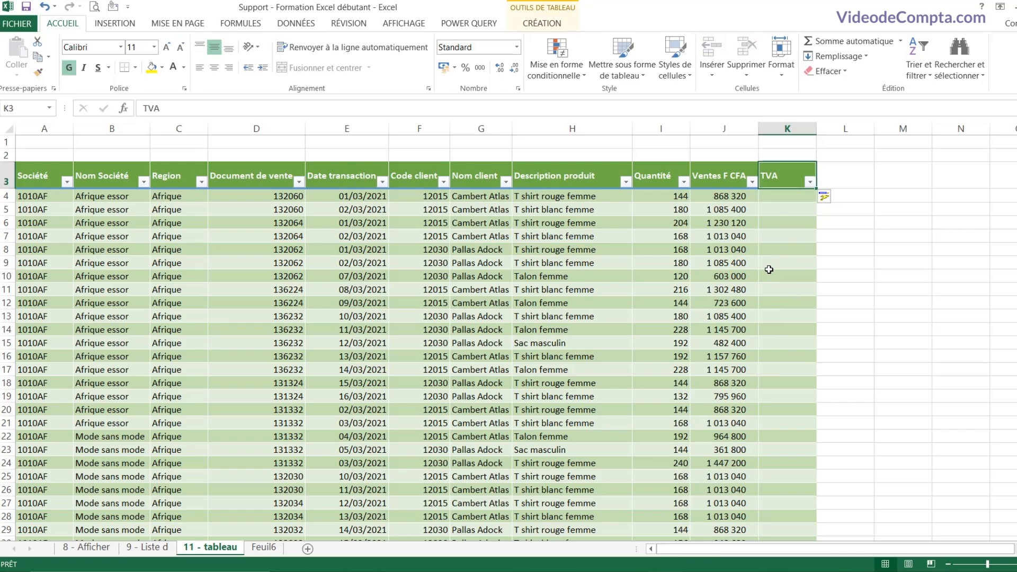
double_click(785, 177)
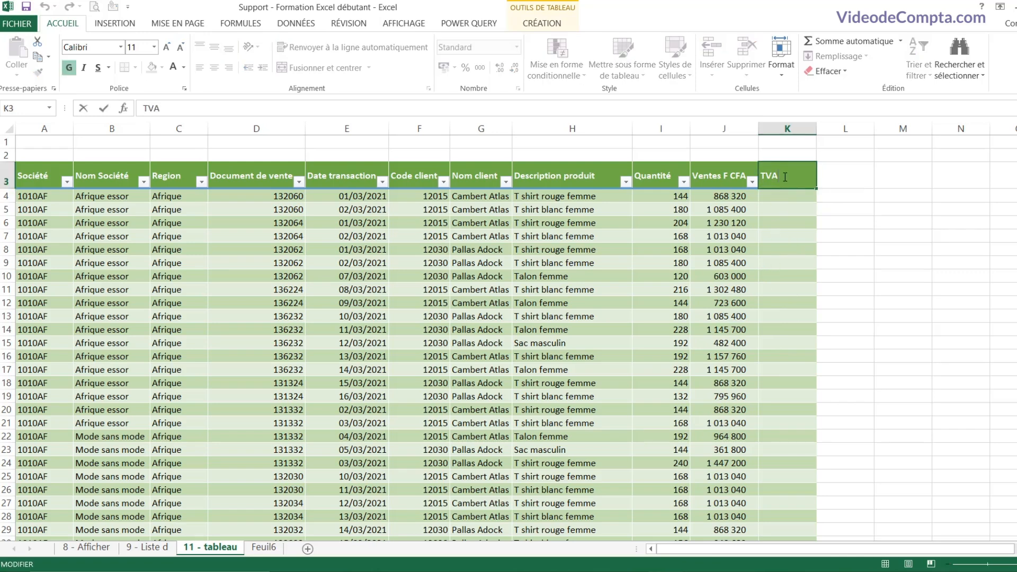
text((20)
key(Return)
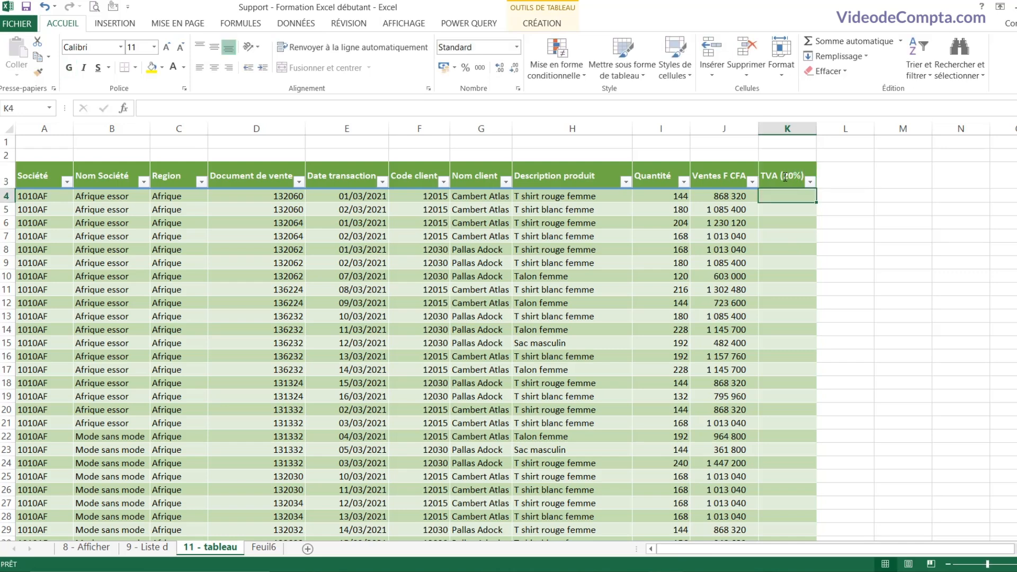
Step: Enter =[@[Ventes F CFA]]*20% in K4 to fill the TVA column
text(=)
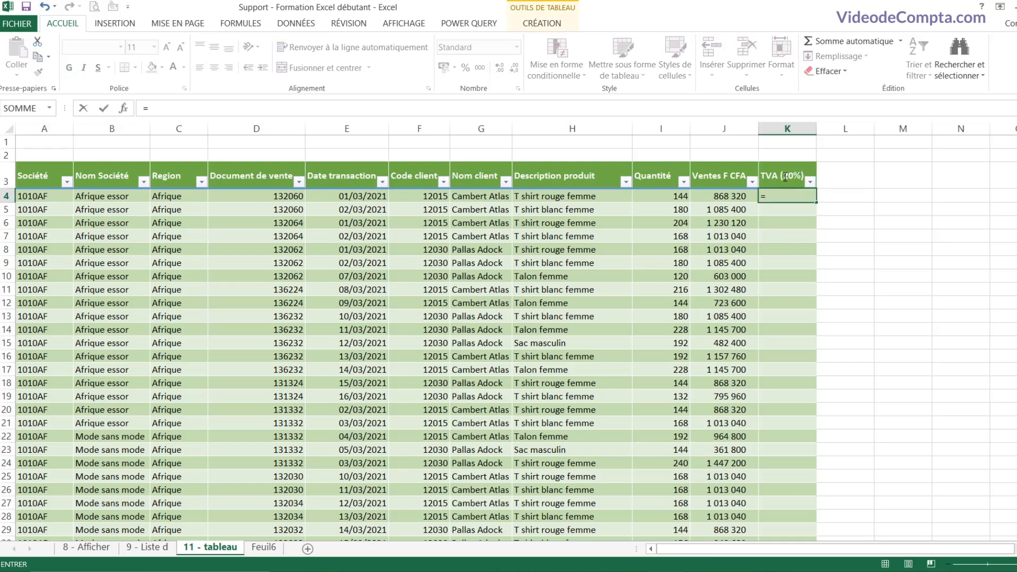
key(Left)
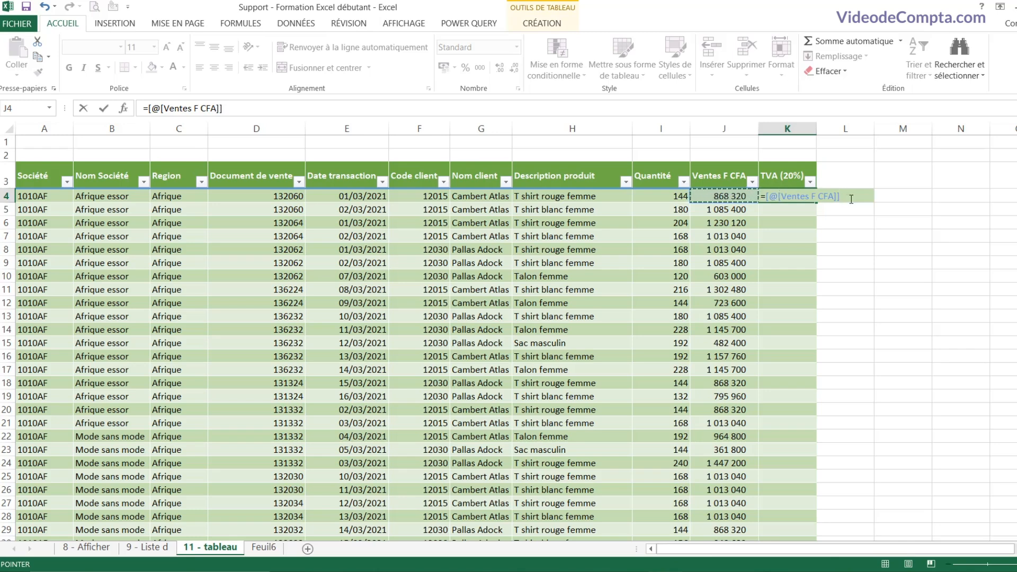
text(*2)
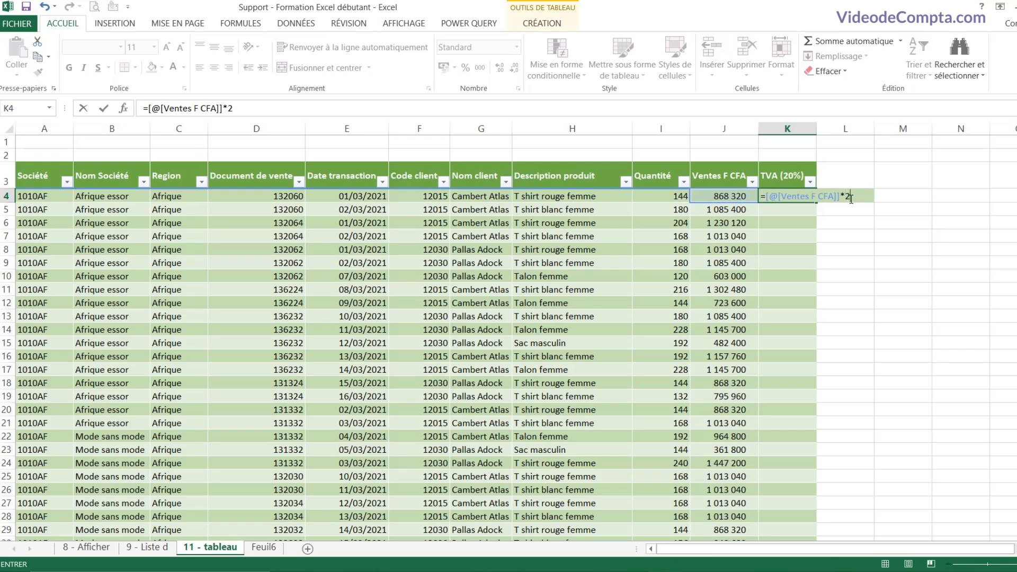
text(0%)
key(Return)
scroll(784, 292, down, 5)
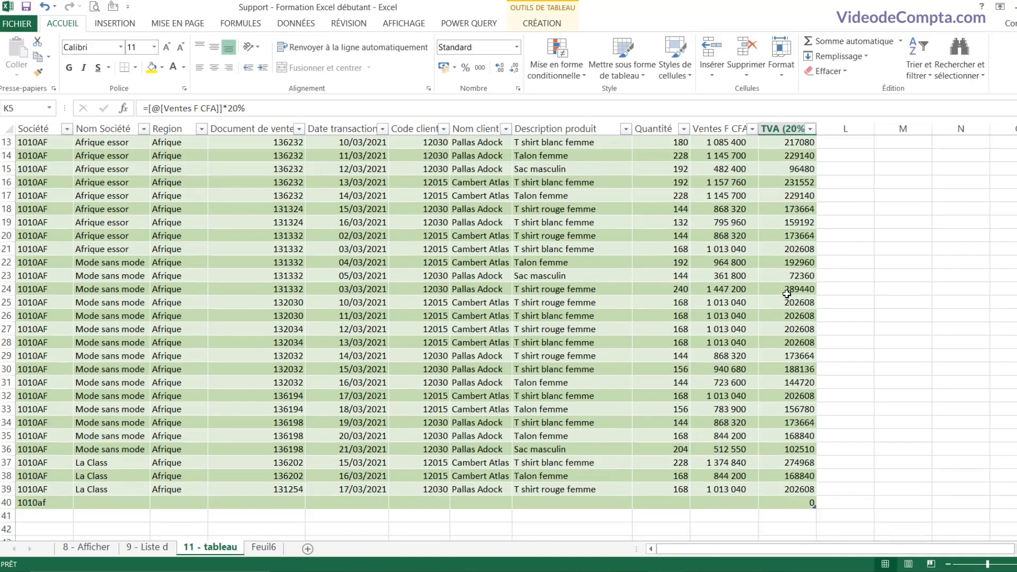
scroll(784, 292, up, 5)
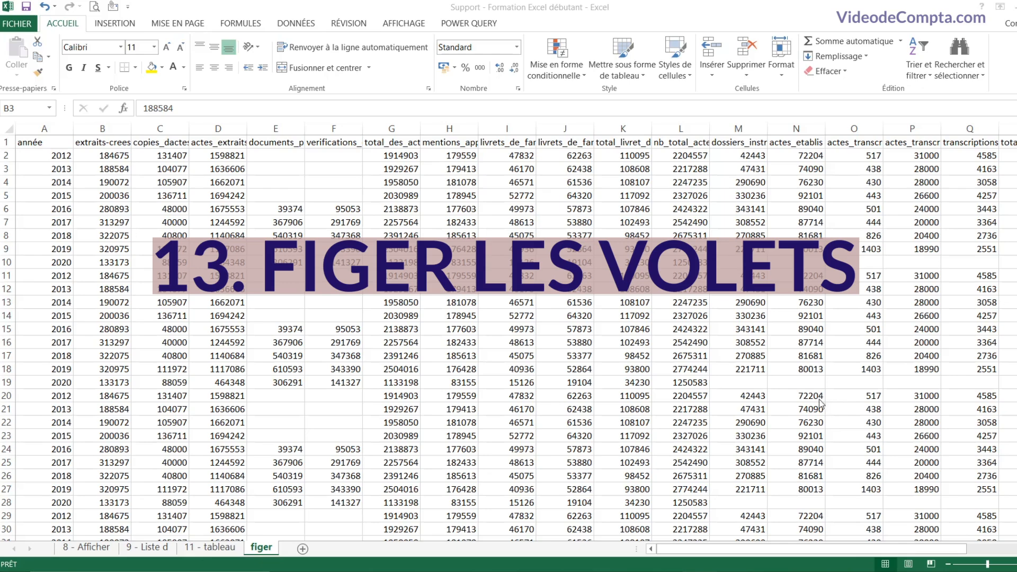
Step: Browse the figer sheet's yearly data, scrolling down and sideways
click(538, 253)
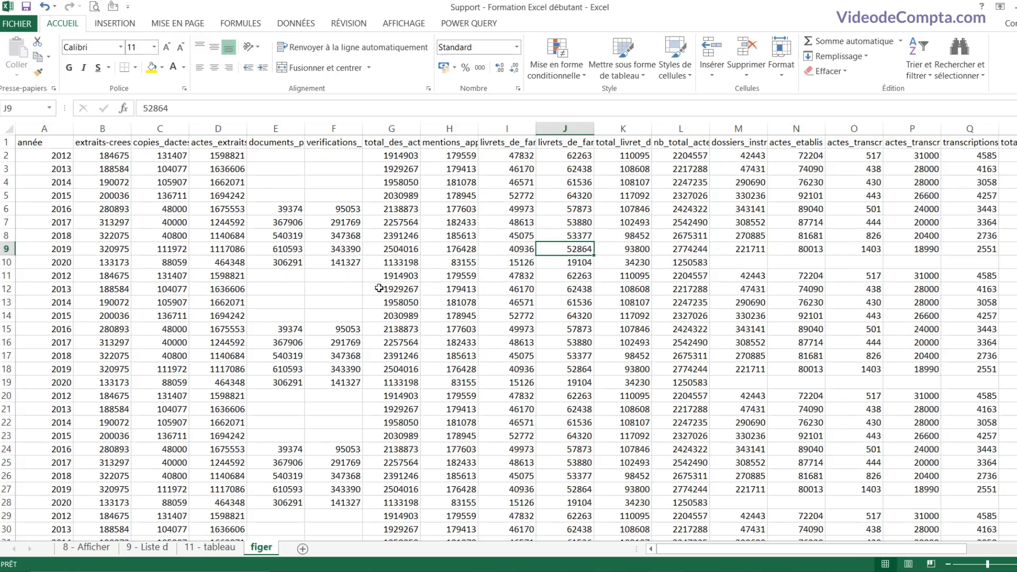
scroll(761, 313, down, 5)
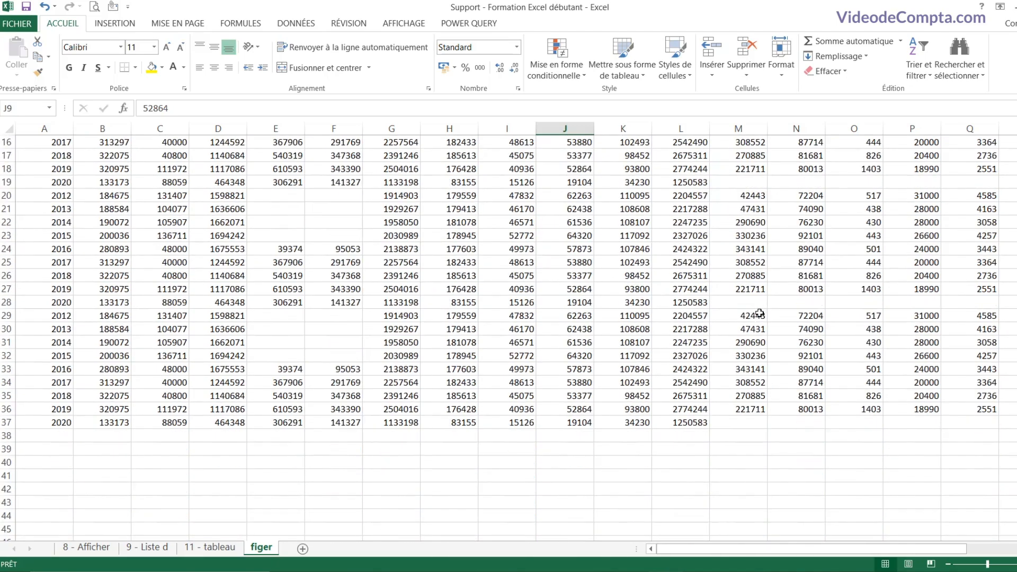
scroll(750, 313, up, 4)
scroll(750, 314, up, 1)
scroll(750, 313, down, 3)
scroll(750, 314, up, 3)
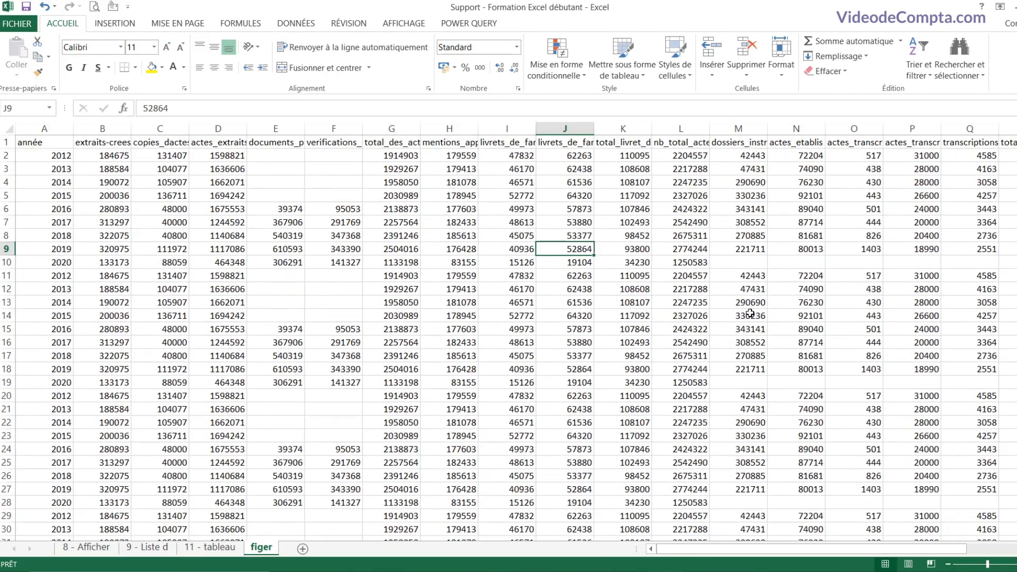
scroll(750, 313, down, 3)
scroll(750, 313, up, 3)
drag(797, 547, 920, 560)
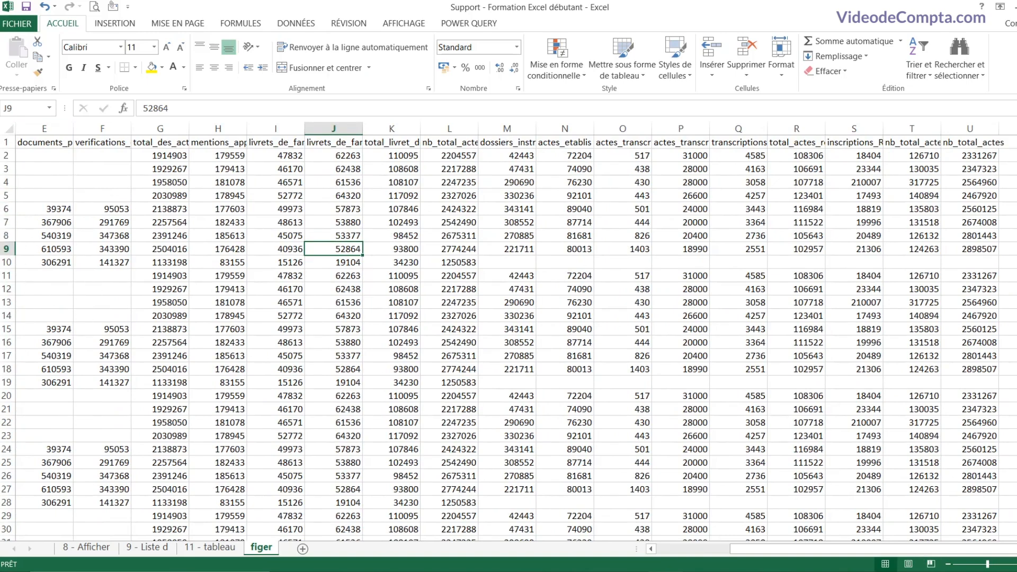
drag(772, 549, 689, 550)
scroll(519, 321, down, 2)
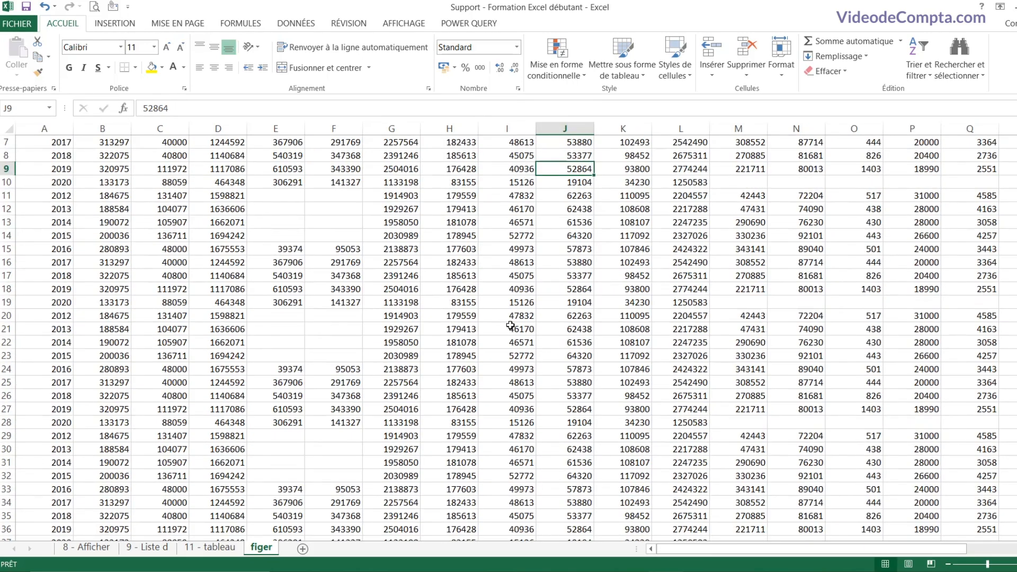
click(411, 398)
click(477, 421)
scroll(476, 421, down, 6)
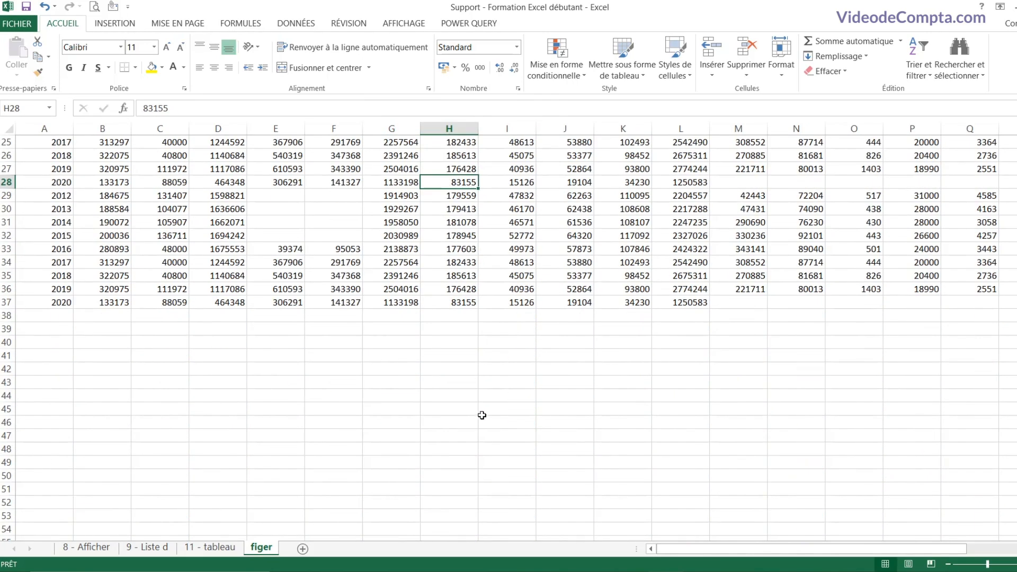
Step: Enter 2021 as a new year below the last year in column A
click(50, 316)
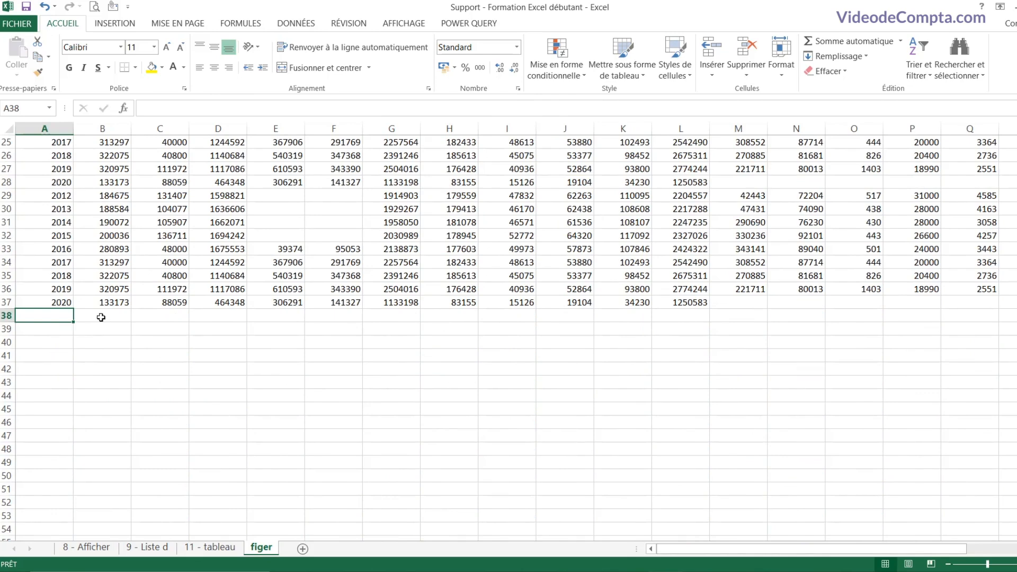
text(2021)
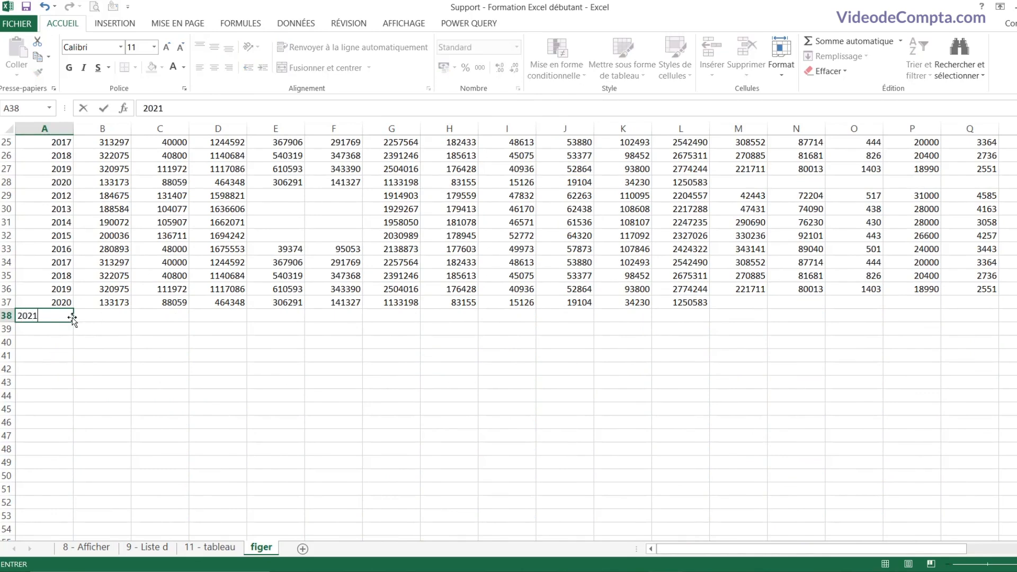
key(Return)
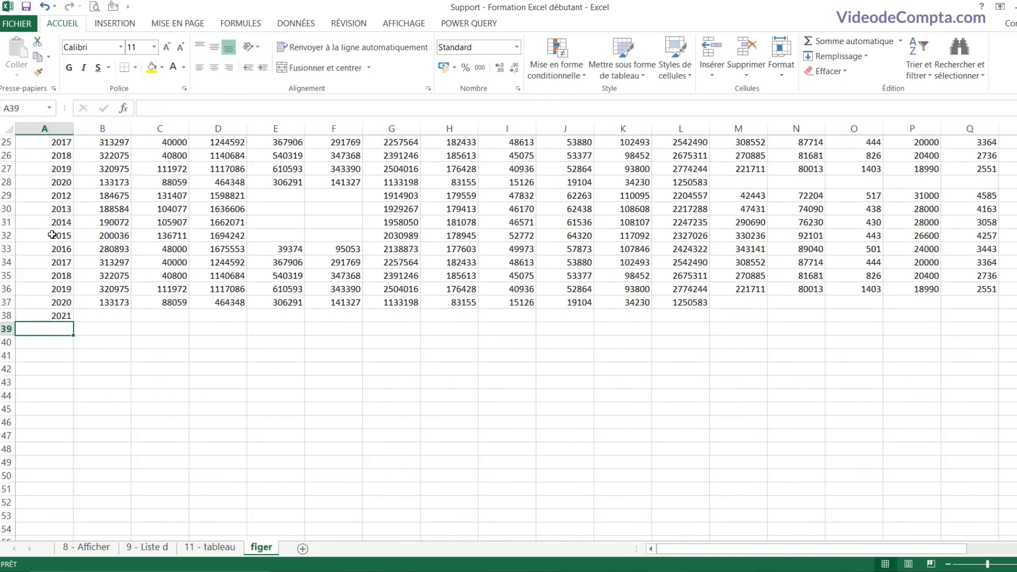
click(96, 315)
scroll(231, 333, up, 8)
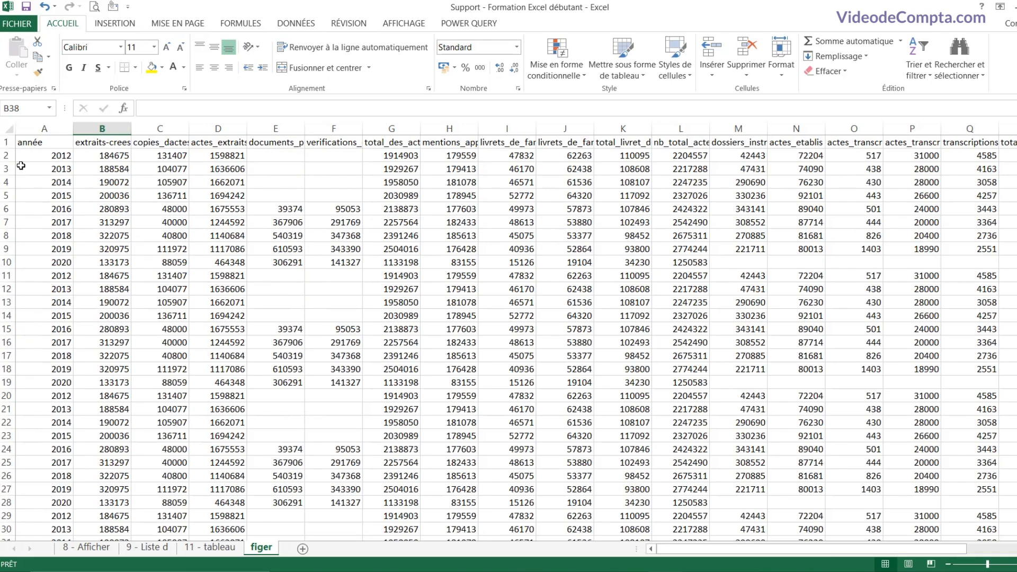
Step: Select header row 1, the année column, then cells C3 and B2
click(6, 142)
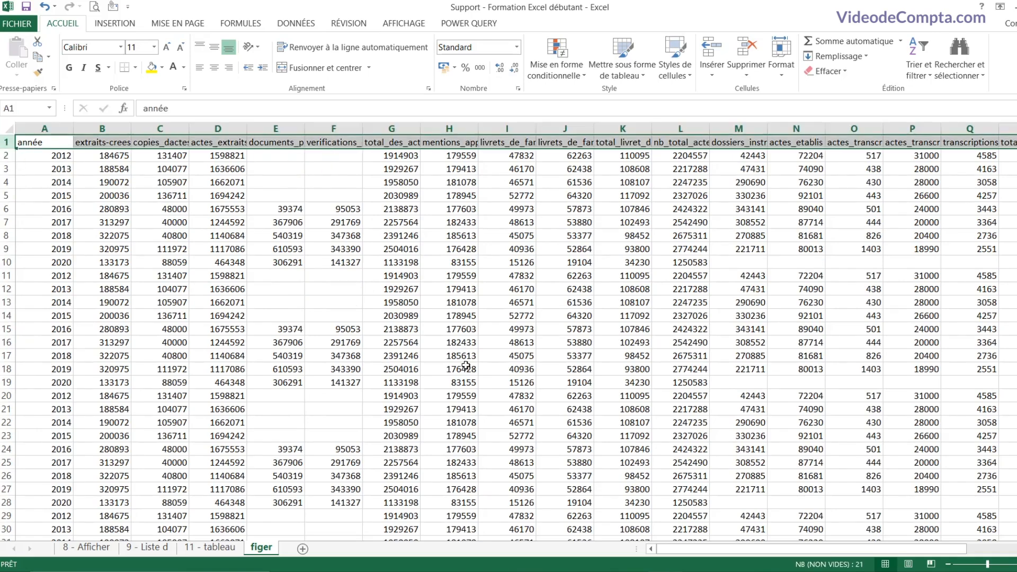
scroll(466, 366, down, 5)
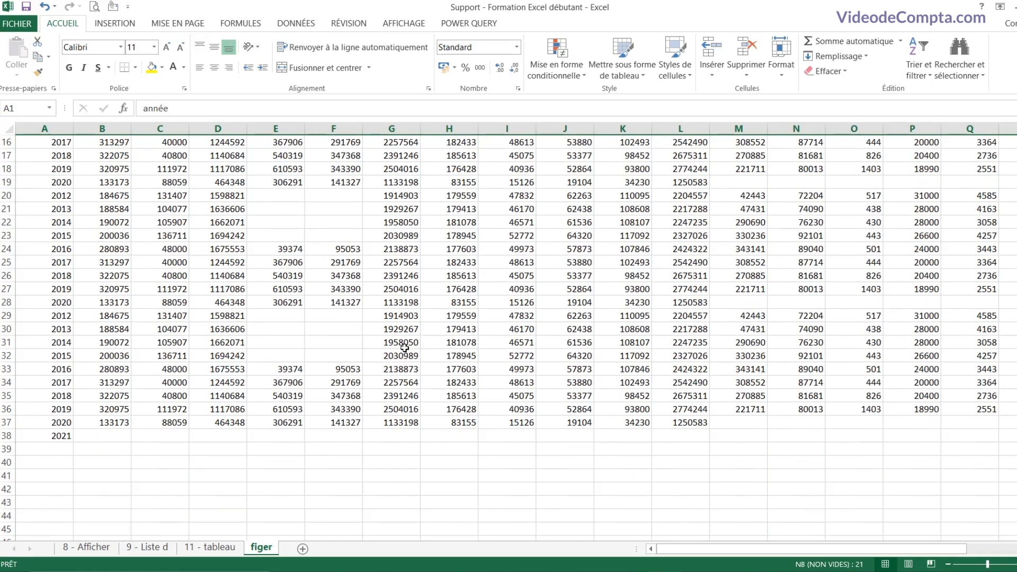
scroll(404, 348, up, 5)
click(343, 154)
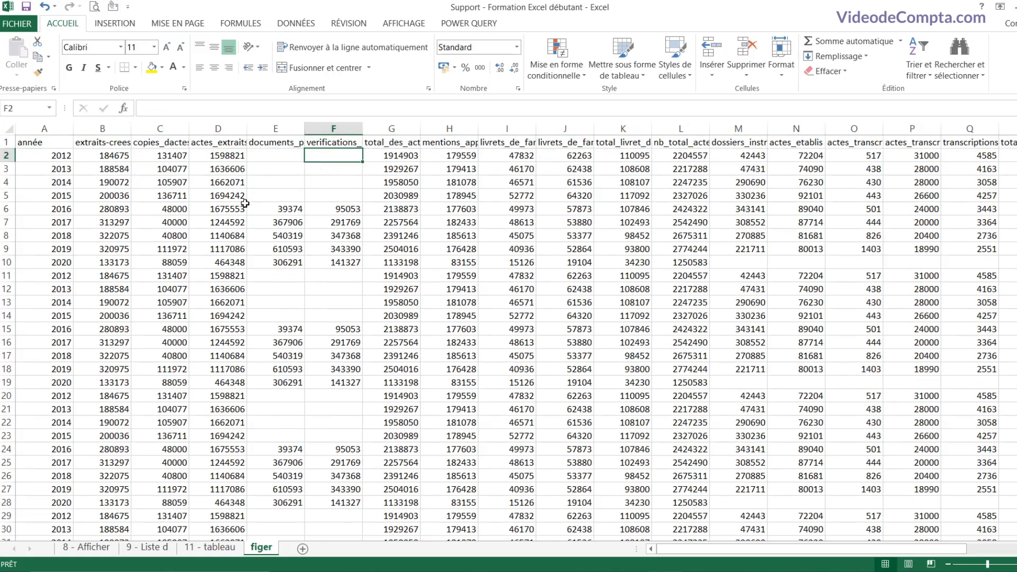
click(53, 128)
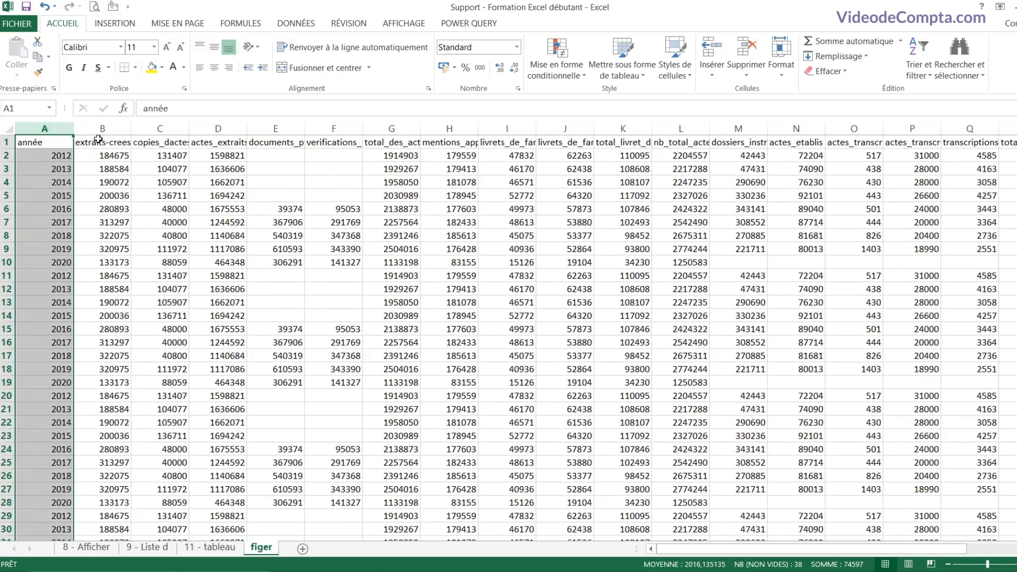
click(7, 142)
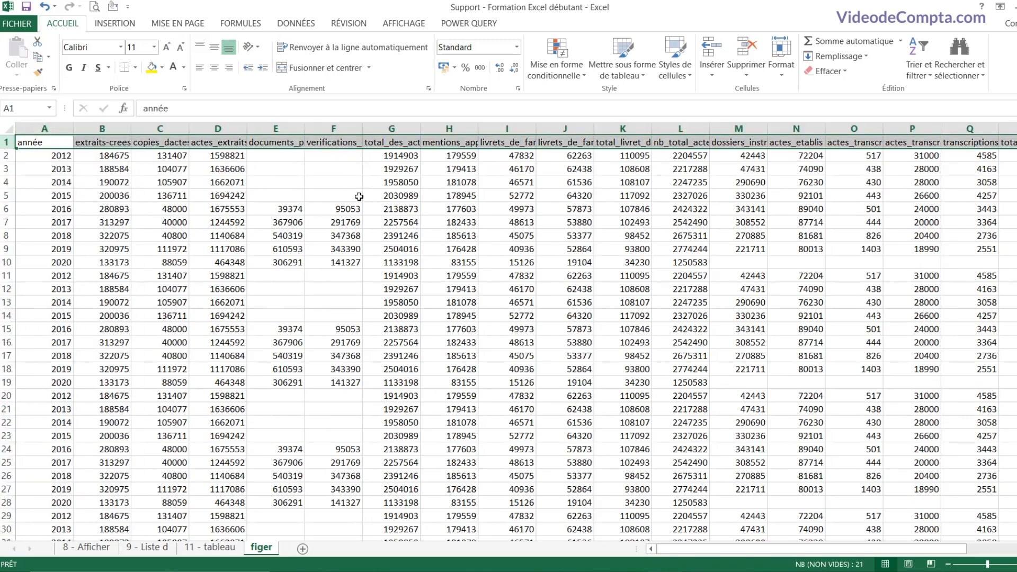
click(143, 167)
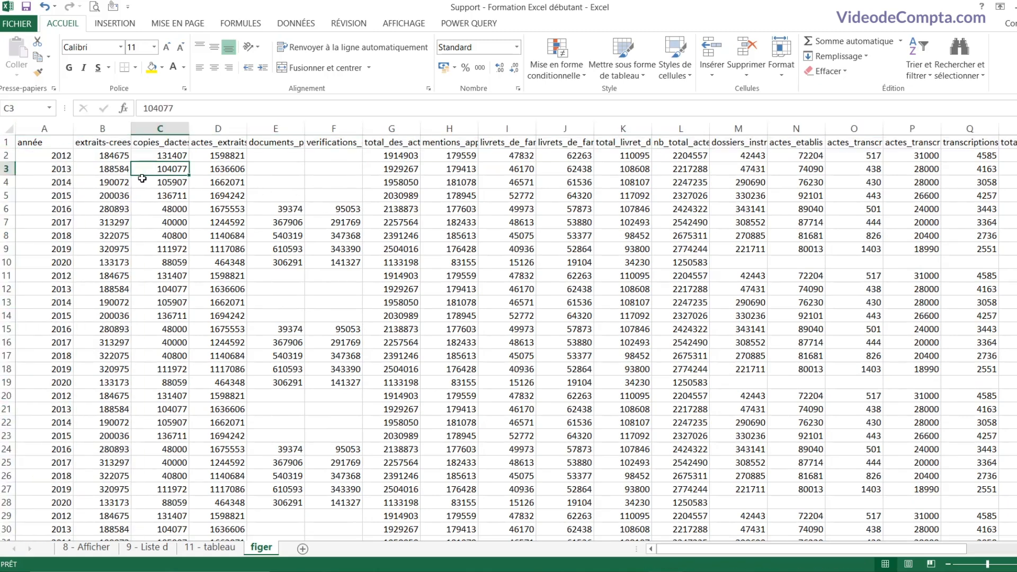
click(107, 159)
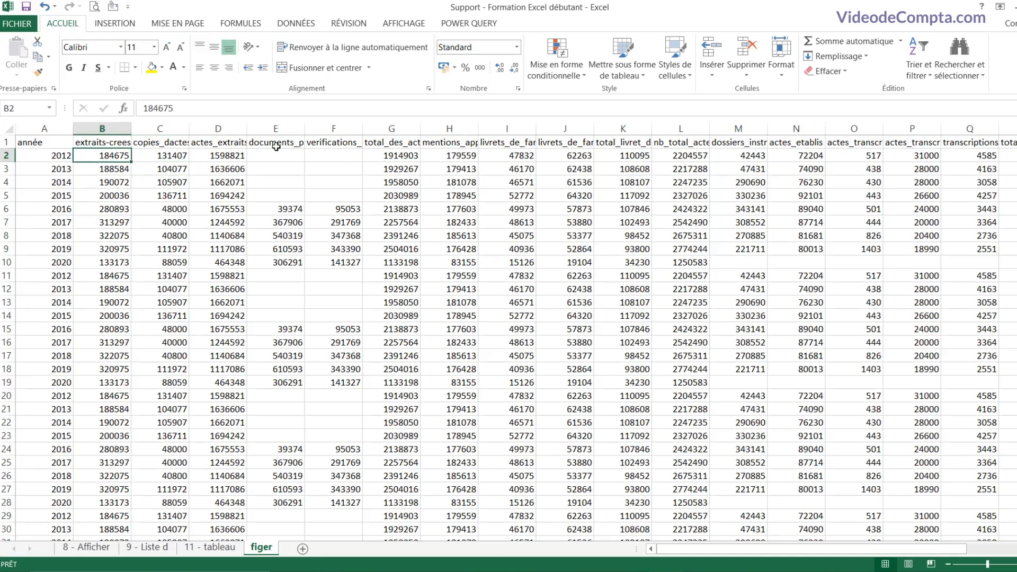
click(408, 22)
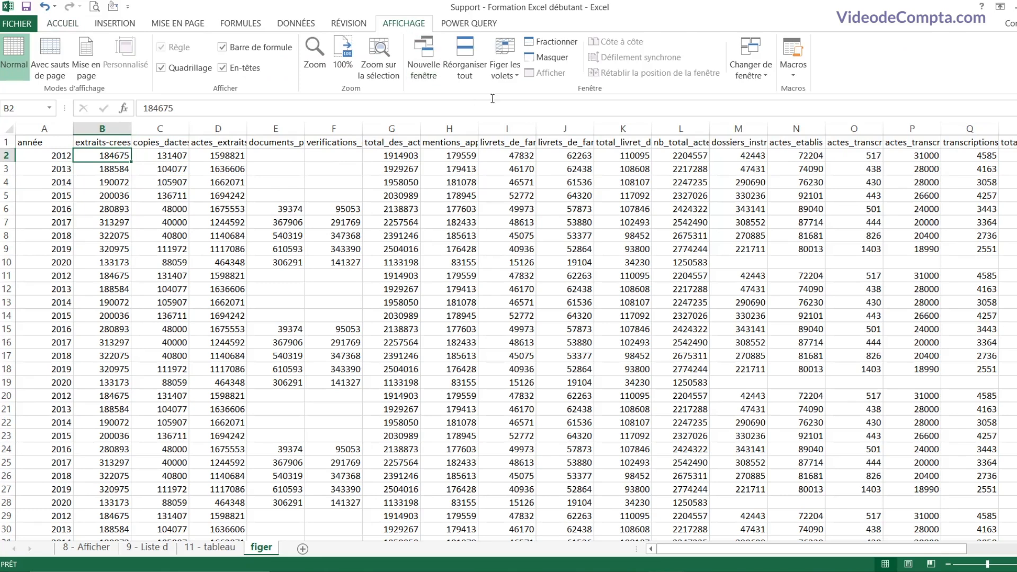
Step: Freeze the top row and scroll down to check it stays visible
click(507, 75)
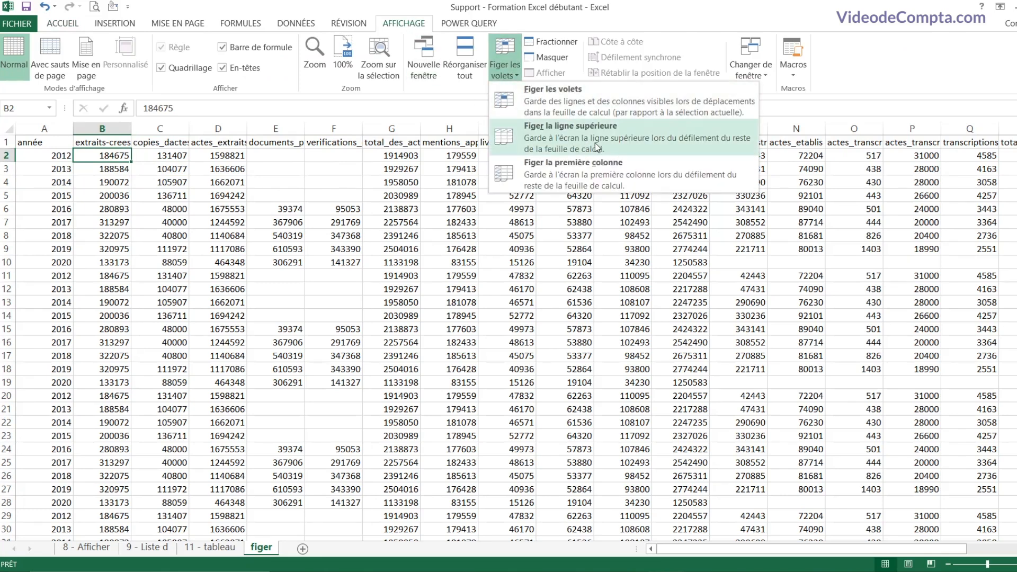
click(581, 139)
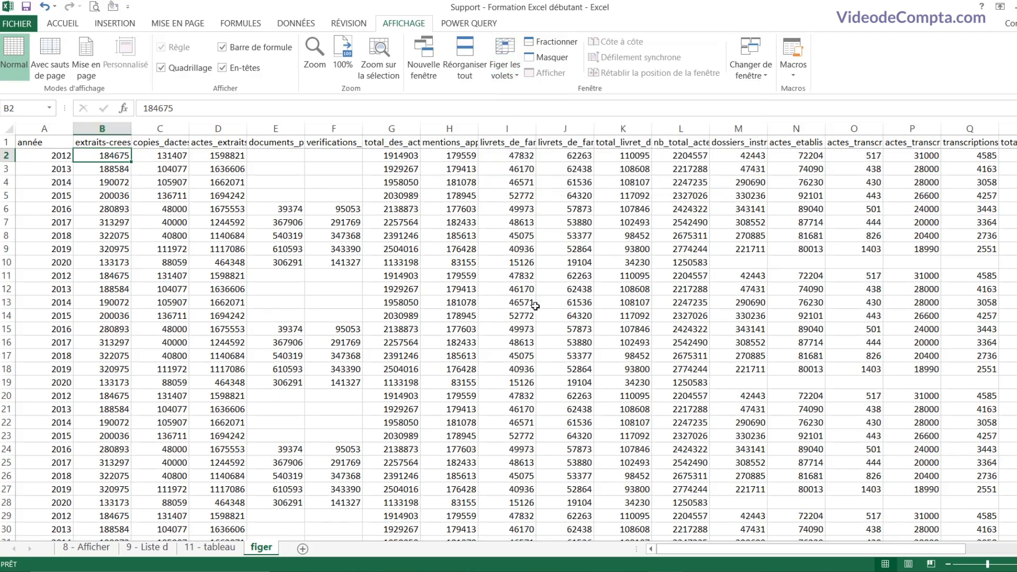
scroll(535, 307, down, 7)
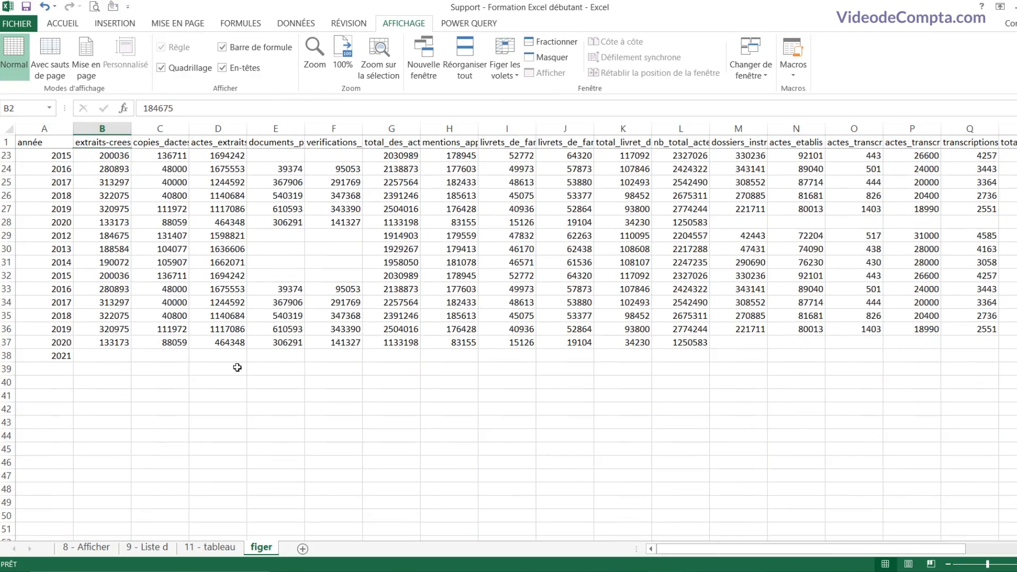
click(62, 357)
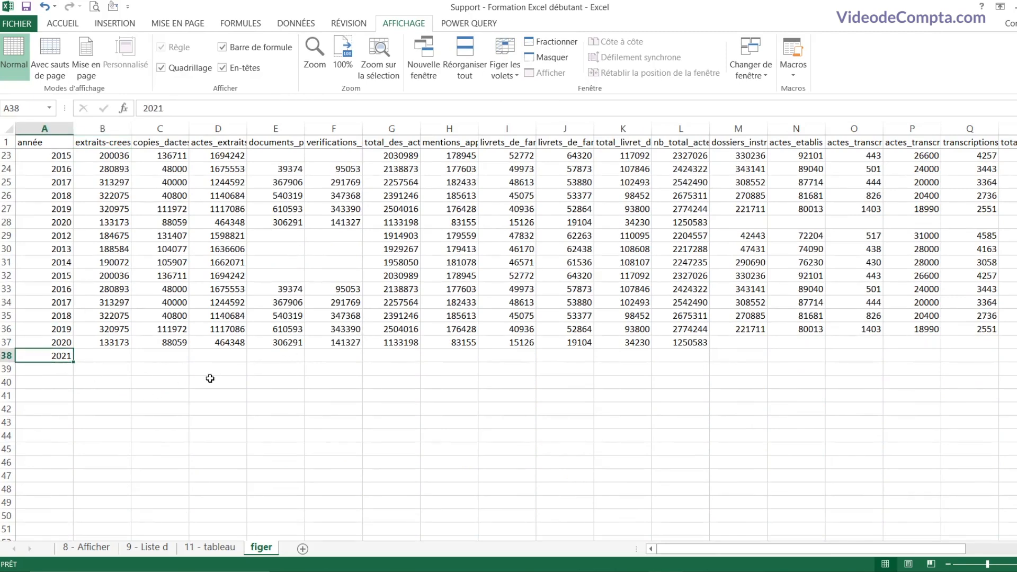
key(F2)
key(Escape)
click(111, 360)
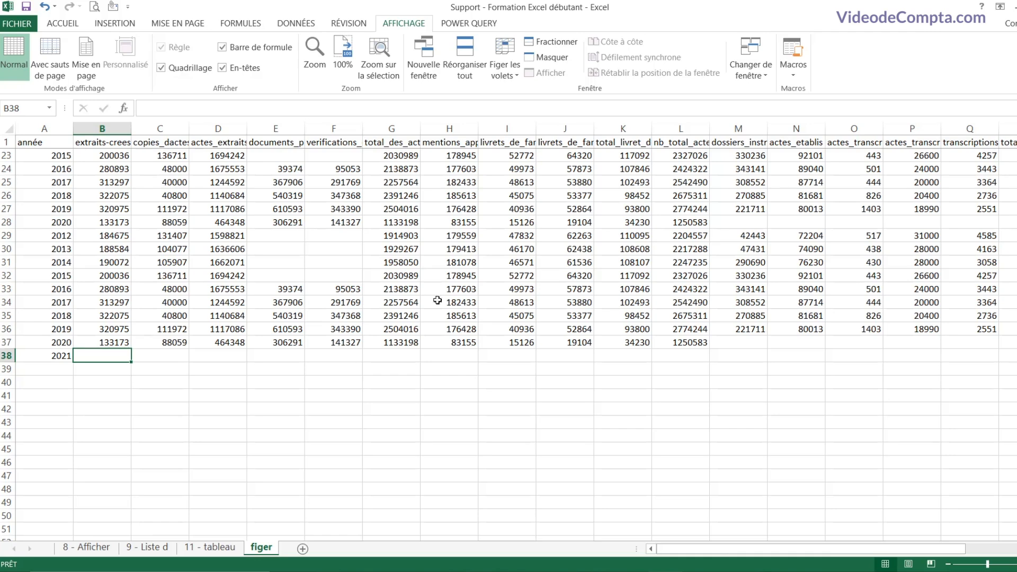
scroll(594, 339, up, 7)
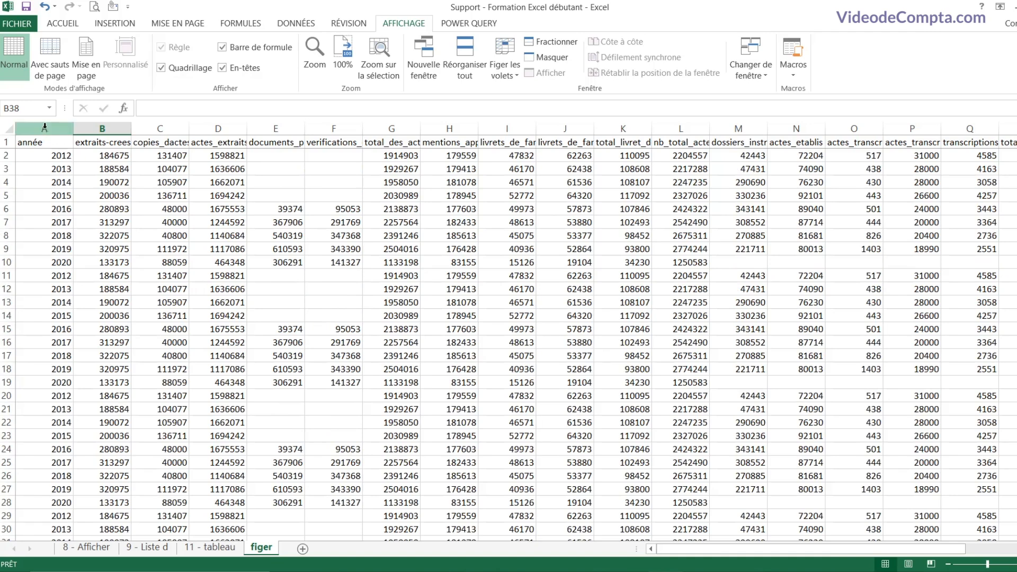
Step: Change cell C13 from 105907 to 0
click(44, 128)
click(161, 301)
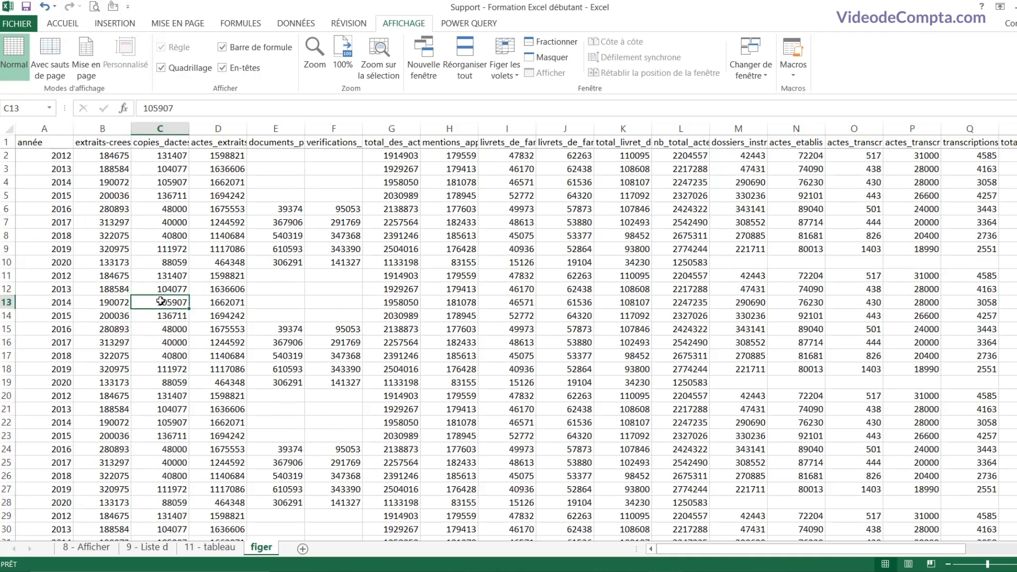
text(0)
key(Right)
key(Right)
key(Right)
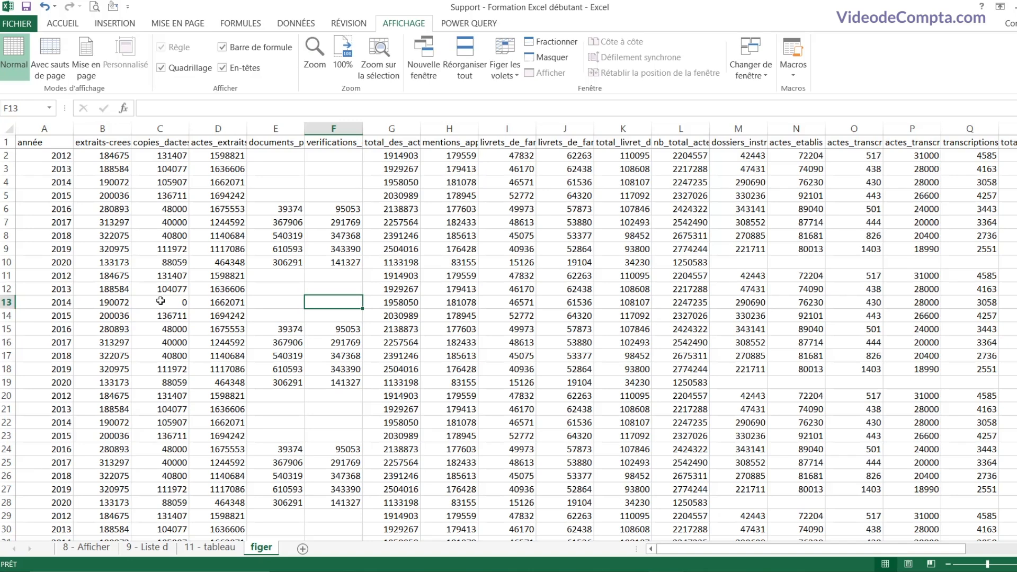
click(103, 169)
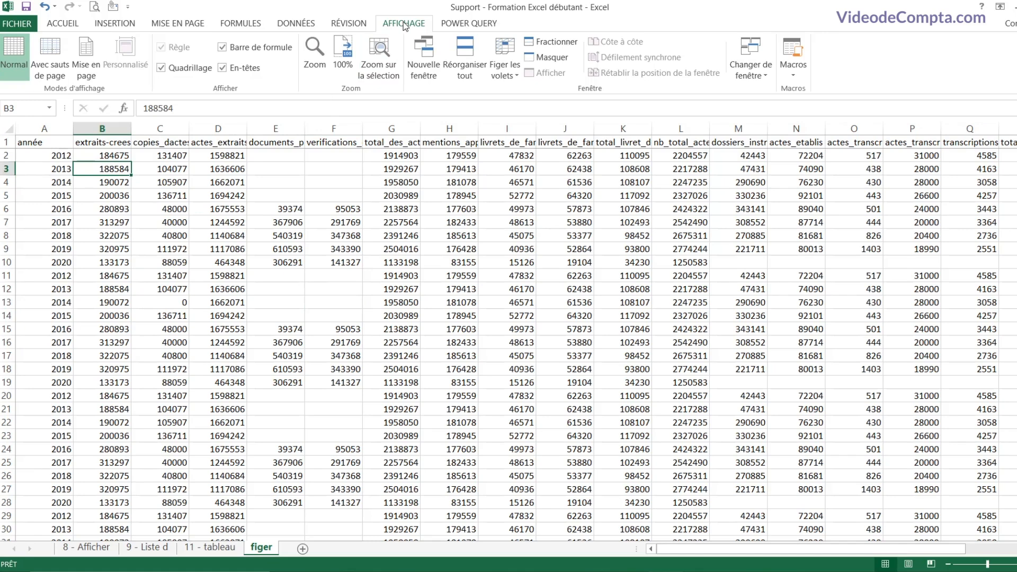
Step: Freeze the first column and move right along row 11 to check column A stays put
click(505, 74)
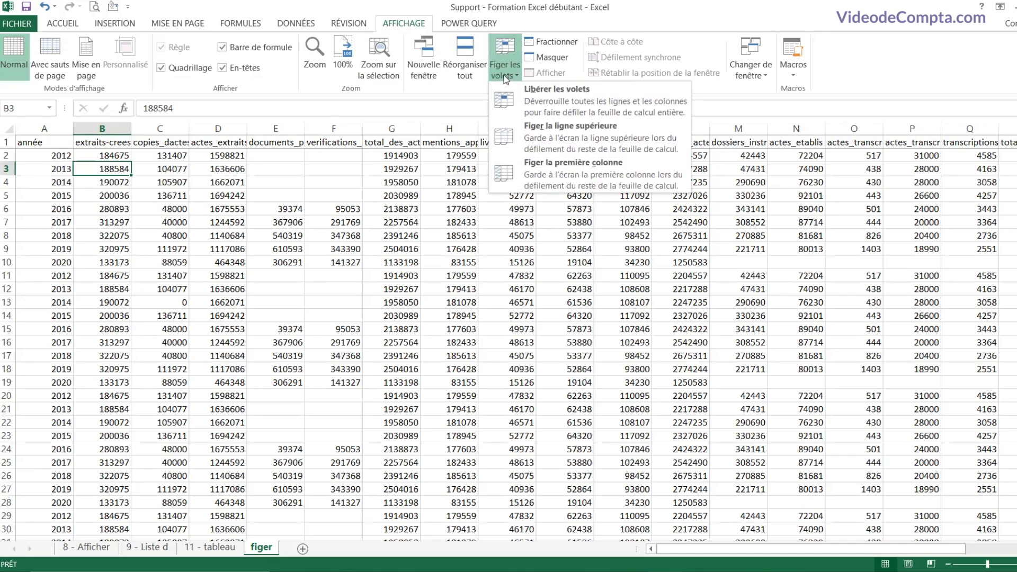
click(561, 177)
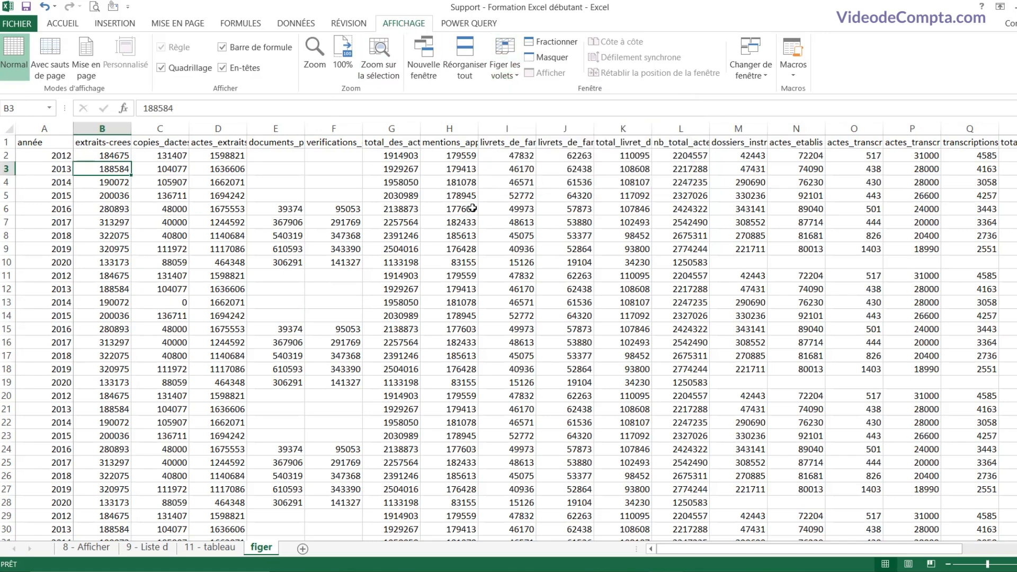
click(114, 275)
key(Right)
key(Right)
key(Right)
key(Right)
key(Right)
key(Right)
key(Right)
key(Right)
key(Right)
key(Right)
key(Right)
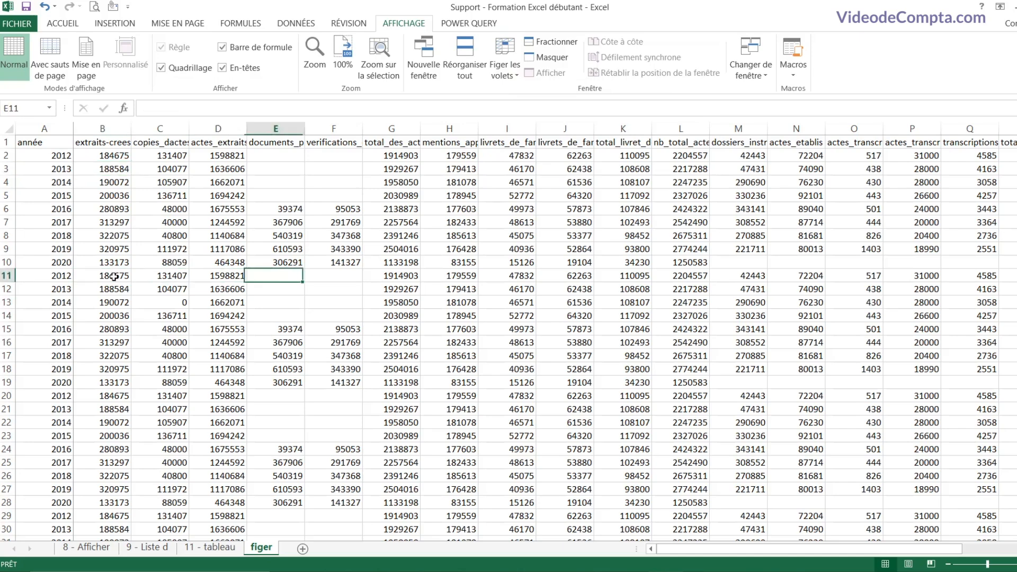
key(Right)
key(Right)
key(Right)
key(Right)
key(Right)
key(Right)
key(Right)
key(Right)
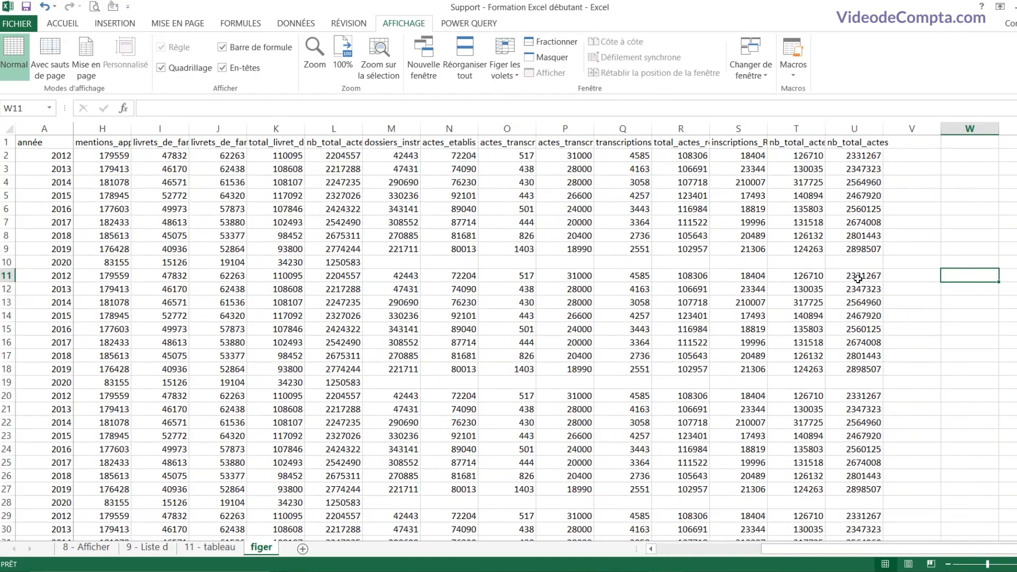
click(858, 279)
click(851, 263)
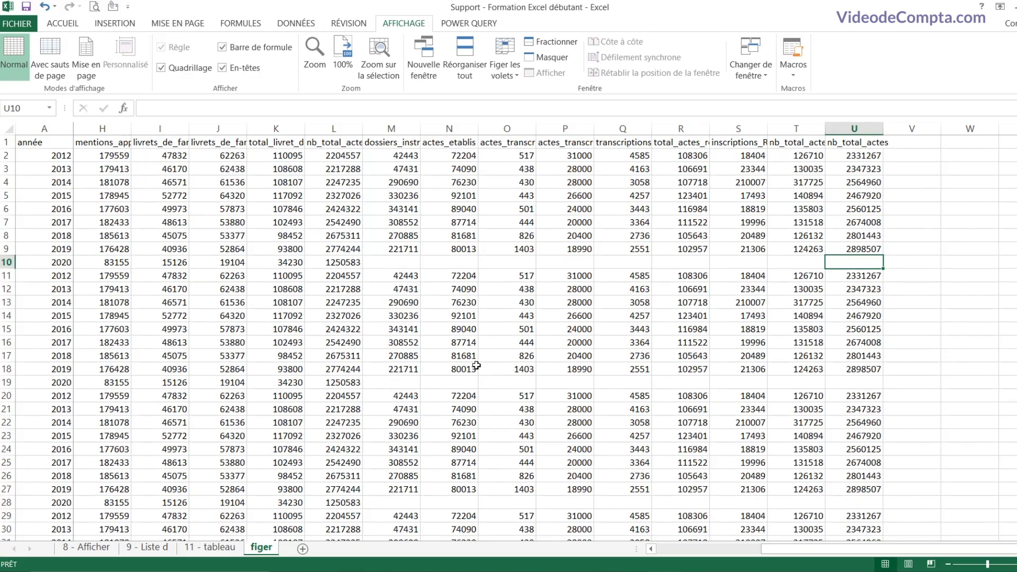
scroll(477, 365, down, 1)
scroll(476, 365, down, 1)
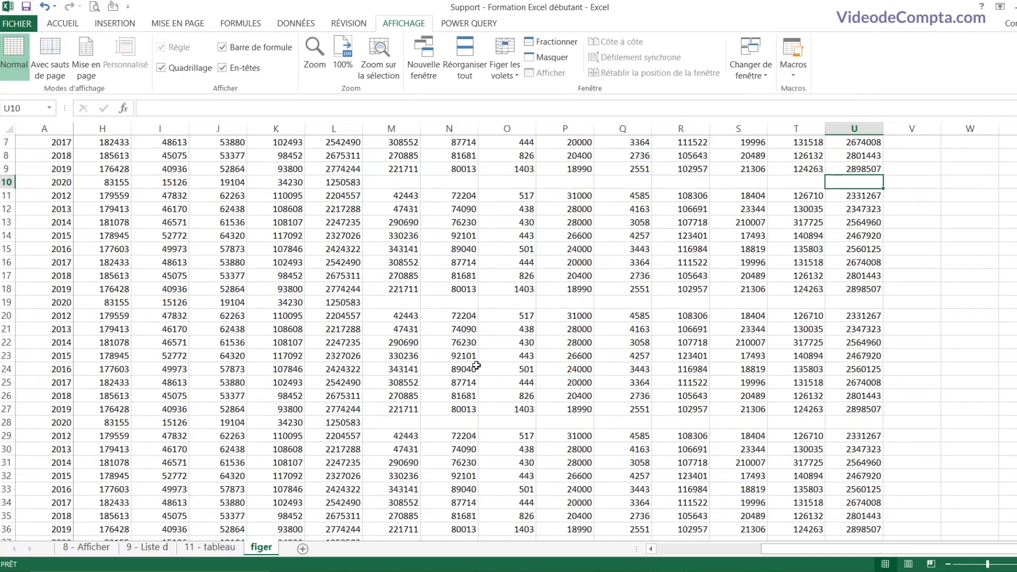
scroll(477, 365, up, 2)
click(93, 157)
key(Left)
key(Left)
key(Left)
key(Left)
key(Left)
key(Left)
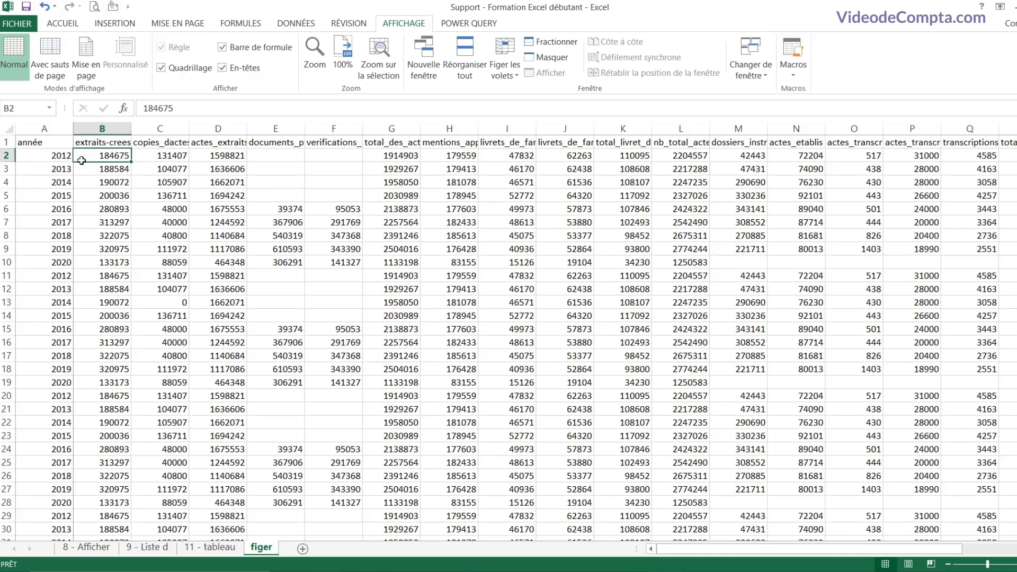
Step: Select B2 and unfreeze all panes on the figer sheet
click(45, 128)
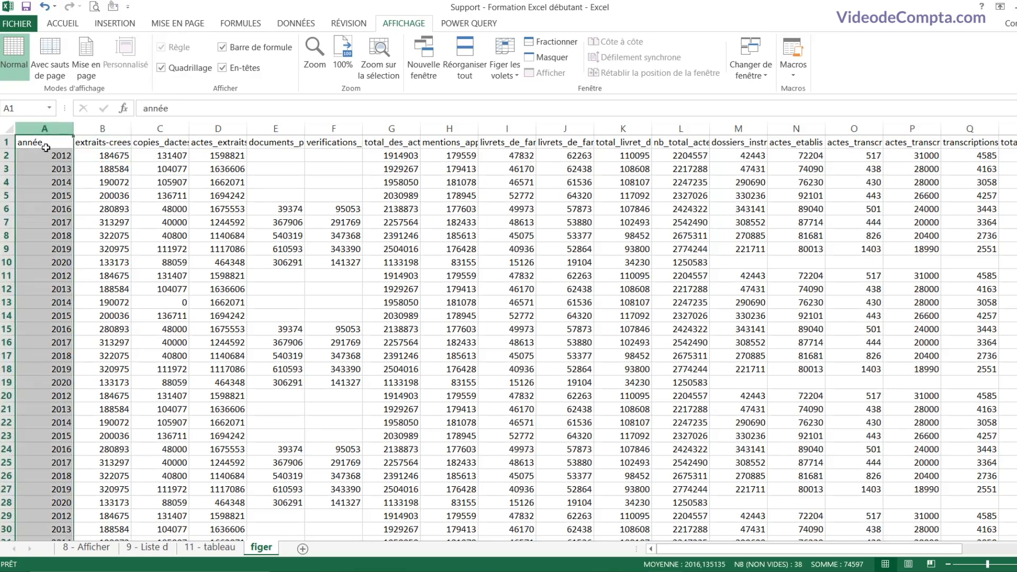
click(6, 142)
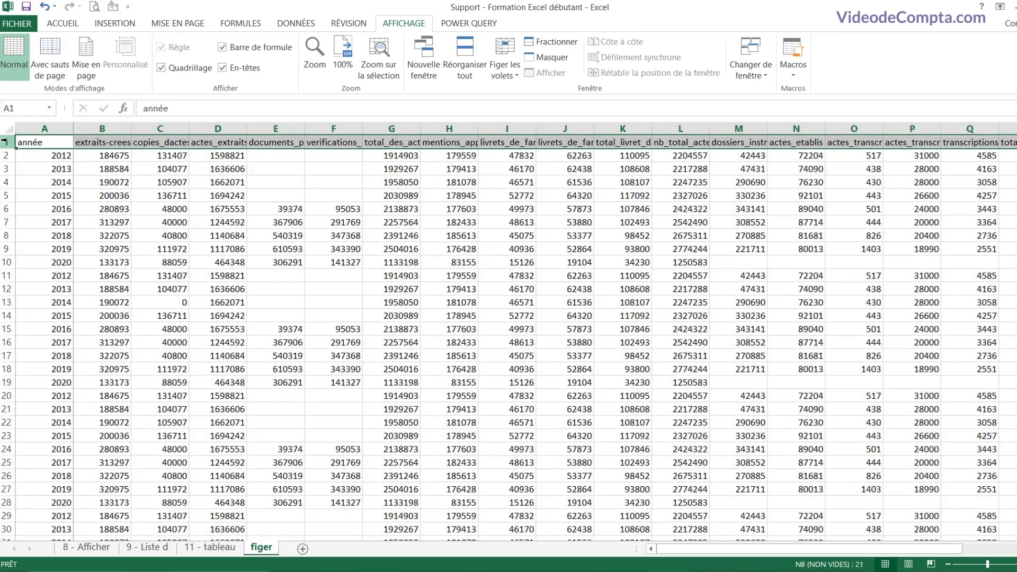
click(103, 156)
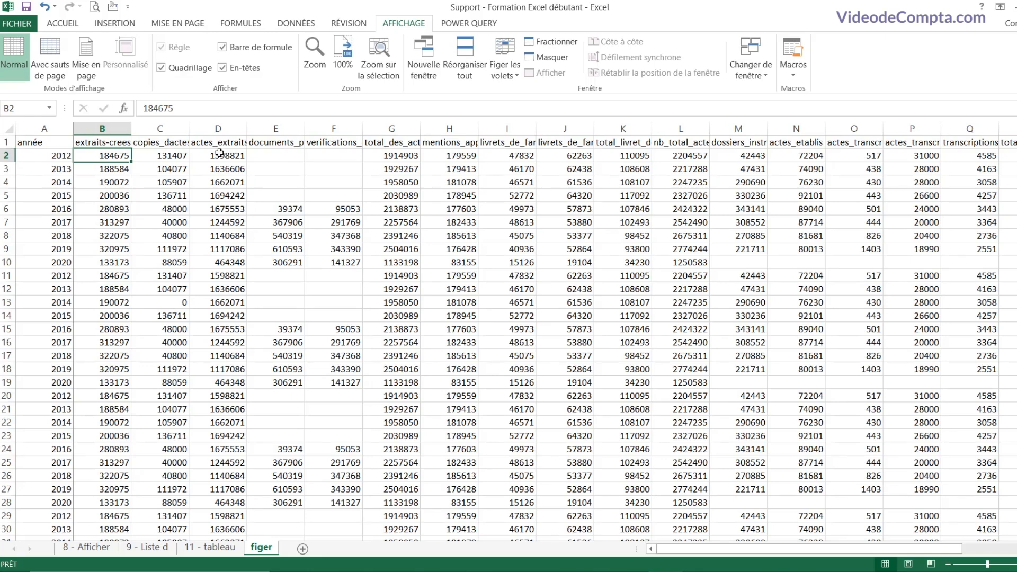
click(505, 74)
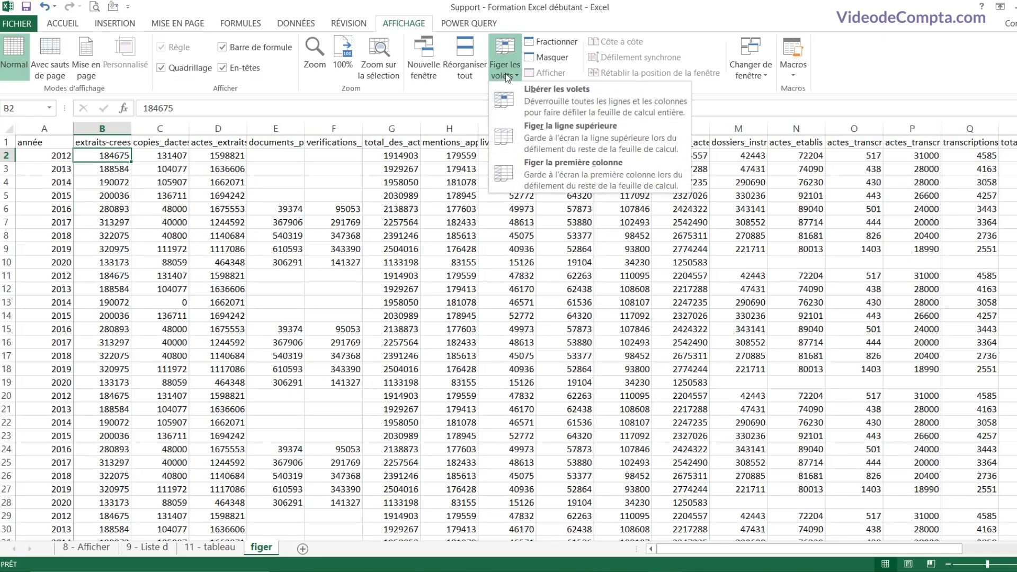
click(551, 104)
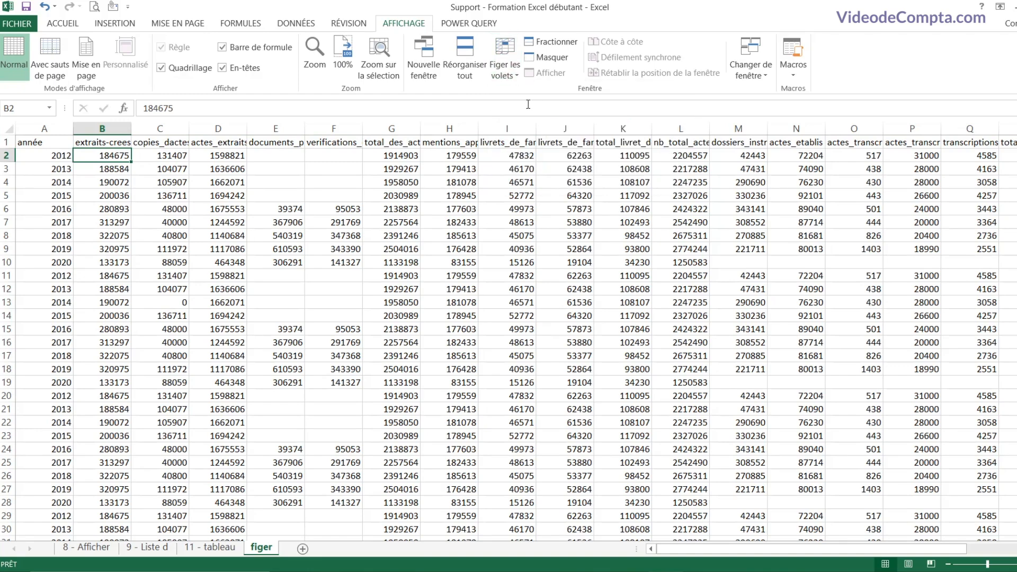
click(514, 77)
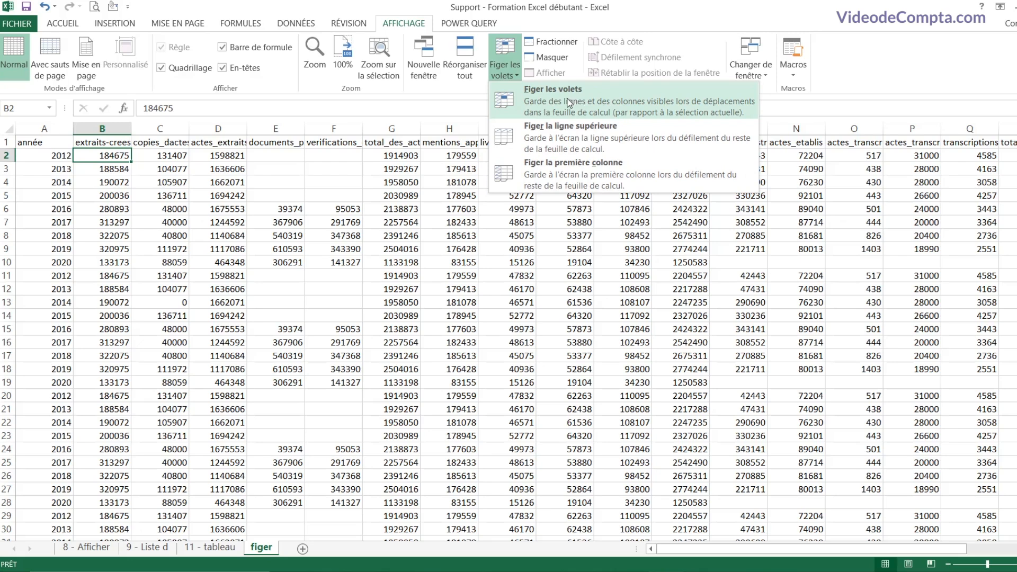
click(114, 156)
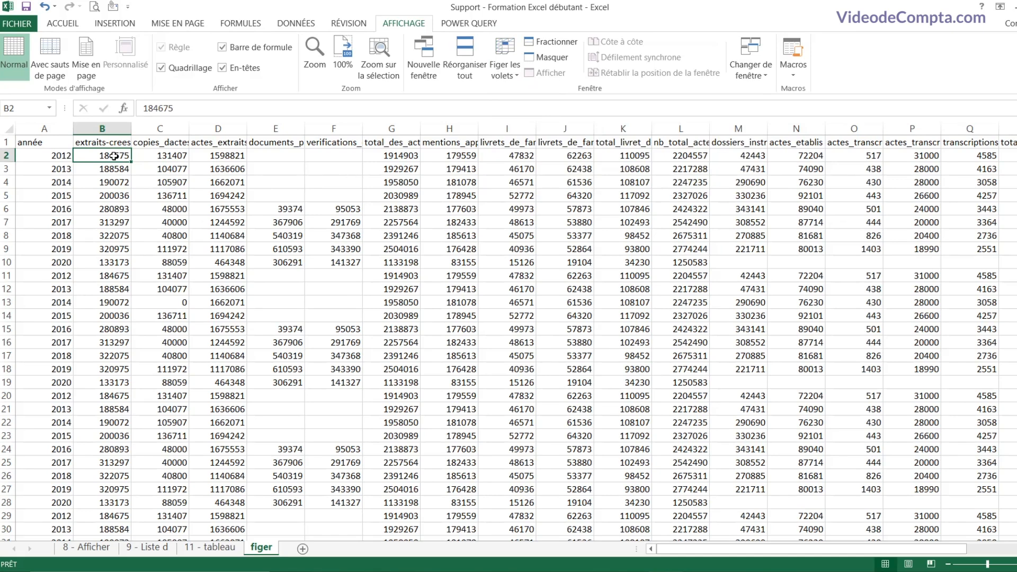
Step: Freeze panes at B2 to lock row 1 and column A, then scroll to test
click(7, 142)
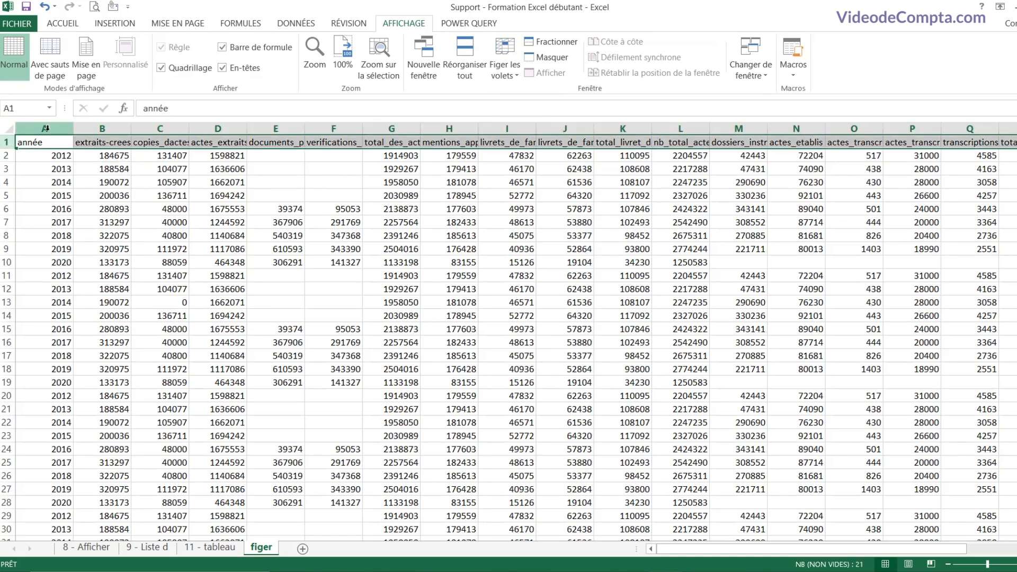
click(46, 128)
click(118, 157)
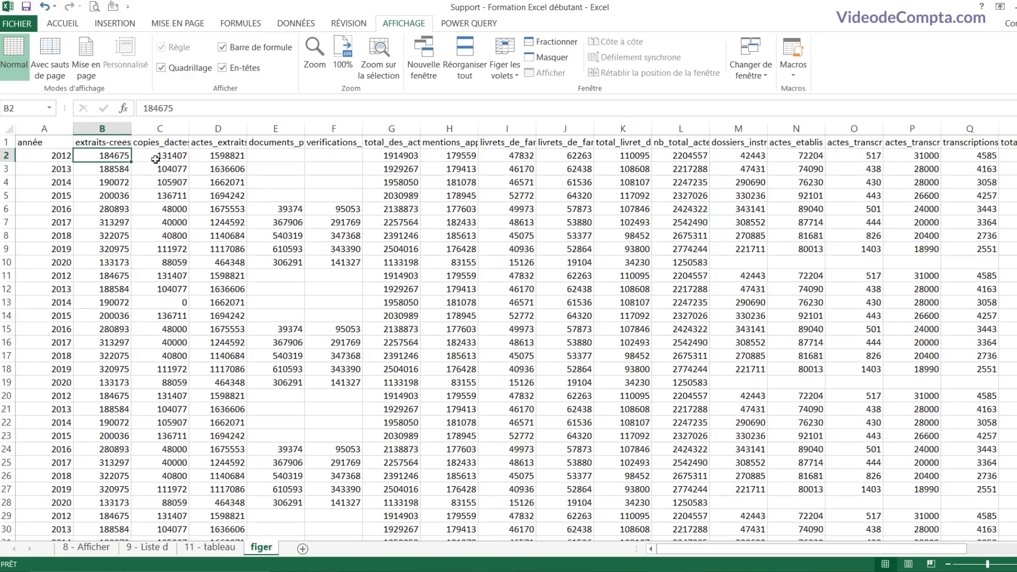
click(514, 78)
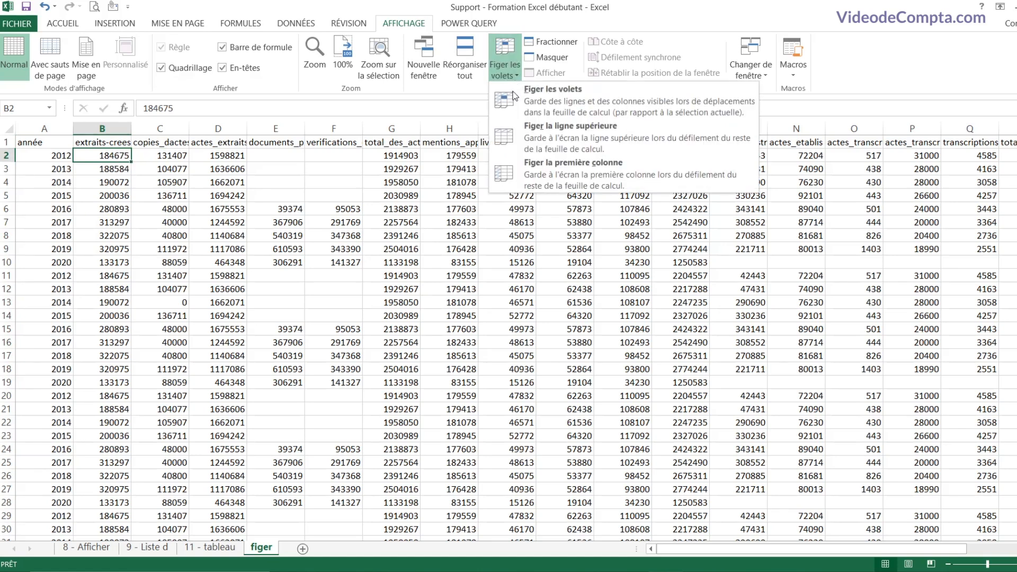
click(582, 103)
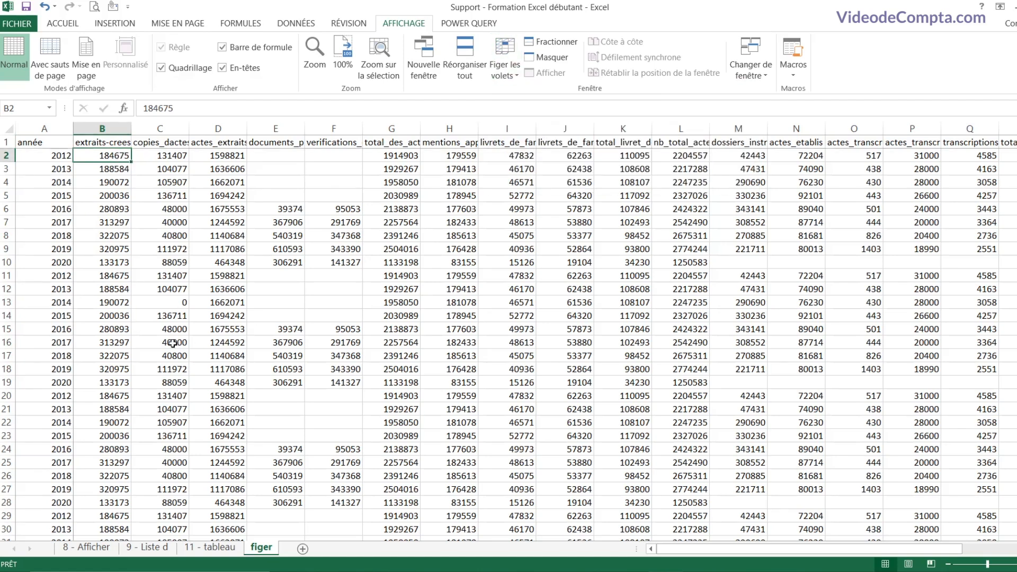
scroll(201, 325, down, 7)
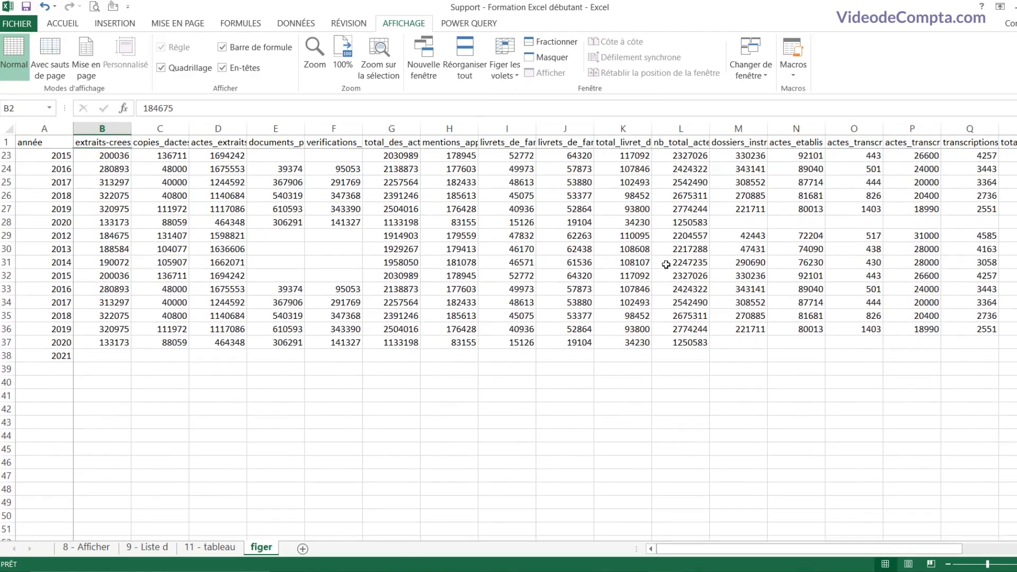
drag(763, 549, 688, 551)
click(180, 223)
scroll(185, 229, up, 7)
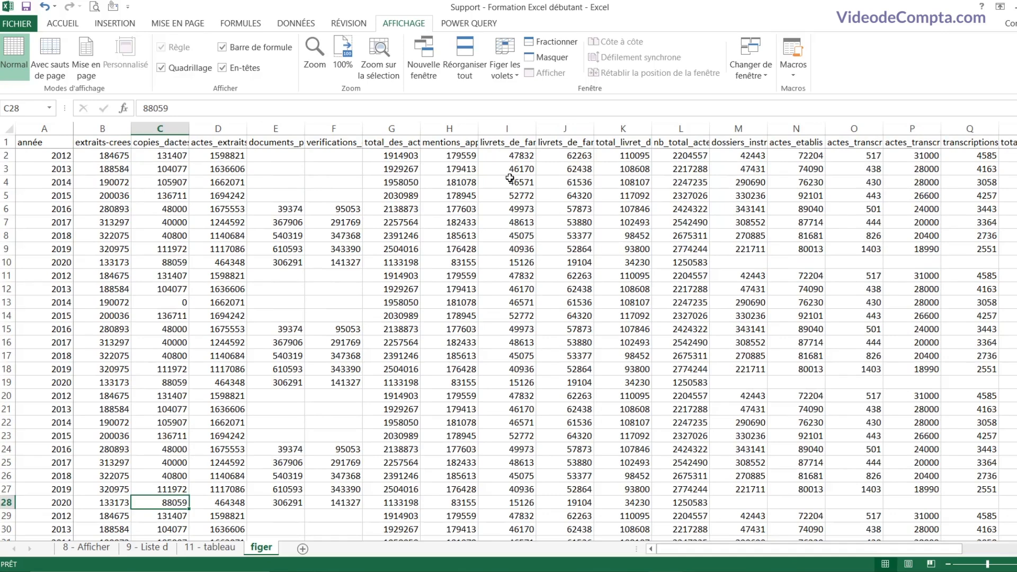
Step: Release the frozen panes with Libérer les volets
click(515, 78)
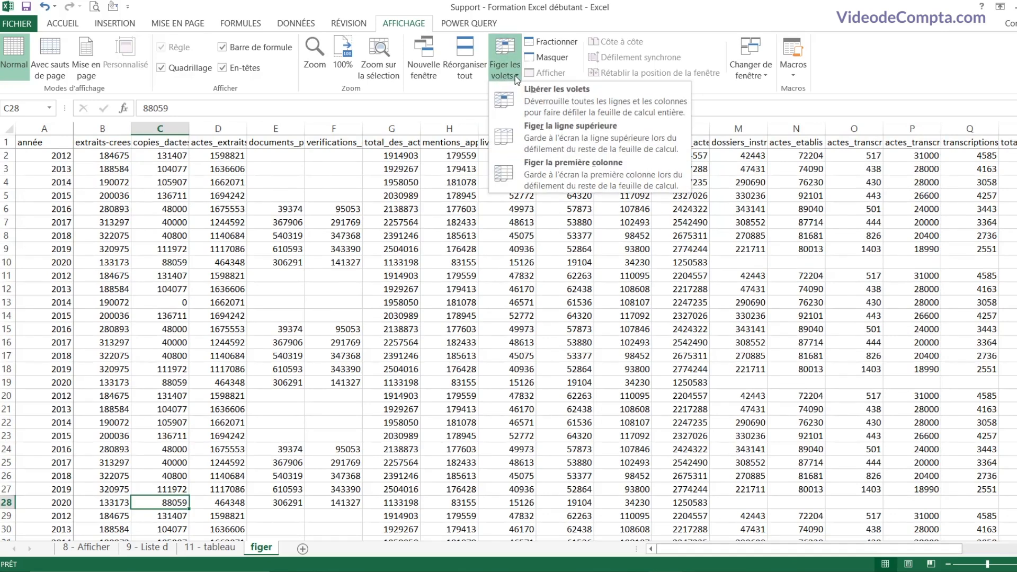
click(560, 102)
click(195, 206)
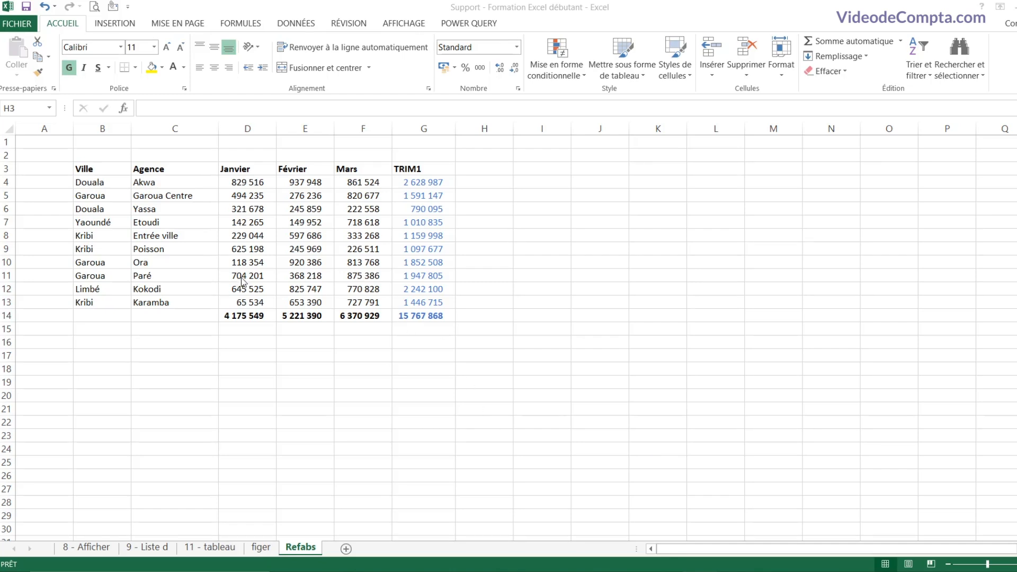
Step: Select the table B3:G14, then the Janvier, Février, Mars and TRIM1 columns in turn
click(192, 211)
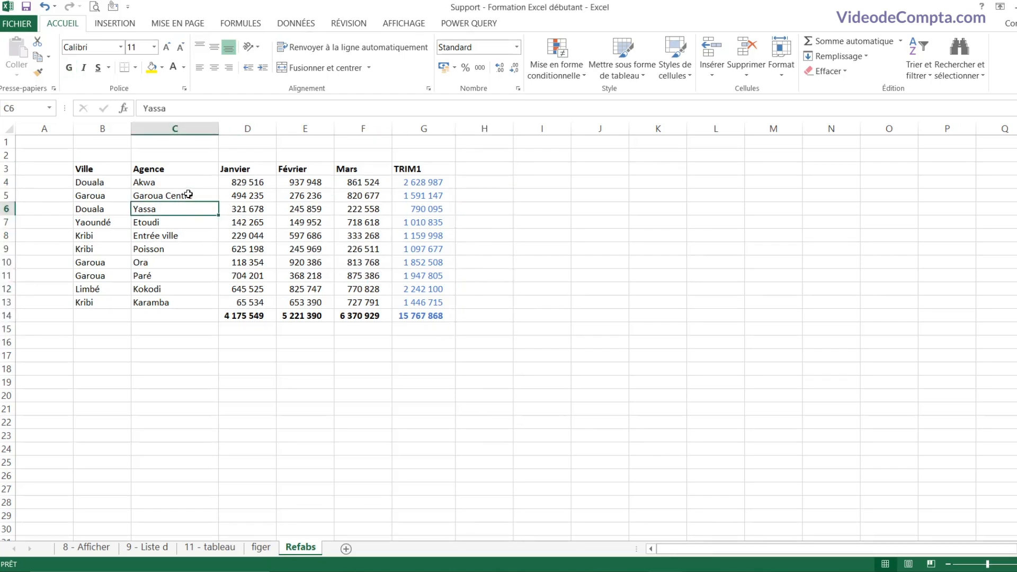
click(168, 195)
drag(102, 170, 414, 321)
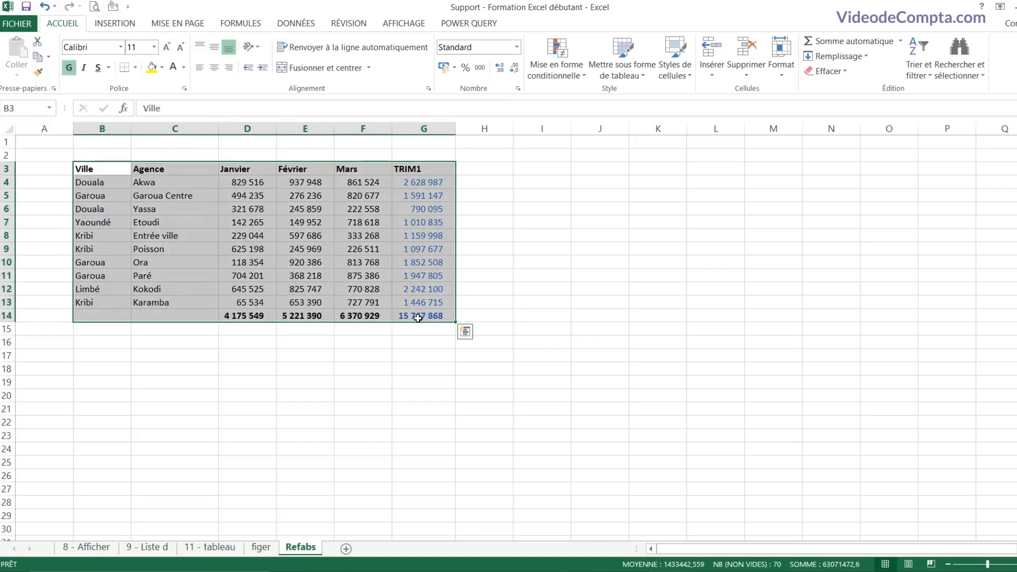
click(351, 263)
drag(236, 169, 249, 263)
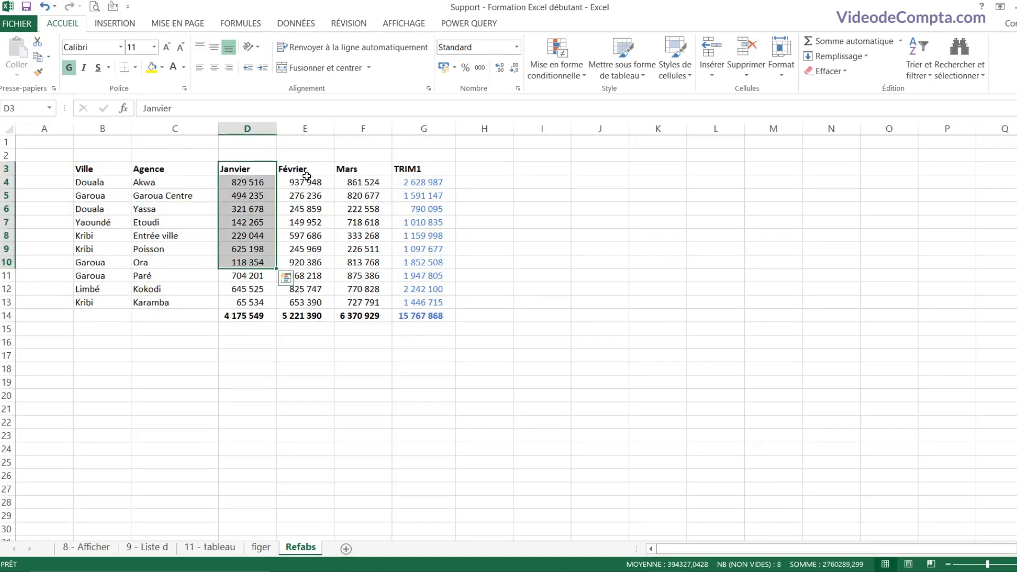
drag(306, 170, 325, 256)
drag(371, 173, 373, 264)
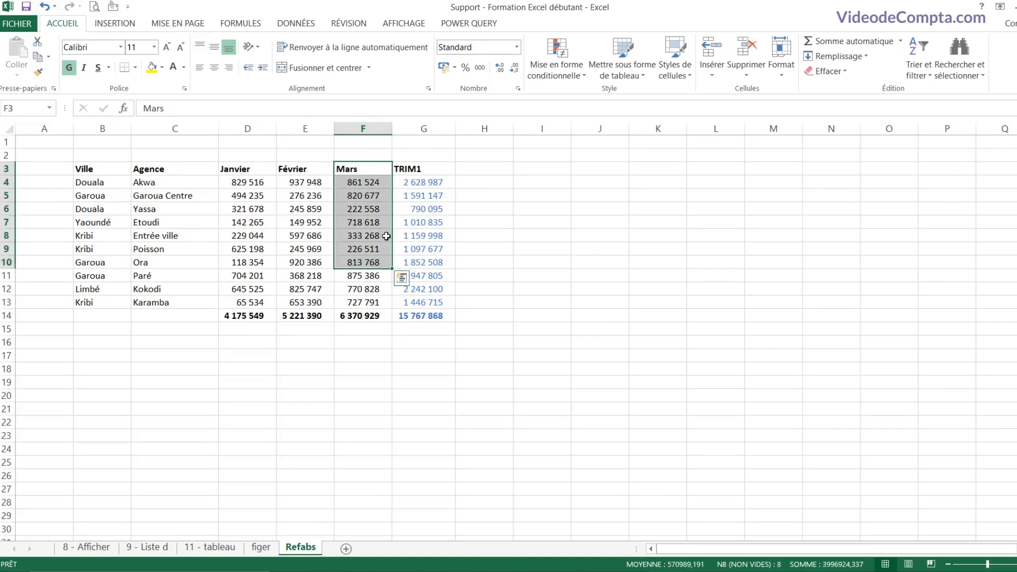
drag(435, 173, 426, 316)
Step: Enter the header 'Pourcentage' in H3
click(465, 194)
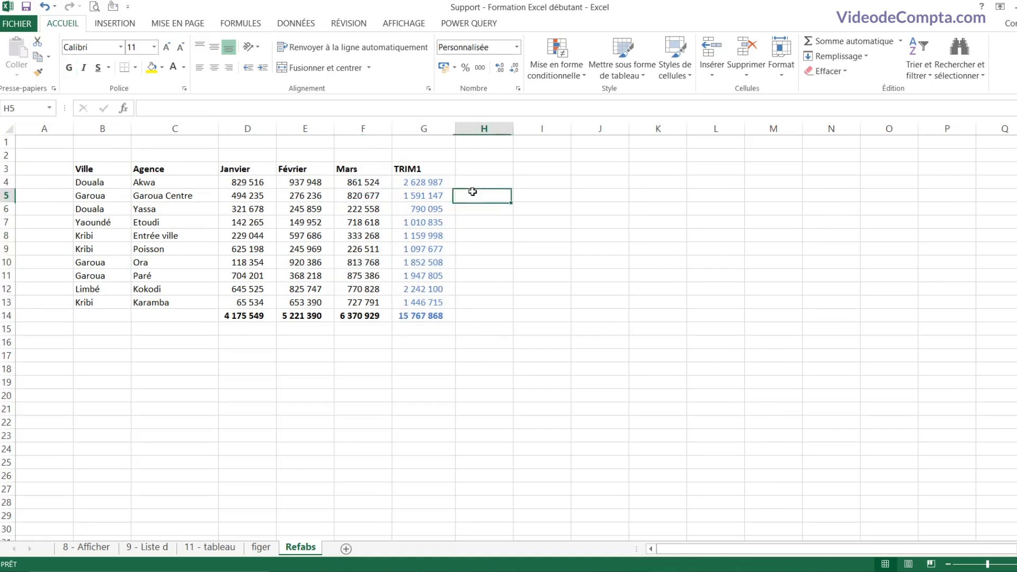
click(469, 181)
click(475, 168)
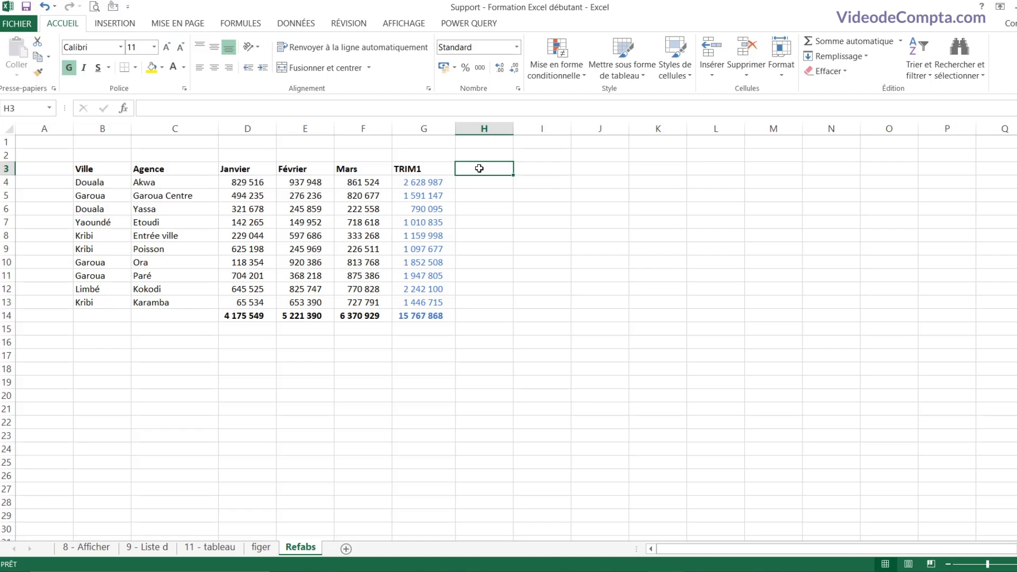
text(Pourcentage)
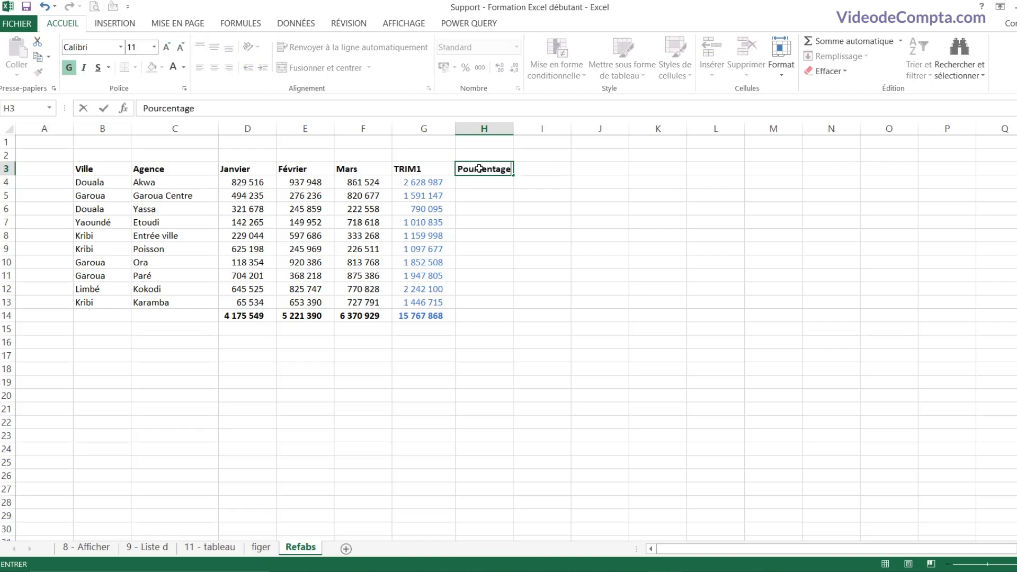
key(Return)
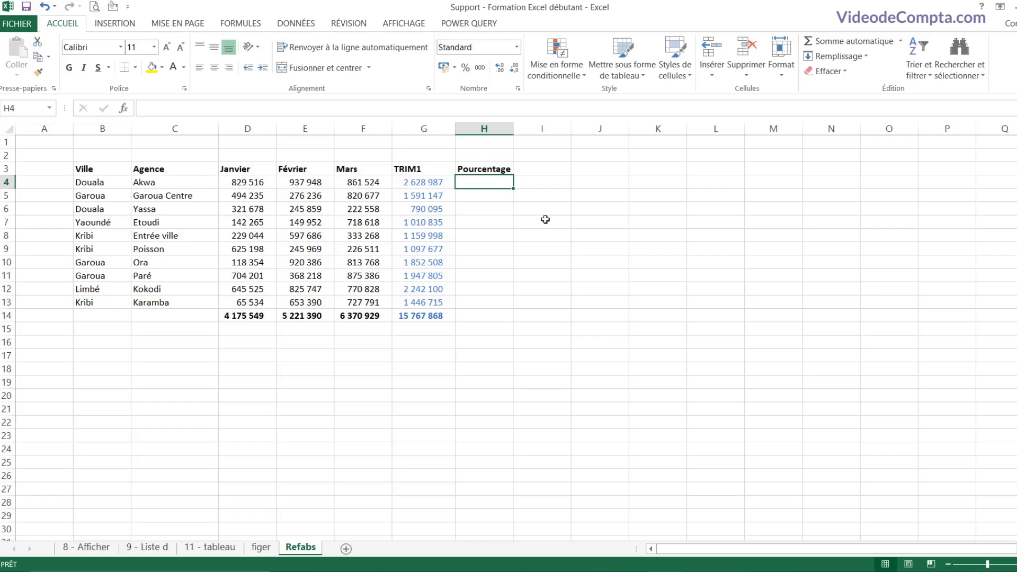
Step: Enter =G4/G14 in H4 to get Akwa's TRIM1 share, 0,16673066
text(=)
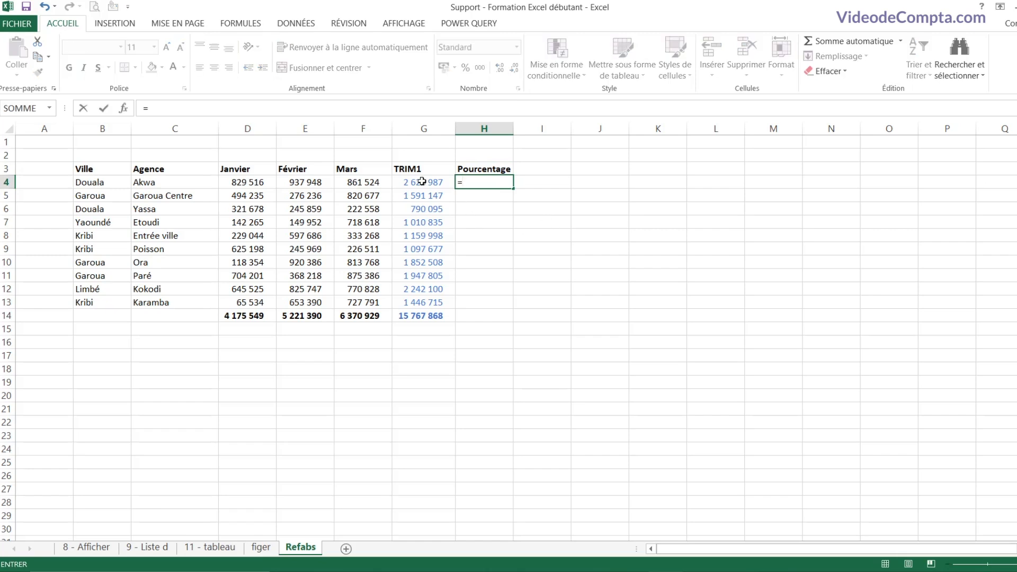
click(422, 182)
text(/)
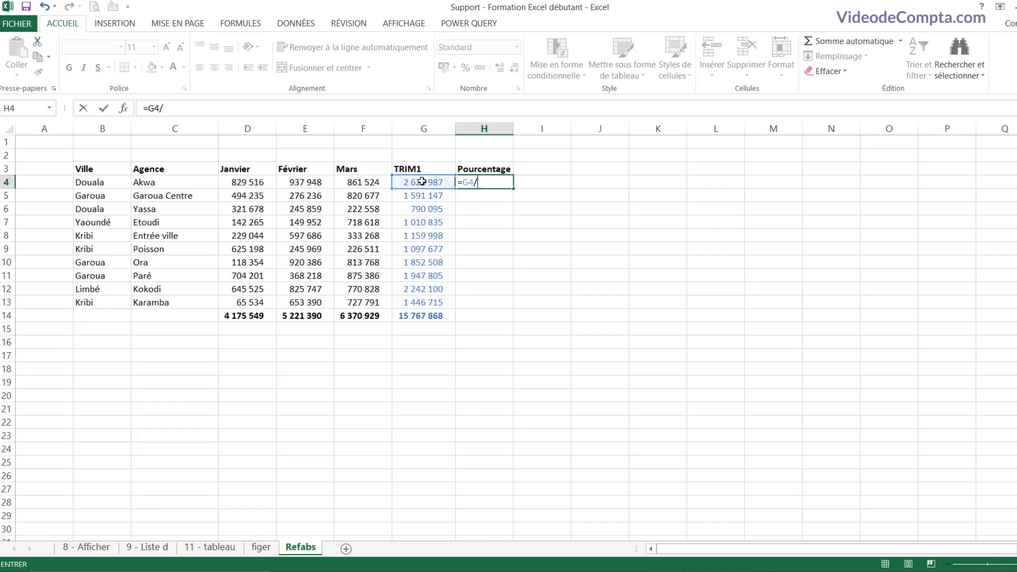
click(418, 316)
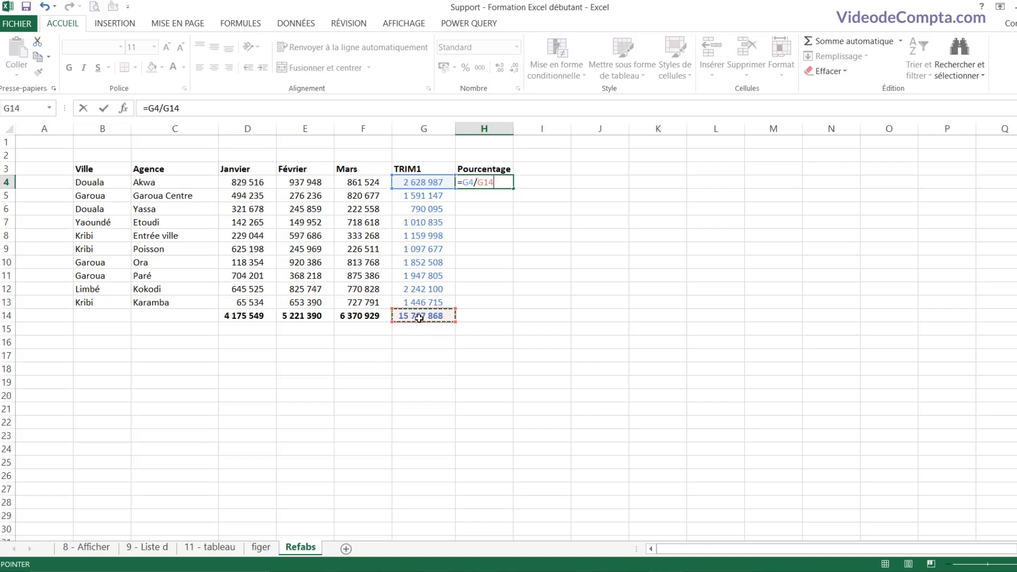
key(Return)
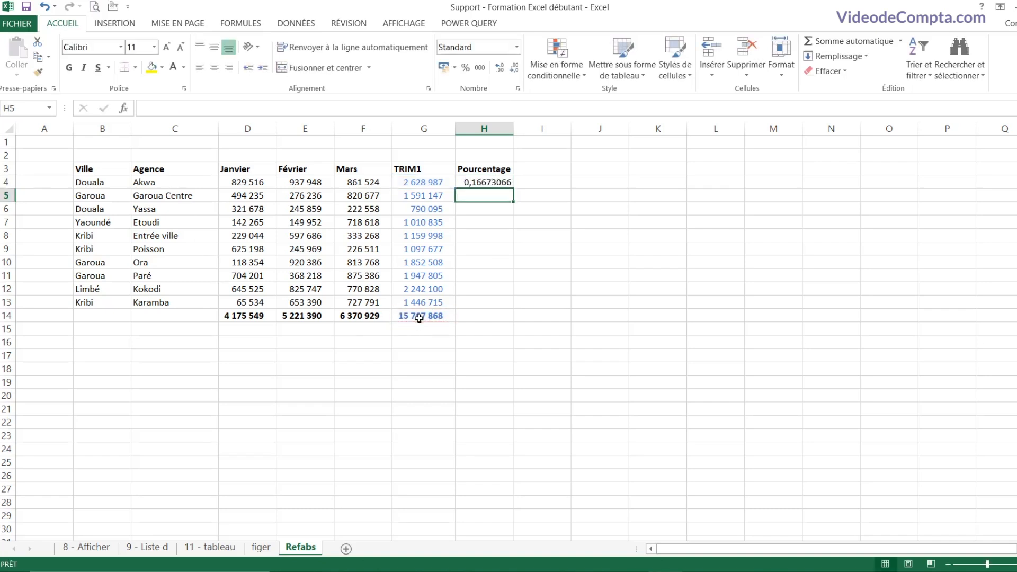
Step: Format H4 as a percentage (17%) and fill its formula down to H13, giving #DIV/0! errors
click(490, 182)
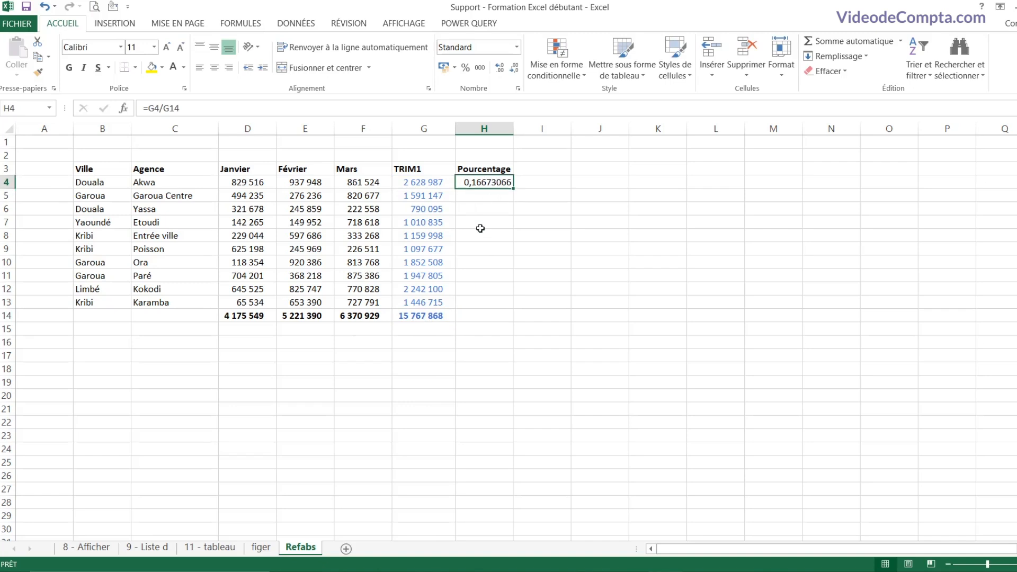
click(466, 68)
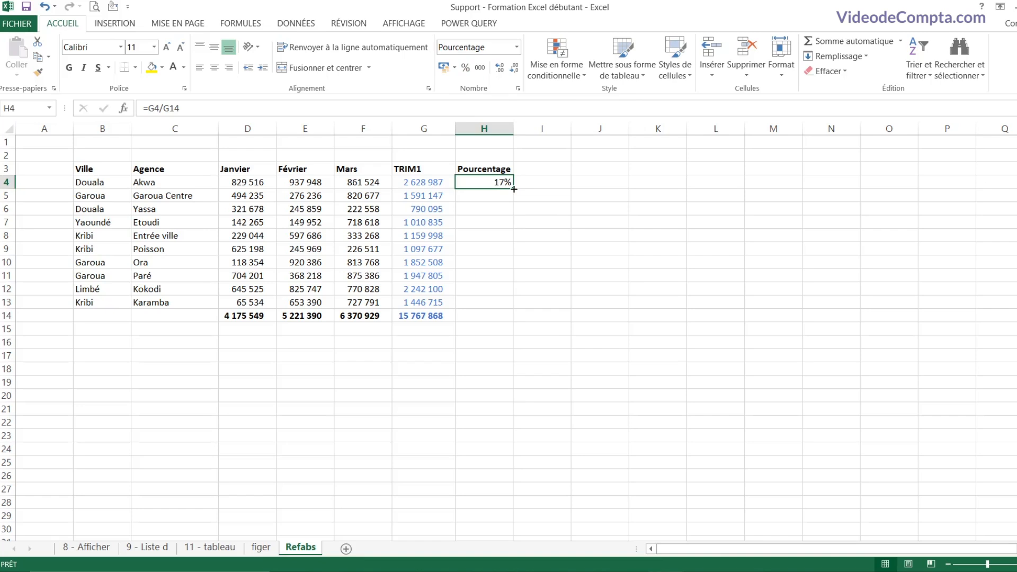
drag(514, 189, 499, 315)
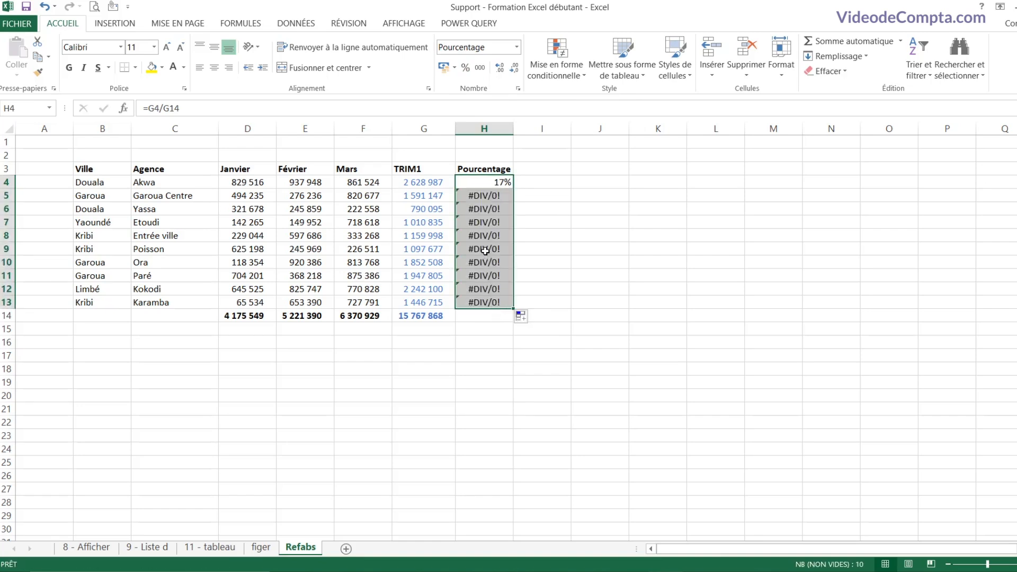
click(479, 186)
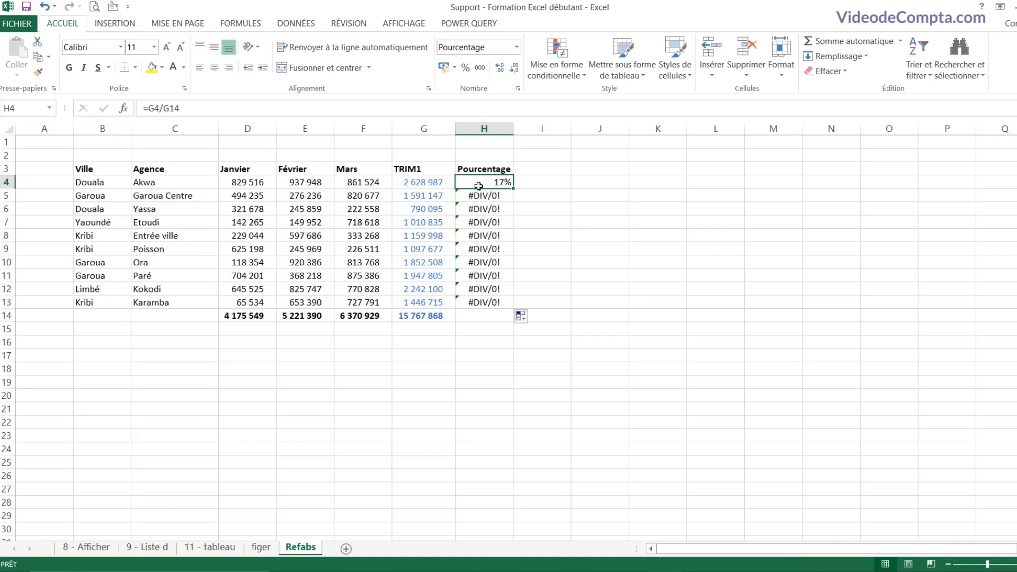
drag(479, 195, 484, 316)
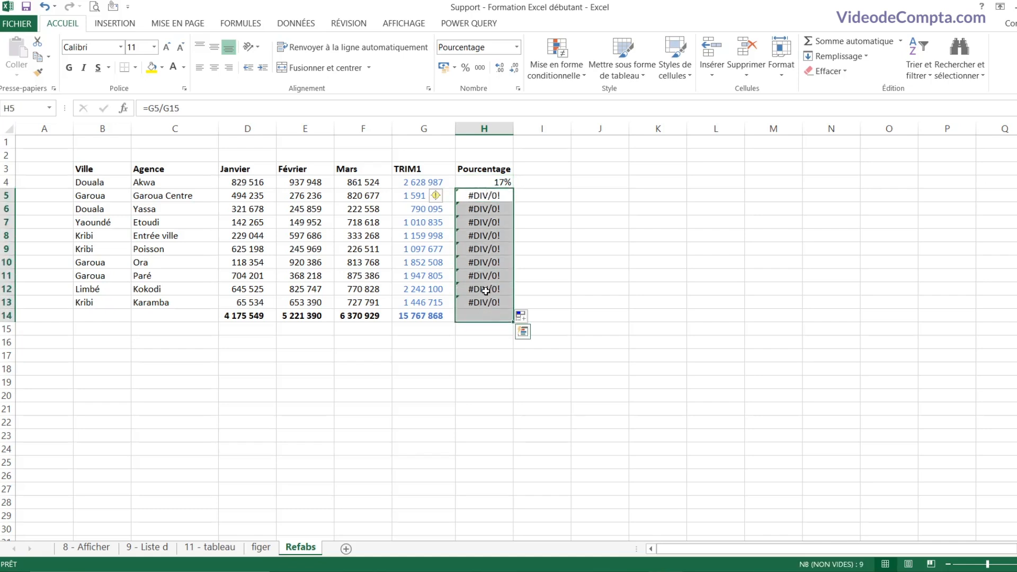
Step: Compare H4's =G4/G14 formula with H5's shifted =G5/G15, leaving both unchanged
click(487, 196)
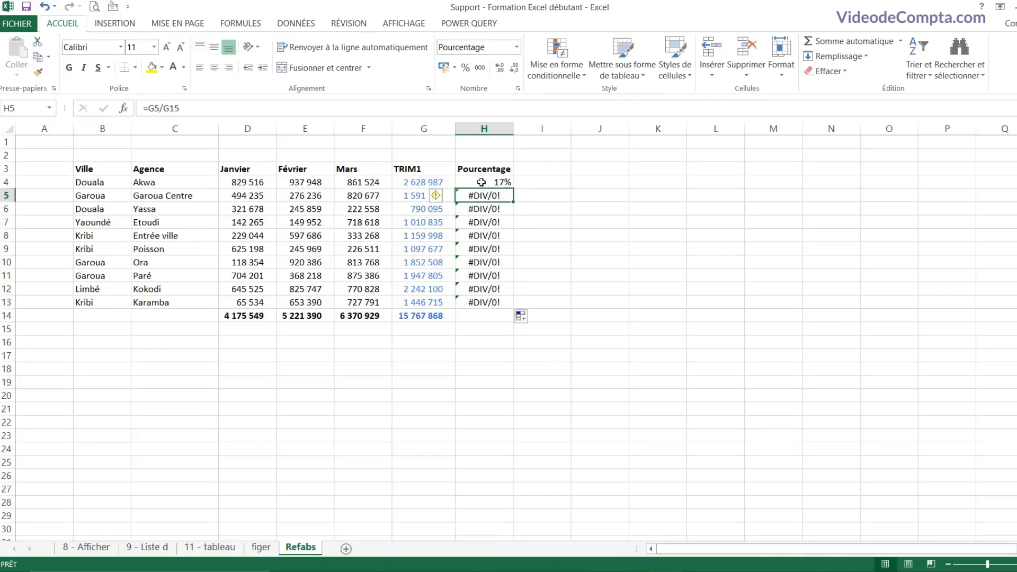
double_click(482, 183)
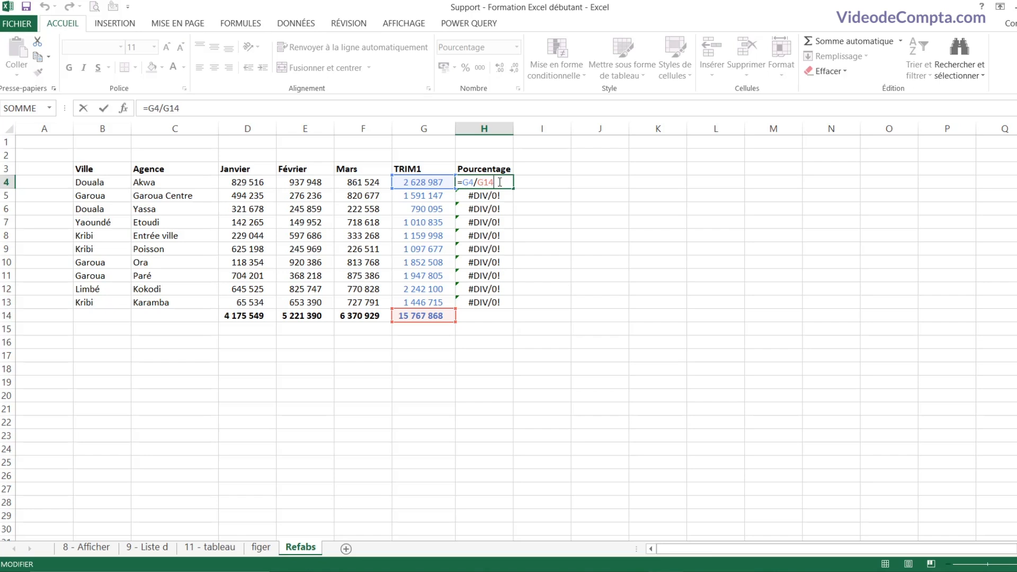
double_click(484, 184)
key(Return)
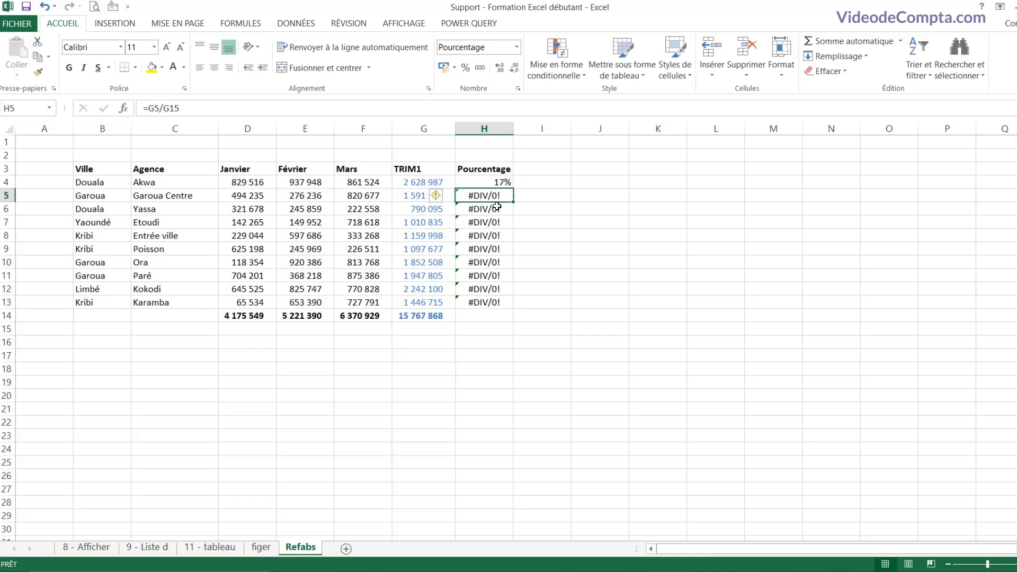
double_click(494, 196)
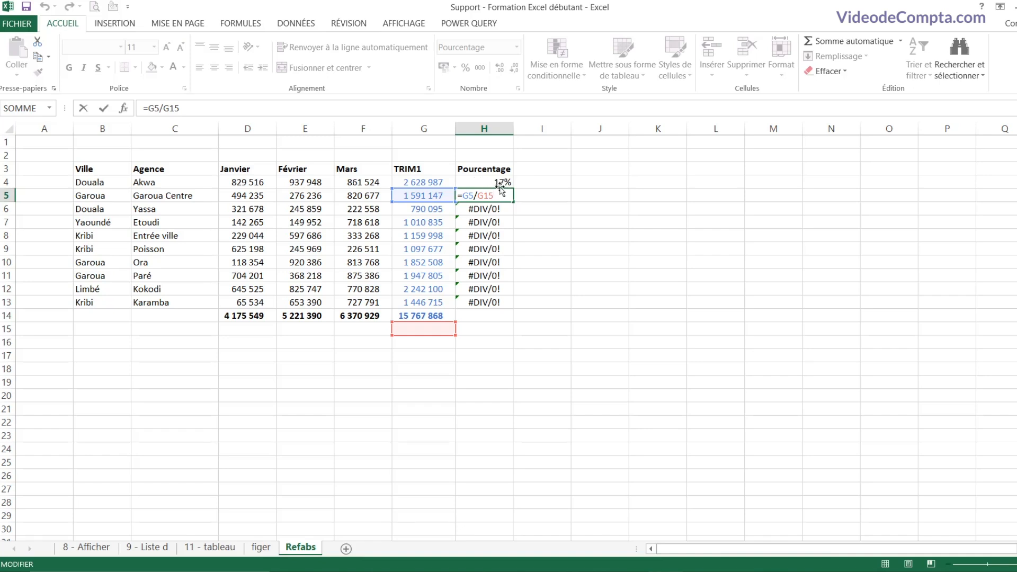
key(Return)
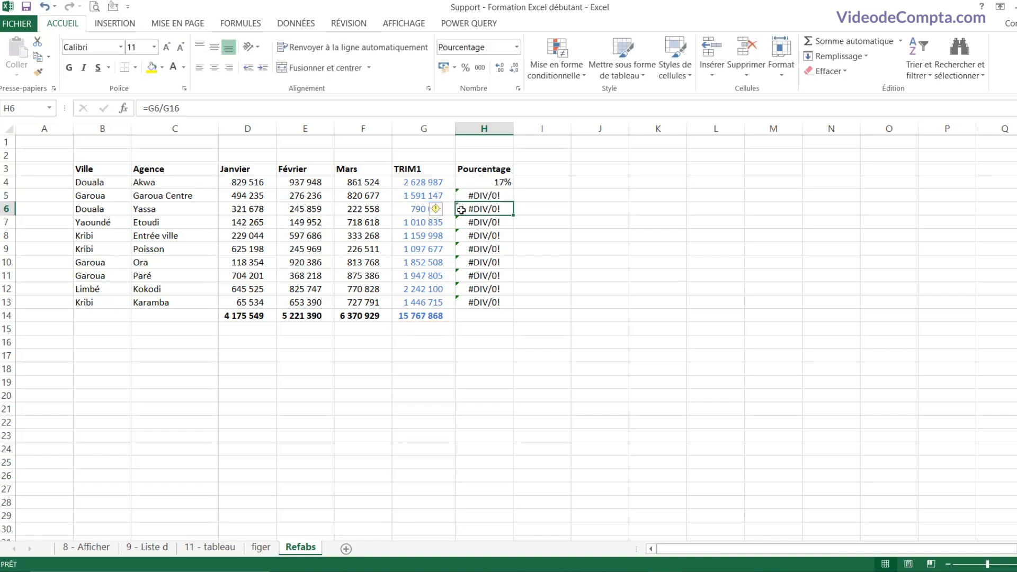
double_click(477, 182)
drag(470, 184, 510, 184)
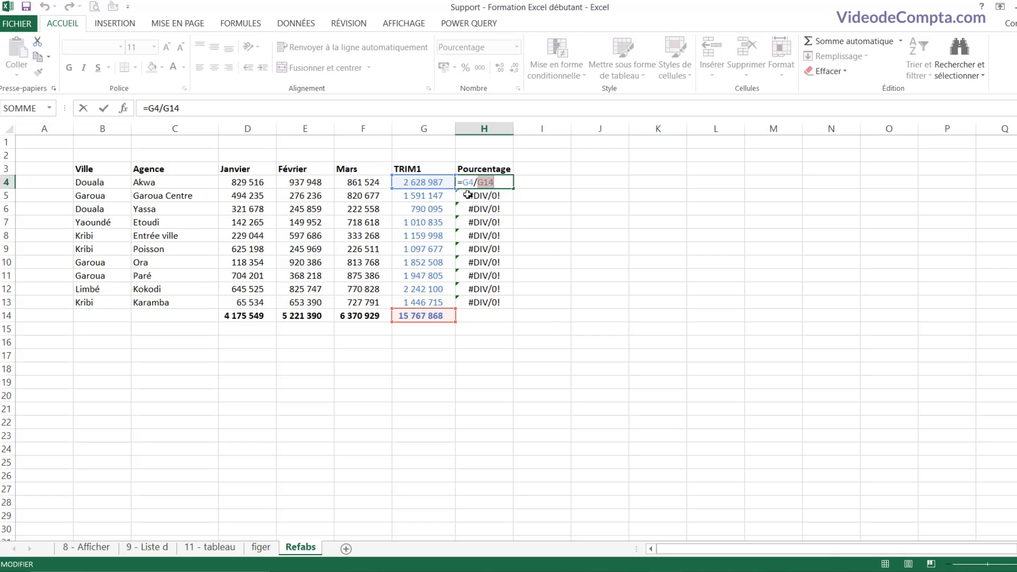
key(Return)
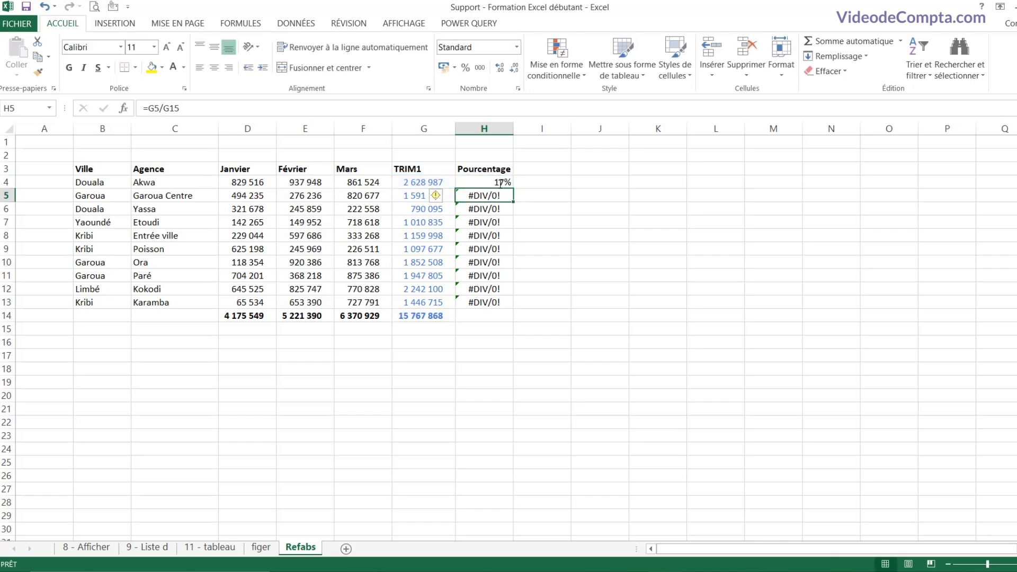
Step: Check H5's G15 divisor, then put the cursor before G14 in H4's formula
double_click(494, 195)
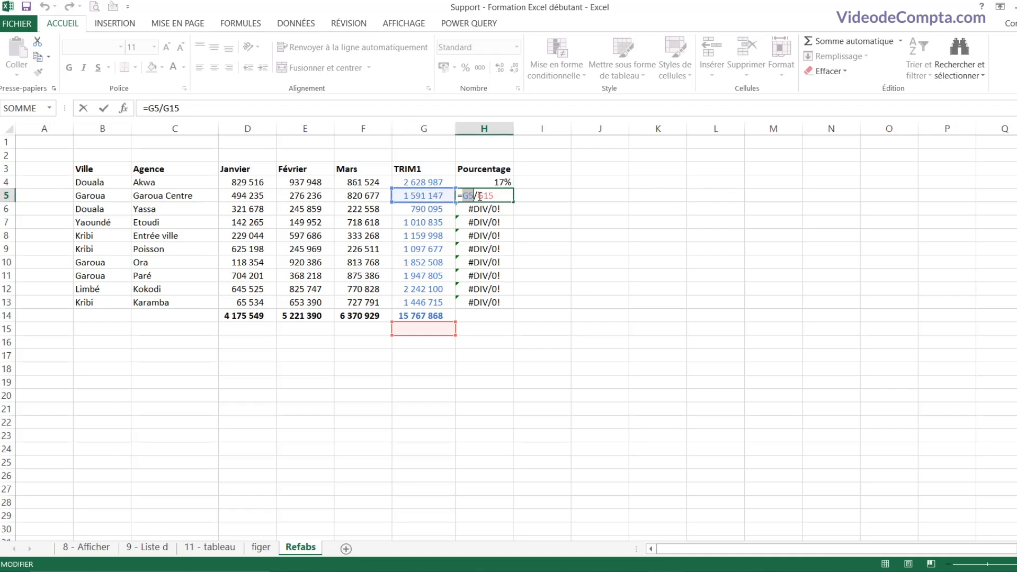
drag(480, 196, 507, 198)
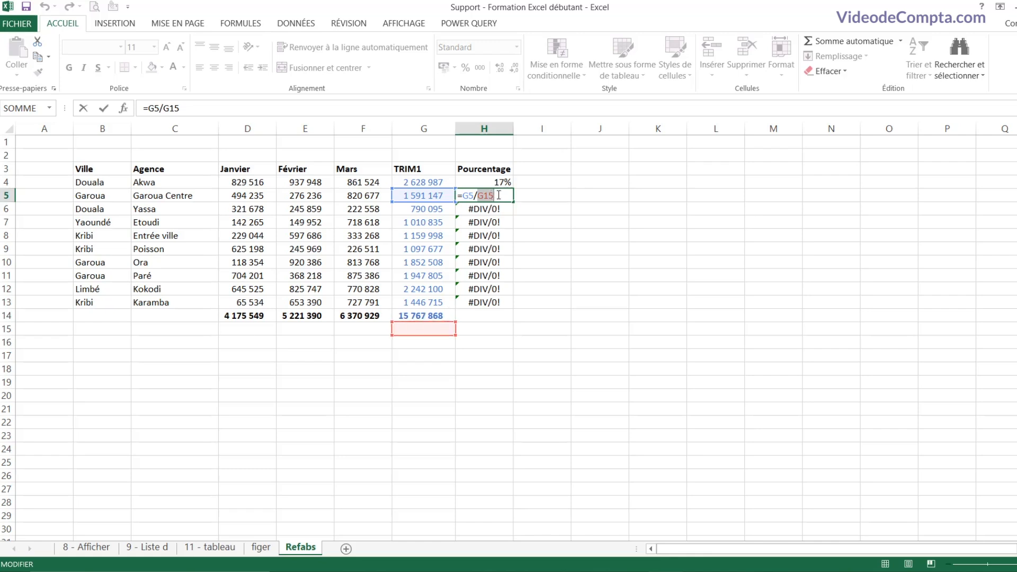
click(499, 194)
key(Escape)
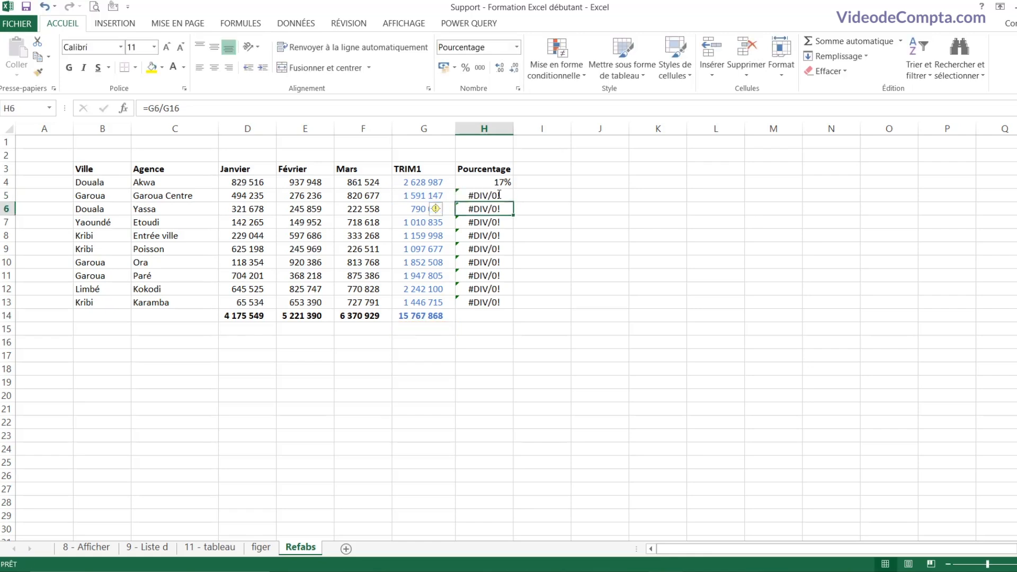
click(484, 180)
double_click(483, 180)
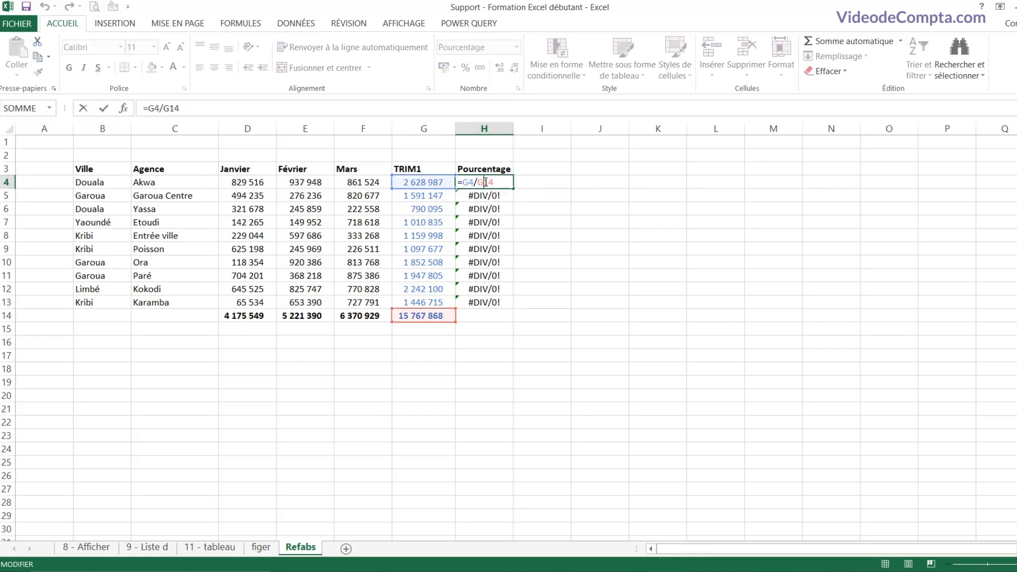
drag(477, 182, 497, 183)
click(478, 182)
Step: Change H4 to =G4/$G$14 and fill it down to H13
text($)
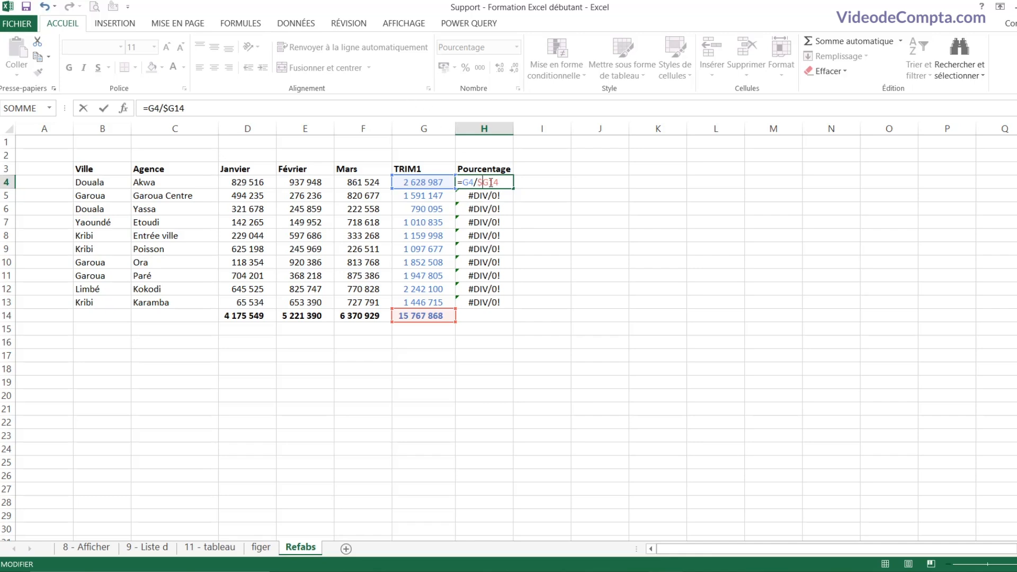
click(491, 182)
text($)
key(Return)
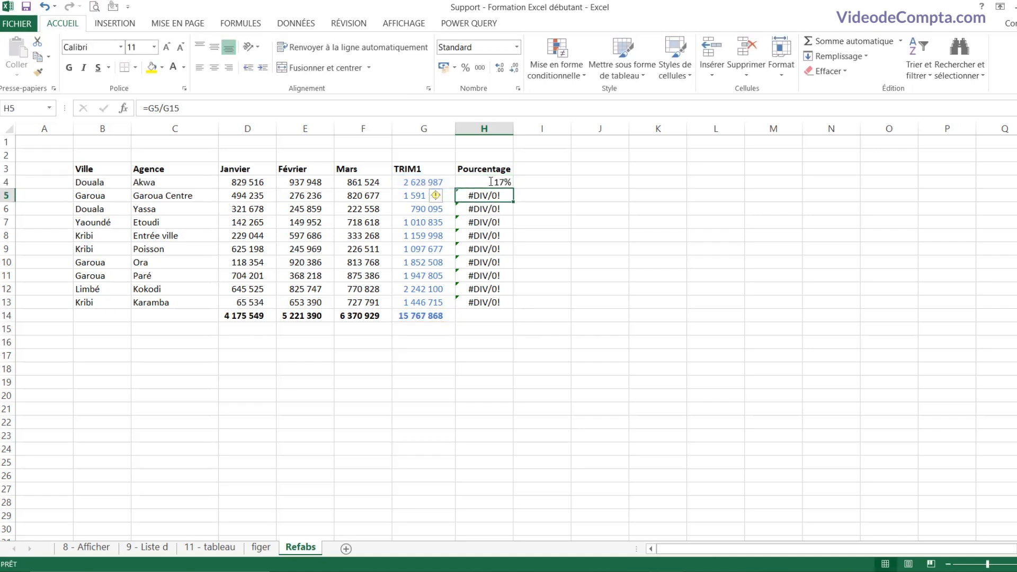
click(489, 181)
drag(514, 189, 498, 306)
Step: AutoSum the percentages into H14 (100%), then cycle H4's $G$14 reference with F4
click(484, 317)
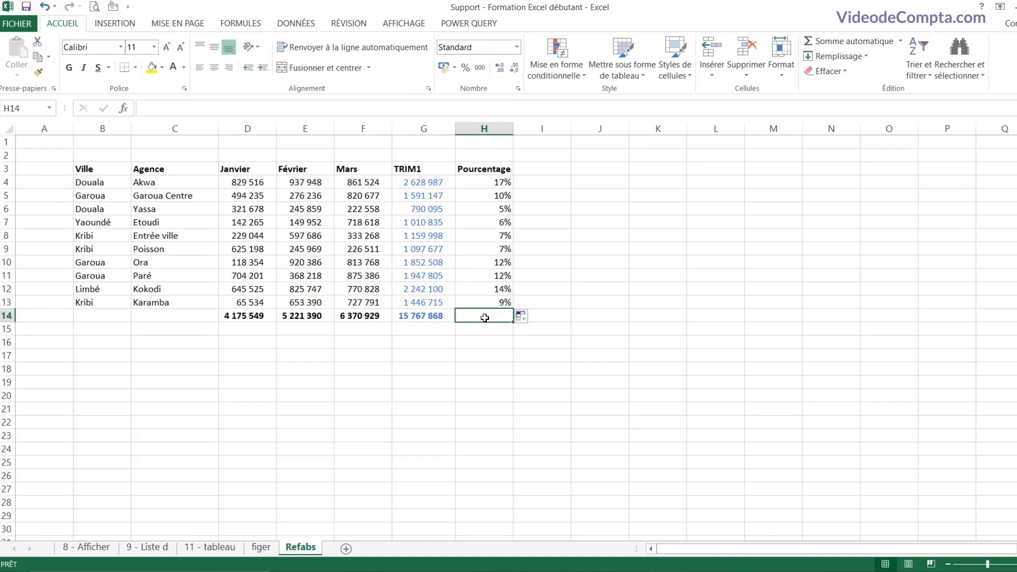
key(alt+equal)
key(alt+equal)
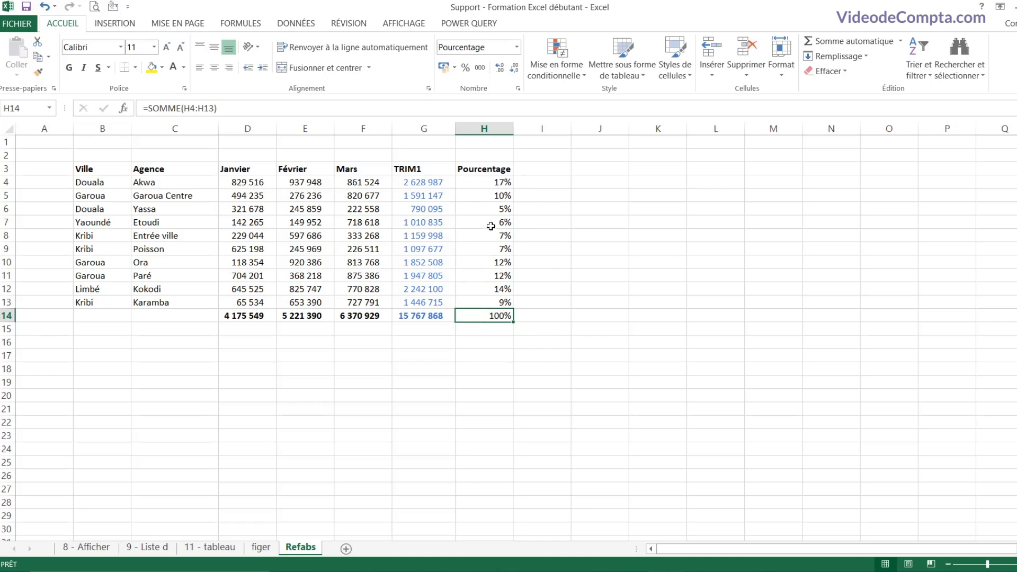
click(482, 183)
double_click(479, 182)
drag(478, 183, 508, 182)
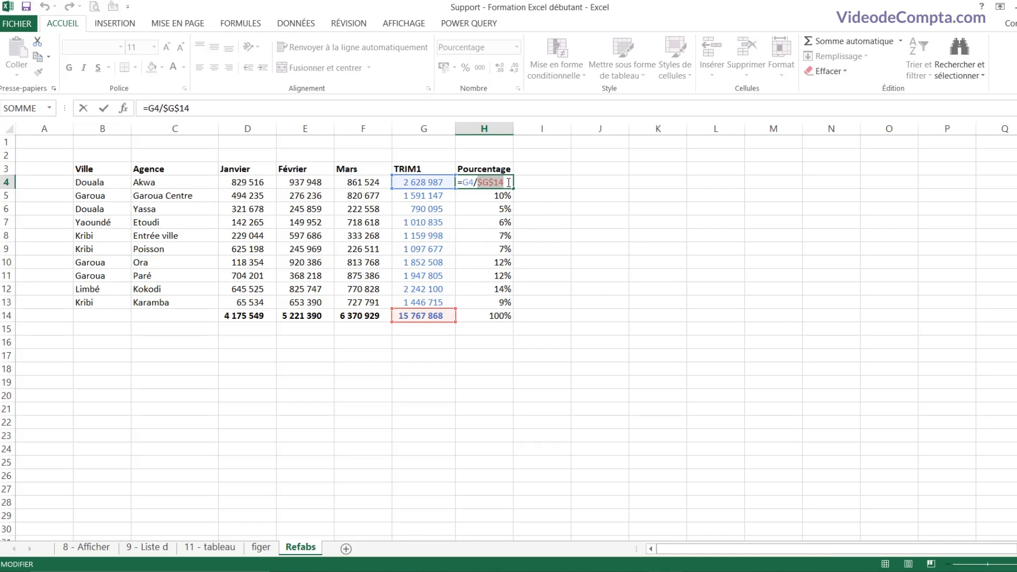
key(F4)
key(F4)
key(F4)
key(F4)
key(F4)
key(F4)
key(F4)
key(F4)
key(F4)
key(F4)
key(F4)
Step: Copy the table B3:F14 and paste it at J3
key(Return)
drag(88, 169, 357, 315)
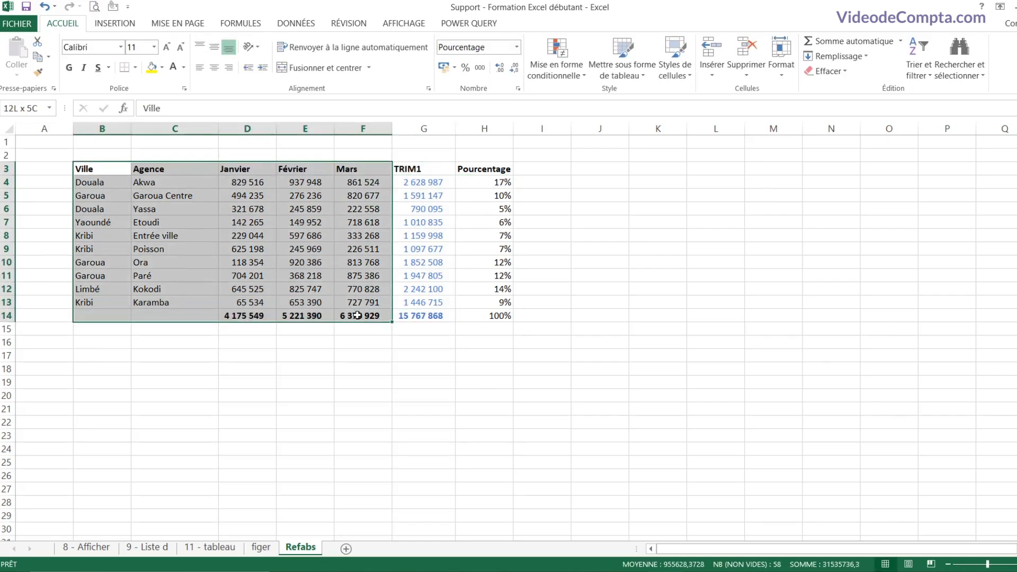
key(ctrl+c)
click(585, 170)
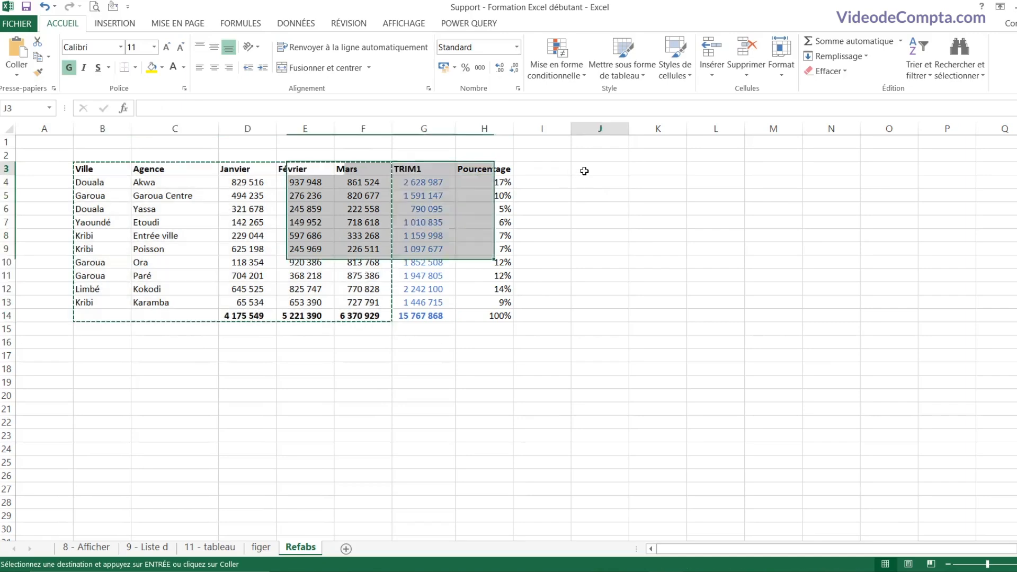
key(ctrl+v)
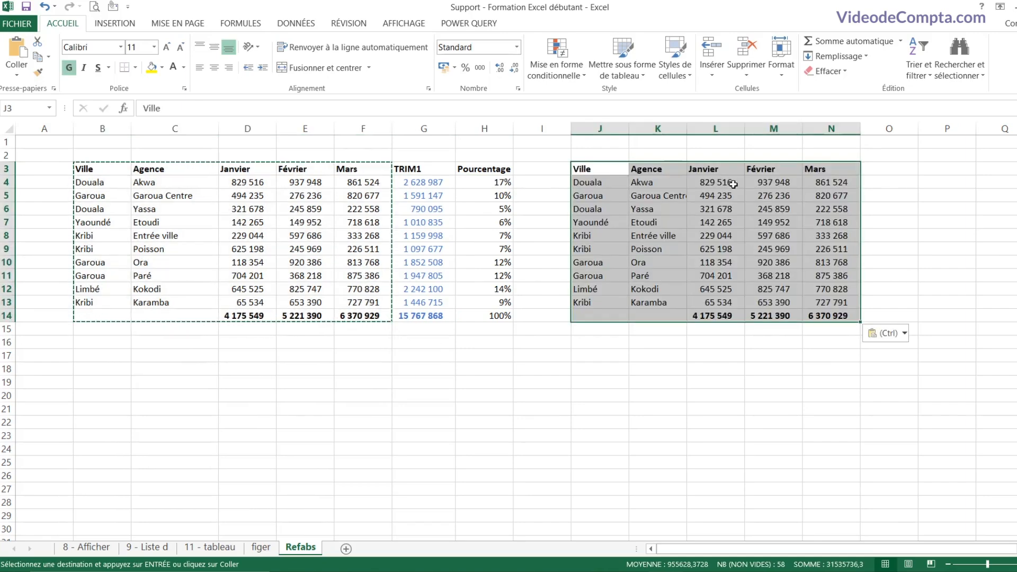
Step: Check the pasted cells, then clear the copied month figures in L4:N14
click(734, 183)
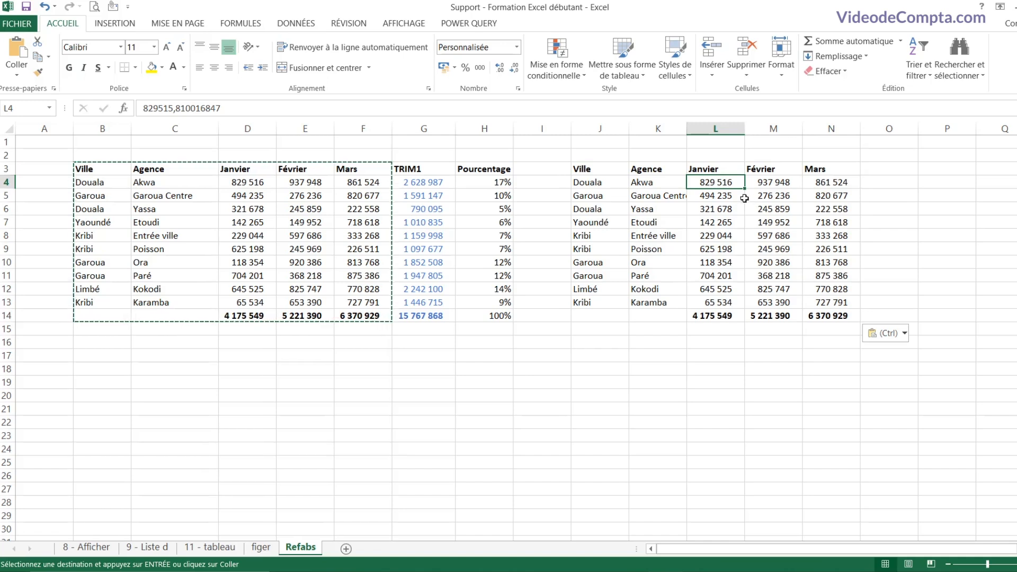
click(673, 185)
click(723, 200)
click(719, 222)
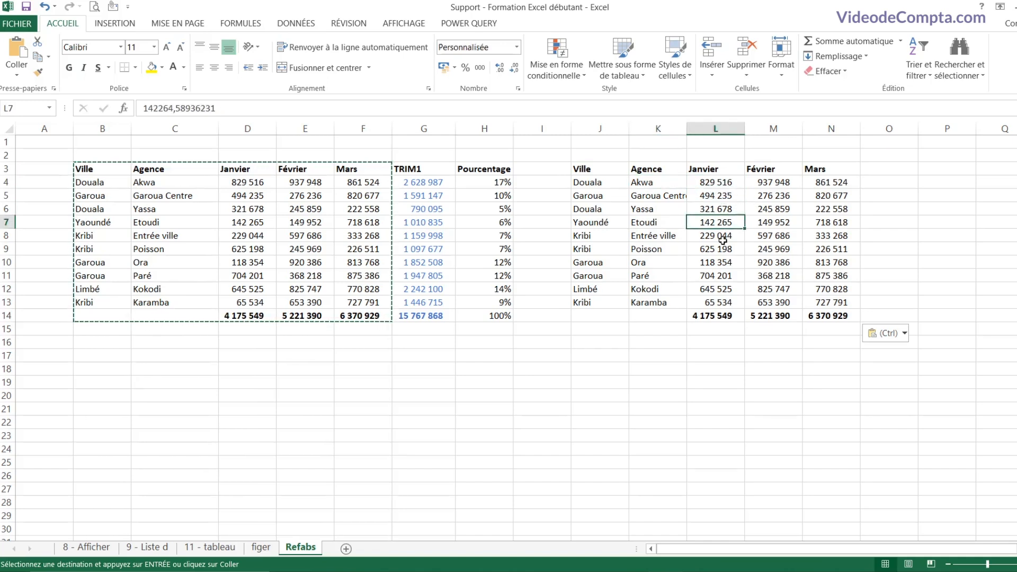
click(720, 236)
click(718, 209)
click(720, 183)
click(771, 182)
click(809, 182)
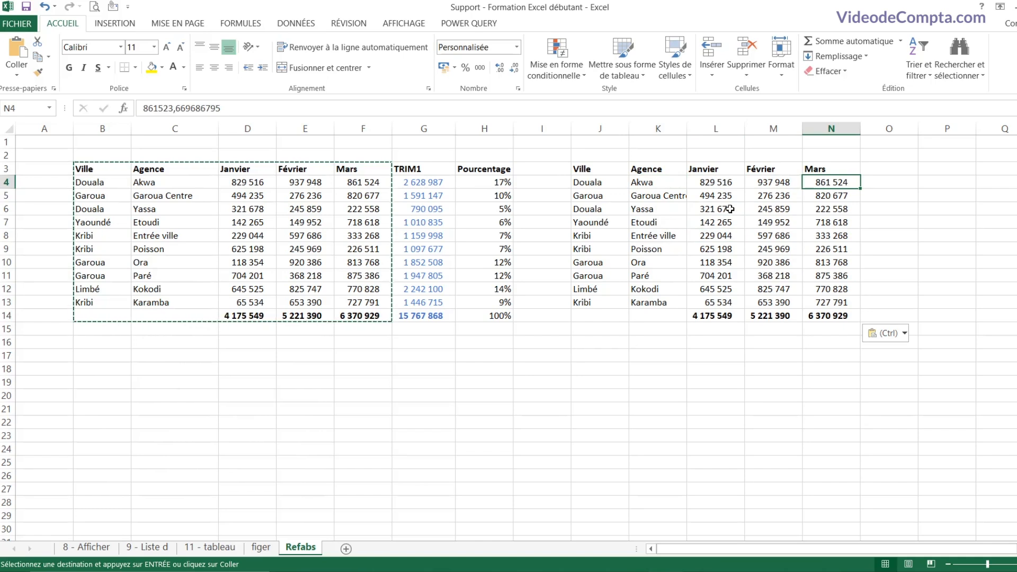
click(716, 184)
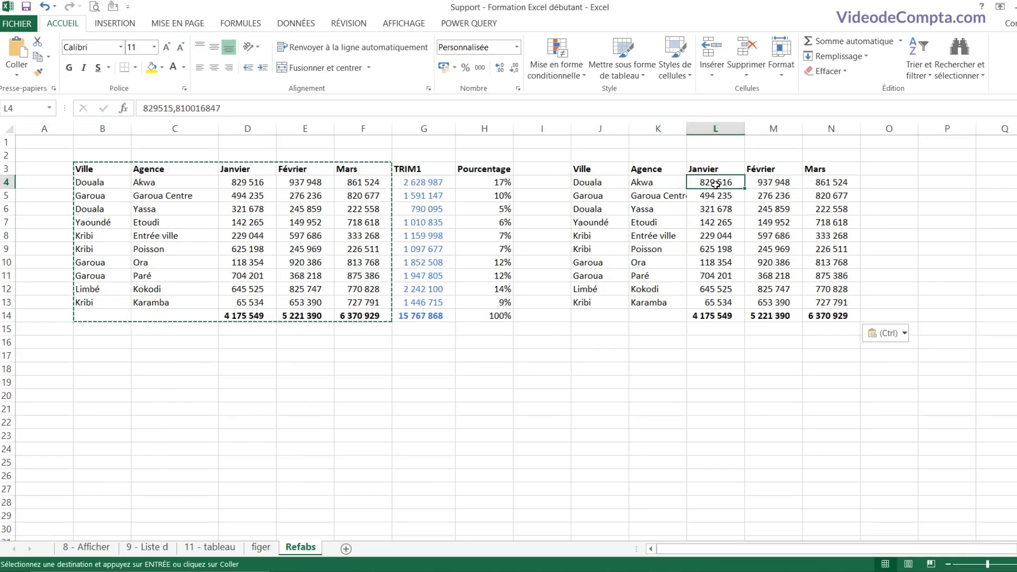
click(656, 181)
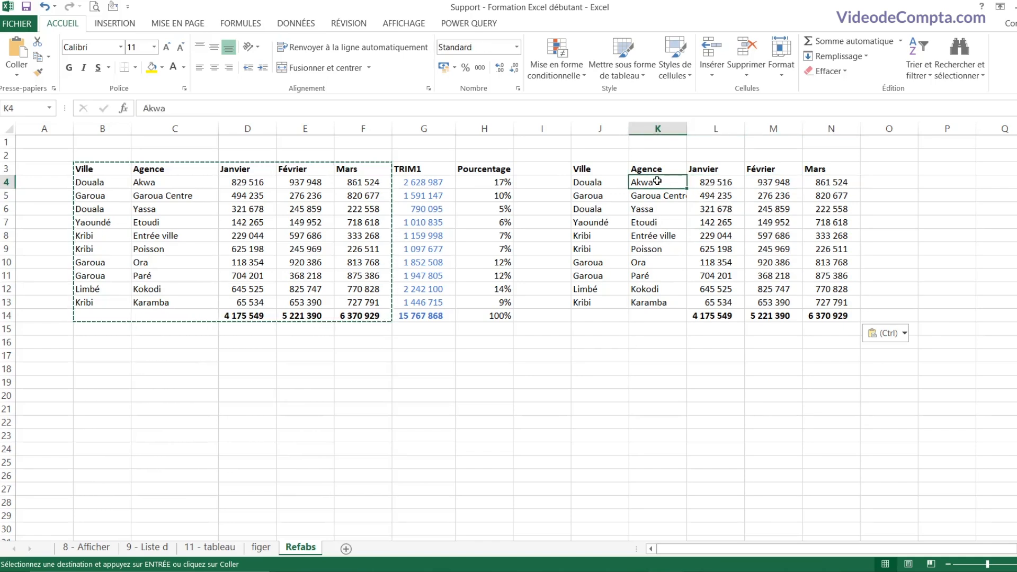
drag(717, 182, 825, 310)
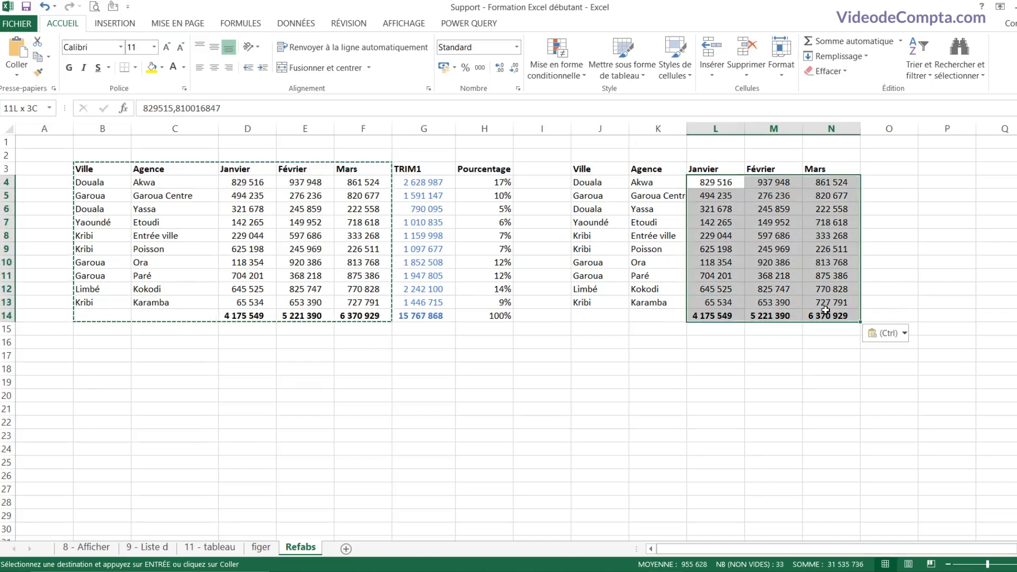
key(Delete)
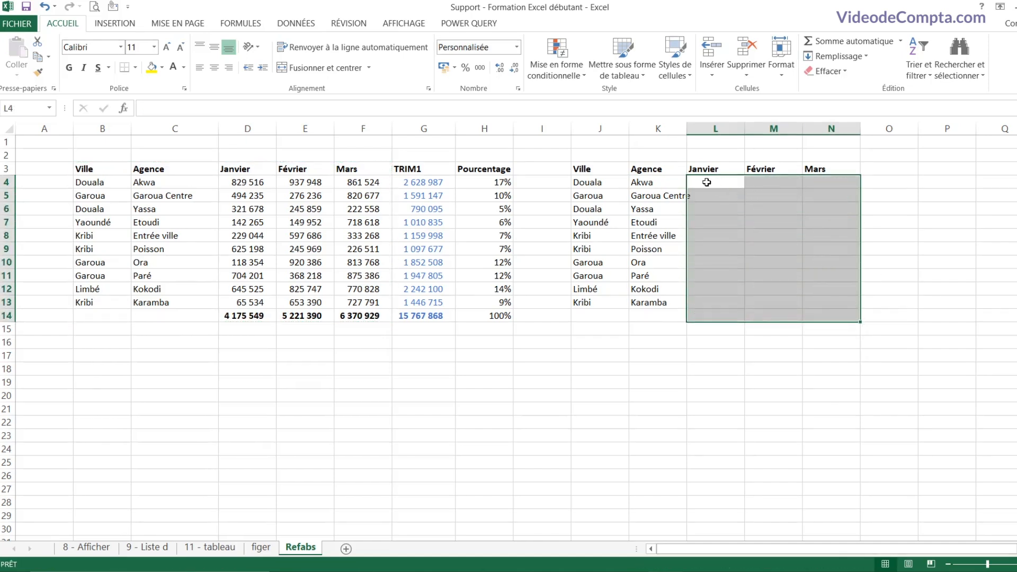
Step: Autofit column K, then enter =D4/G4 in L4 formatted as a percentage (32%)
click(707, 182)
double_click(688, 129)
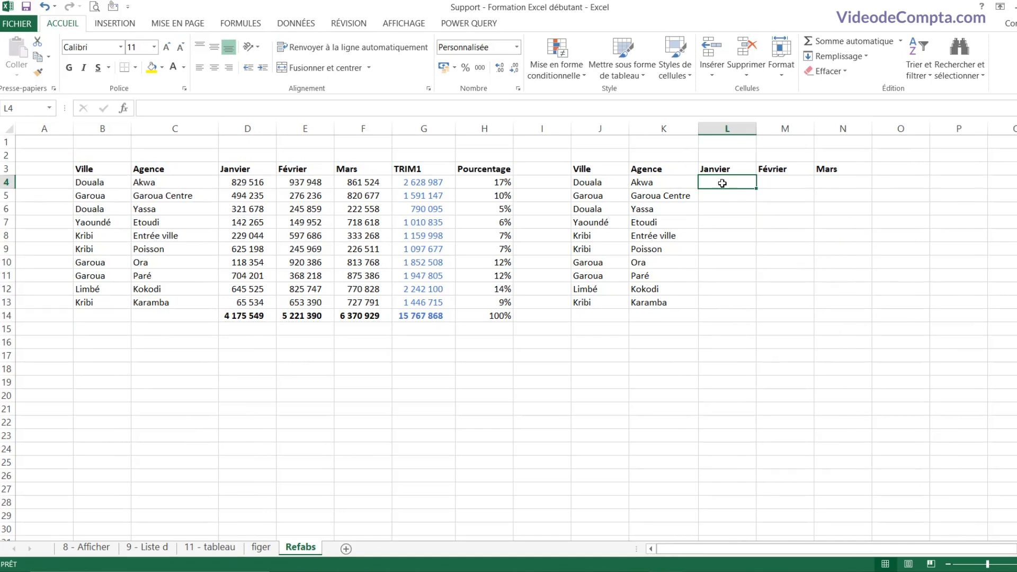
text(=)
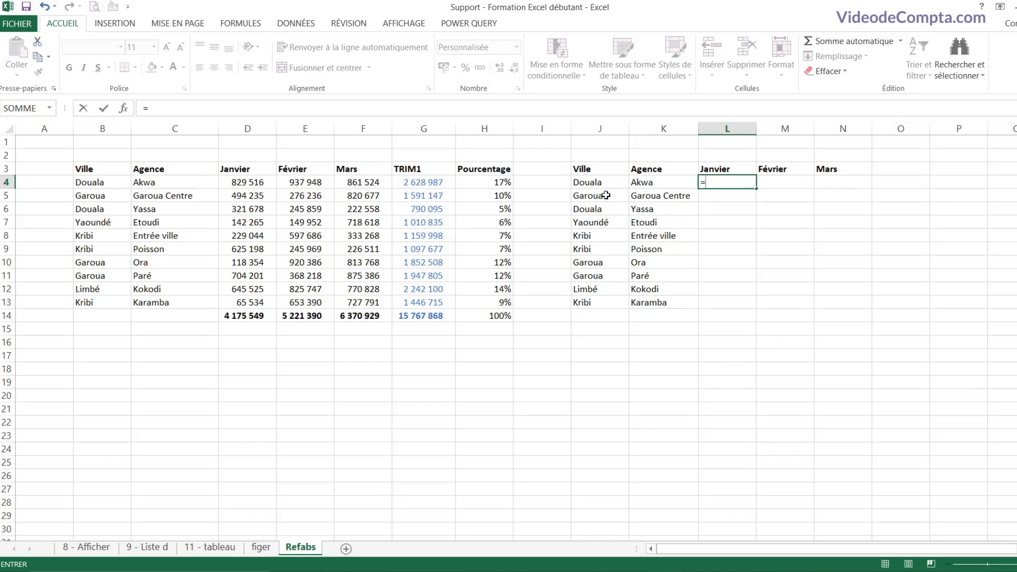
click(248, 183)
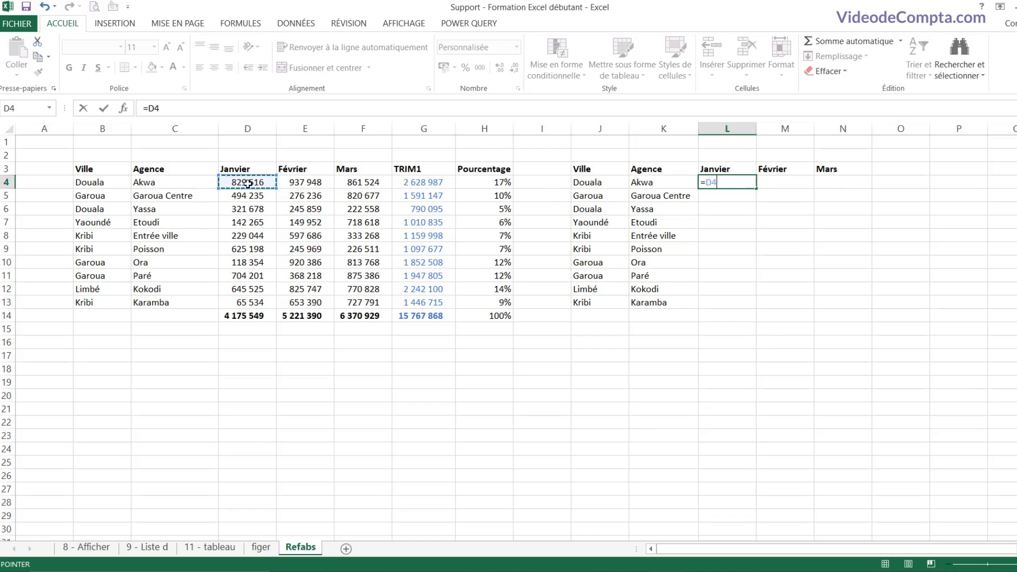
text(/)
click(432, 184)
key(Return)
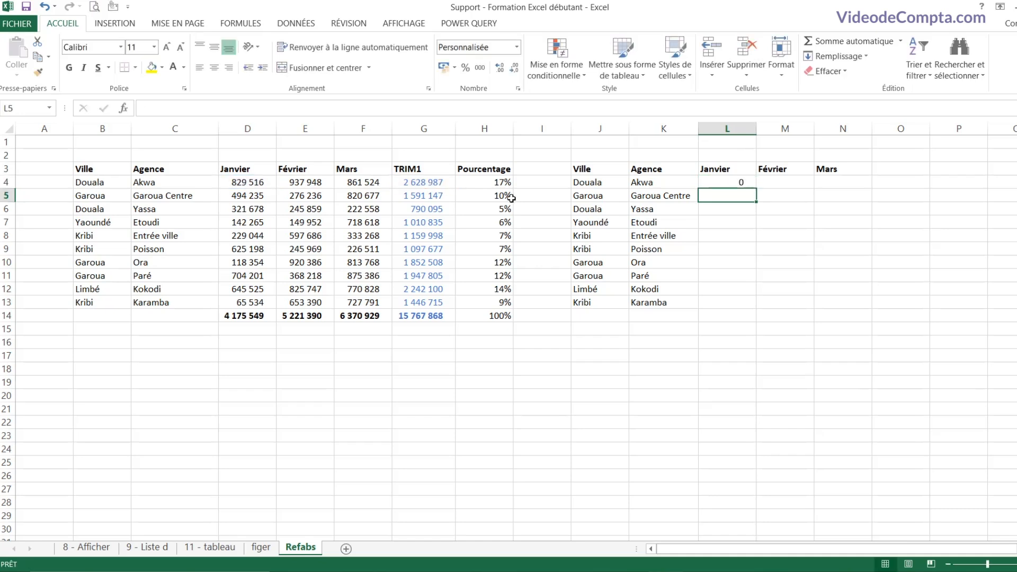
click(722, 182)
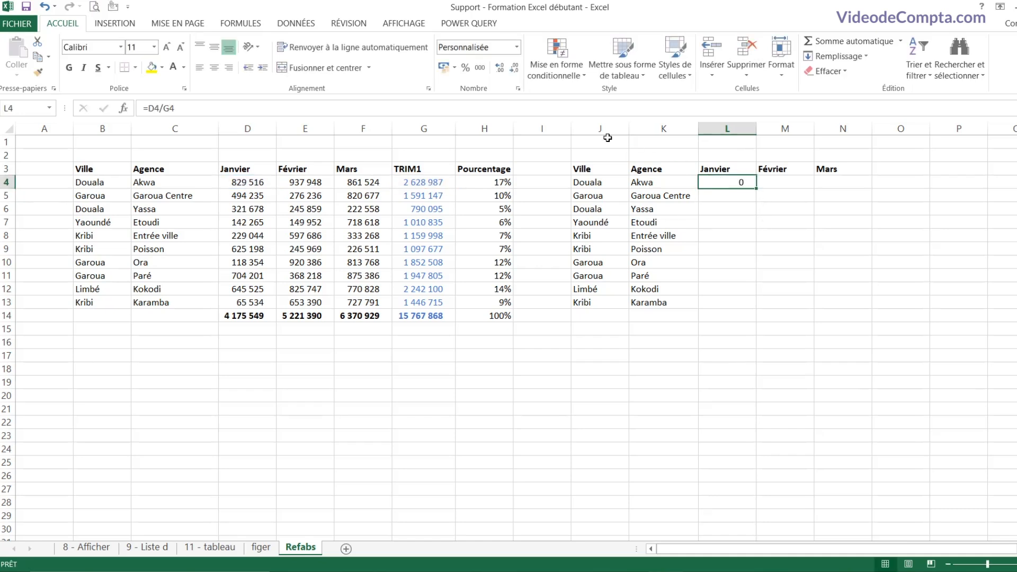
click(465, 68)
Step: Fill L4's formula across to N4 and compare the shifted references in M4 and L4
drag(756, 188, 853, 187)
click(792, 184)
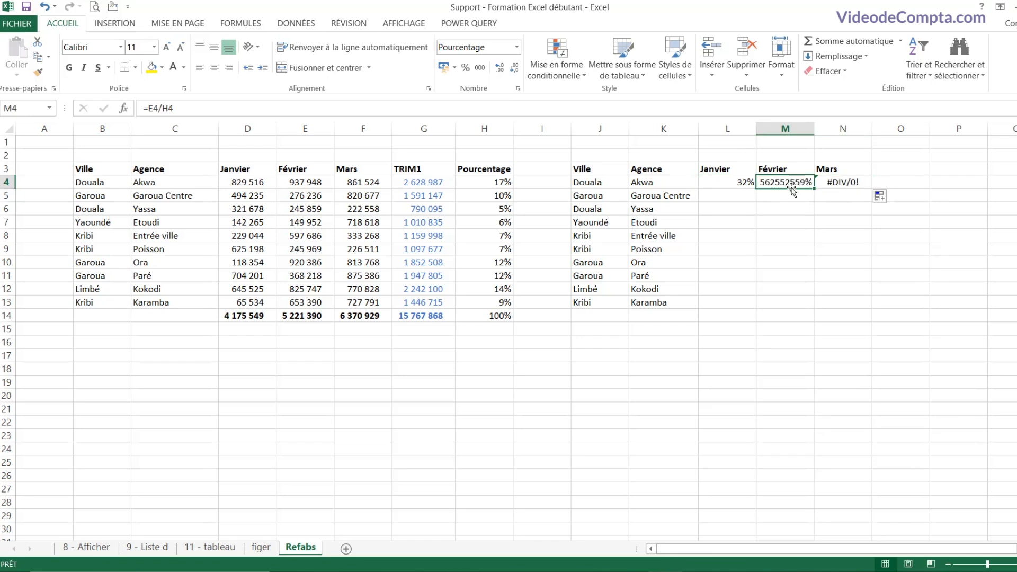
double_click(789, 184)
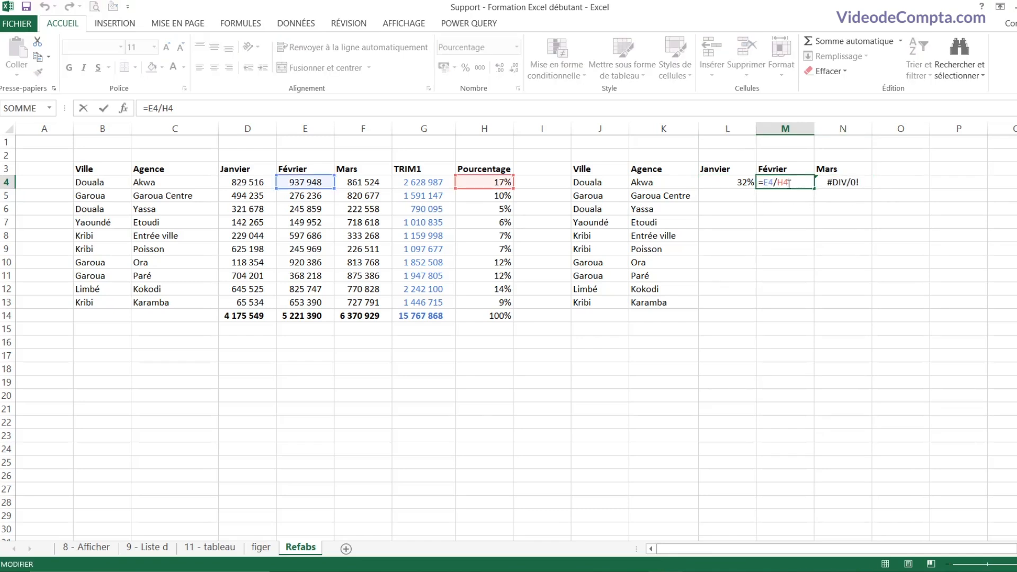
double_click(713, 183)
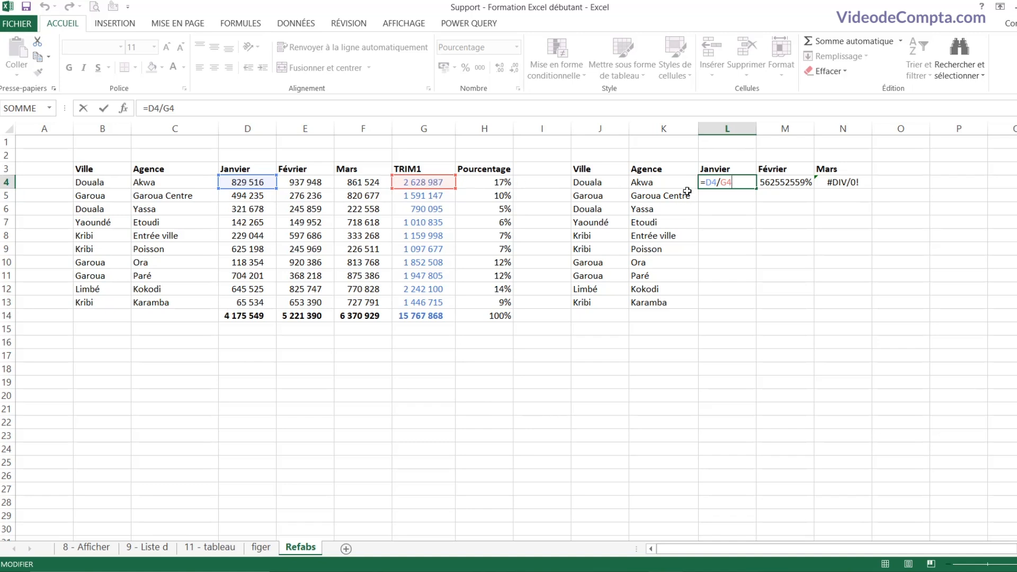
Step: Lock G4 as $G$4 in L4's formula and fill it across to N4 (32%, 36%, 33%)
click(721, 182)
drag(721, 183, 742, 181)
key(F4)
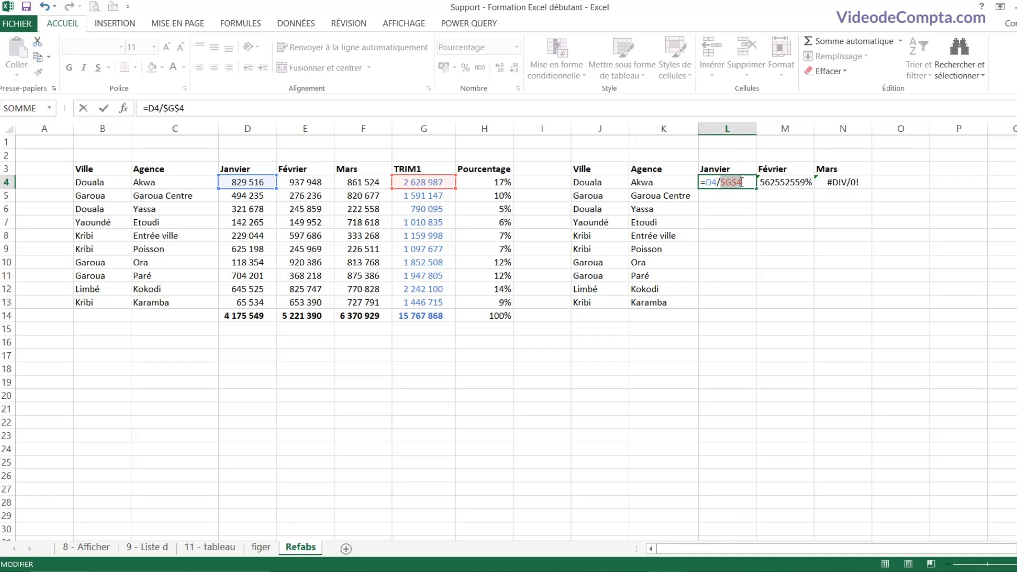
key(Return)
click(744, 185)
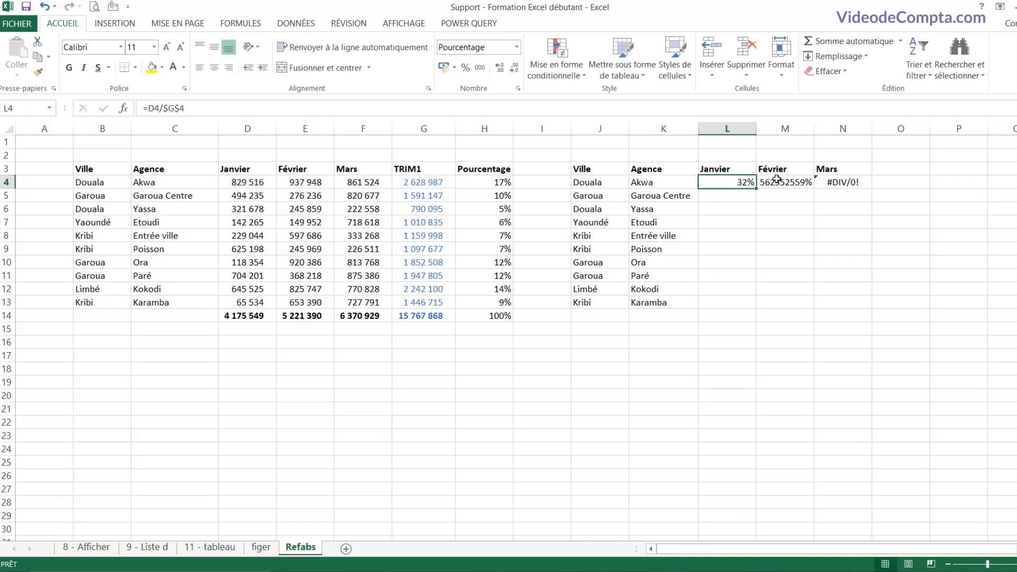
drag(755, 189, 848, 195)
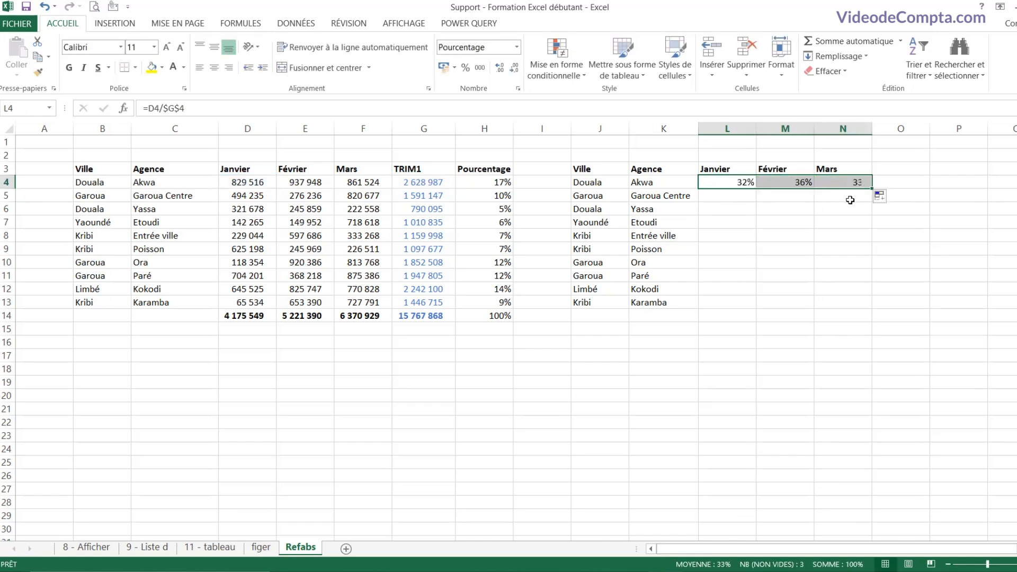
Step: Add a Total heading in O3 and an AutoSum of L4:N4 in O4, showing 100%
click(897, 171)
text(Total)
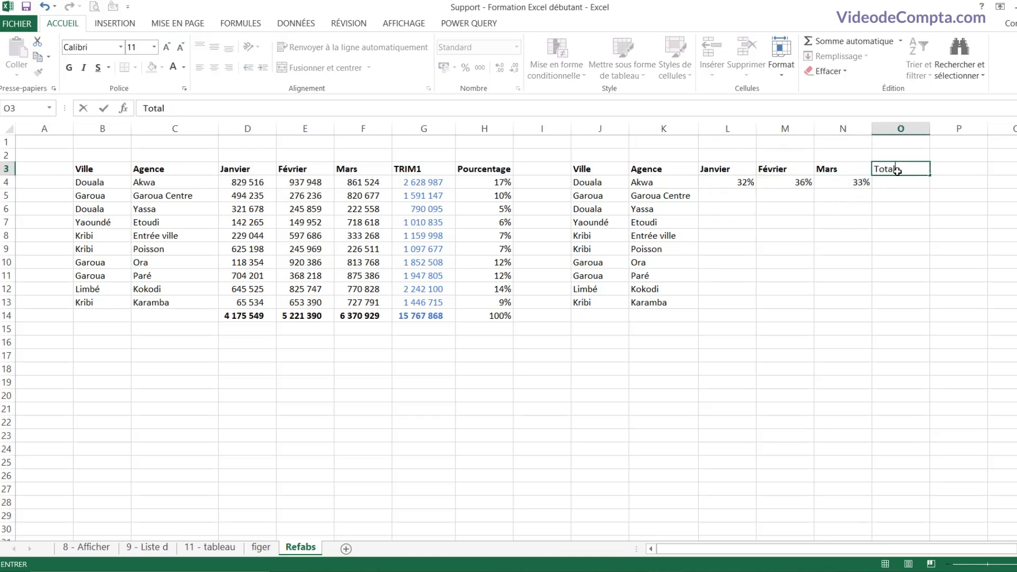
key(Return)
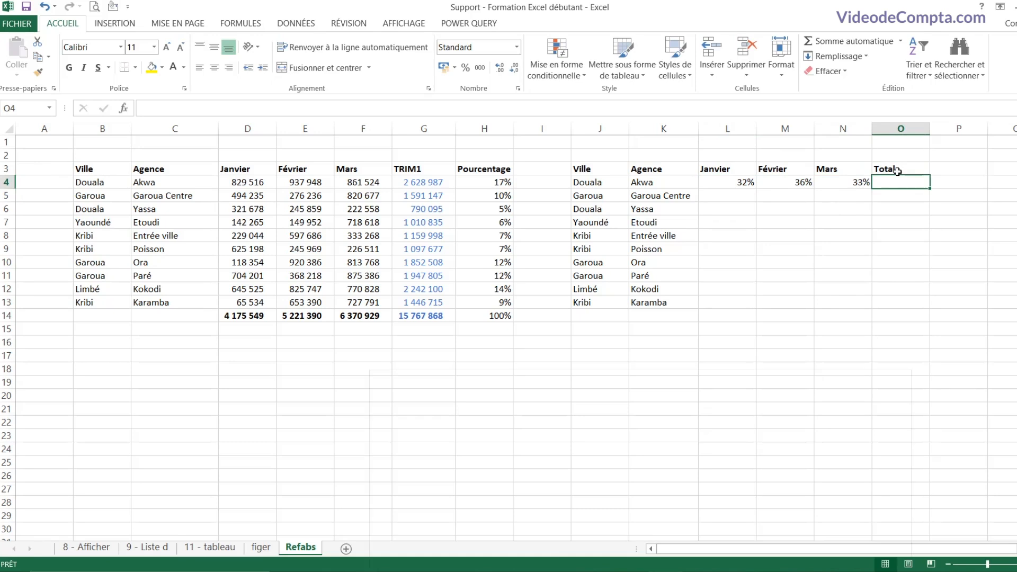
key(alt+equal)
key(Return)
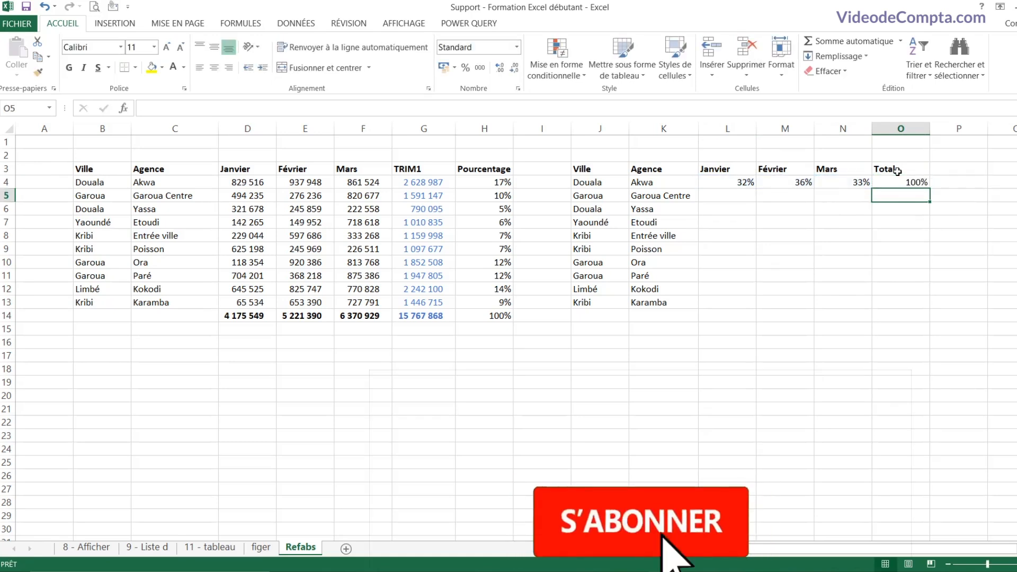
Step: Fill L4:O4 down to row 13, then inspect O5 and L5 to see the fixed $G$4 divisor
drag(749, 185, 924, 308)
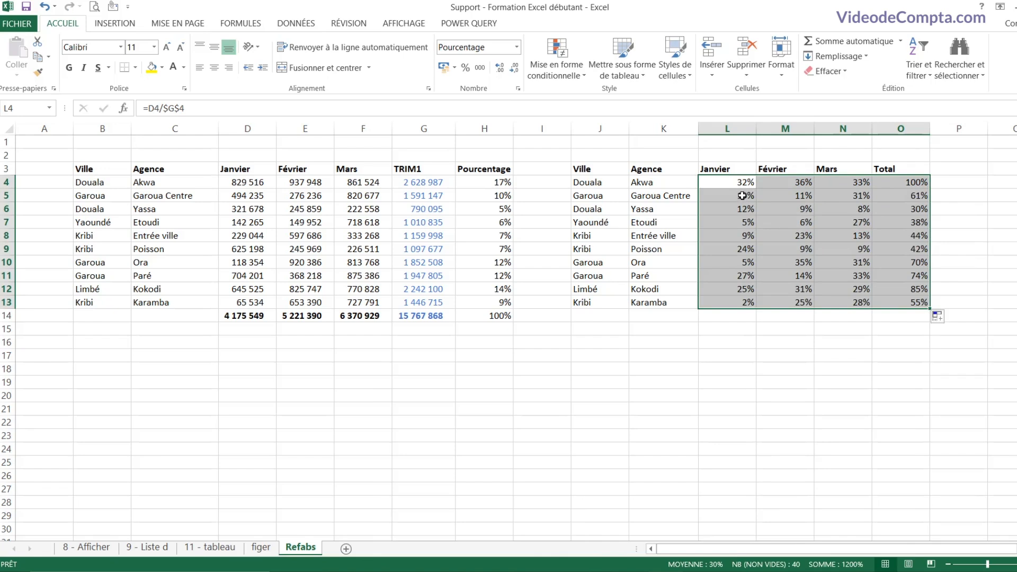
drag(736, 195, 859, 302)
double_click(916, 195)
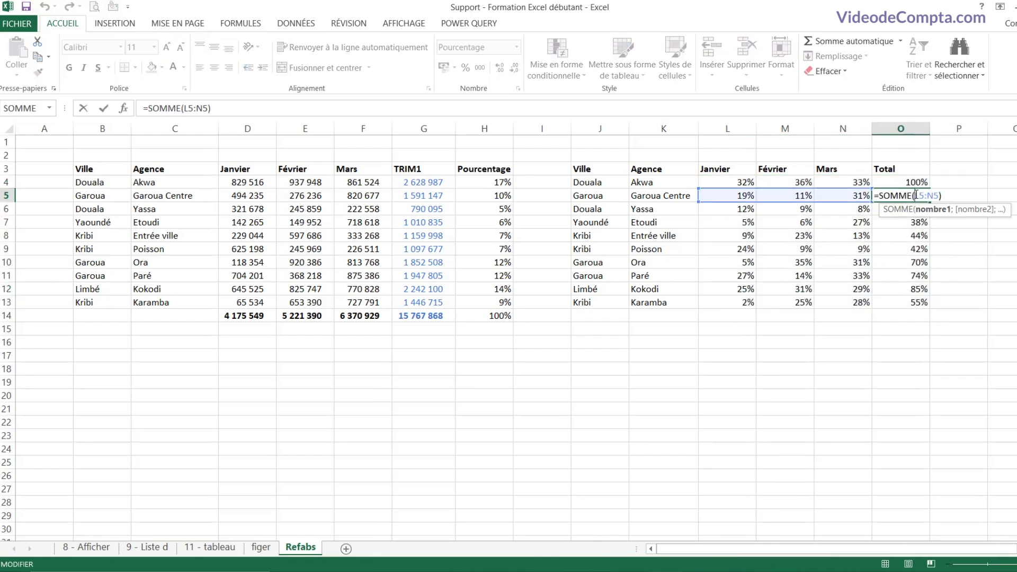
key(Escape)
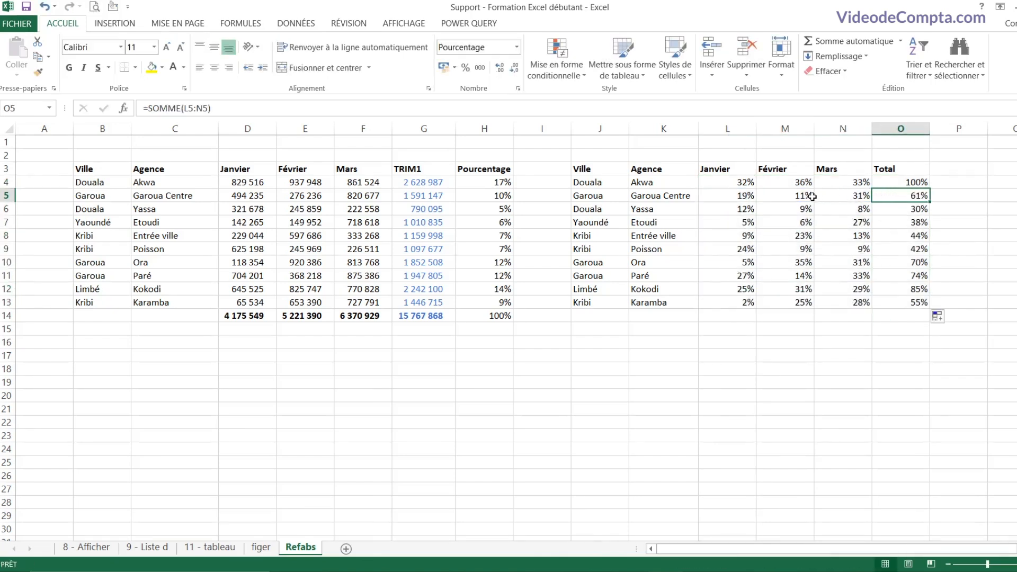
double_click(732, 195)
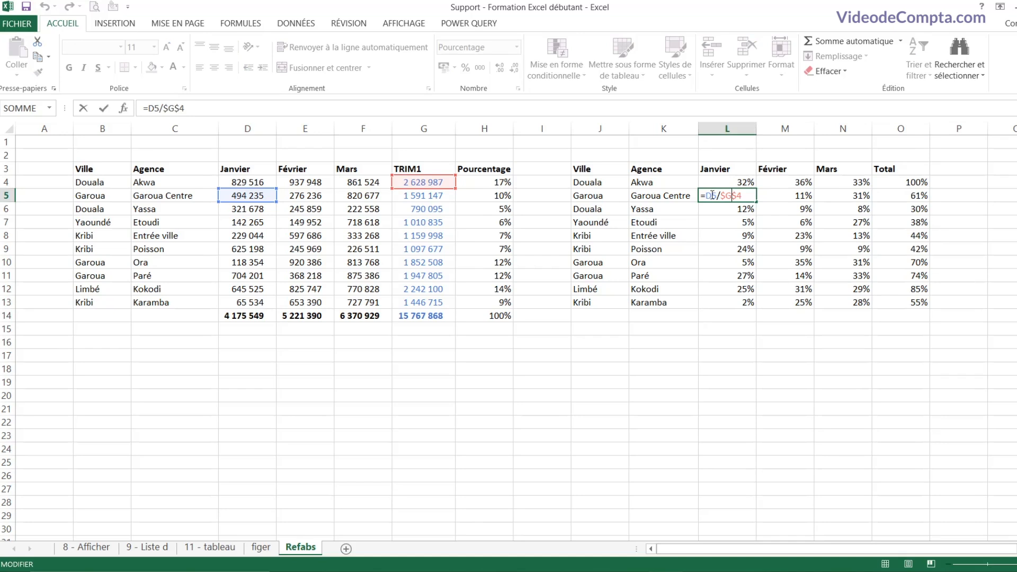
drag(705, 196, 717, 197)
drag(721, 197, 747, 199)
Step: Compare the formulas in L4, L5 and L6, which all divide by $G$4
key(Escape)
double_click(729, 185)
drag(721, 184, 738, 188)
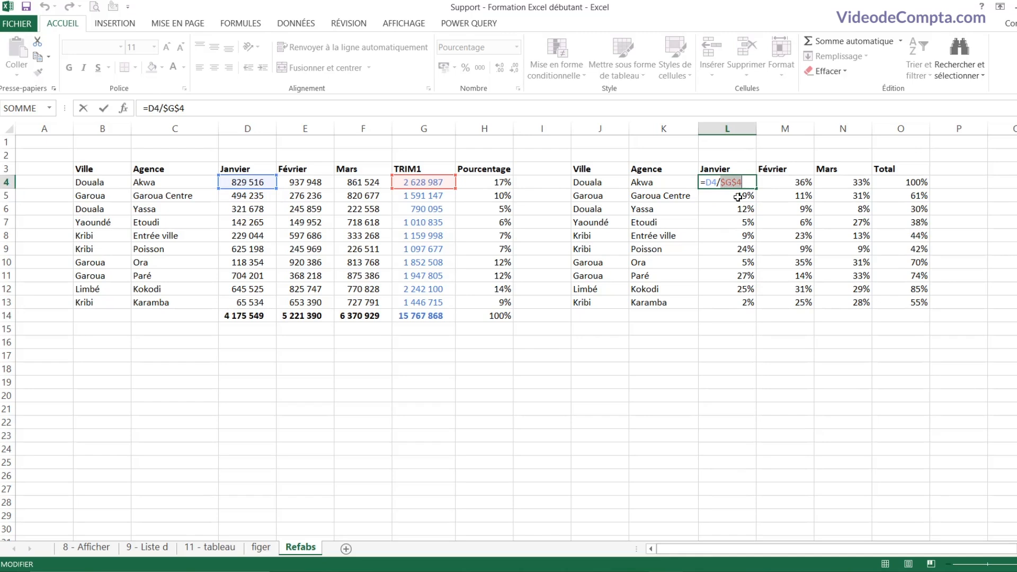
key(Return)
double_click(738, 196)
drag(721, 195, 751, 195)
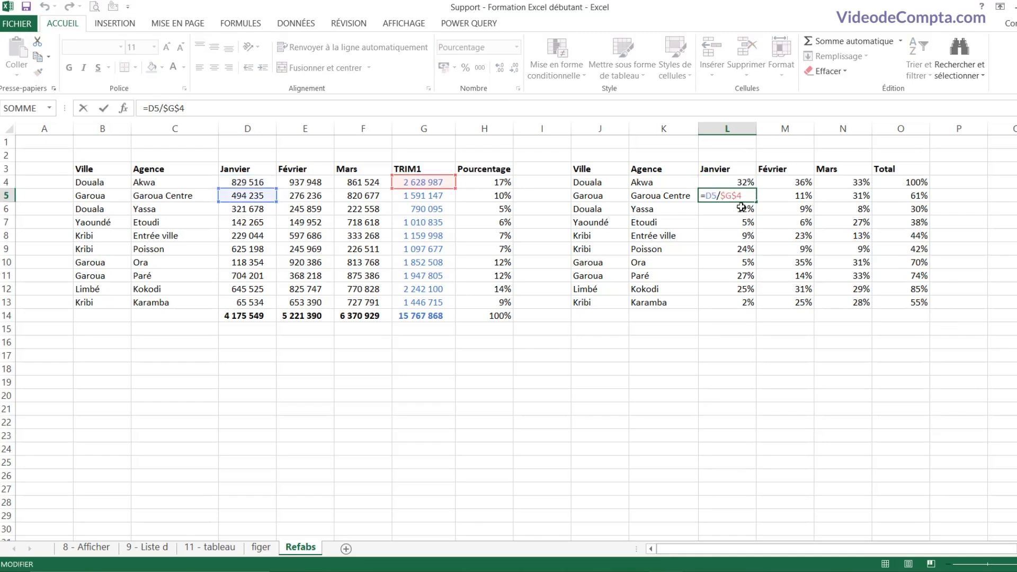
key(Escape)
double_click(738, 210)
key(Escape)
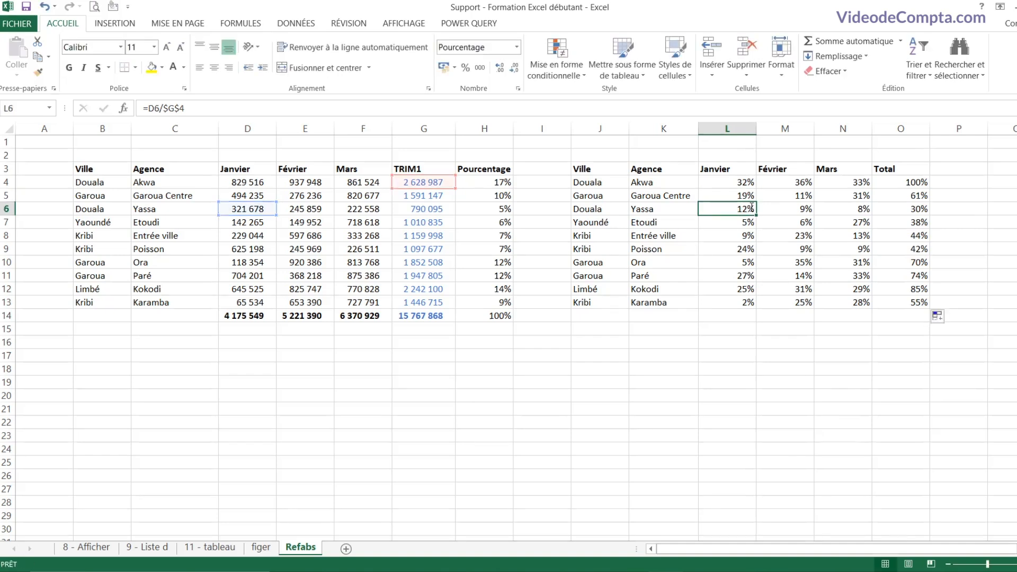
Step: Inspect M5's formula, which also divides by the fixed $G$4
click(778, 194)
click(747, 194)
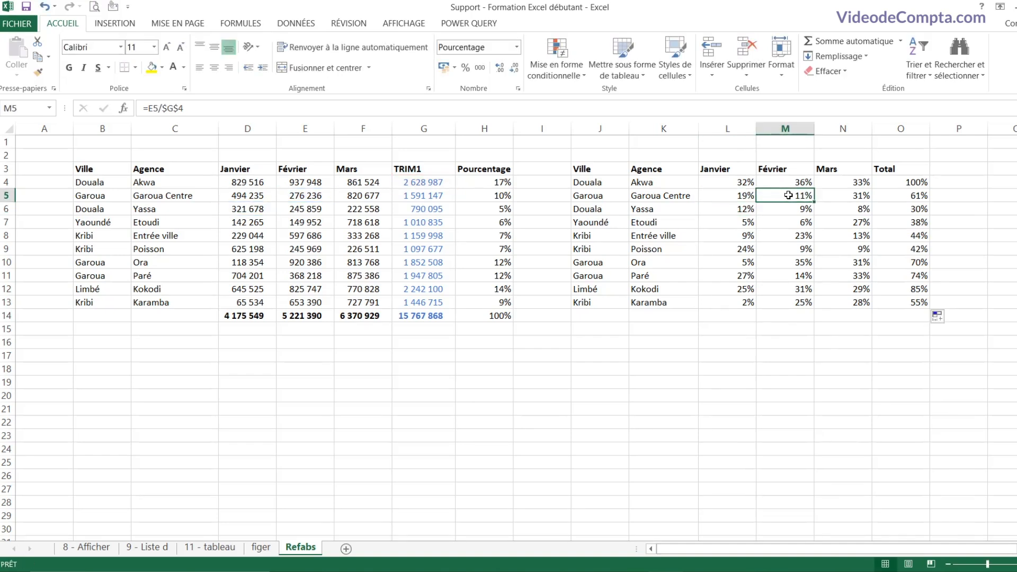
double_click(785, 195)
double_click(800, 196)
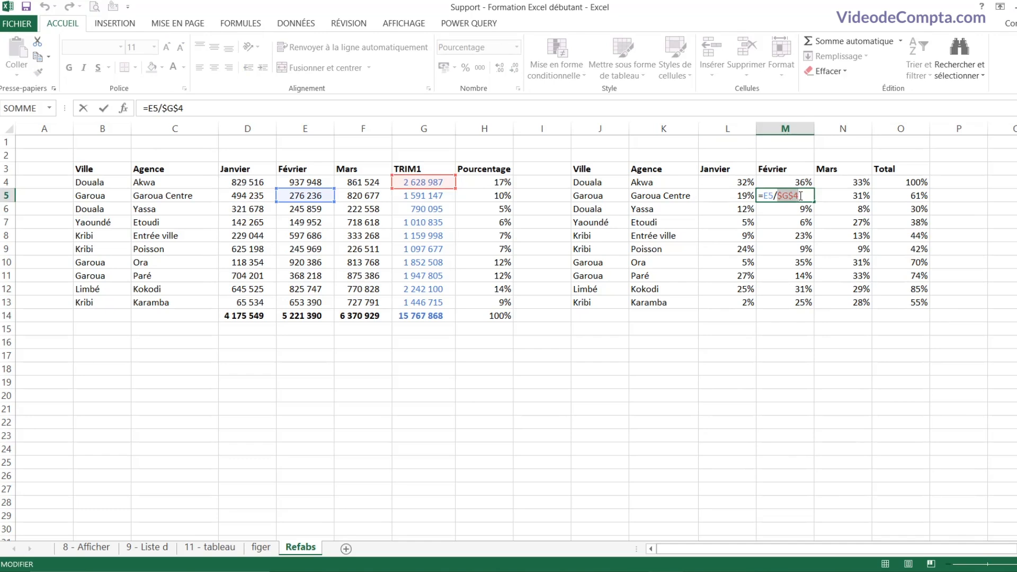
key(Escape)
Step: Change L4's divisor to the mixed reference $G4 using F4
click(739, 181)
double_click(739, 182)
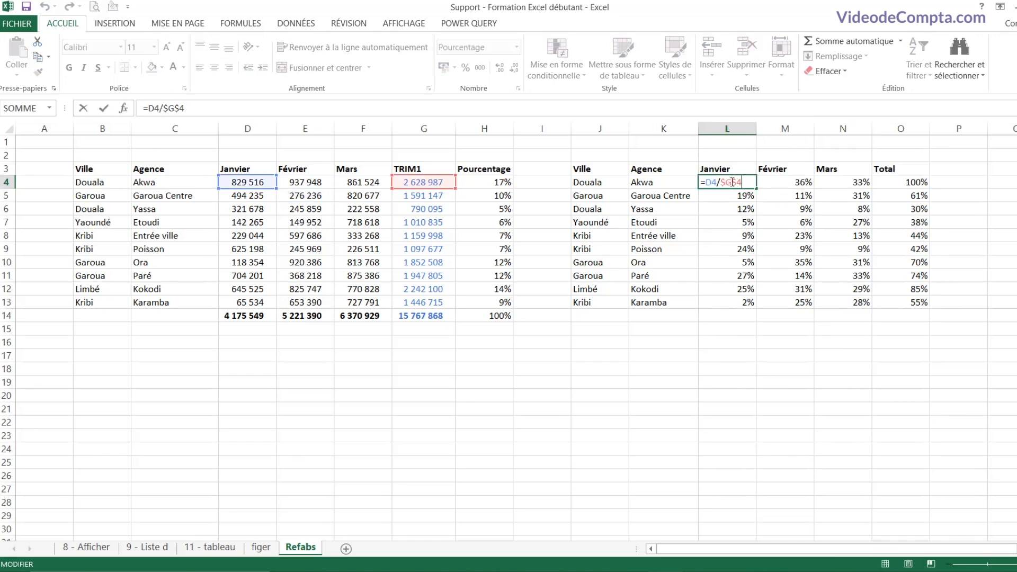
double_click(749, 182)
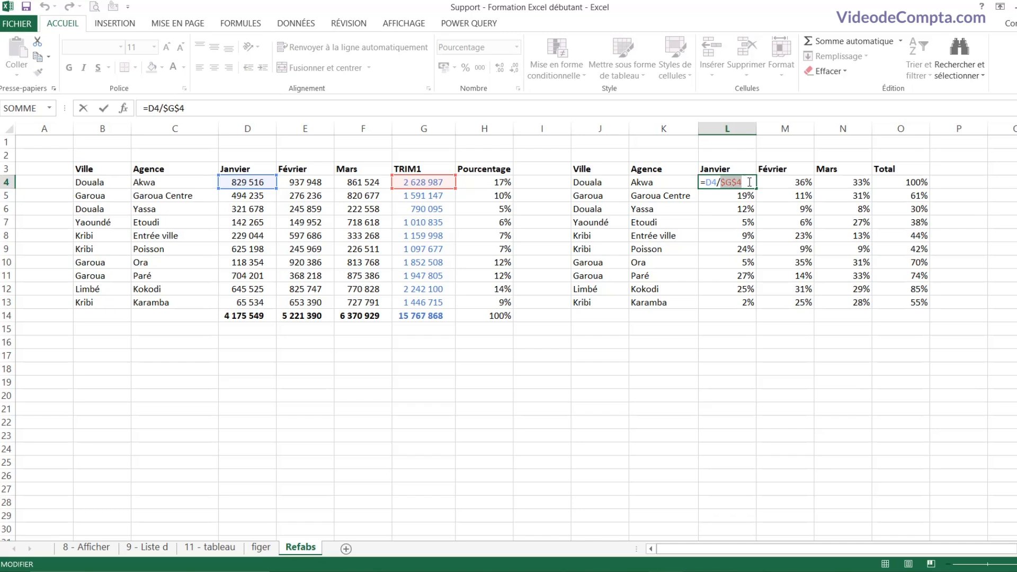
key(F4)
key(F4)
Step: Commit =D4/$G4 and fill it through N13 so every agency's Total reads 100%
key(Return)
click(744, 182)
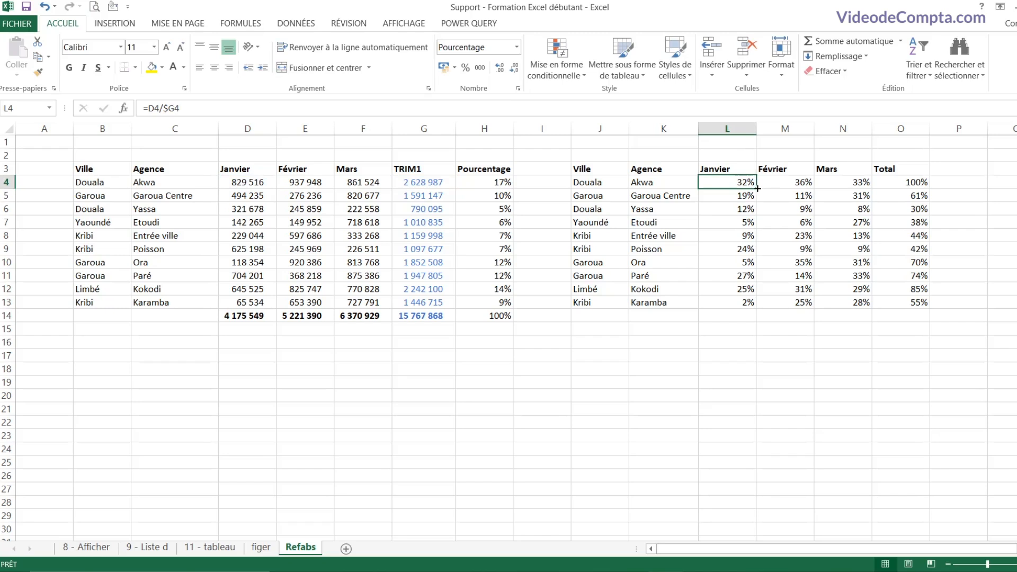
drag(757, 188, 869, 307)
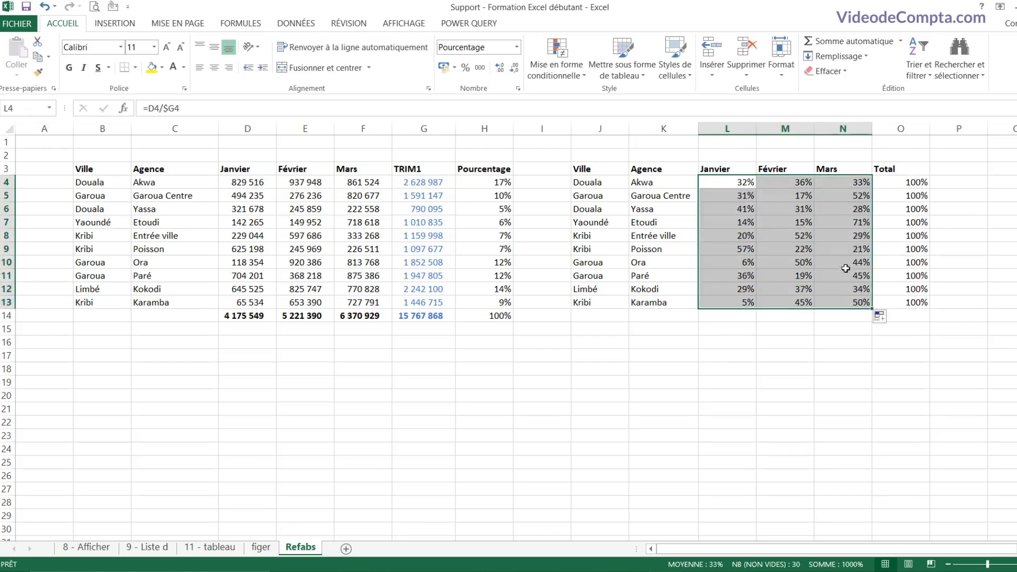
drag(909, 180, 909, 299)
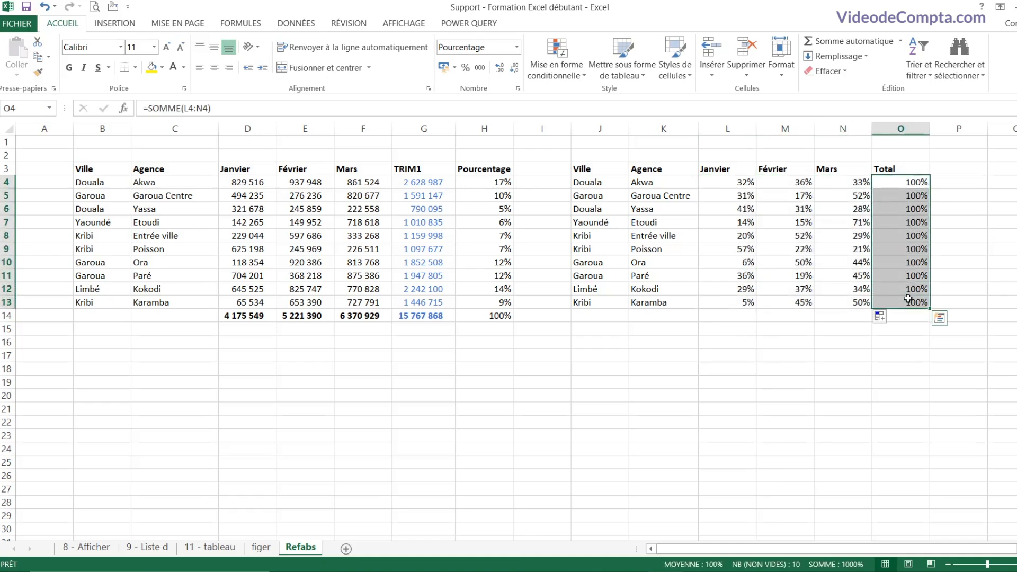
click(914, 198)
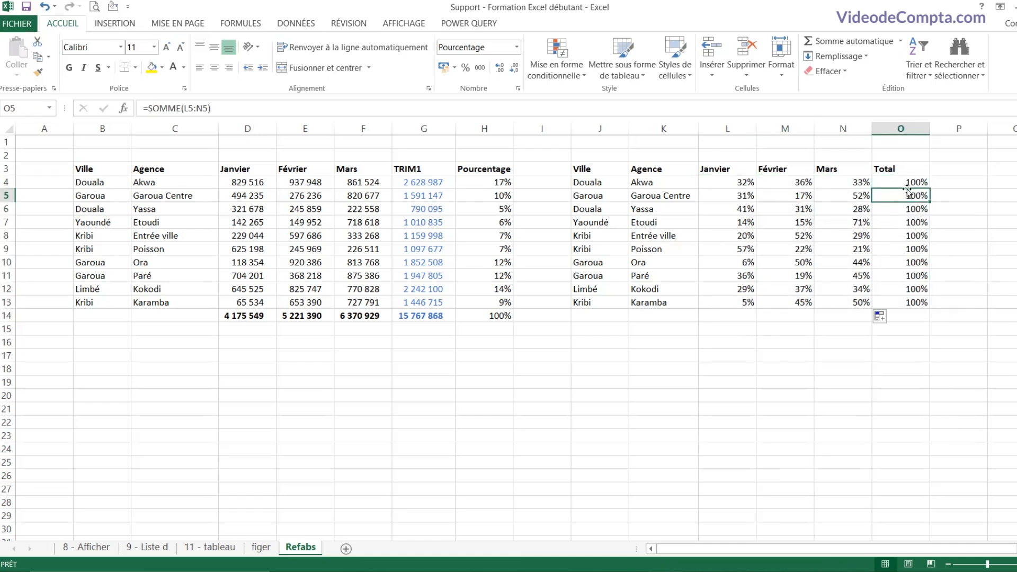
click(848, 237)
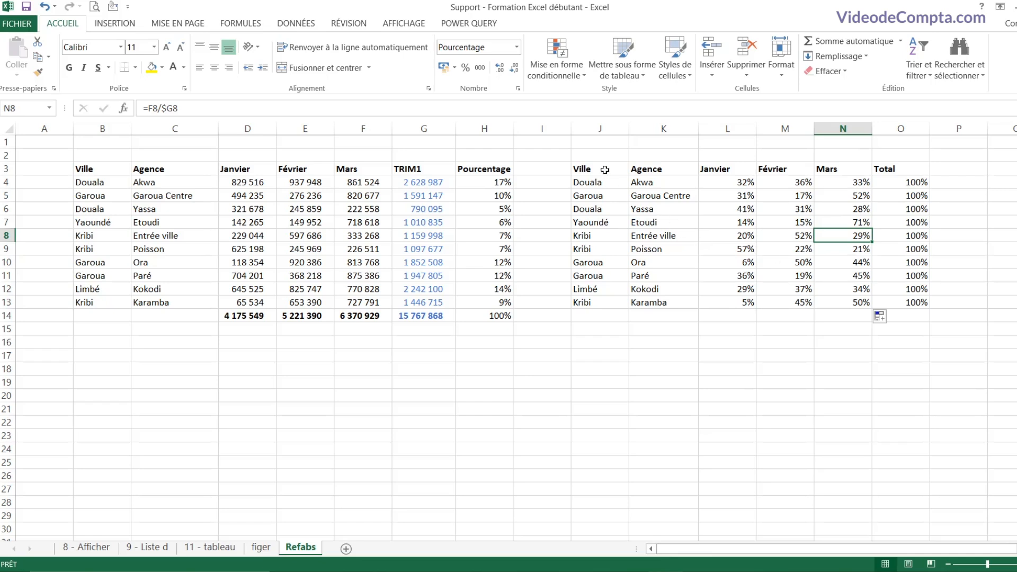
drag(595, 170, 901, 303)
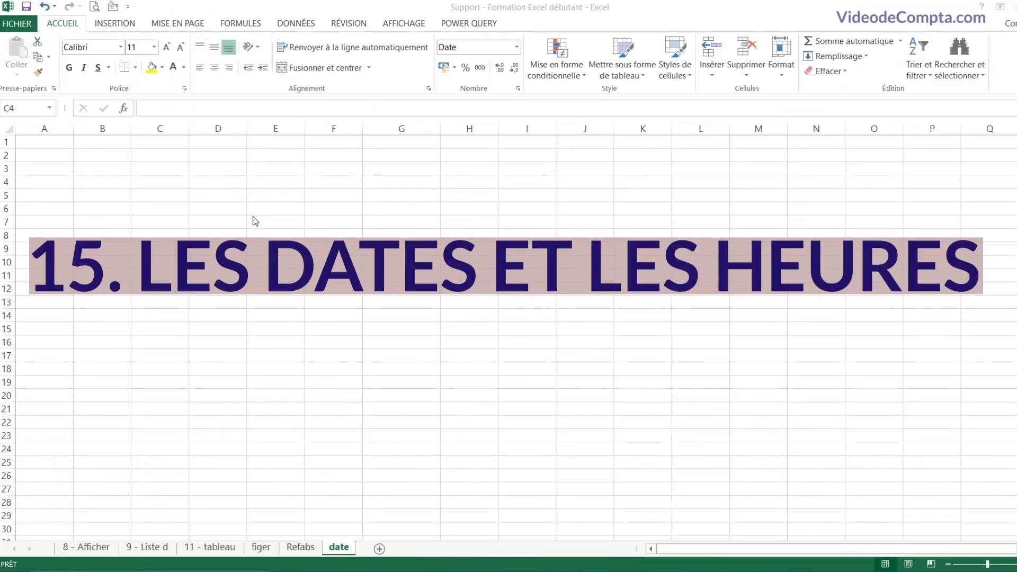
Step: Enter 17/05/2021 in C4 and set it to Standard format, revealing 44333
click(183, 183)
click(155, 167)
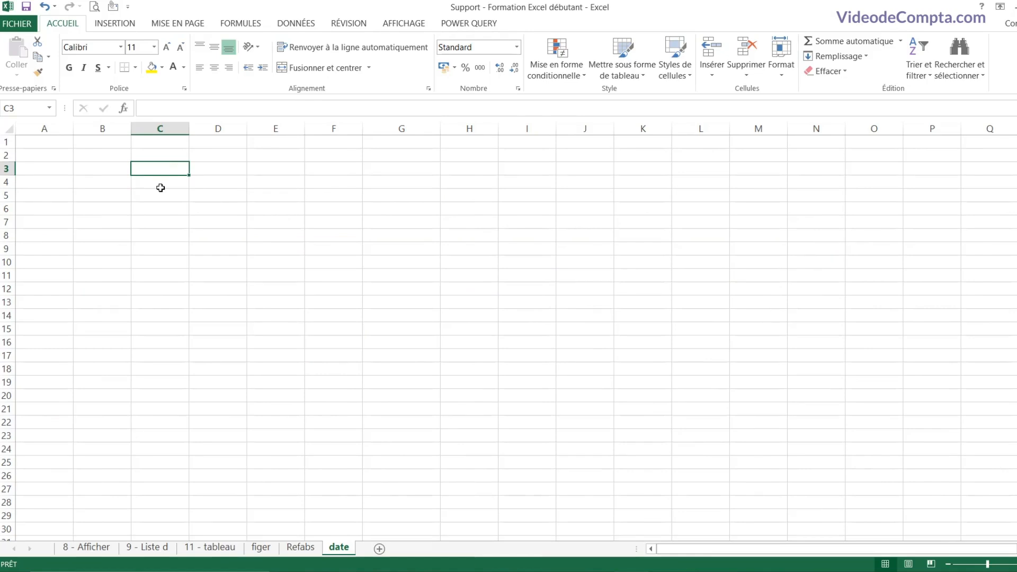
click(160, 185)
click(168, 209)
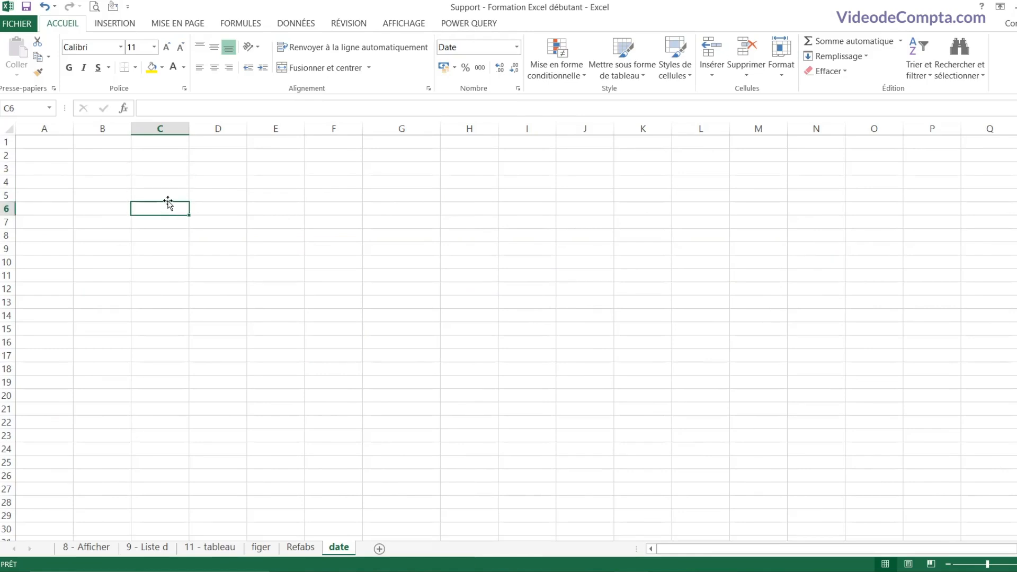
click(162, 185)
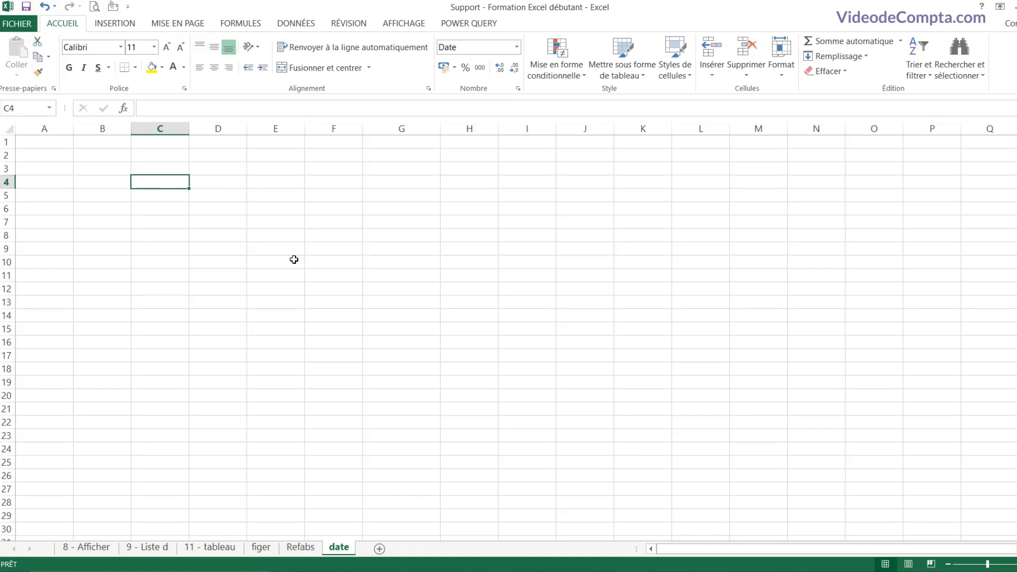
text(17/05)
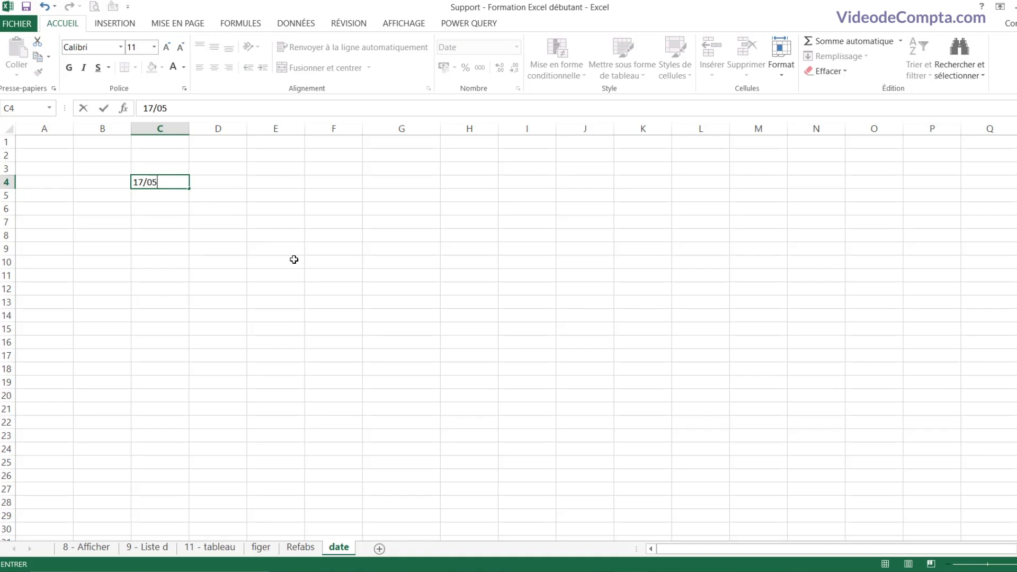
text(/2021)
key(Return)
click(163, 183)
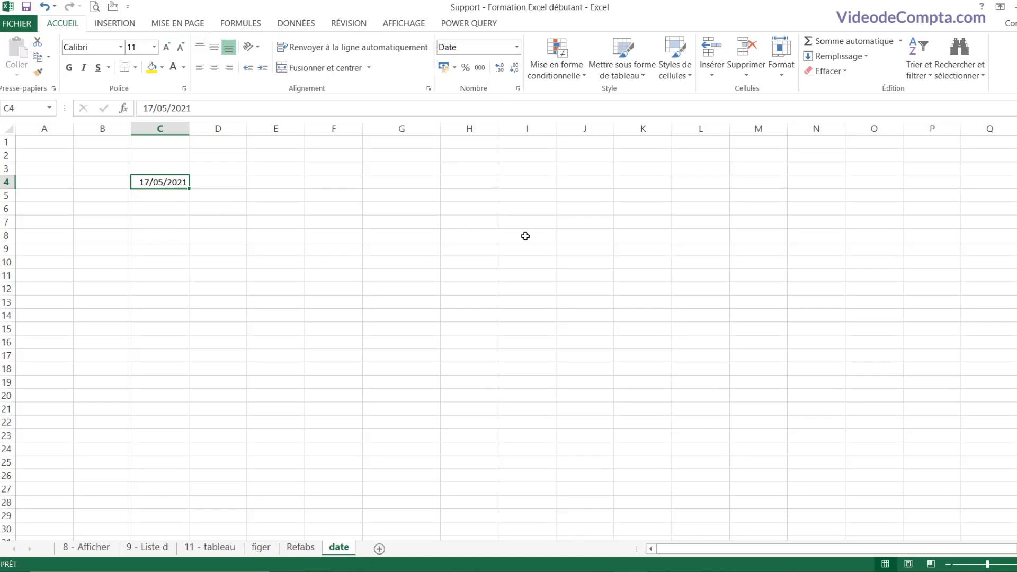
click(517, 47)
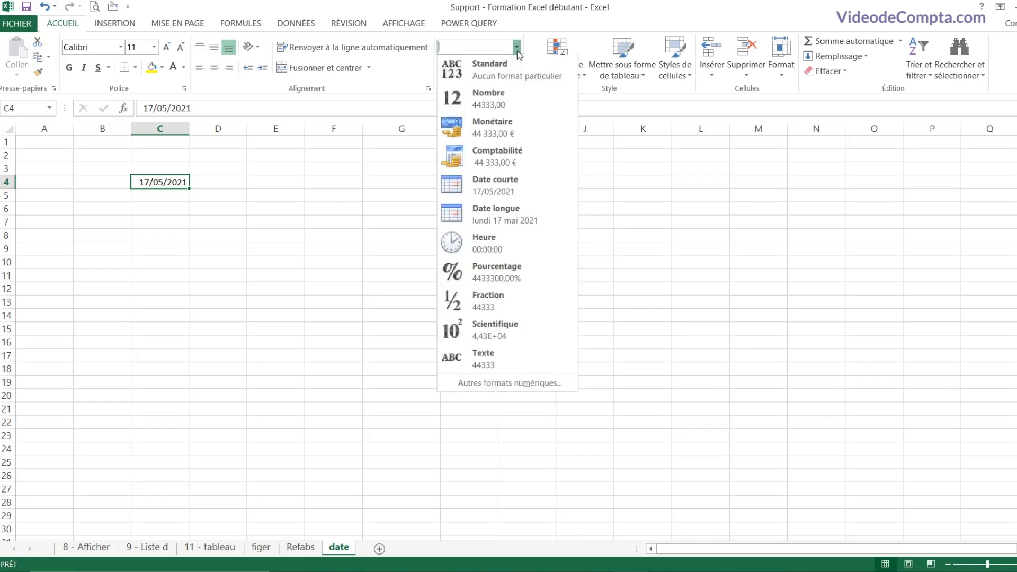
click(493, 71)
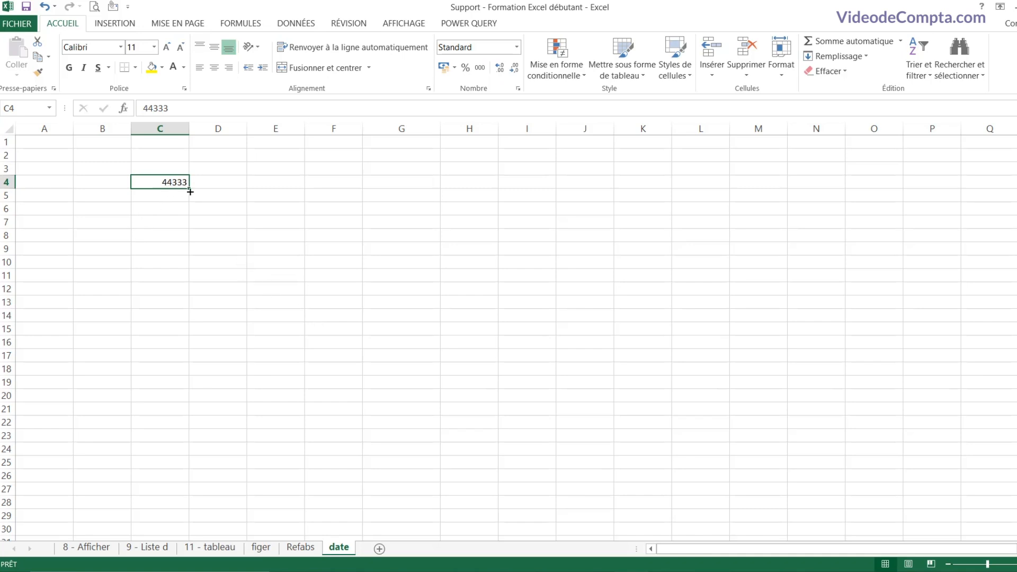
Step: Enter 01/01/1900 in D4 and set it to Standard, showing 1
click(224, 186)
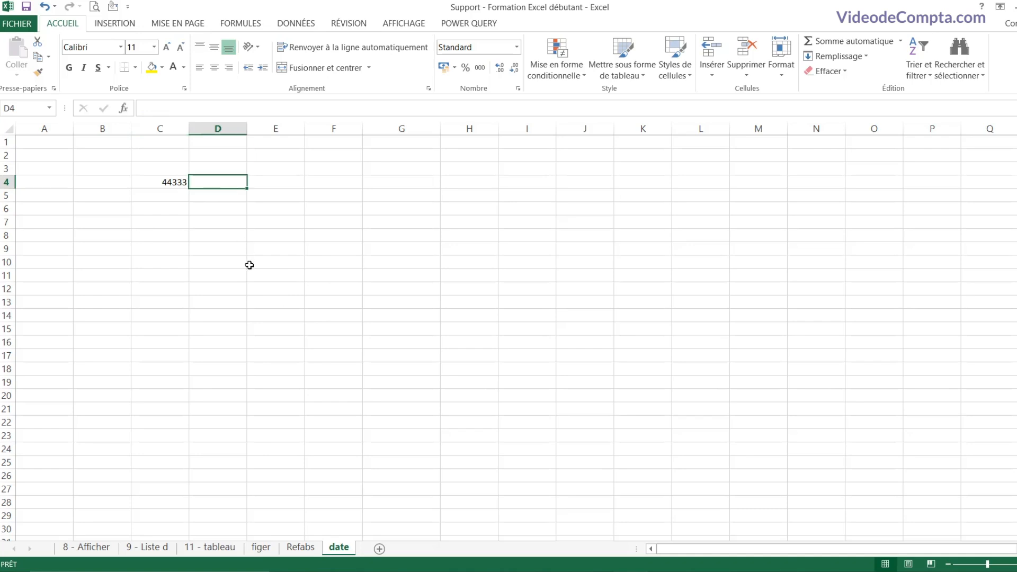
text(01/0)
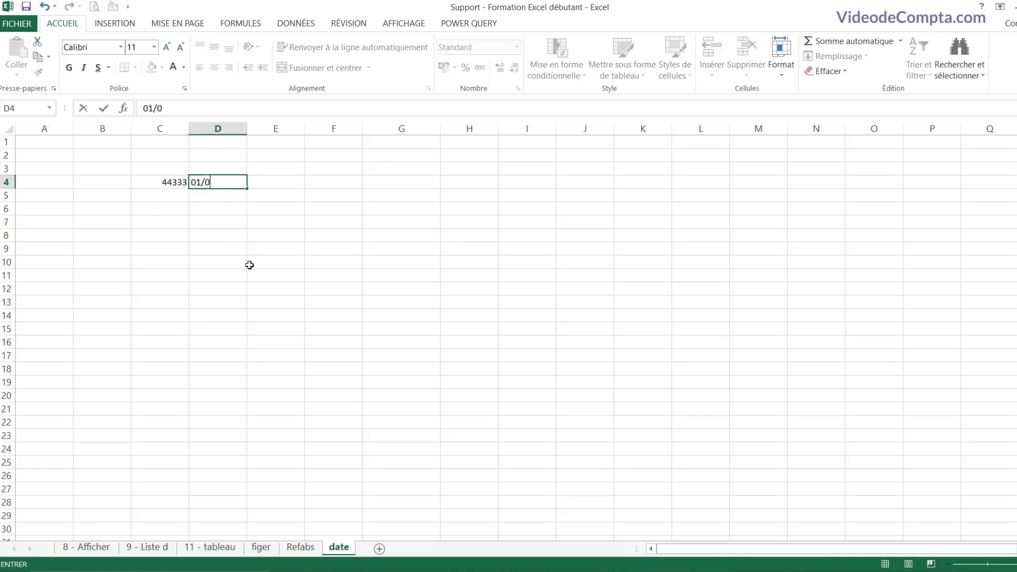
text(1/1900)
key(Return)
click(216, 181)
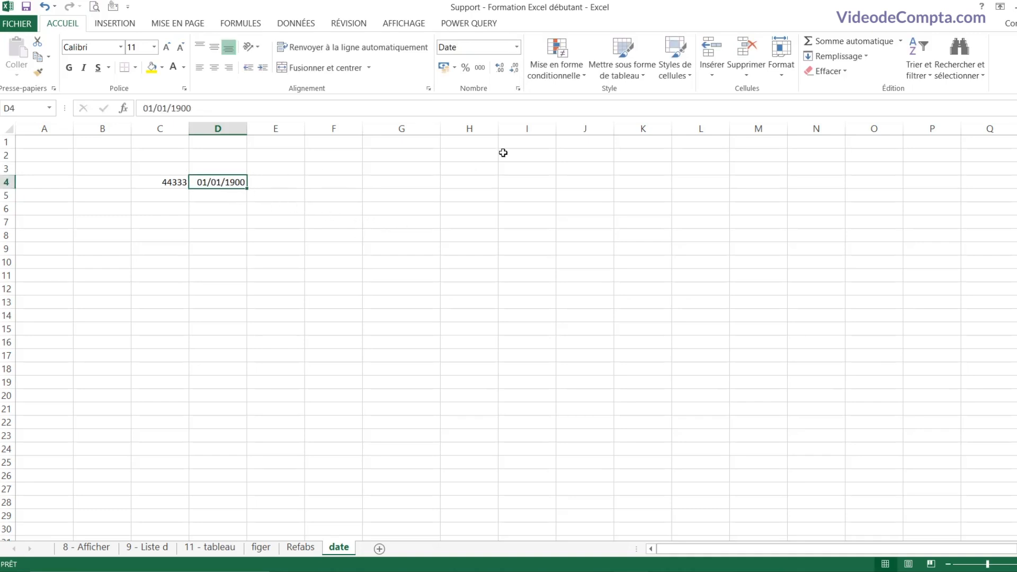
click(517, 46)
click(503, 69)
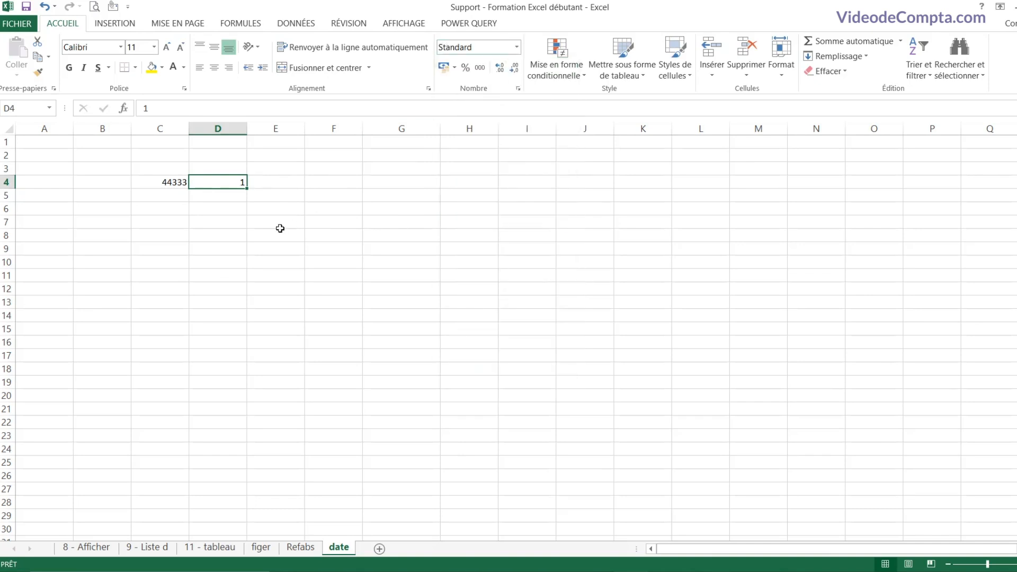
Step: Enter 02/01/1900 in D5 and set it to Standard, showing 2
click(225, 199)
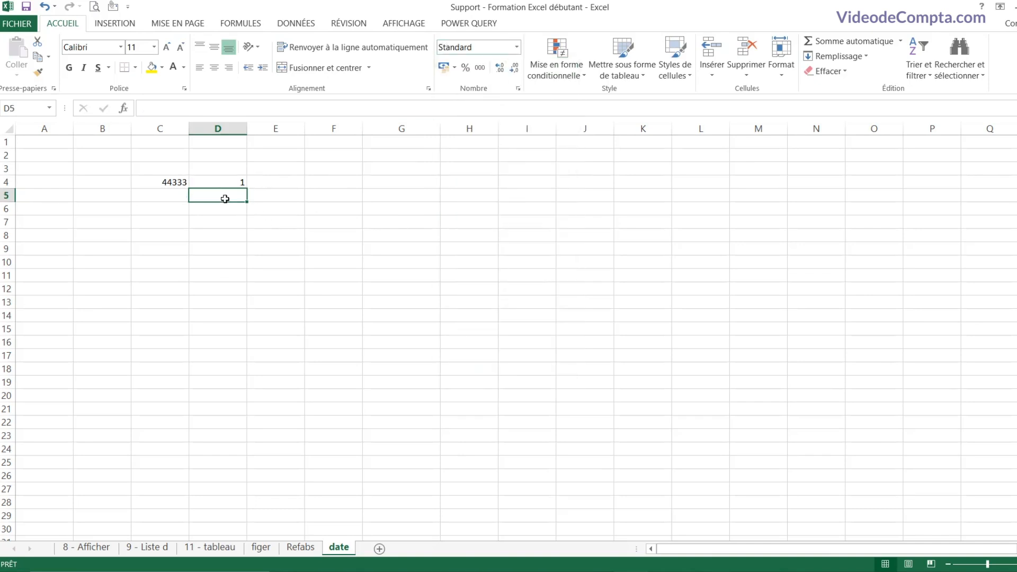
text(2/01)
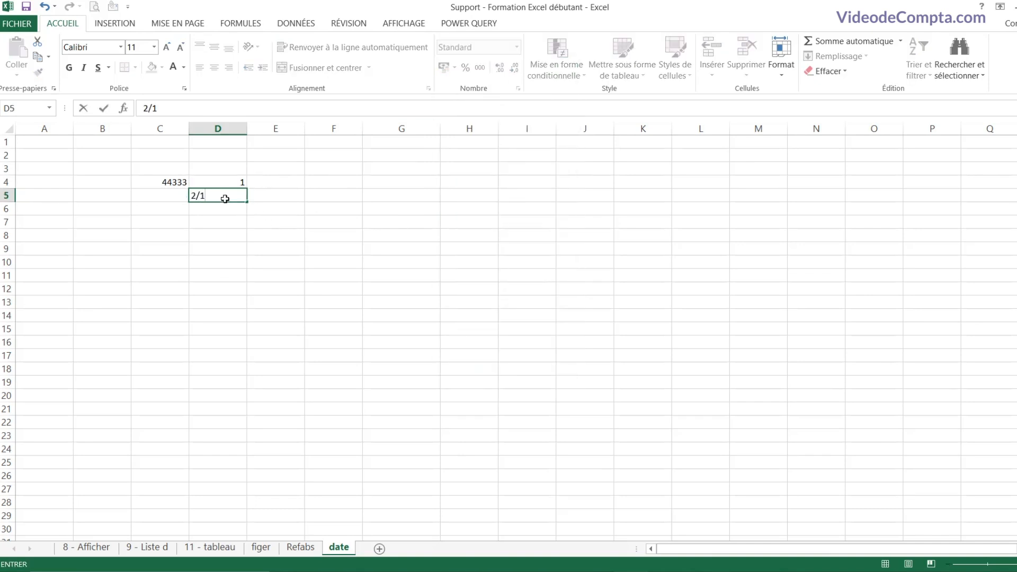
text(/1900)
key(Return)
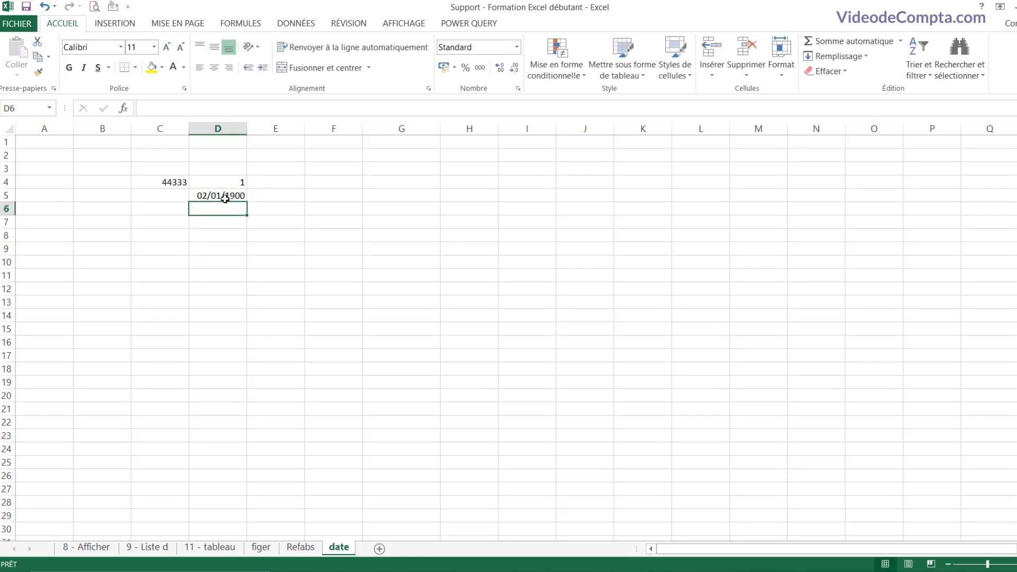
click(225, 198)
click(517, 46)
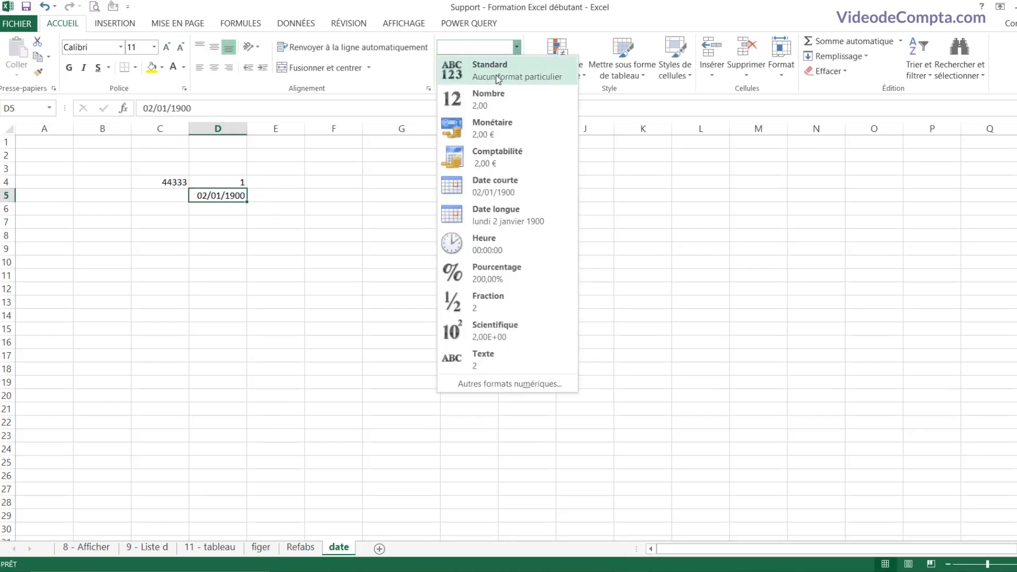
click(495, 74)
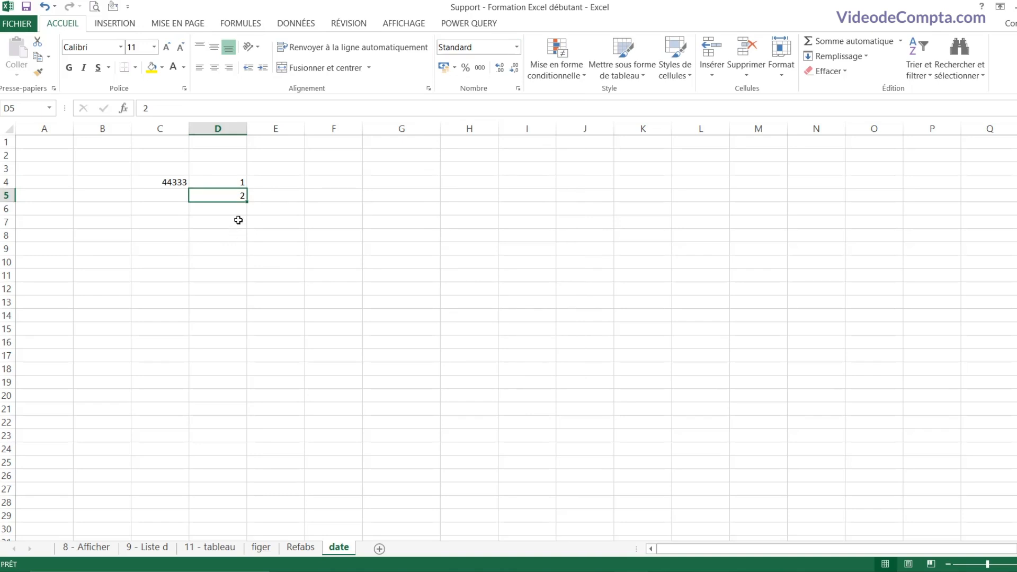
Step: Compare the serial numbers 1 and 2 stored in D4 and D5
click(226, 185)
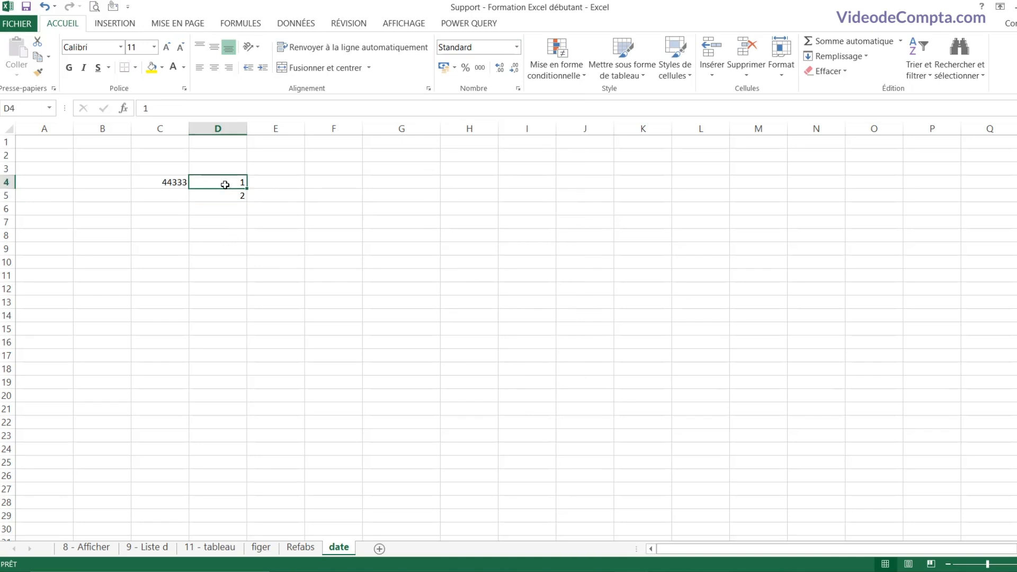
click(225, 196)
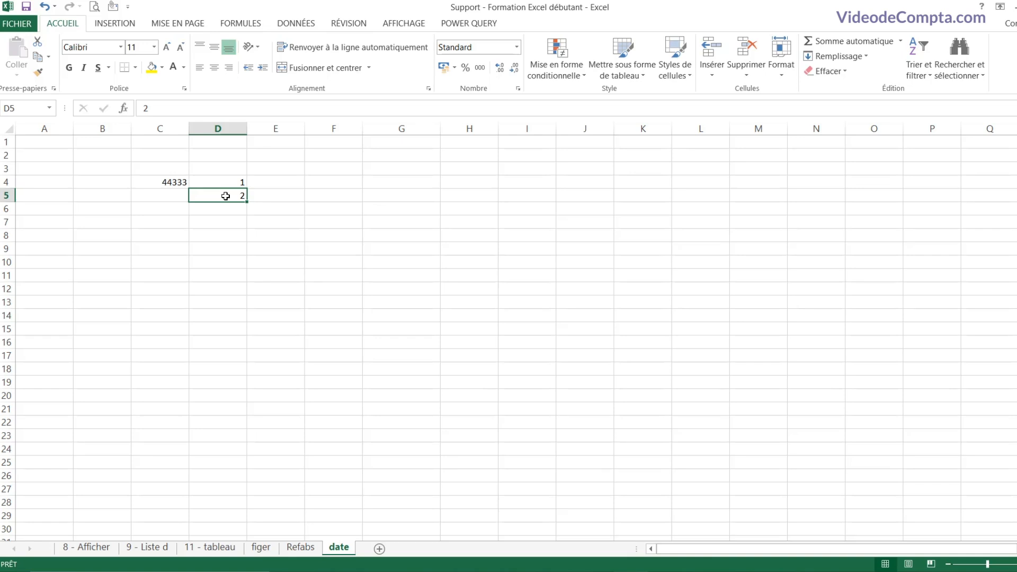
click(231, 183)
click(230, 195)
click(294, 184)
Step: Enter 20/05/2021 in E4 and the next-day formula =E4+1 in E5
text(2)
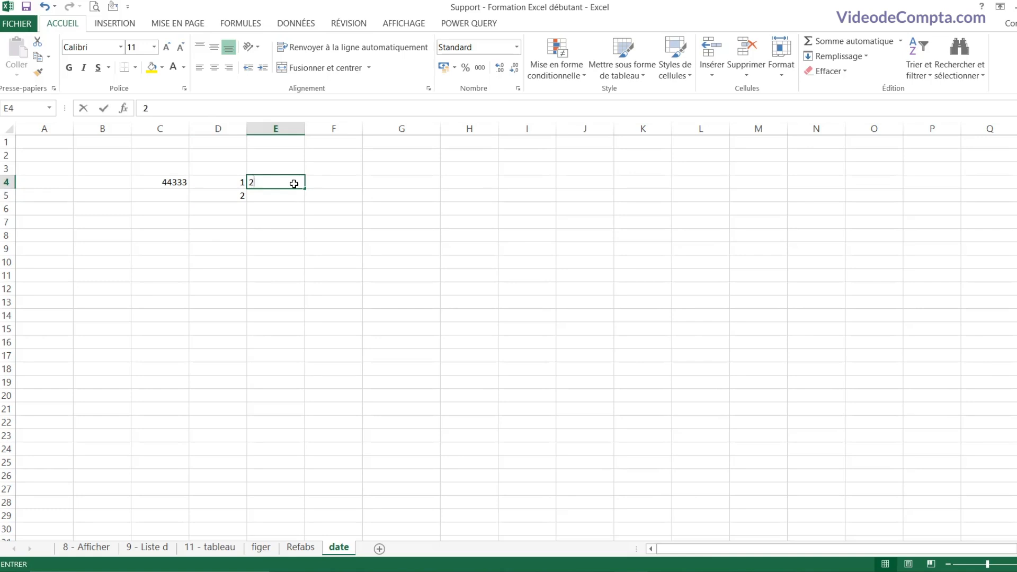
text(0/05/2021)
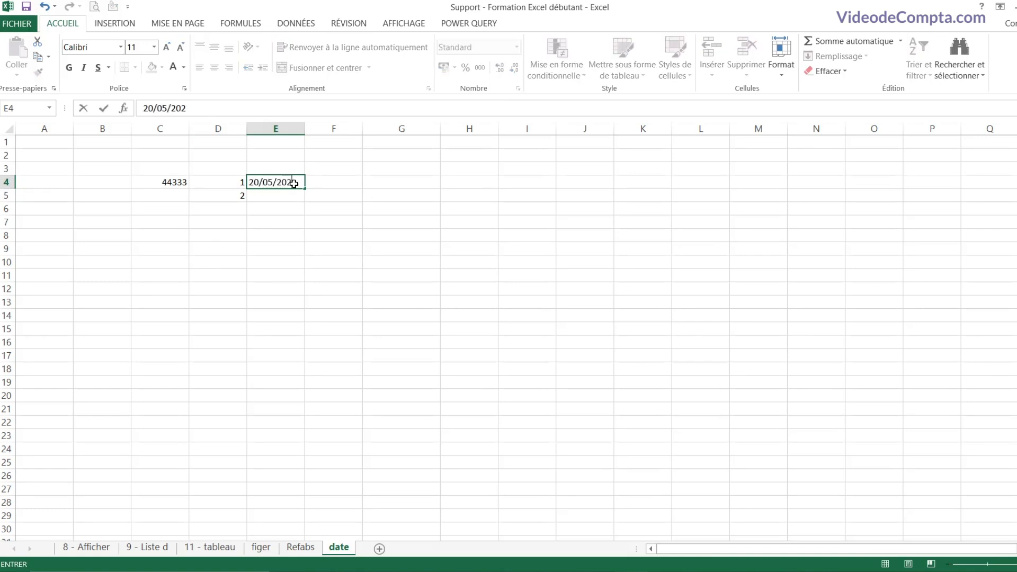
key(Return)
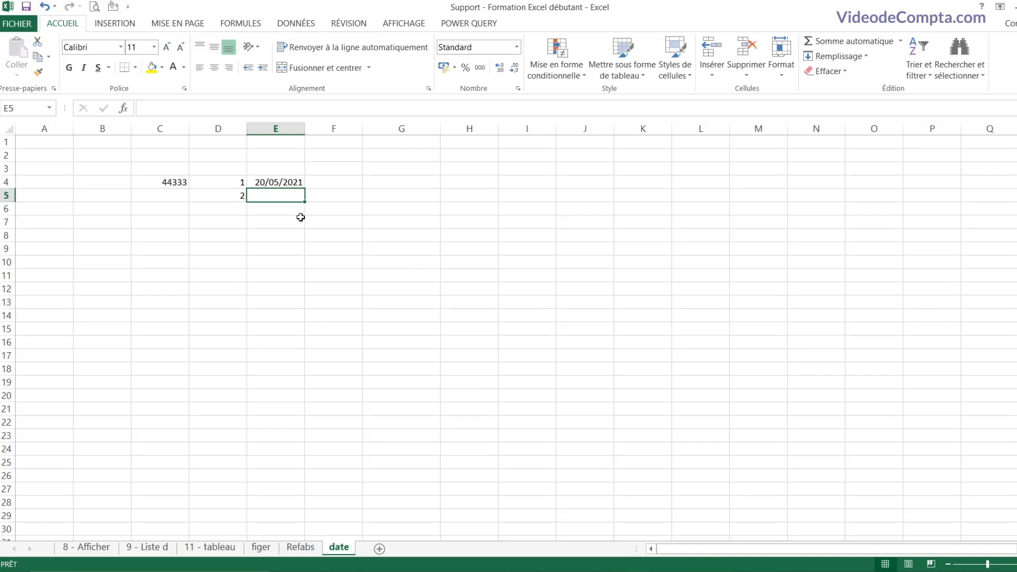
text(=)
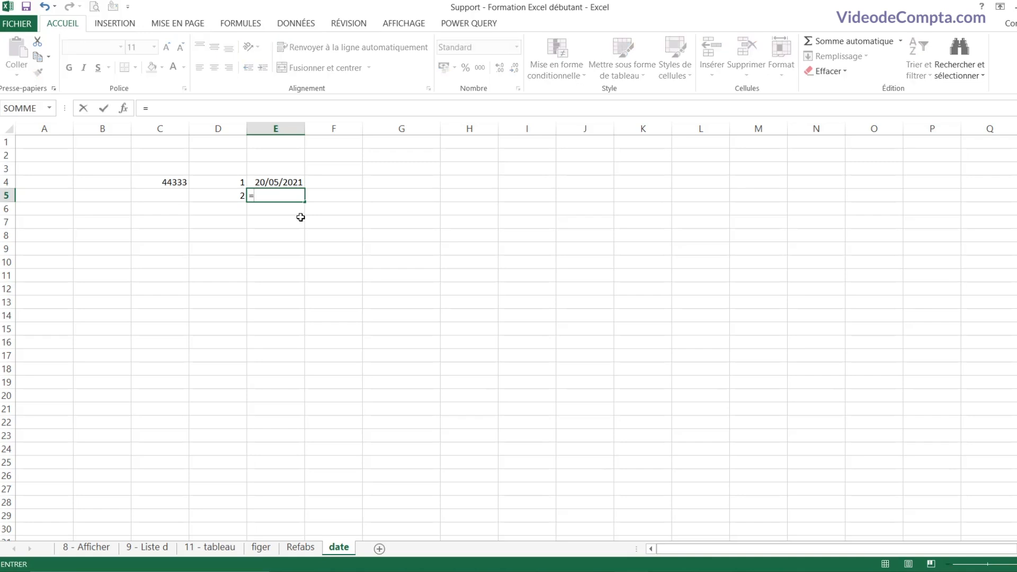
key(Up)
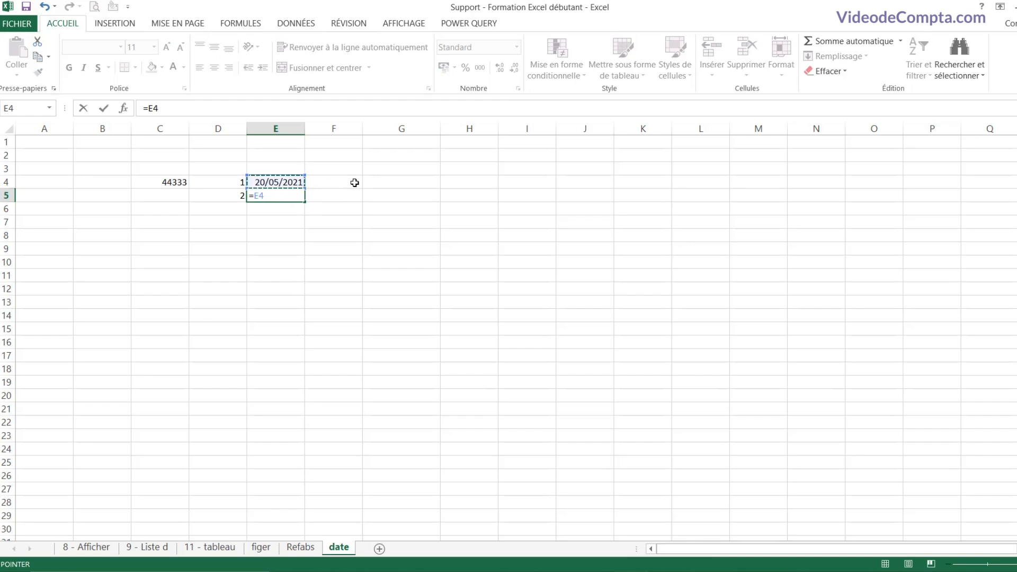
text(+1)
key(Return)
Step: Format E5 as Date longue, showing vendredi 21 mai 2021
click(275, 196)
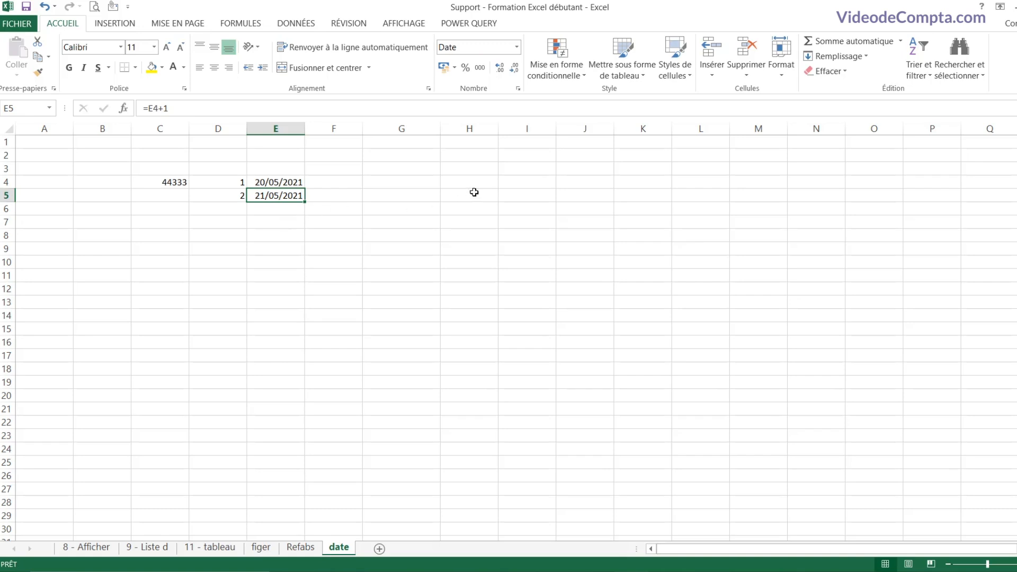
click(517, 49)
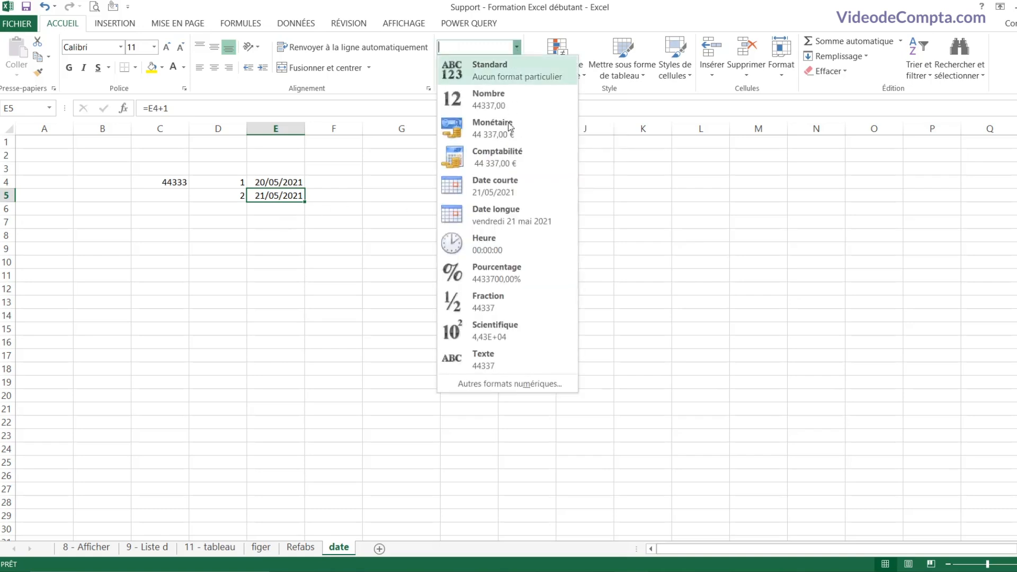
click(494, 218)
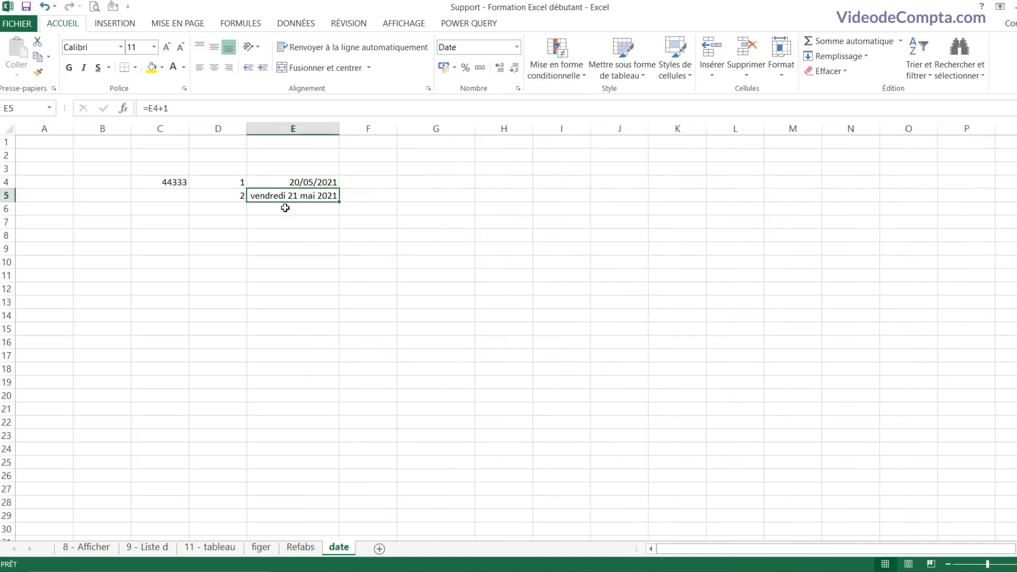
click(313, 184)
click(313, 196)
click(313, 183)
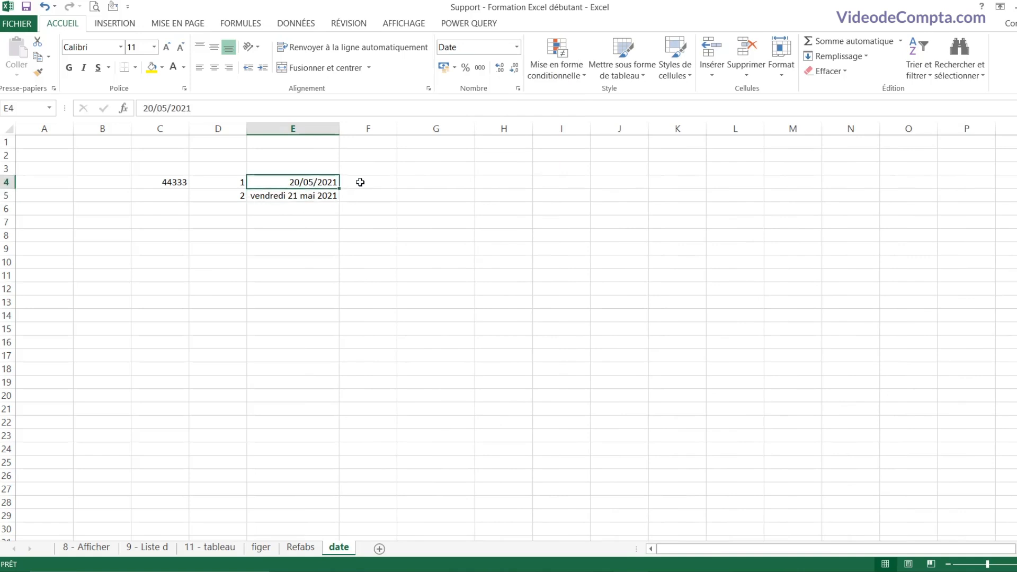
click(403, 184)
Step: Enter 14:00 in G4 and the one-hour-later formula =G4+1/24 in G5
text(1)
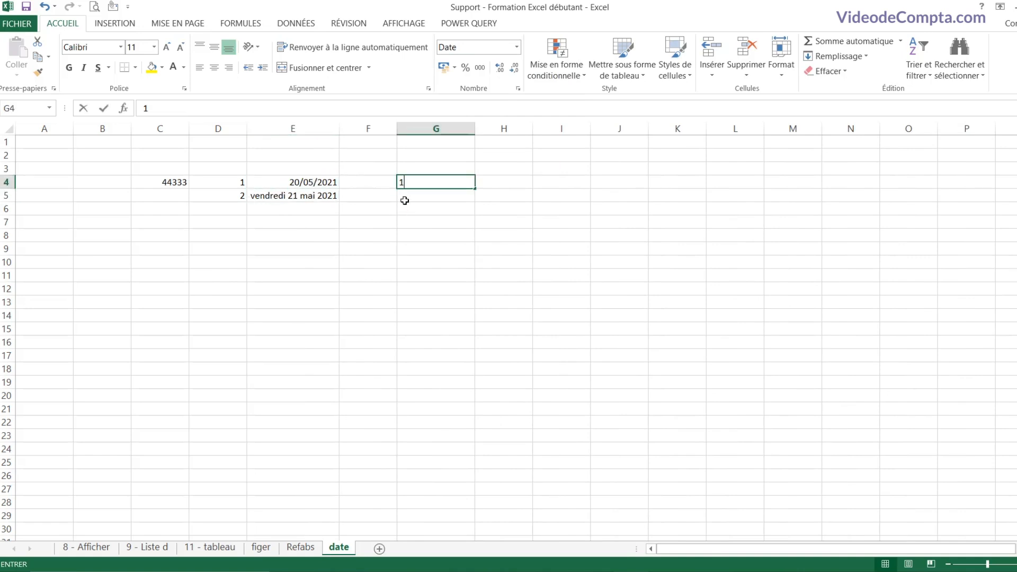
text(4:00)
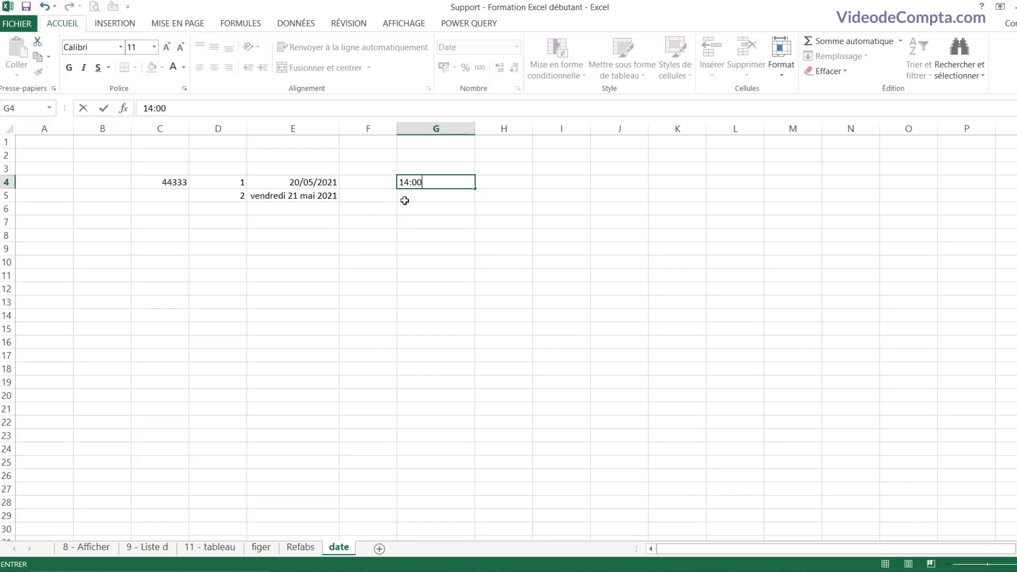
key(Return)
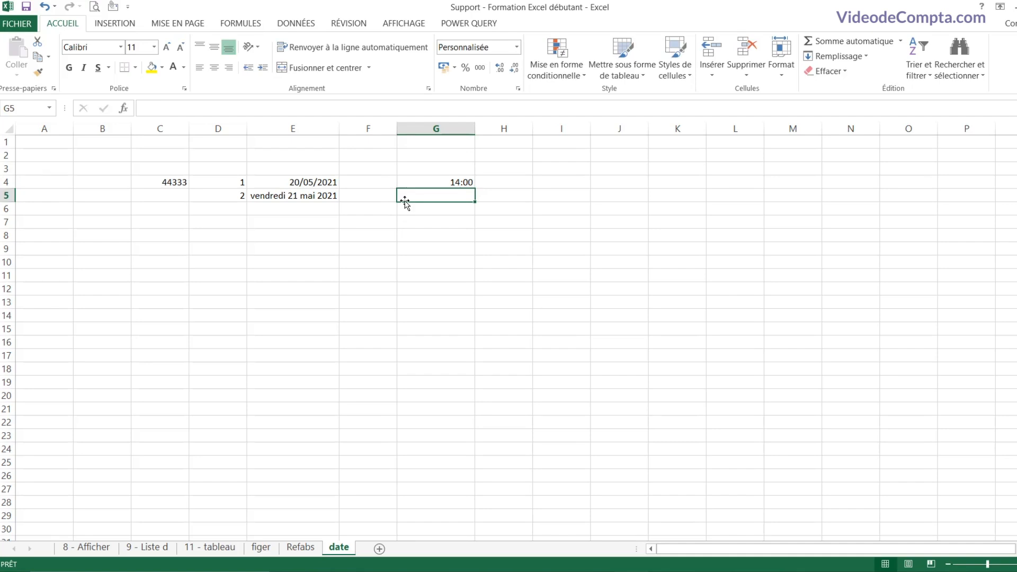
click(447, 184)
click(445, 196)
text(=)
key(Up)
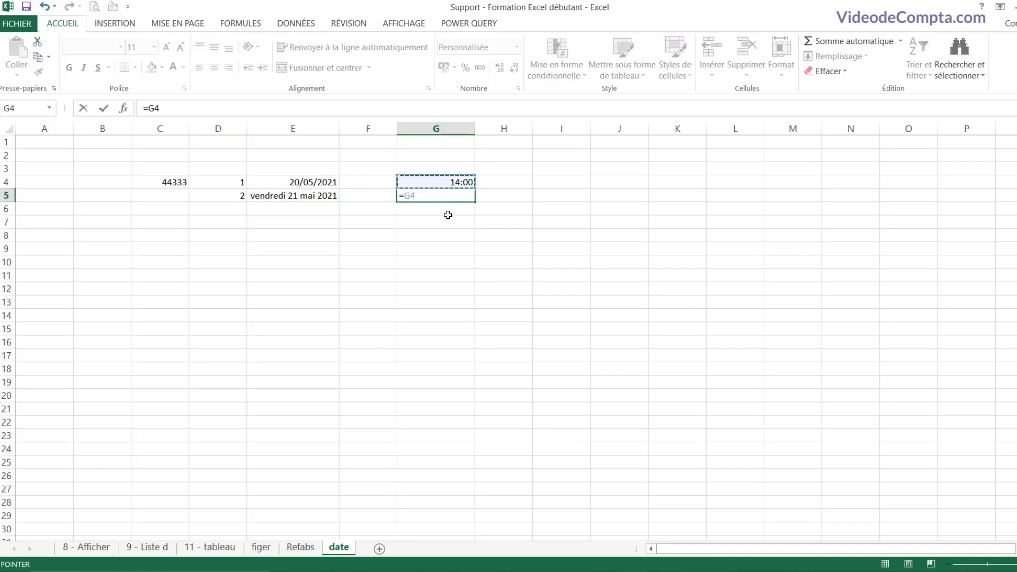
text(+1)
text(/24)
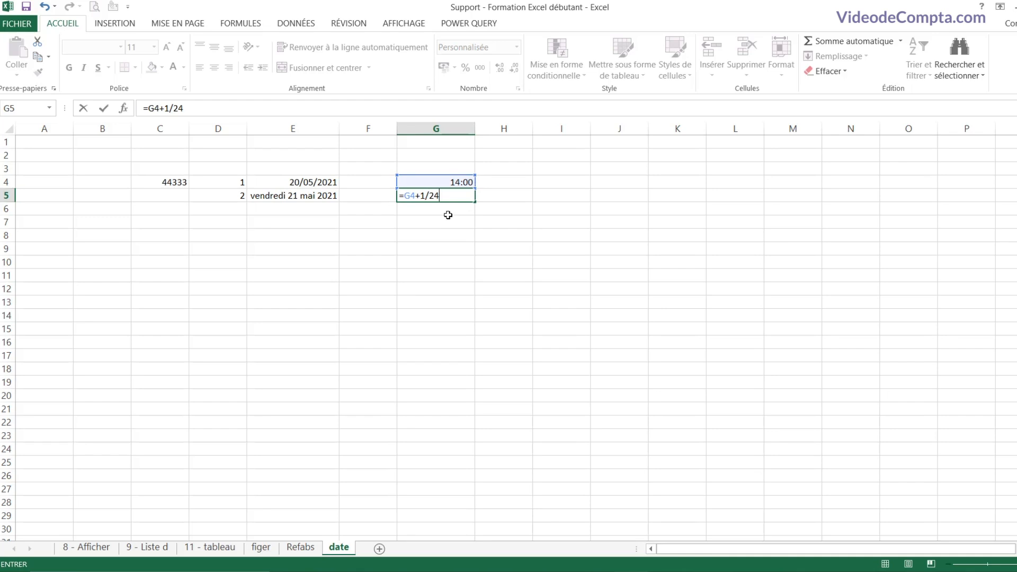
key(Return)
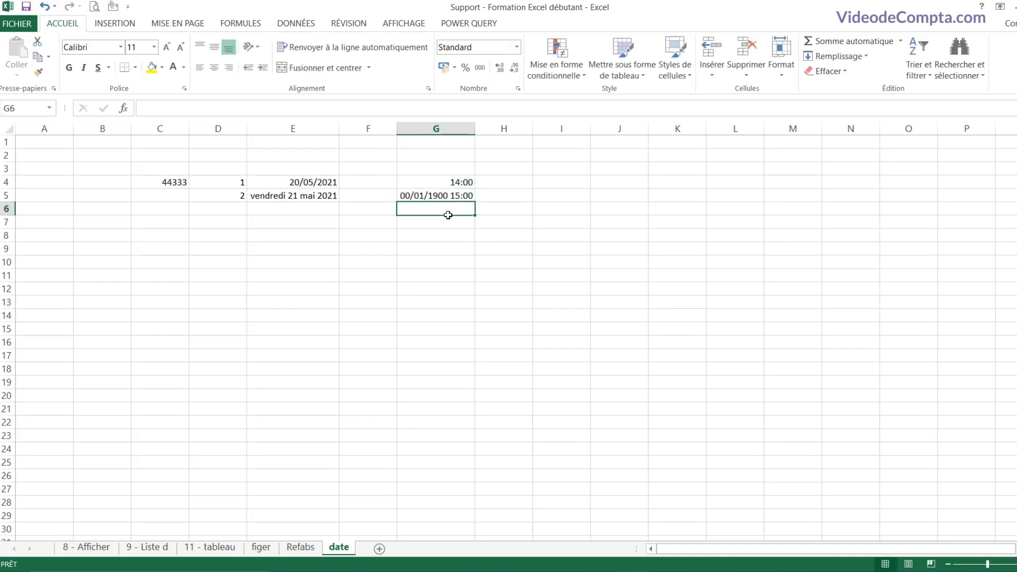
Step: Format G5 as a time so it shows 15:00:00
click(451, 196)
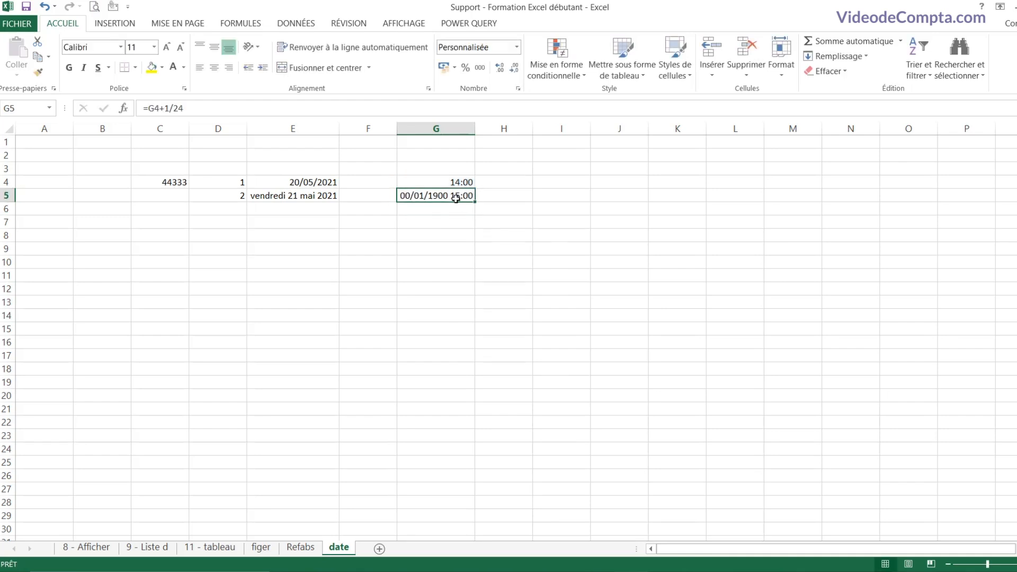
click(517, 48)
click(514, 247)
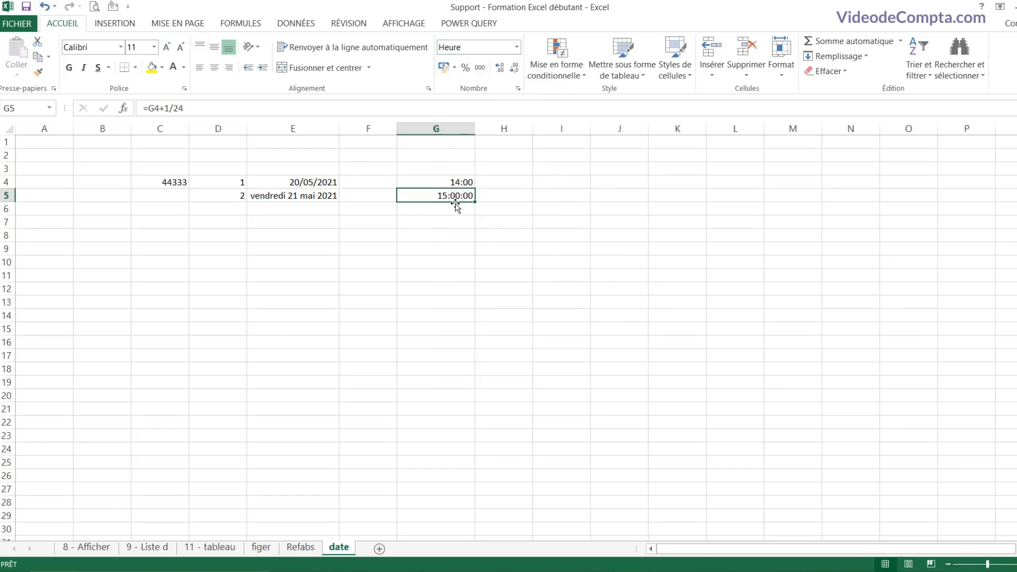
click(517, 47)
click(455, 209)
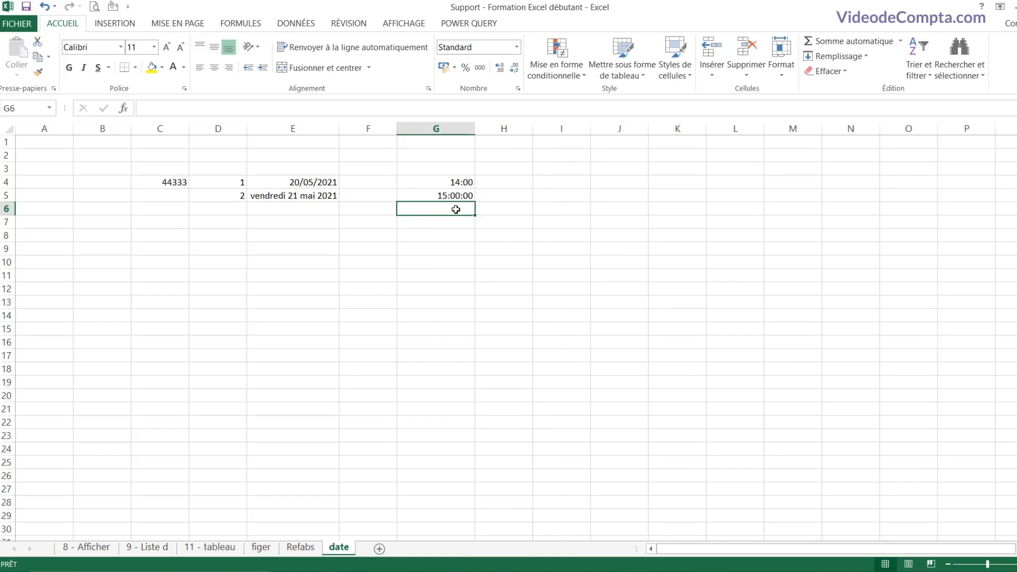
click(456, 197)
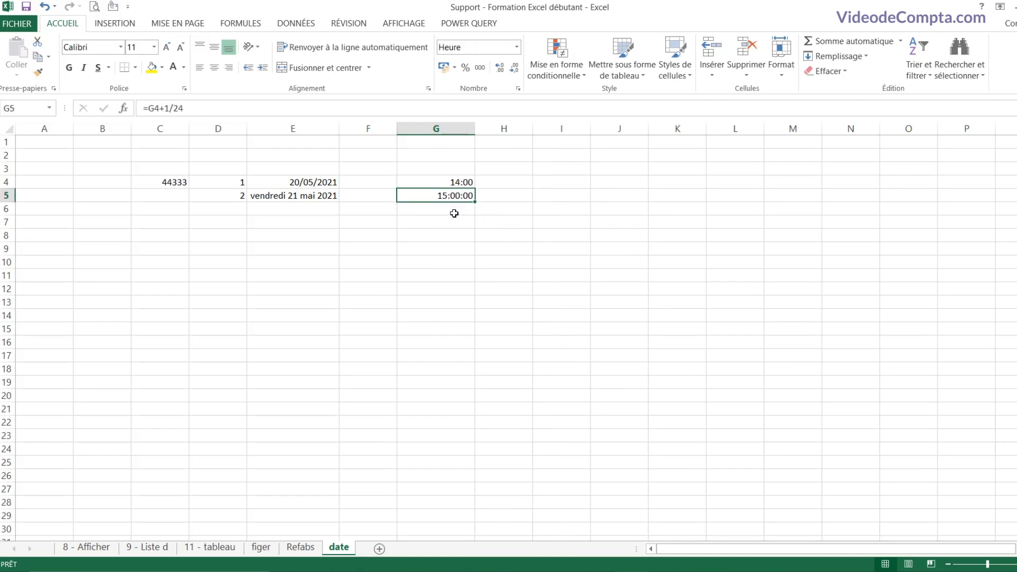
click(454, 212)
Step: Enter =G5+1/24/2 in G6, giving 15:30:00
text(=)
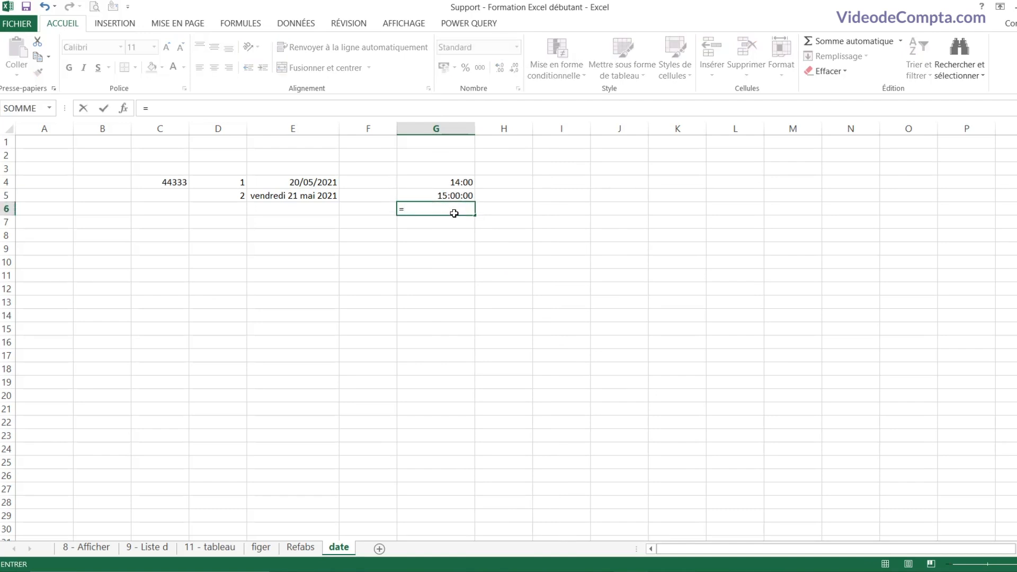
key(Up)
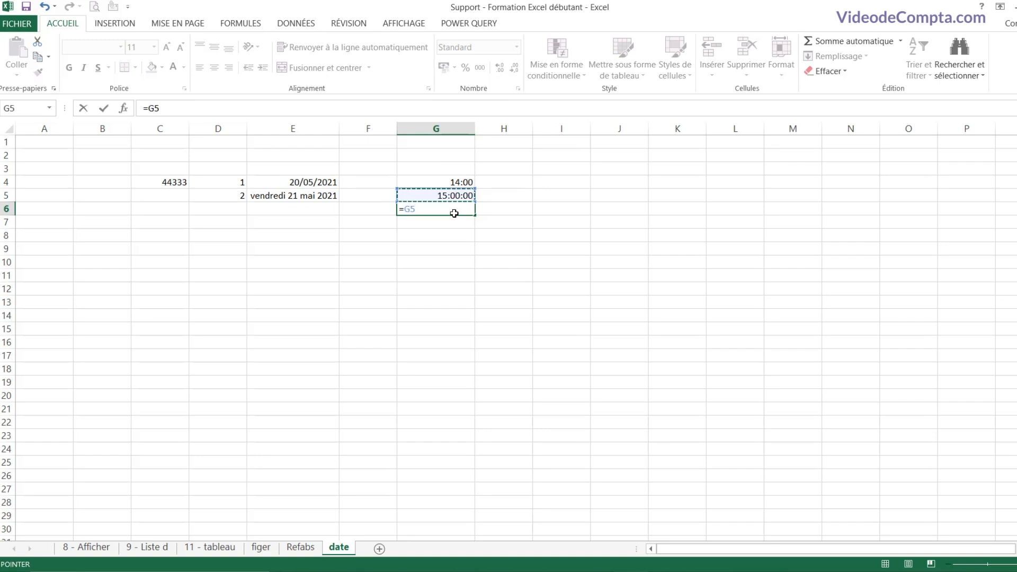
text(+1/24)
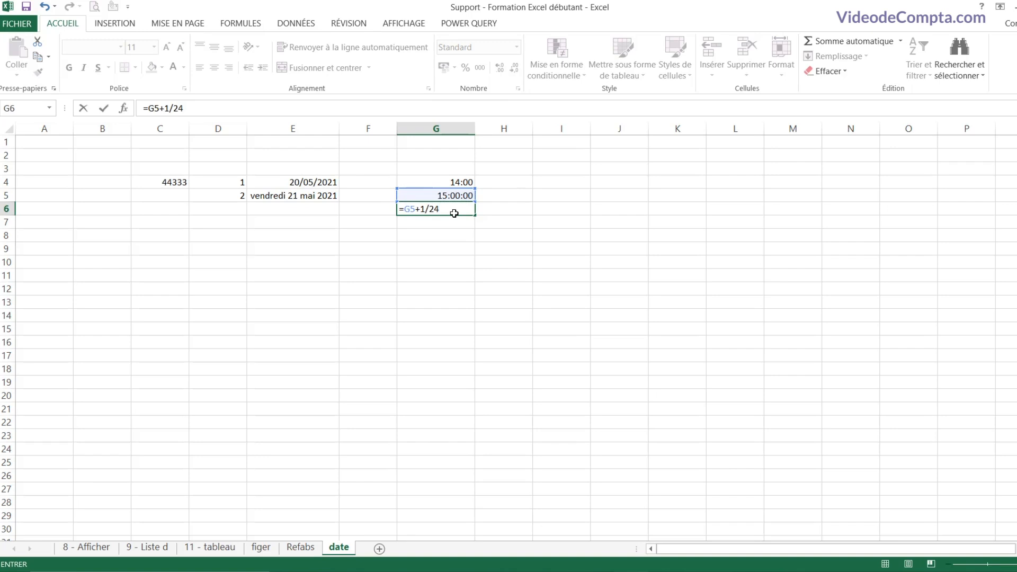
text(/2)
key(Return)
click(458, 210)
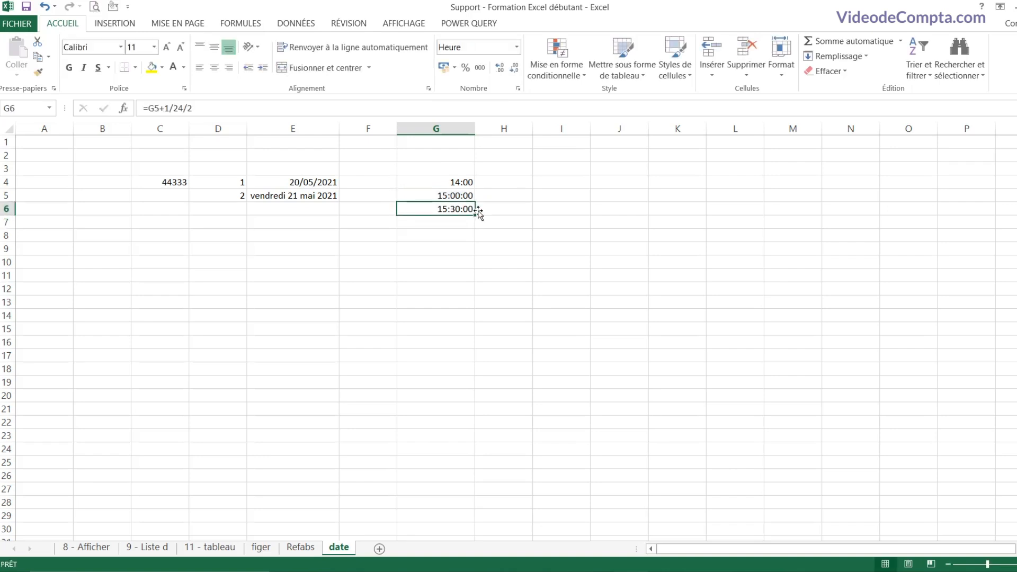
click(496, 209)
click(467, 212)
click(466, 237)
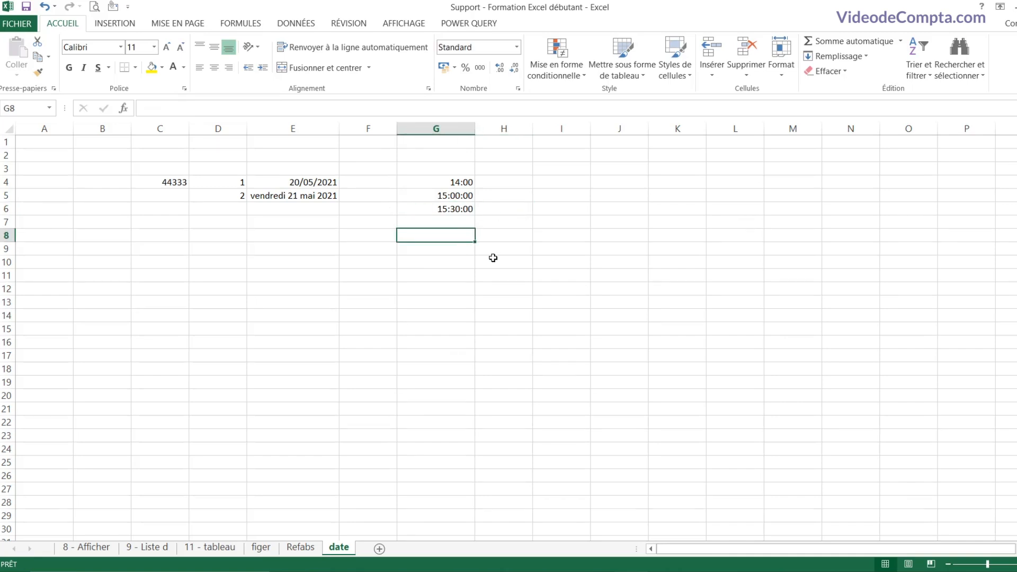
click(322, 235)
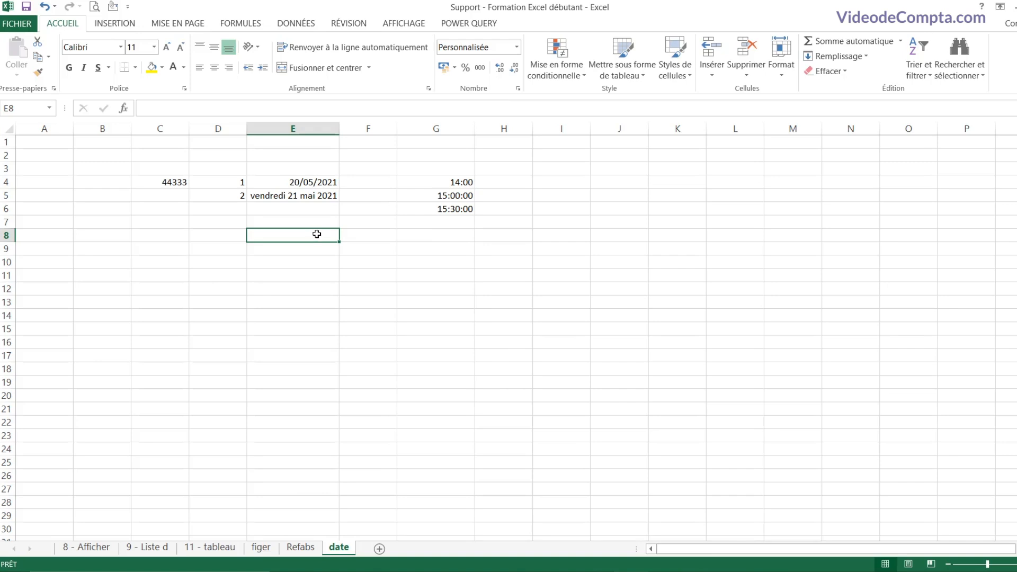
Step: Enter =AUJOURDHUI() in E8, displaying today's date 17/05/2021
click(422, 240)
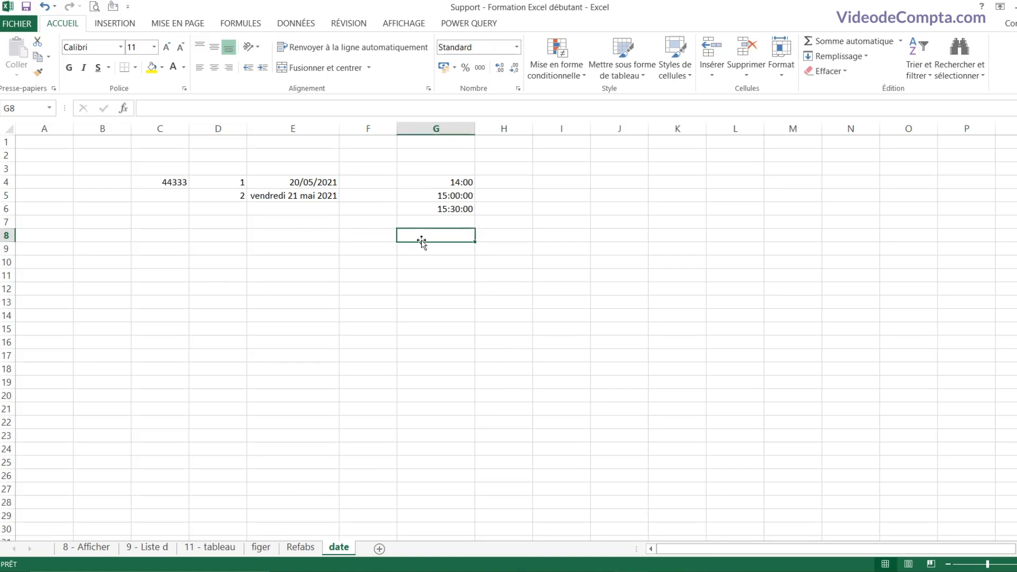
click(324, 234)
text(=auj)
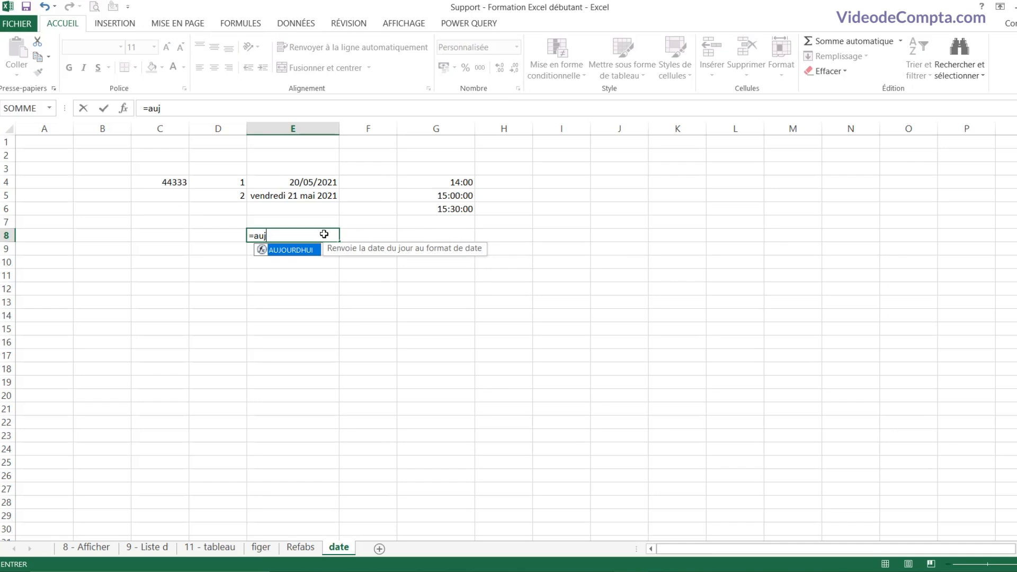
key(Tab)
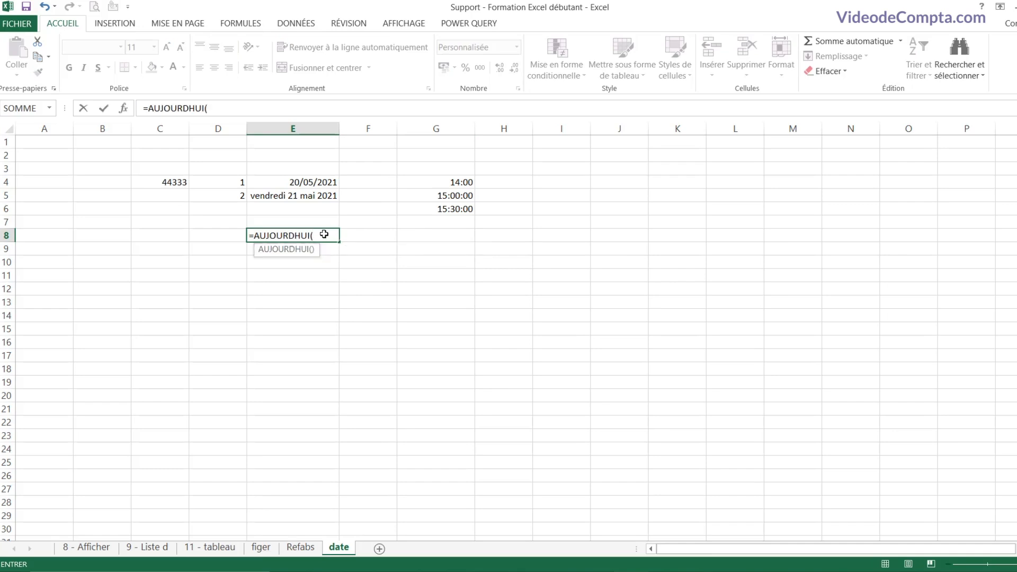
text())
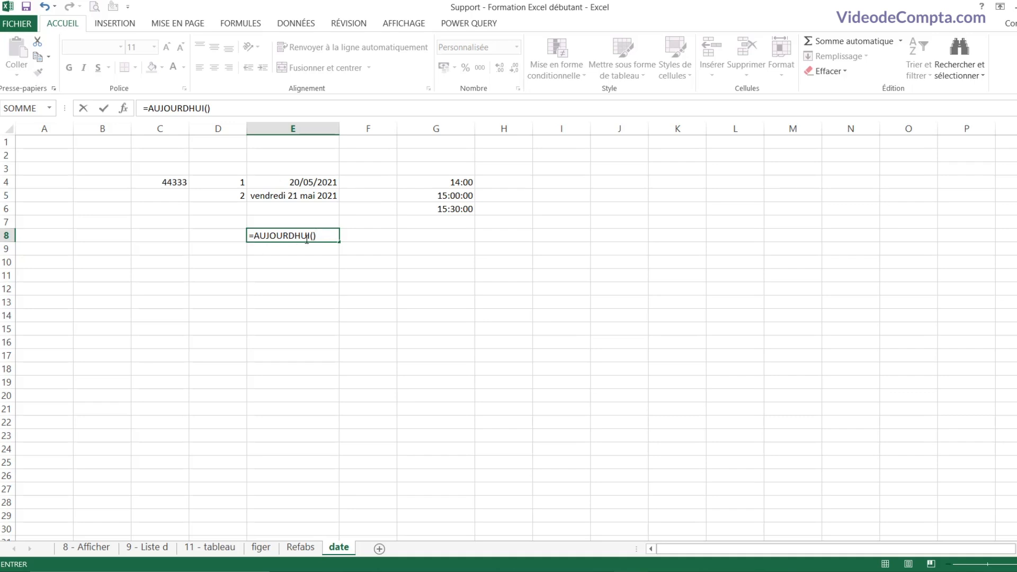
click(313, 236)
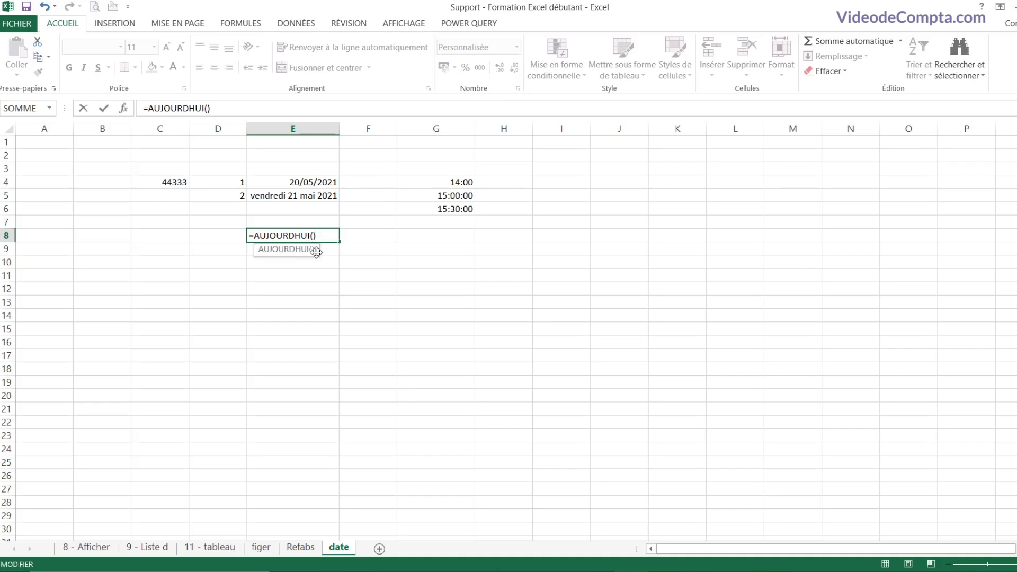
click(339, 237)
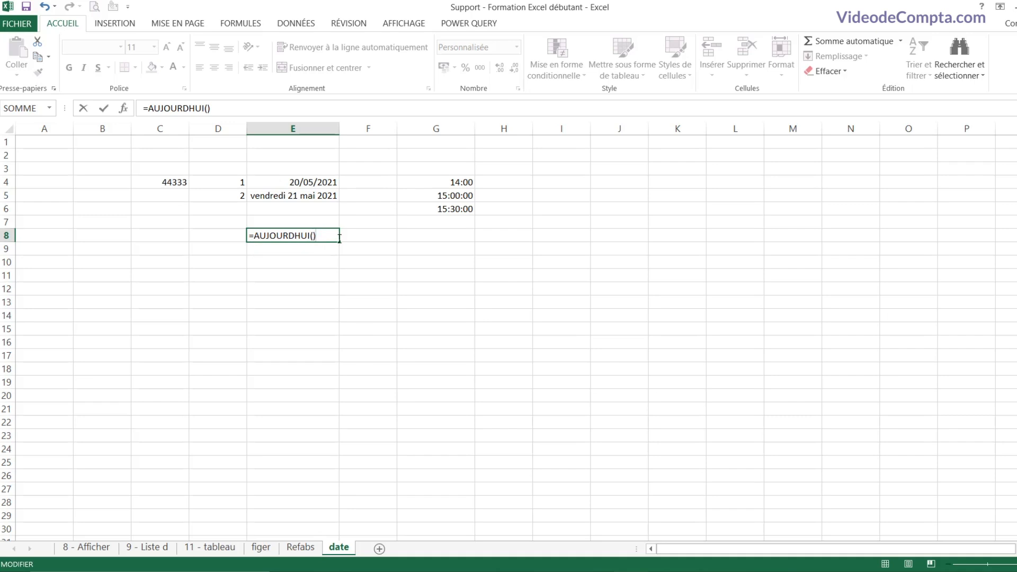
key(Return)
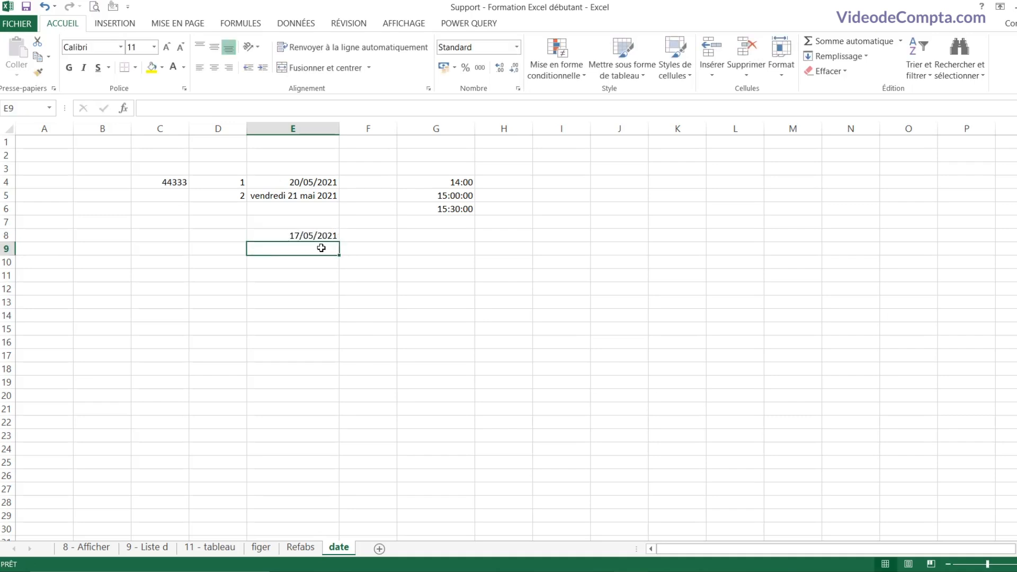
click(325, 236)
click(330, 250)
click(422, 252)
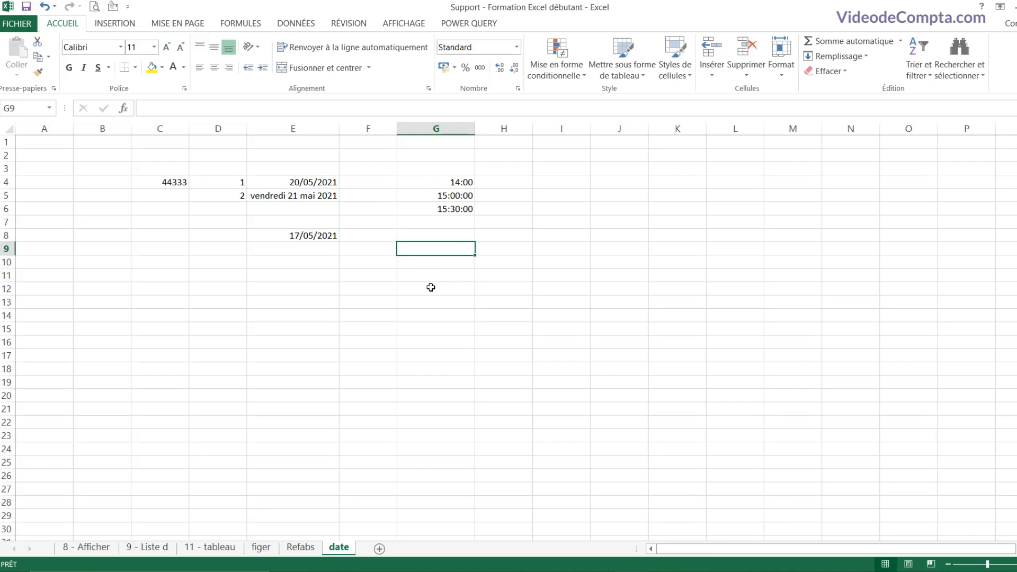
Step: Enter =MAINTENANT() in G9, displaying 17/05/2021 18:16
text(=m)
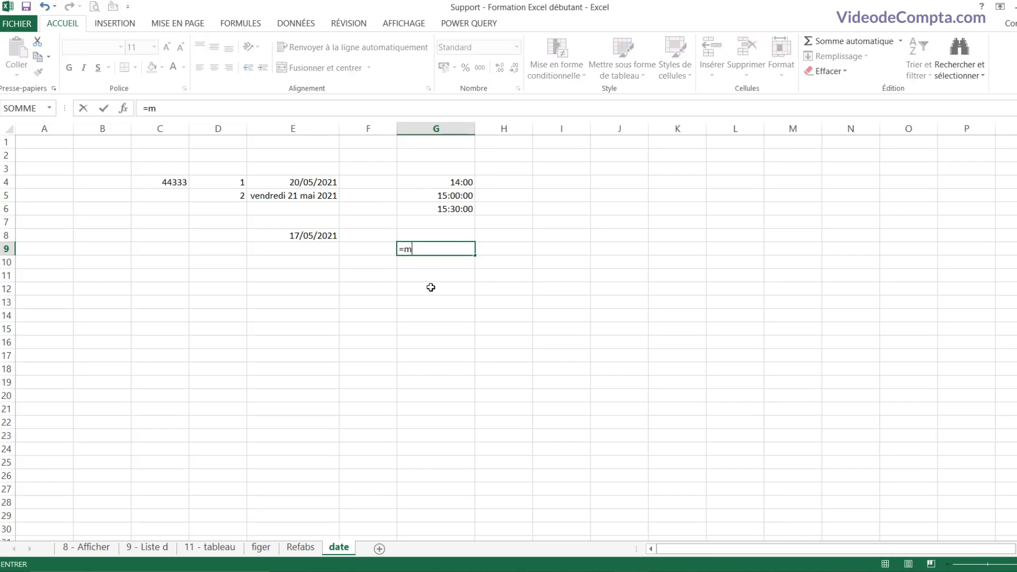
text(ain)
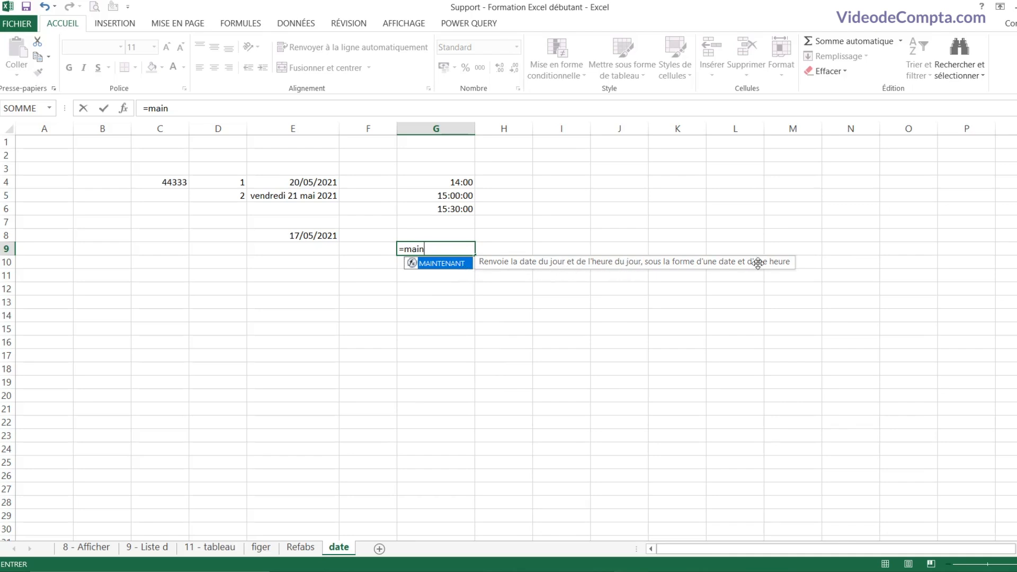
double_click(444, 263)
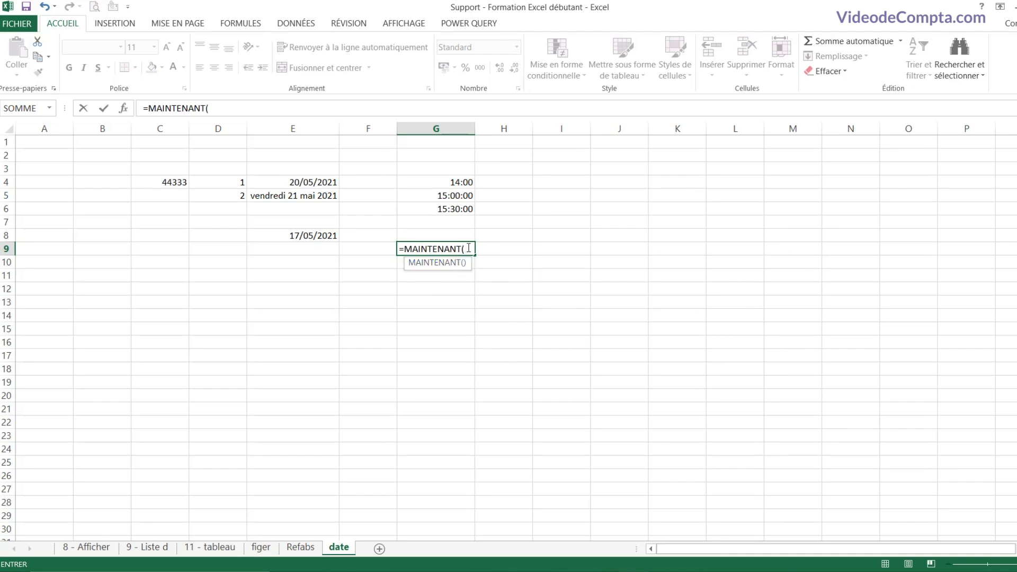
text())
key(Return)
click(471, 248)
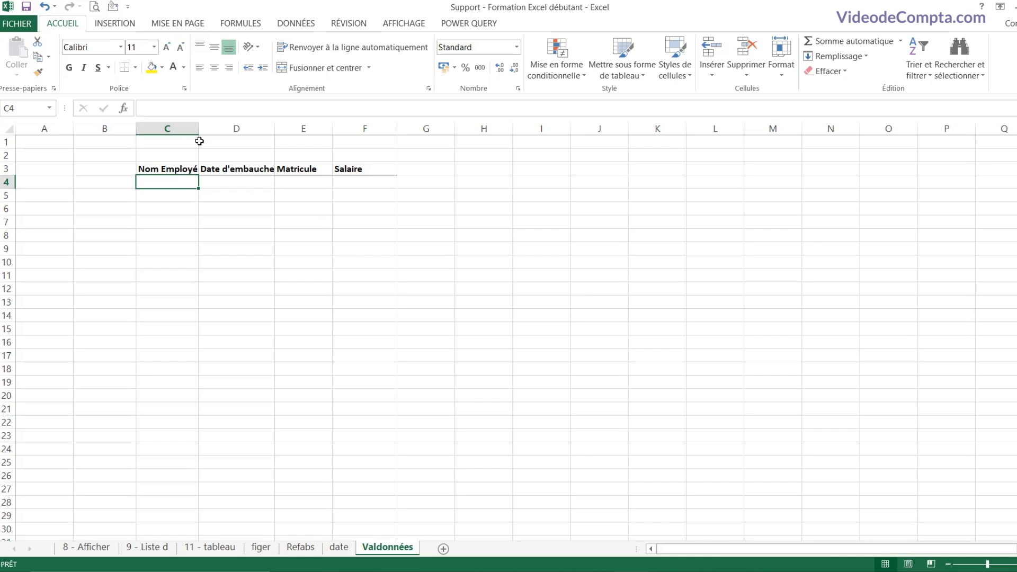
Step: Widen columns C and D so the Nom Employé and Date d'embauche headers show fully, then select C4
drag(199, 128, 223, 129)
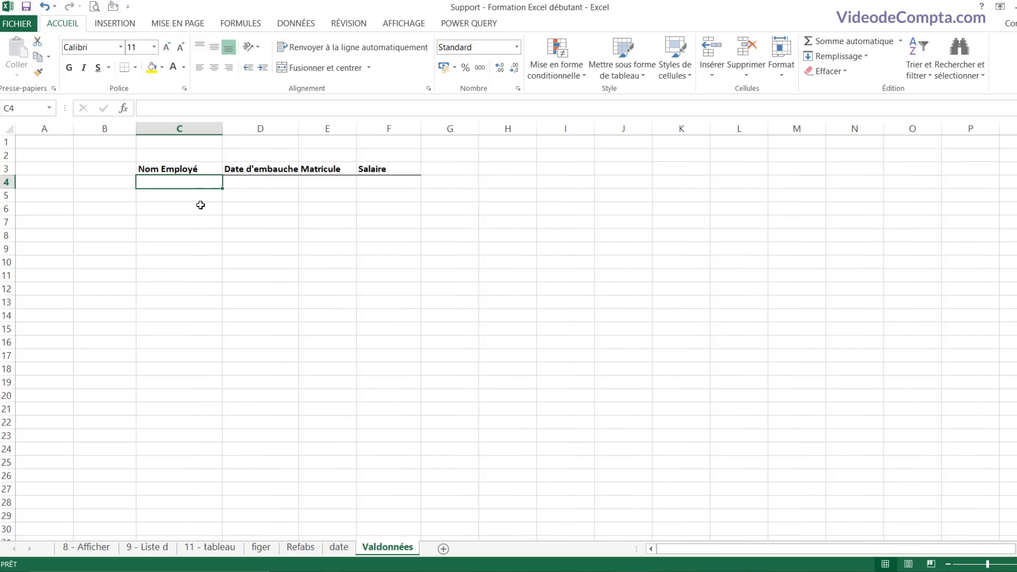
drag(297, 131, 310, 196)
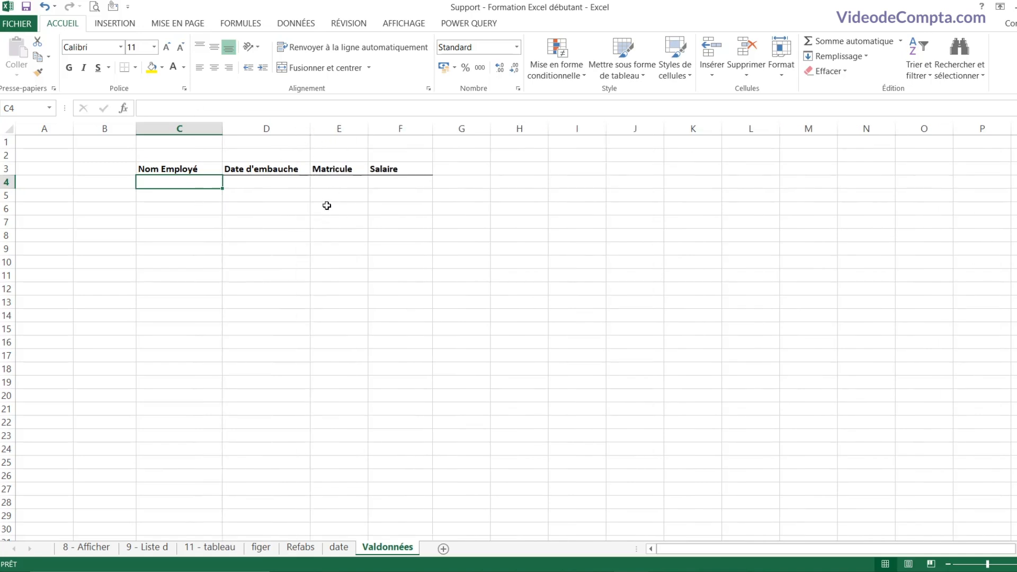
drag(179, 168, 199, 208)
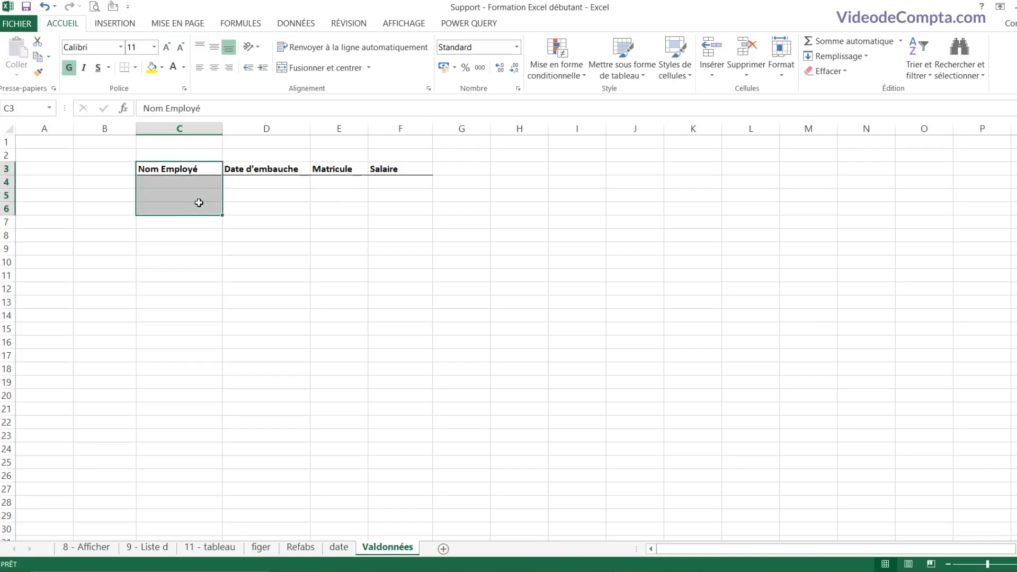
drag(193, 168, 194, 195)
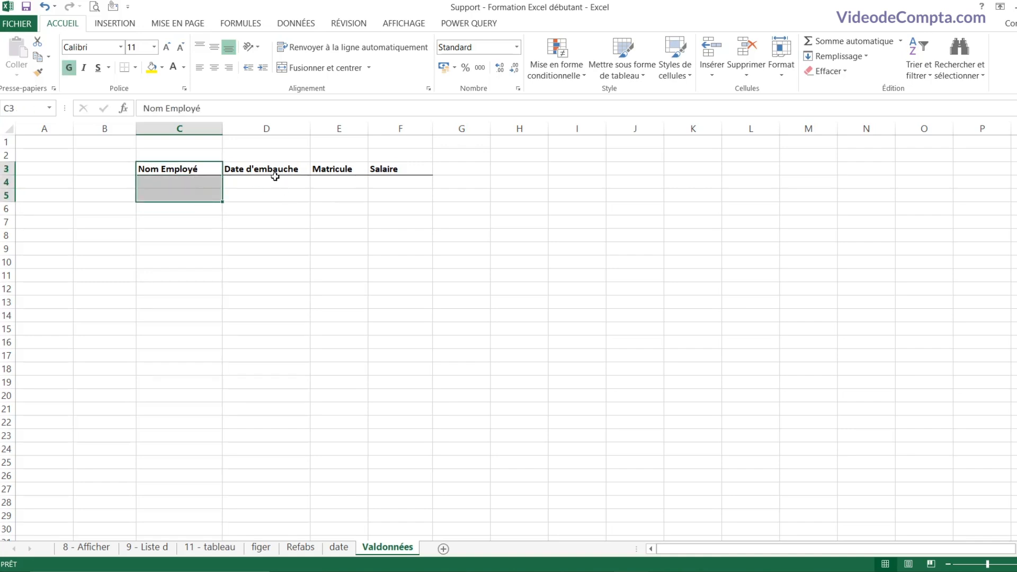
drag(275, 172, 274, 198)
drag(330, 175, 334, 196)
click(405, 174)
drag(405, 174, 406, 225)
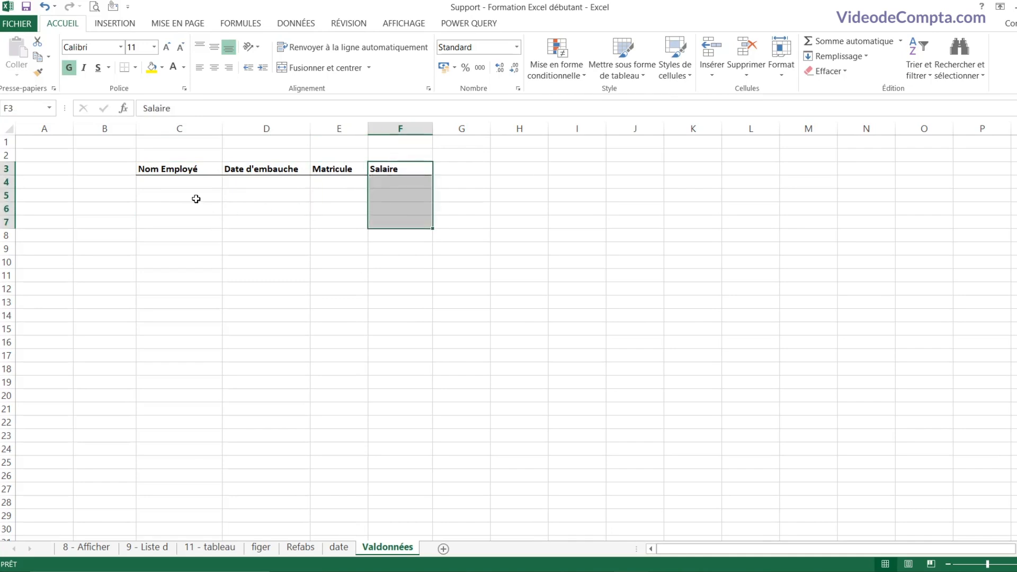
click(186, 185)
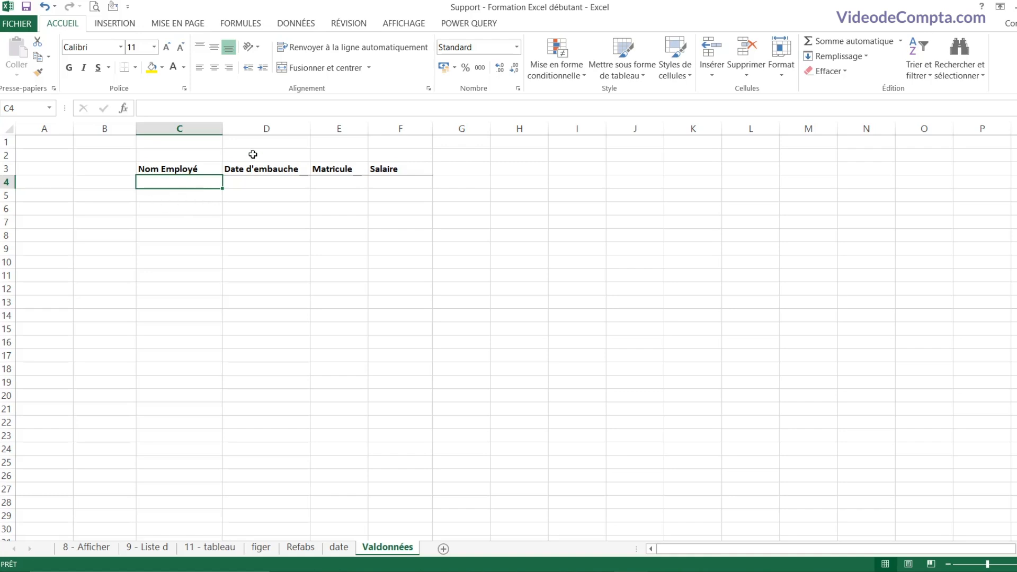
Step: Add a Longueur du texte rule to C4: supérieure à, minimum 5
click(295, 26)
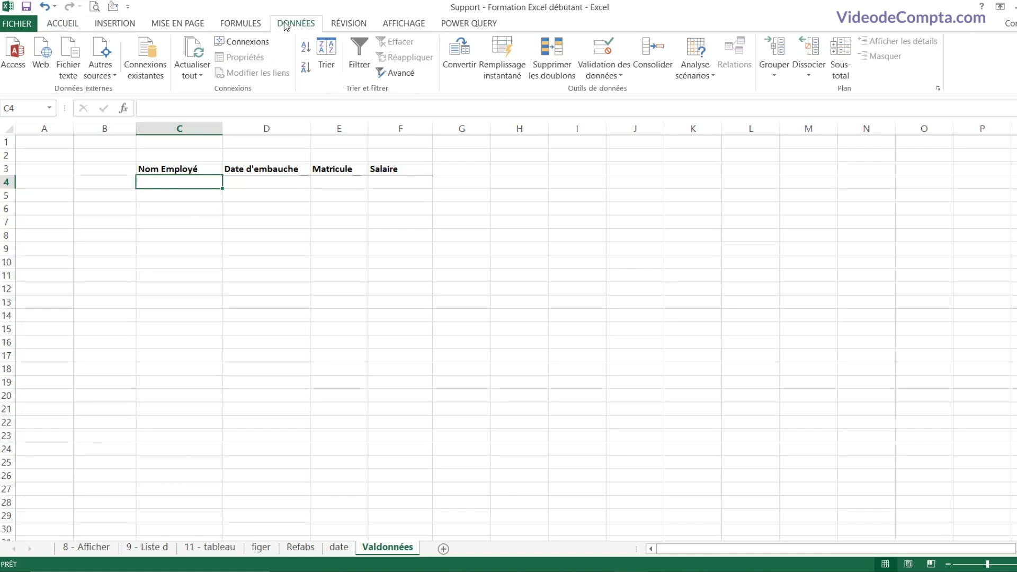
click(604, 74)
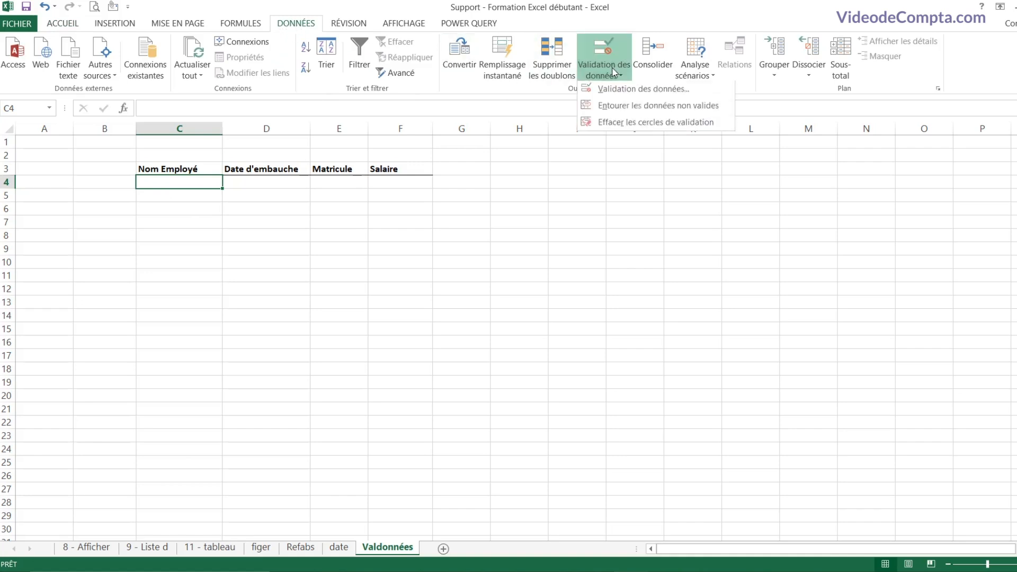
click(626, 90)
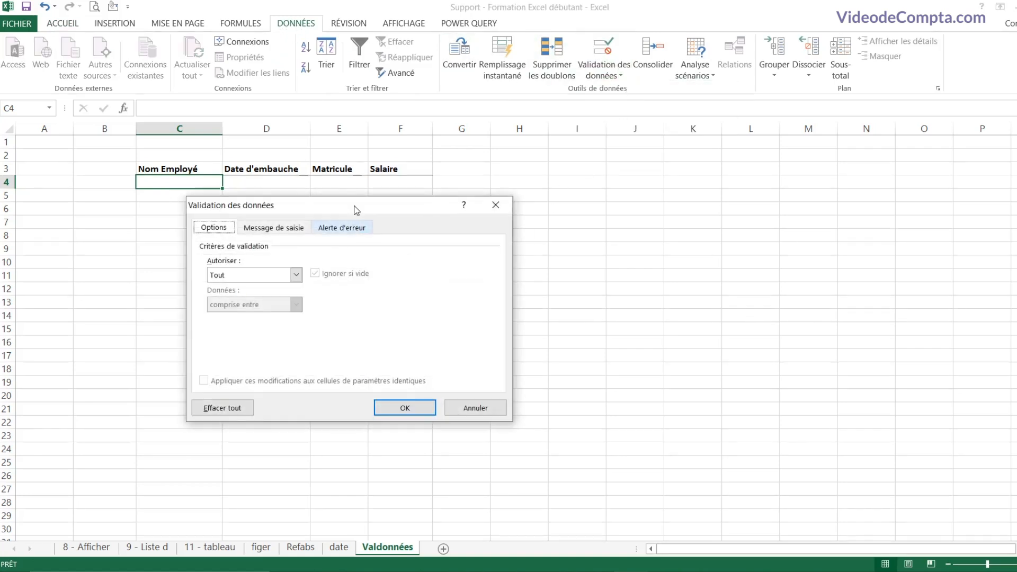
drag(352, 209, 425, 198)
click(329, 270)
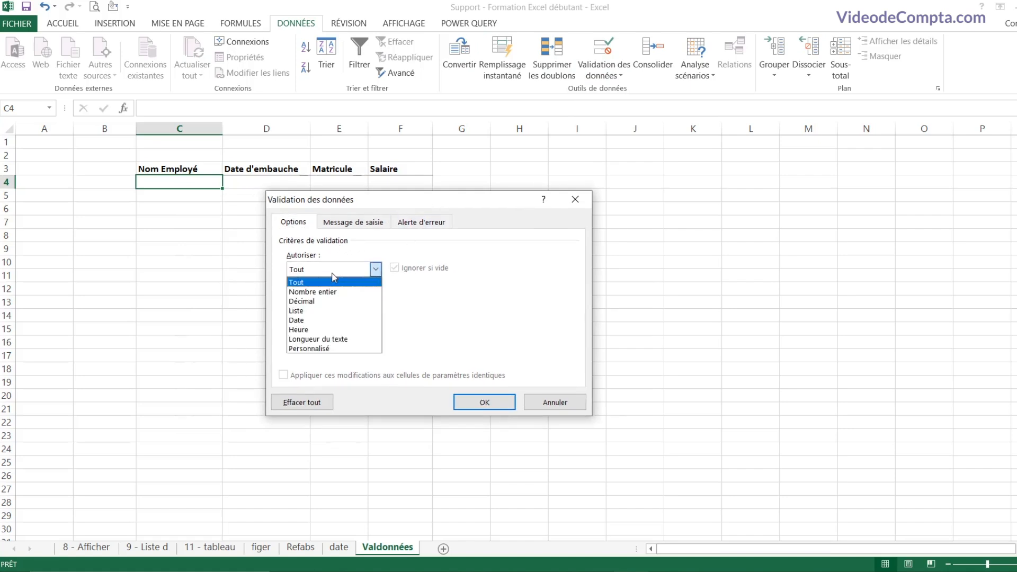
click(321, 340)
click(376, 298)
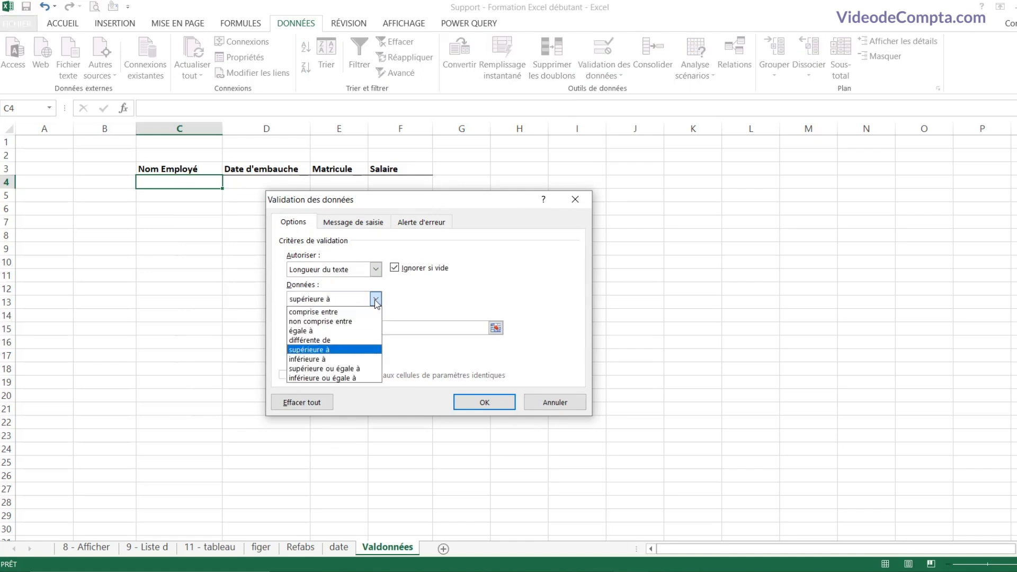
click(340, 351)
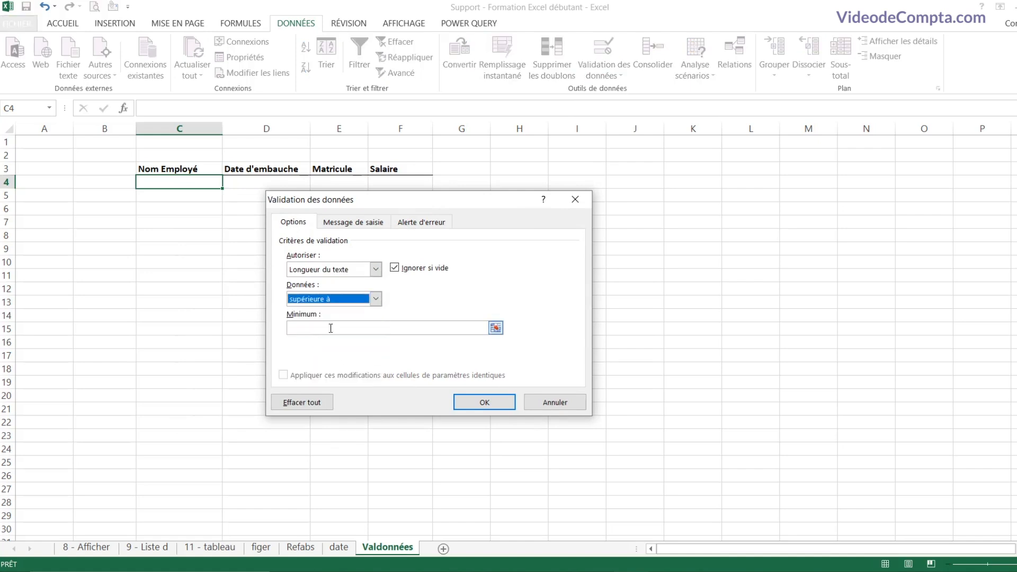
click(331, 328)
text(5)
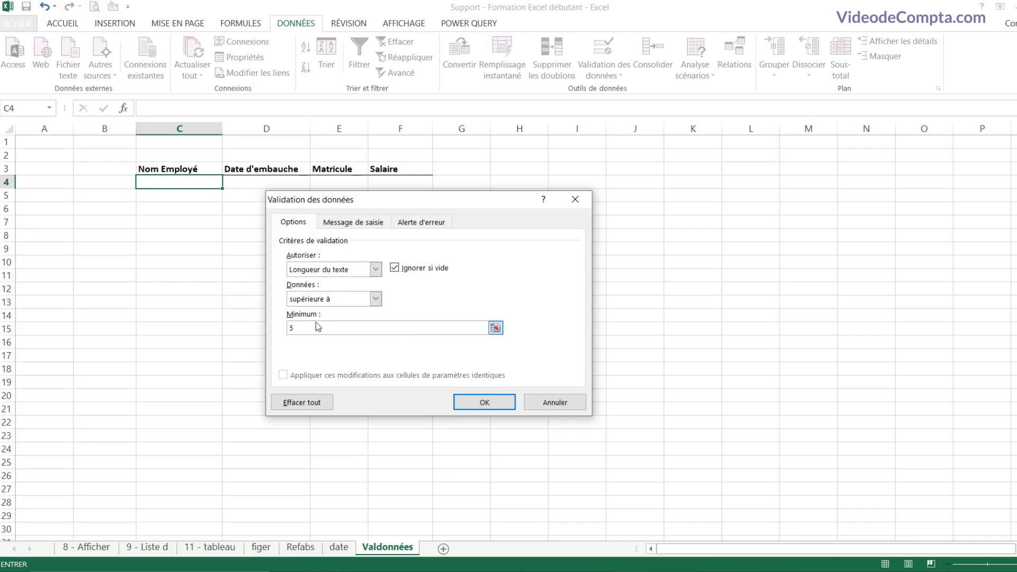
click(490, 407)
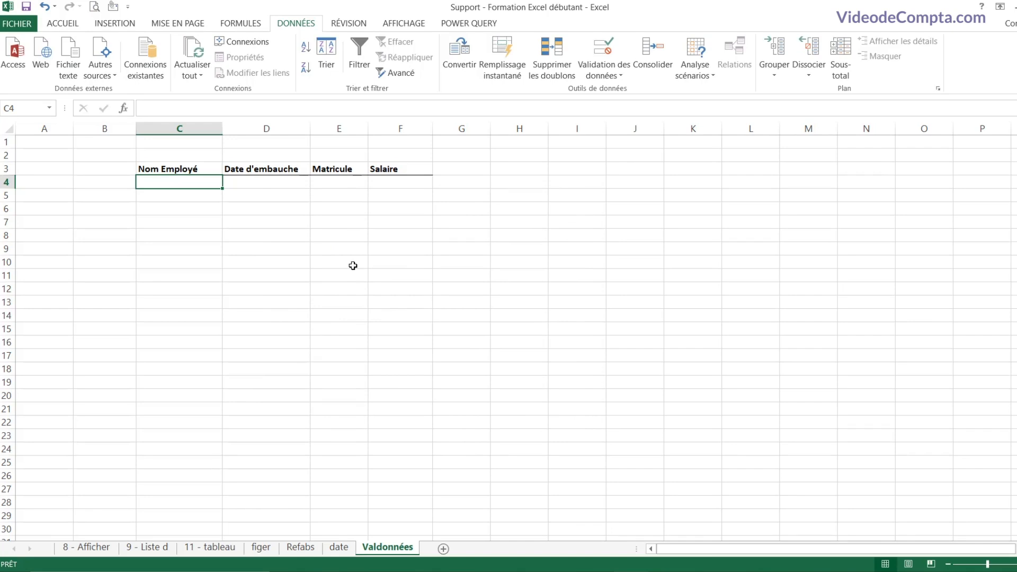
Step: Test C4 with 'gth', cancel the rejection, then enter the employee's full name
text(gth)
key(Return)
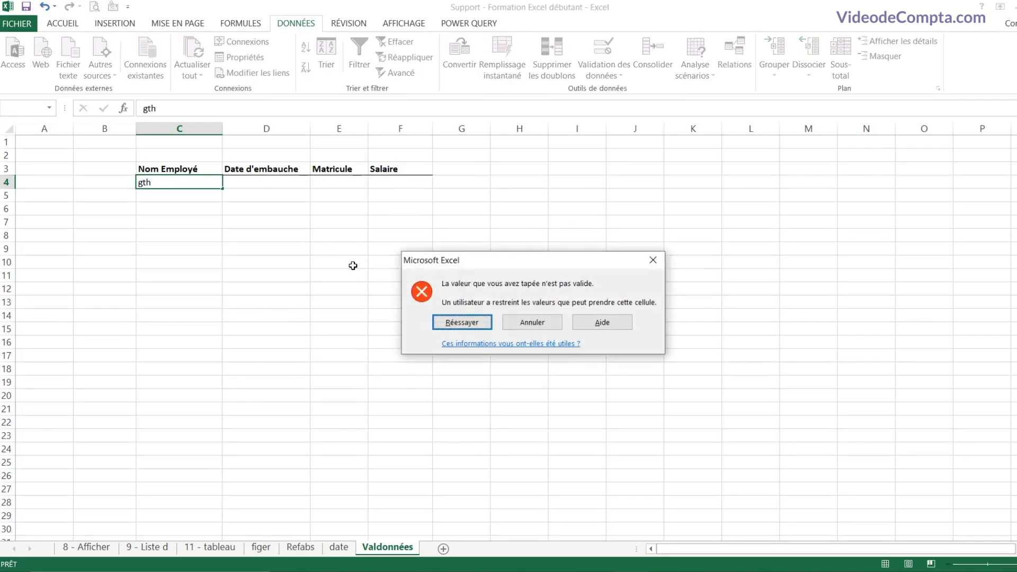
click(532, 322)
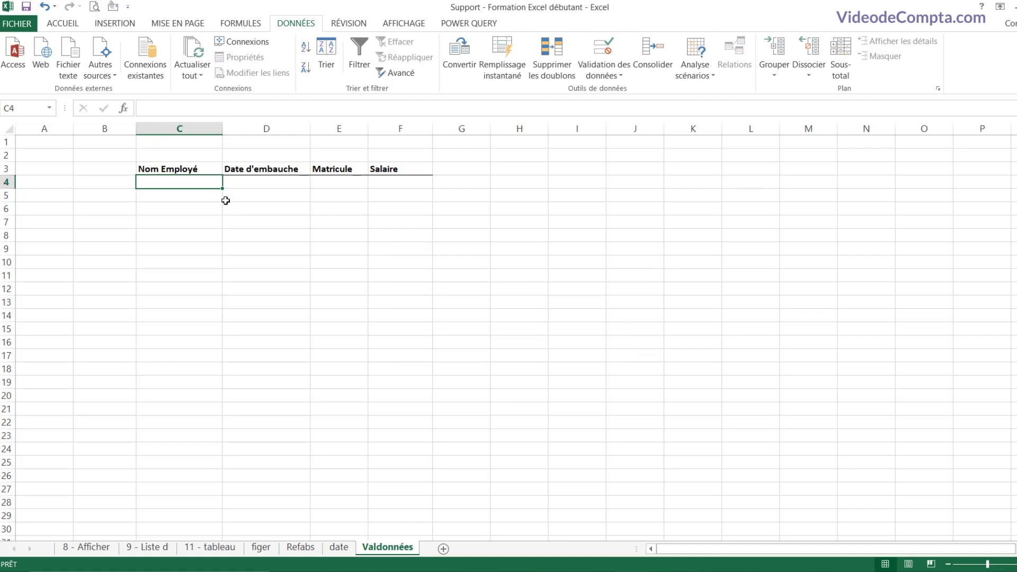
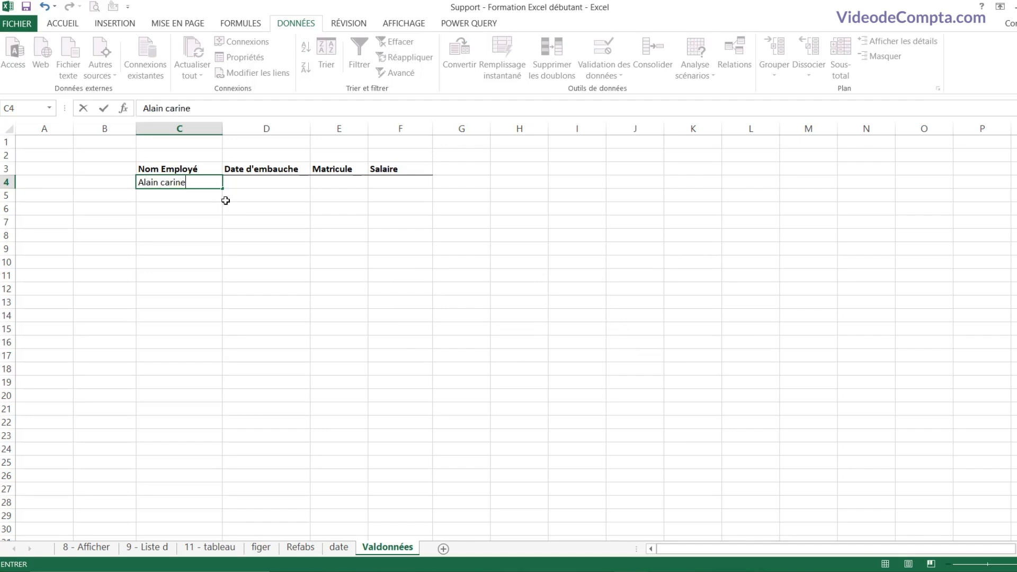
key(Return)
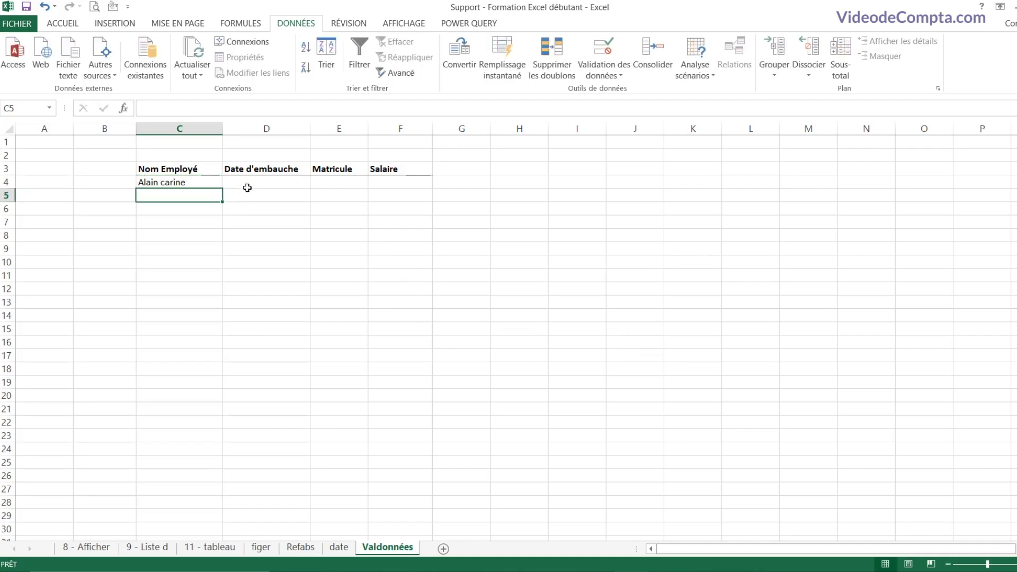
click(269, 181)
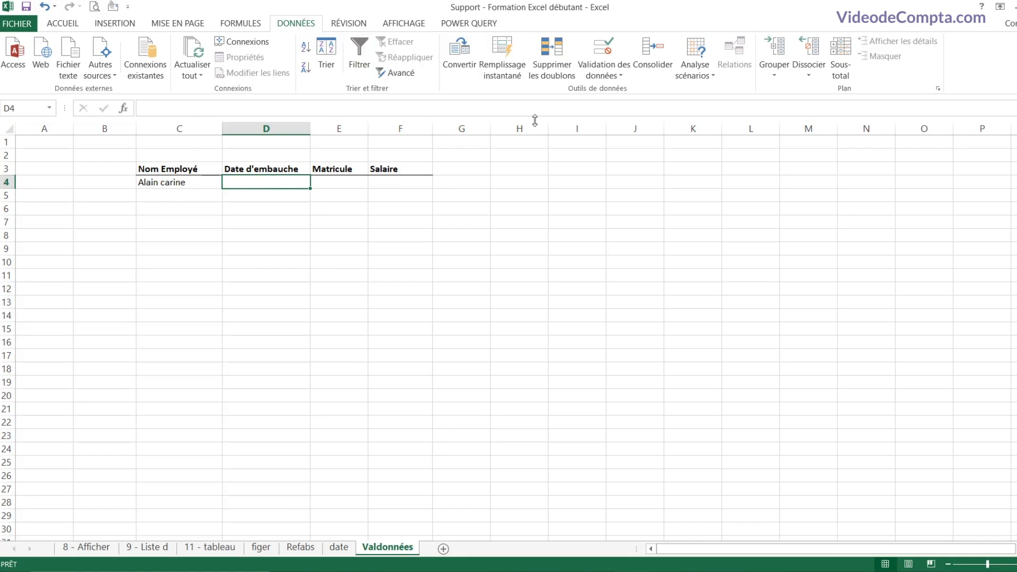
Step: Restrict D4 to dates supérieure à 01/01/2010 with a Date validation rule
click(617, 75)
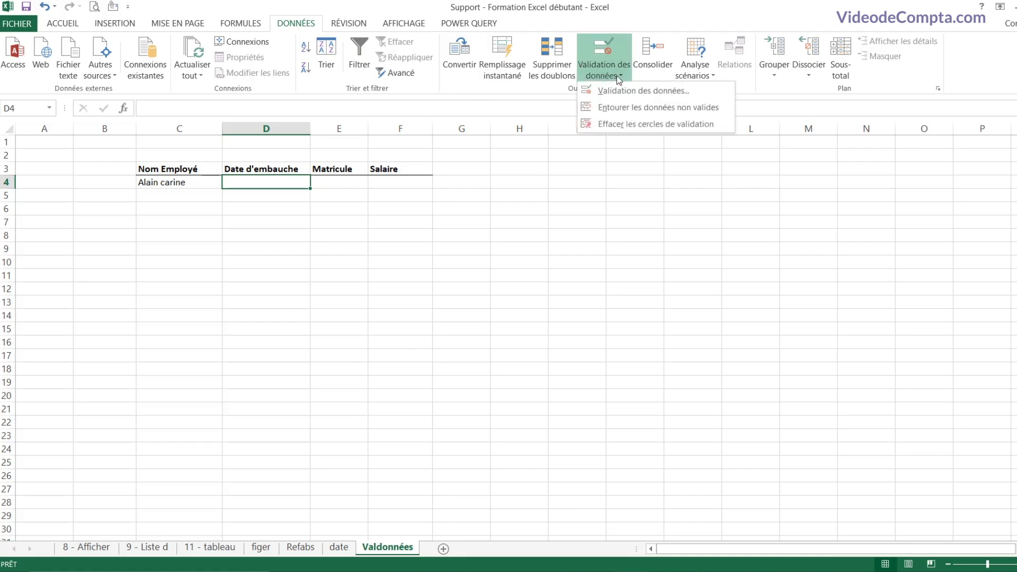
click(627, 91)
click(339, 270)
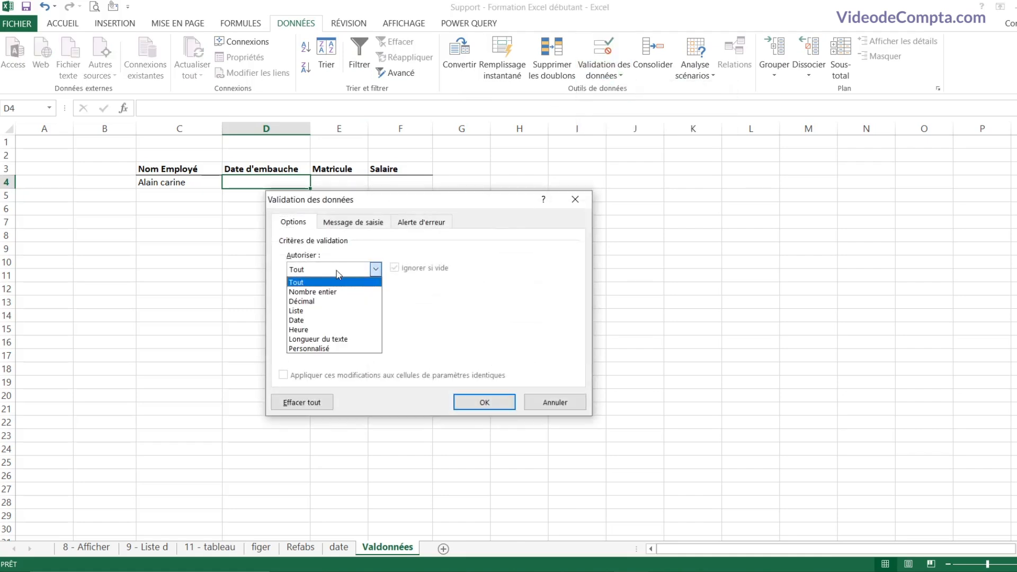
click(315, 320)
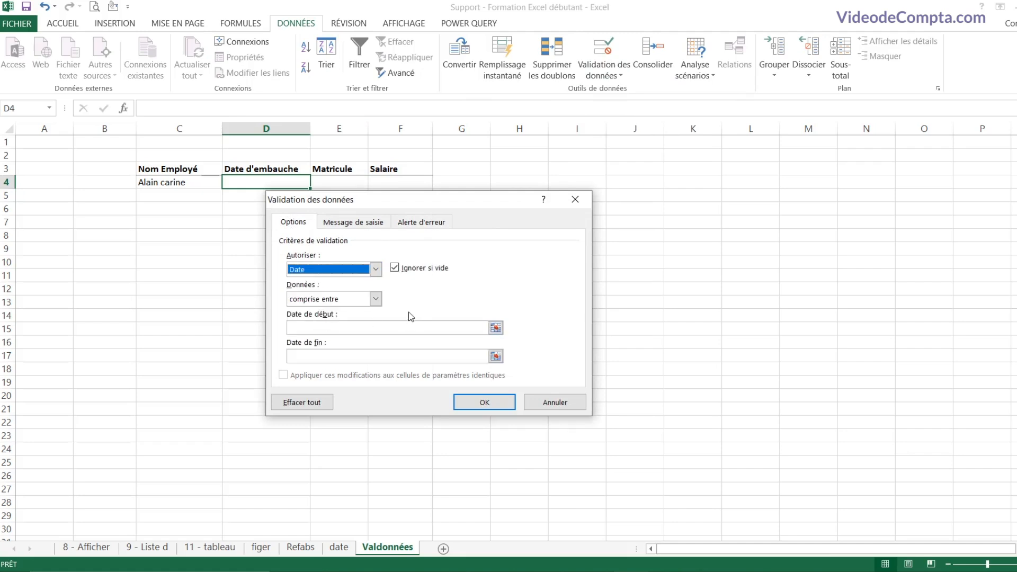
click(377, 301)
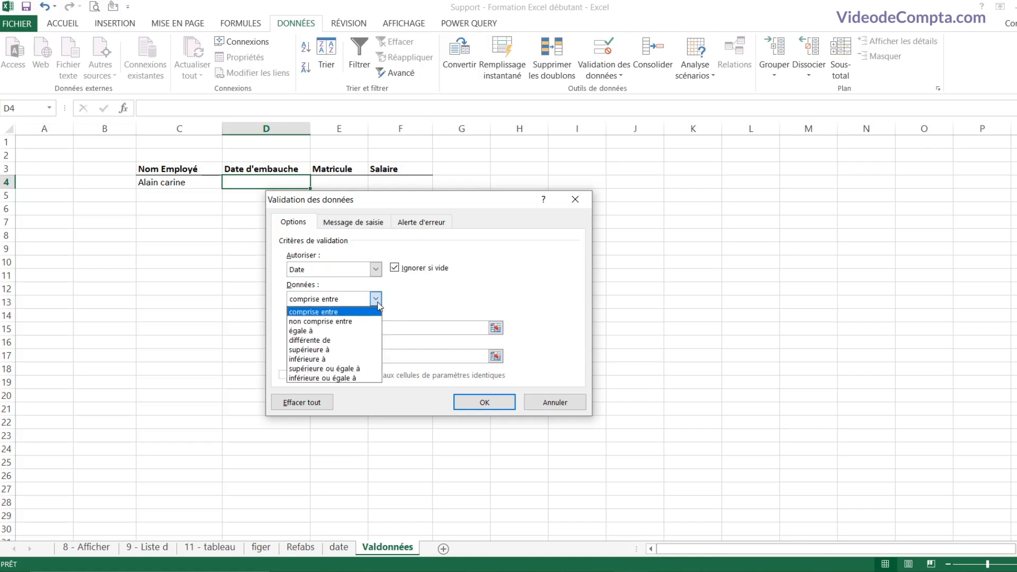
click(355, 349)
click(341, 328)
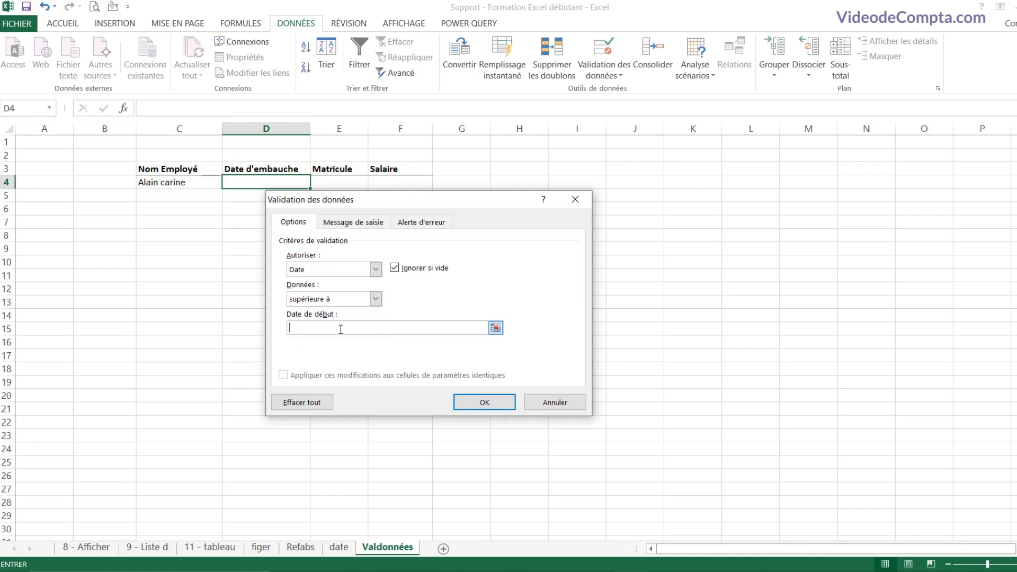
text(01)
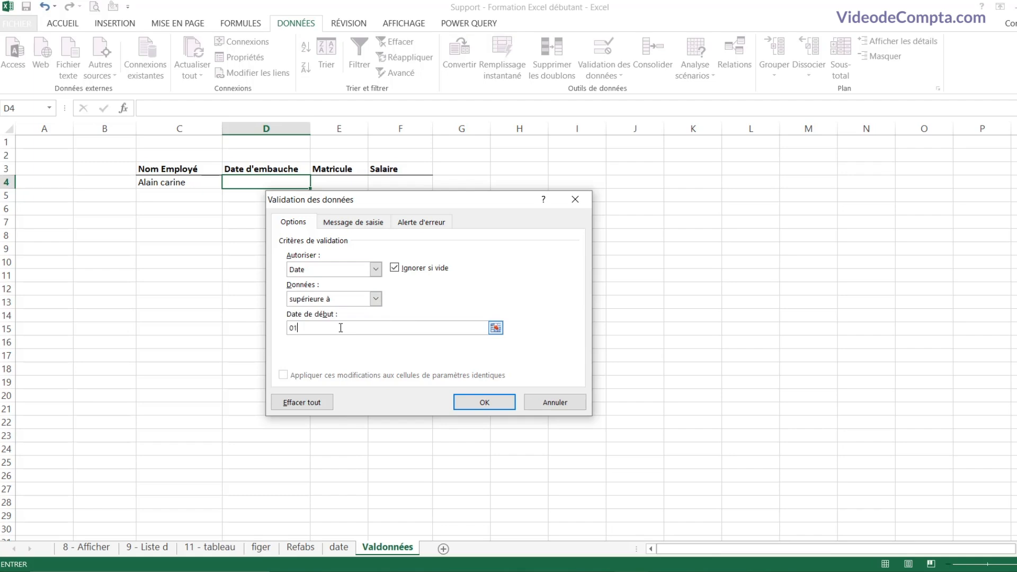
text(0/01/2010)
click(482, 401)
Step: Test D4 with 01/01/2009, cancel the rejection, then enter the hire date 21/05/2020
text(0)
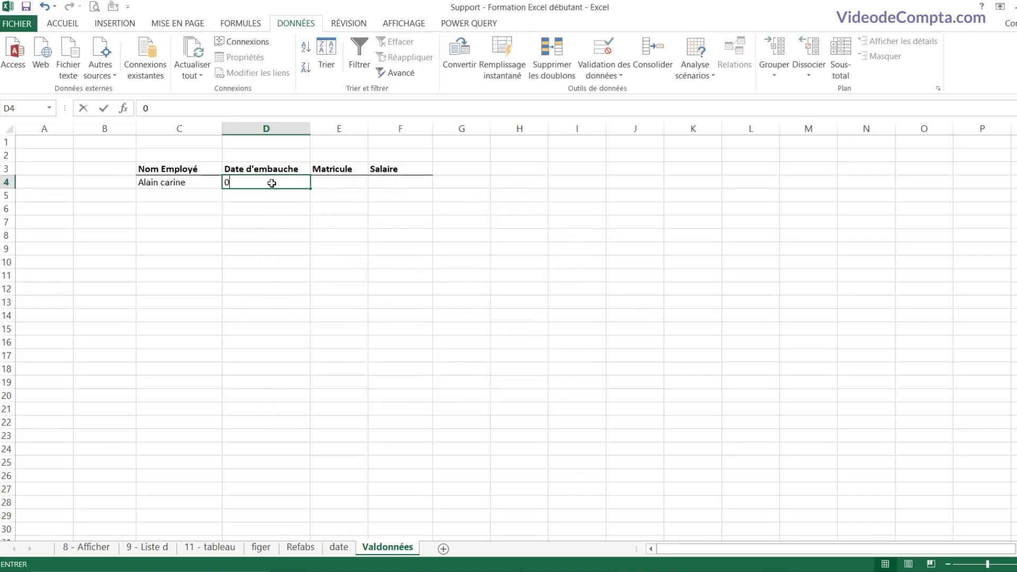
text(1/01/)
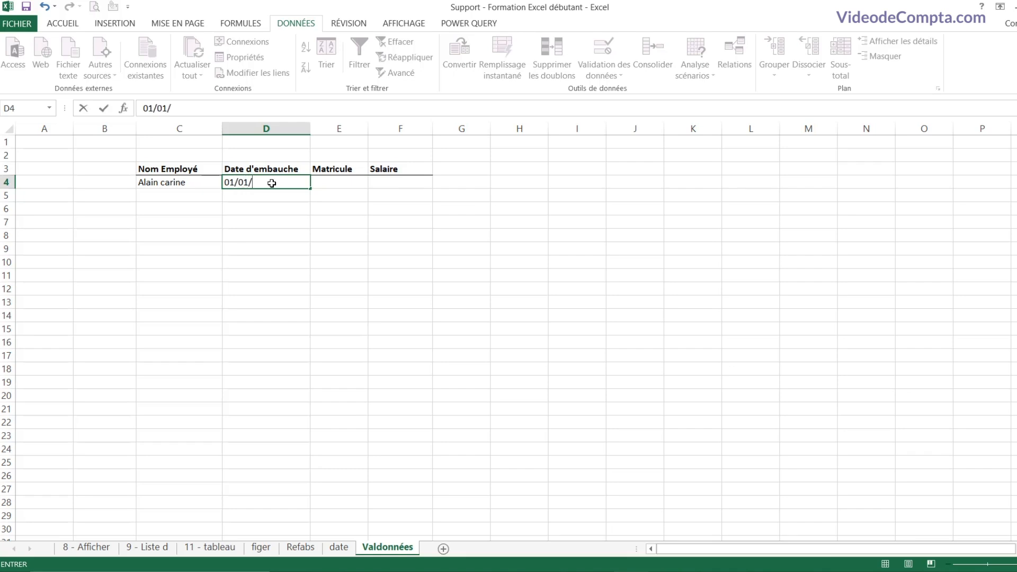
text(2009)
key(Return)
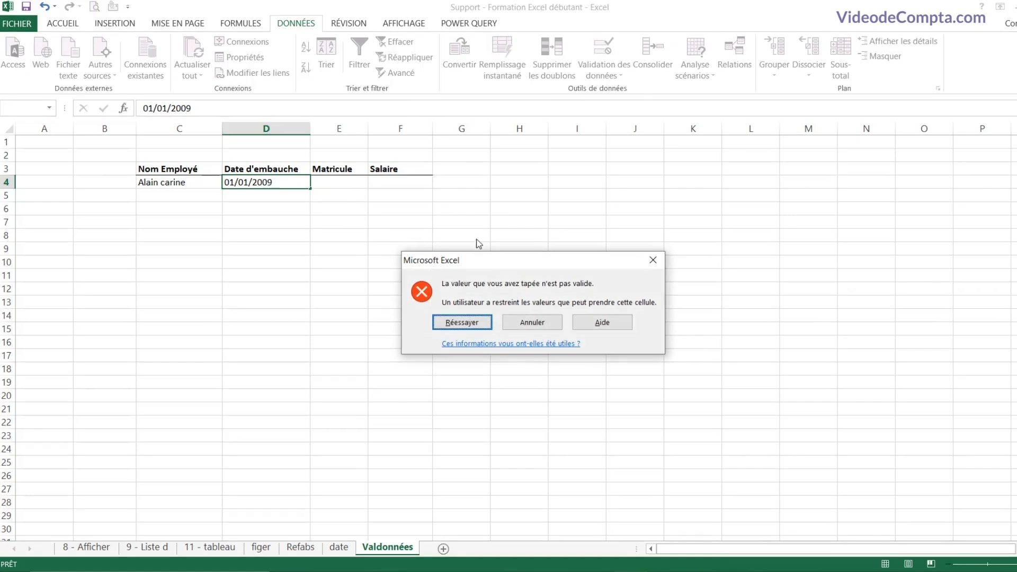
click(530, 322)
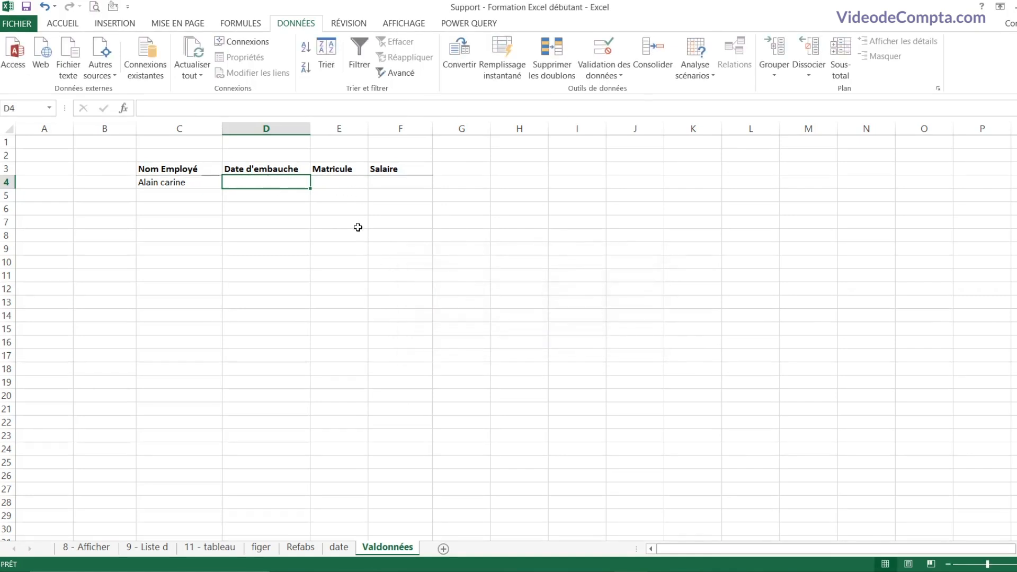
text(21/05/)
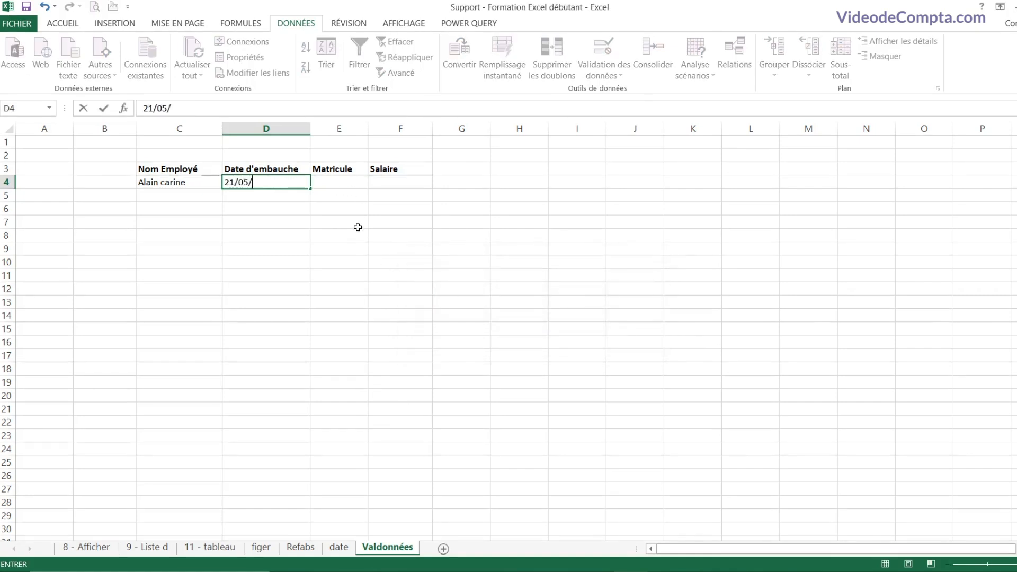
text(2020)
key(Return)
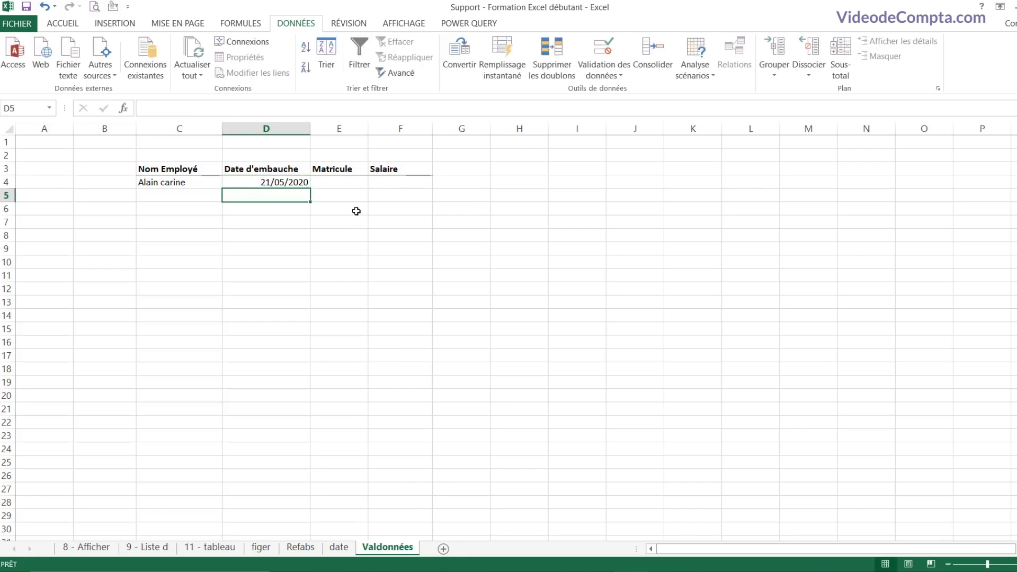
Step: Restrict E4 to Nombre entier values between 1000 and 3000
click(346, 184)
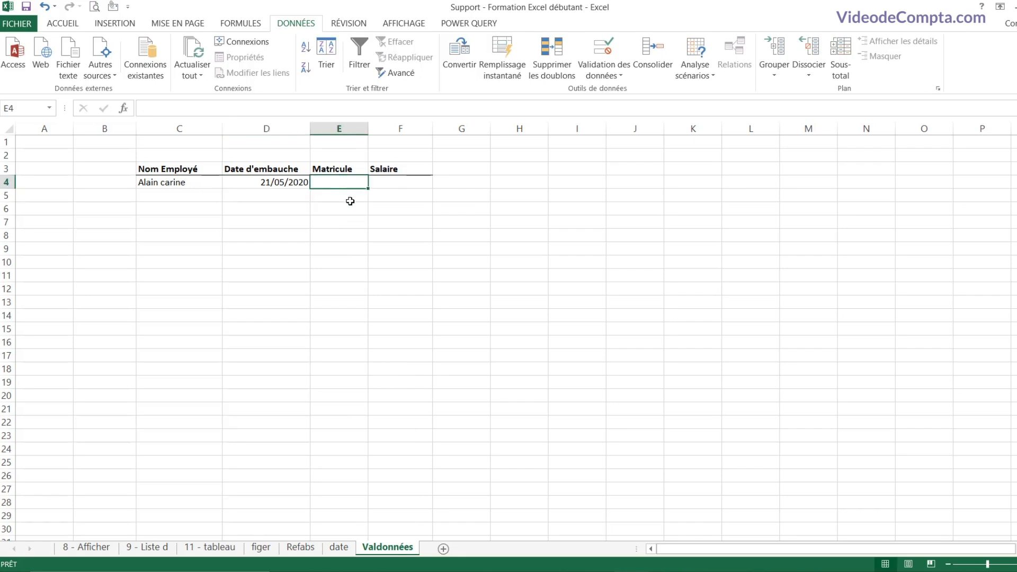
click(605, 74)
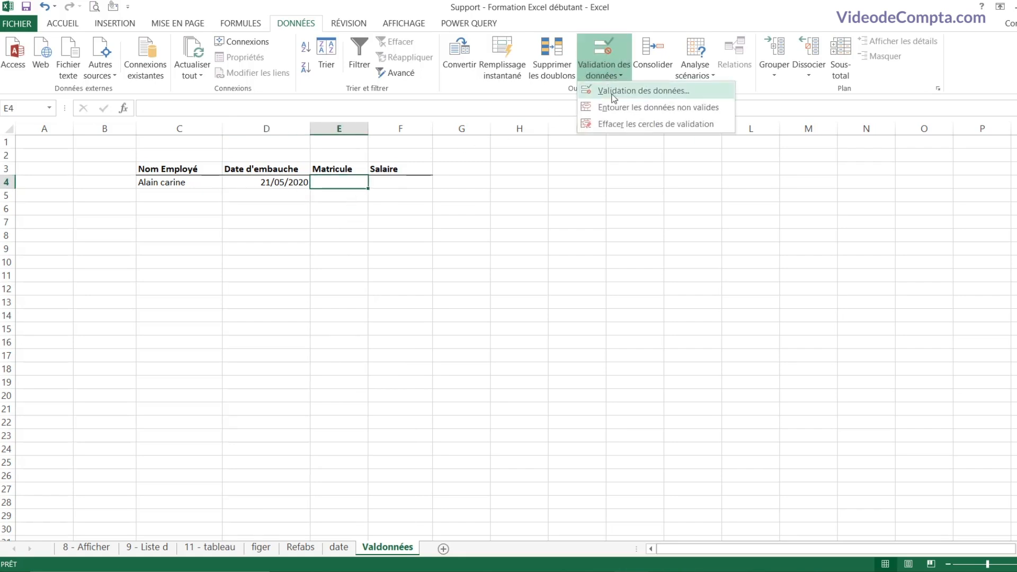
click(625, 97)
drag(427, 202, 450, 215)
click(397, 284)
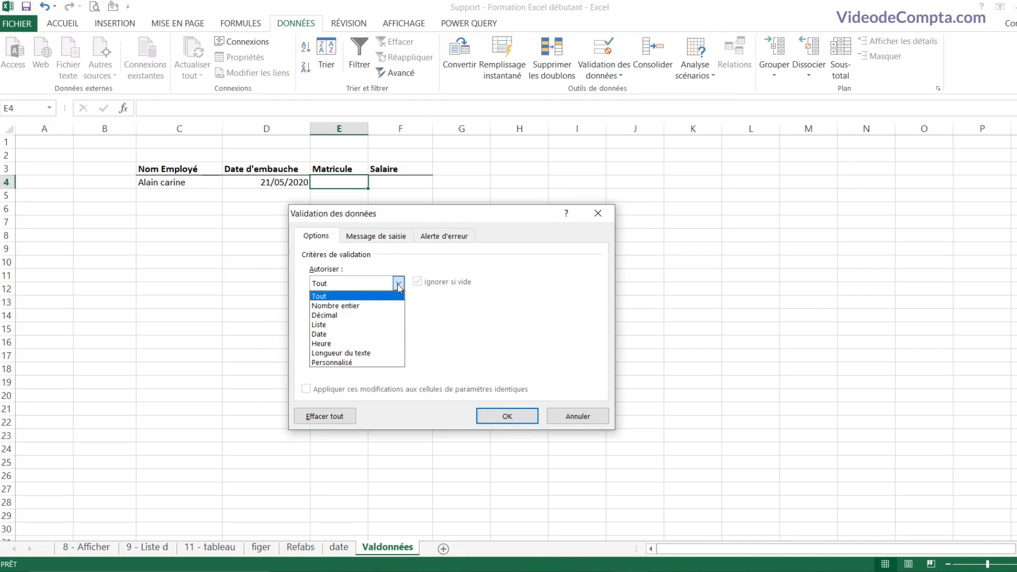
click(362, 306)
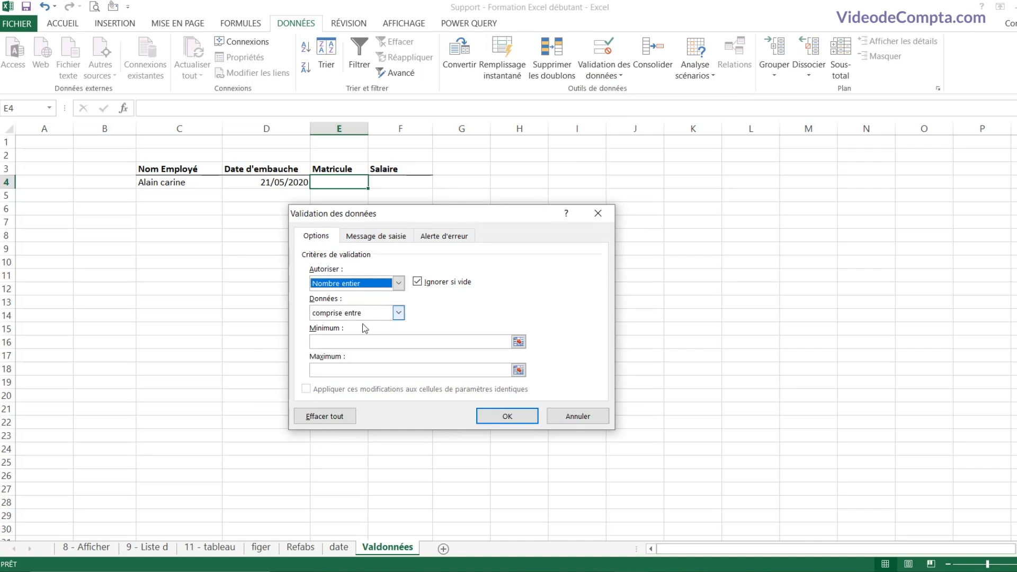
click(356, 342)
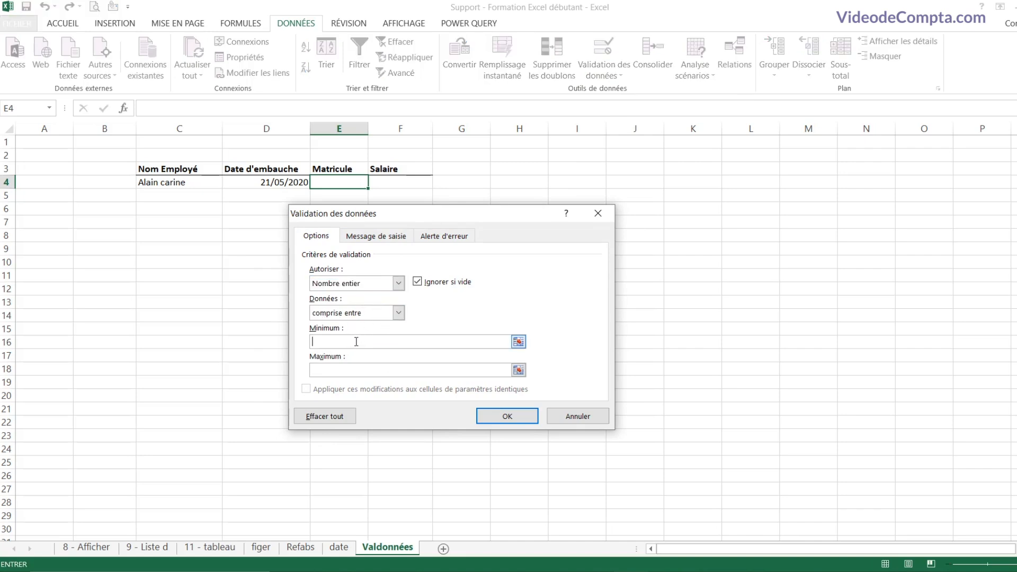
text(1000)
click(348, 369)
text(3000)
click(496, 422)
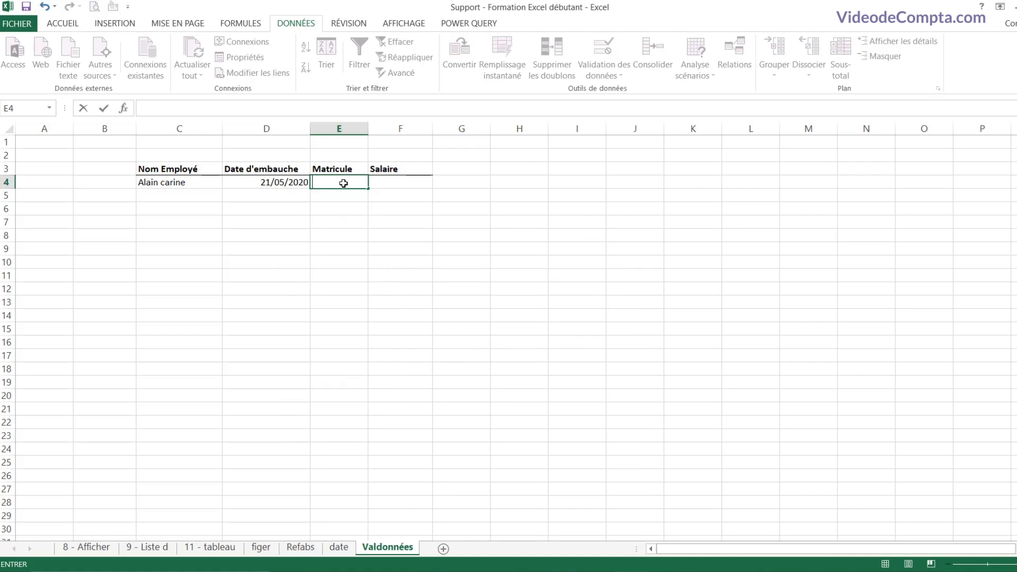
Step: Test E4 with 5252, cancel the rejection, then enter the Matricule 2000
text(5252)
key(Return)
click(506, 318)
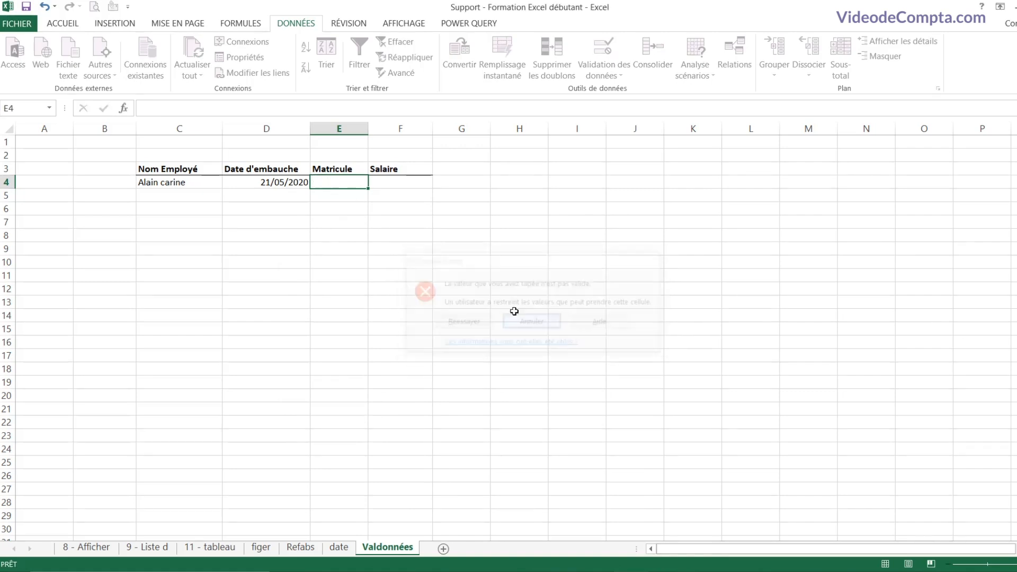
text(2000)
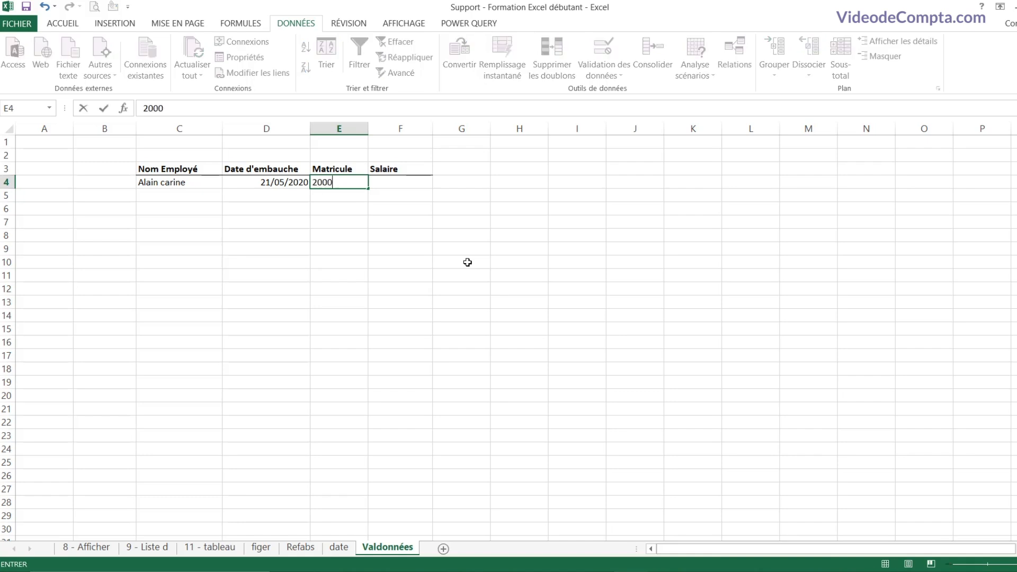
key(Return)
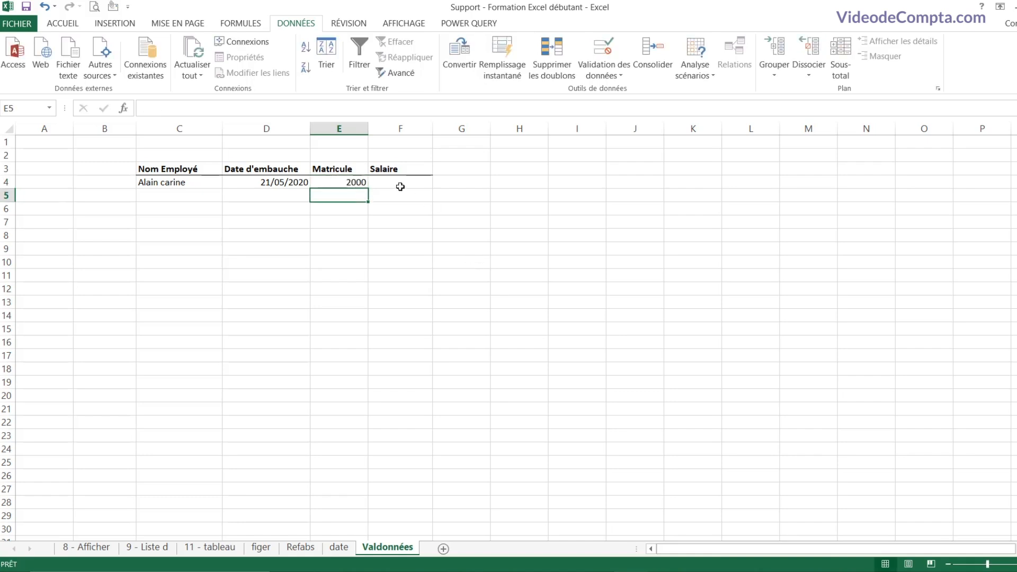
click(400, 182)
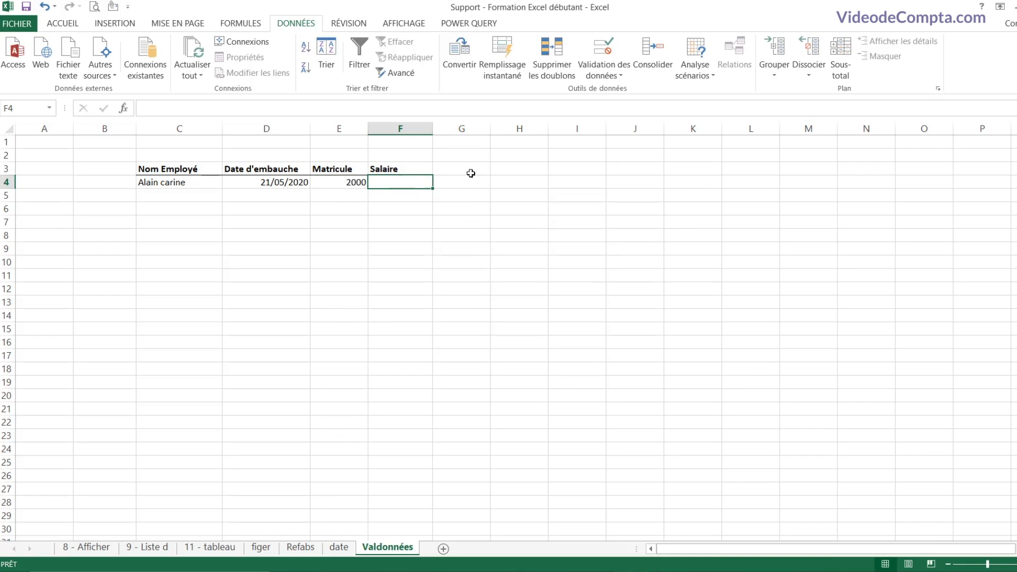
Step: Restrict F4 to Nombre entier values from 1 to 1000000
click(617, 74)
click(638, 90)
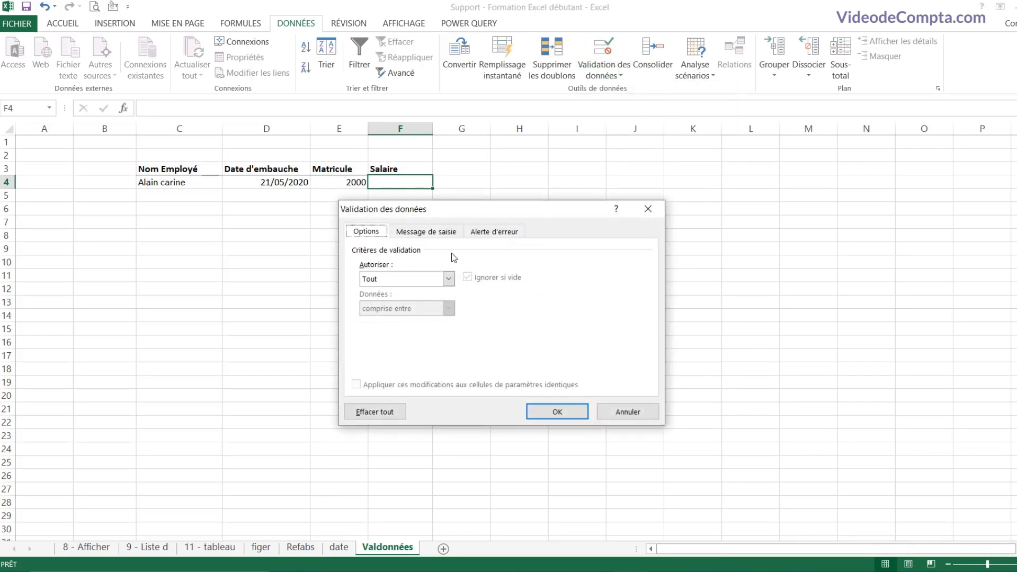
click(449, 279)
click(421, 299)
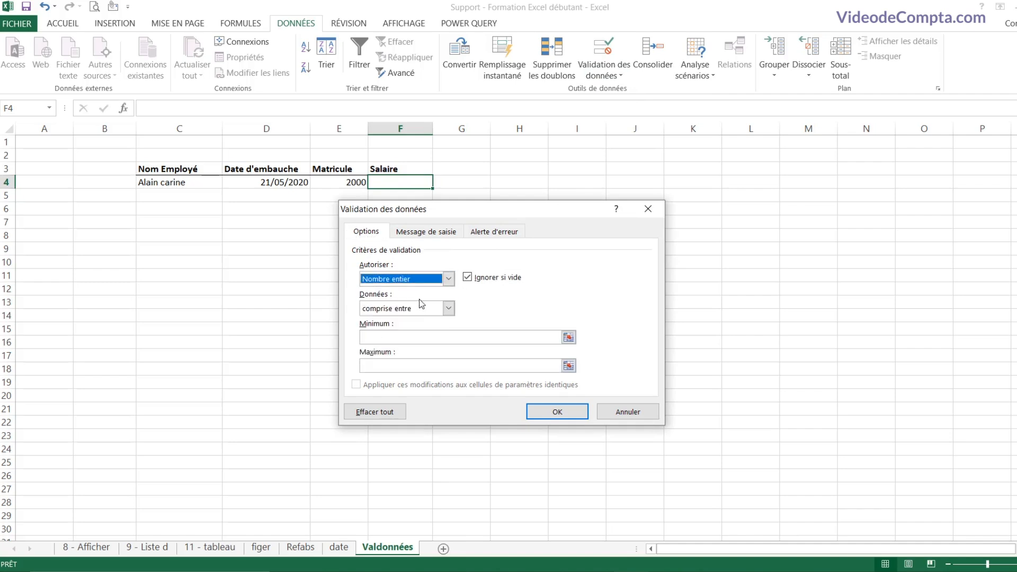
click(417, 337)
text(1)
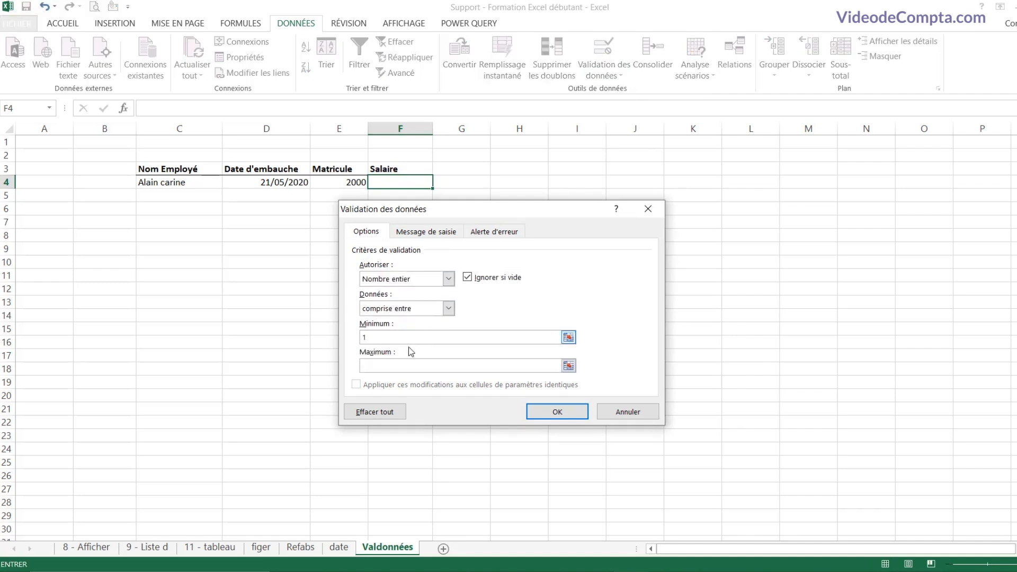
click(403, 364)
text(1000000)
click(560, 417)
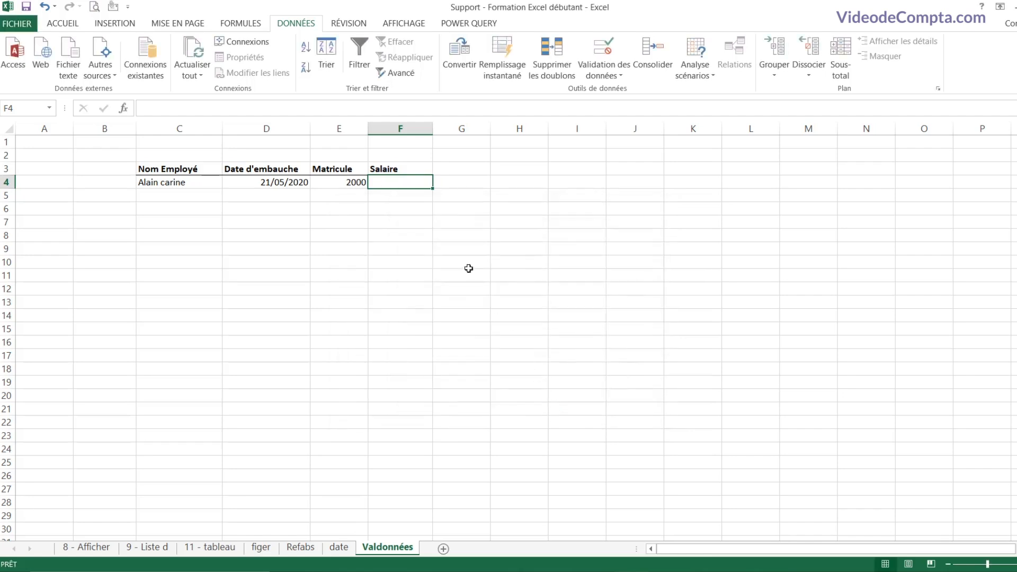
Step: Enter the salary 500000 in F4
text(5000)
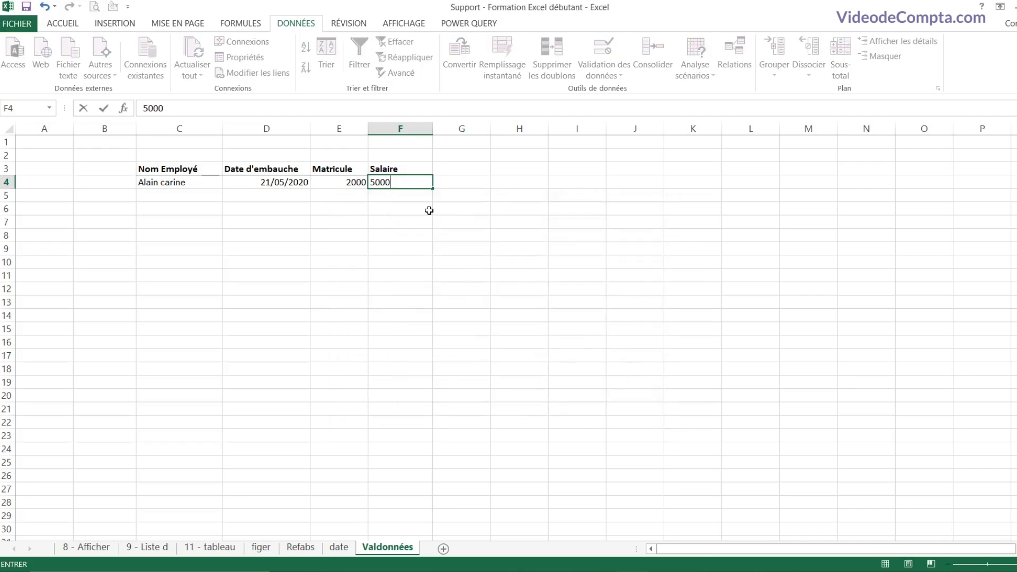
text(00)
key(Return)
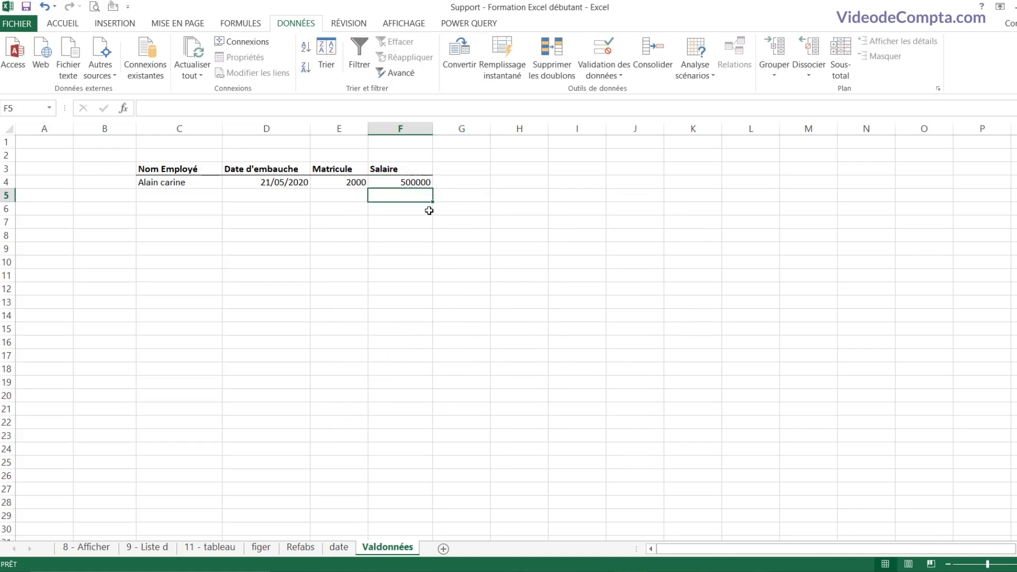
click(417, 180)
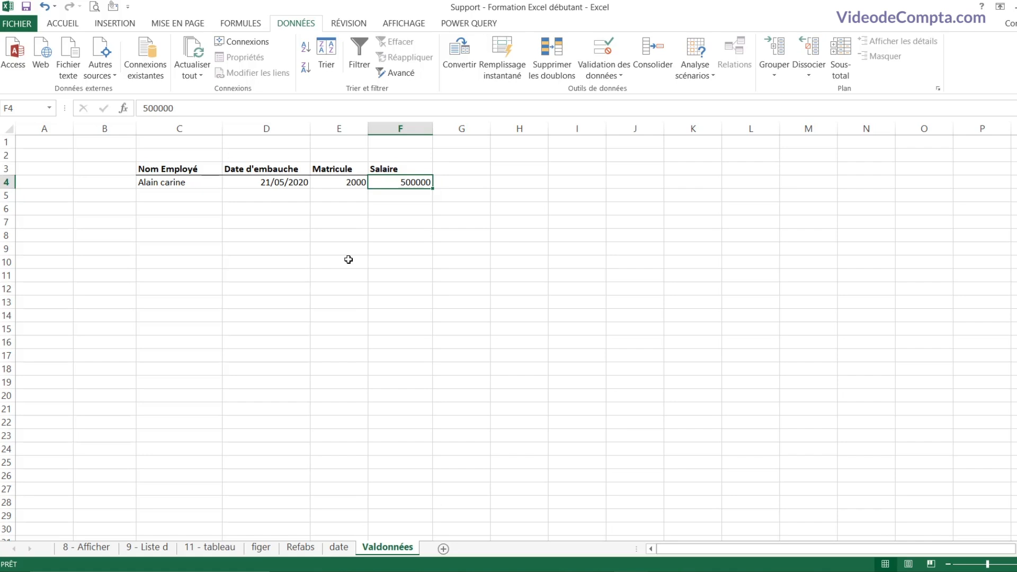
Step: Give D4 the input message 'SVP saisissez une date' and check that it appears
click(239, 183)
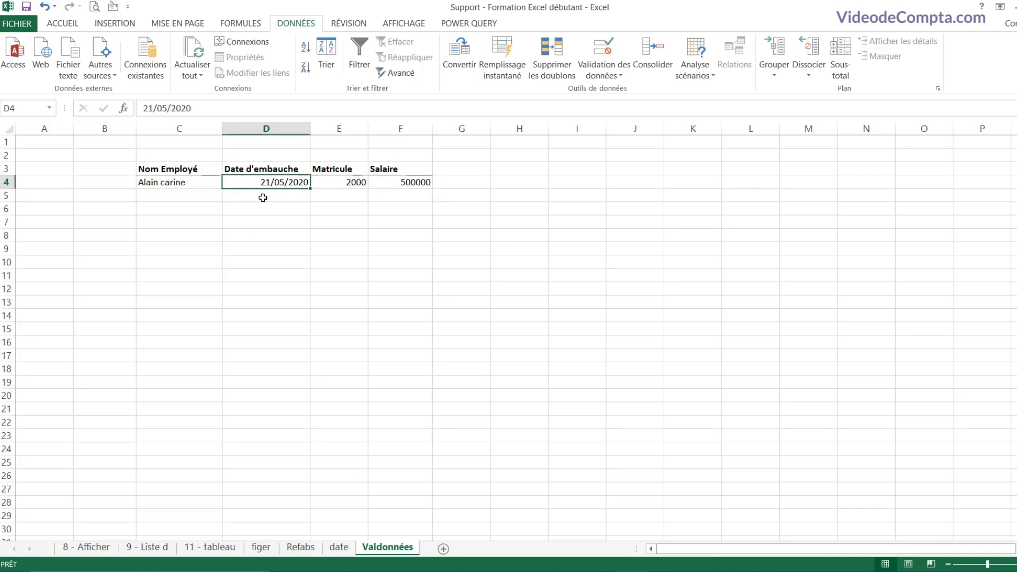
click(604, 73)
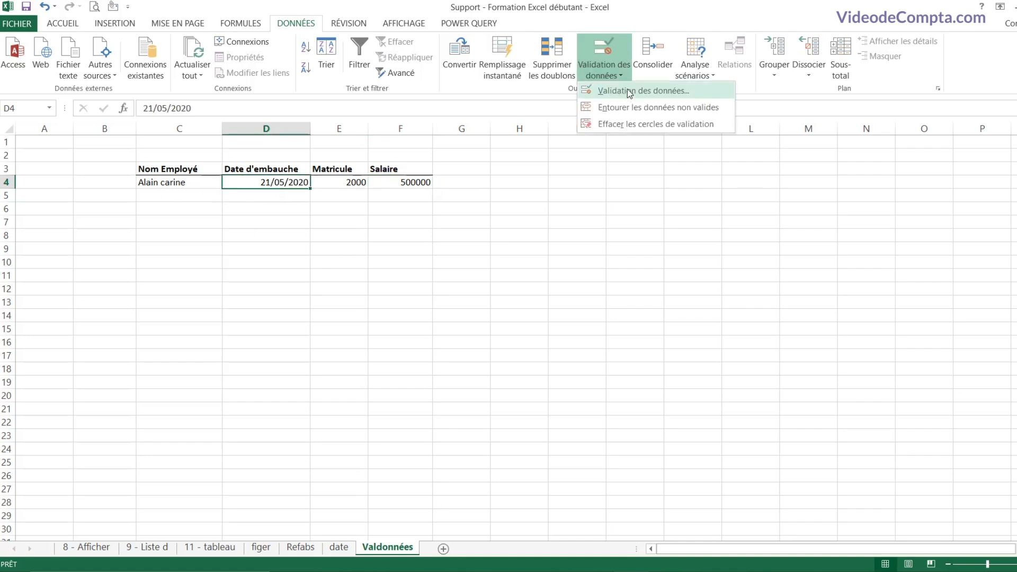
click(628, 89)
drag(499, 209, 584, 205)
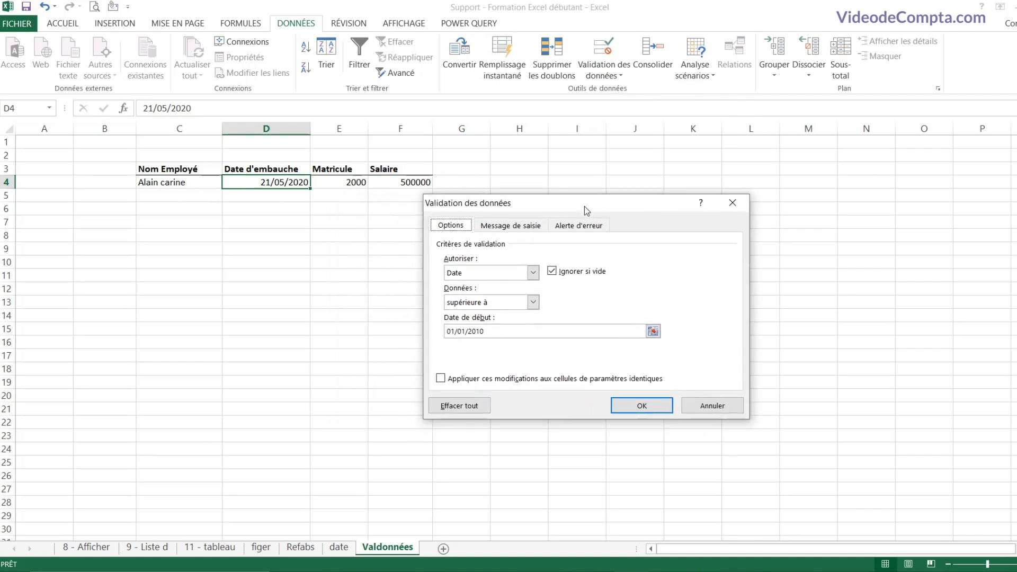
click(510, 225)
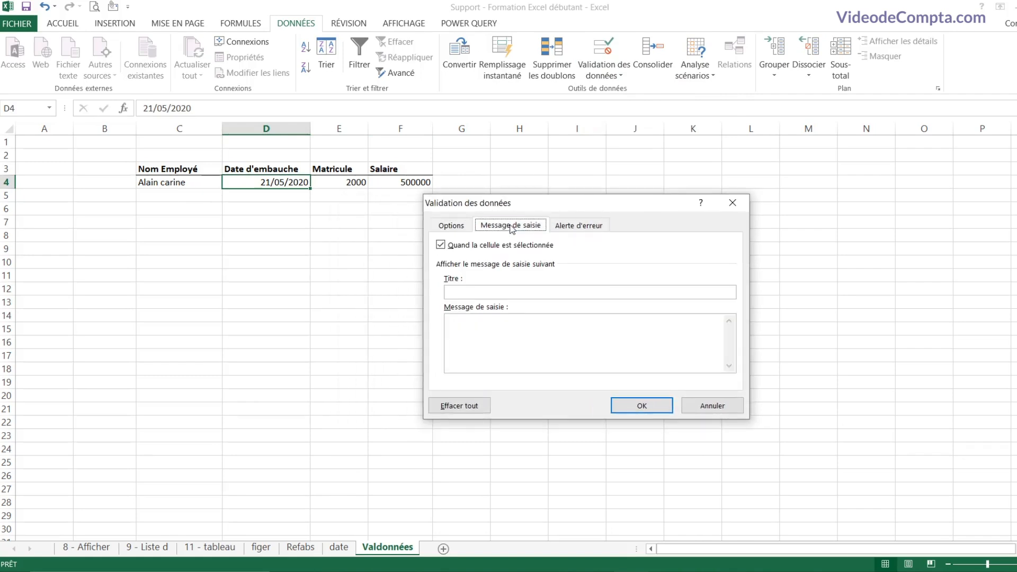
click(498, 334)
text(SC)
key(BackSpace)
text(VP saisissez une date)
click(642, 405)
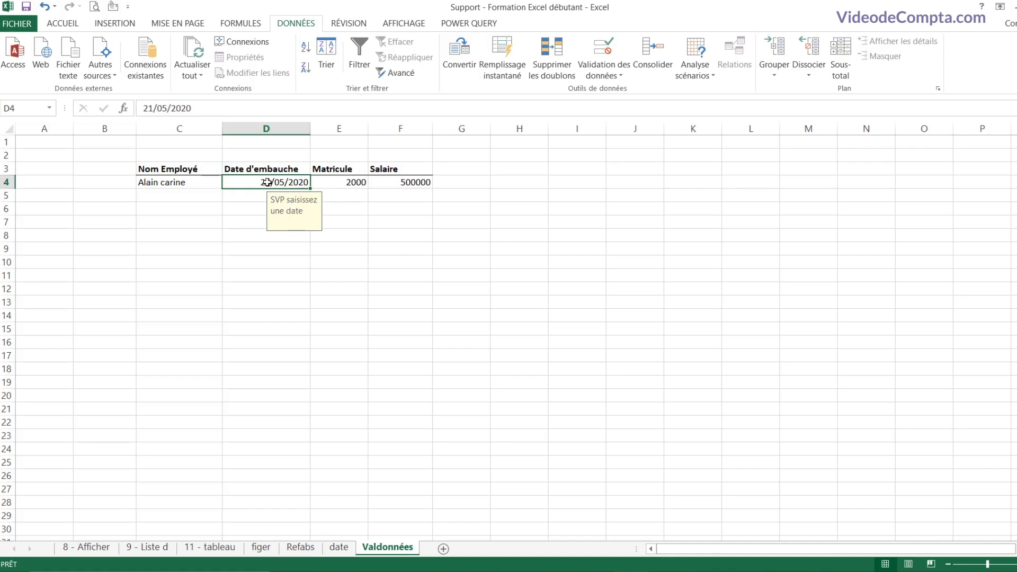
key(Tab)
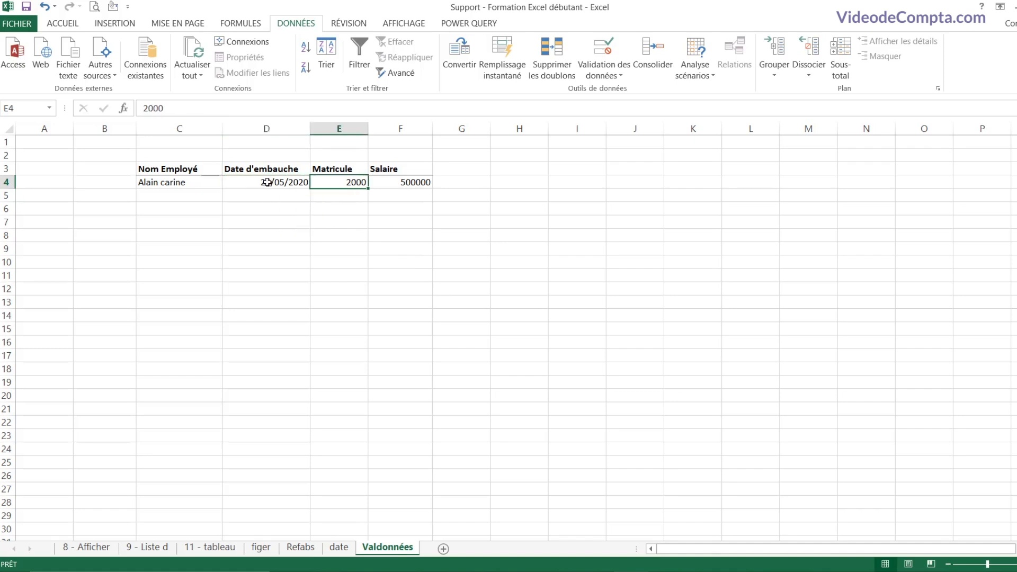
click(306, 183)
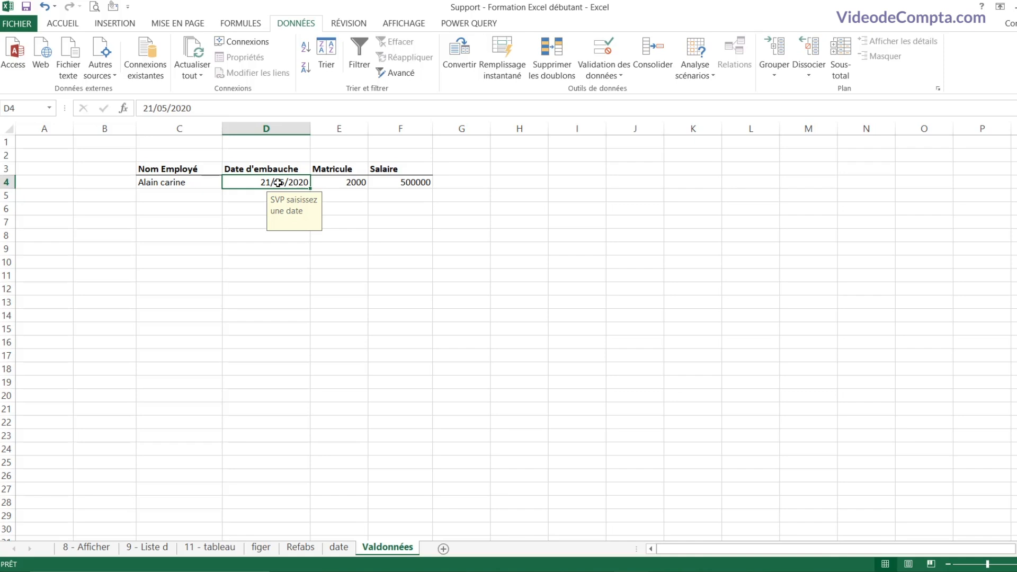
Step: Set D4's error alert message to 'Saisissez une date SVP'
click(616, 69)
click(627, 87)
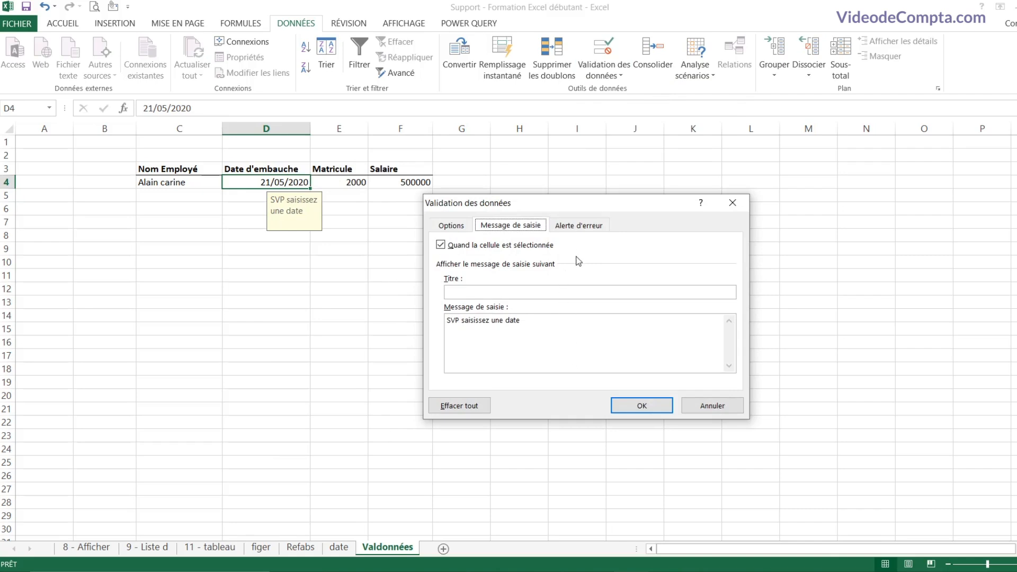
click(582, 226)
click(638, 348)
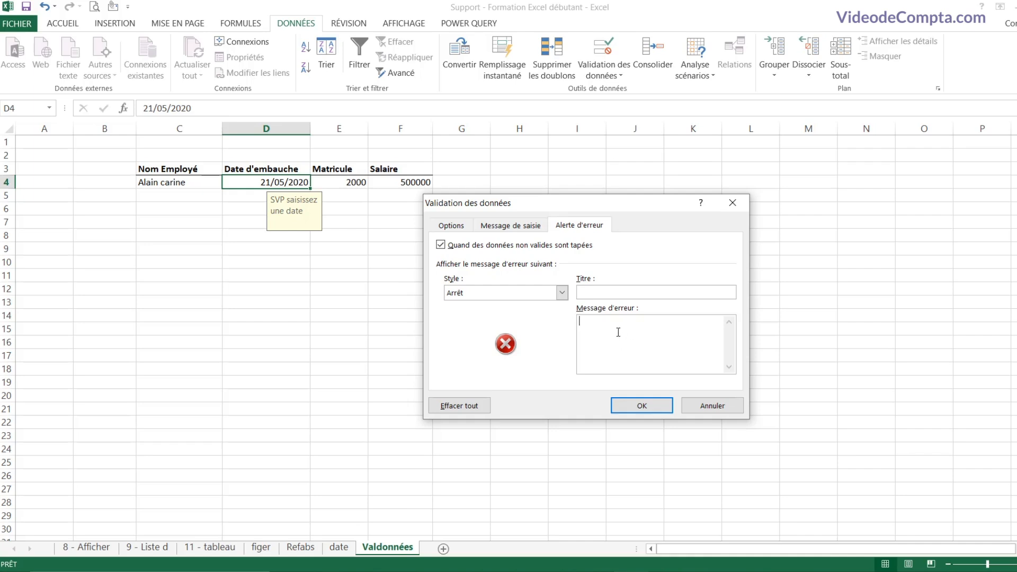
text(Saisissez une date SVP)
click(645, 405)
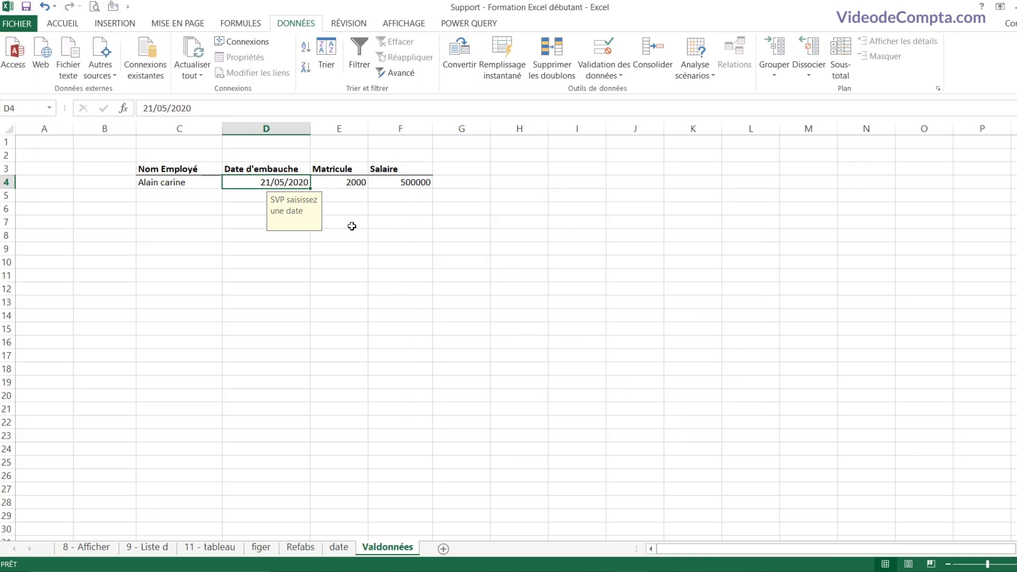
Step: Test D4 with 25 and cancel the custom error, keeping 21/05/2020
text(25)
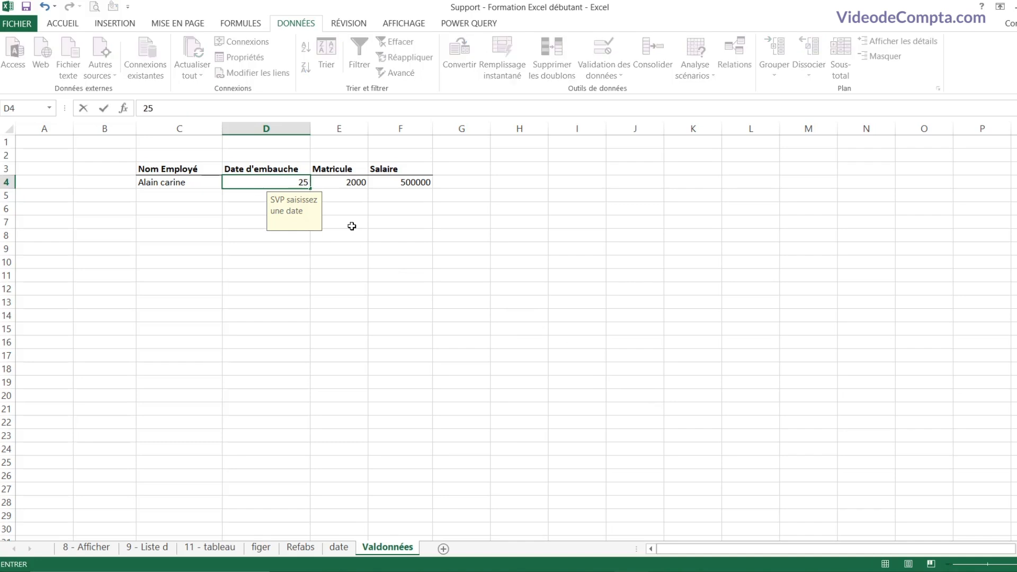
key(Return)
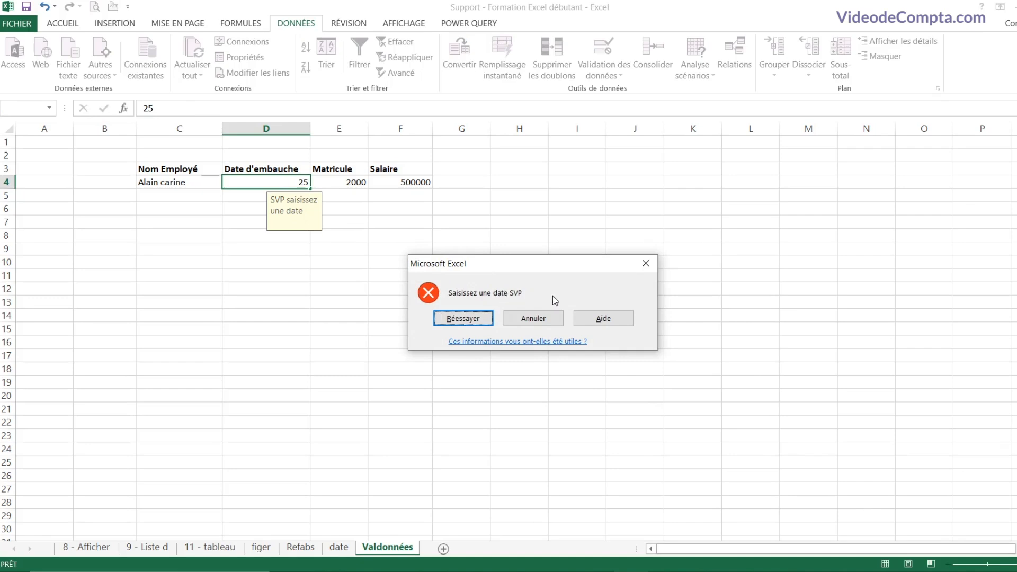
click(546, 320)
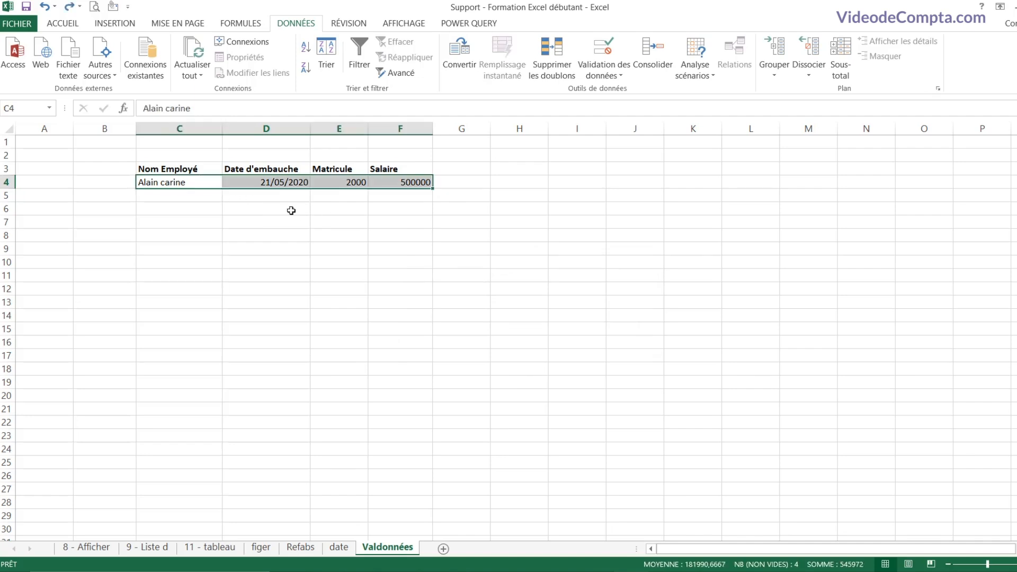
Step: Copy C4:F4's validation rules onto C5:F28 via Collage spécial > Validation, then spot-check column D
click(196, 184)
drag(311, 184, 382, 184)
key(ctrl+c)
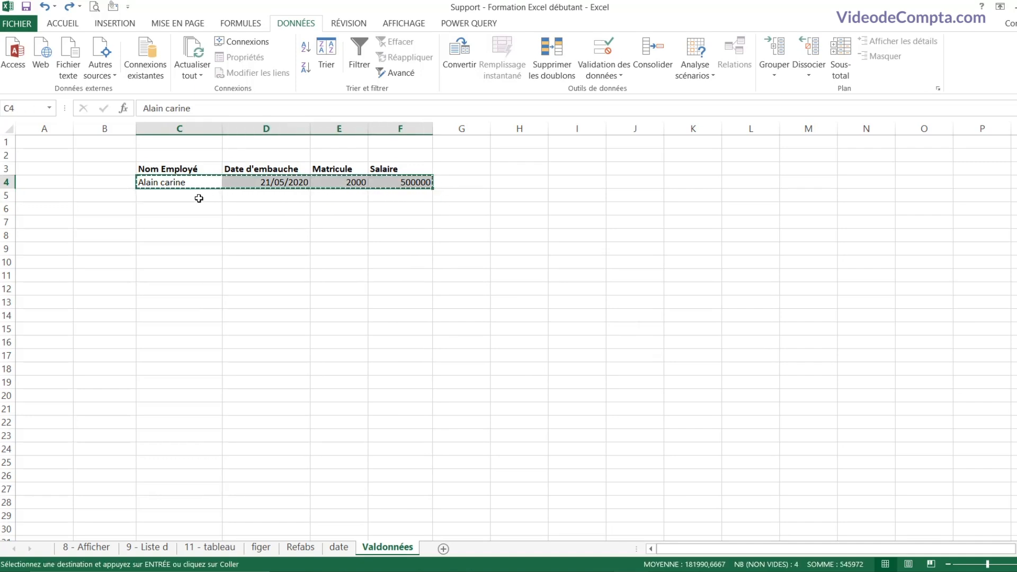
drag(199, 198, 403, 504)
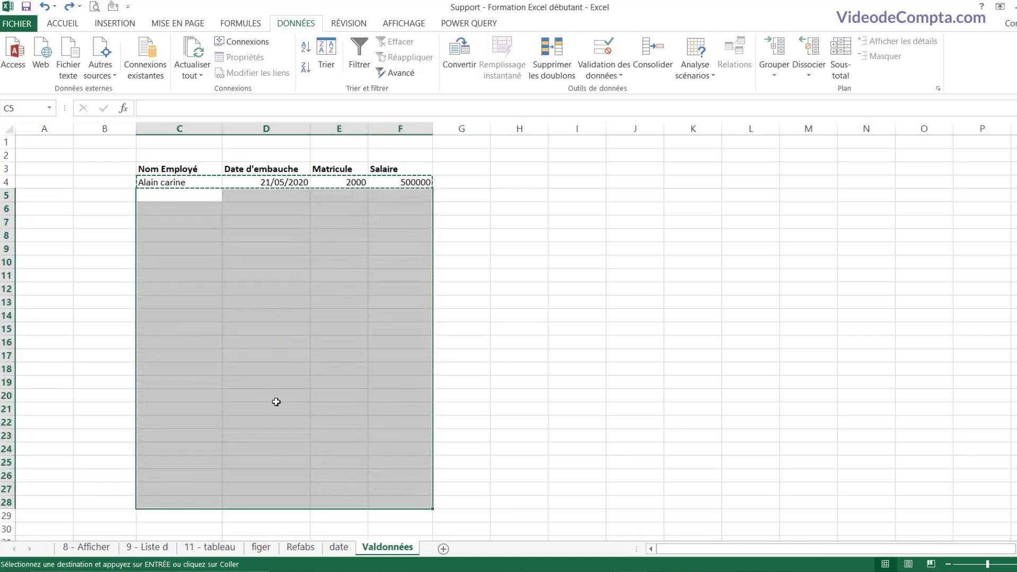
right_click(245, 226)
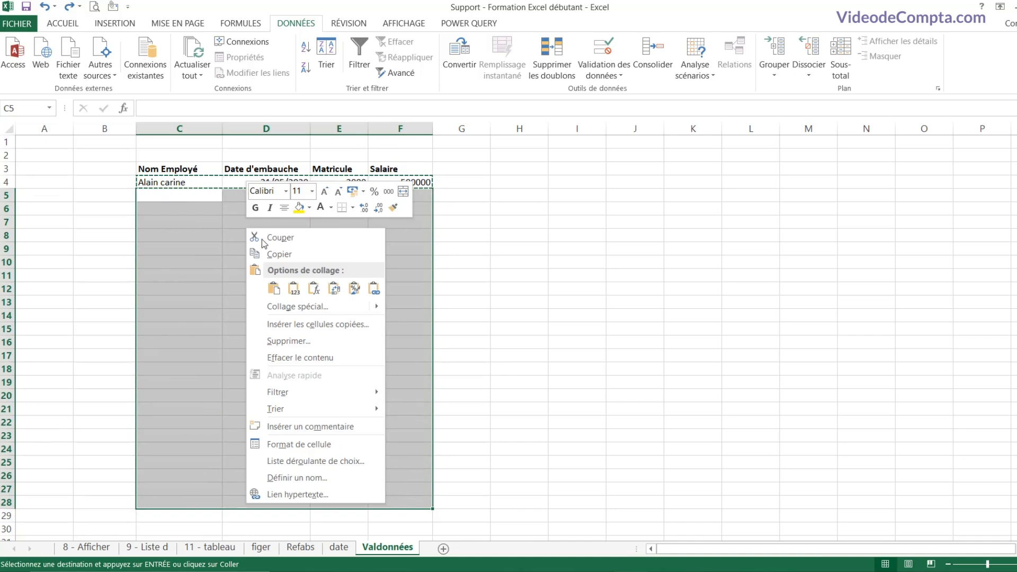
click(298, 307)
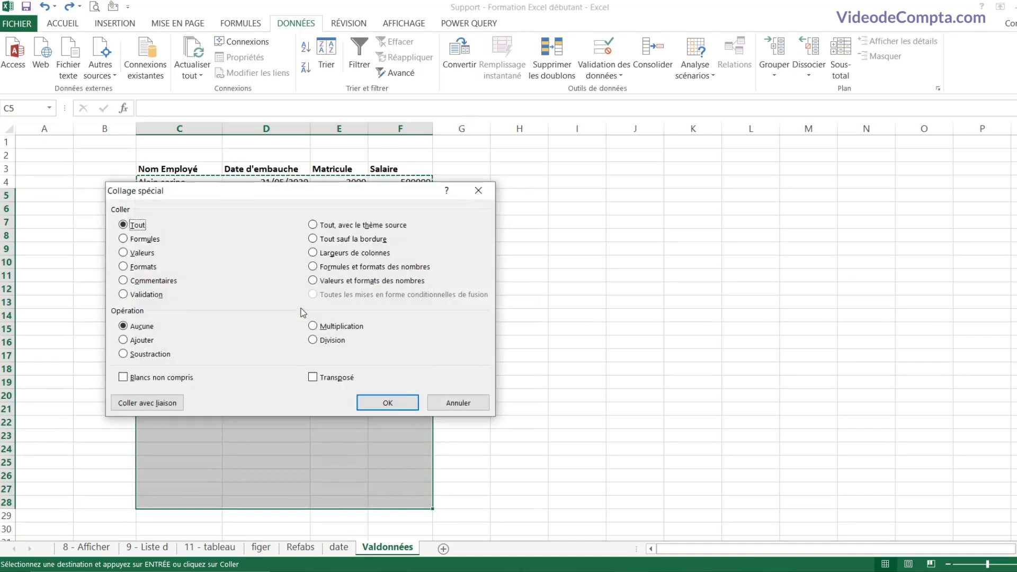
click(123, 295)
click(388, 402)
click(302, 236)
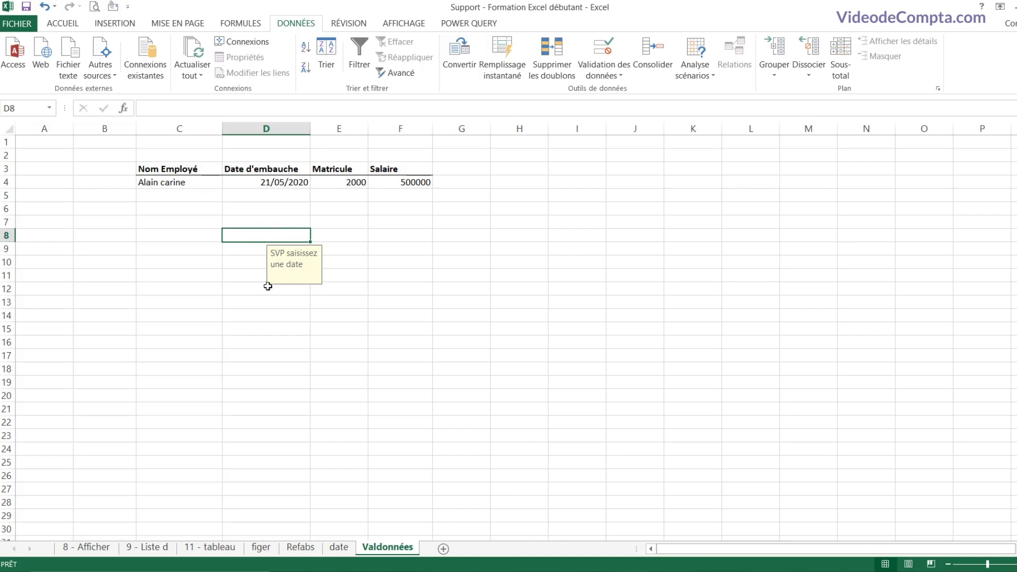
click(259, 262)
click(267, 236)
click(253, 279)
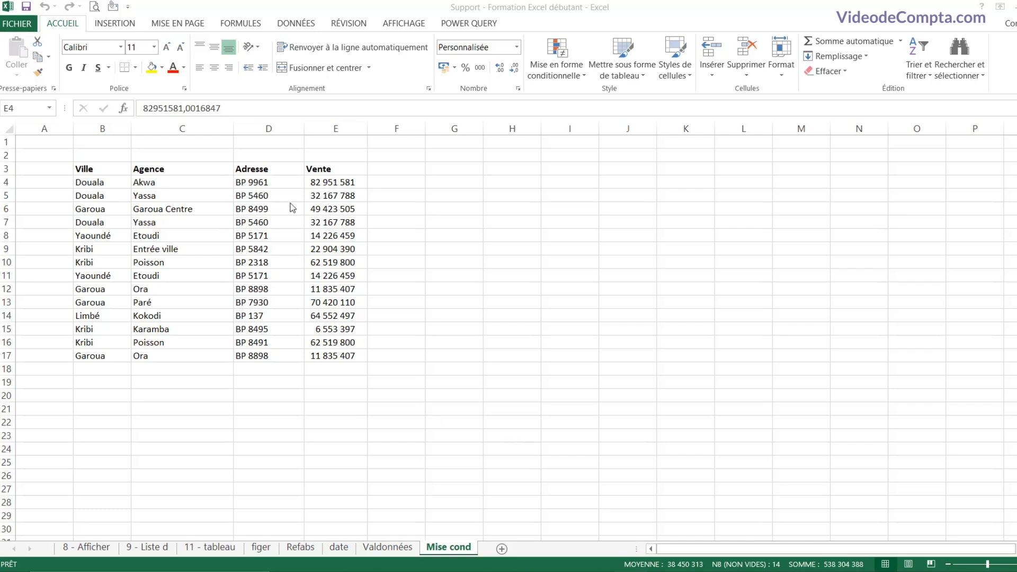
Step: After trial selections in the Agence and address columns, select the Vente figures E4:E17
click(233, 221)
drag(161, 183, 162, 289)
drag(247, 211, 248, 217)
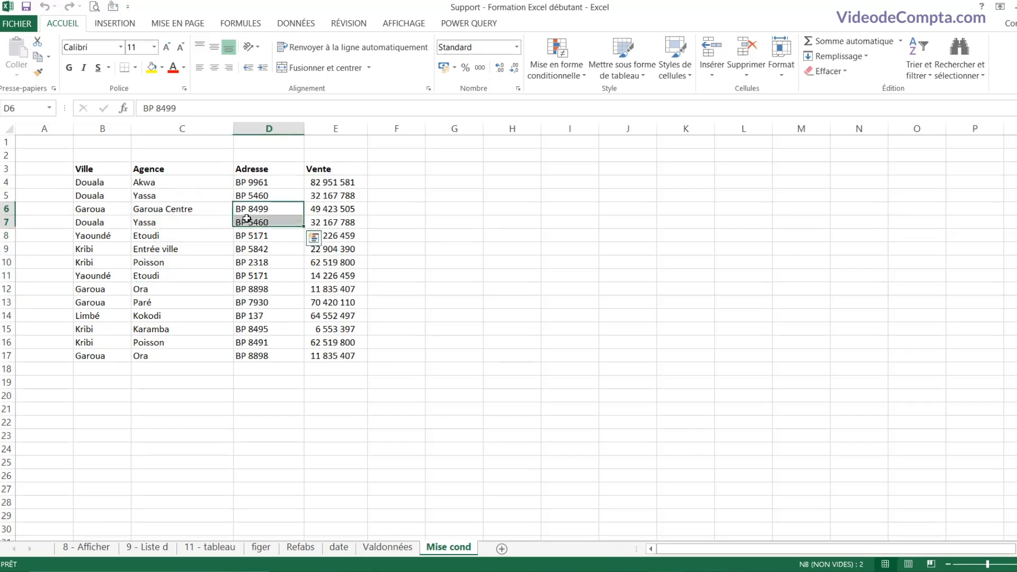
drag(261, 184, 260, 308)
drag(341, 189, 322, 300)
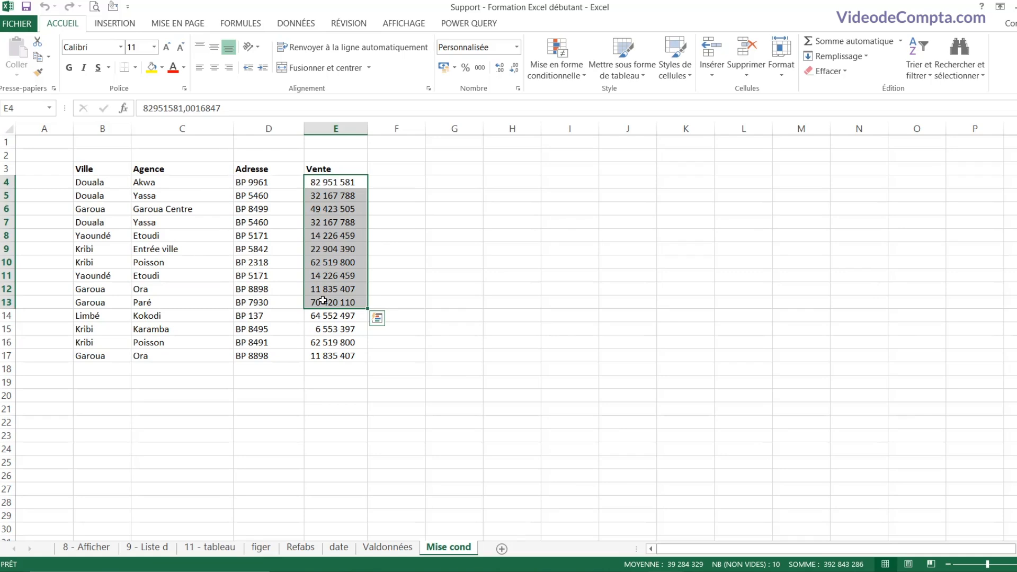
click(323, 300)
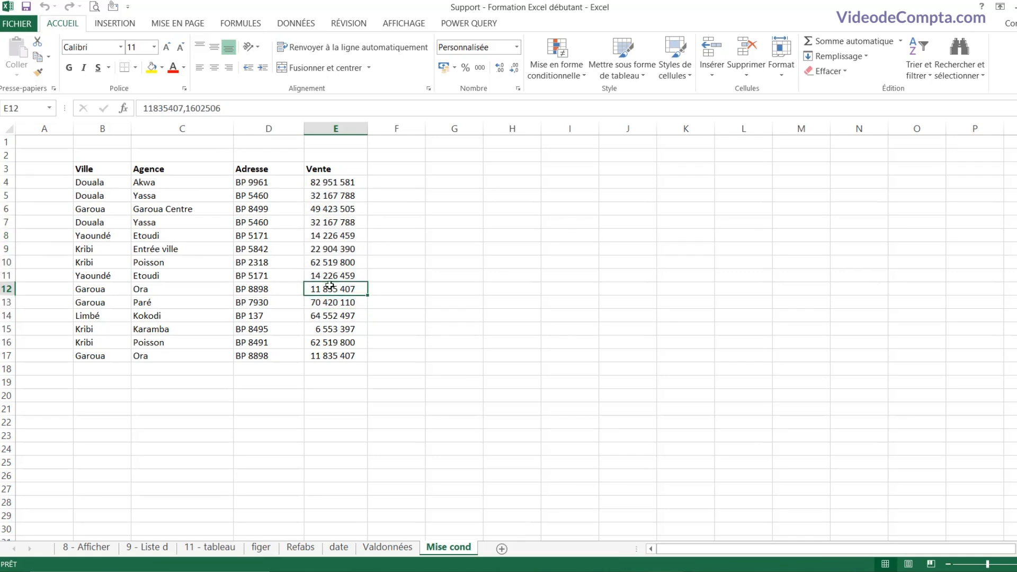
drag(335, 182, 330, 342)
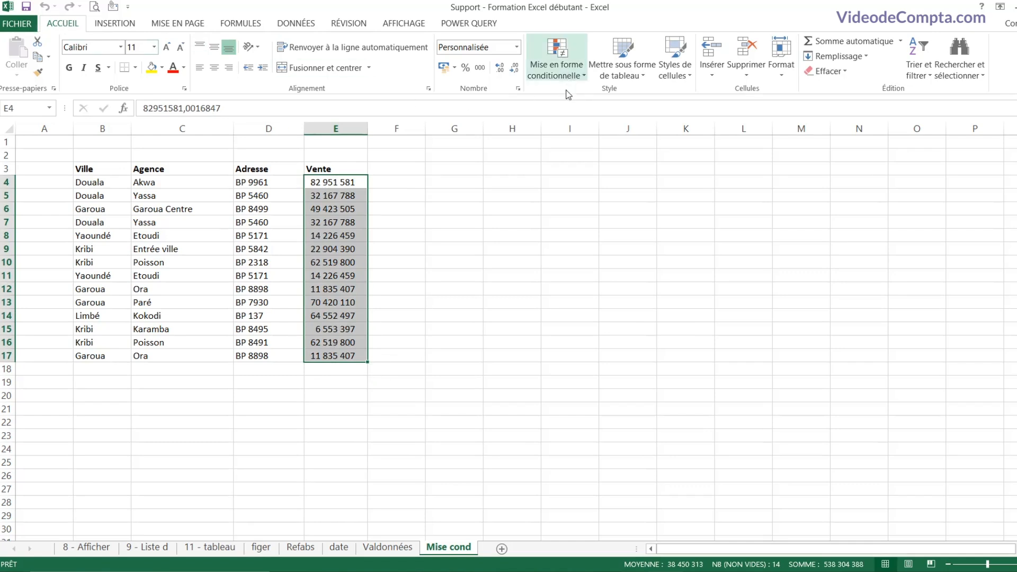
Step: Highlight Vente values greater than 40000000 with light red fill and dark red text
click(580, 78)
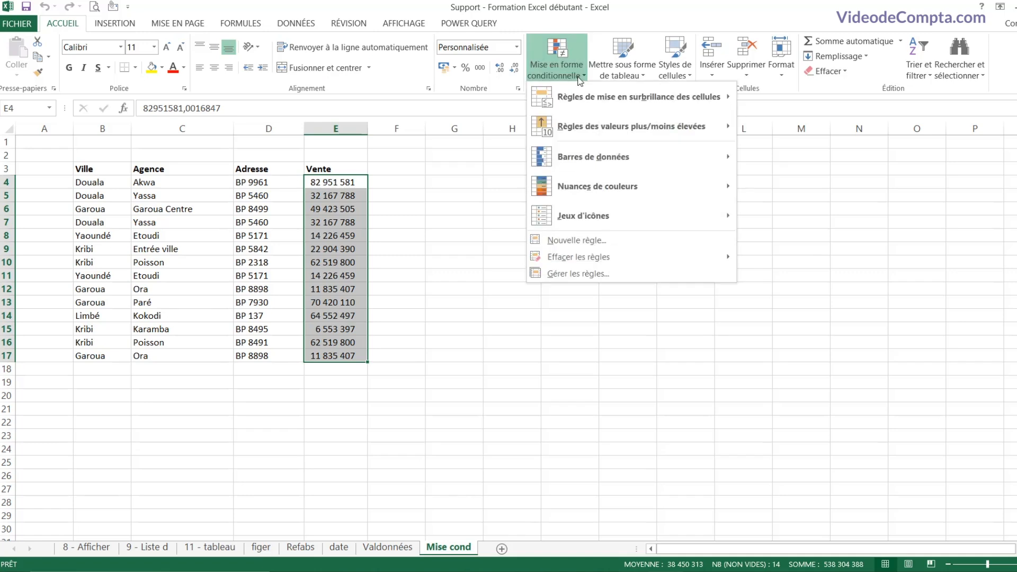
mouse_move(643, 104)
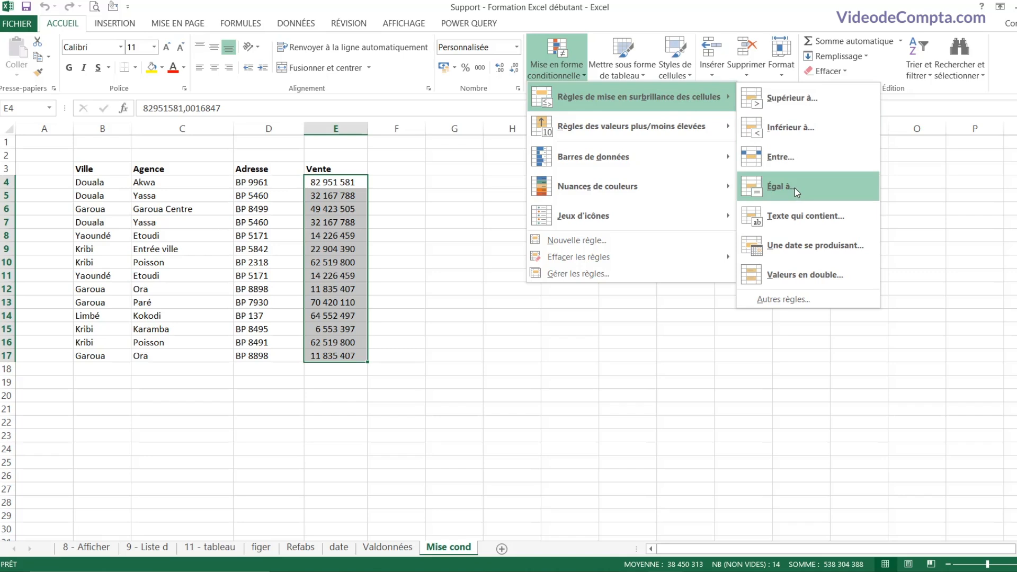
click(809, 104)
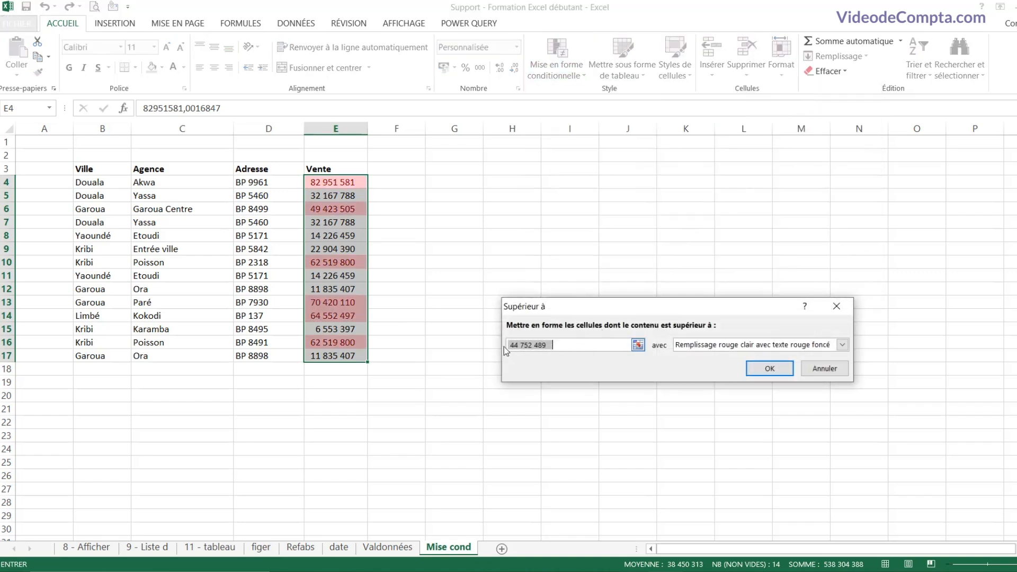
click(568, 345)
drag(569, 345, 494, 344)
text(40)
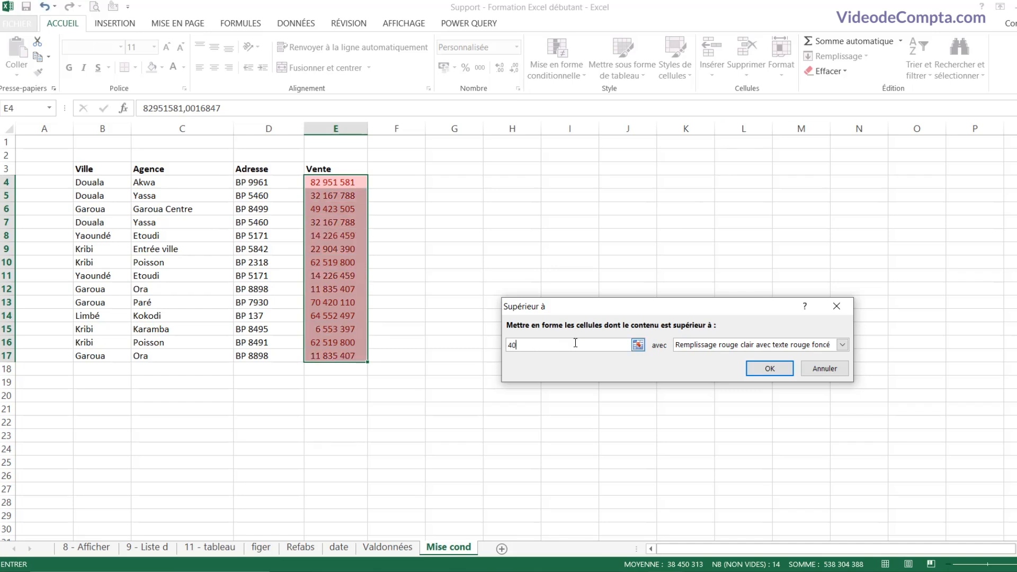
text(000000)
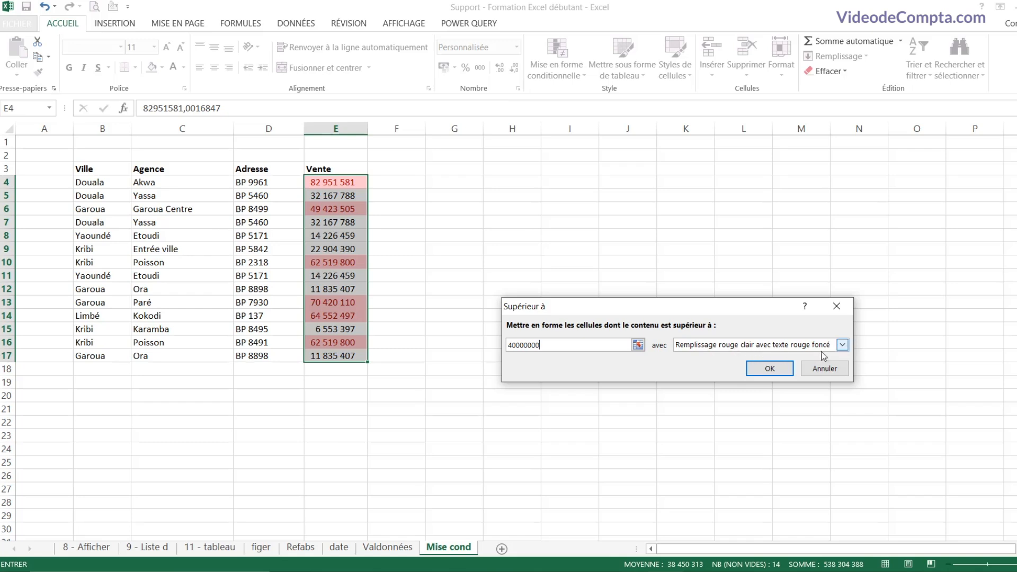
click(842, 345)
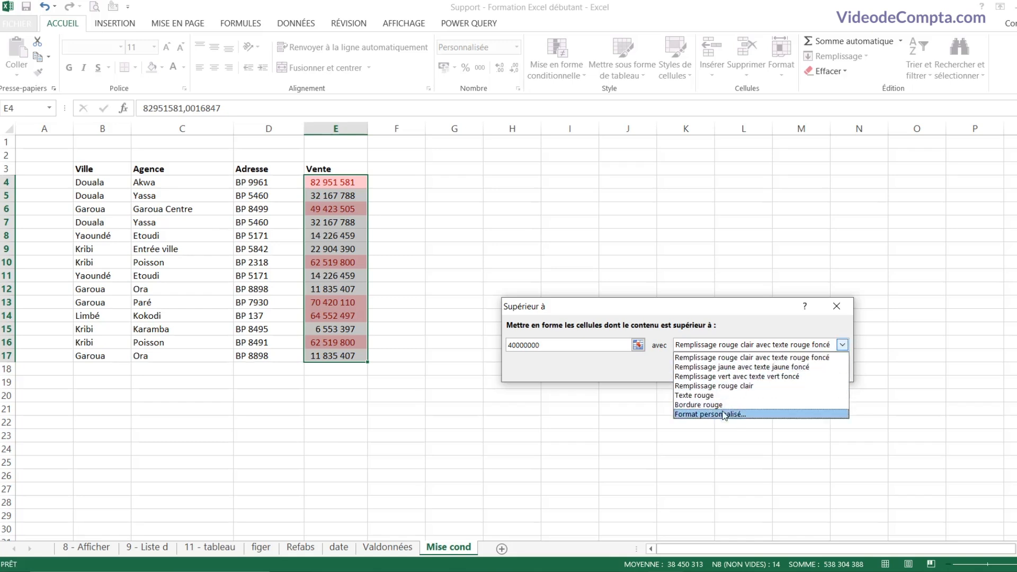
click(734, 357)
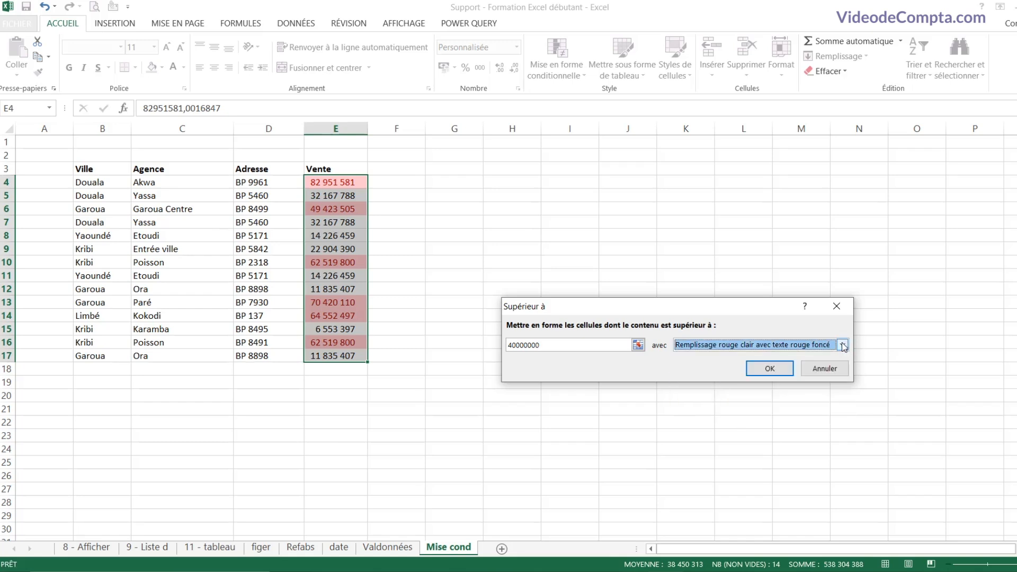
click(769, 368)
Step: Compare the highlighted E10 with the unhighlighted E9, then reselect E4:E17
drag(343, 182, 329, 356)
click(332, 257)
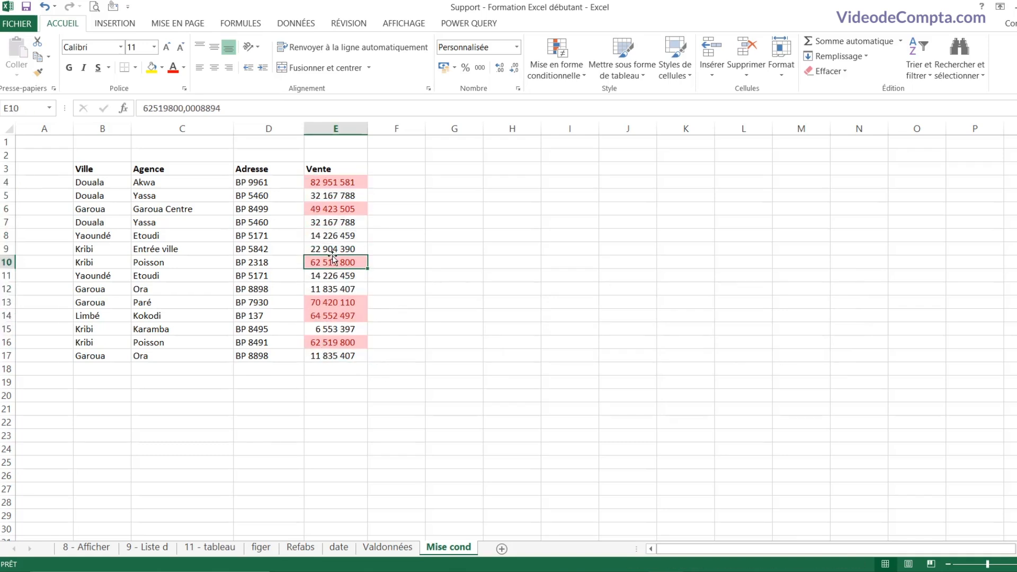
click(333, 247)
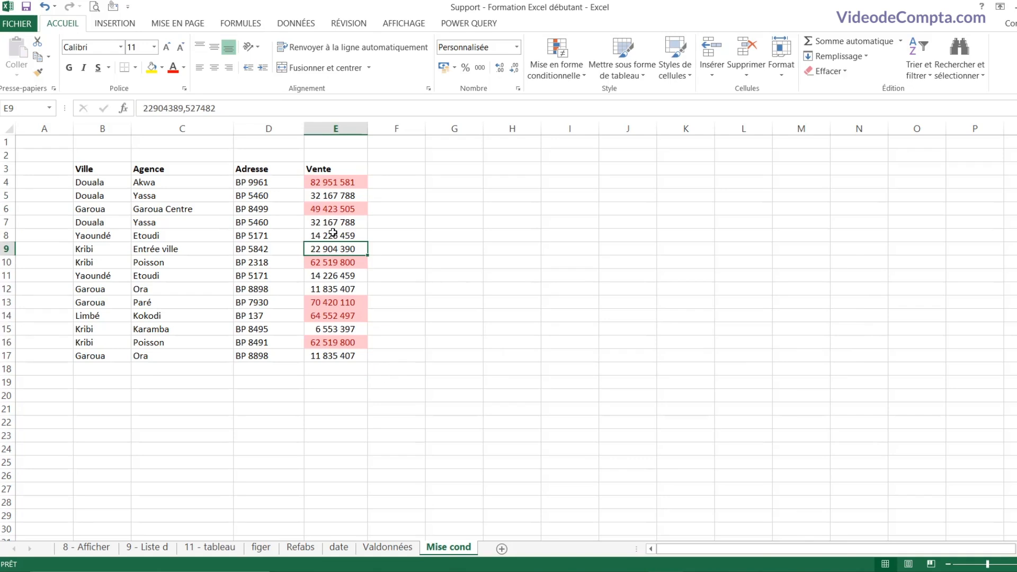
drag(339, 182, 340, 353)
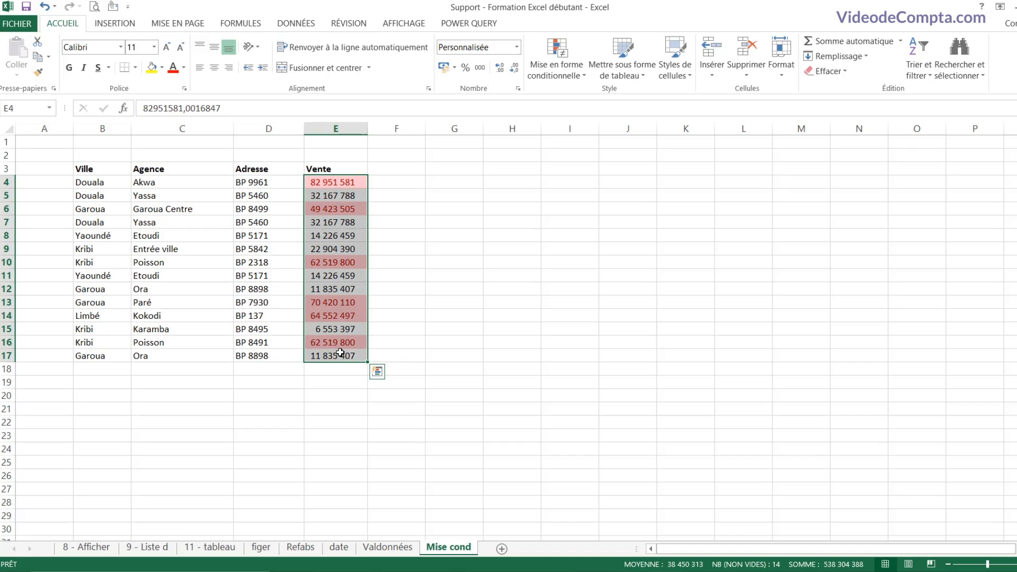
Step: Clear the greater-than highlighting rule from the selected Vente cells
click(575, 75)
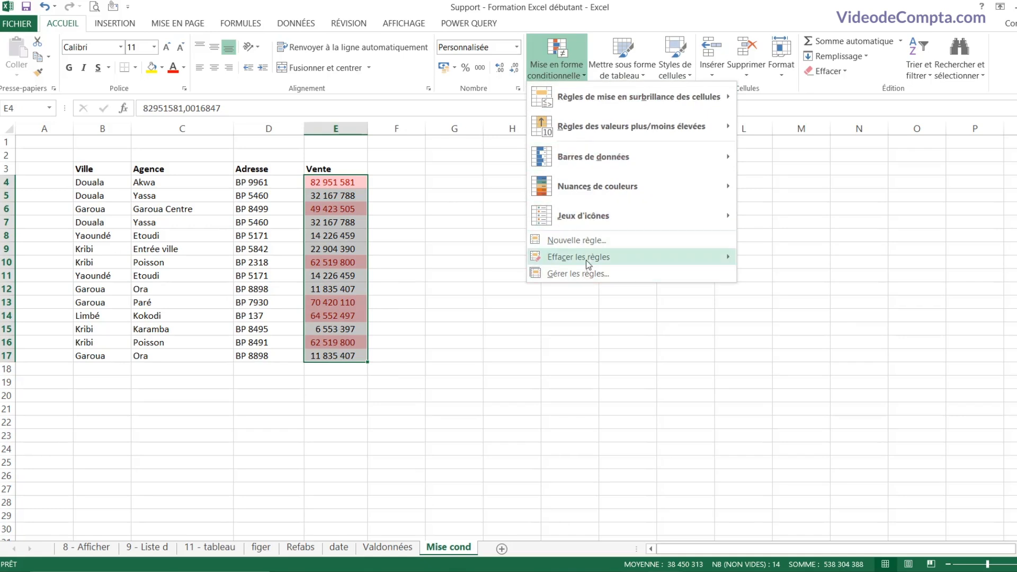
mouse_move(587, 262)
click(819, 259)
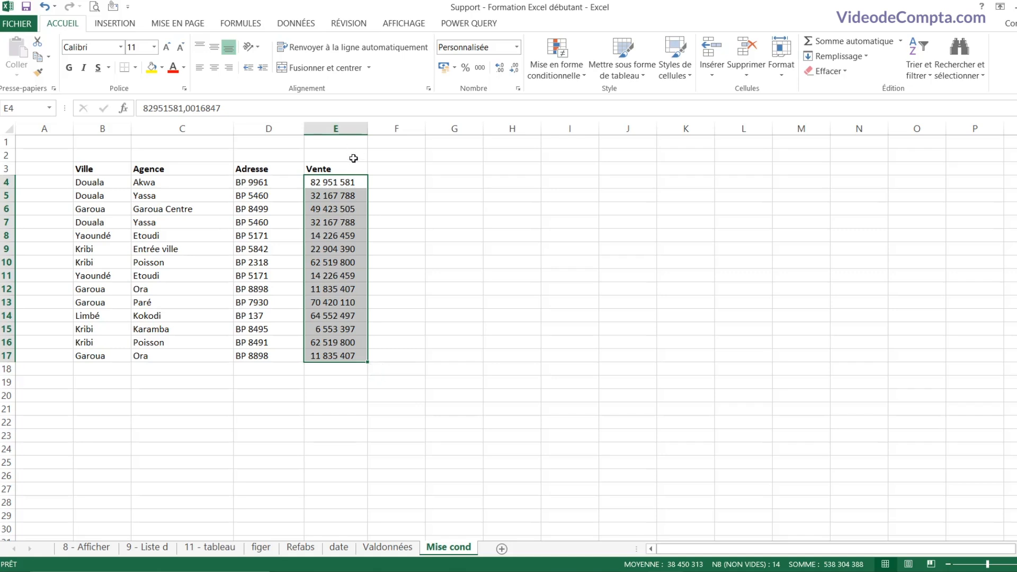
Step: Apply a duplicate-values highlighting rule to the Vente column
click(572, 75)
mouse_move(661, 104)
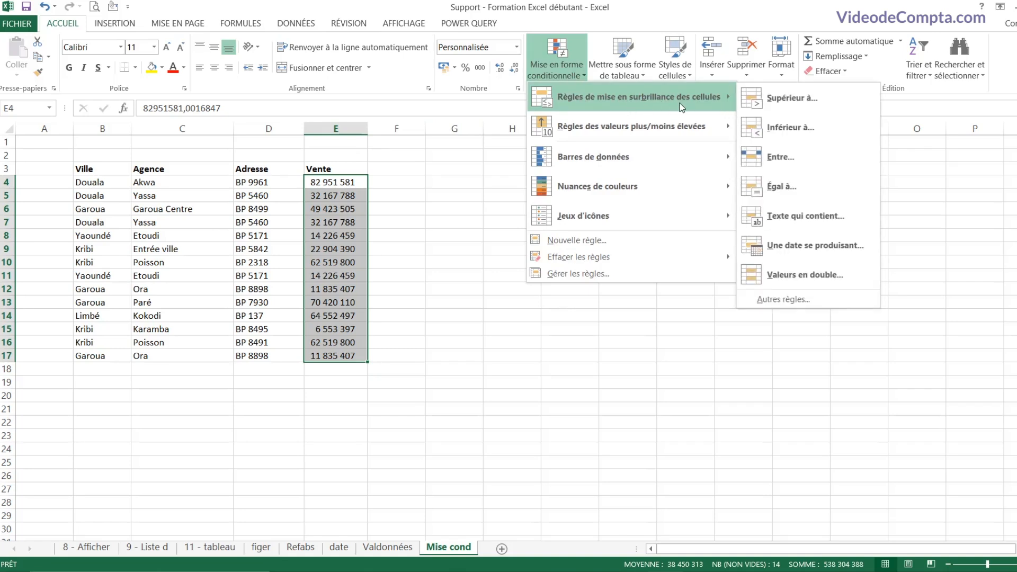
click(794, 274)
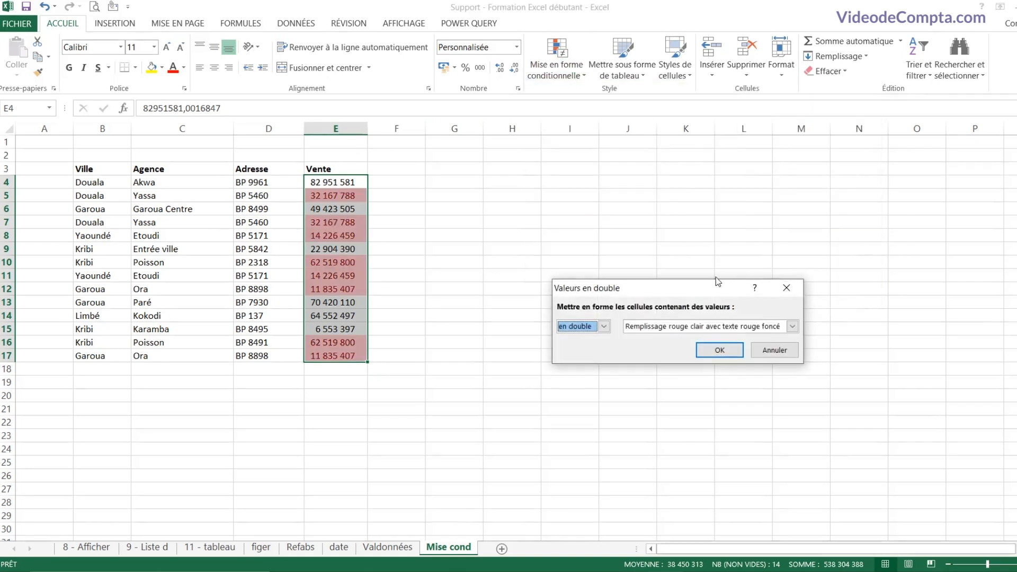
click(718, 351)
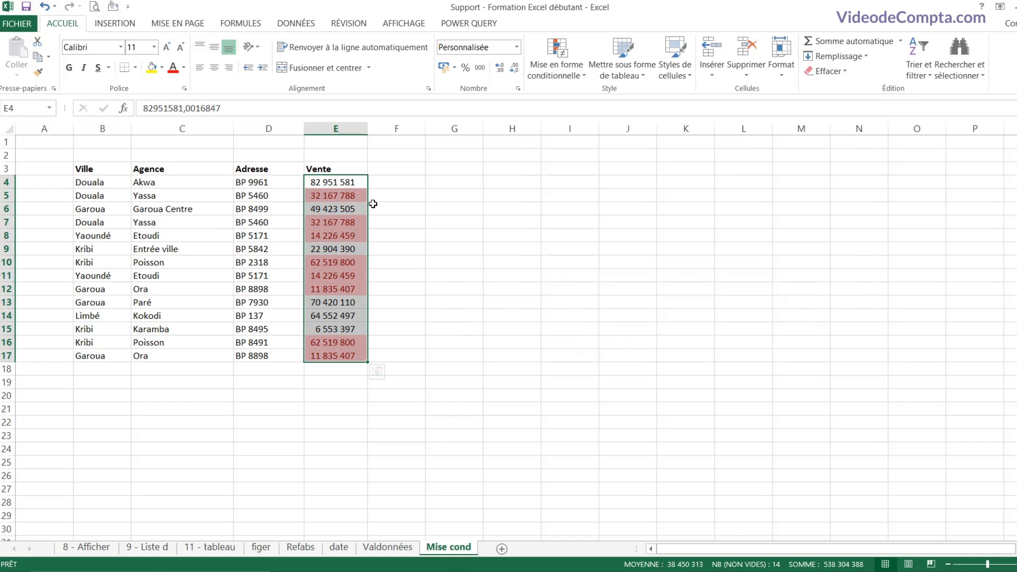
Step: Remove the duplicate-values rule, leaving the Vente cells unformatted
click(559, 71)
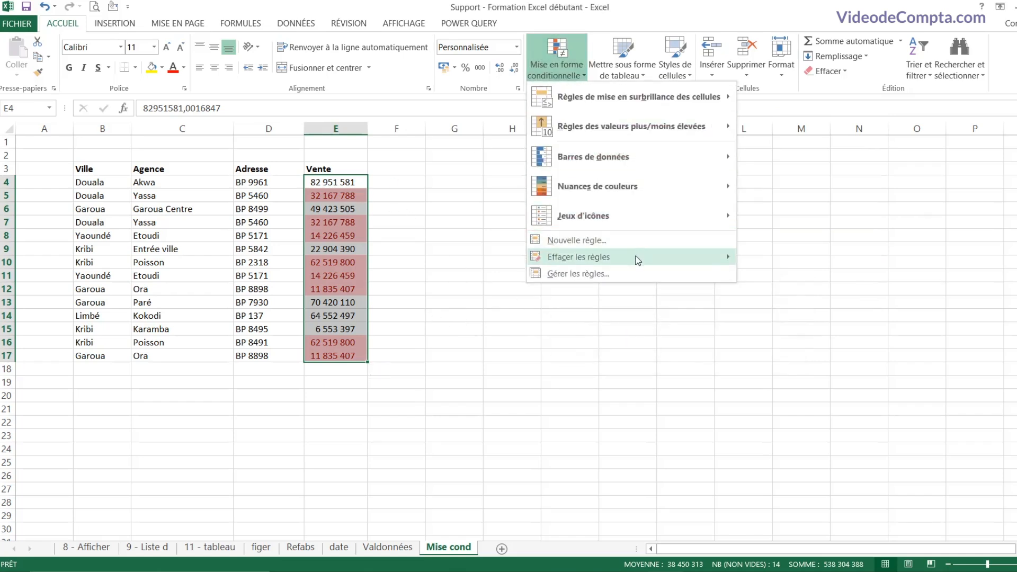
mouse_move(638, 259)
click(809, 260)
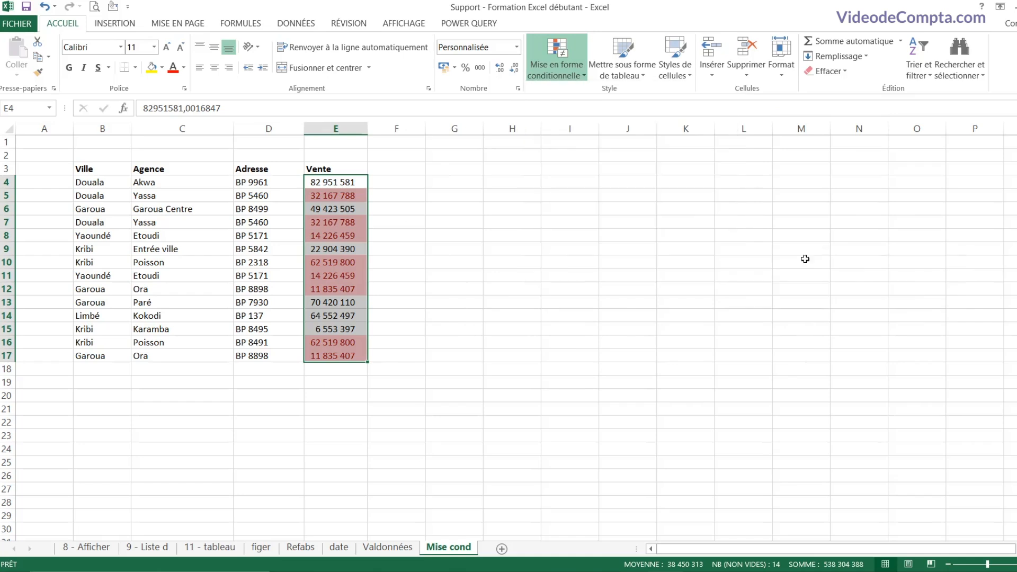
Step: Make C8 inside the Mise cond table active and bring up the DONNÉES data tools
click(340, 219)
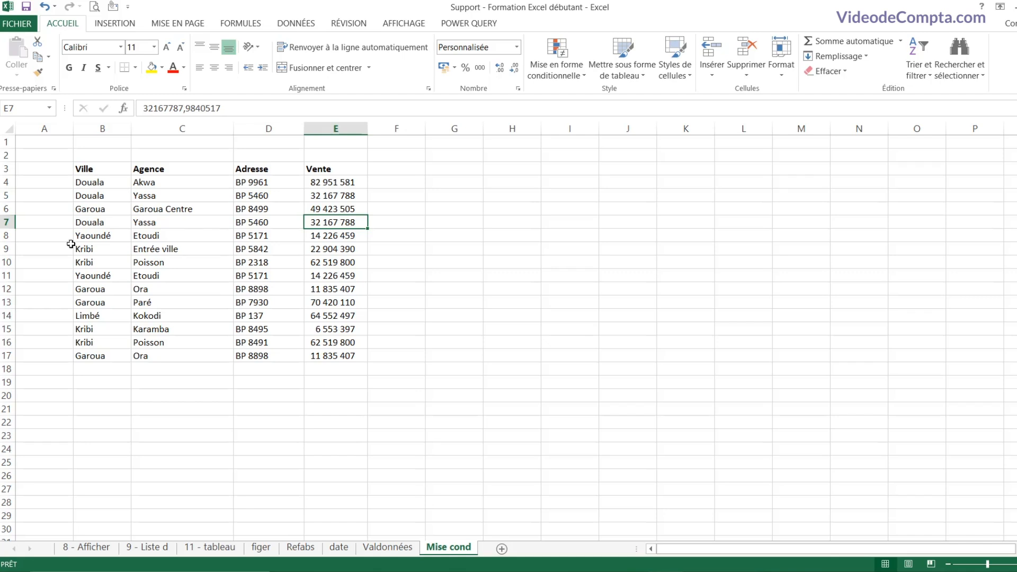
drag(102, 181, 323, 252)
click(323, 251)
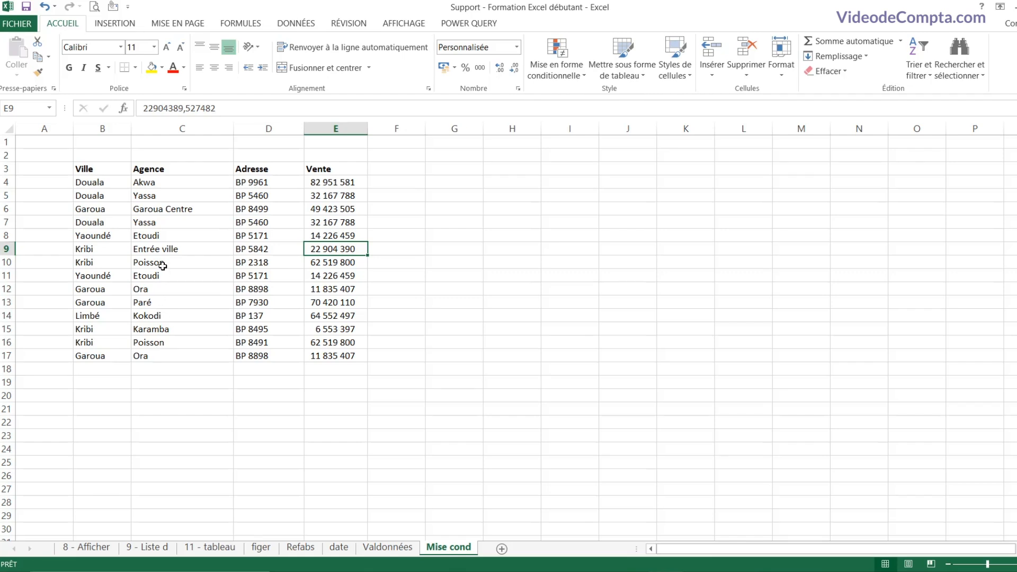
click(180, 235)
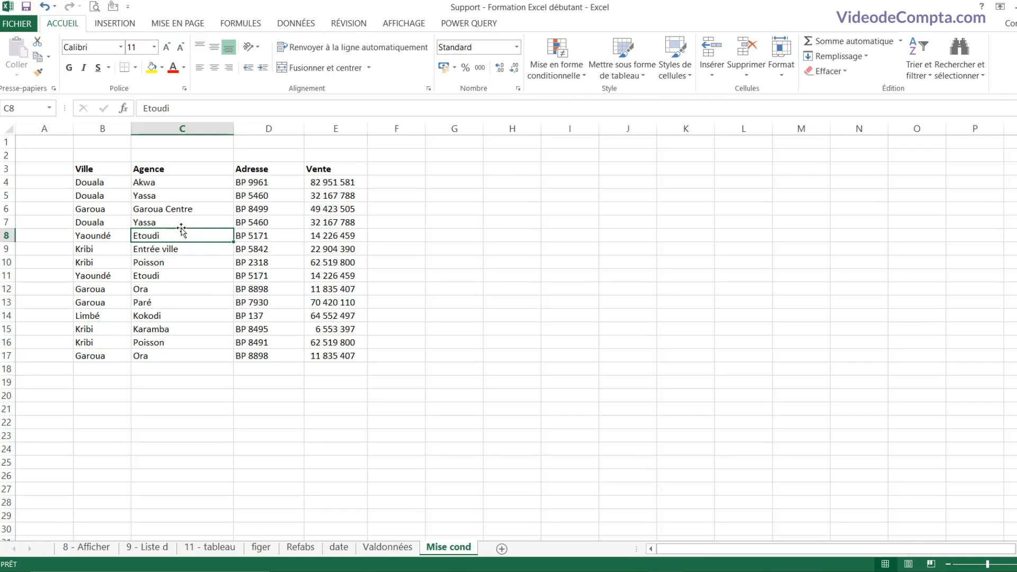
click(293, 22)
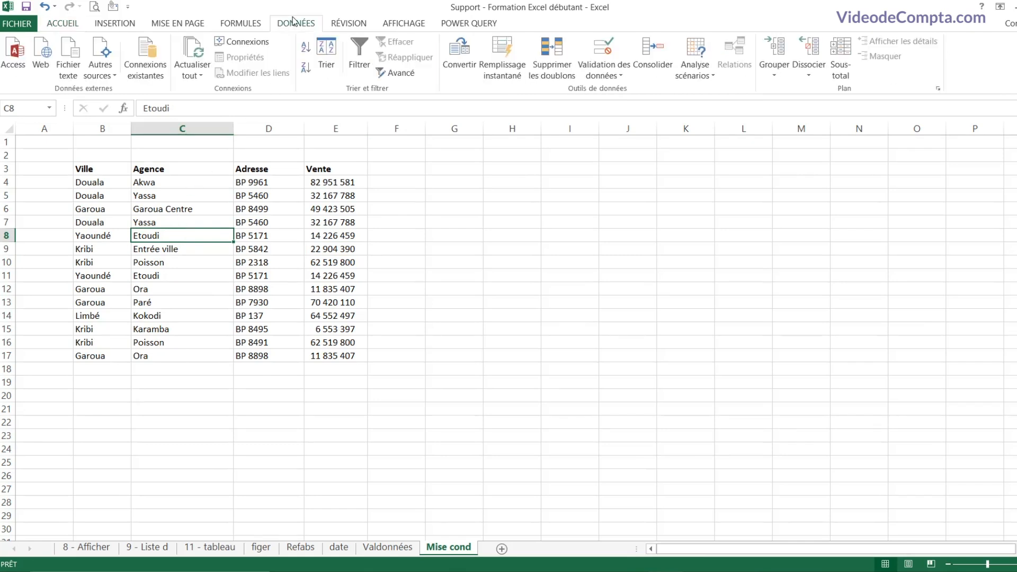
Step: Remove duplicate rows across all four columns, leaving 11 unique rows in the table
click(565, 76)
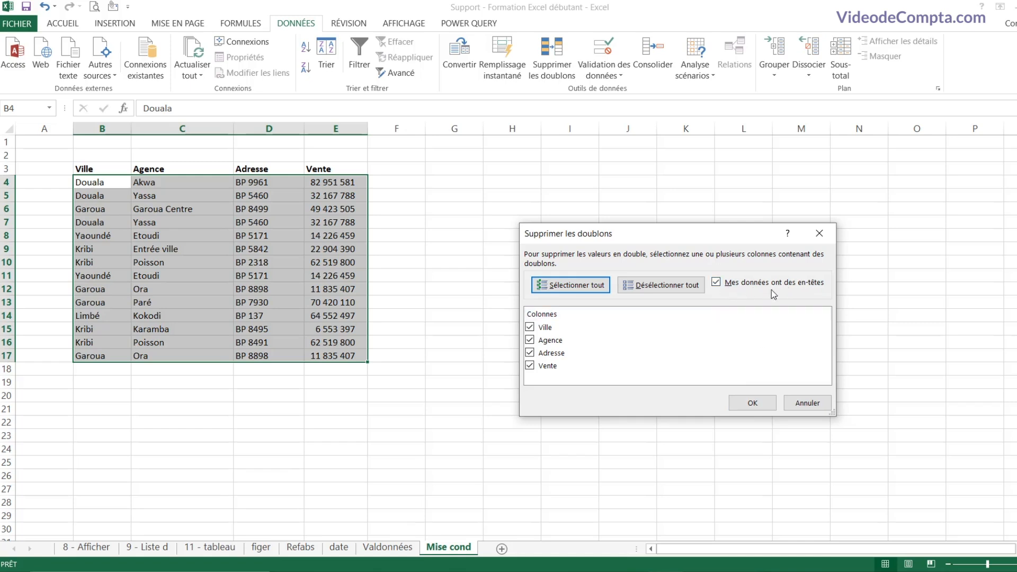
click(751, 403)
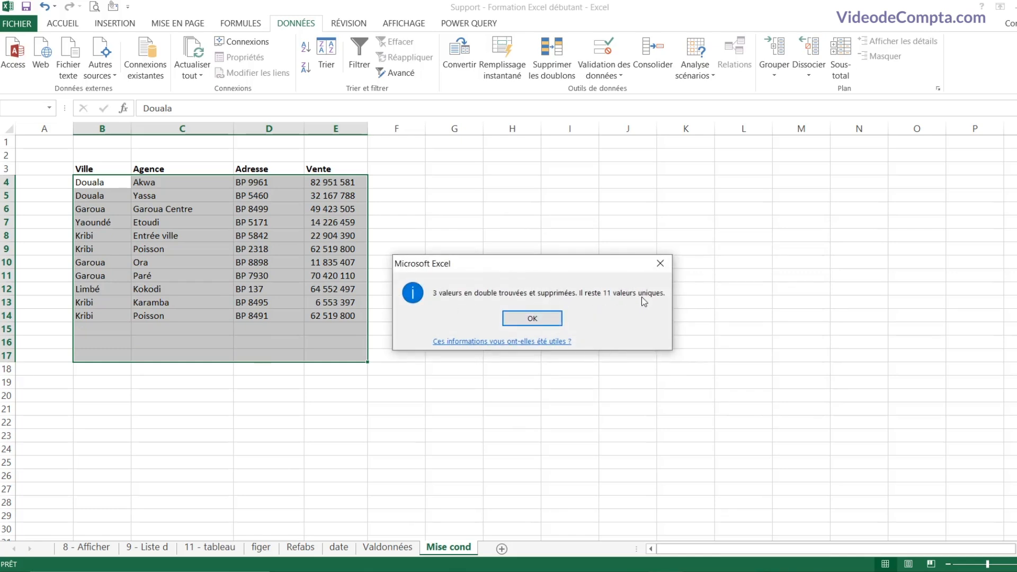
click(534, 318)
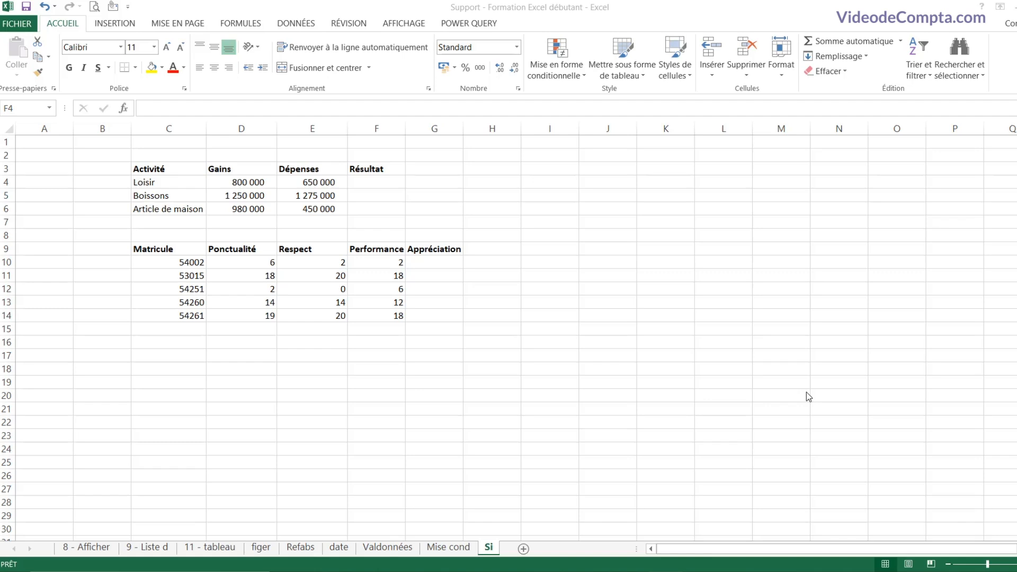
click(365, 208)
drag(244, 167, 249, 194)
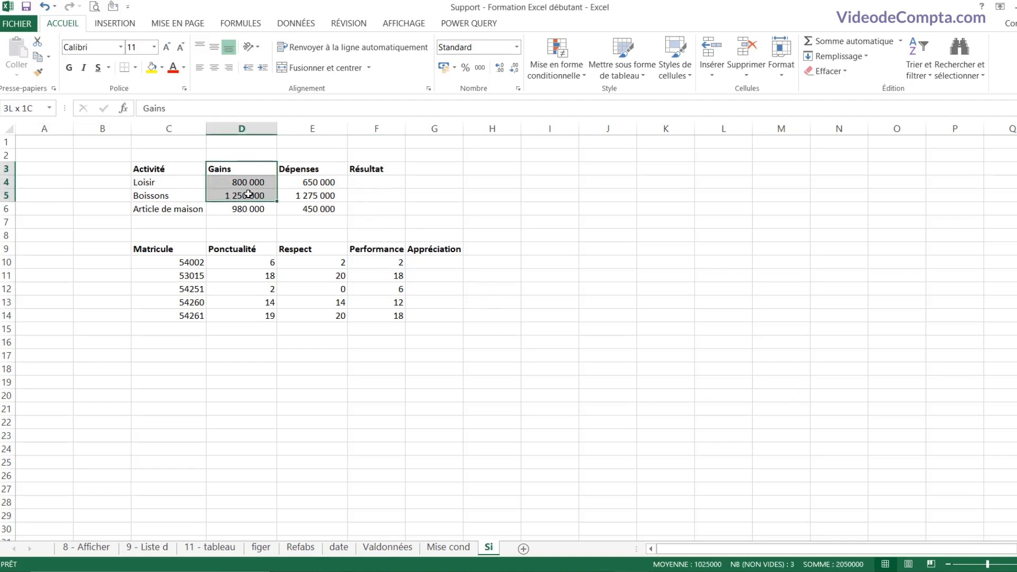
drag(312, 169, 313, 210)
drag(177, 168, 176, 202)
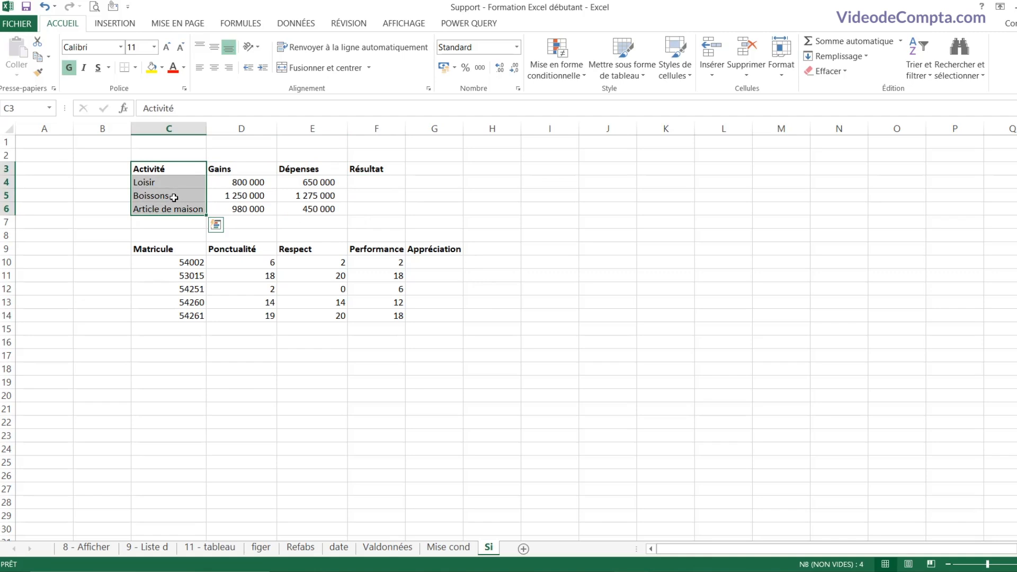
click(379, 182)
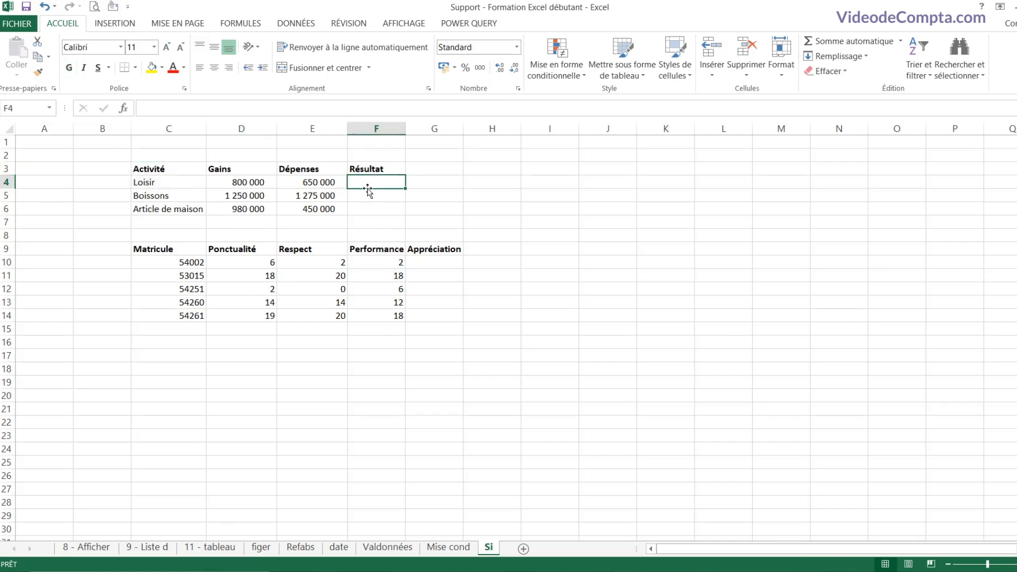
click(252, 182)
click(322, 182)
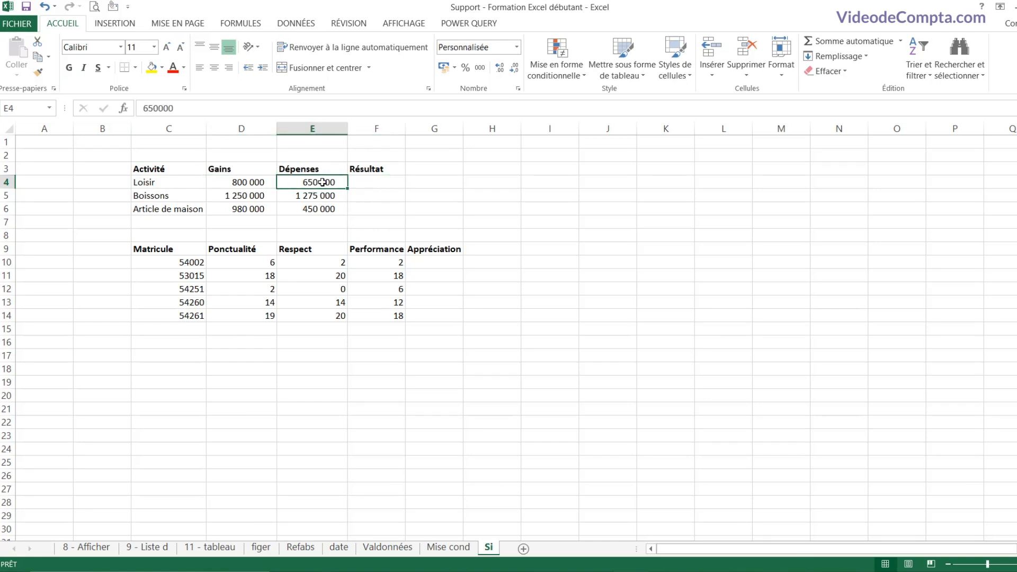
click(381, 185)
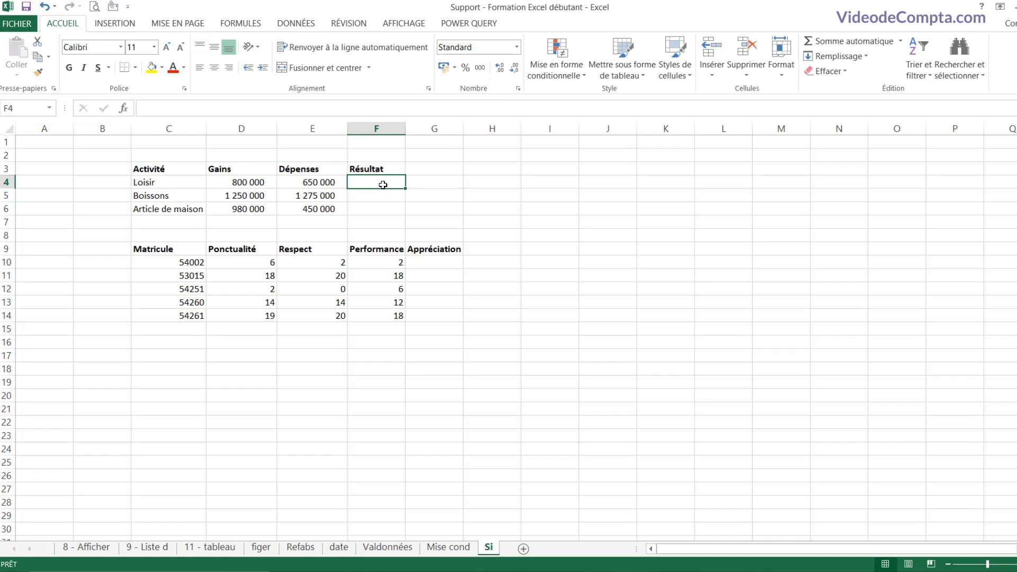
drag(373, 183, 370, 209)
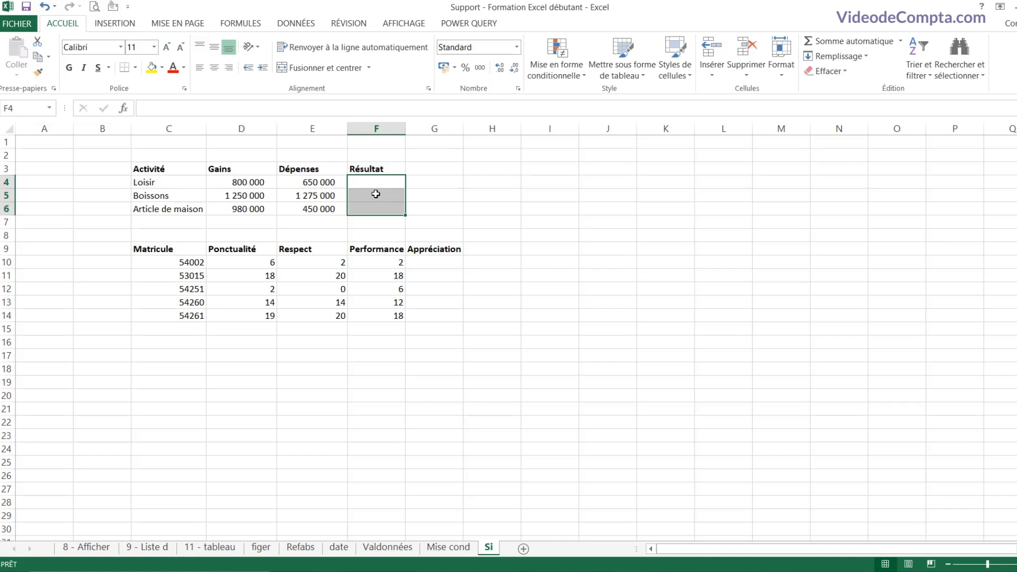
click(375, 185)
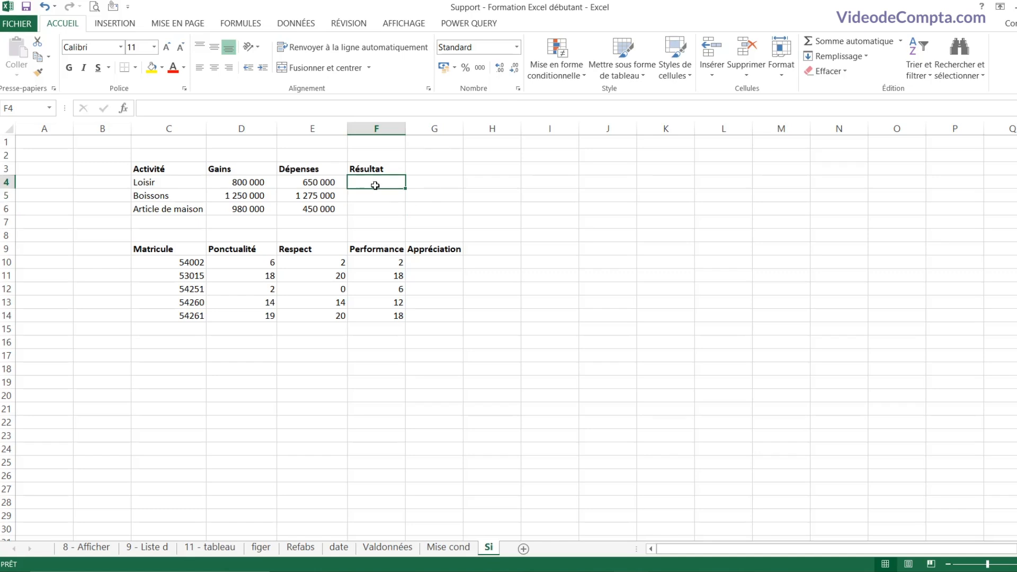
Step: Enter =SI(D4>E4;"bénéfice";"perte") in F4, giving bénéfice for Loisir
text(=si)
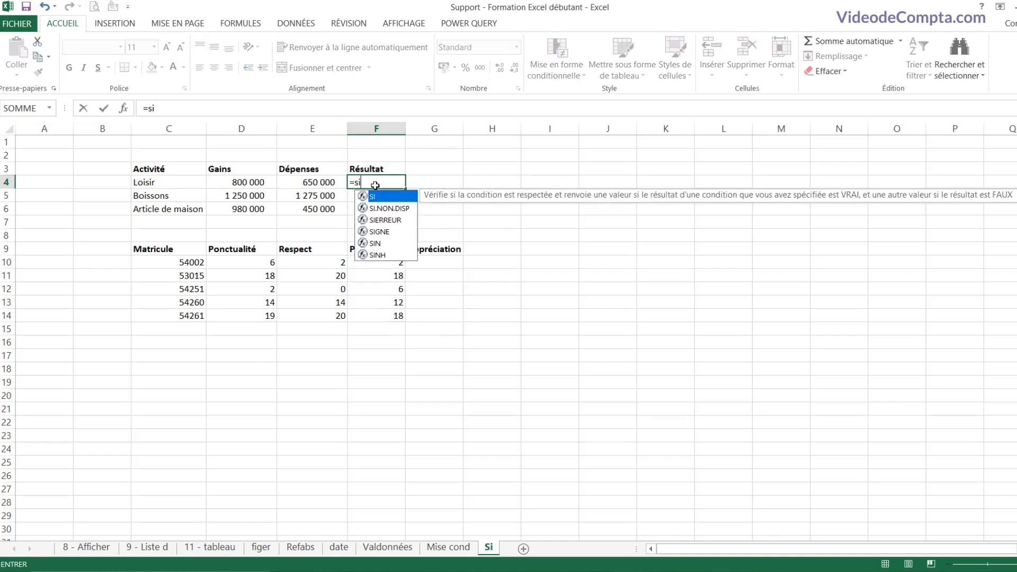
text(()
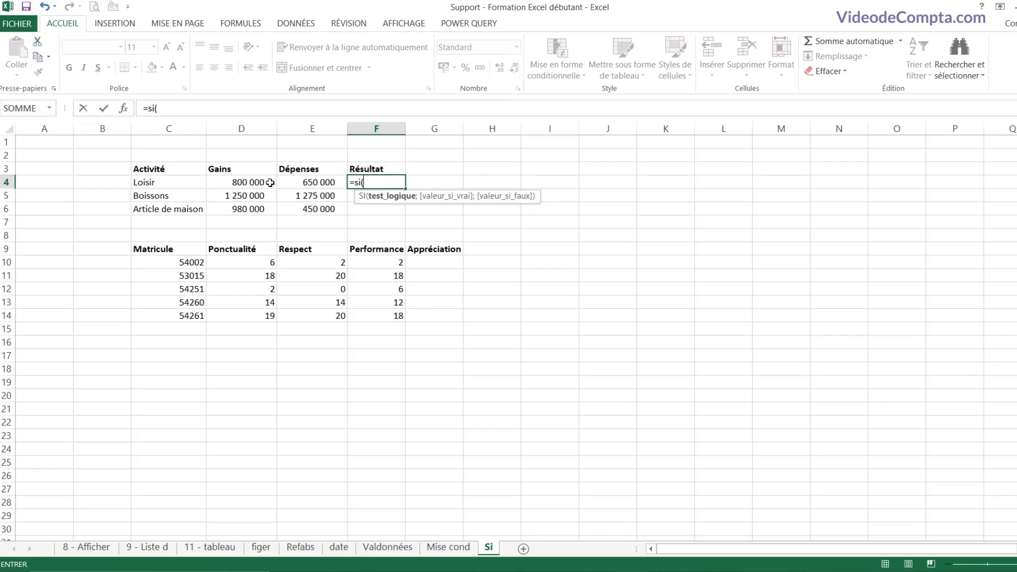
click(242, 181)
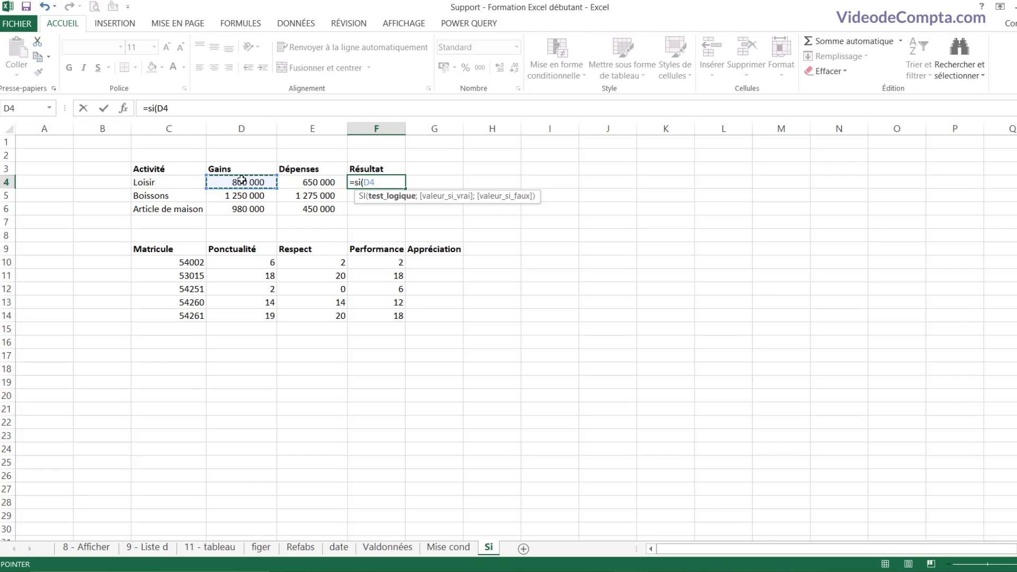
text(>)
click(292, 179)
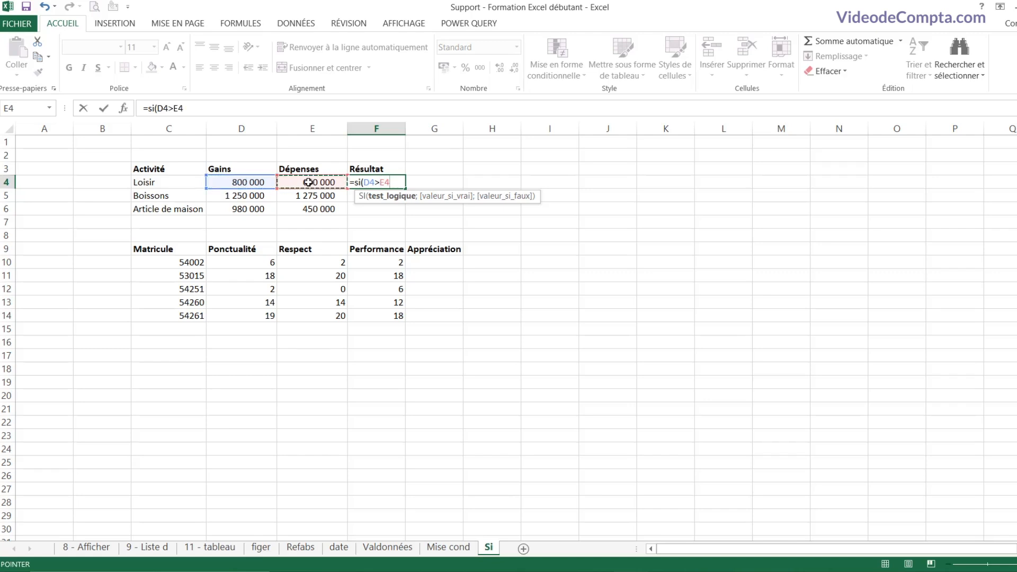
text(;)
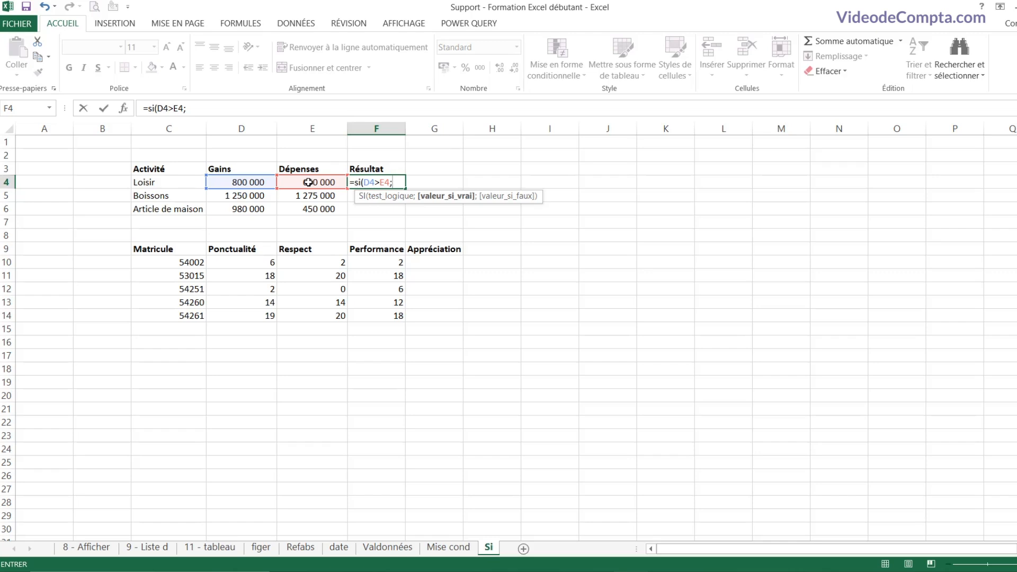
text("bénéfice")
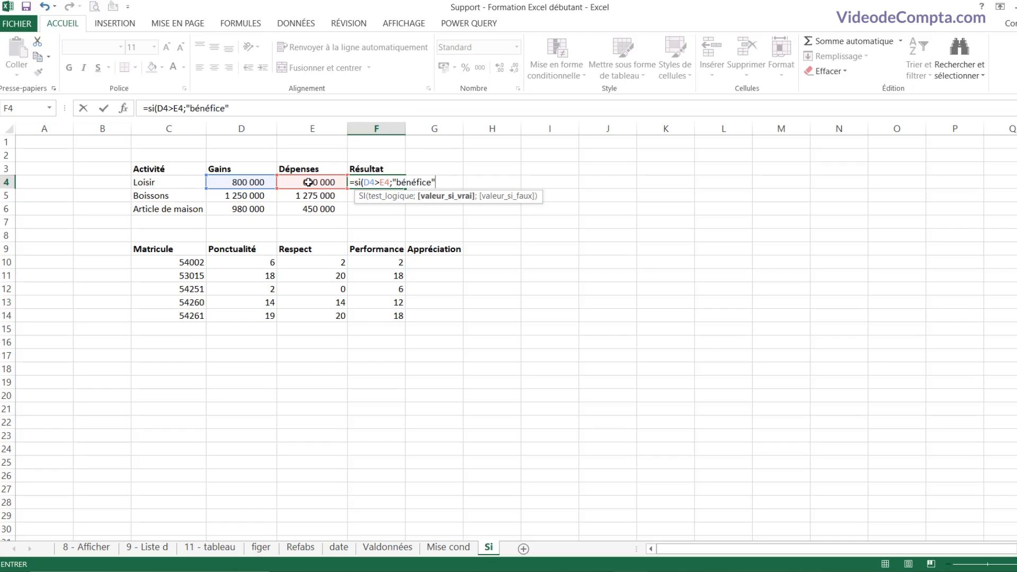
text(;)
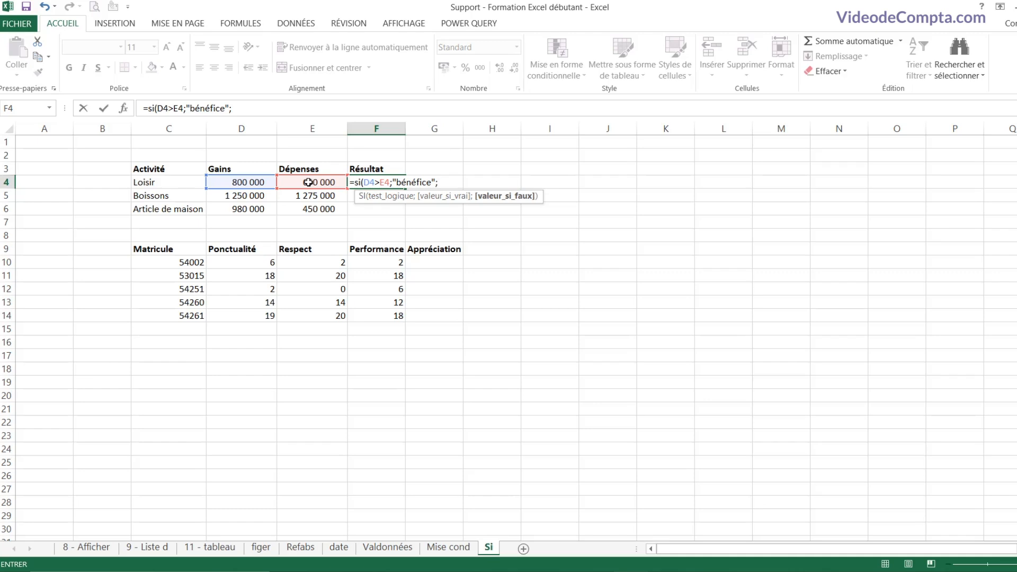
text("perte"))
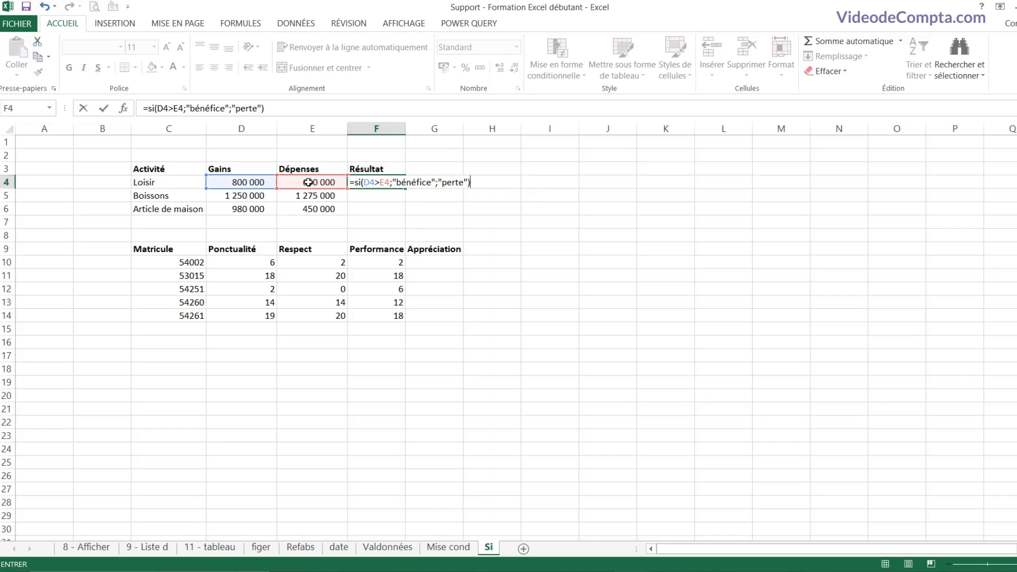
key(Return)
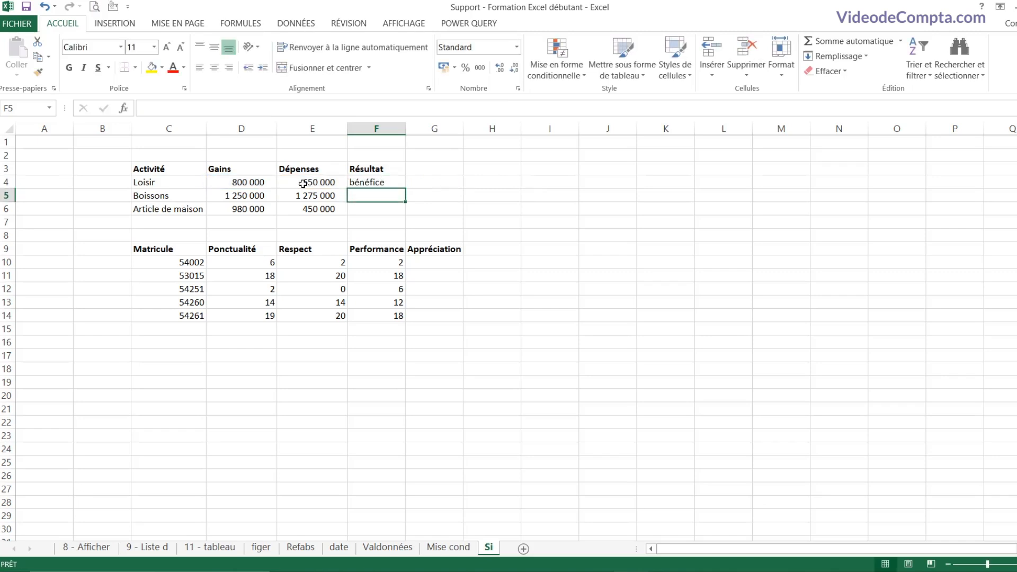
click(385, 180)
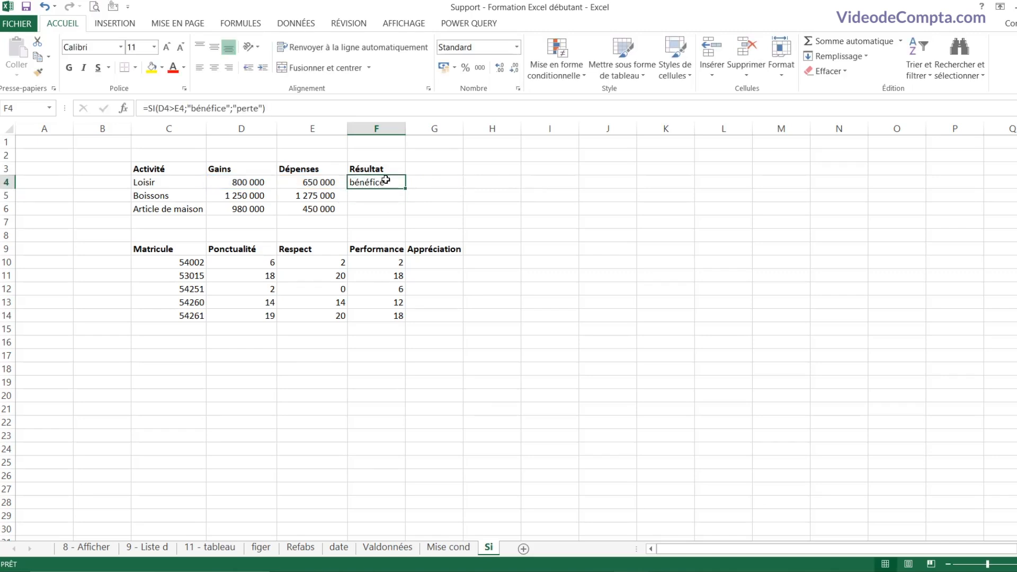
Step: Fill F4's IF formula down to F6 and confirm Boissons shows perte against its figures
click(237, 180)
click(309, 181)
click(403, 182)
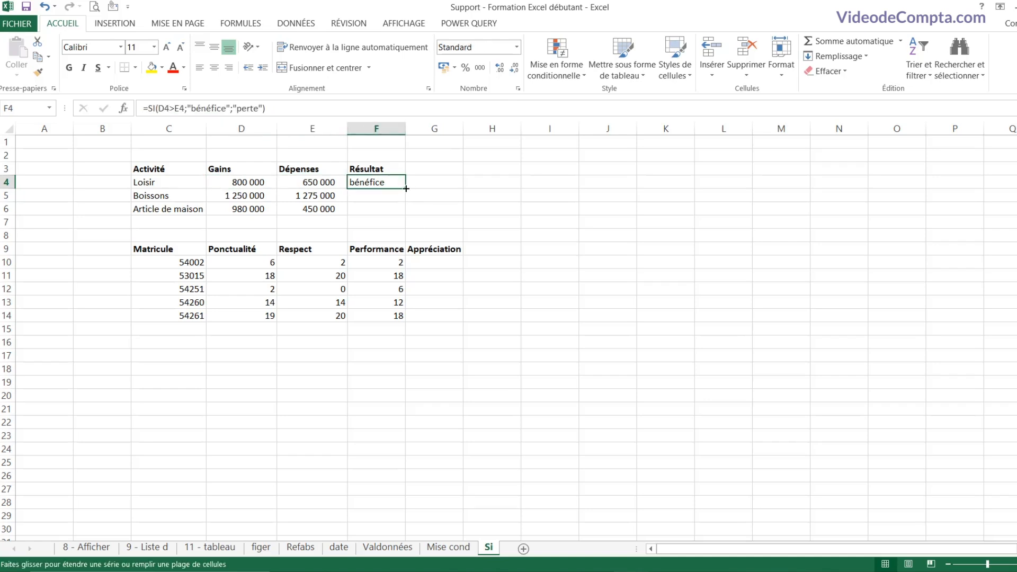
drag(406, 189, 399, 212)
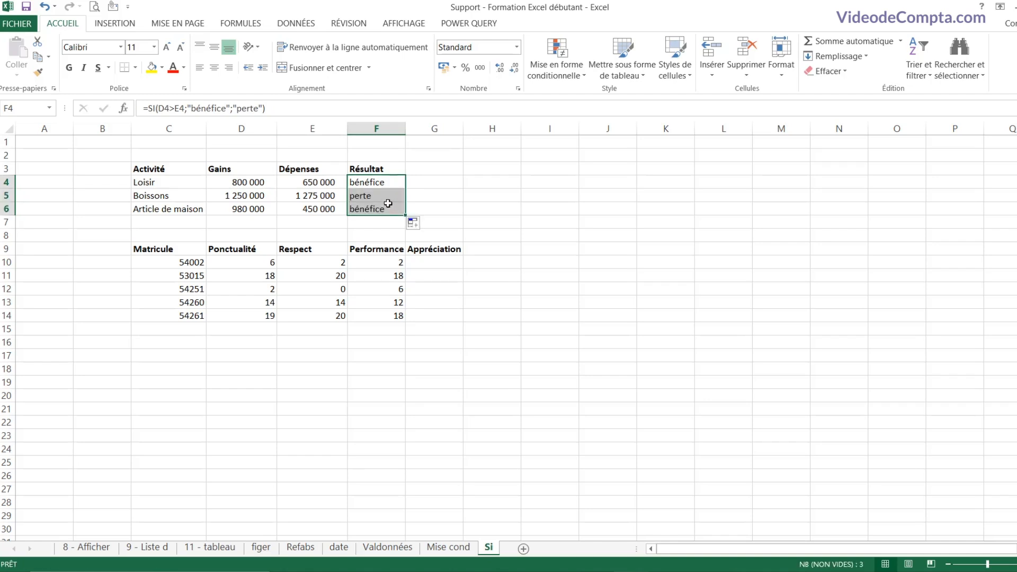
click(387, 199)
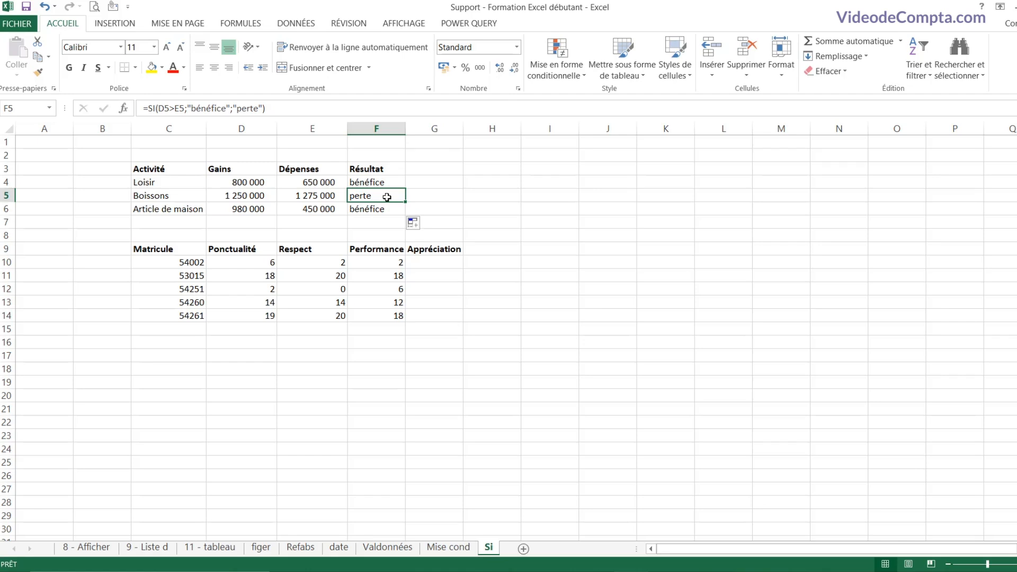
click(316, 197)
click(250, 196)
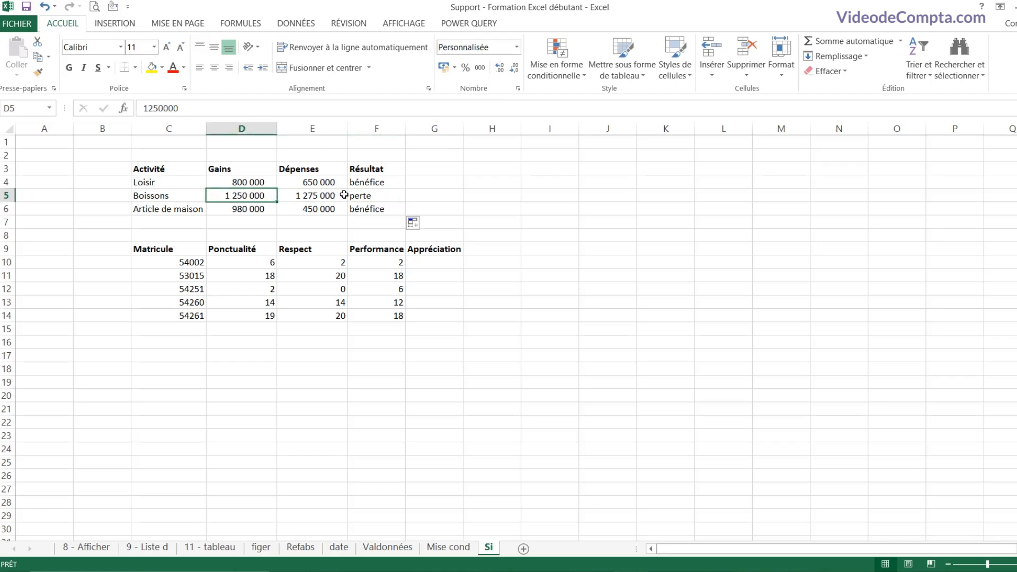
click(372, 197)
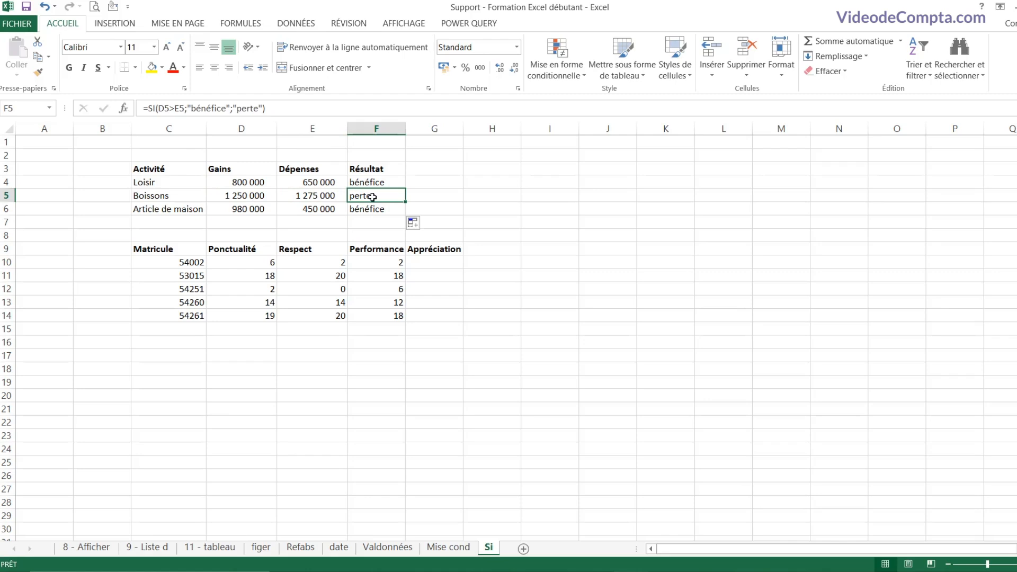
drag(163, 248, 430, 313)
click(384, 280)
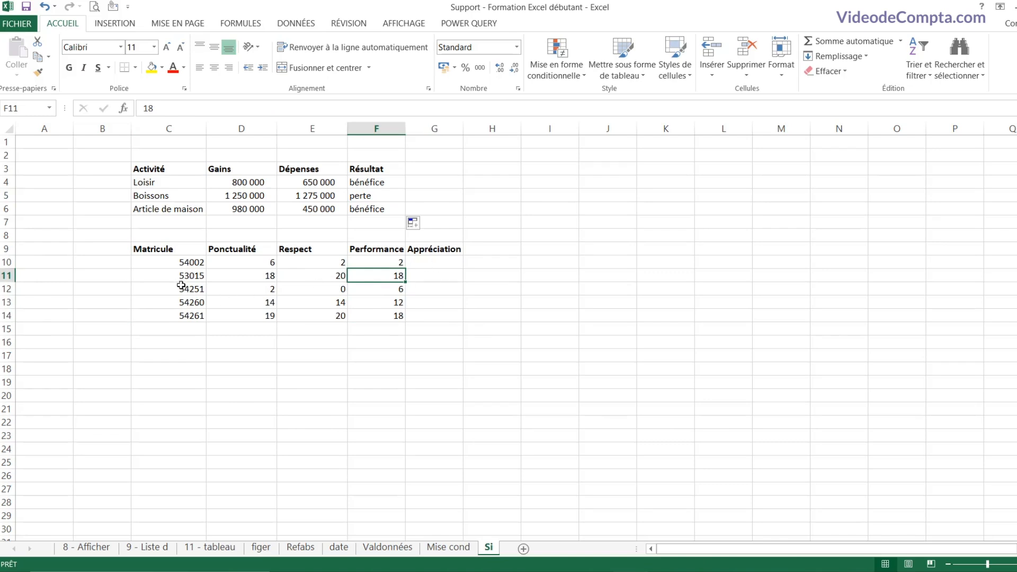
Step: Review the first two employees' Ponctualité, Respect and Performance scores and their Appréciation cells
click(183, 268)
click(230, 263)
click(304, 263)
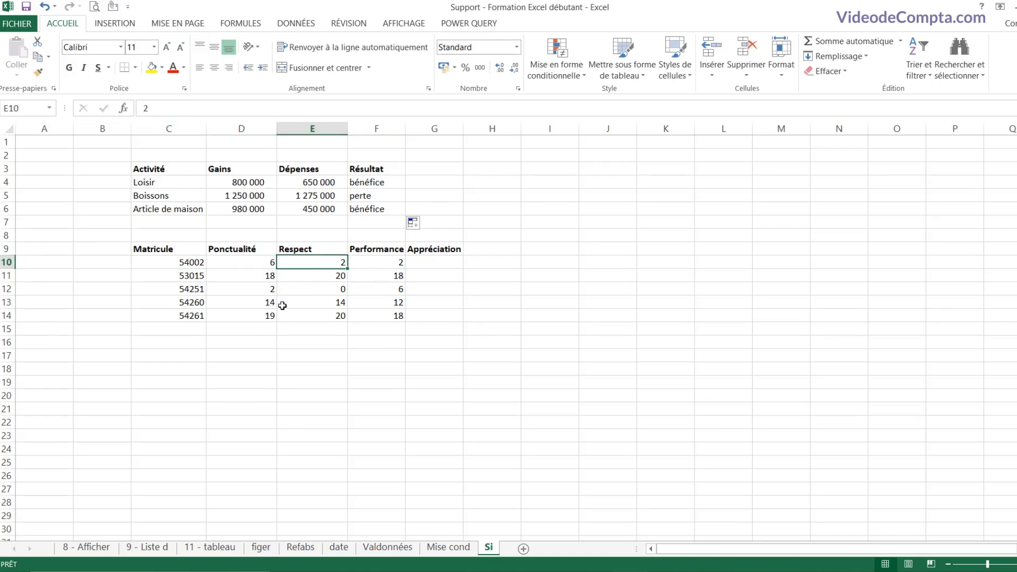
drag(251, 259, 265, 315)
drag(296, 260, 295, 301)
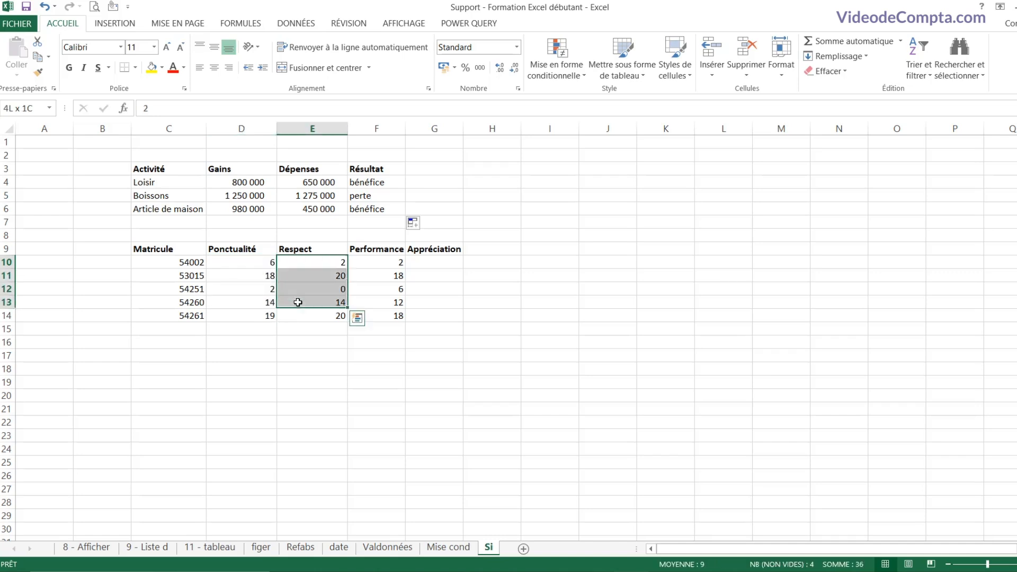
click(298, 248)
click(378, 249)
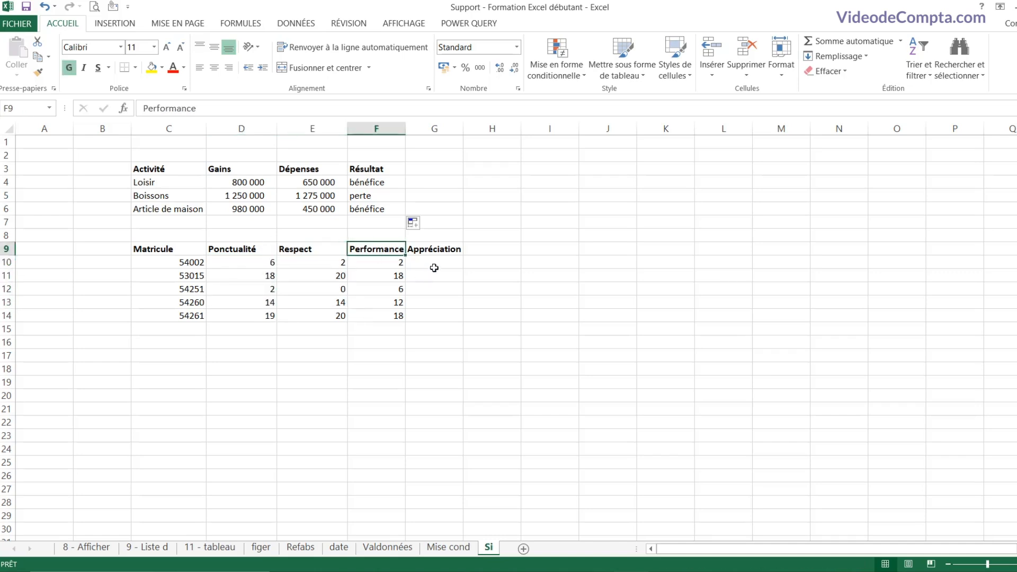
click(433, 265)
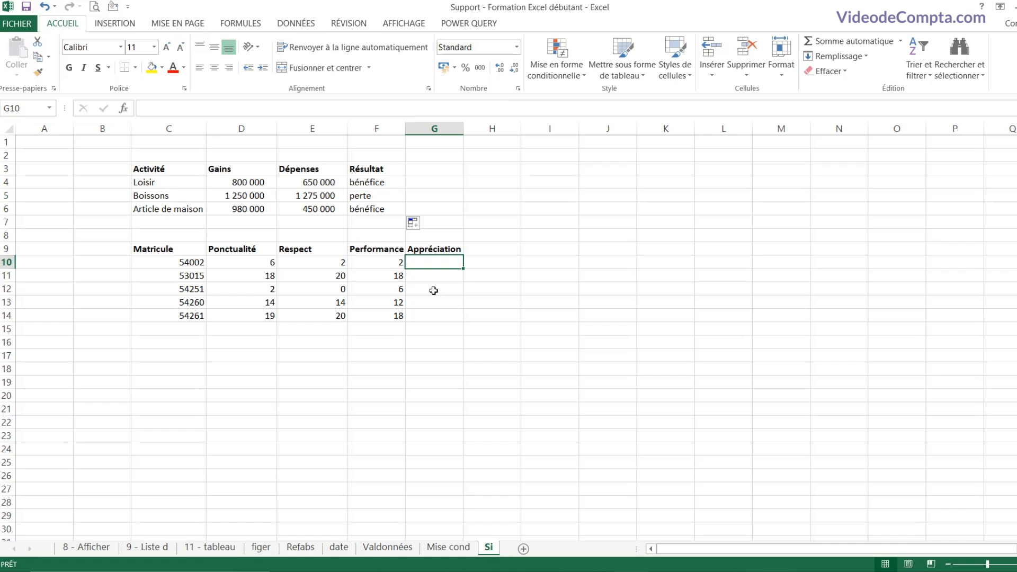
click(245, 275)
click(319, 275)
click(395, 280)
click(430, 279)
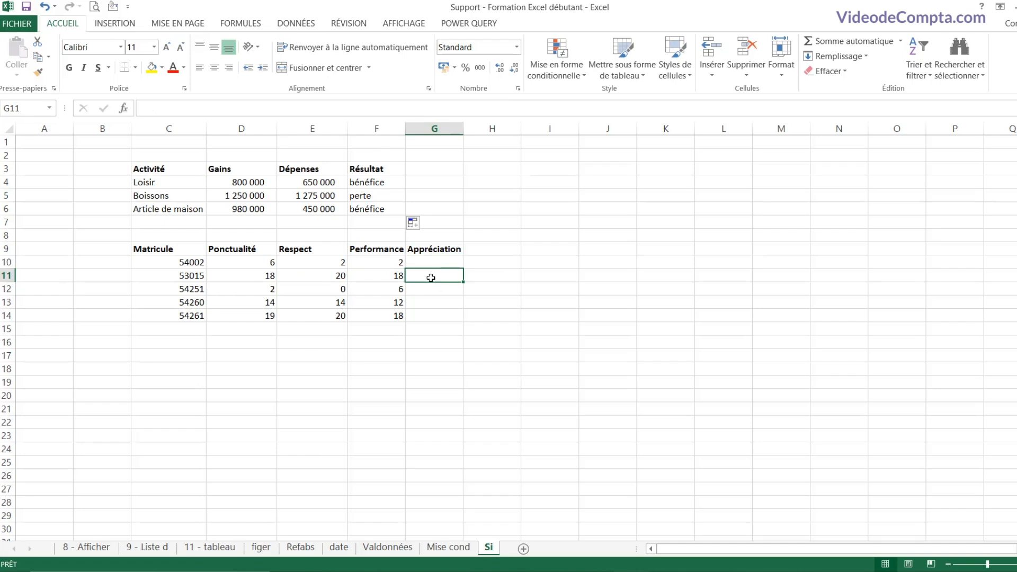
click(433, 263)
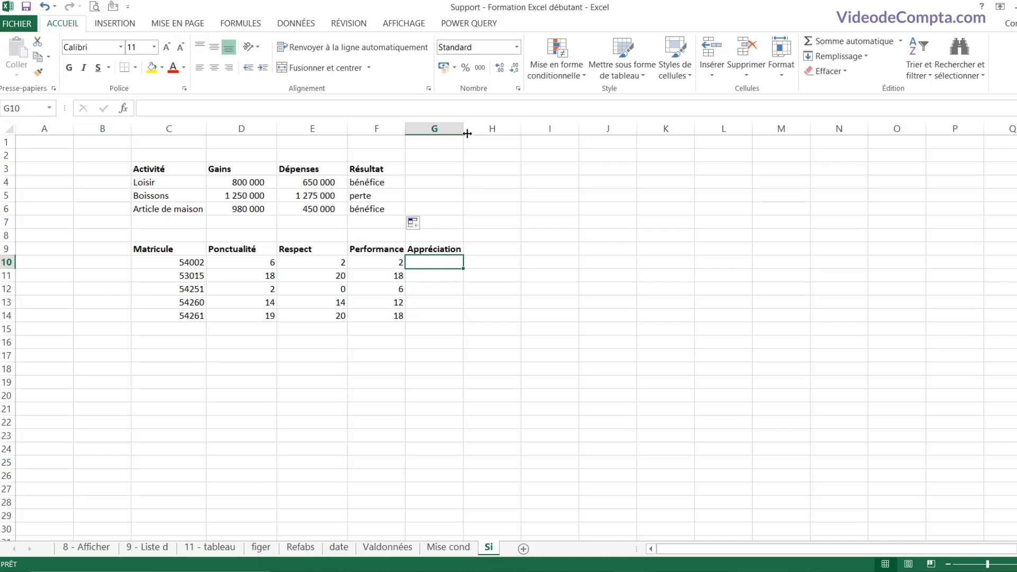
Step: Widen the Appréciation column and begin =si(F10 in G10 to test the Performance score
drag(463, 128, 600, 148)
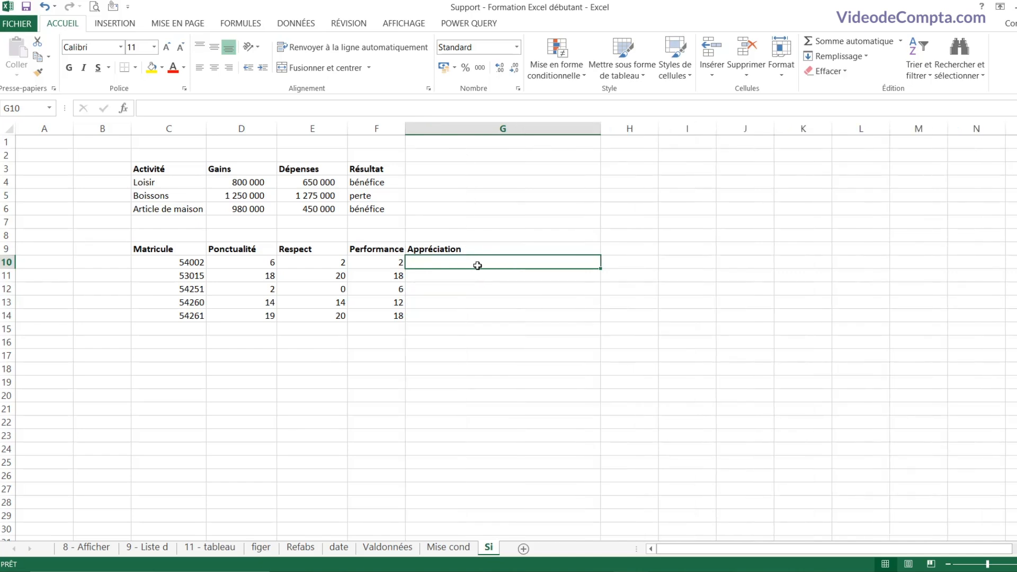
text(=si)
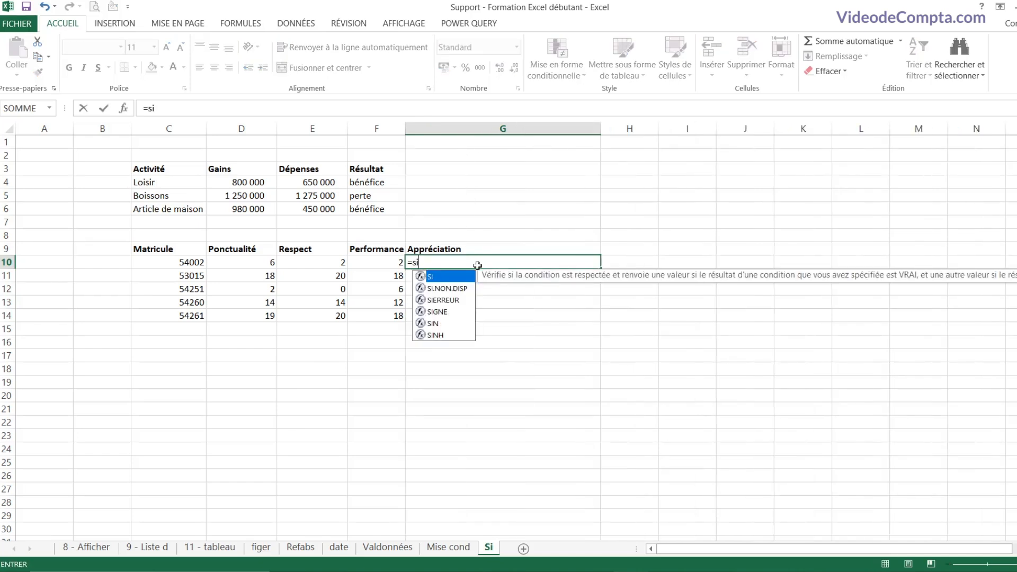
text(()
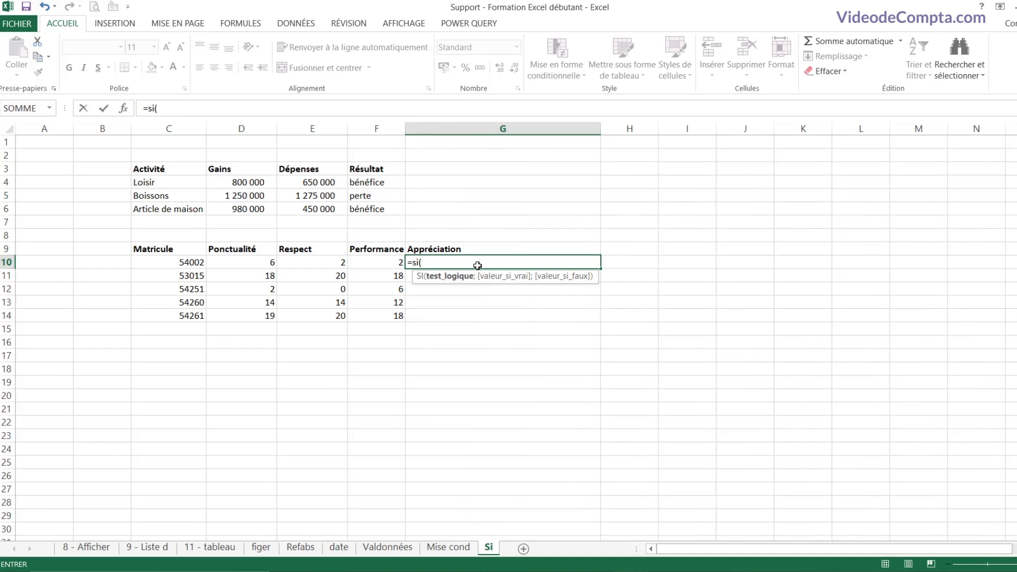
click(262, 263)
click(323, 263)
click(378, 264)
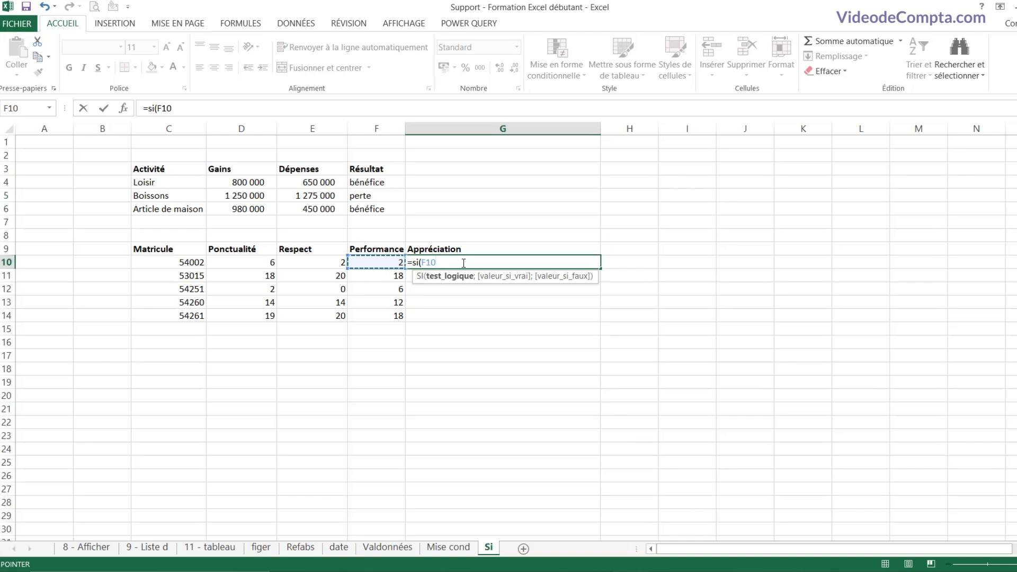
Step: Discard the unfinished IF formula in G10 and begin an =ET formula in H10
key(Escape)
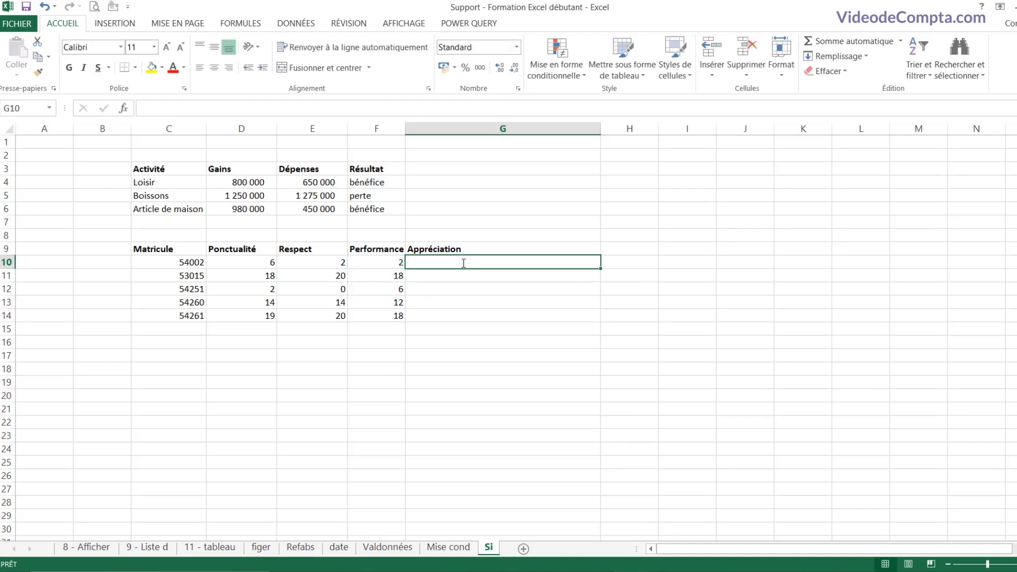
click(640, 262)
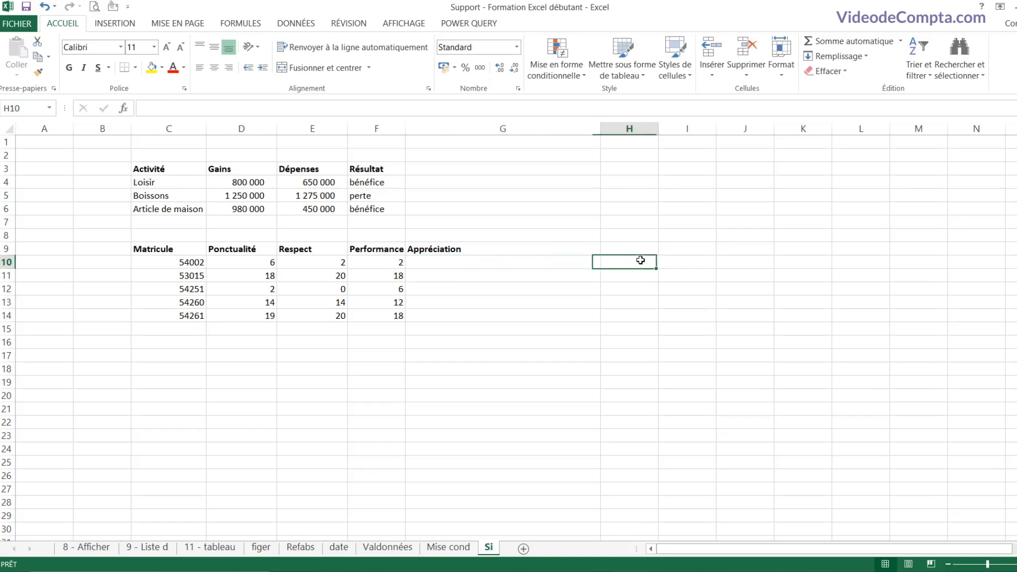
text(=et)
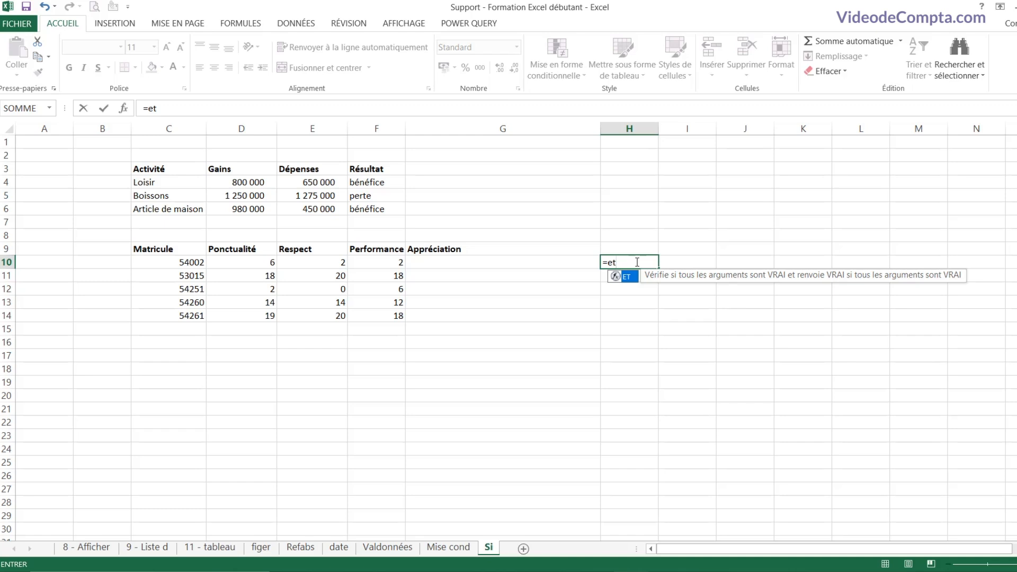
Step: Complete =ET(D10>=18;E10>=18;F10>=18) in H10
text(()
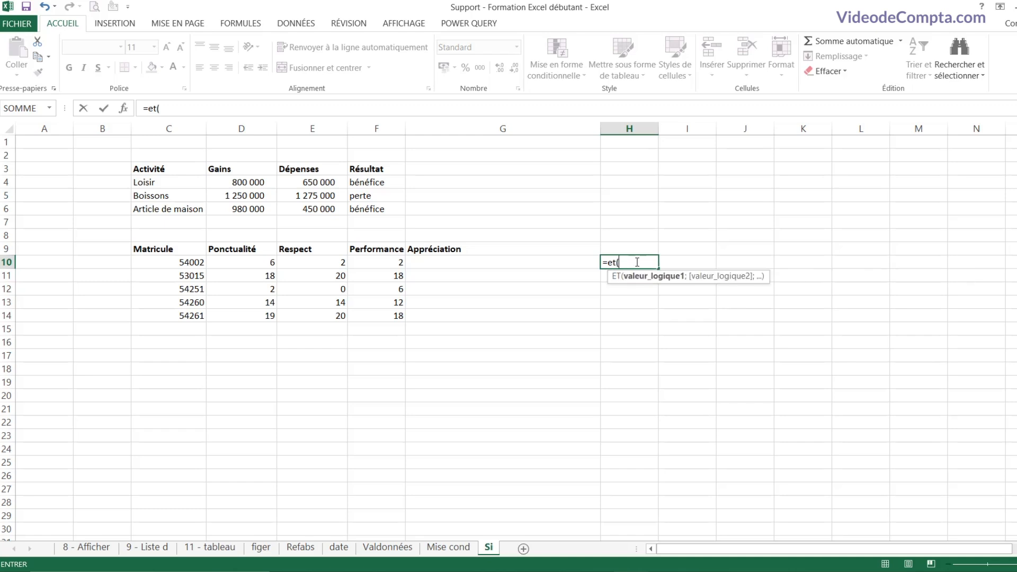
click(248, 262)
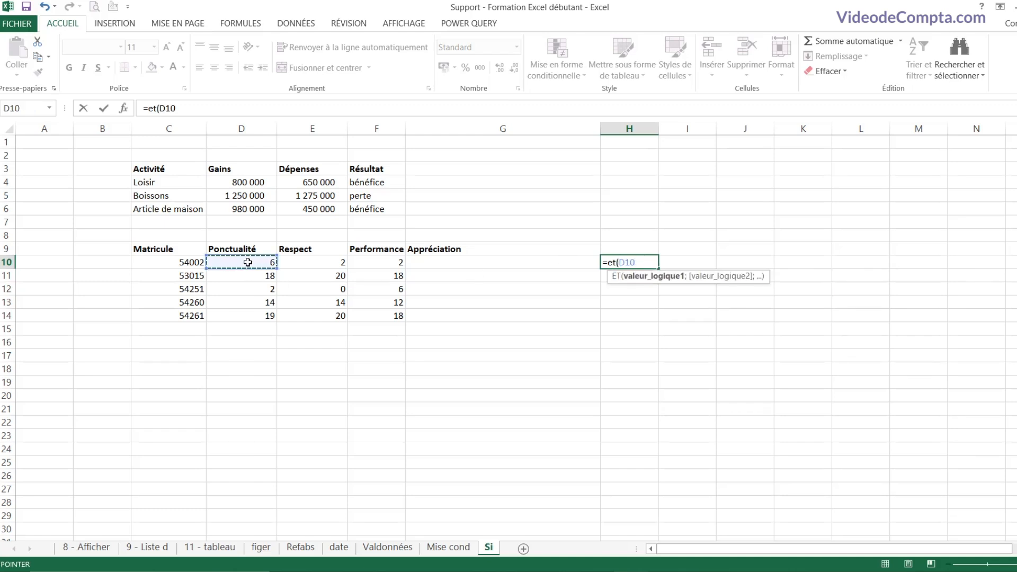
text(>=18)
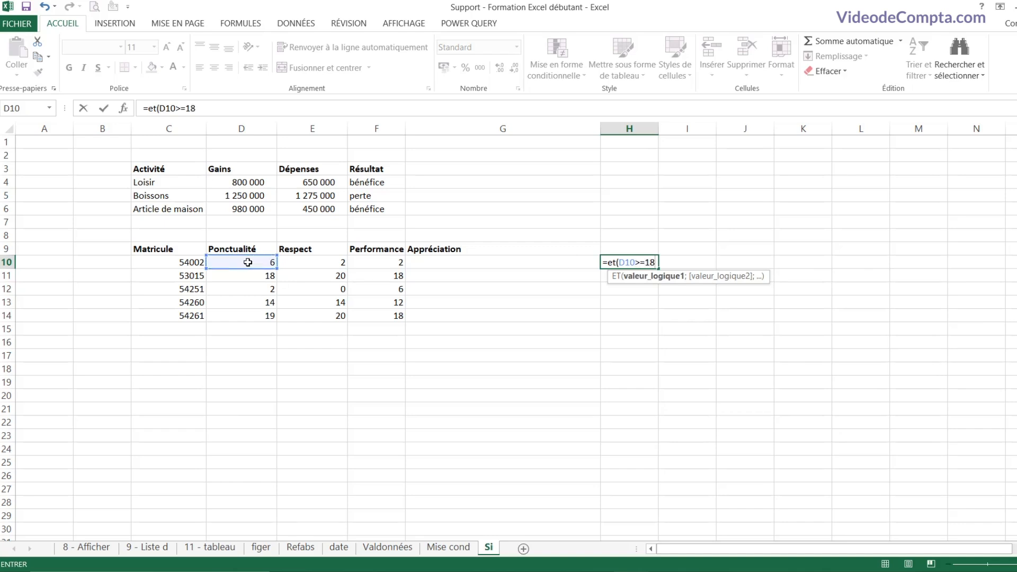
text(;)
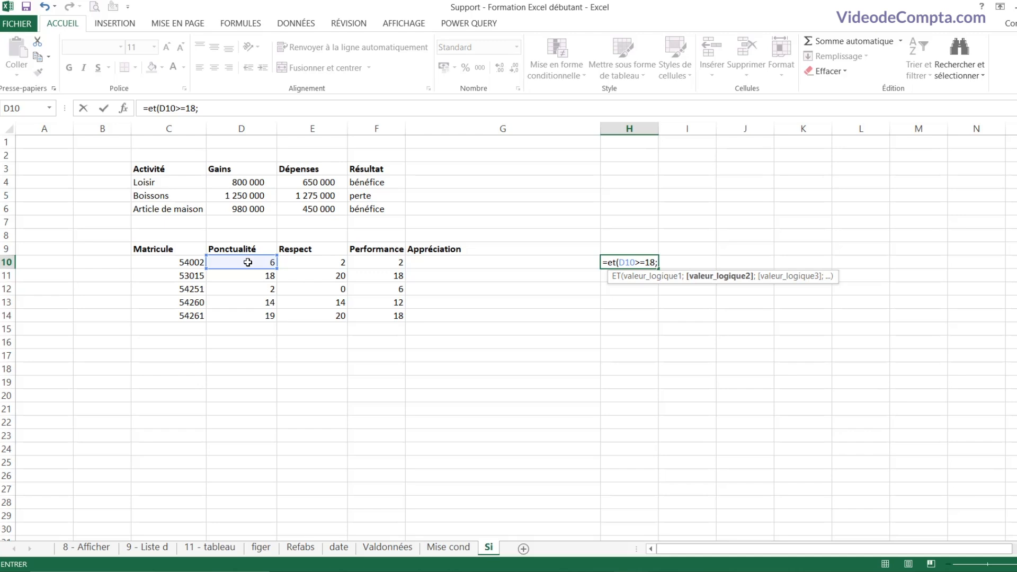
click(316, 262)
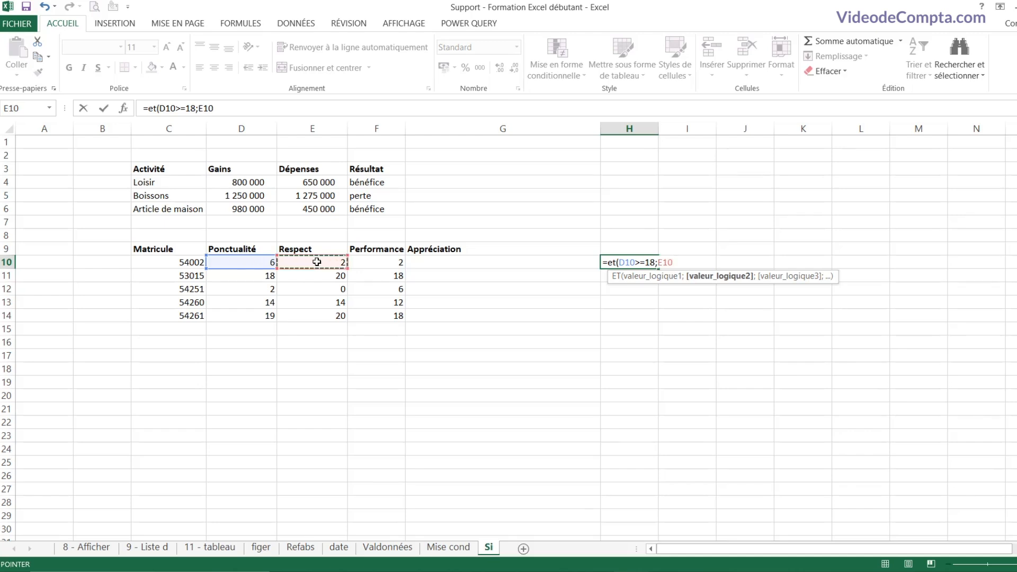
text(<)
key(BackSpace)
text(>=18;)
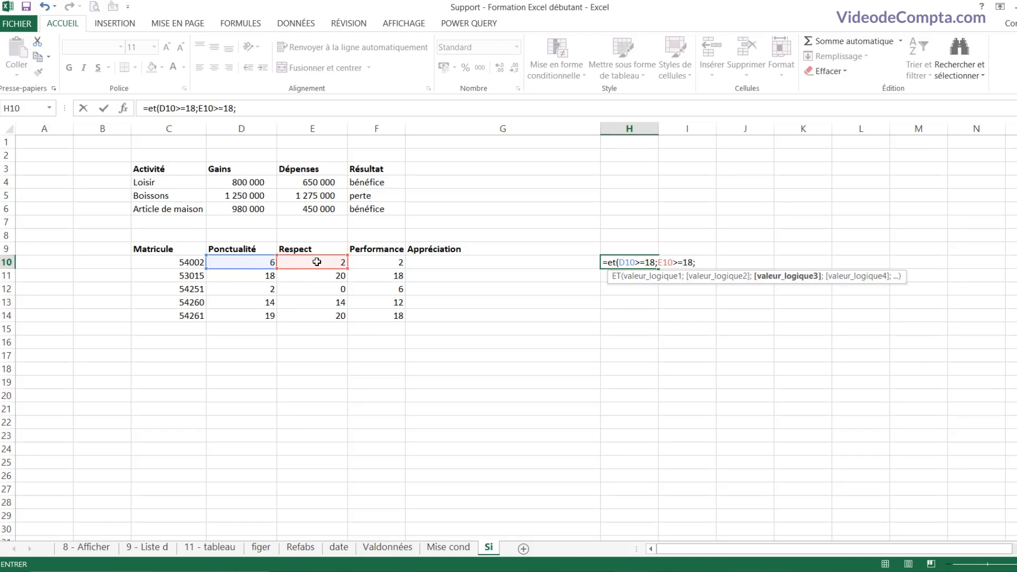
click(385, 262)
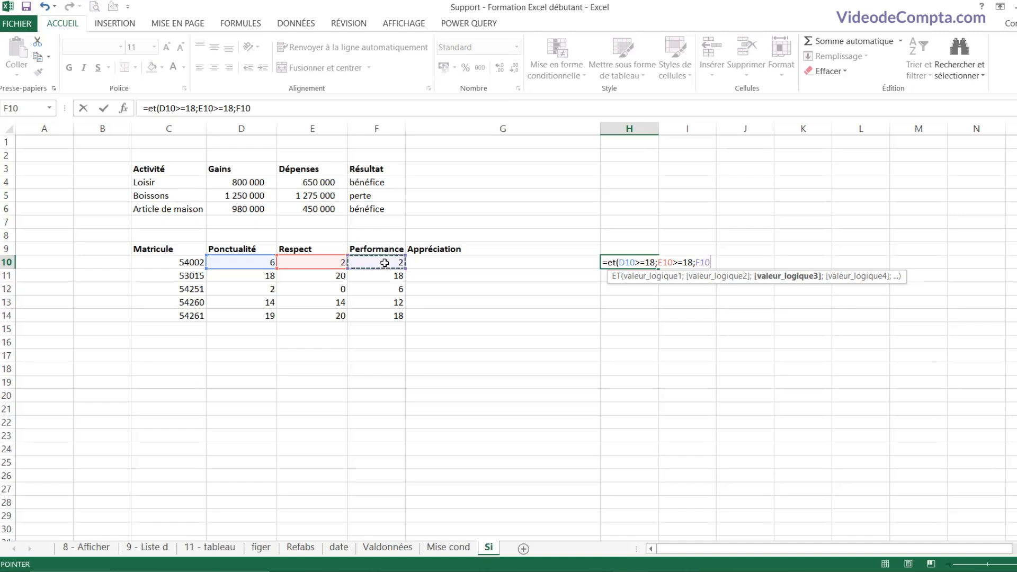
text(>=18)
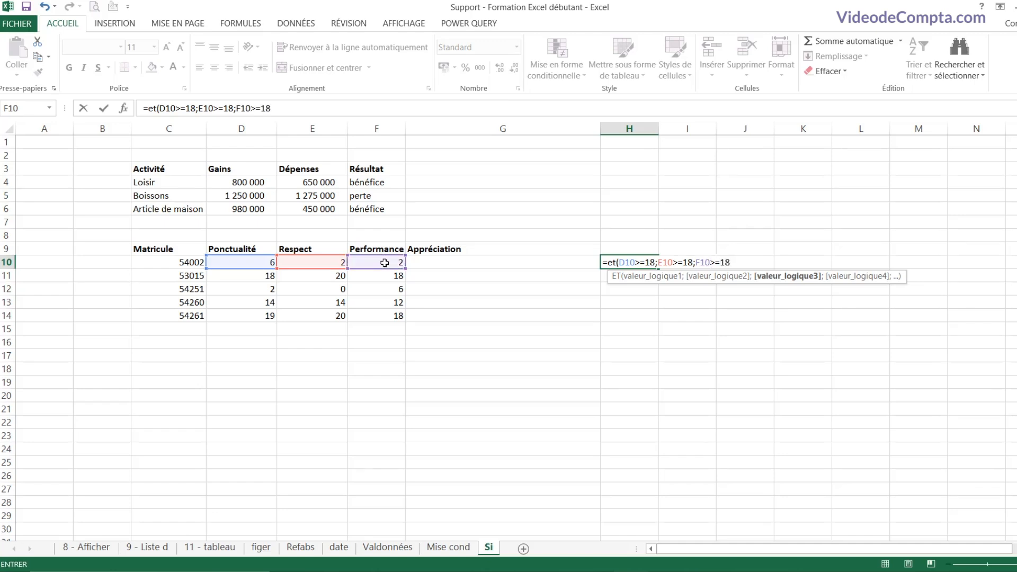
text())
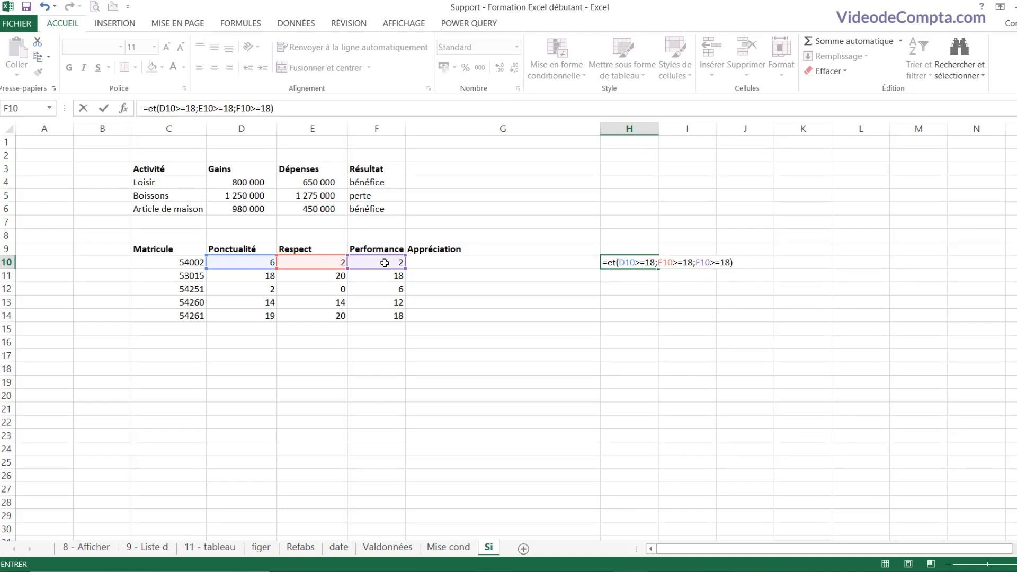
key(Return)
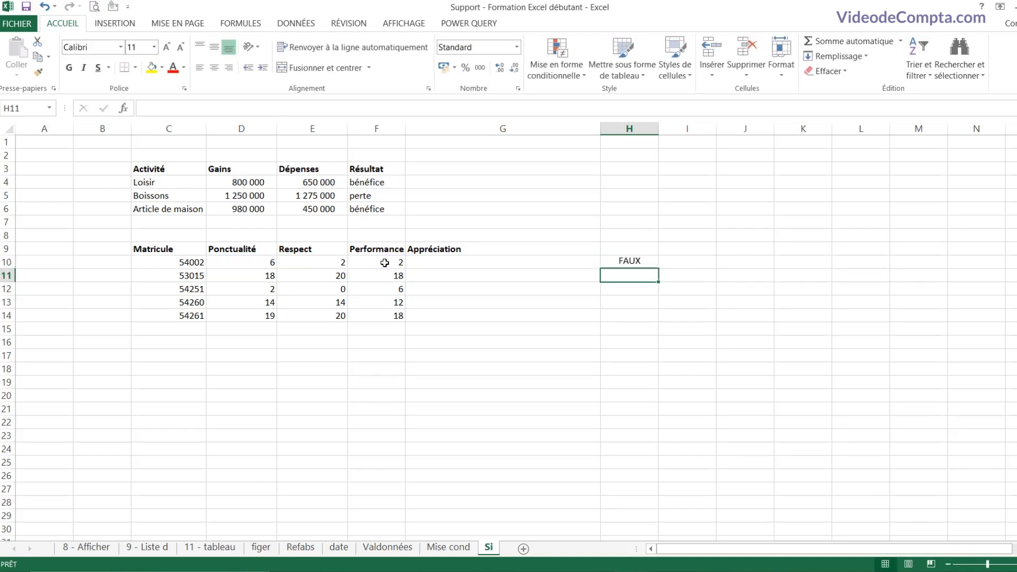
Step: Check row 10's scores against the result, then fill the ET formula down to H14
click(637, 259)
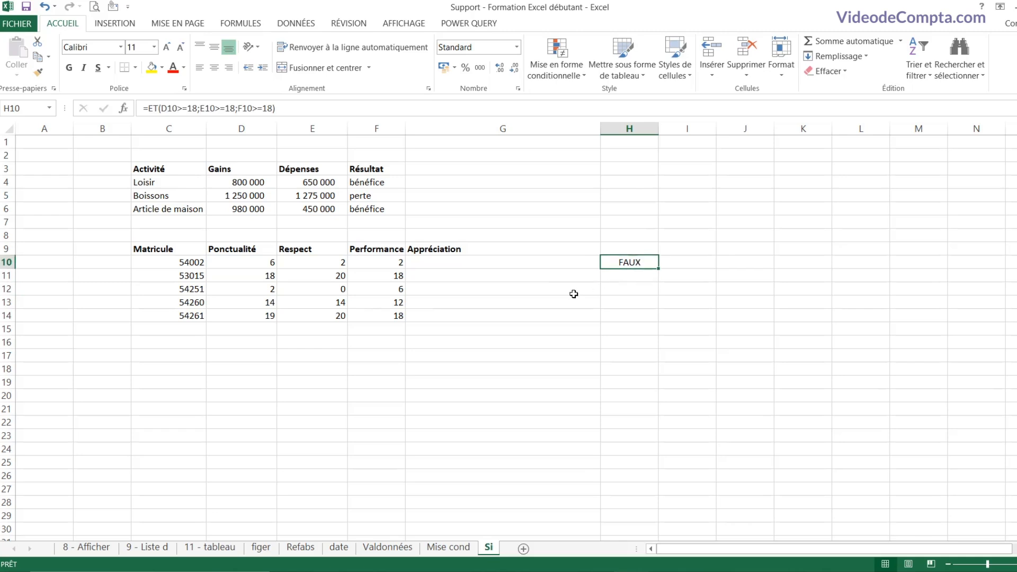
click(256, 261)
click(311, 261)
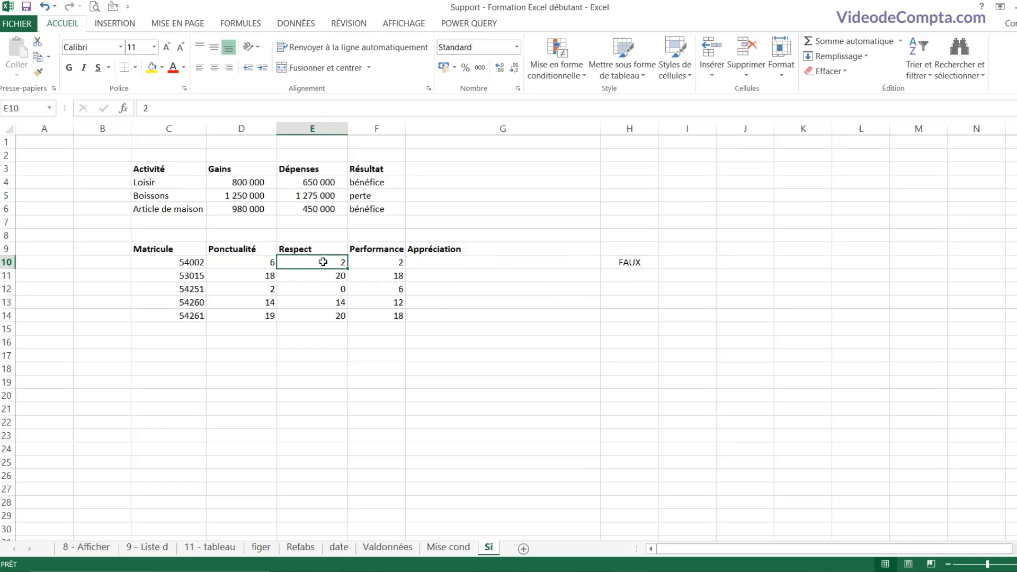
click(361, 262)
click(270, 262)
click(318, 262)
click(375, 260)
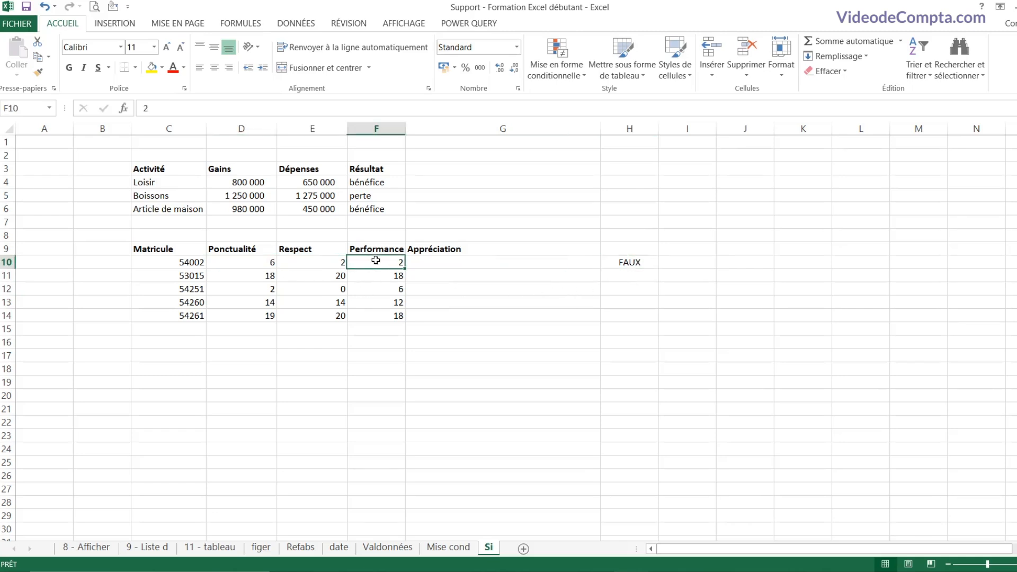
click(632, 268)
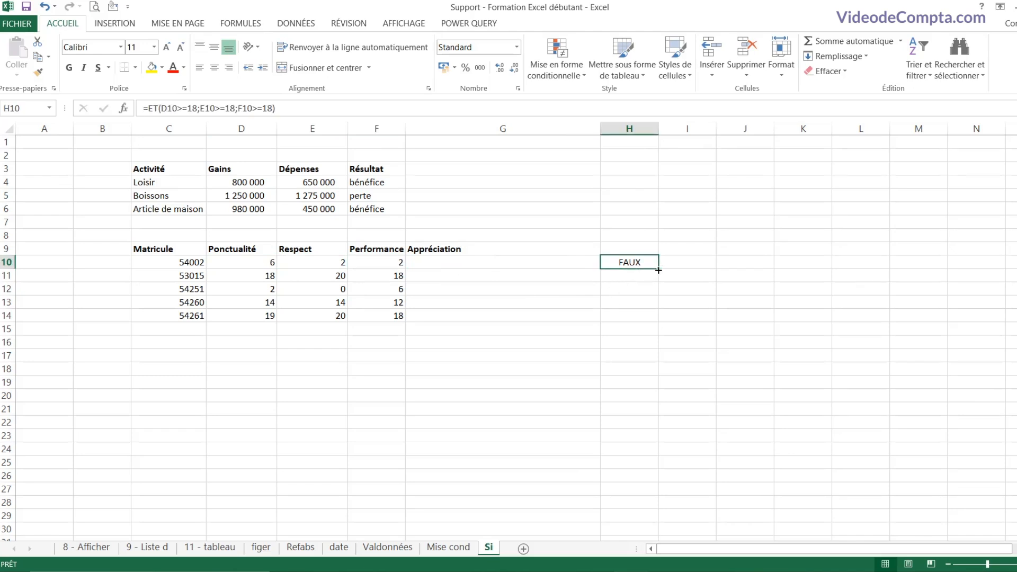
drag(657, 270, 662, 321)
Step: Compare the scores in rows 11 and 14 with their VRAI/FAUX results
click(625, 279)
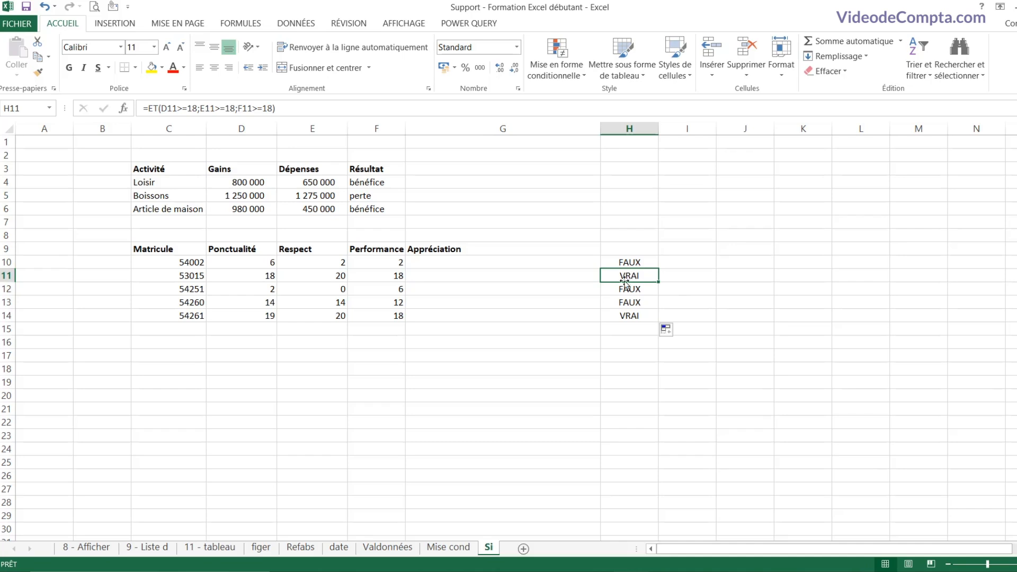
click(368, 277)
click(275, 277)
click(339, 277)
click(369, 276)
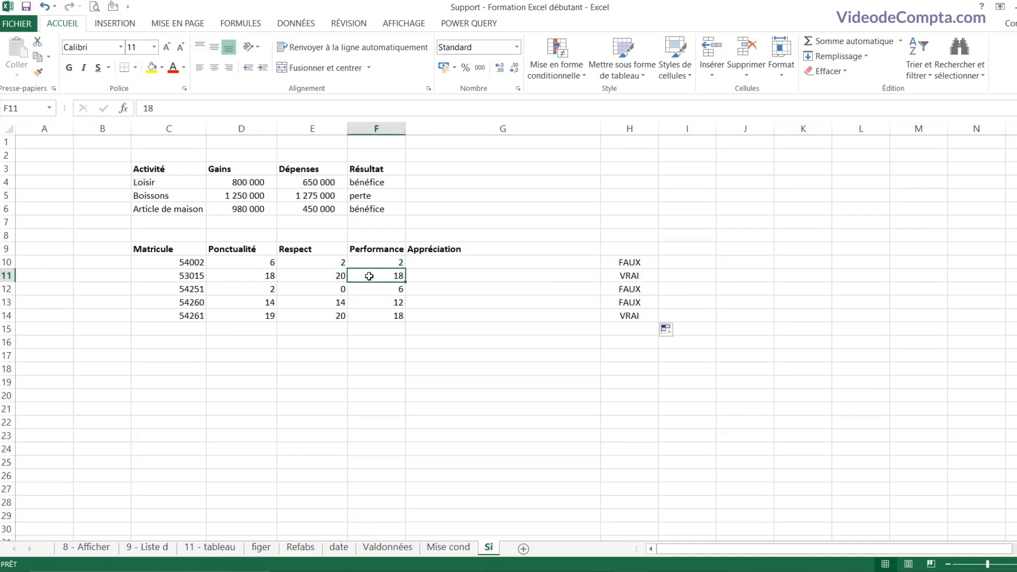
click(370, 316)
click(342, 316)
click(264, 316)
click(293, 316)
click(380, 317)
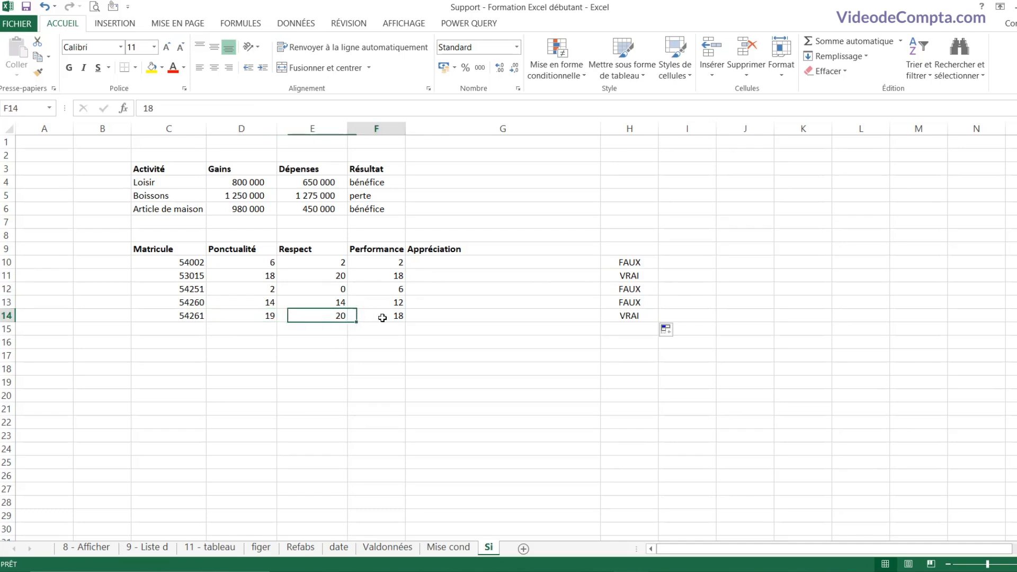
click(445, 260)
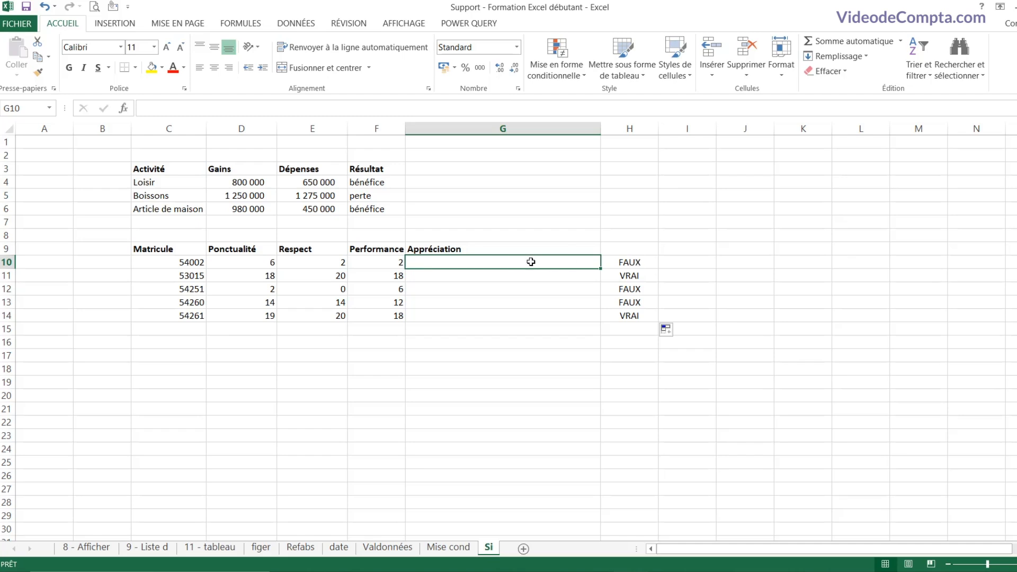
Step: Enter =SI(ET(D10>=18;E10>=18;F10>=18);"Bon élément";"Element devant progresser") in G10
text(=)
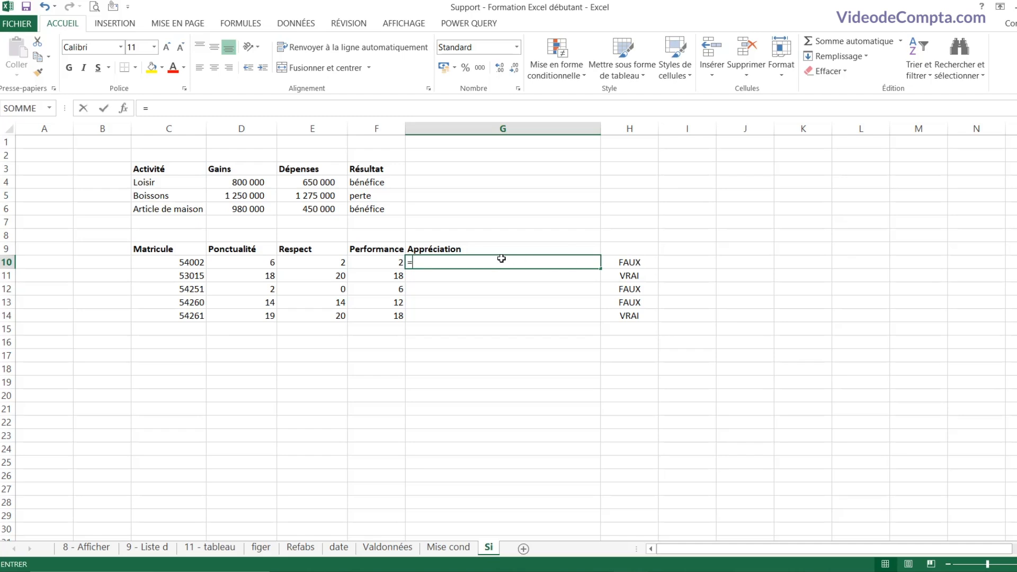
text(si()
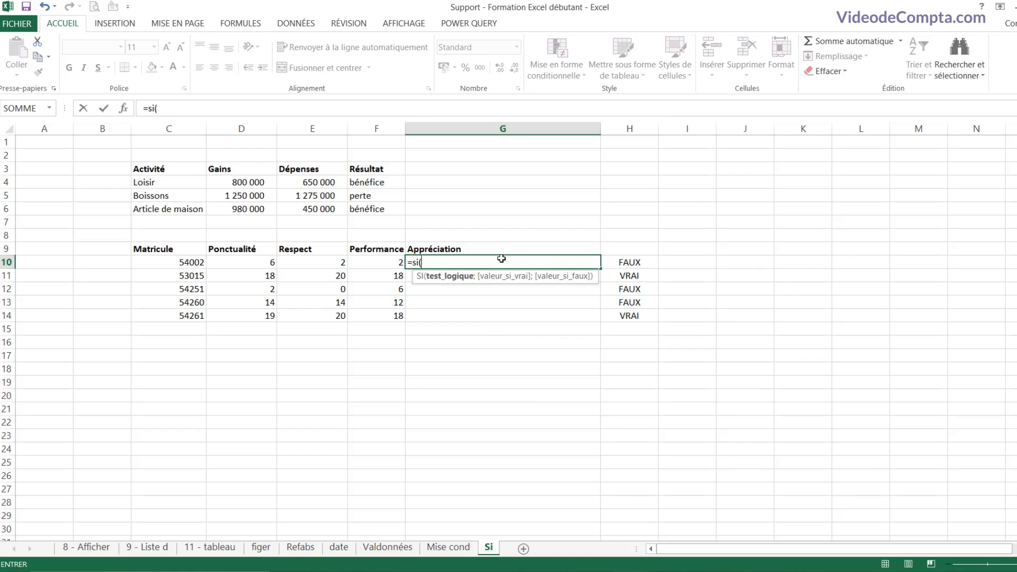
text(et)
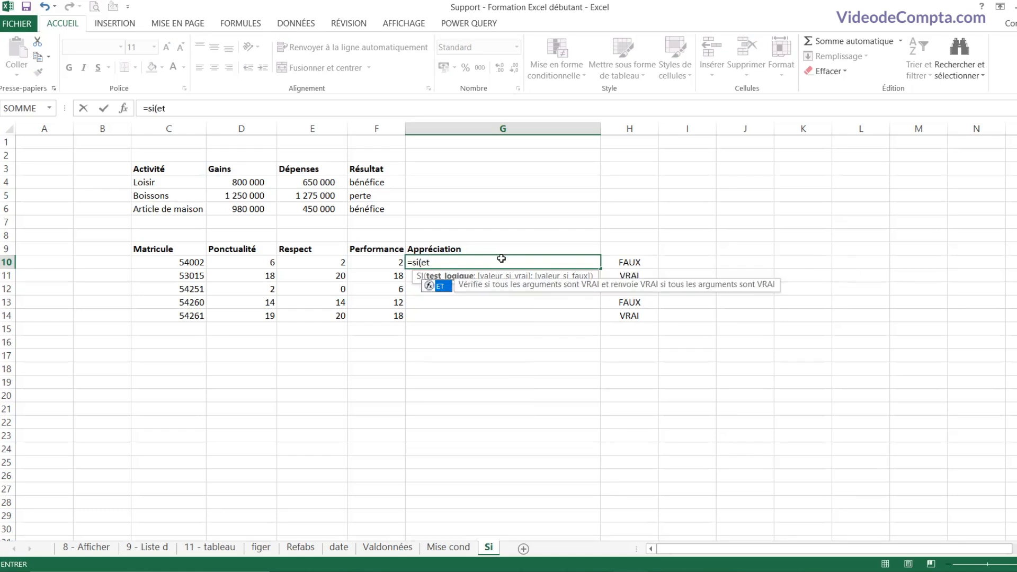
text(()
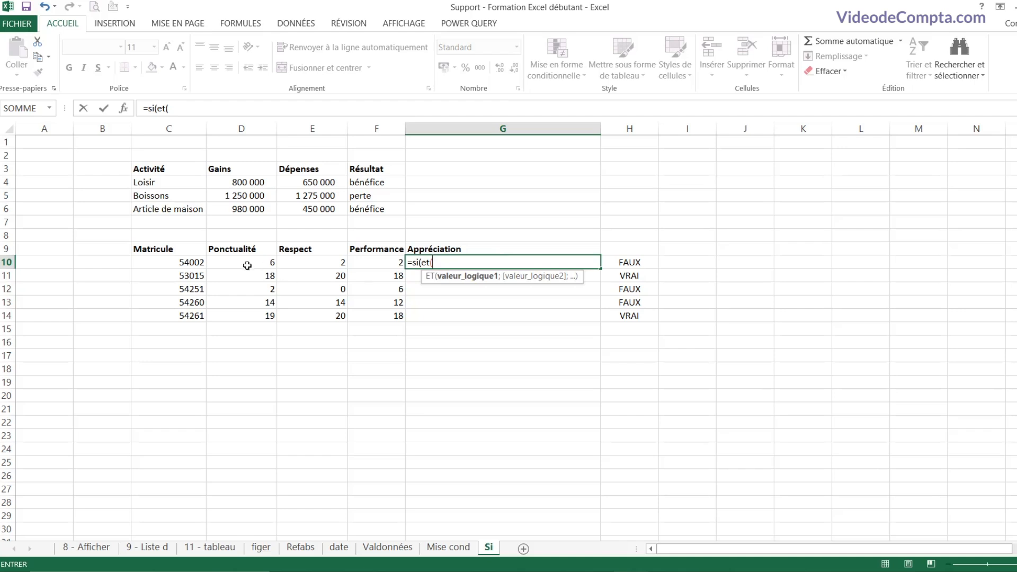
click(247, 261)
text(>=1)
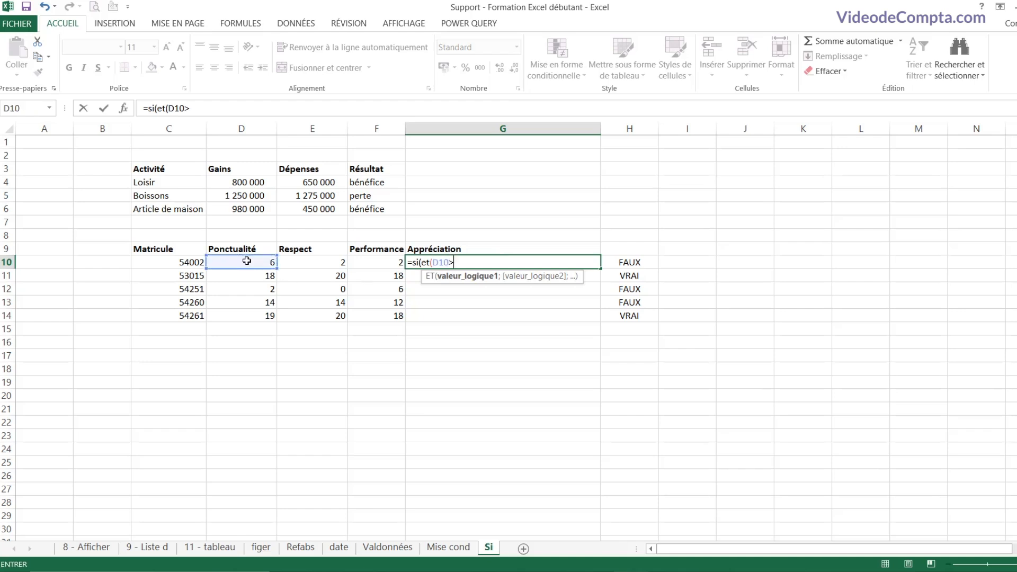
text(8;)
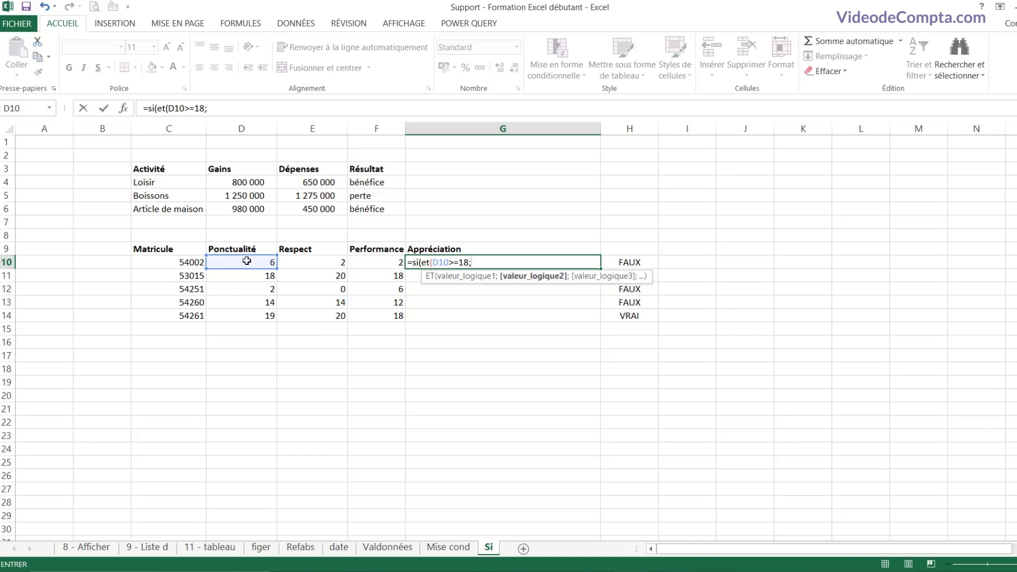
click(310, 264)
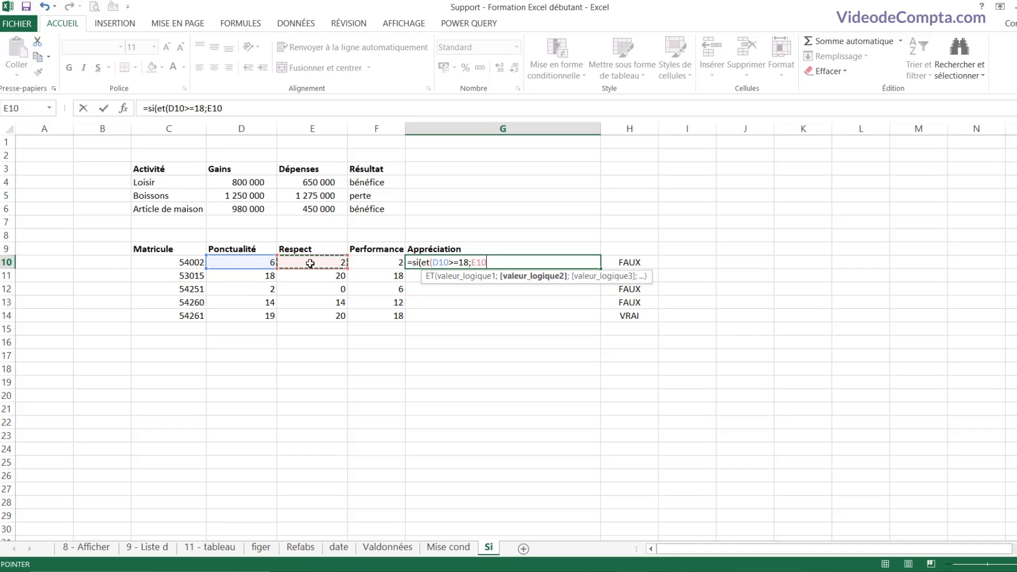
text(>=18;)
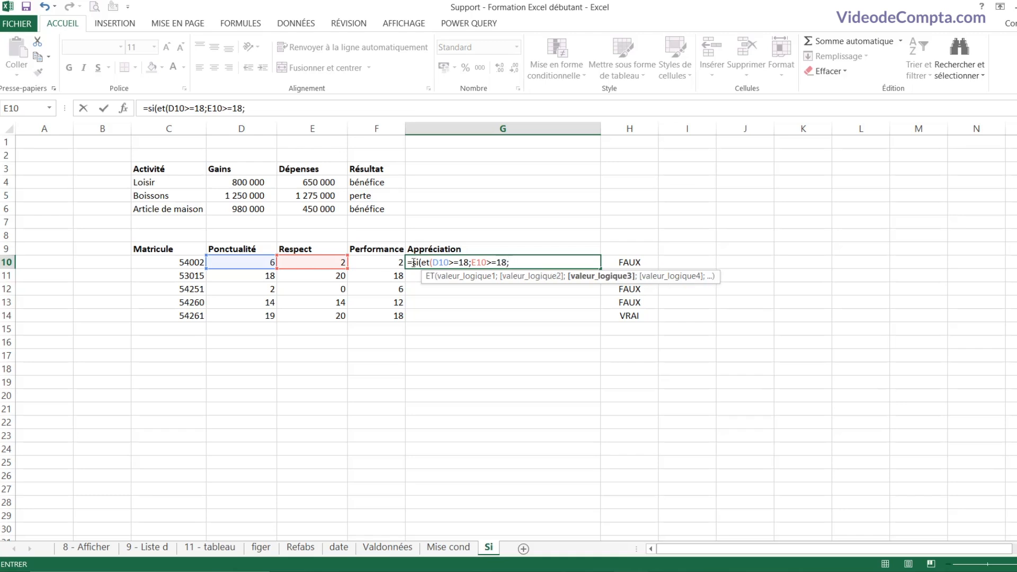
click(386, 260)
text(>)
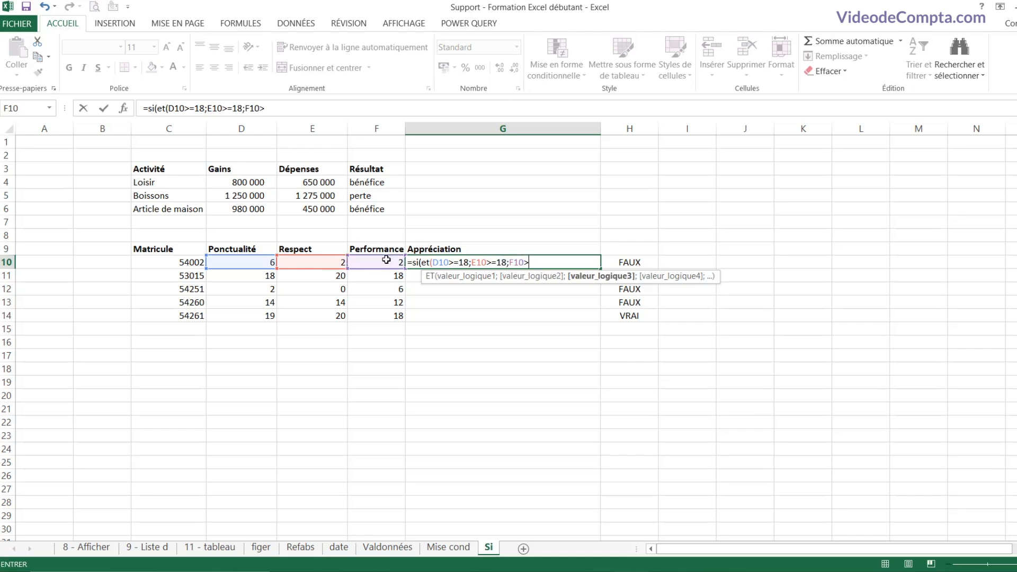
text(=18))
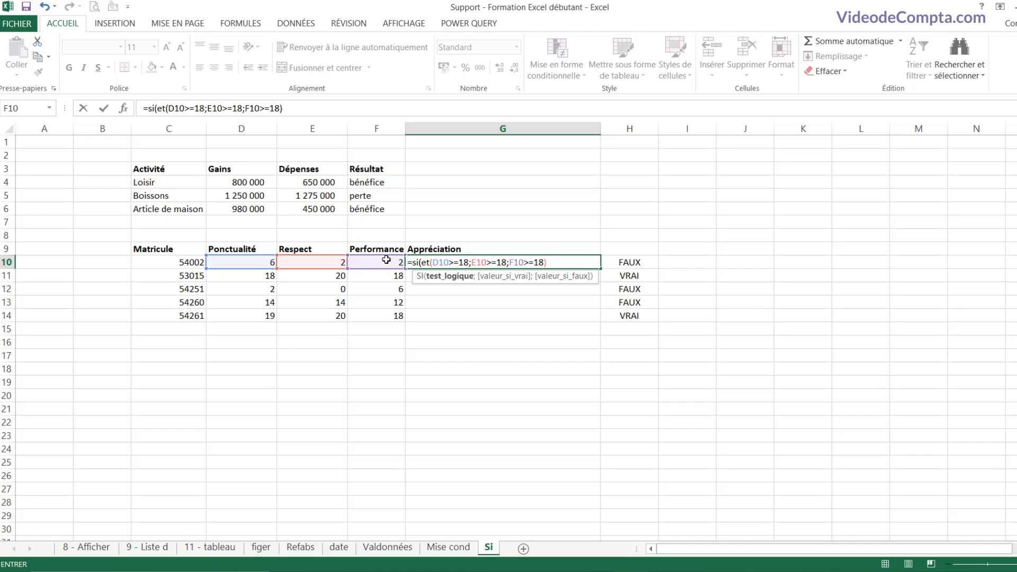
text(;)
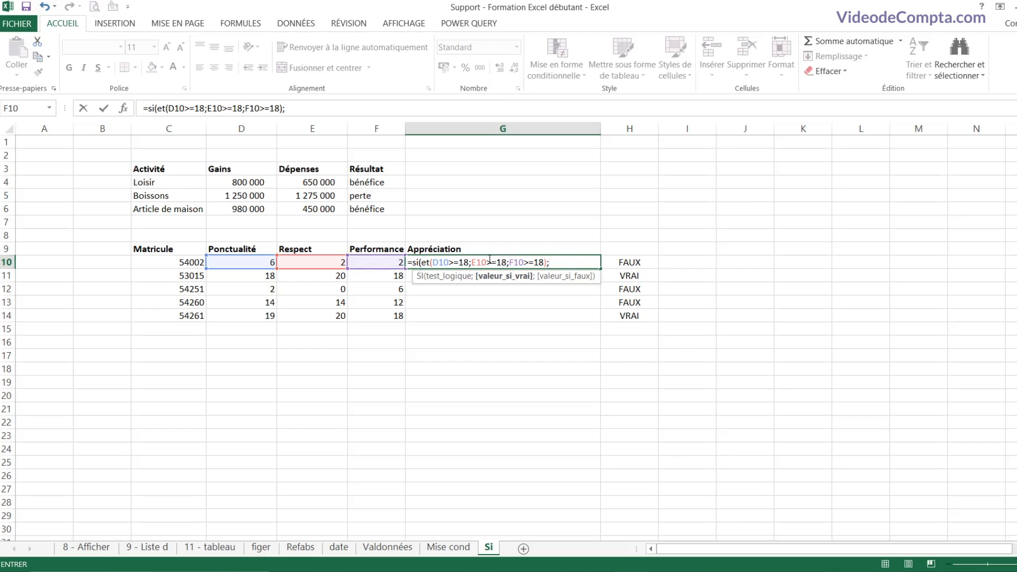
text("Bon élé)
text(ment")
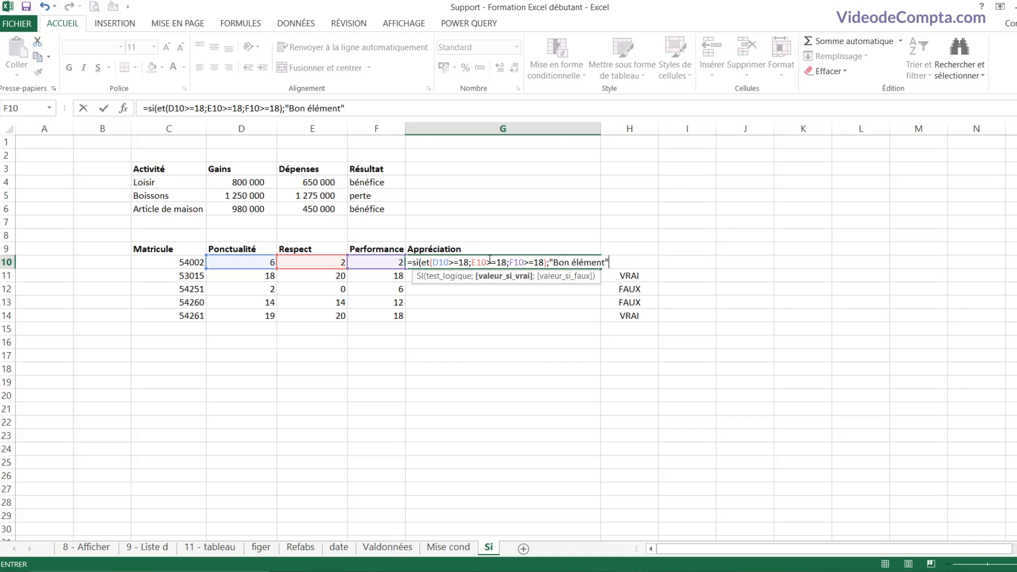
text(;)
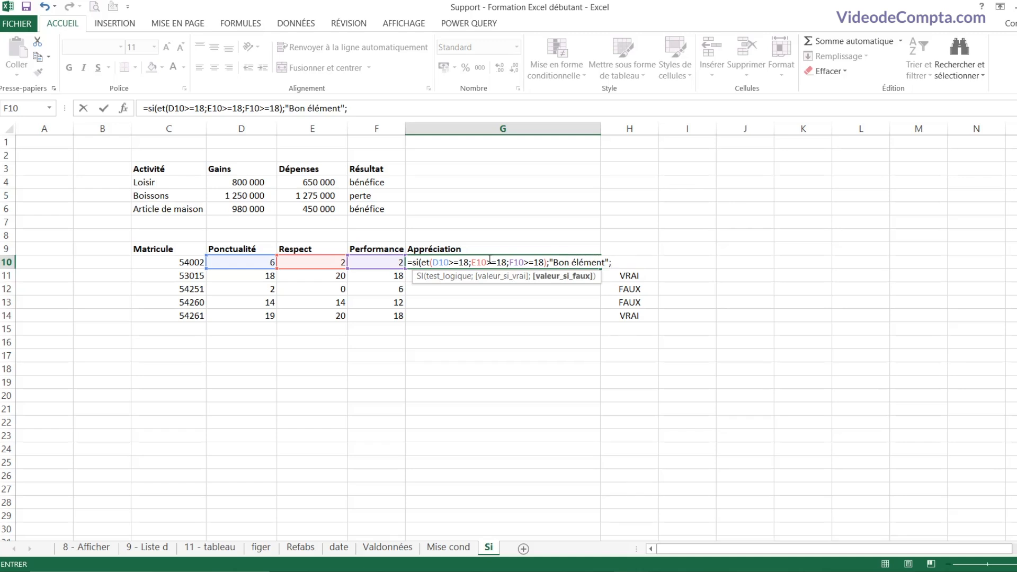
text("Element devant progr)
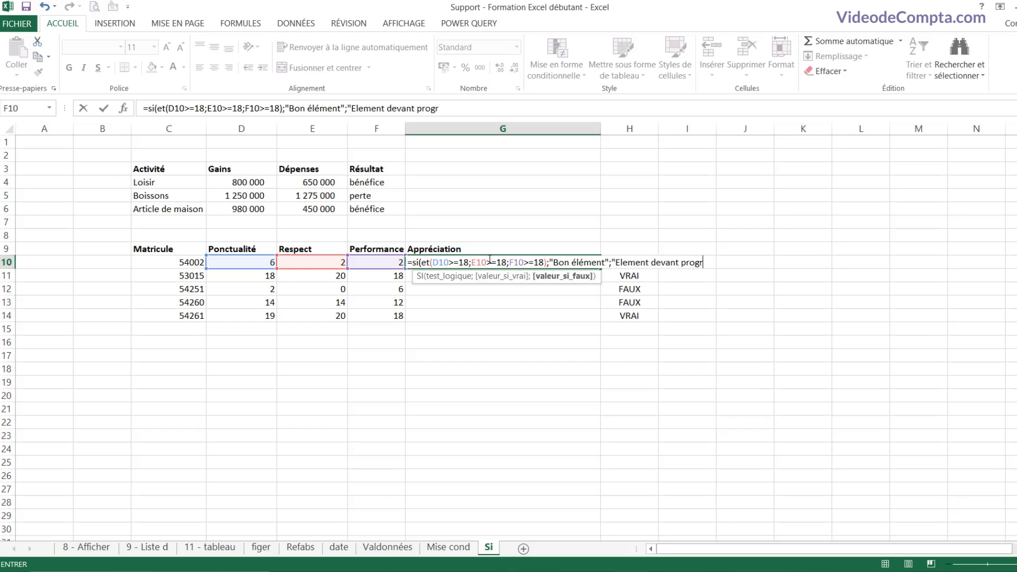
text(esser"))
key(Return)
Step: Fill the appraisal formula down to G14 and compare rows 11 and 14
click(490, 262)
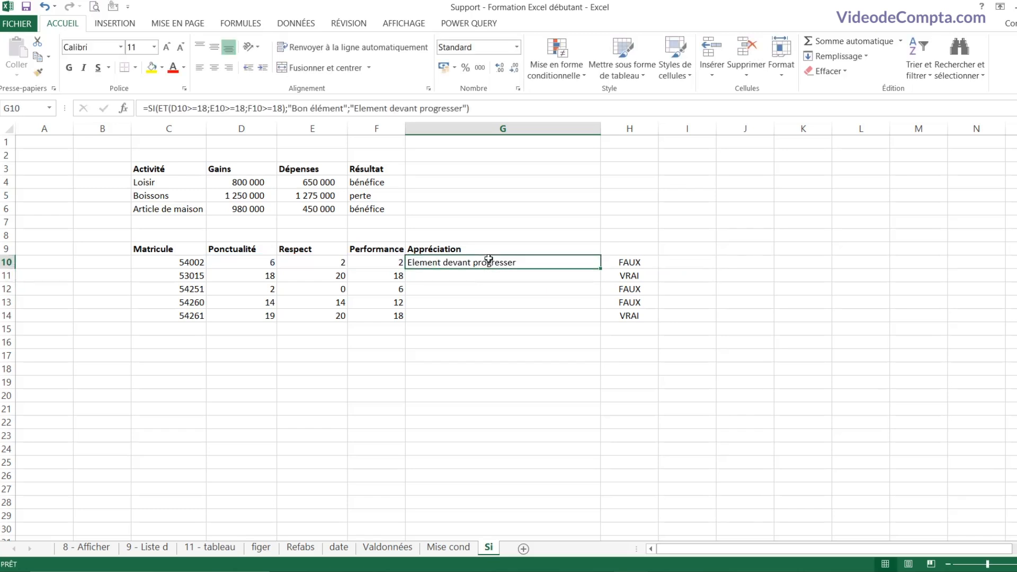
drag(601, 268, 585, 318)
drag(473, 276, 236, 274)
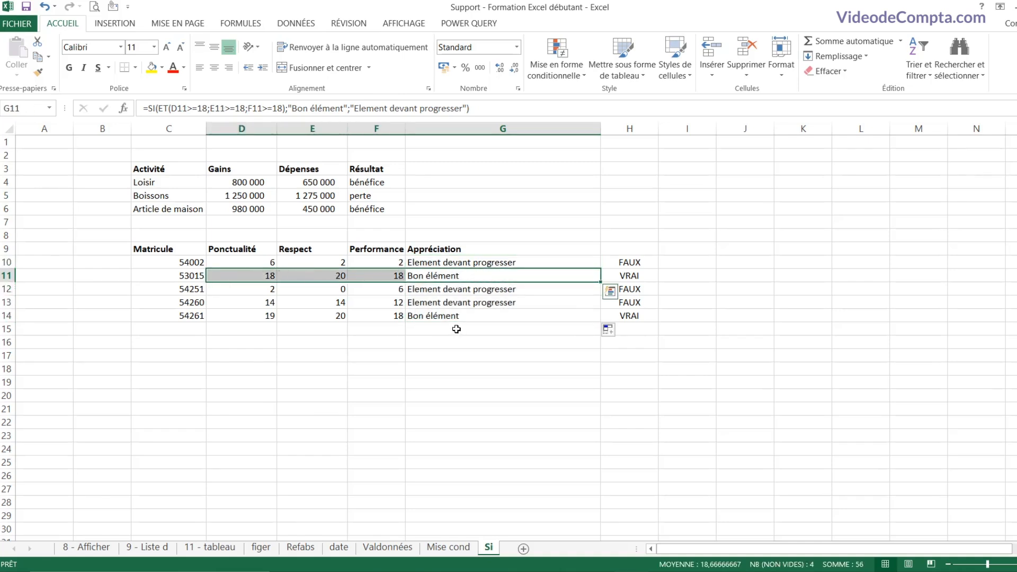
drag(466, 316, 169, 317)
click(480, 274)
Step: Clear the appraisal cells G10:G14 and the ET results in H10:H14
key(Up)
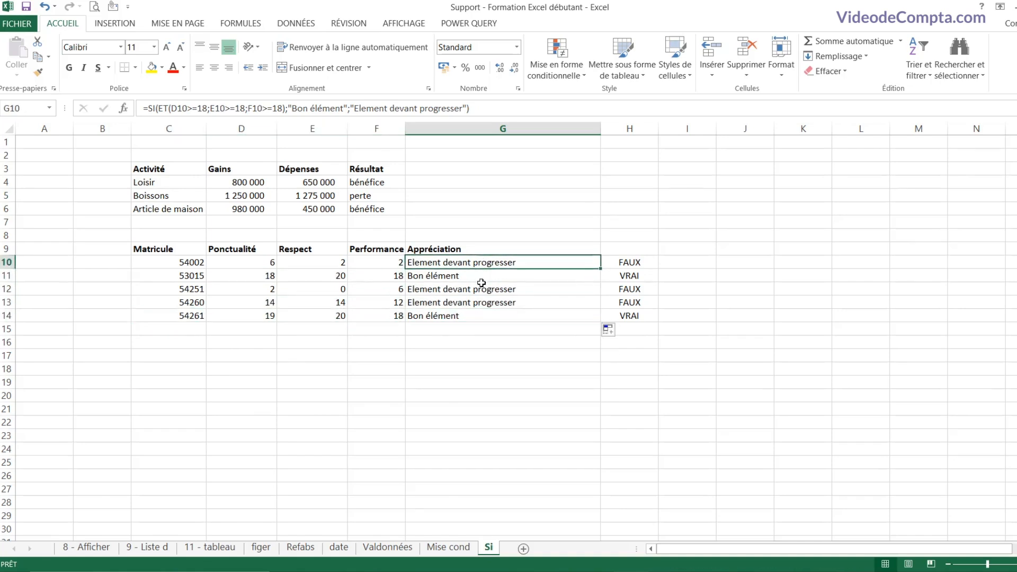
shift+click(505, 321)
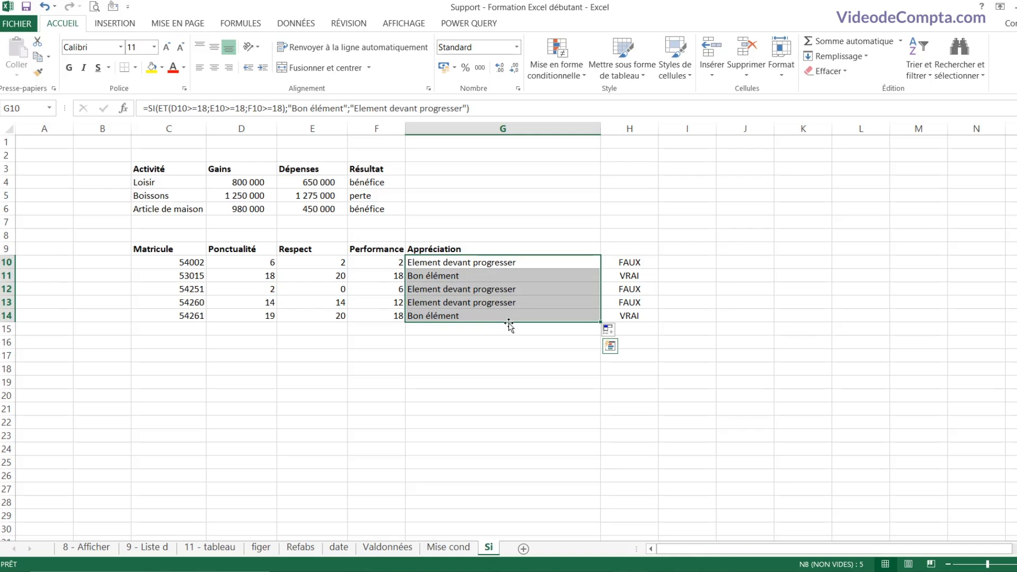
key(Delete)
drag(638, 263, 638, 337)
key(Delete)
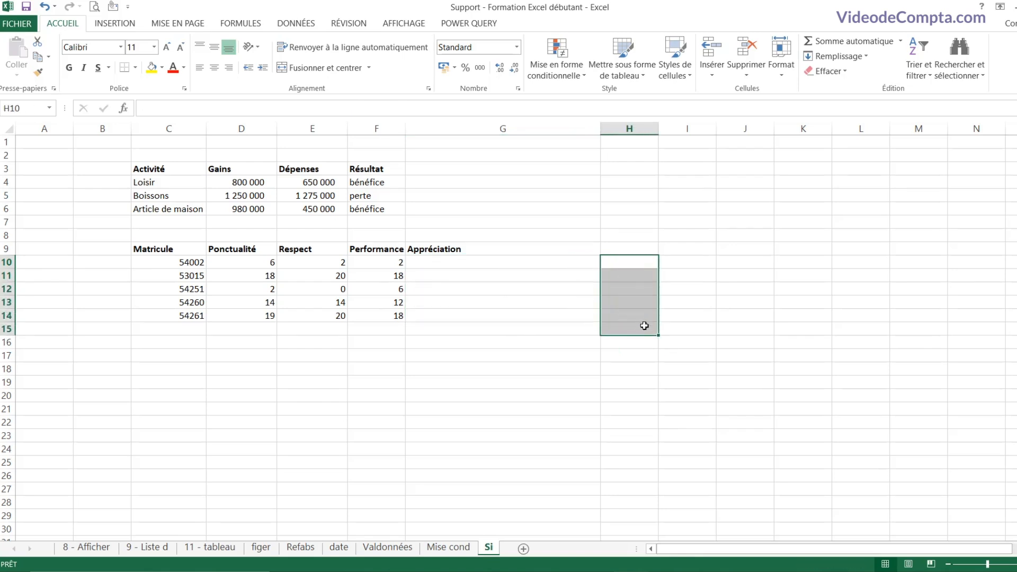
click(626, 268)
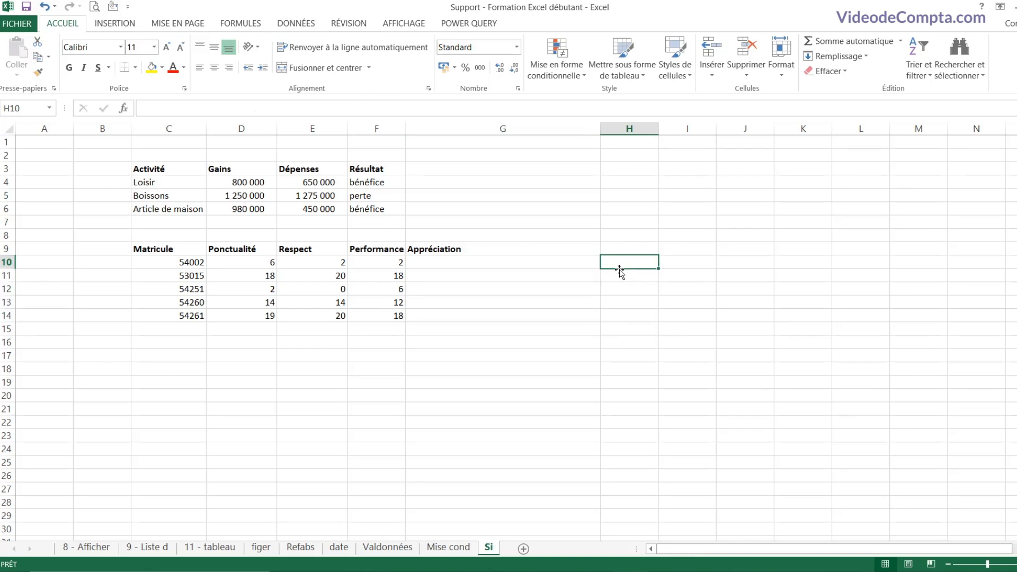
click(249, 265)
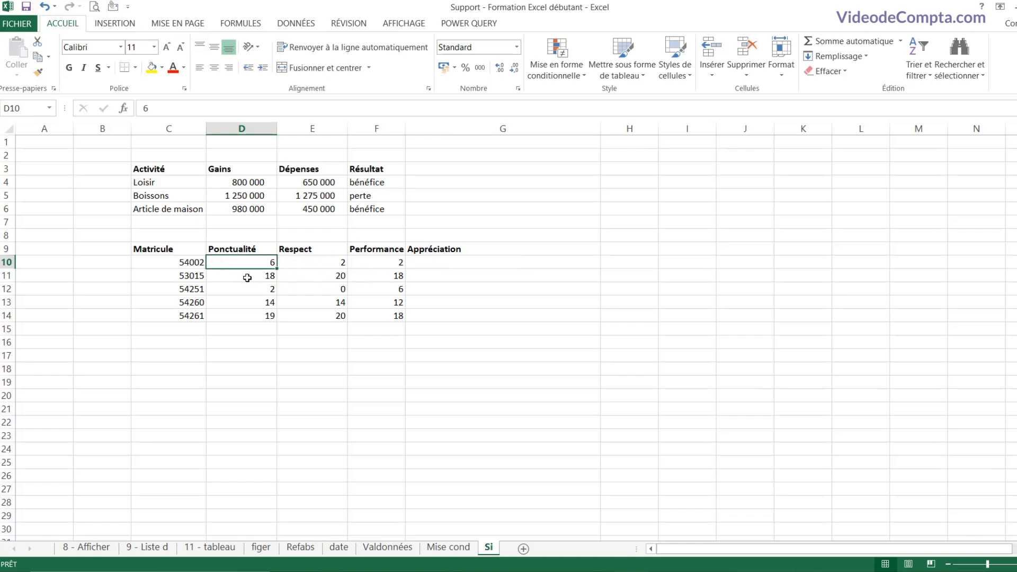
Step: Change D10's Ponctualité score to 18
click(248, 277)
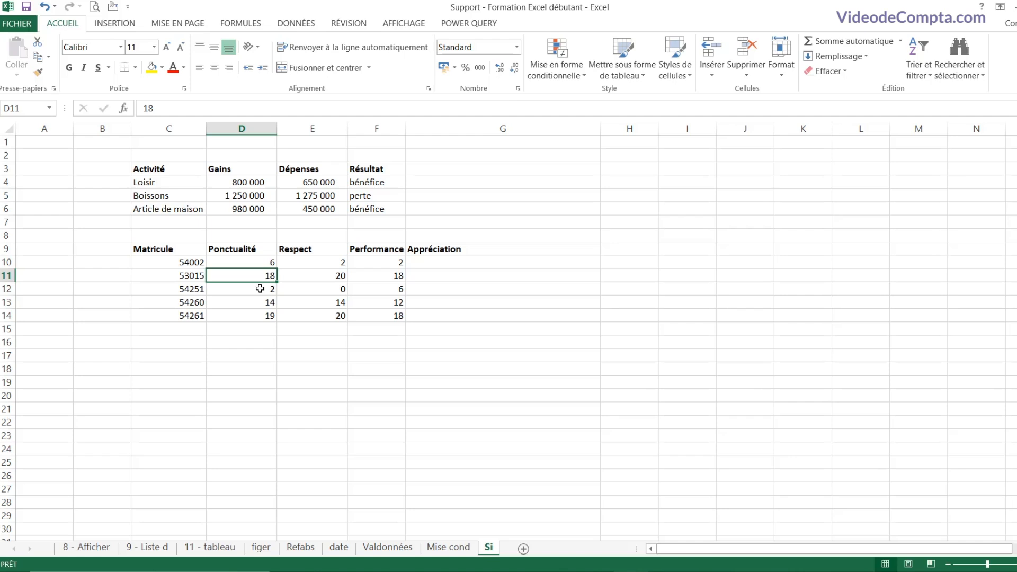
click(259, 263)
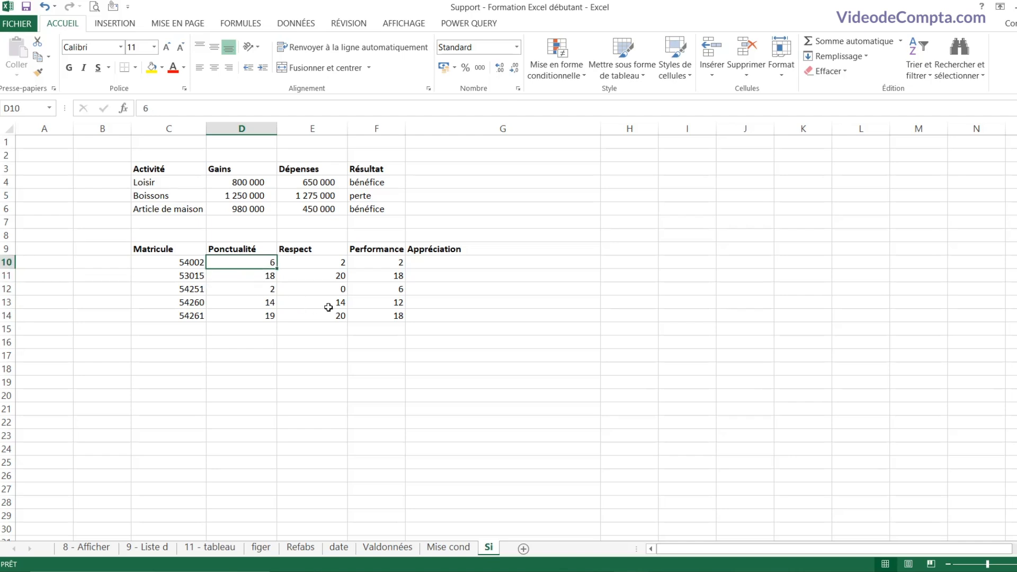
text(18)
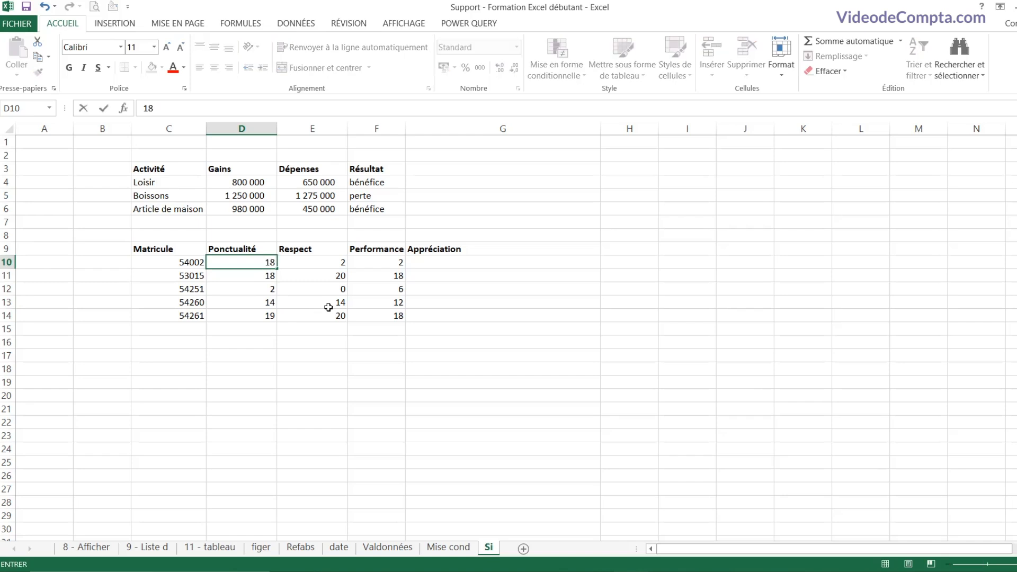
key(Return)
Step: Enter =OU(D10>=18;E10>=18;F10>=18) in H10
click(621, 262)
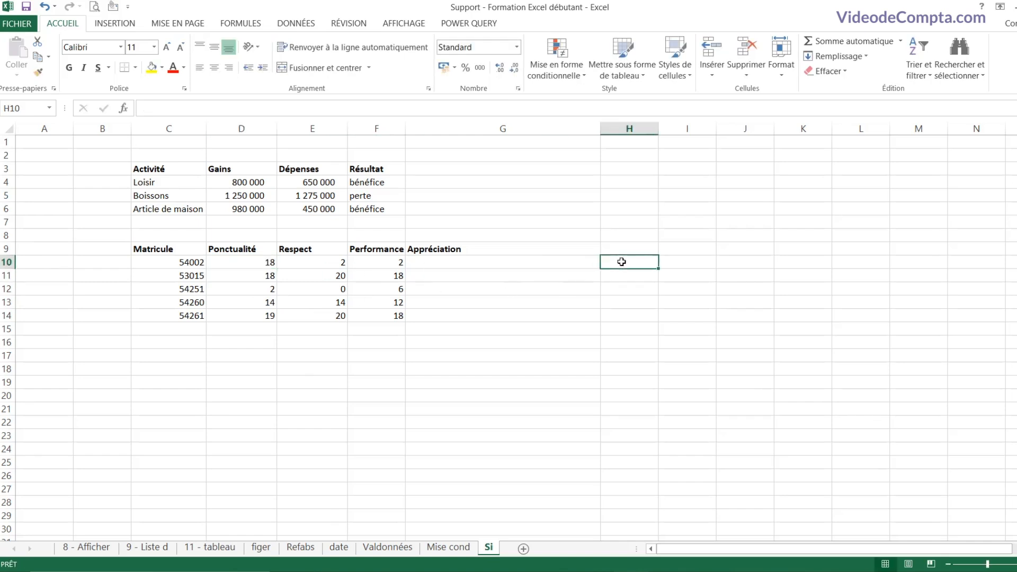
text(=o)
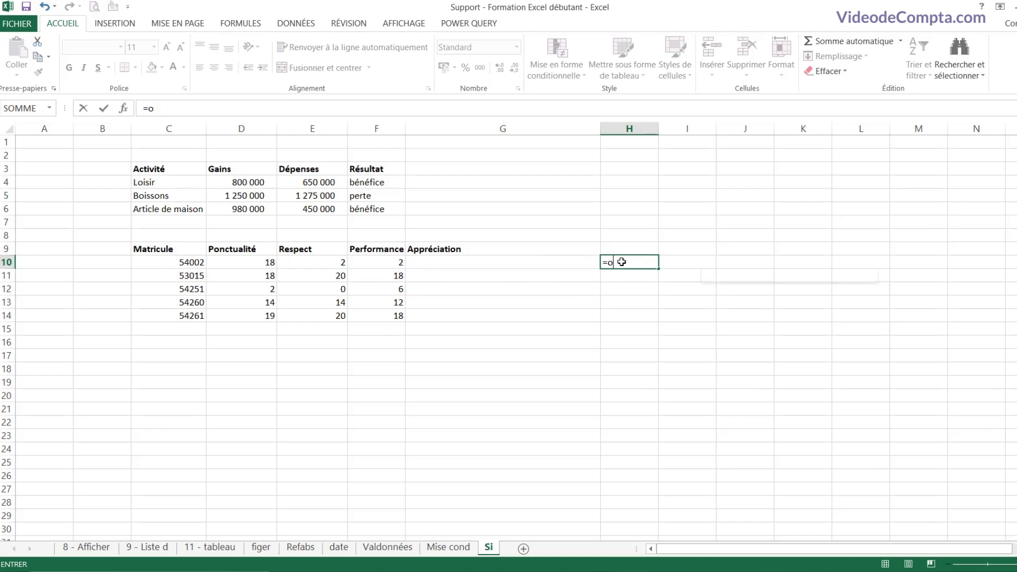
text(u()
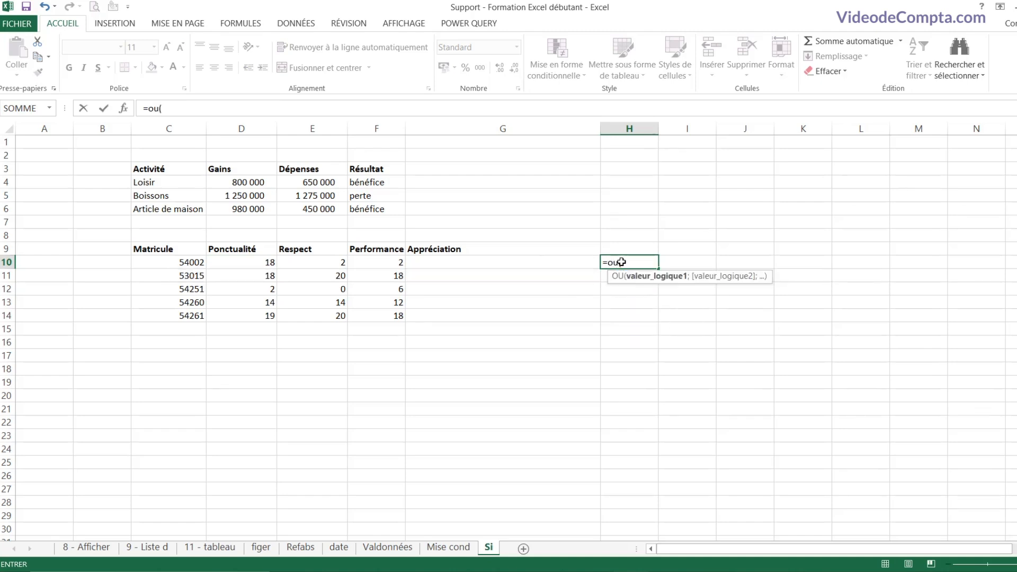
click(242, 262)
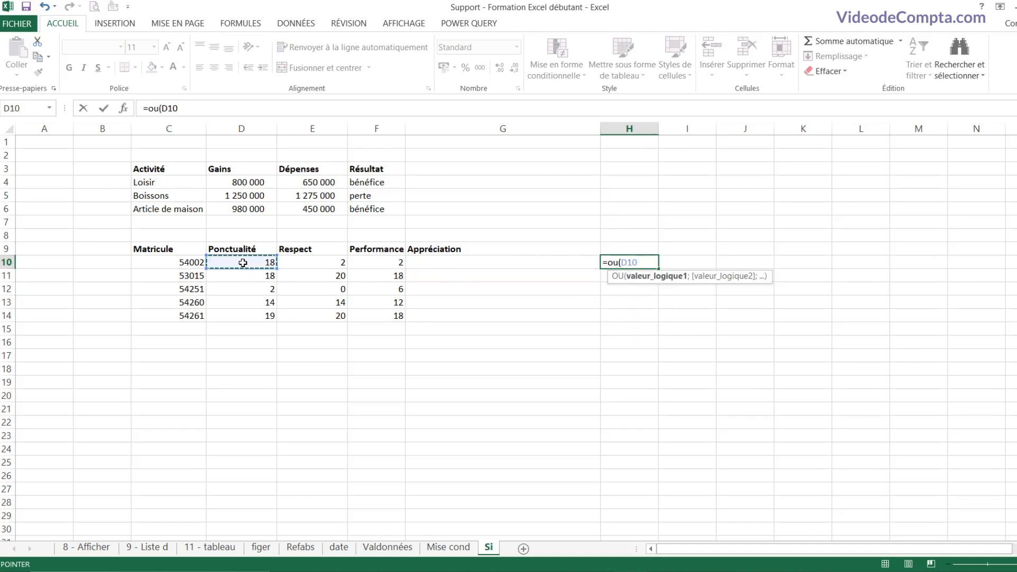
text(>=18;)
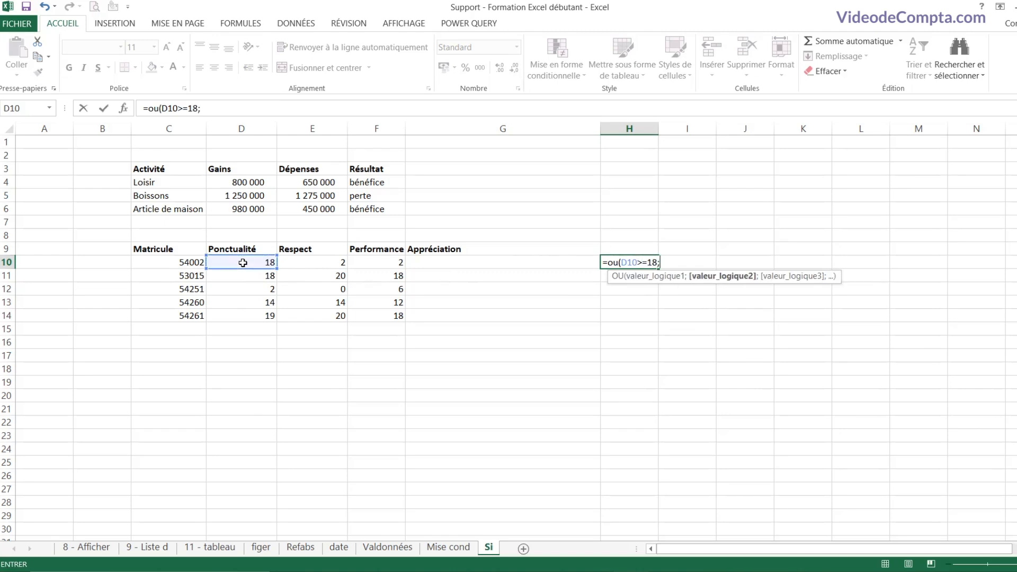
click(312, 263)
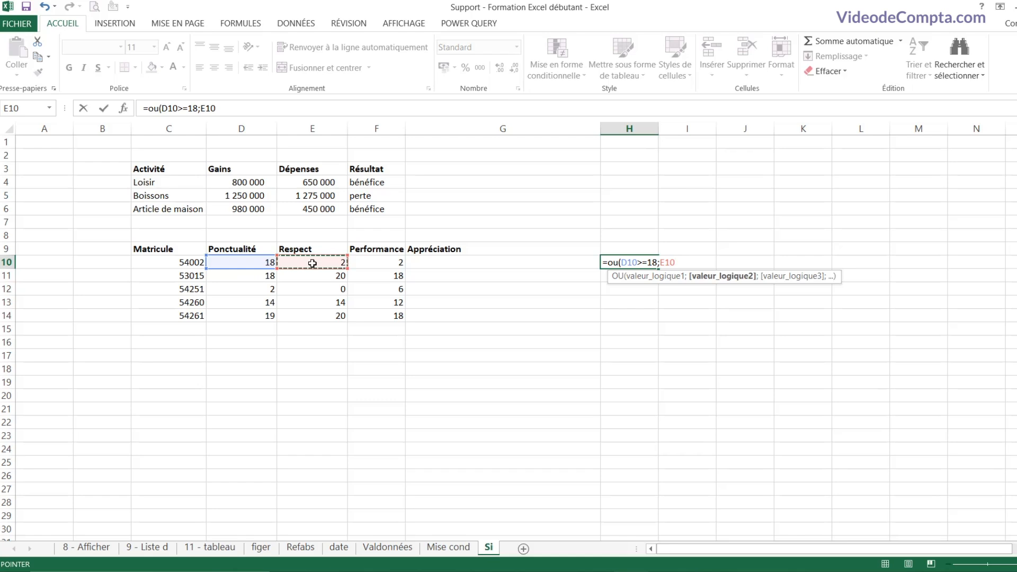
text(>=18)
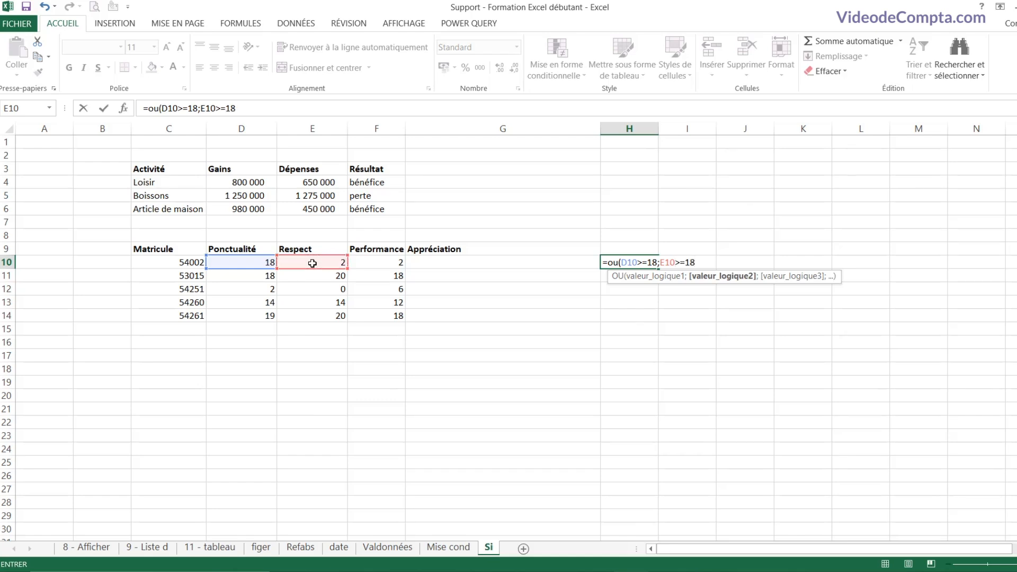
text(;)
click(387, 260)
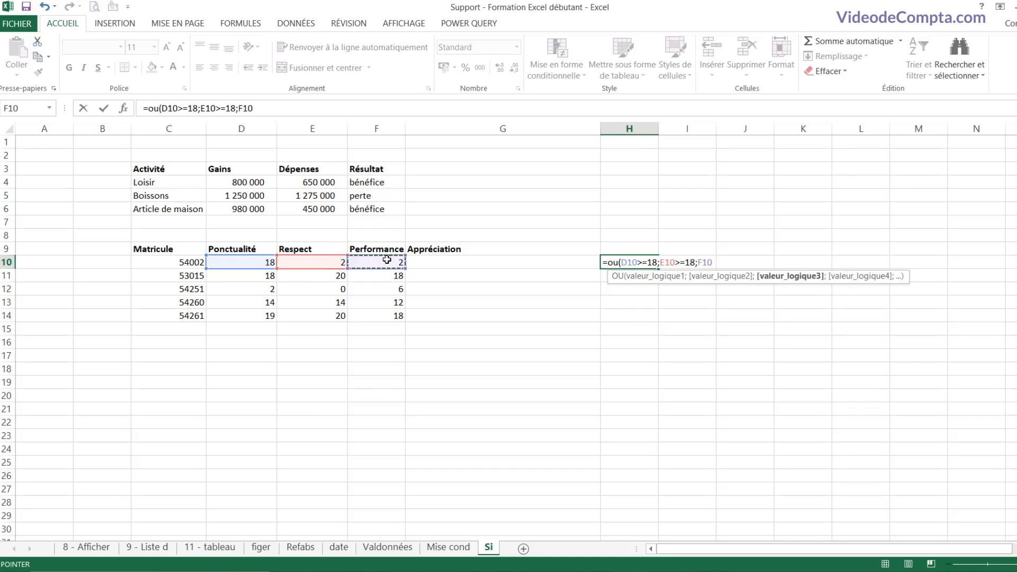
text(>=18)
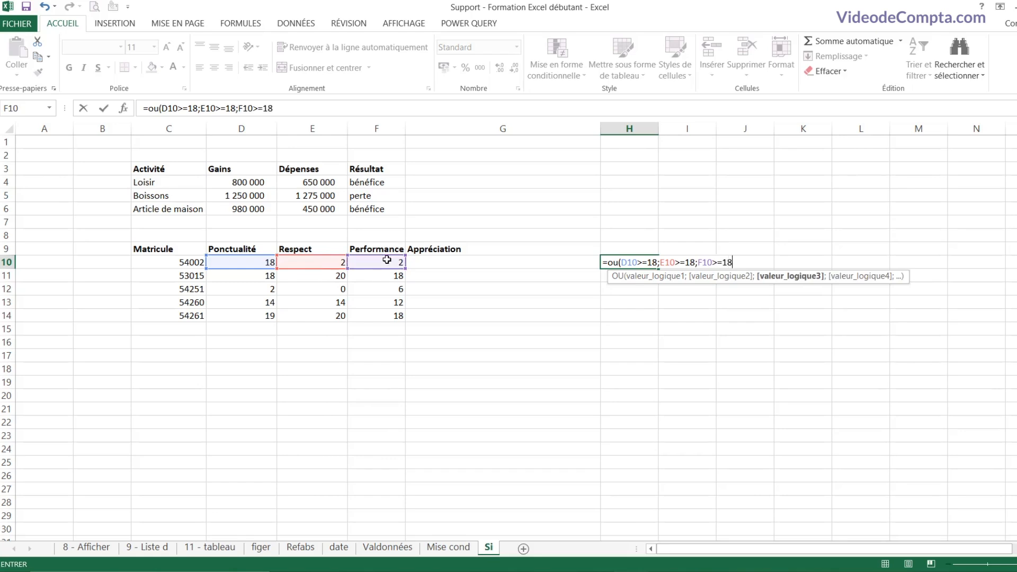
text())
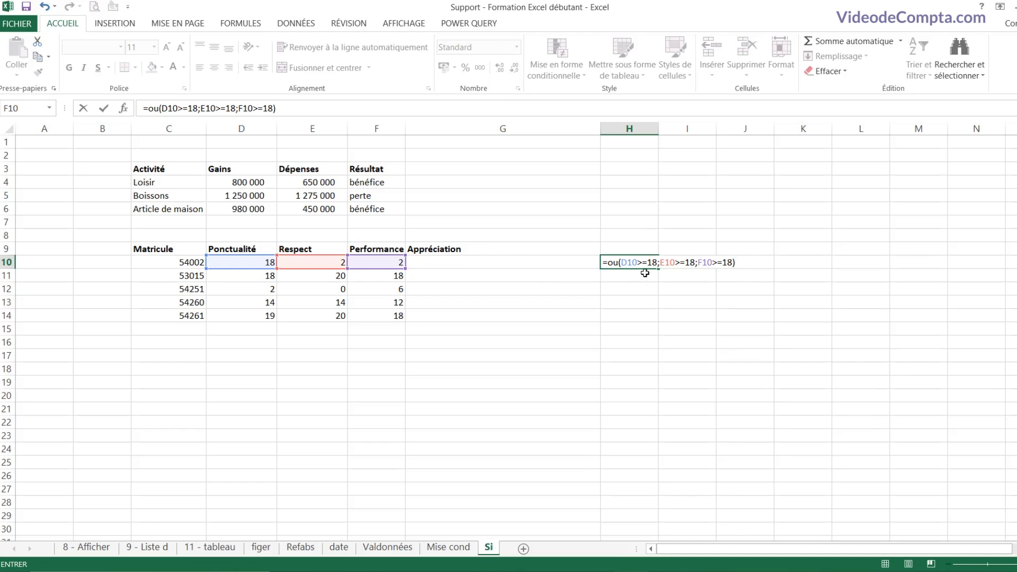
key(Return)
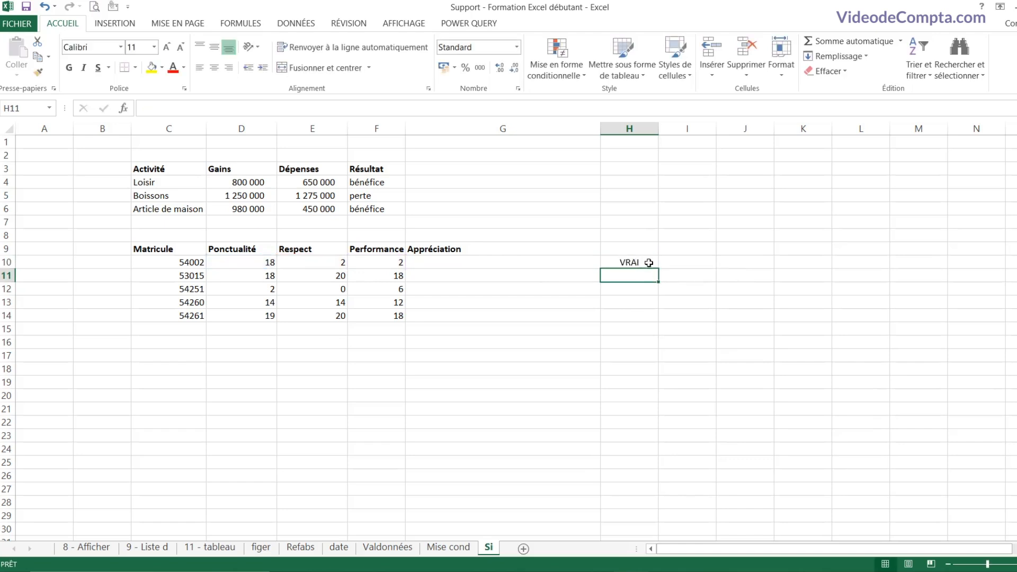
Step: Fill the OU formula down to H14 and compare the scores of rows 11 and 14
click(647, 263)
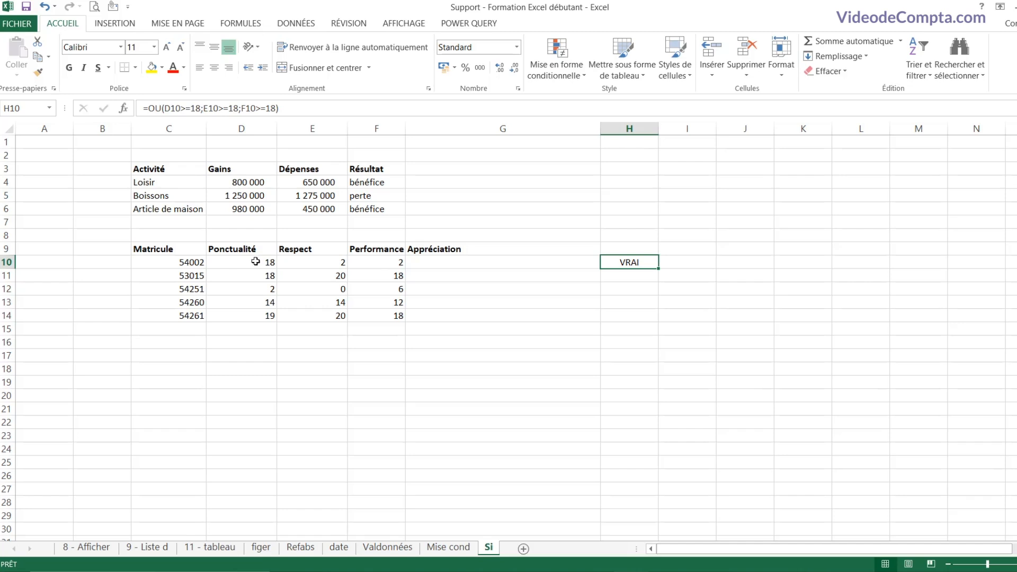
click(337, 262)
mouse_move(338, 262)
mouse_down()
mouse_move(360, 262)
mouse_move(341, 262)
mouse_up()
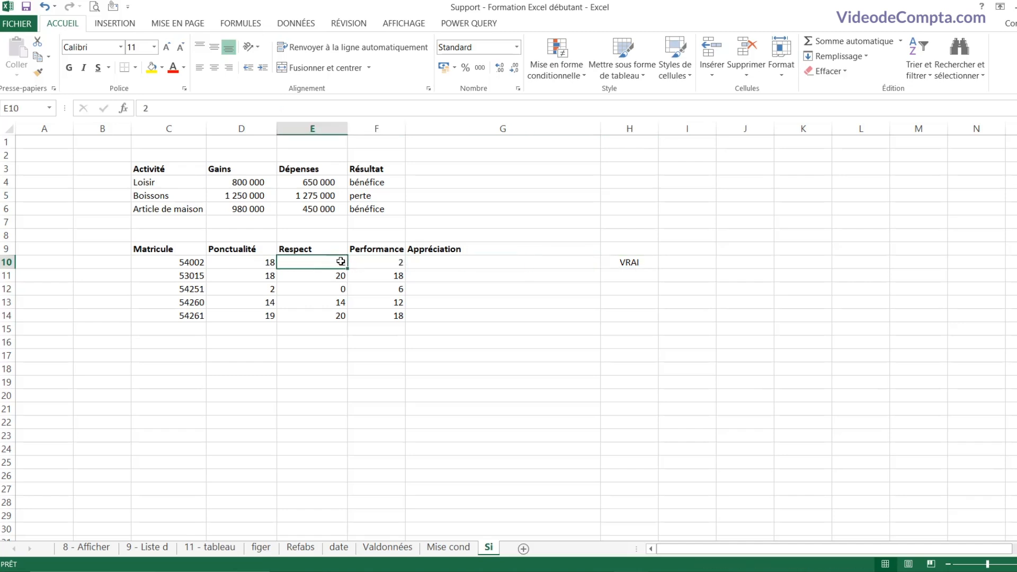
click(247, 258)
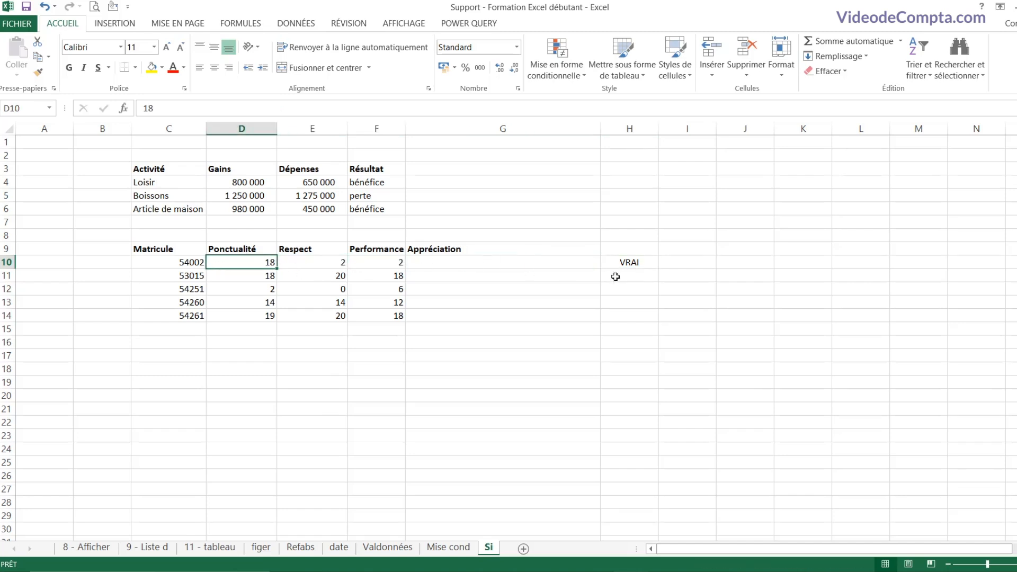
click(630, 264)
drag(657, 269, 651, 323)
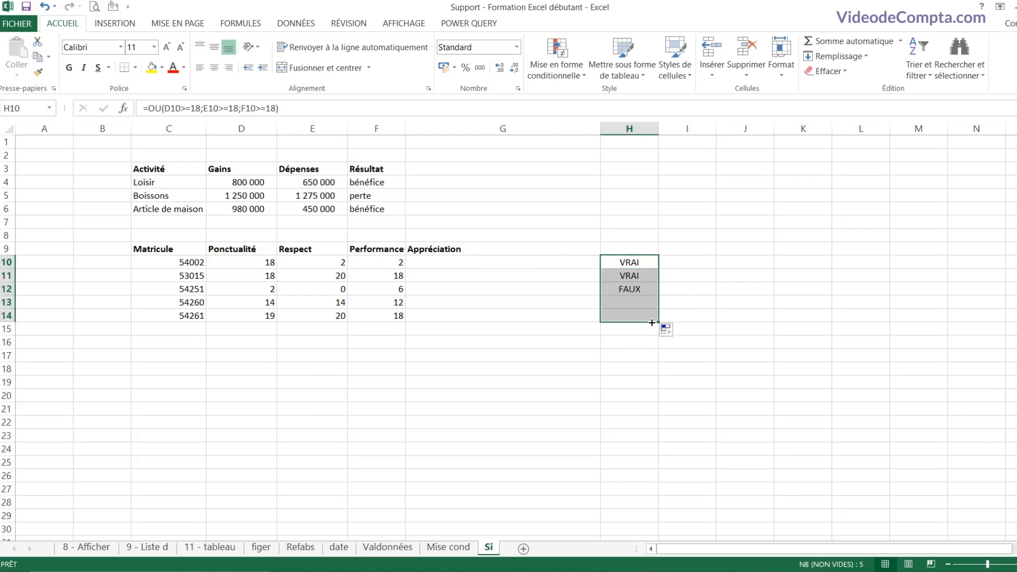
click(631, 275)
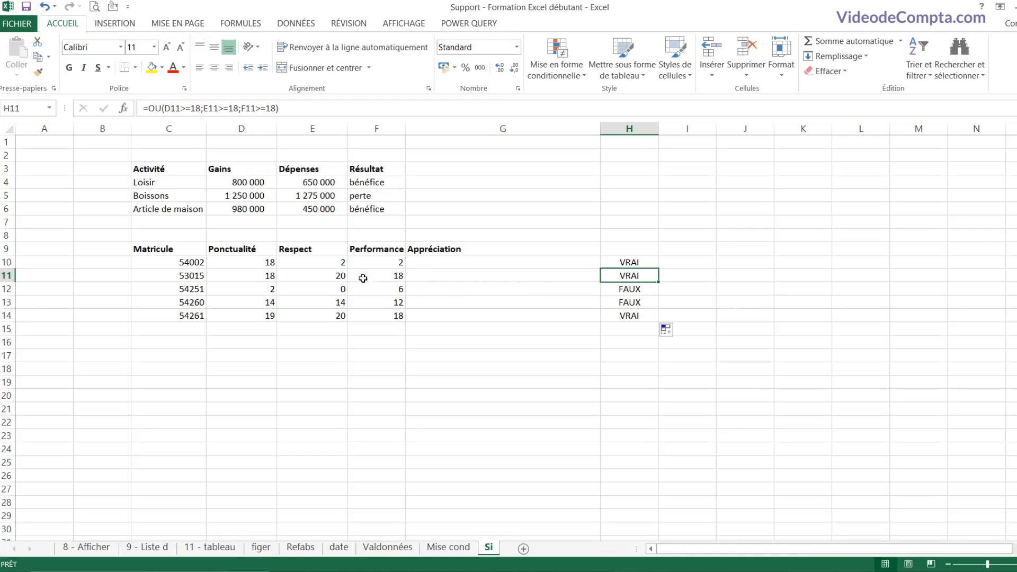
drag(190, 277, 440, 277)
drag(440, 277, 149, 274)
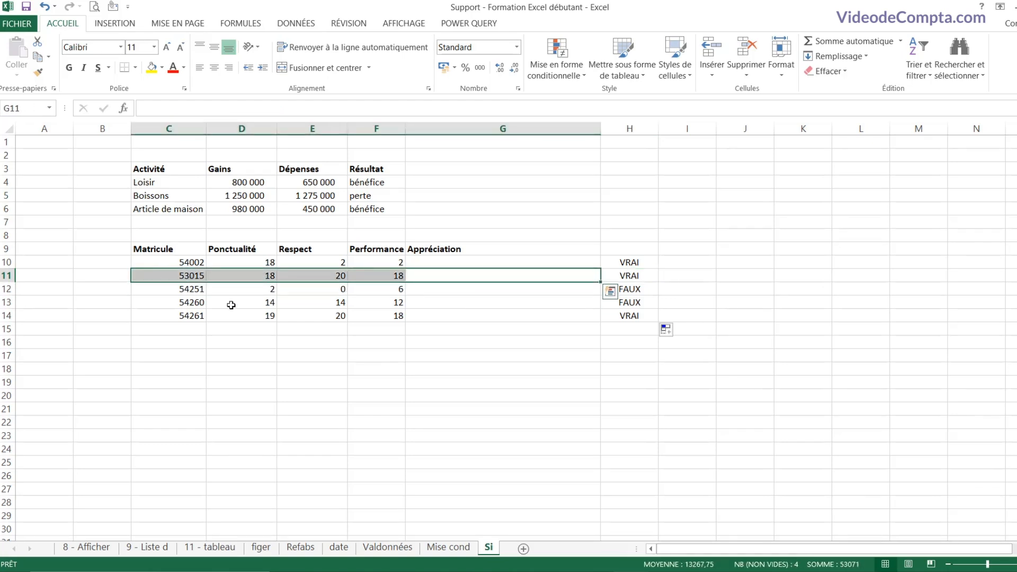
drag(487, 318, 145, 315)
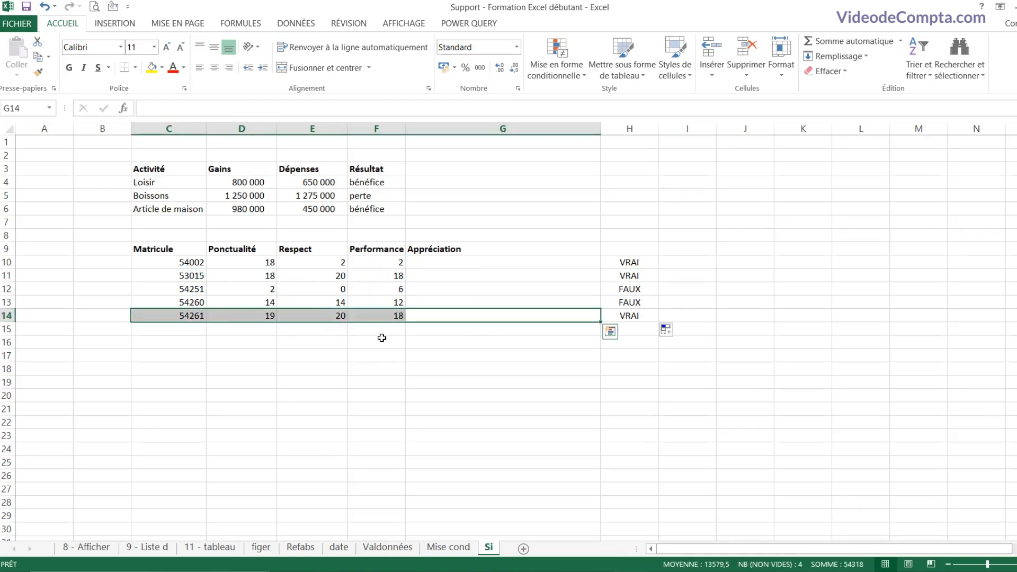
Step: Enter =SI(OU(D10>=18;E10>=18;F10>=18);"bon élément";"element appelé à progresser") in G10
click(454, 260)
text(=si()
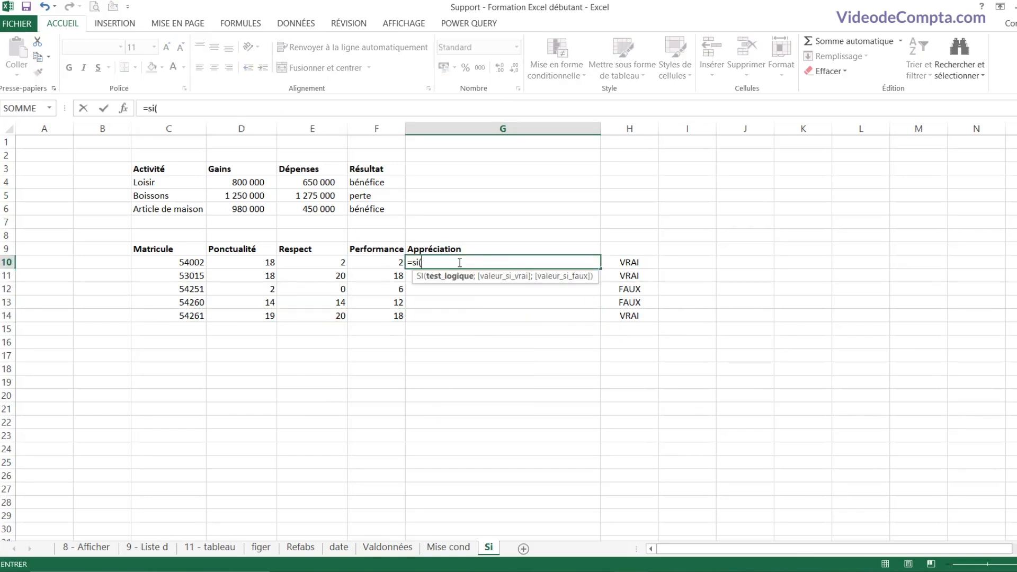
text(ou)
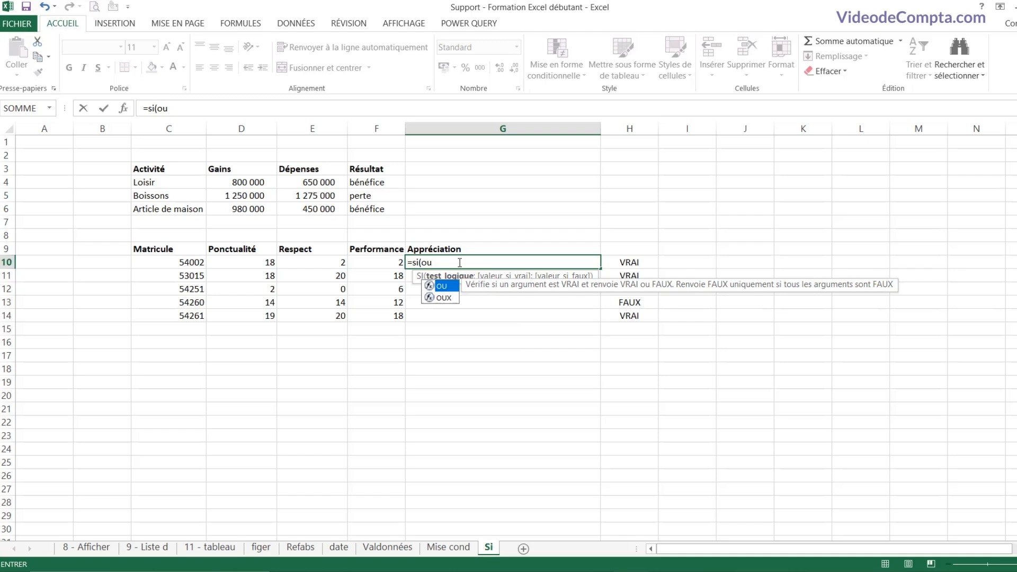
text(()
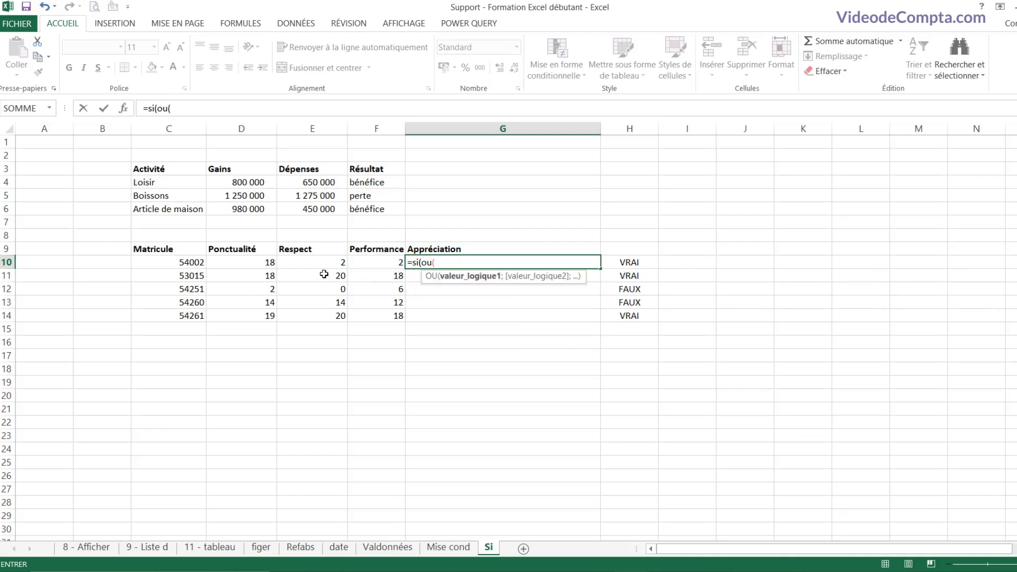
click(255, 264)
text(>=18;)
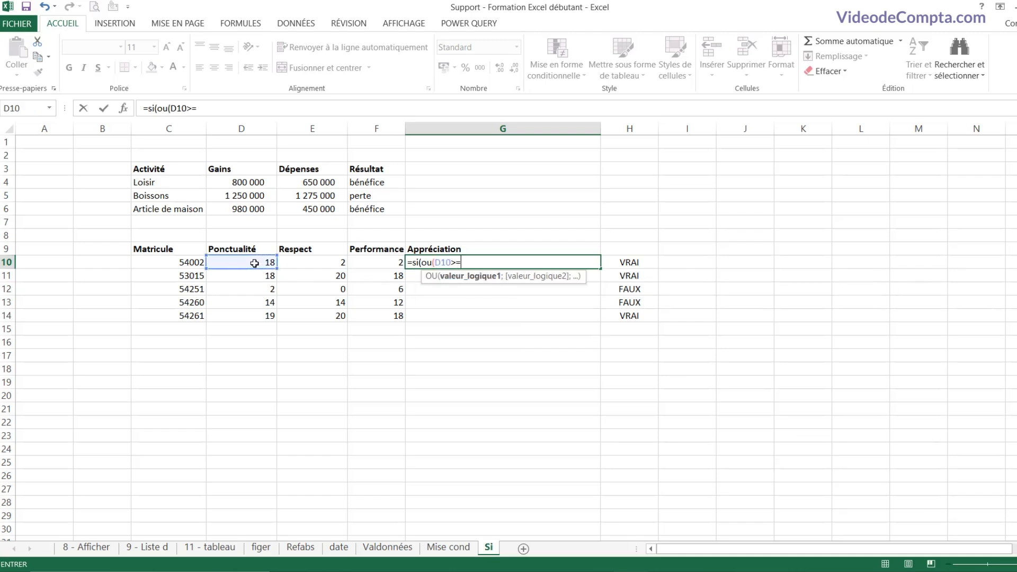
click(323, 263)
text(>=18;)
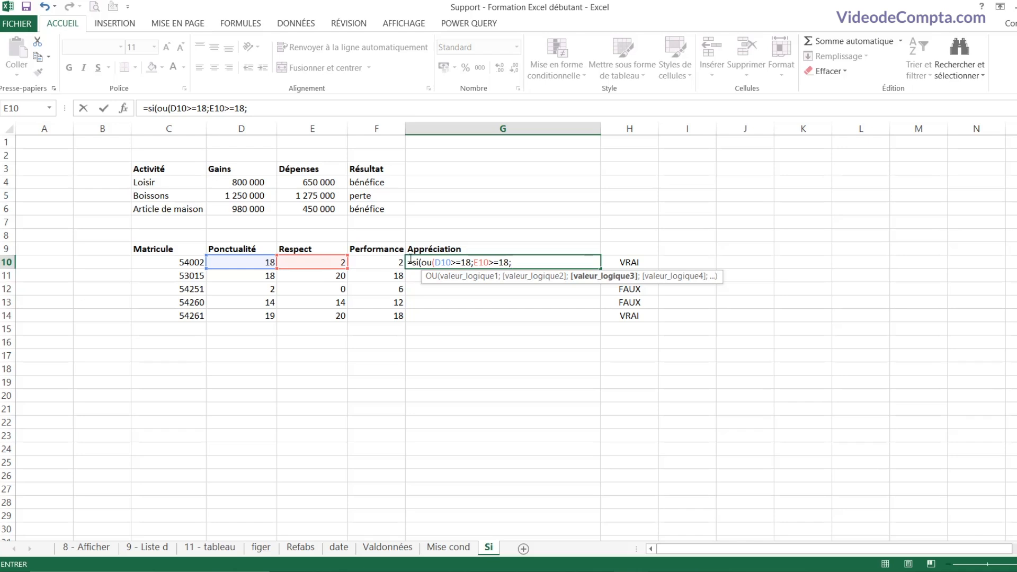
click(386, 259)
text(>=18))
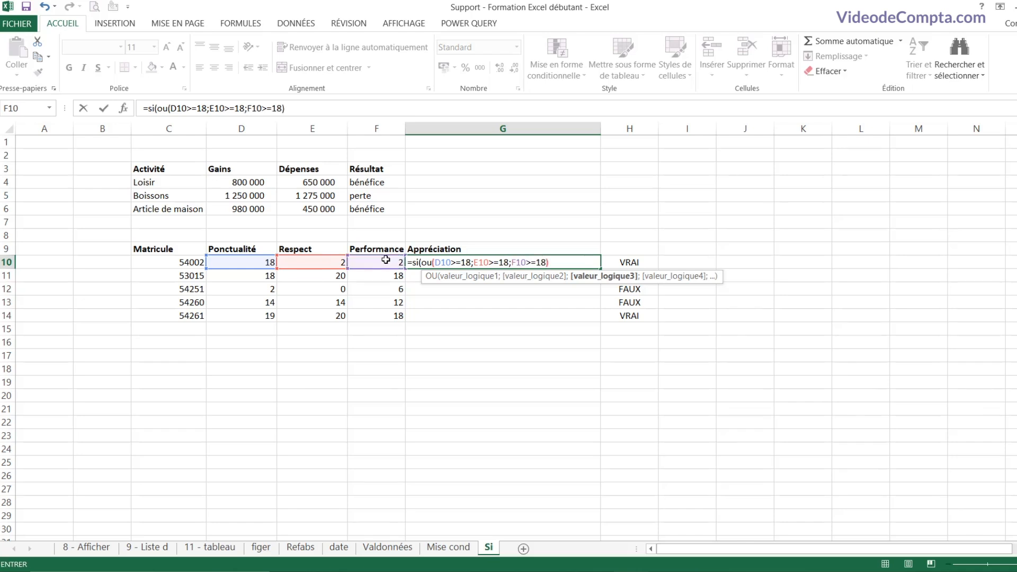
text(;)
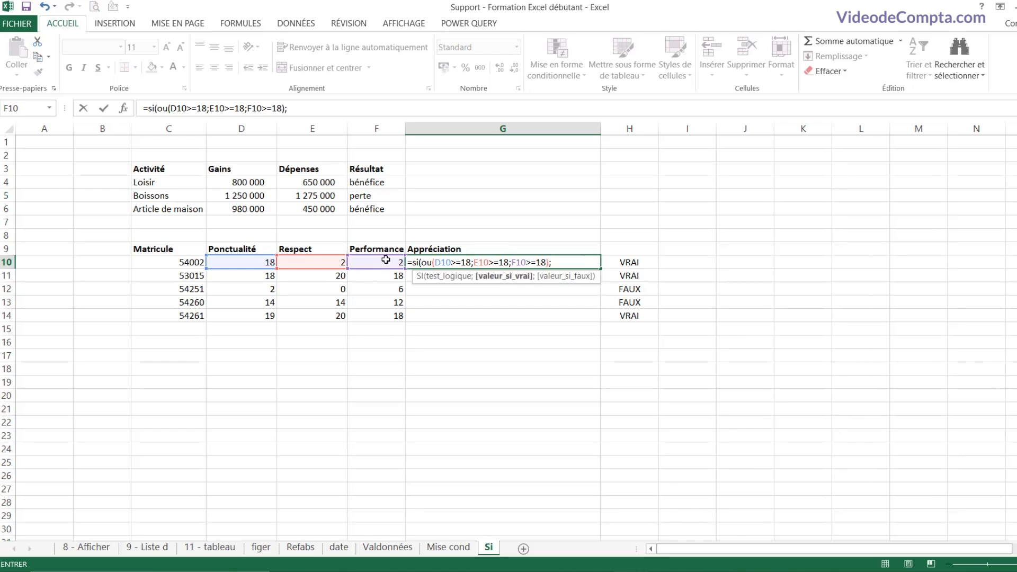
text("bon élément";)
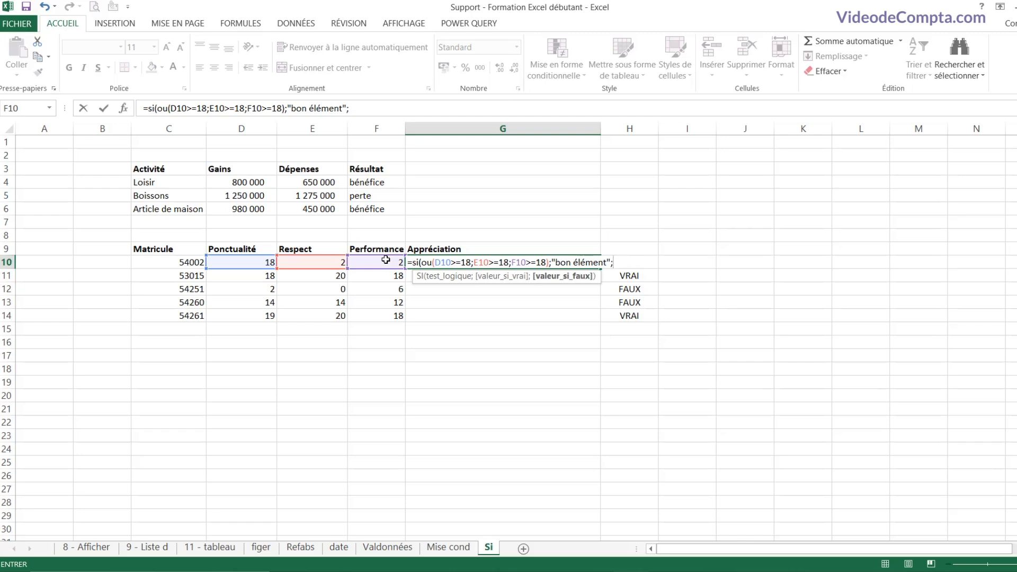
text("element appelé à progresser")
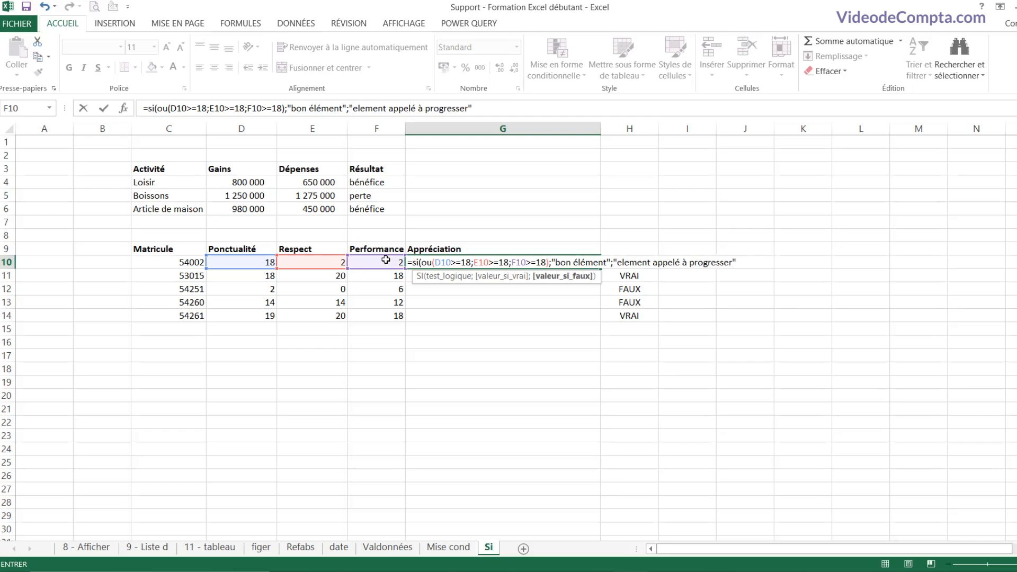
text())
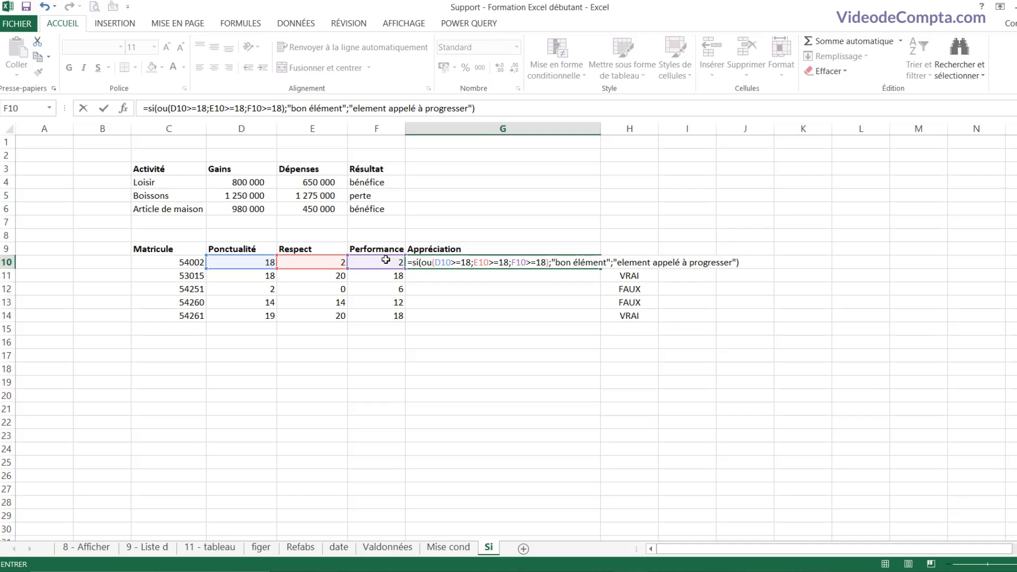
key(Return)
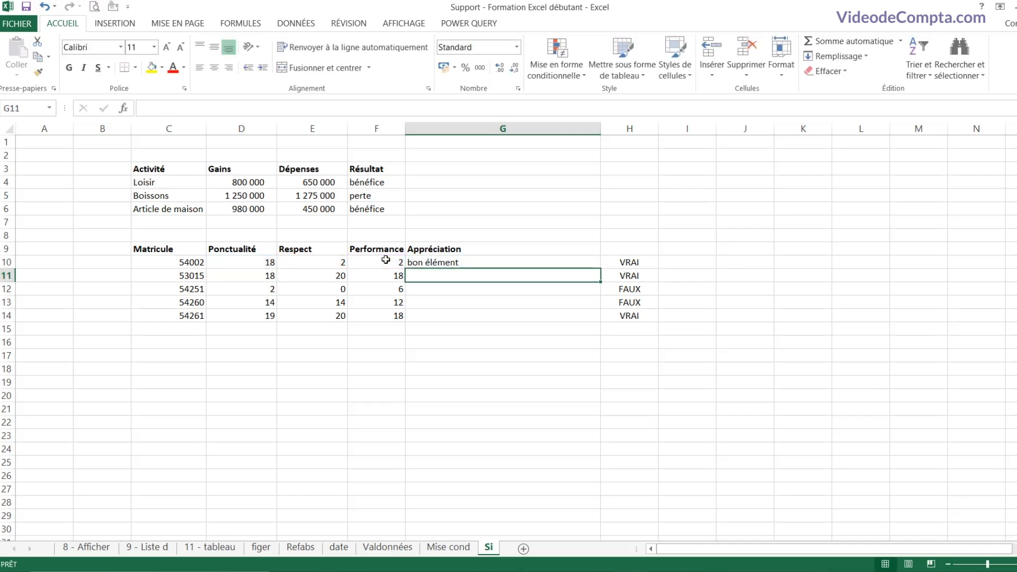
Step: Fill the appreciation formula down to G14 and check the copies in G11 and G14
click(484, 264)
drag(600, 268, 591, 323)
click(437, 282)
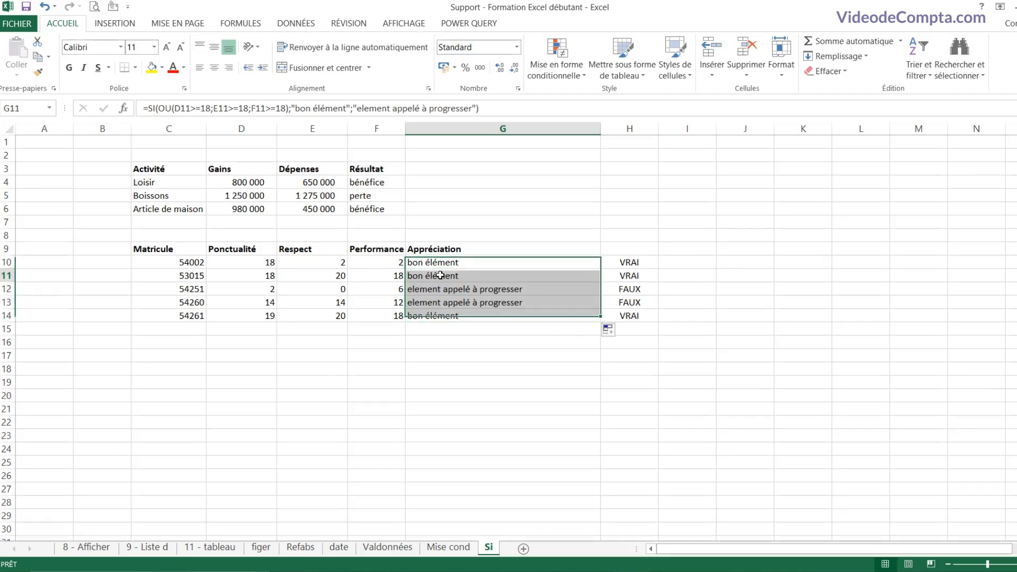
click(448, 315)
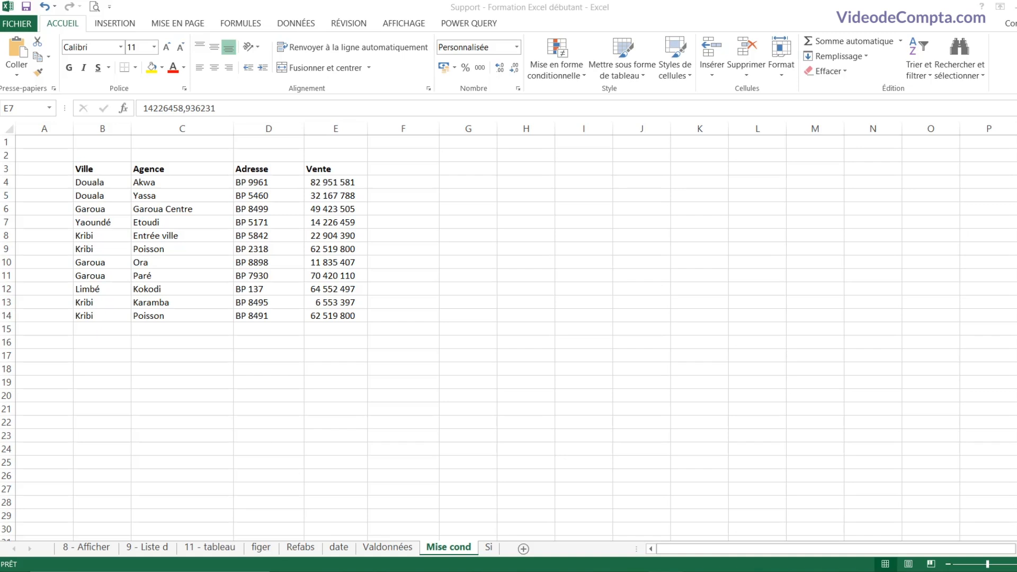
Step: Copy E4's 82 951 581 sale into F4
click(338, 187)
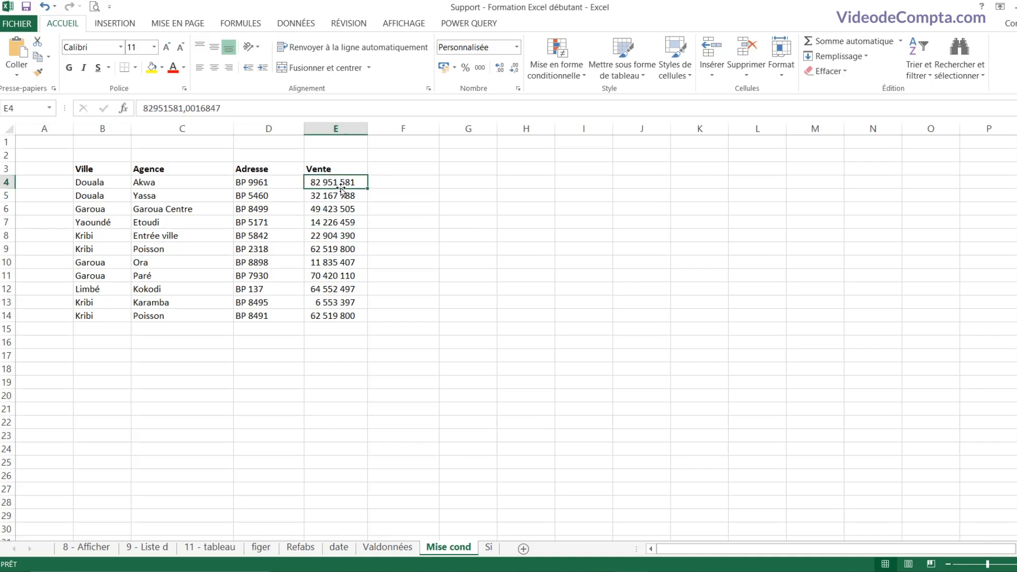
click(416, 185)
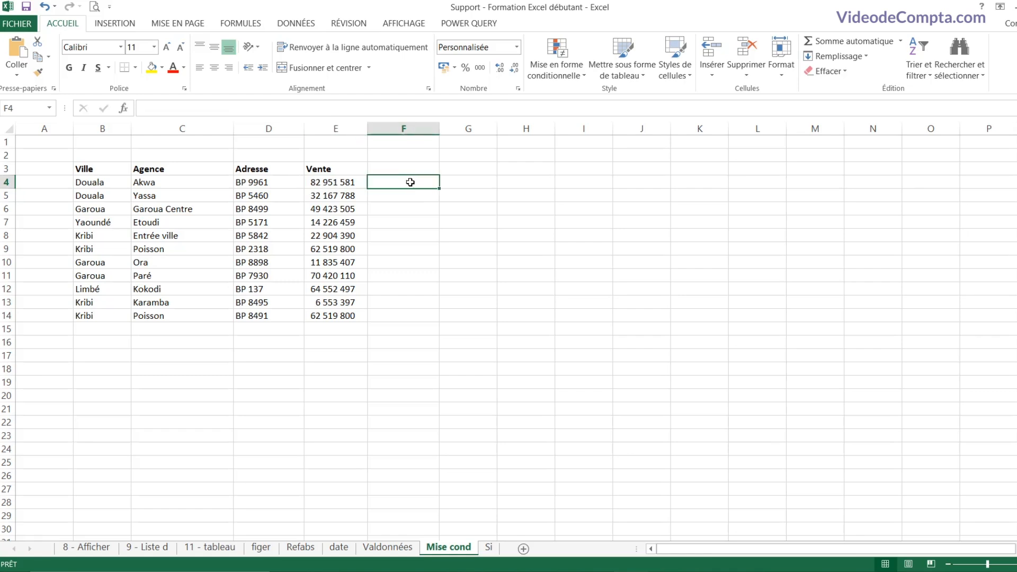
click(340, 181)
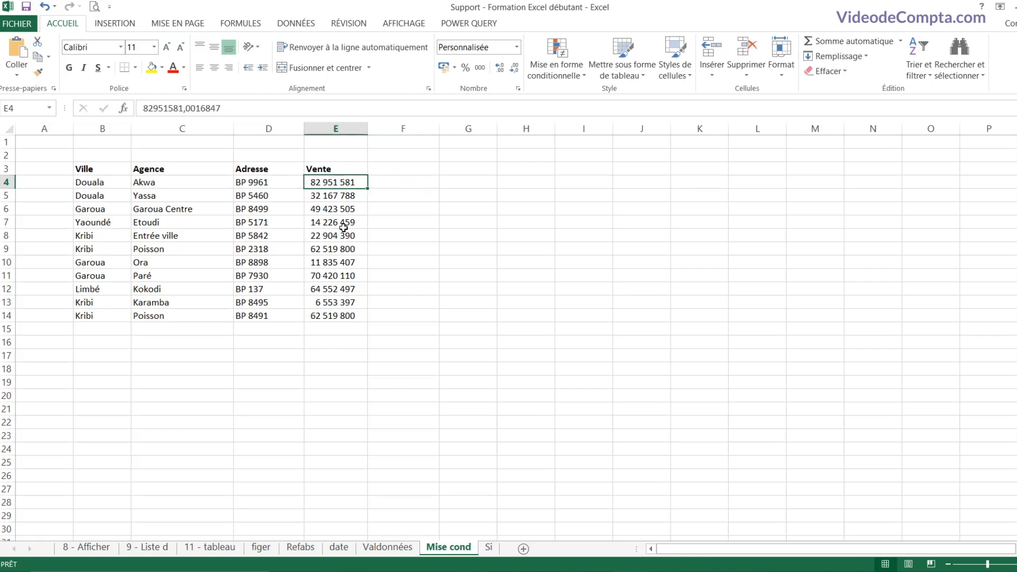
key(ctrl+c)
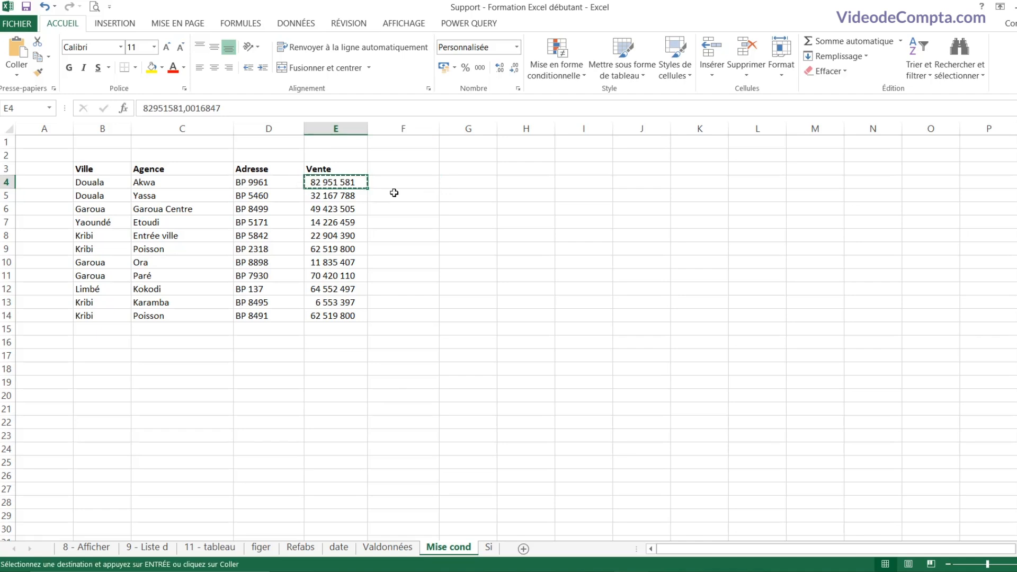
click(405, 183)
key(ctrl+v)
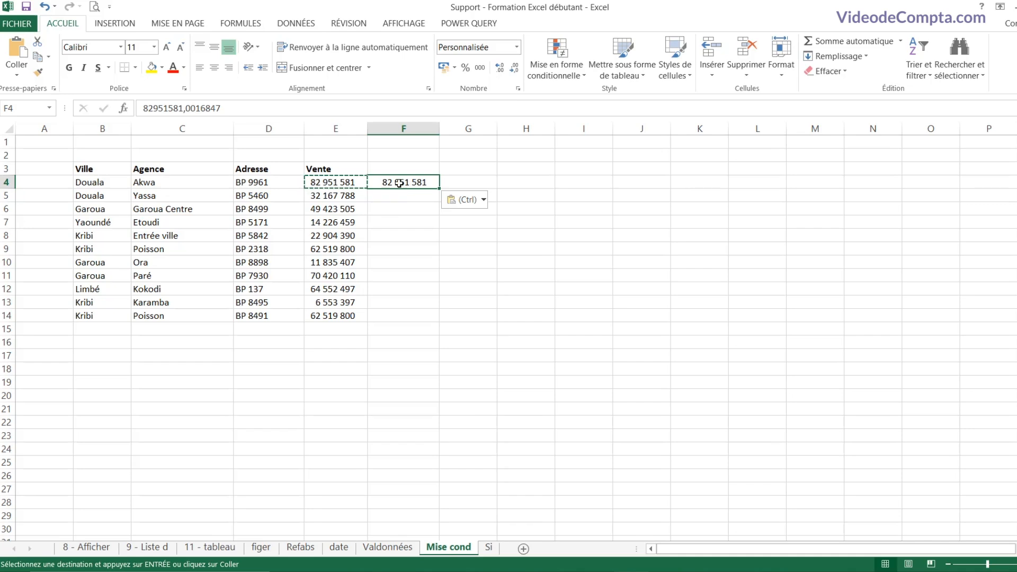
Step: Mark E5's 32 167 788 sale to be moved
click(333, 183)
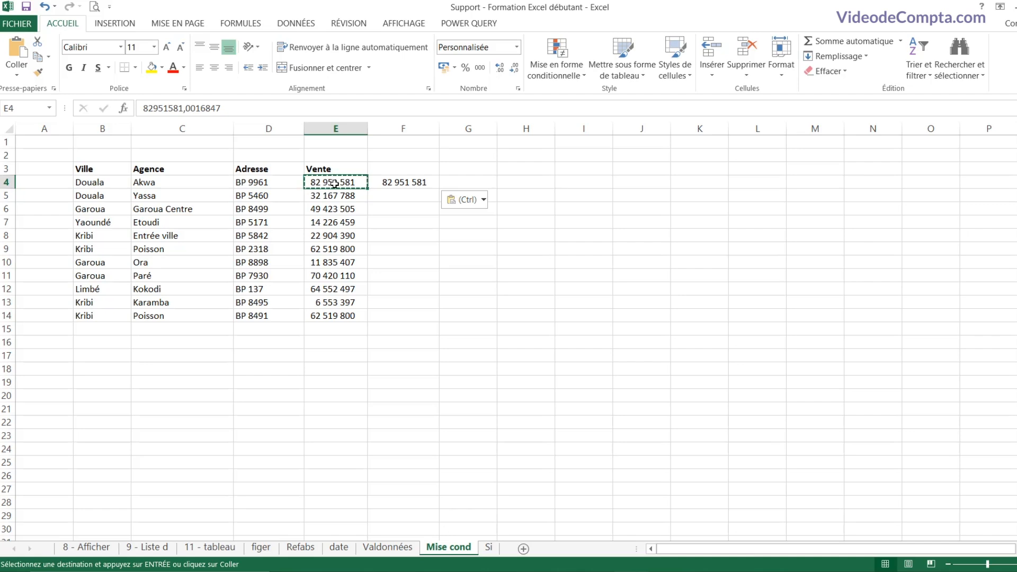
click(336, 195)
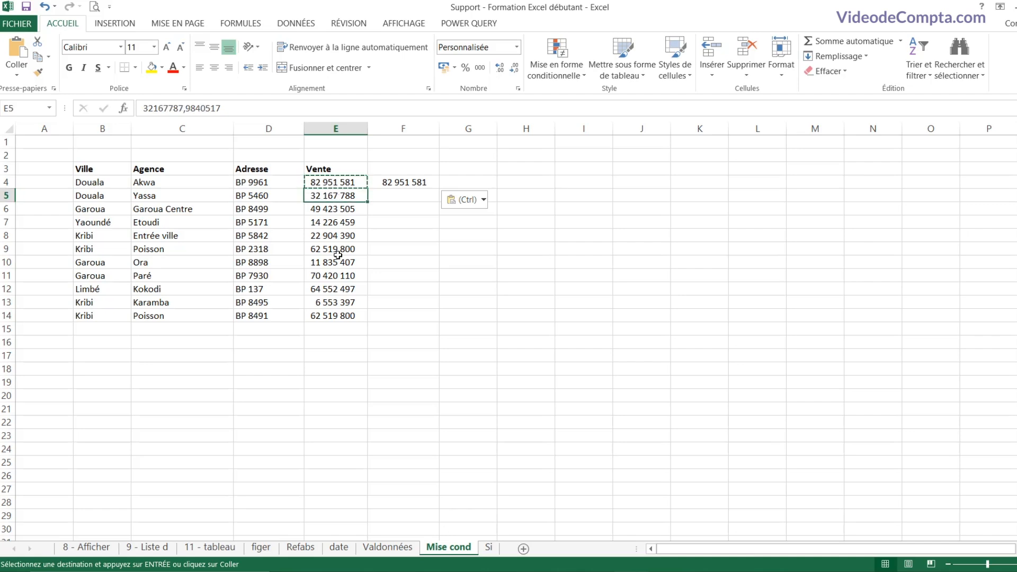
key(ctrl+c)
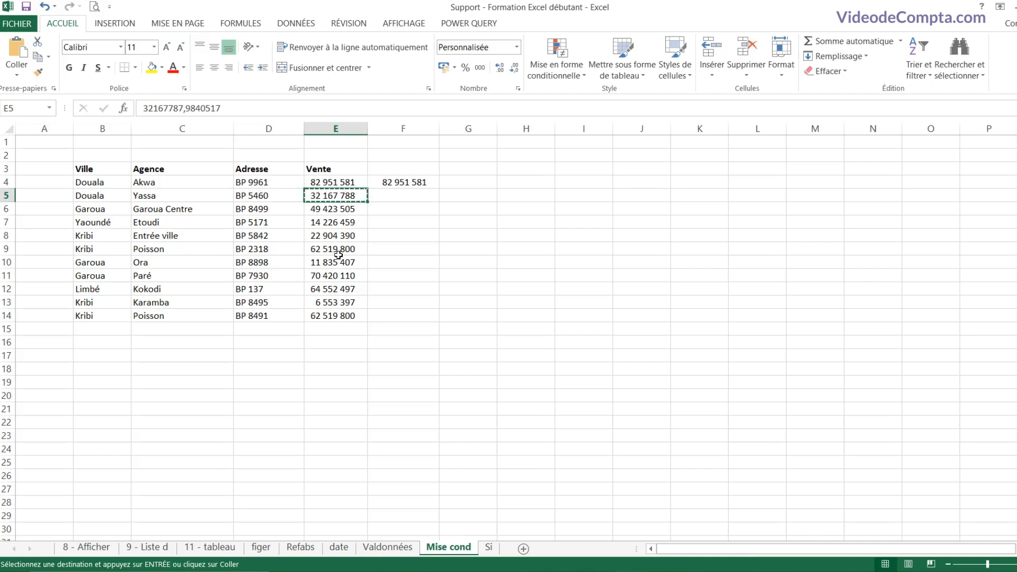
Step: Move E5's sale into G5 and widen column G to fit it
click(474, 196)
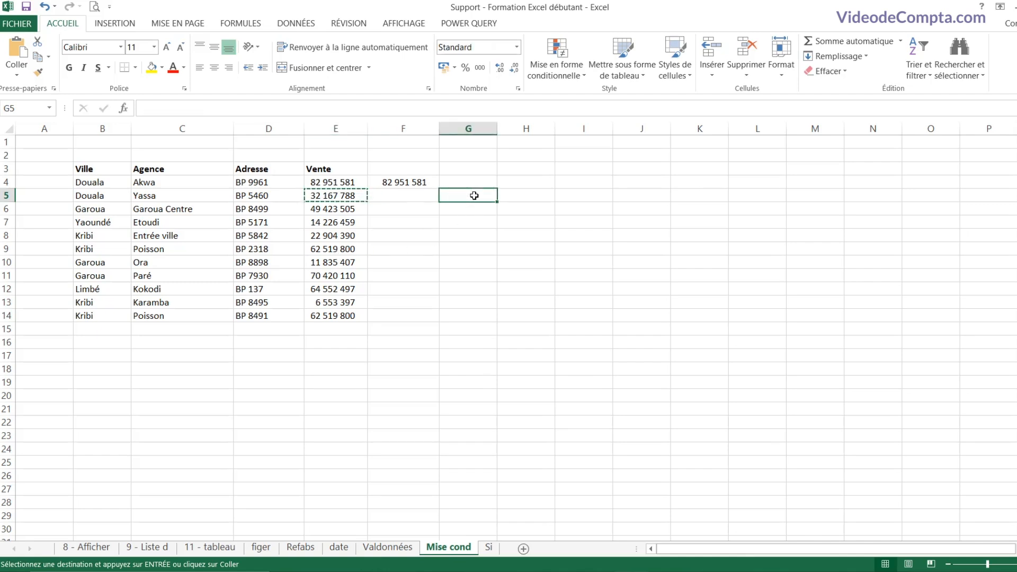
key(ctrl+v)
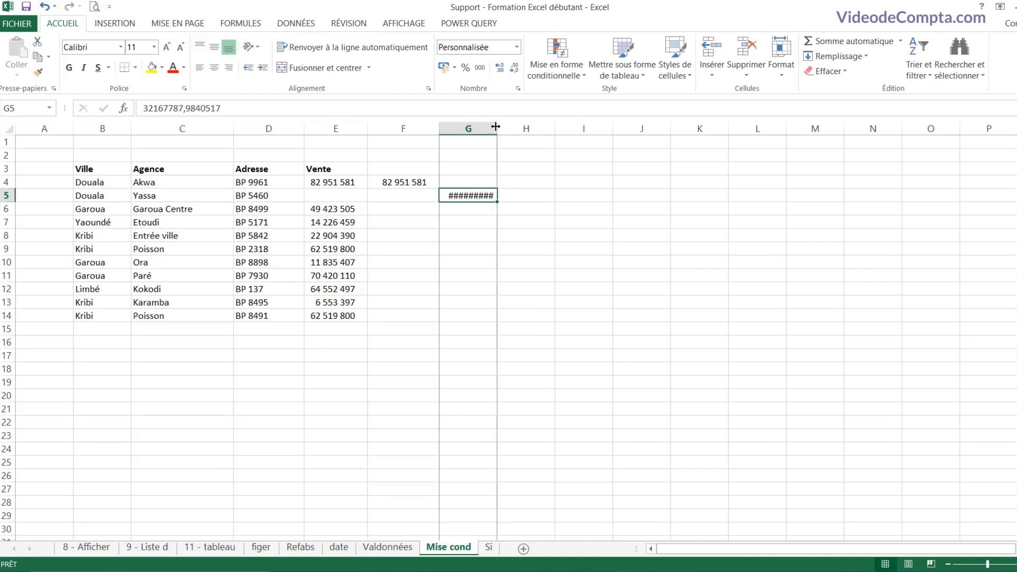
double_click(497, 126)
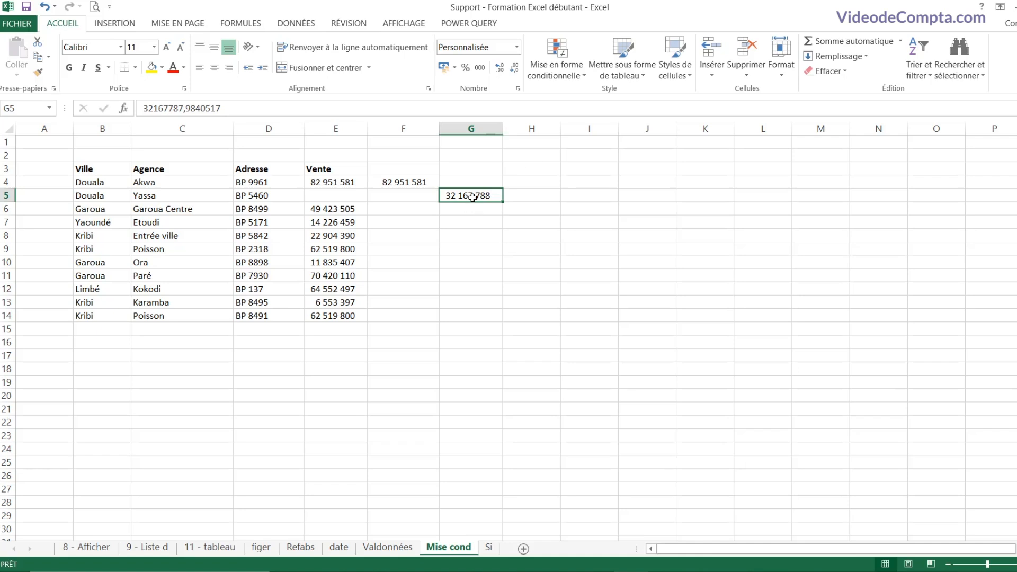
click(338, 197)
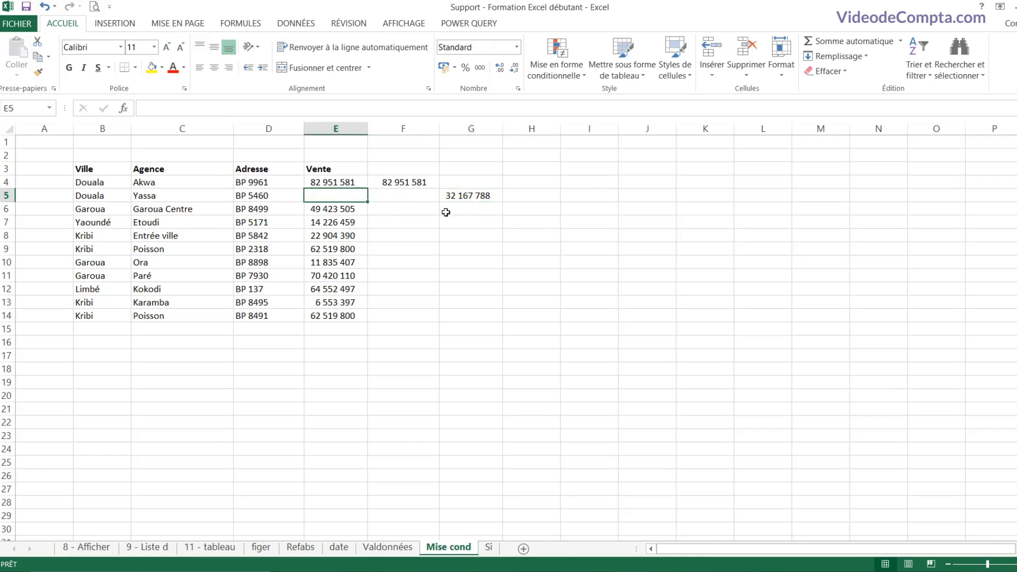
click(474, 197)
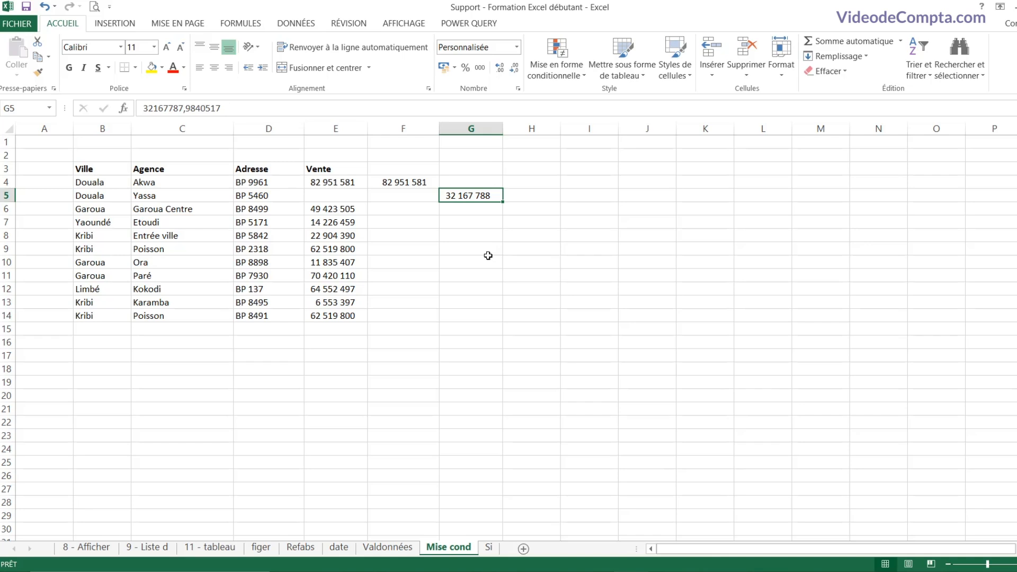
Step: Undo the move so the sale returns to E5, and clear the copy in F4
key(ctrl+z)
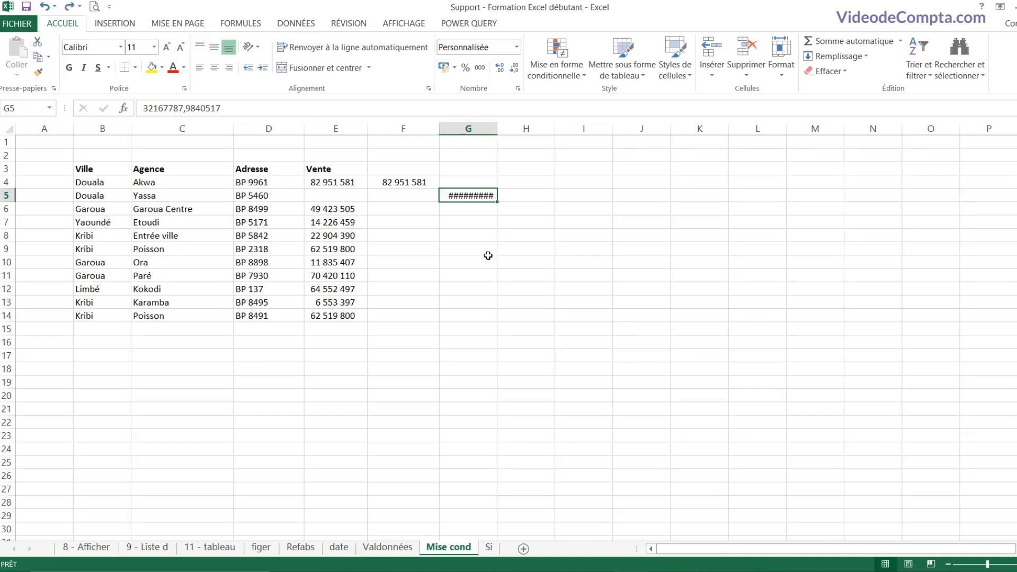
key(ctrl+z)
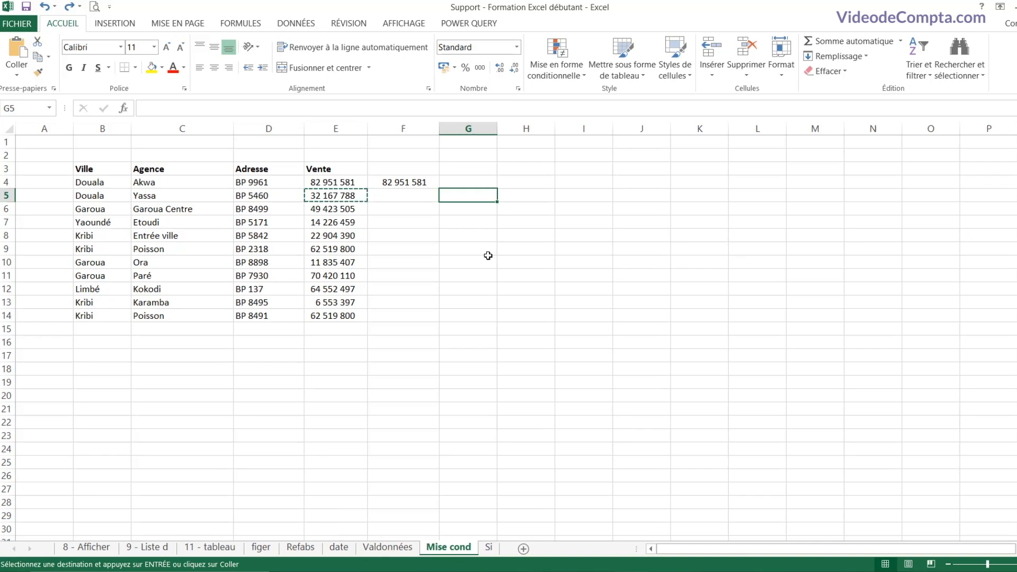
text(32167787,9840517)
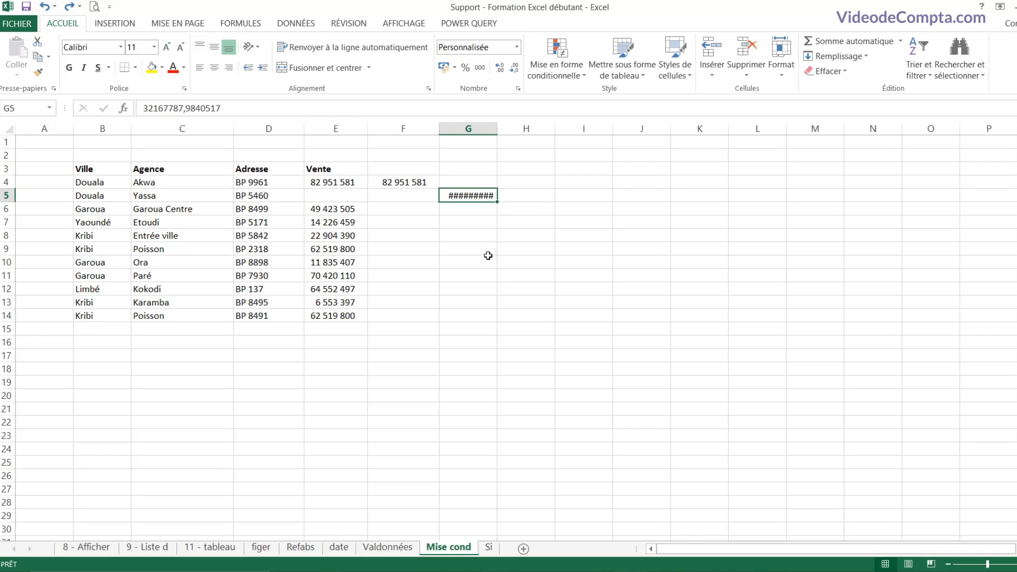
key(ctrl+z)
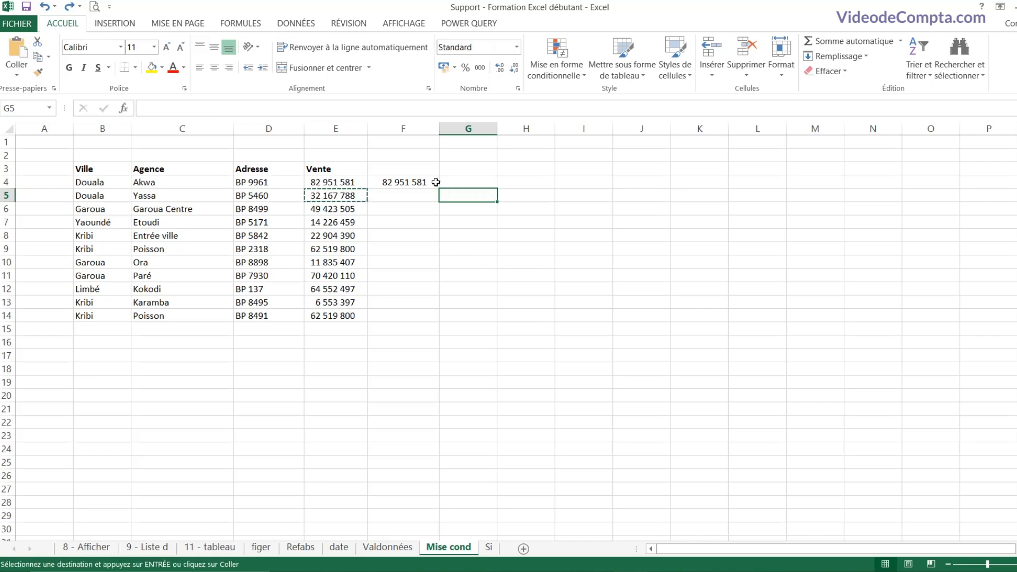
click(419, 183)
key(Delete)
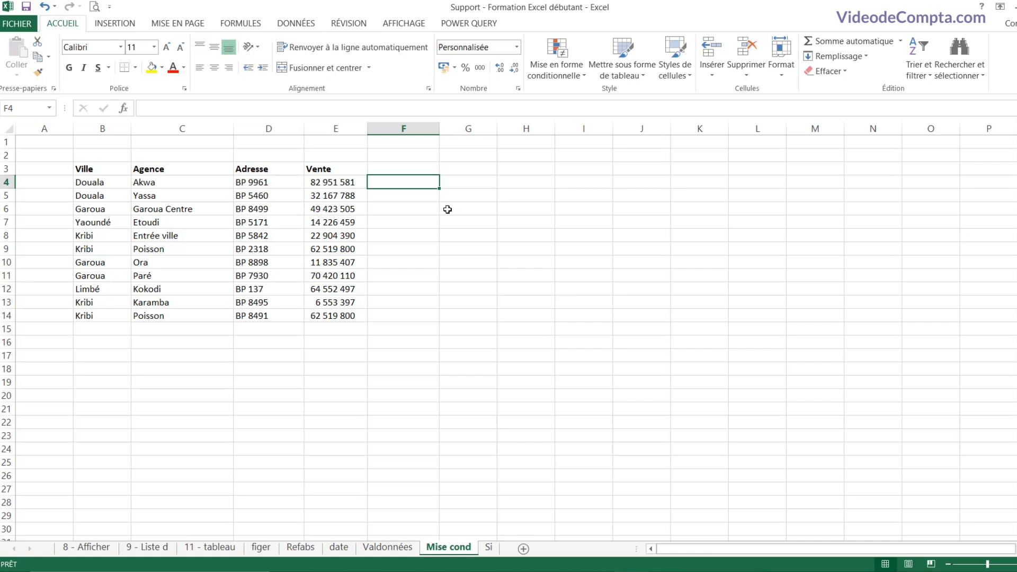
Step: Select cells across the B3:E14 data, leaving C7 active inside the range
click(252, 222)
drag(85, 170, 361, 321)
click(334, 249)
click(185, 222)
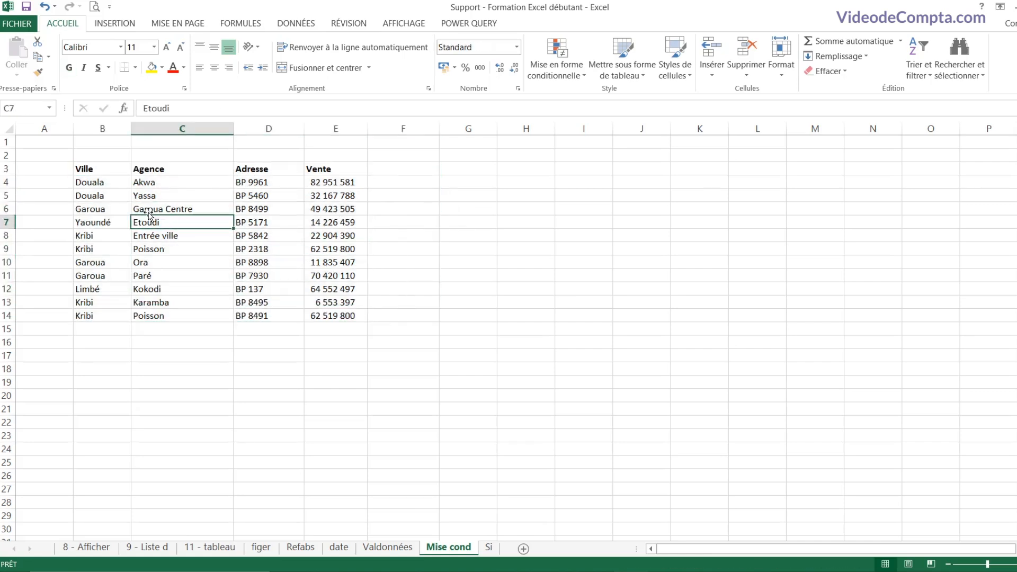
click(153, 209)
click(106, 206)
click(109, 195)
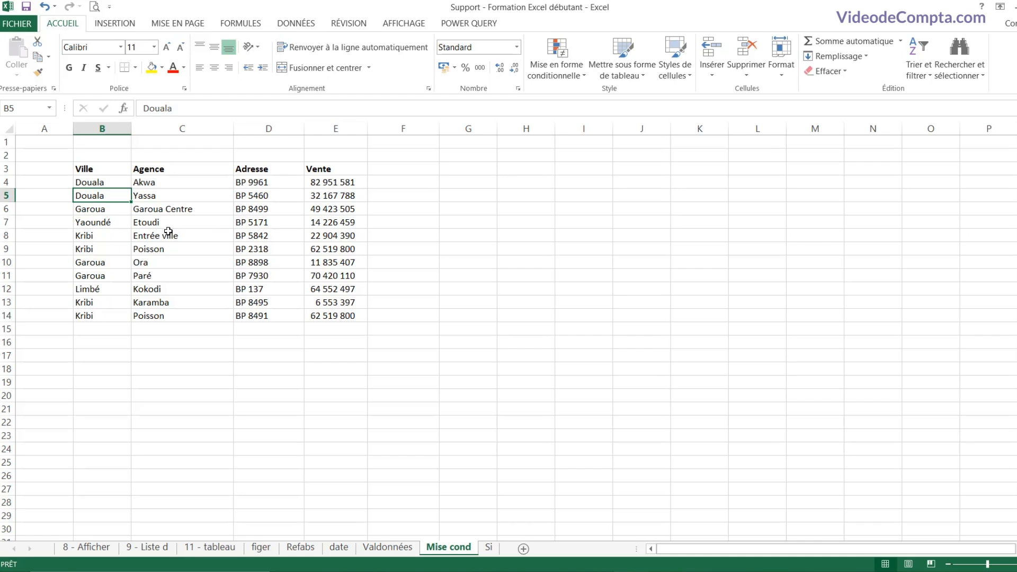
click(149, 197)
click(152, 222)
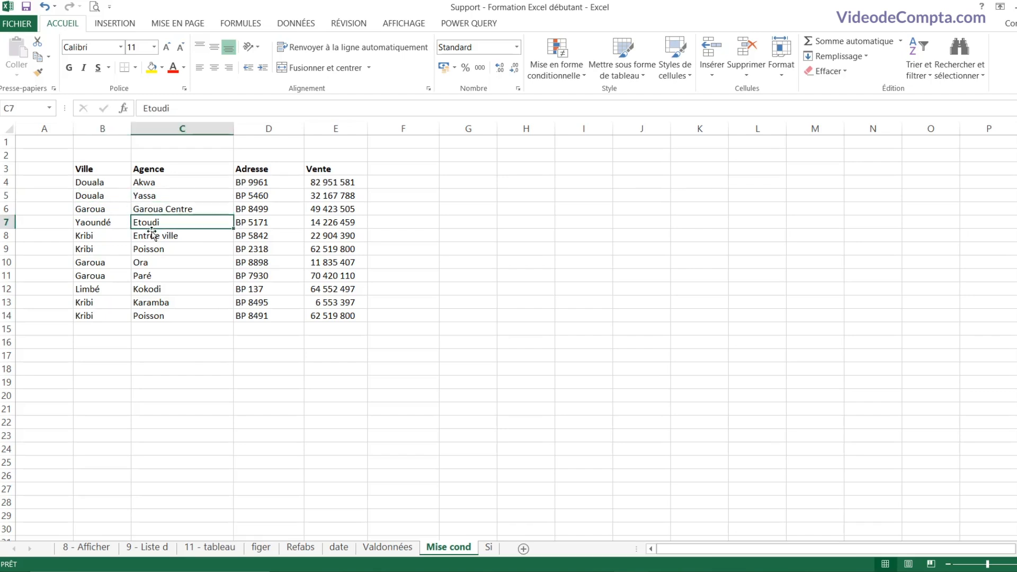
click(169, 248)
drag(265, 200, 268, 262)
click(184, 221)
Step: Convert the B3:E14 data into a formatted table with headers using Ctrl+T
key(ctrl+t)
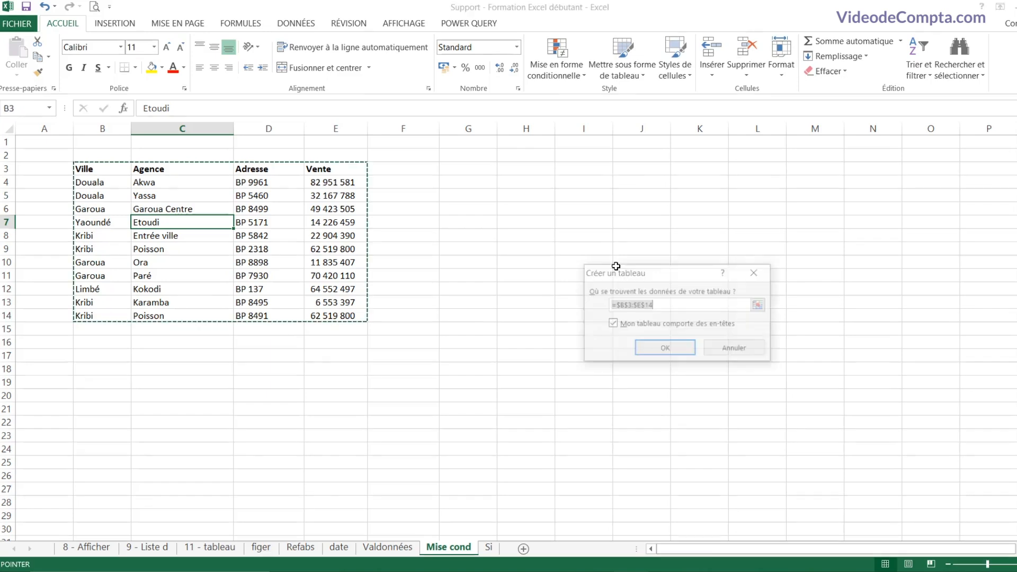
drag(616, 266, 442, 212)
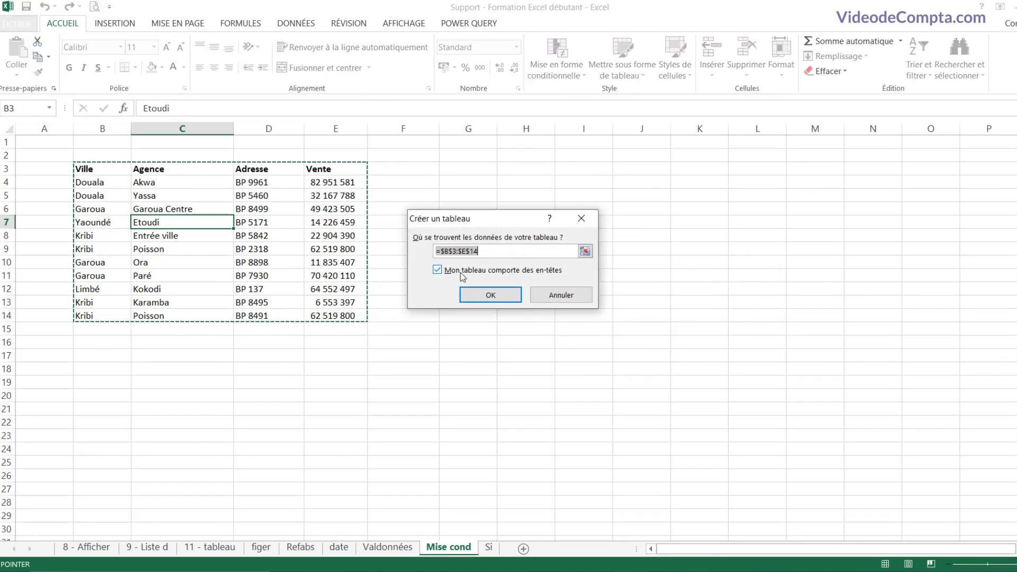
click(484, 296)
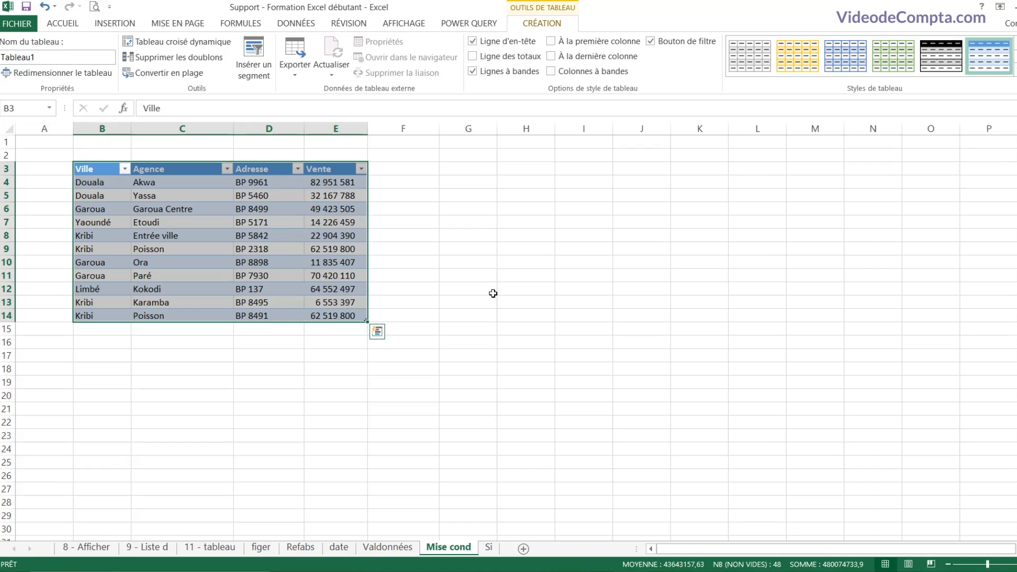
Step: Select cells B8, B7, C8, E9, D6, C6 and back to B8 in the table
click(113, 241)
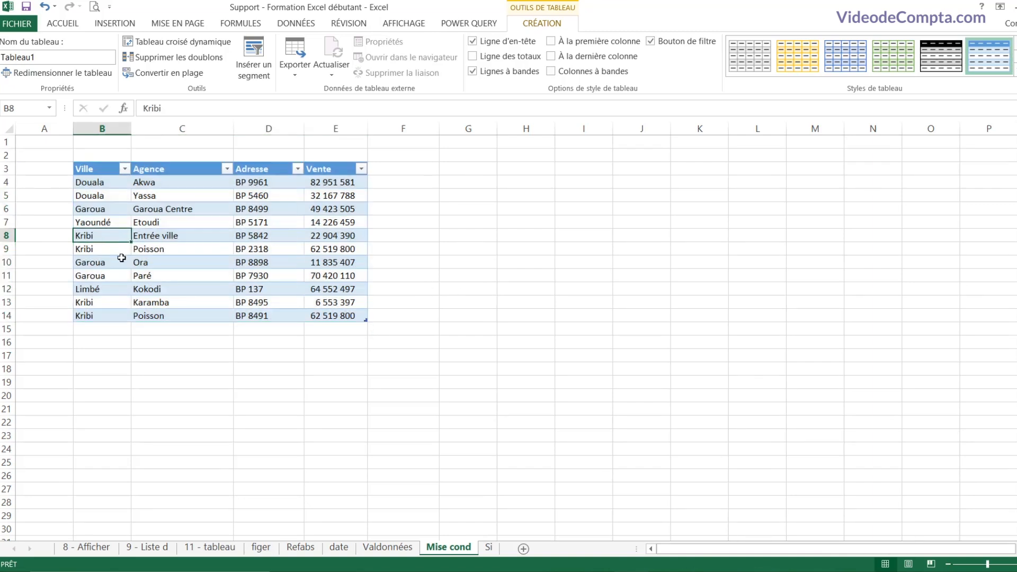
click(112, 225)
click(148, 234)
click(318, 249)
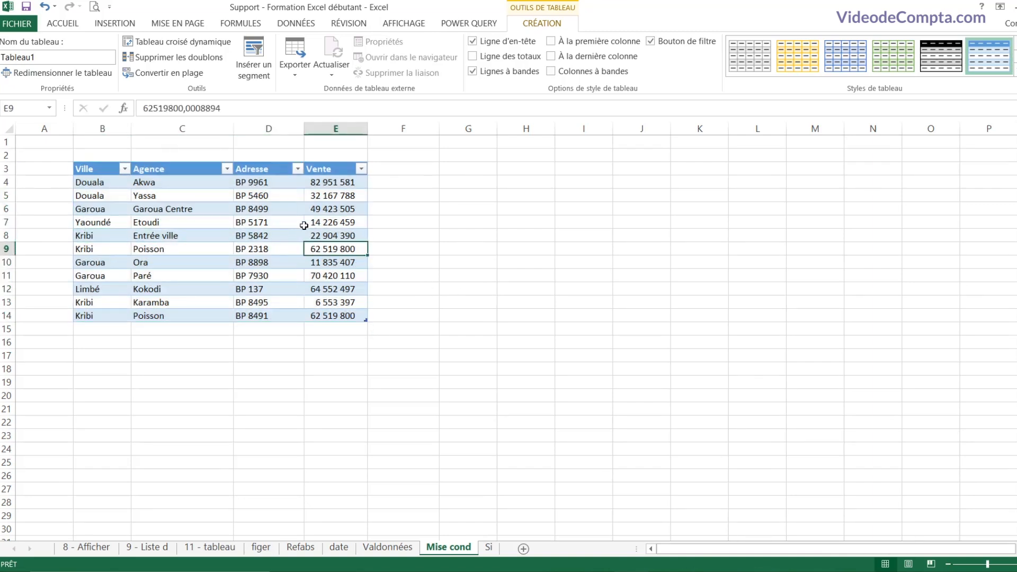
click(290, 210)
click(207, 208)
click(113, 234)
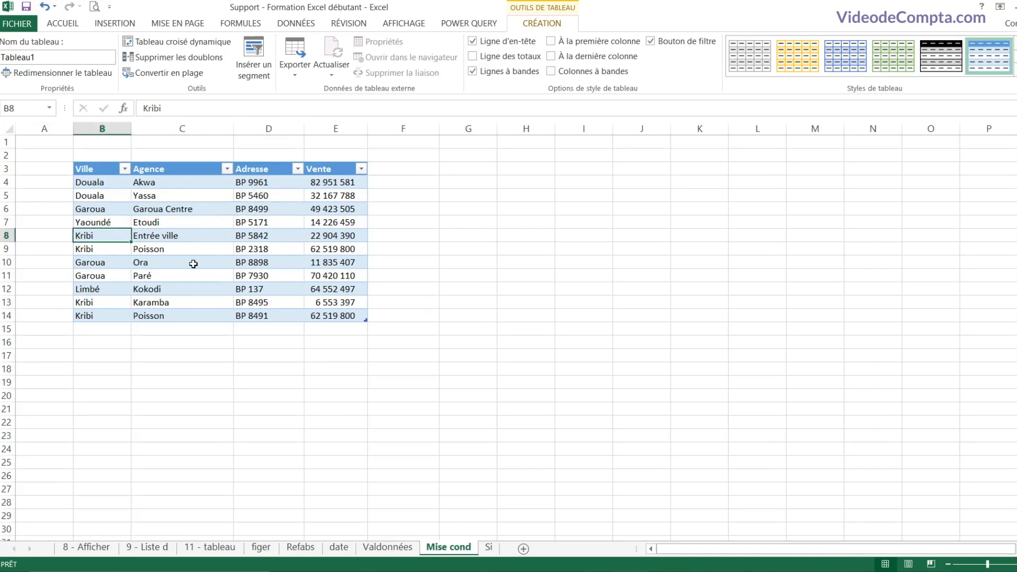
Step: Jump between the Ville and Vente headers and row 14 with Ctrl+arrow keys
key(ctrl+Right)
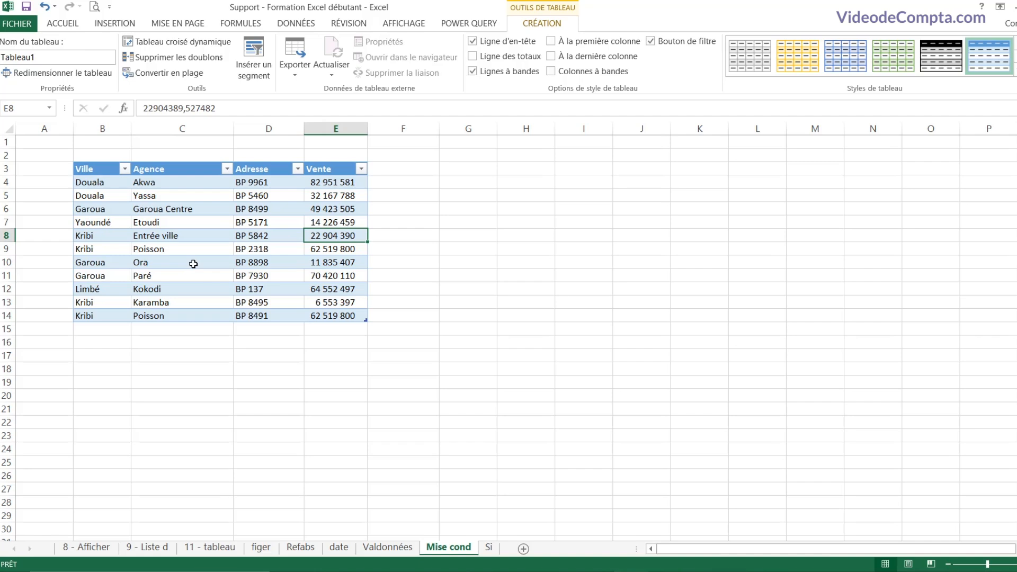
key(ctrl+Up)
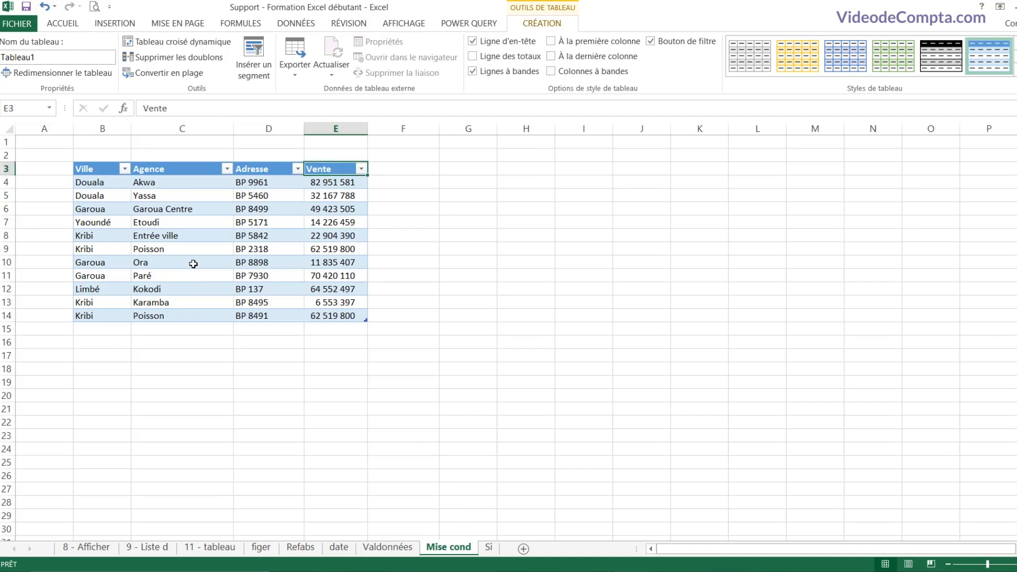
key(ctrl+Down)
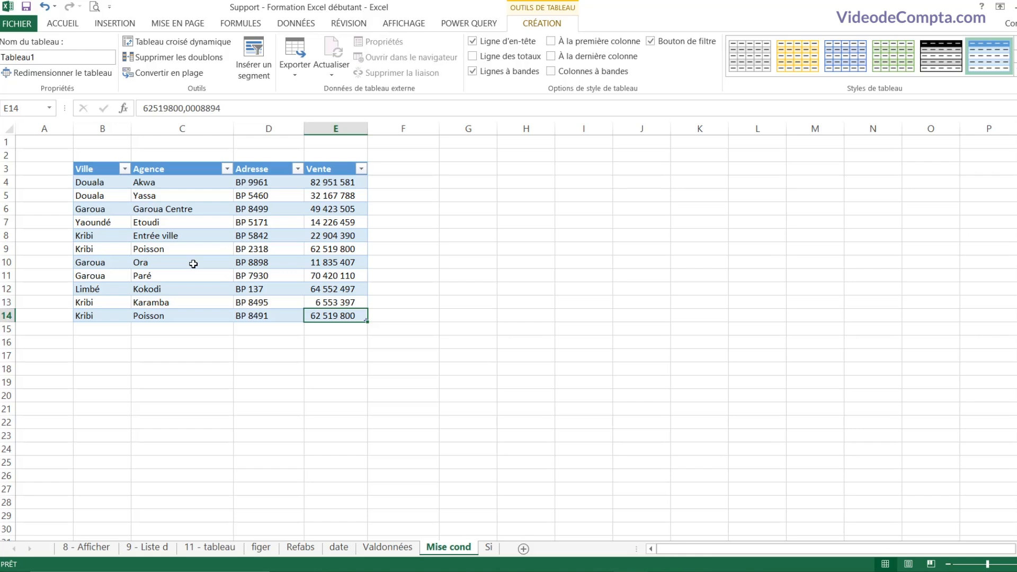
key(ctrl+Left)
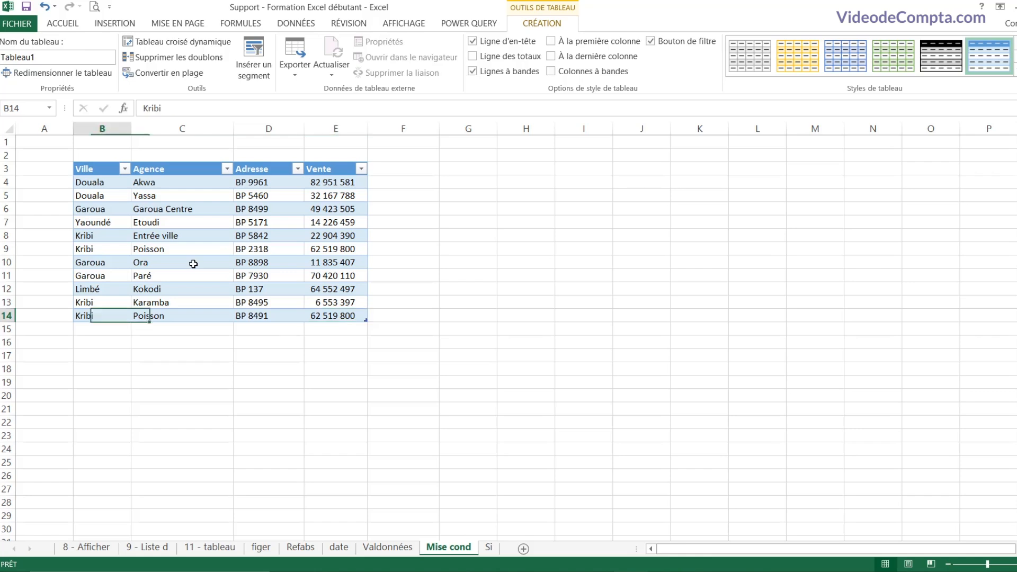
key(ctrl+Up)
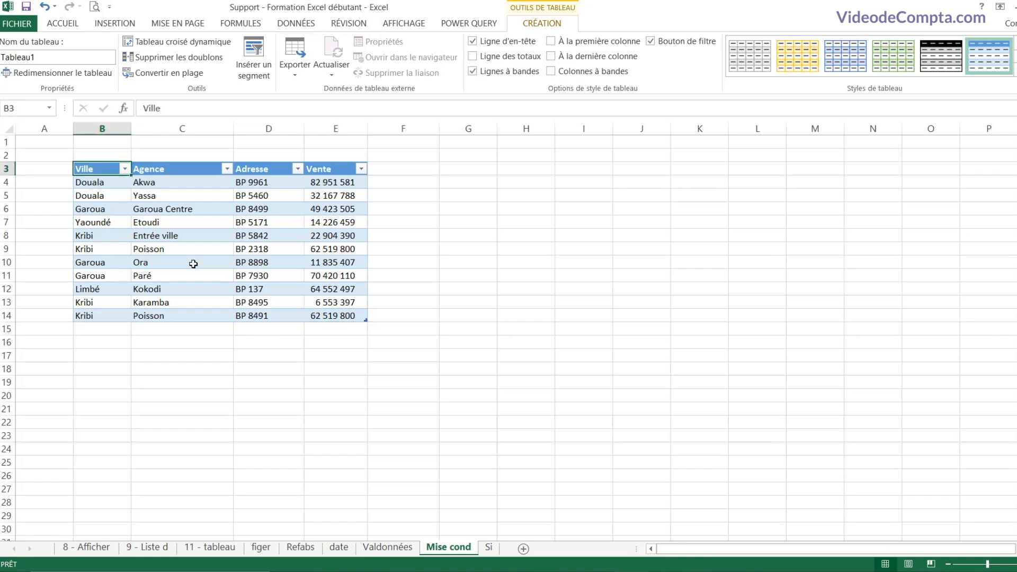
key(ctrl+Down)
key(ctrl+Right)
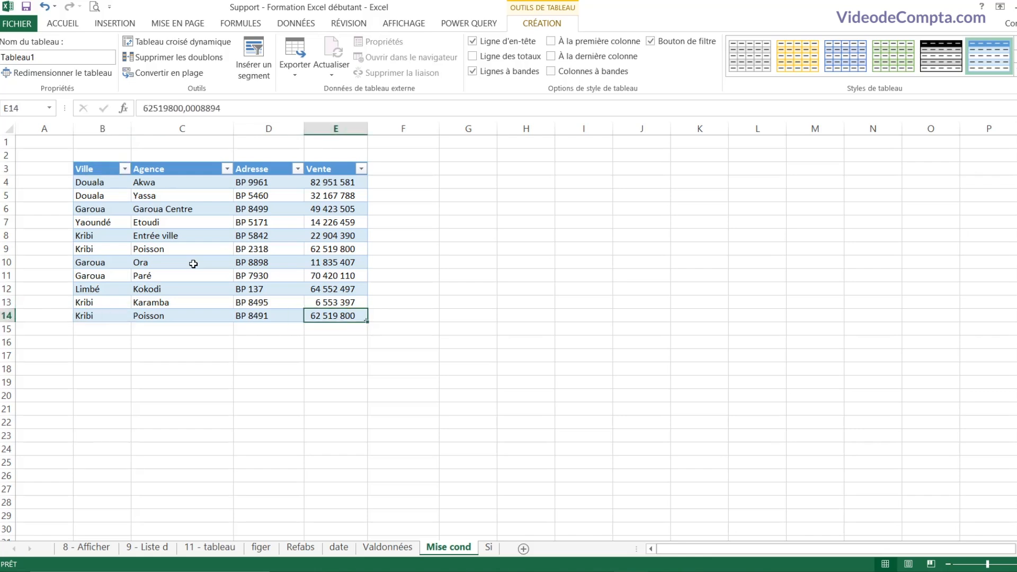
key(ctrl+Up)
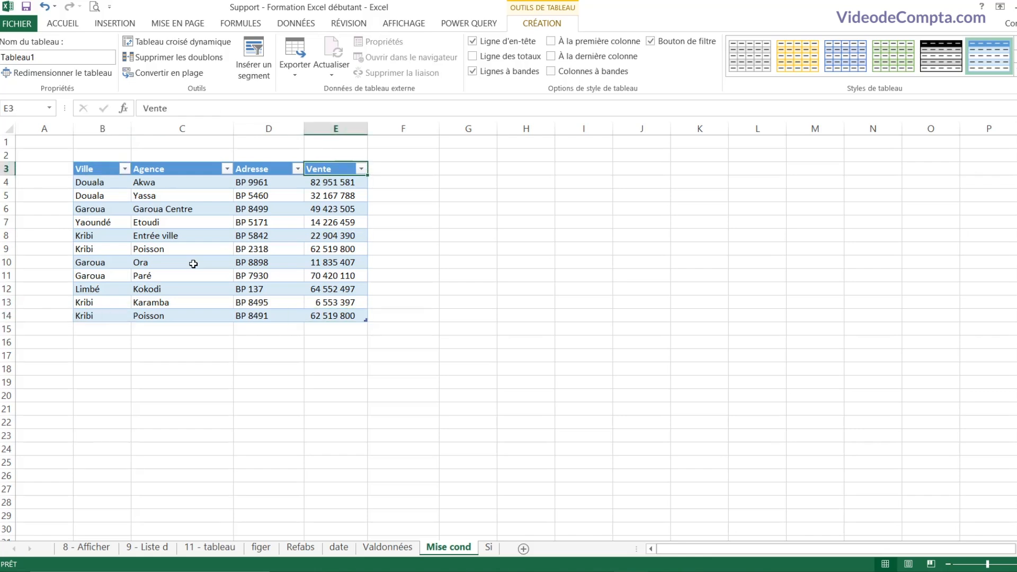
key(ctrl+Down)
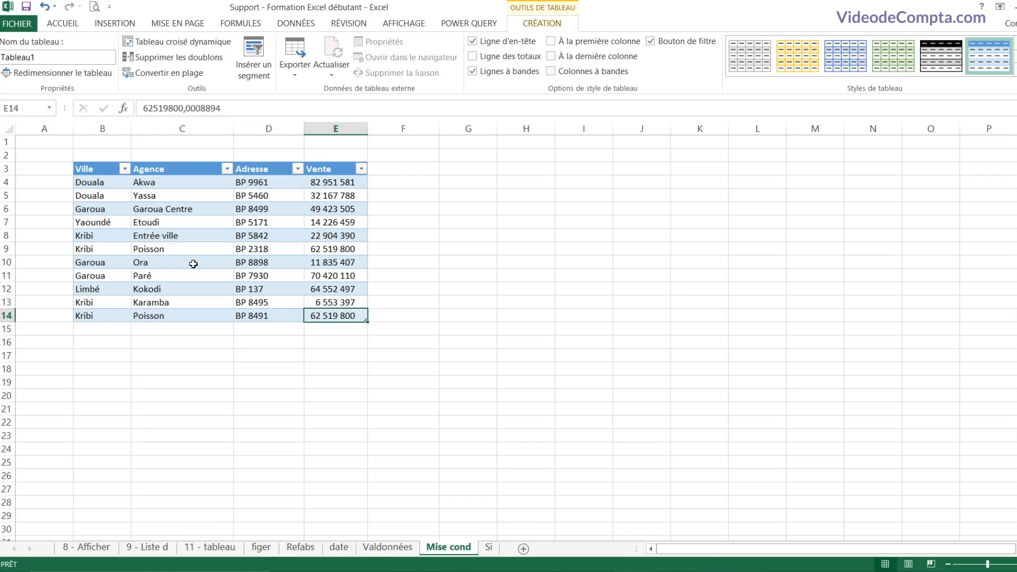
key(ctrl+Left)
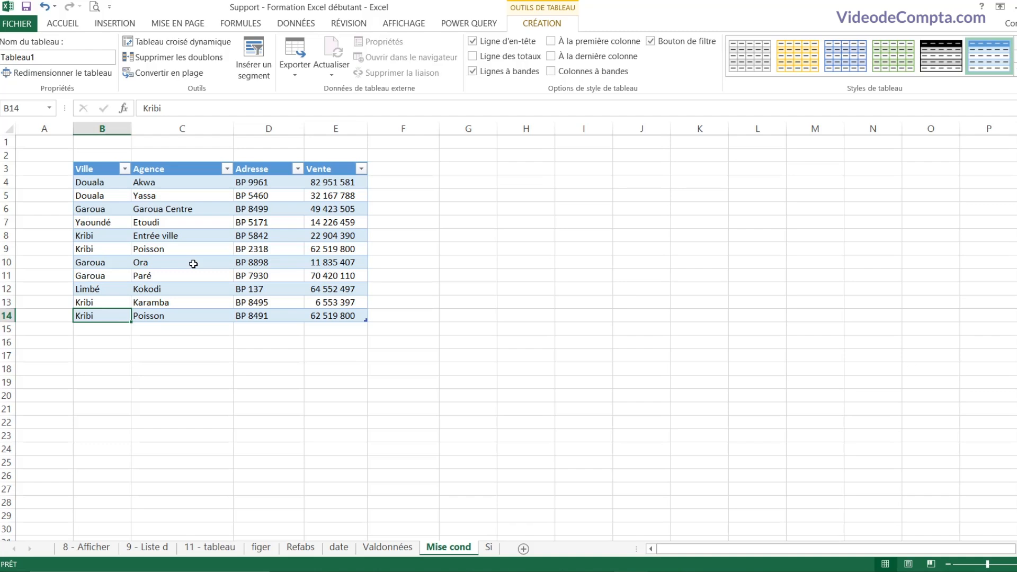
Step: Select the last table row, then the Ville column, then the whole Tableau1 table
key(ctrl+shift+Right)
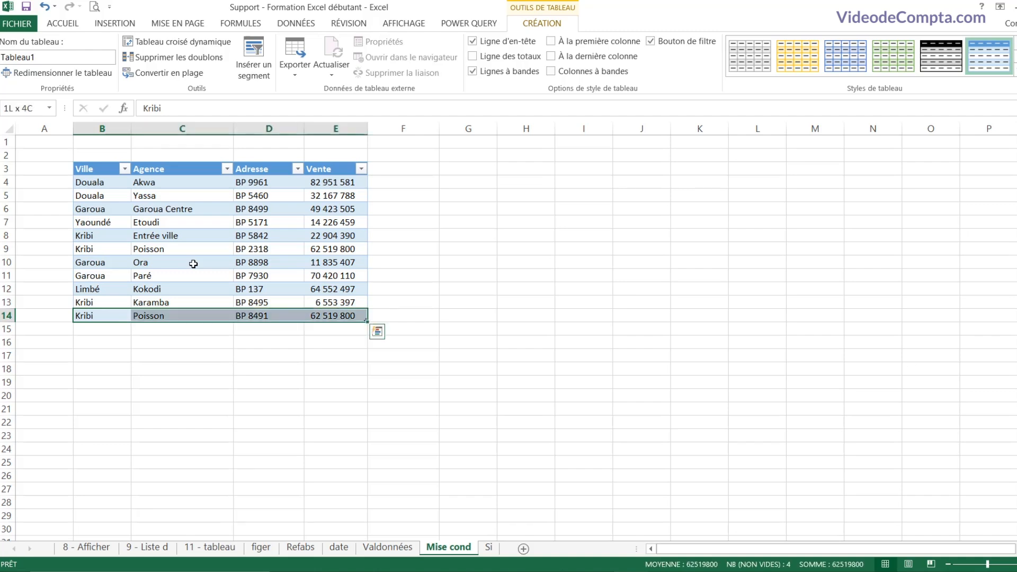
key(Left)
key(Right)
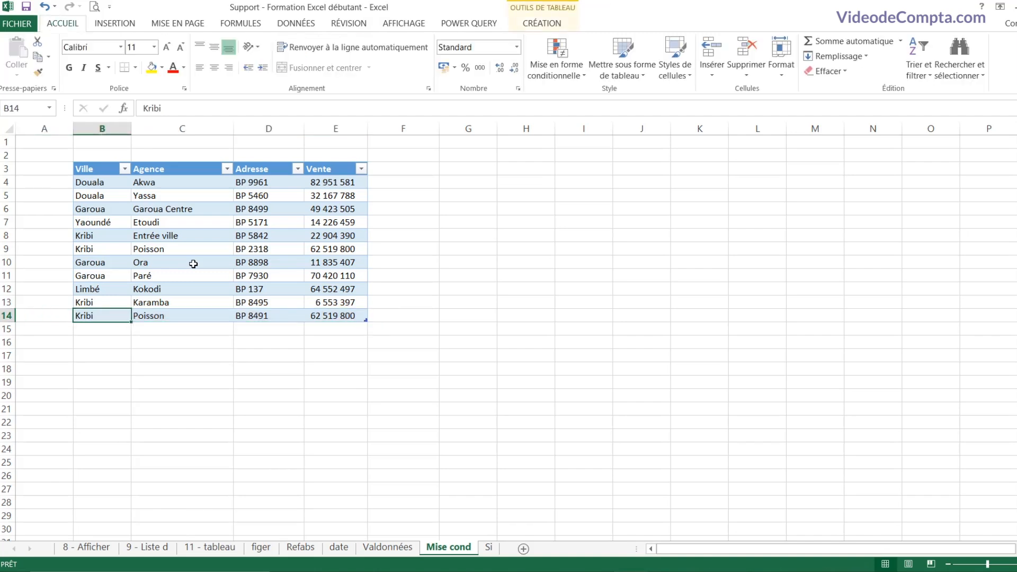
key(ctrl+shift+Up)
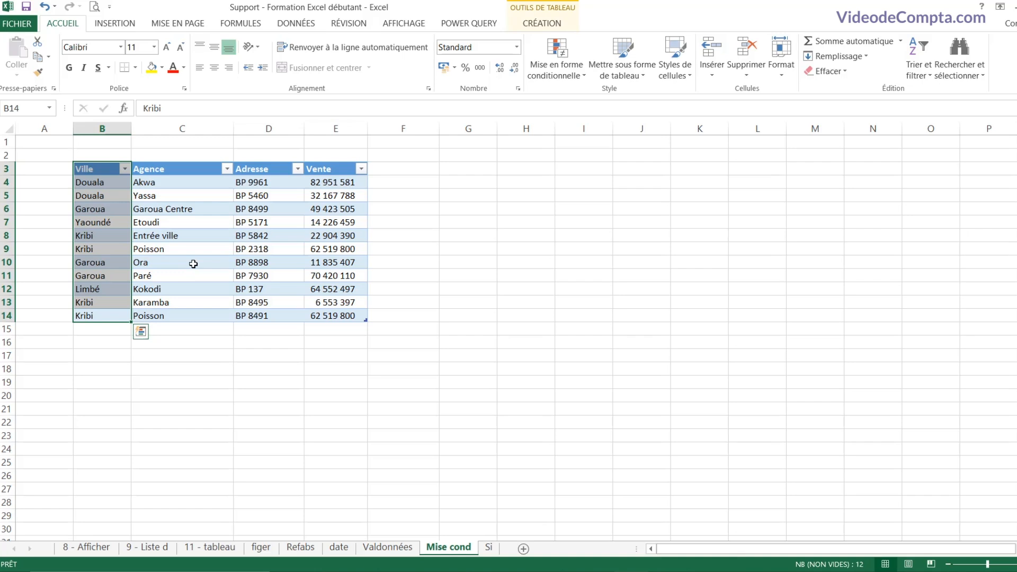
key(ctrl+shift+Right)
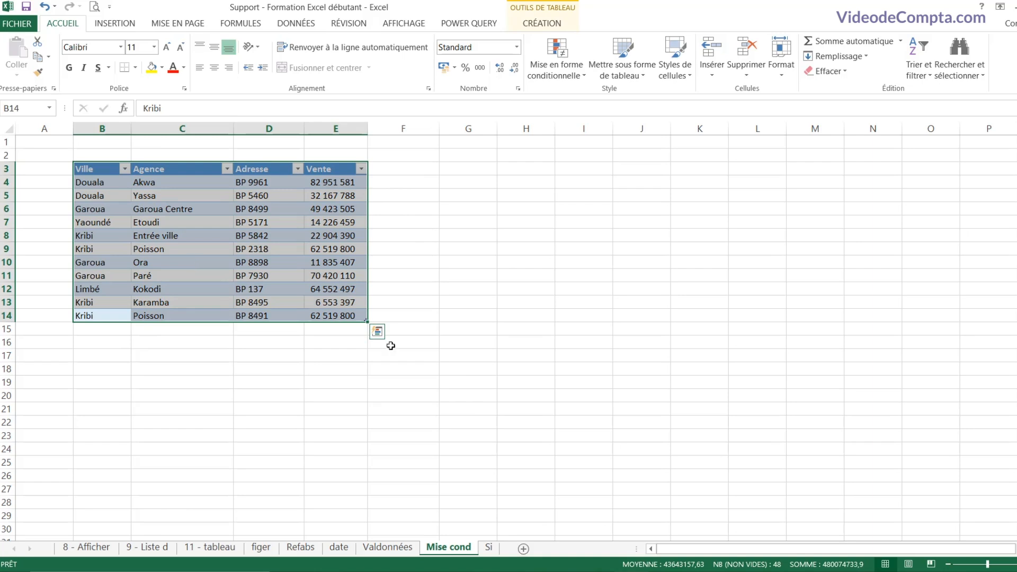
click(384, 554)
Step: Go to the date sheet and save the workbook
click(339, 549)
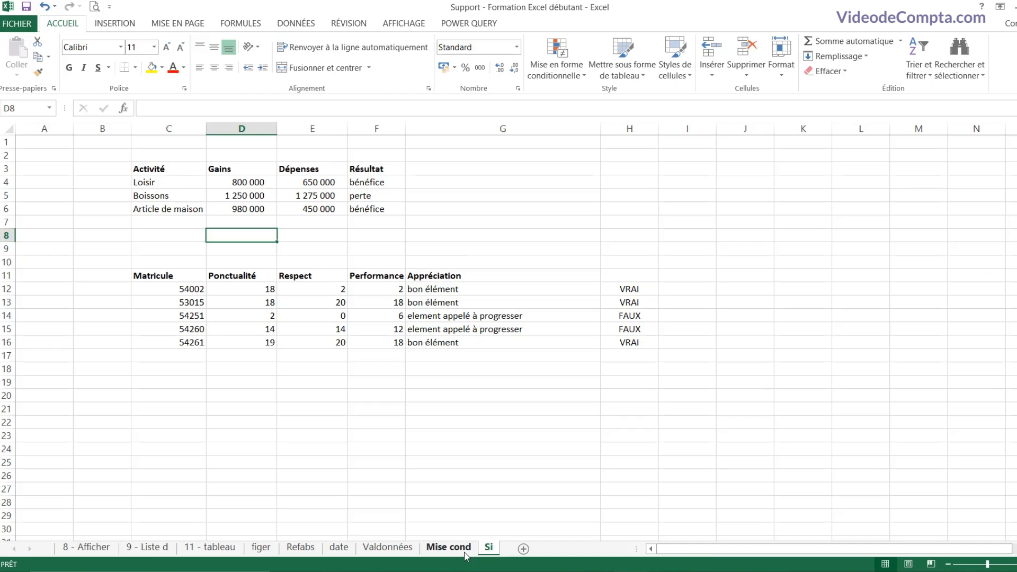
click(26, 8)
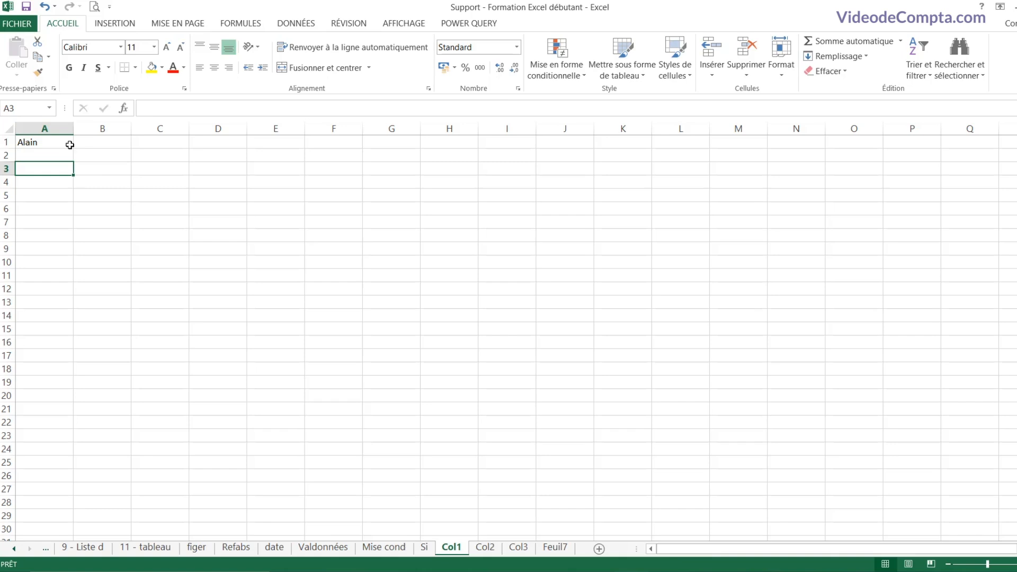
Step: Look through the Col1, Col2 and Col3 sheets, ending on Col1 at cell A3
click(50, 144)
click(486, 551)
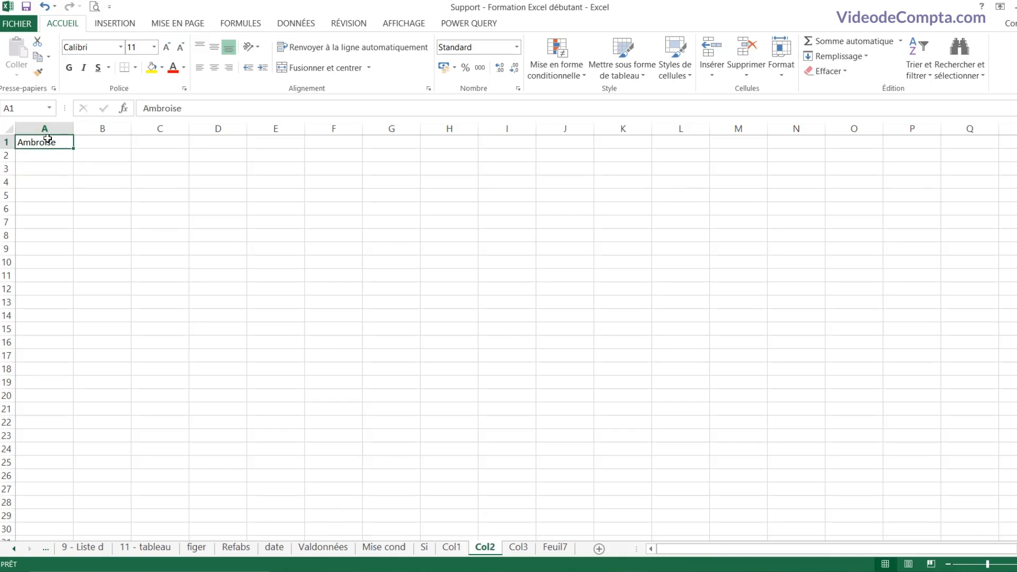
click(518, 548)
click(58, 141)
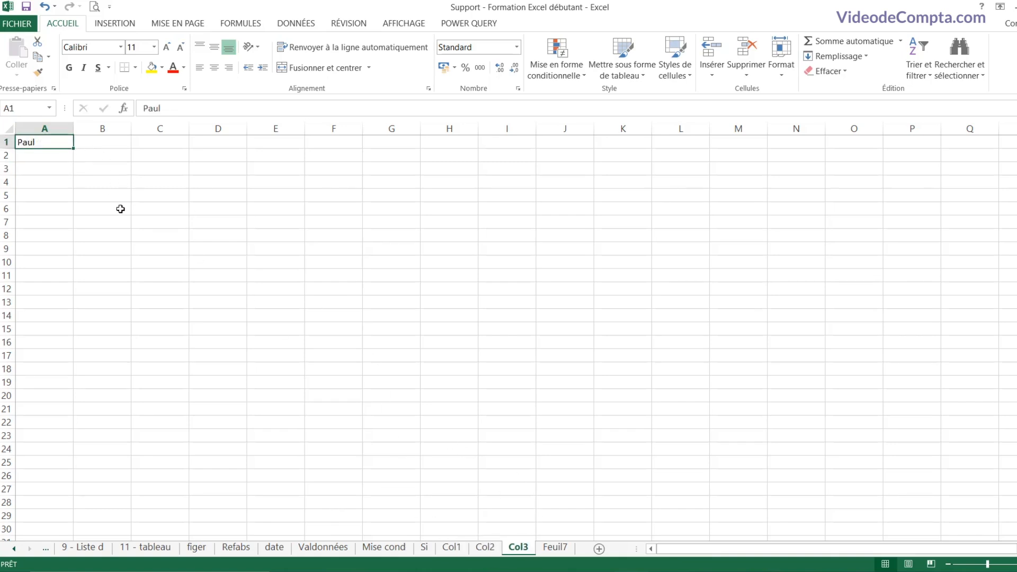
click(99, 198)
click(64, 184)
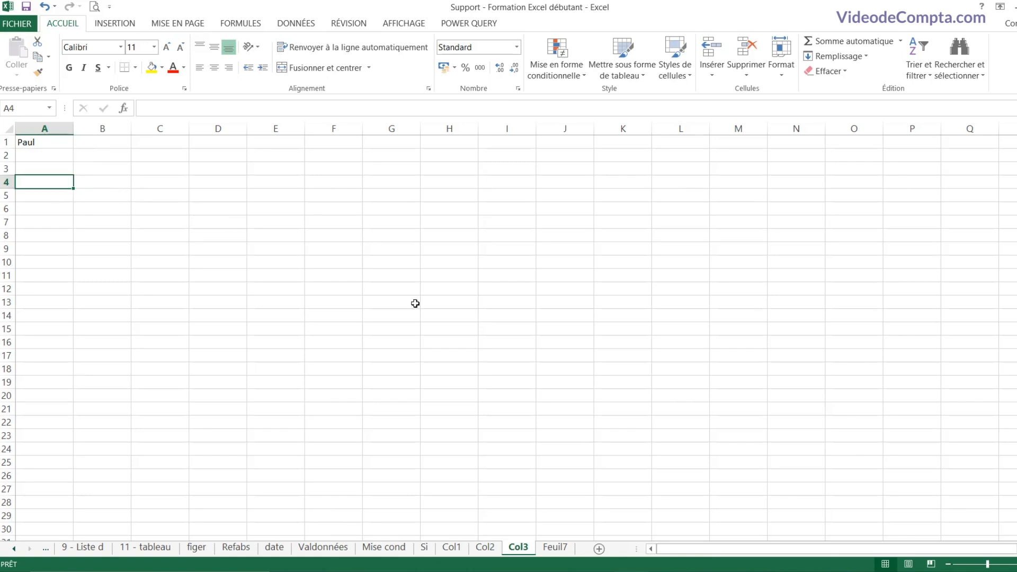
click(455, 548)
click(89, 170)
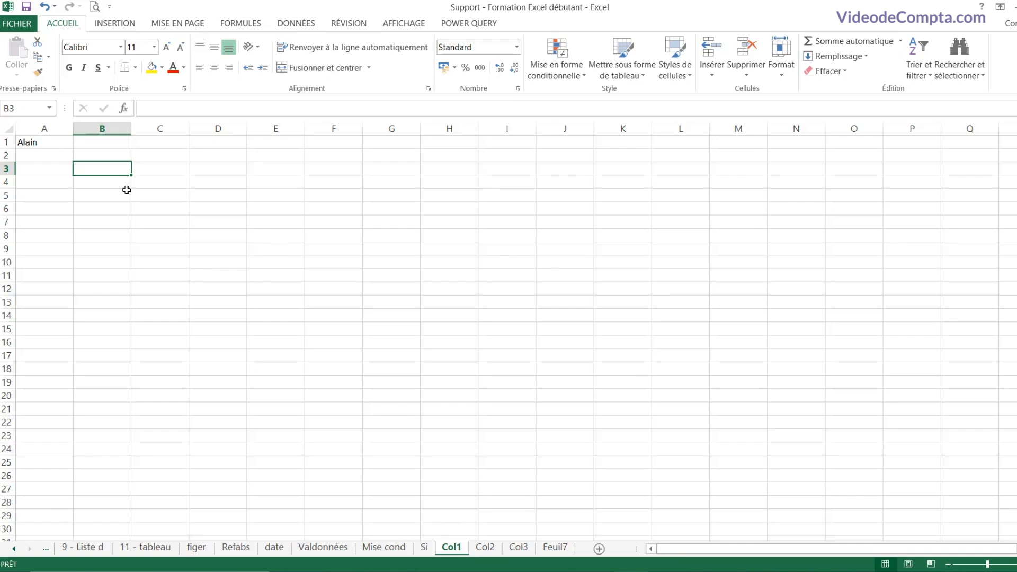
click(55, 166)
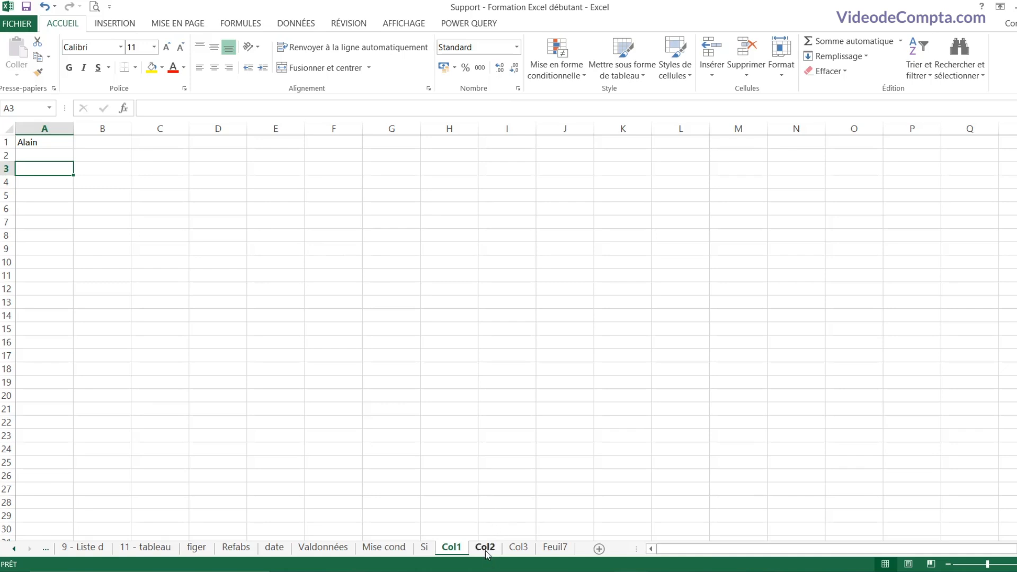
Step: Group Col1–Col3 and enter headers Jours, Temps de travail, Tâches effectuées in A3:C3
ctrl+click(485, 547)
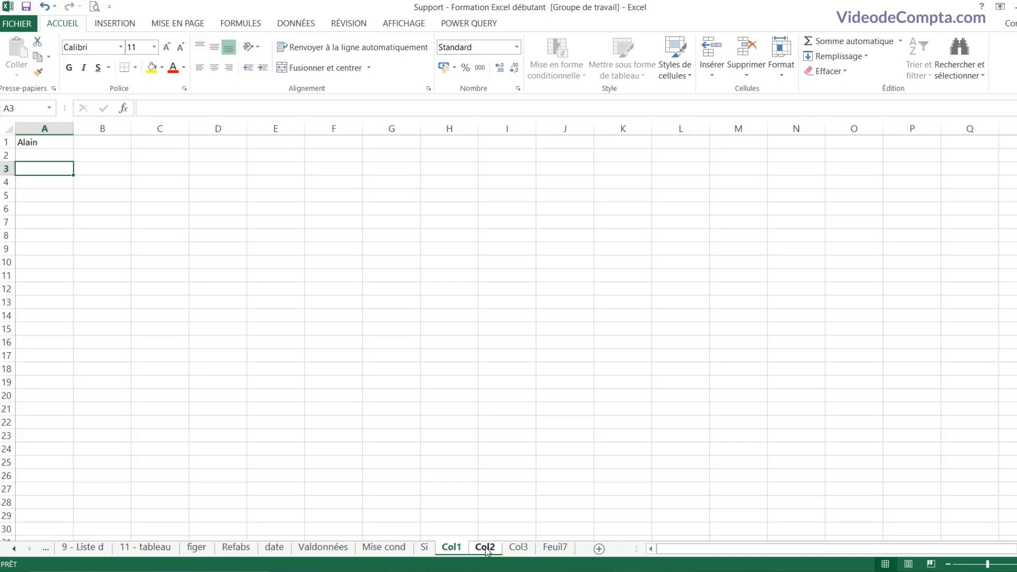
ctrl+click(520, 550)
text(Jours)
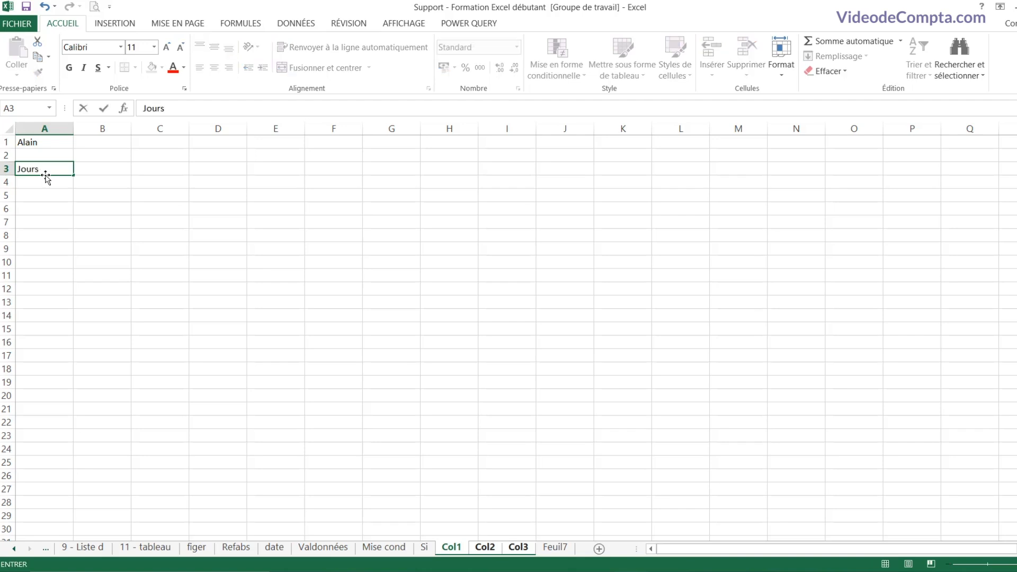
key(Tab)
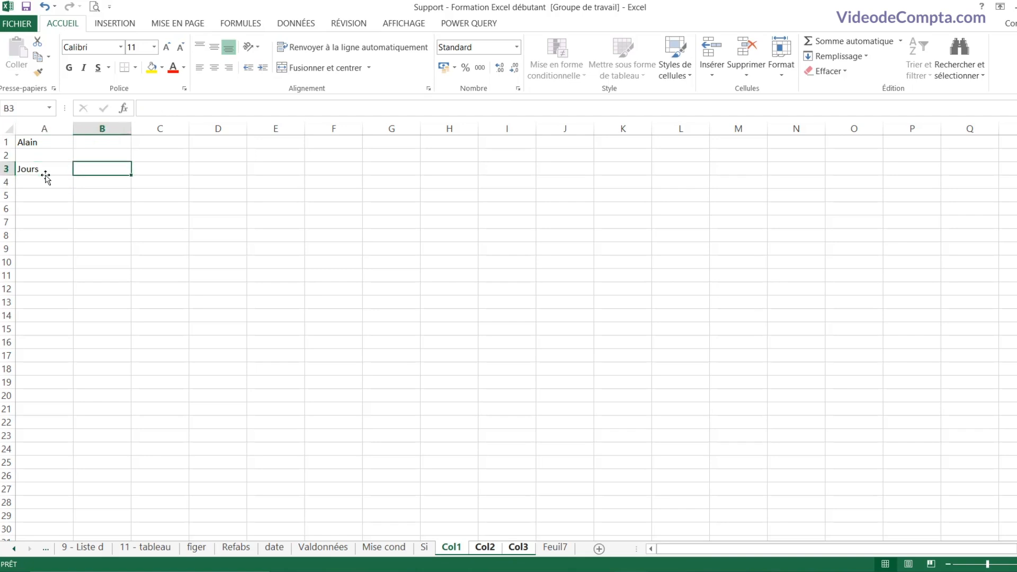
text(Temps)
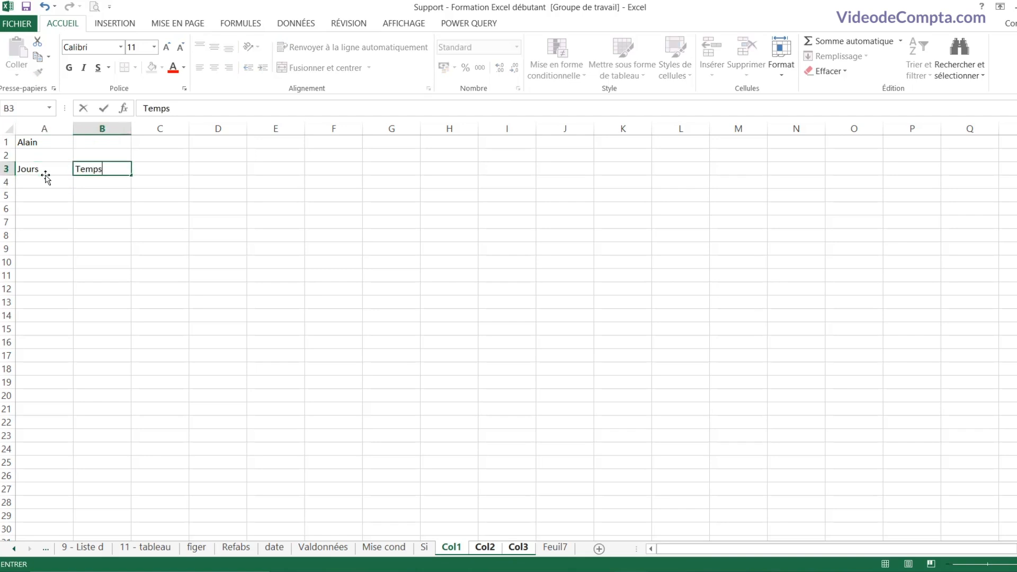
text( de travail)
key(Tab)
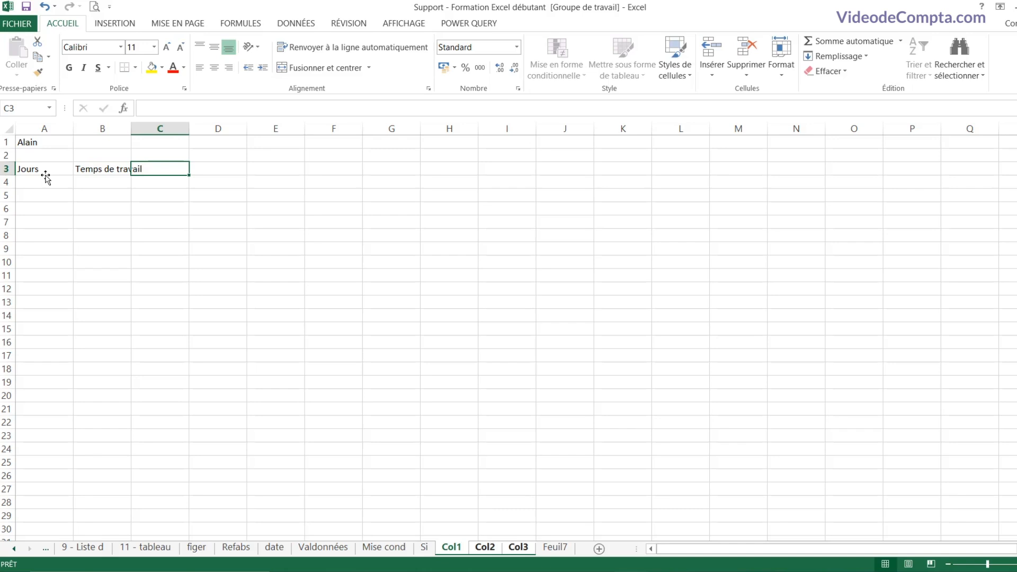
text(Tâches e)
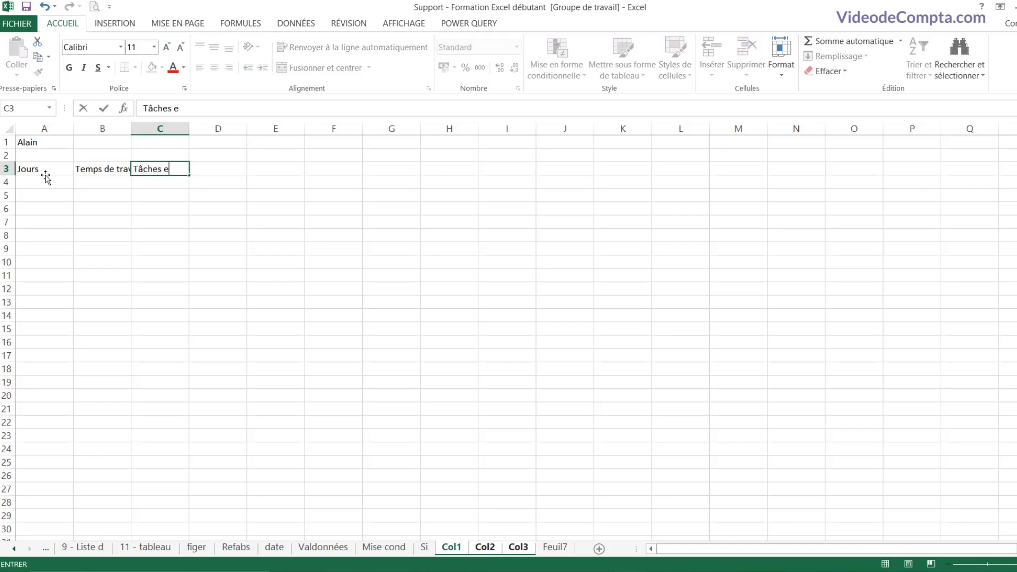
text(ffectuéesz)
key(shift+Tab)
key(Tab)
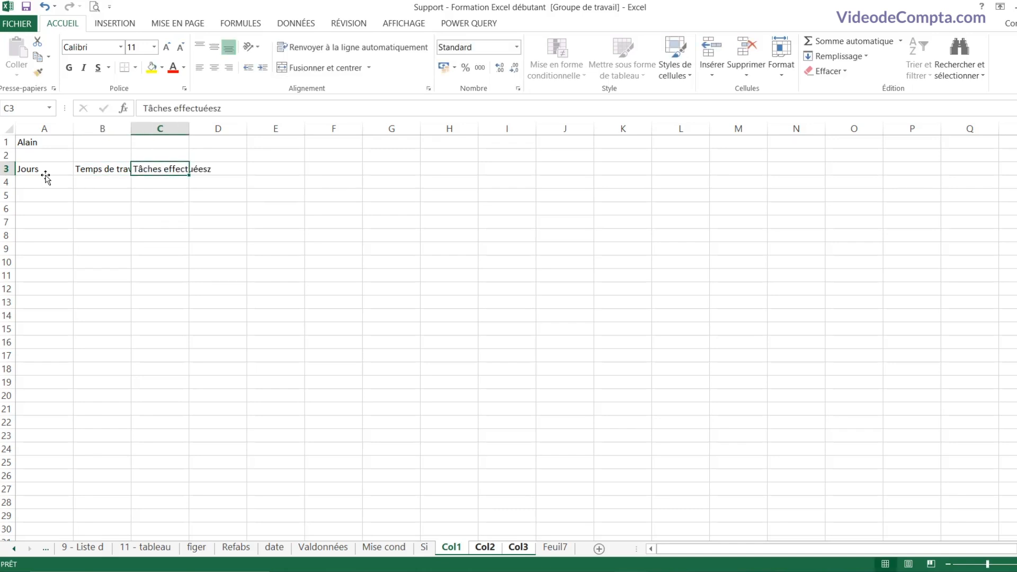
key(F2)
key(BackSpace)
key(Return)
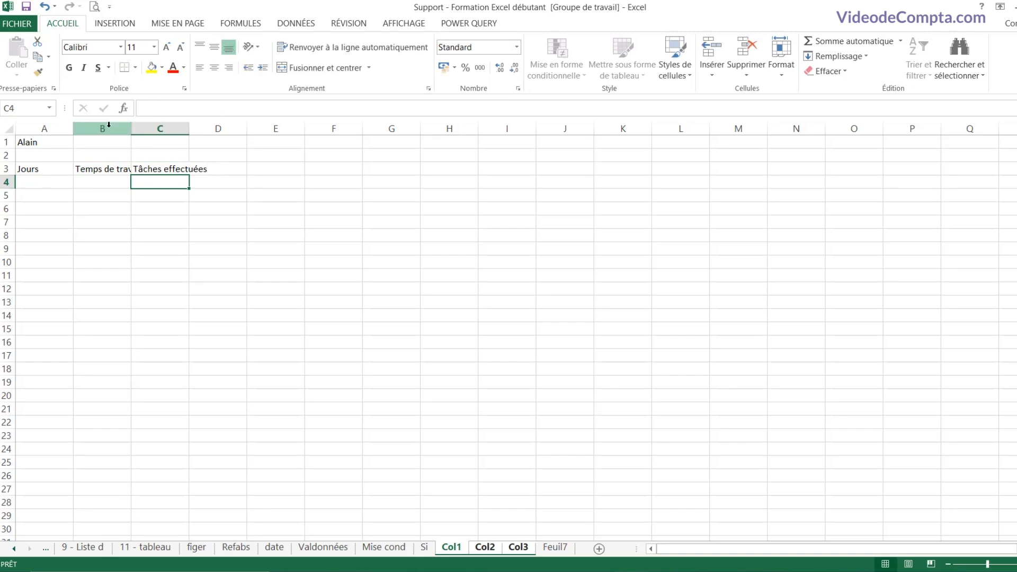
Step: Widen columns B–C and fill Lundi through Dimanche down A4:A10
drag(108, 125, 163, 128)
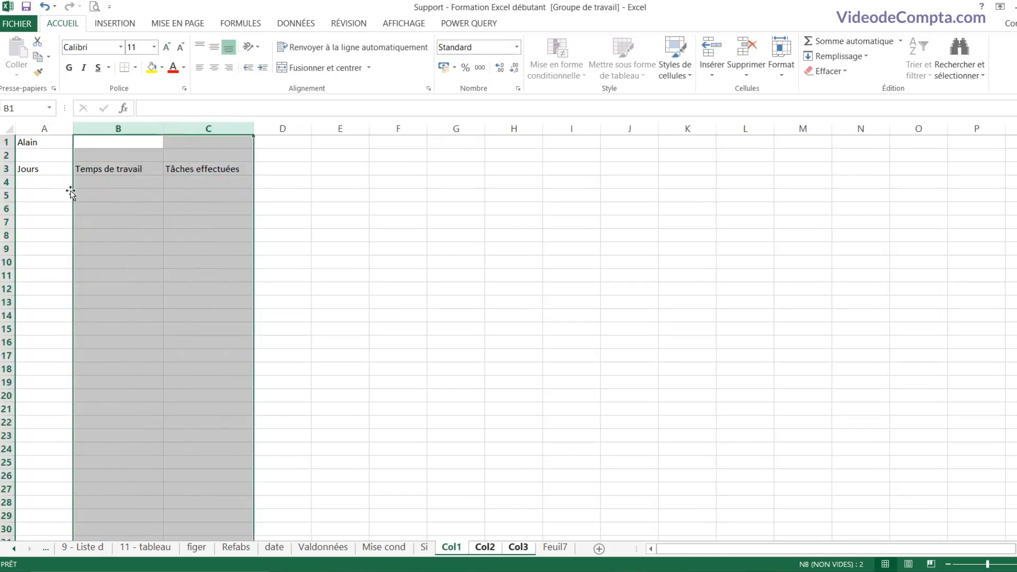
click(60, 185)
text(Lundi)
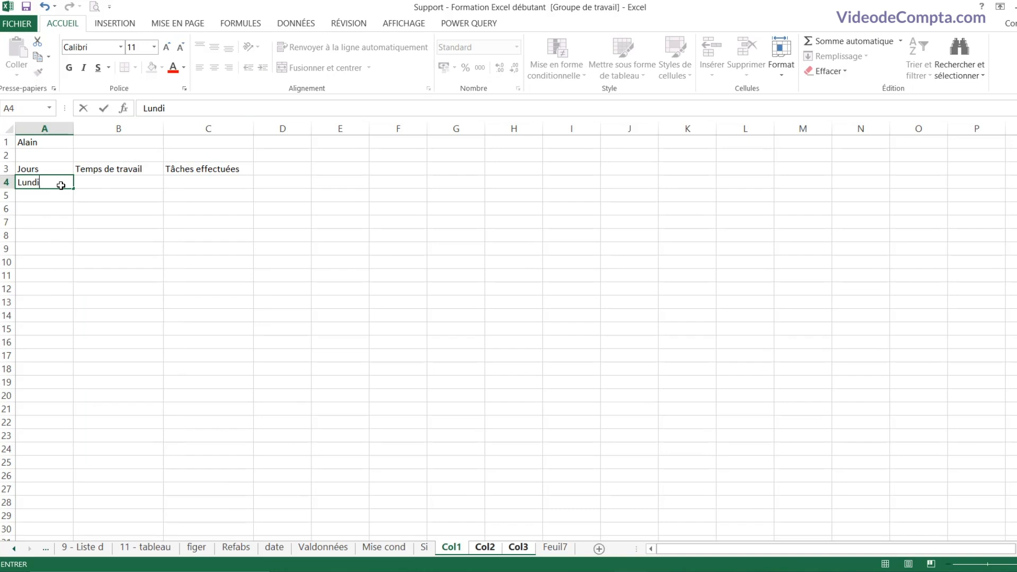
key(ctrl+Return)
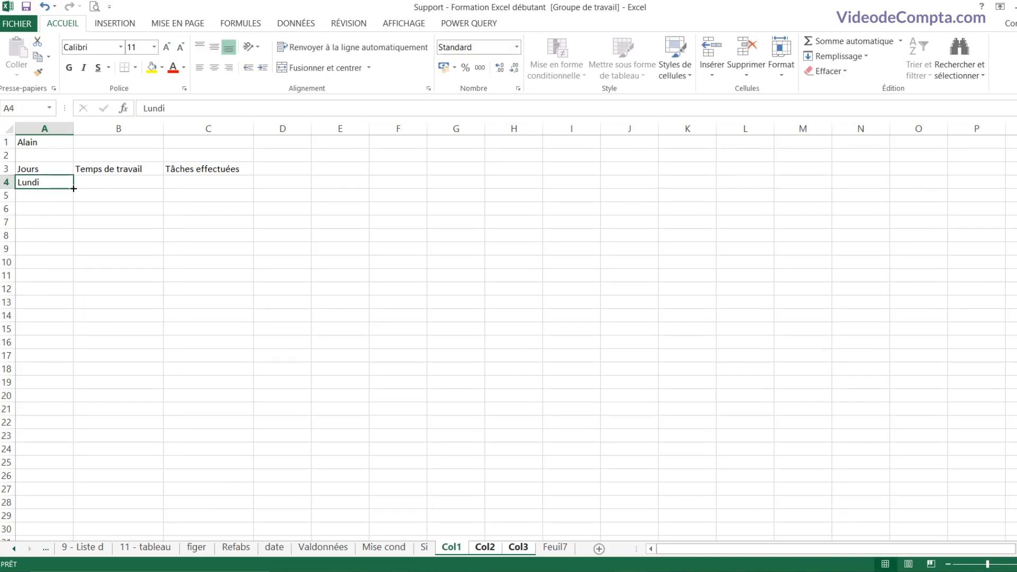
drag(73, 189, 73, 269)
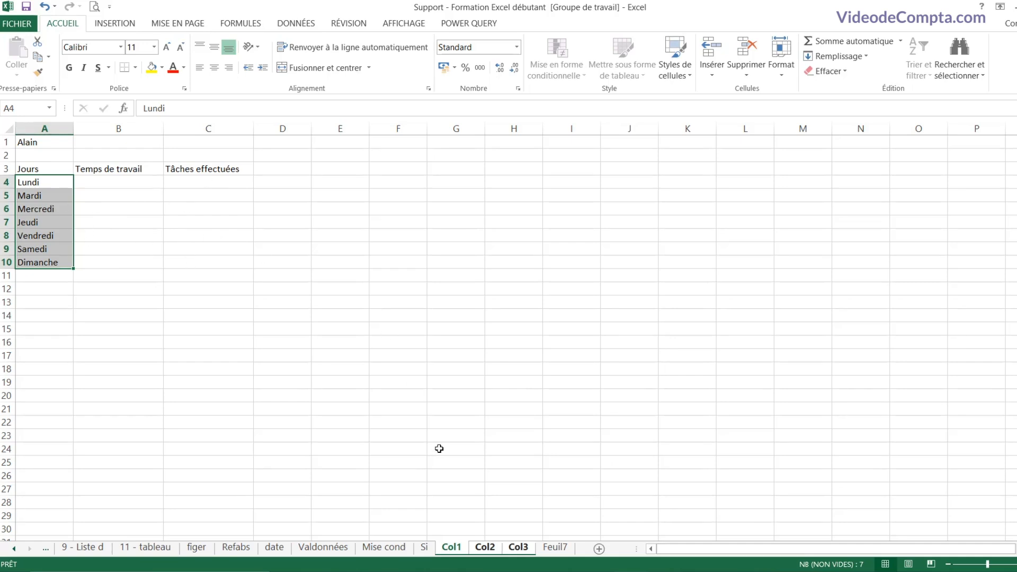
click(485, 547)
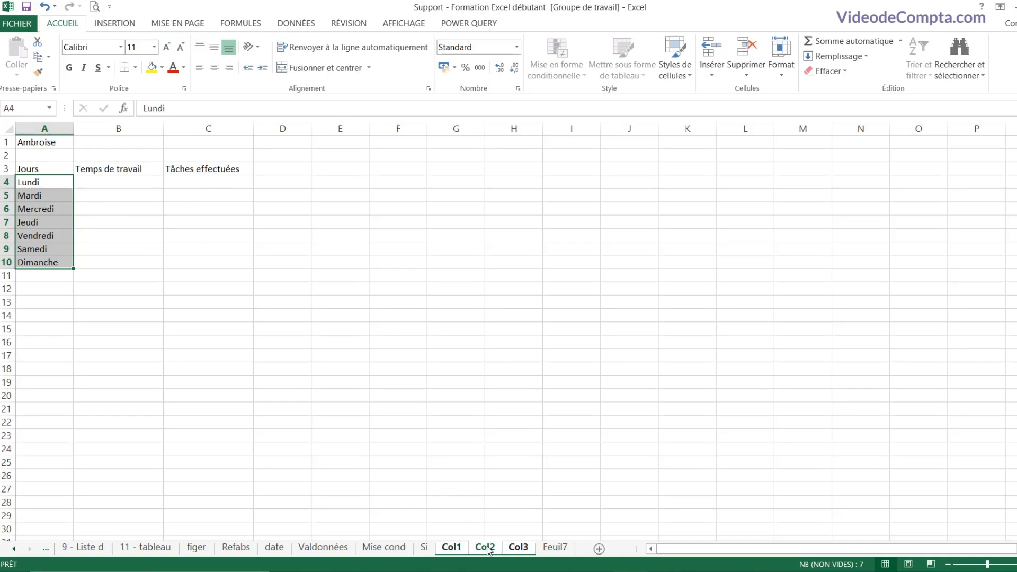
Step: Ungroup the sheets by selecting cells on Col2, then move to Col3
click(233, 276)
click(49, 143)
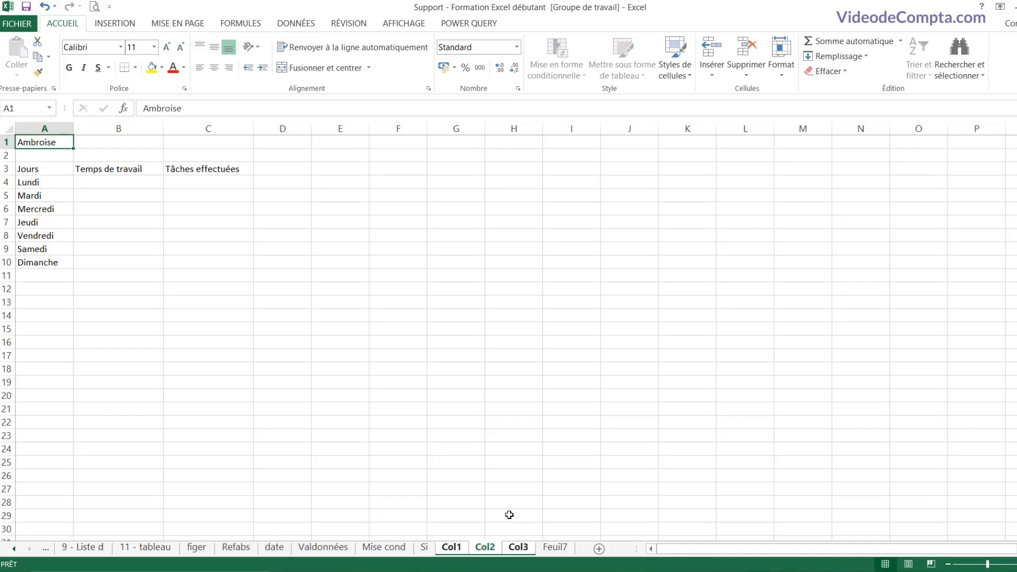
click(518, 547)
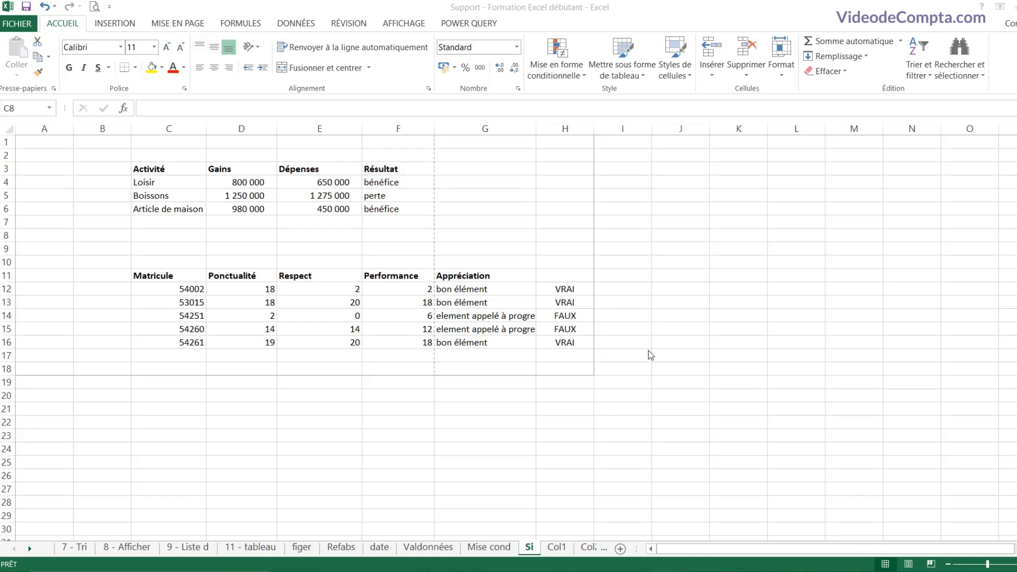
Step: Open the Si sheet's print preview and view both pages
click(148, 227)
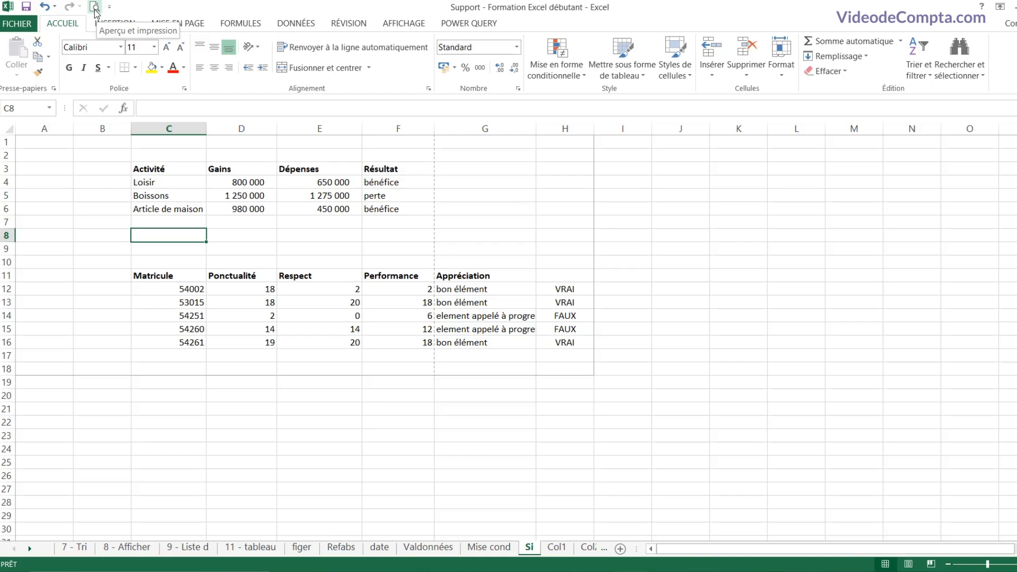
click(109, 8)
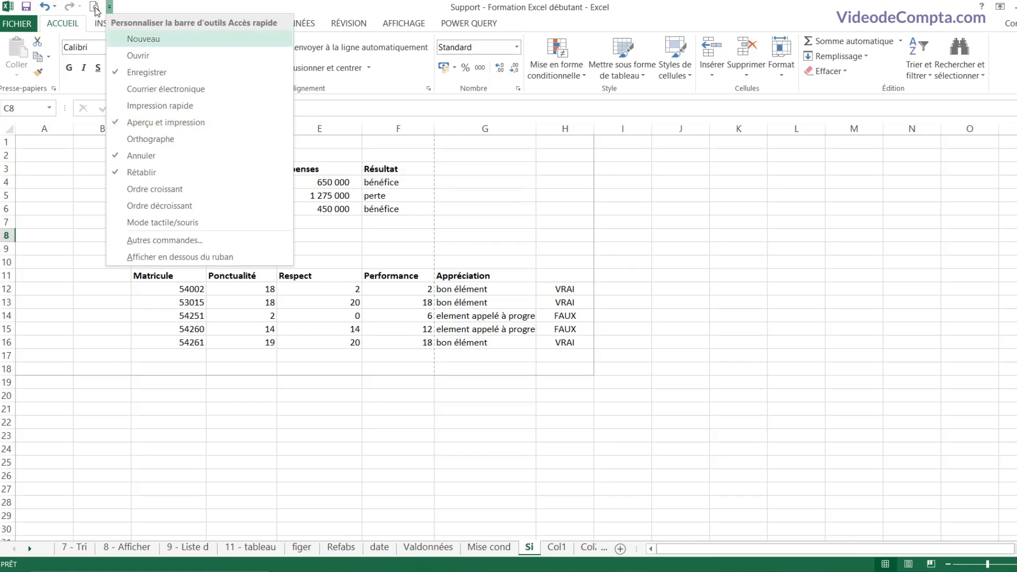
click(95, 7)
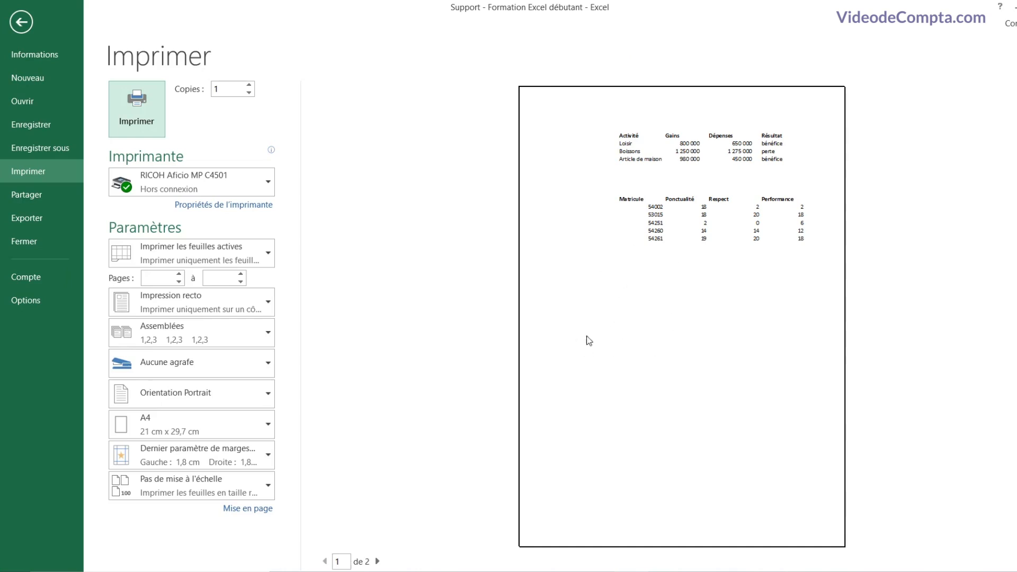
click(377, 562)
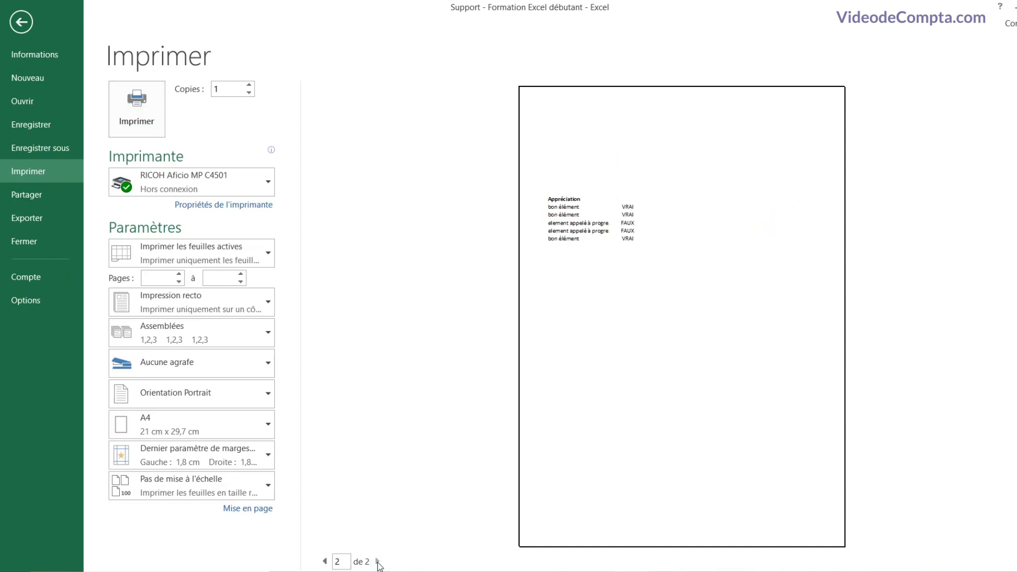
click(325, 562)
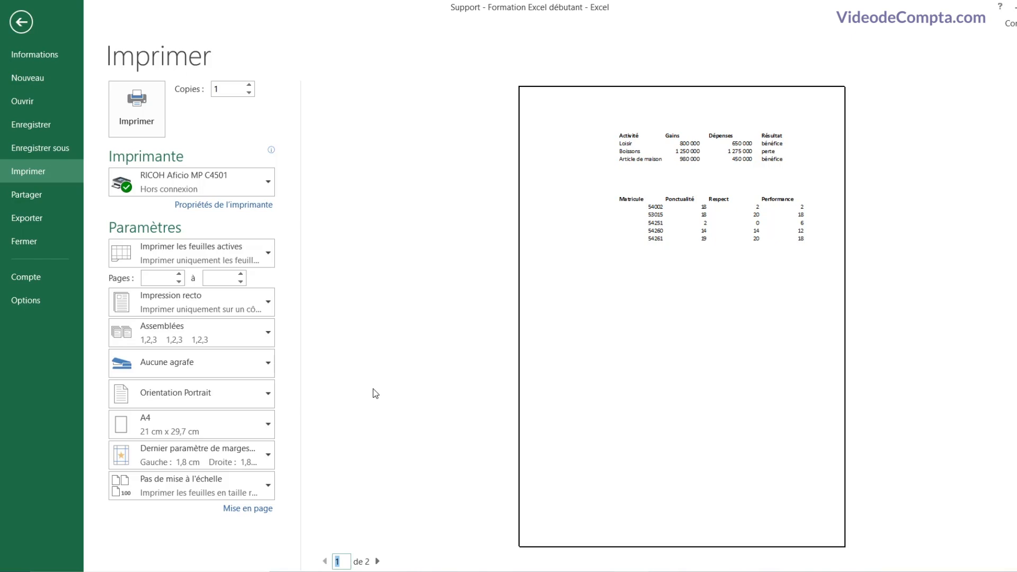
Step: Switch orientation to Paysage, back to Portrait, and bring up the Mise en page settings
click(224, 390)
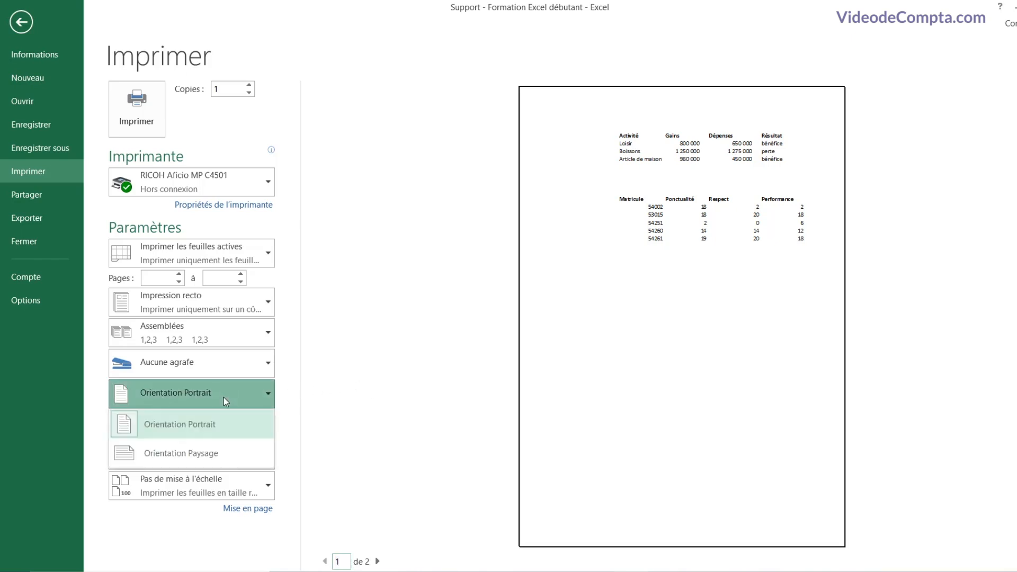
click(210, 454)
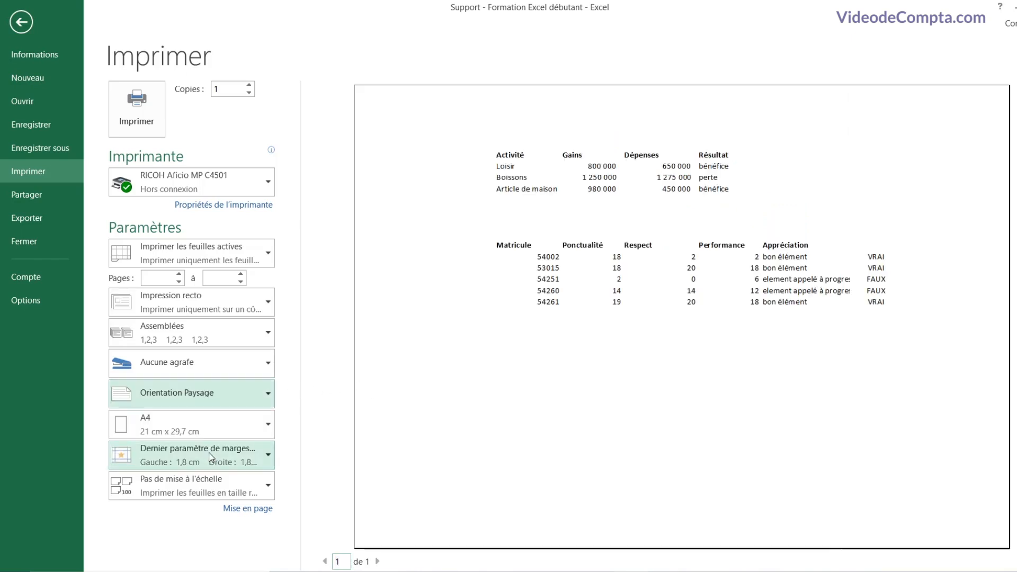
click(224, 401)
click(208, 421)
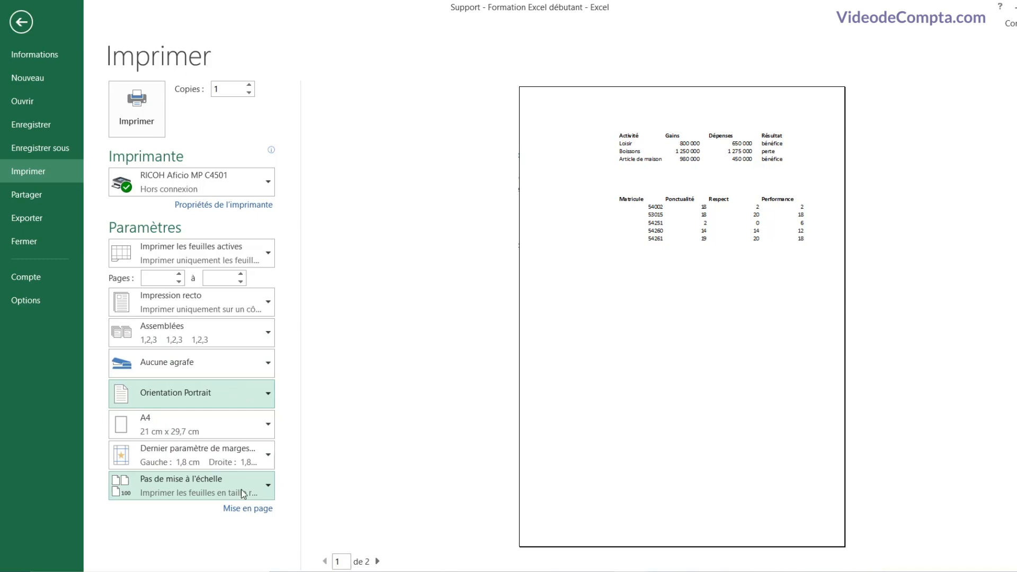
click(251, 509)
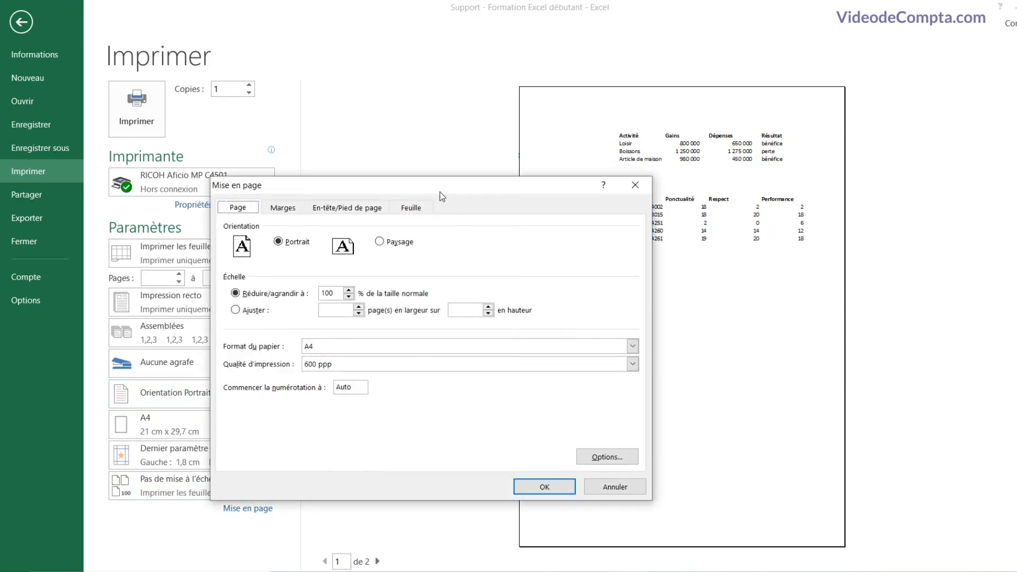
Step: Review the Marges and En-tête/Pied de page tabs, then cancel Mise en page
drag(439, 191, 590, 147)
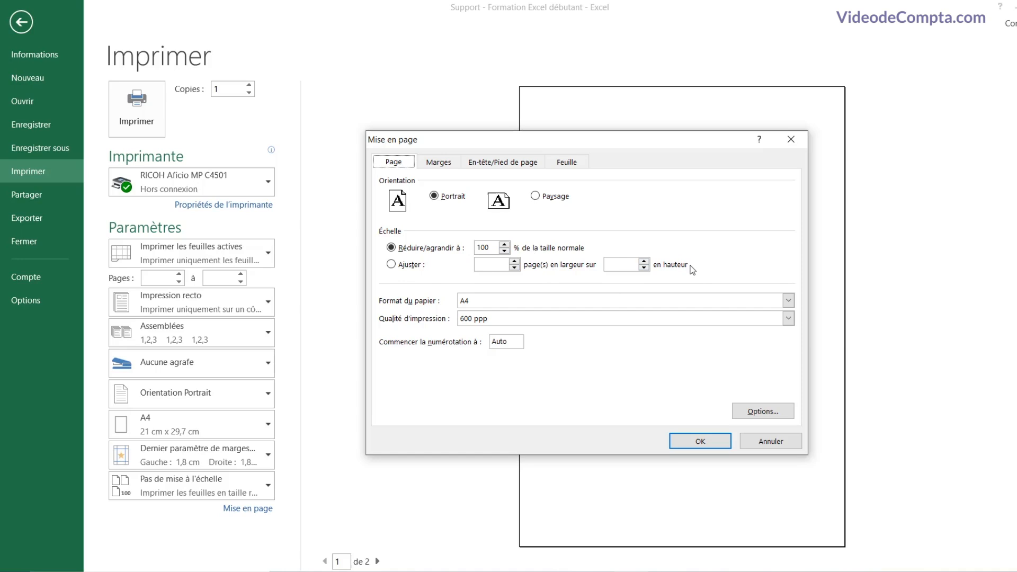
click(438, 161)
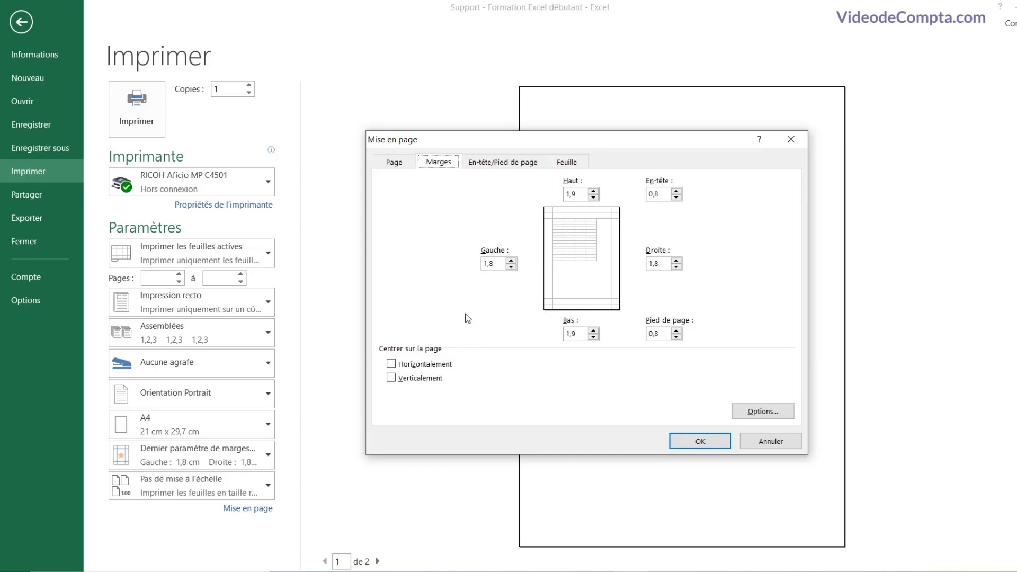
click(502, 162)
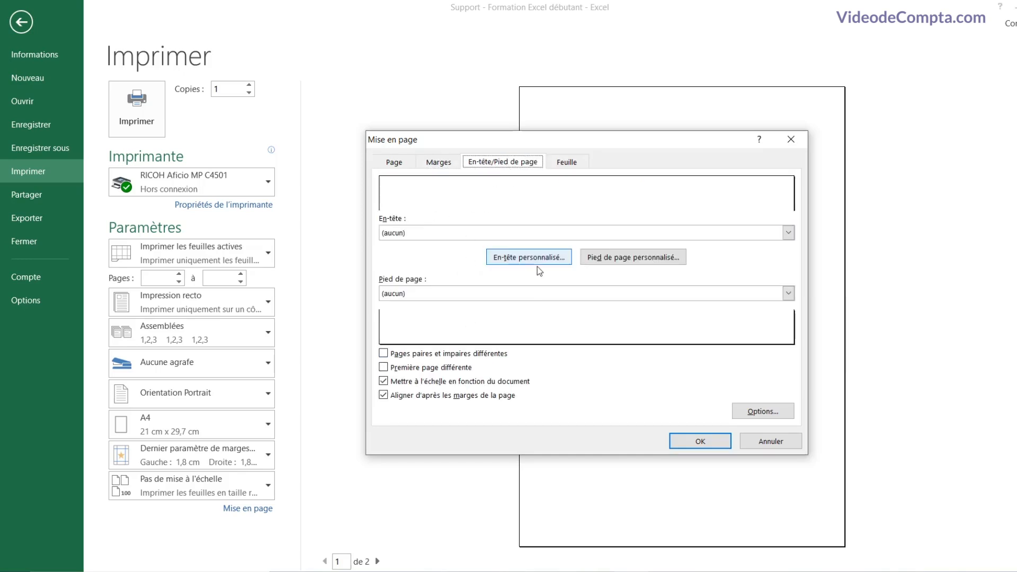
click(782, 448)
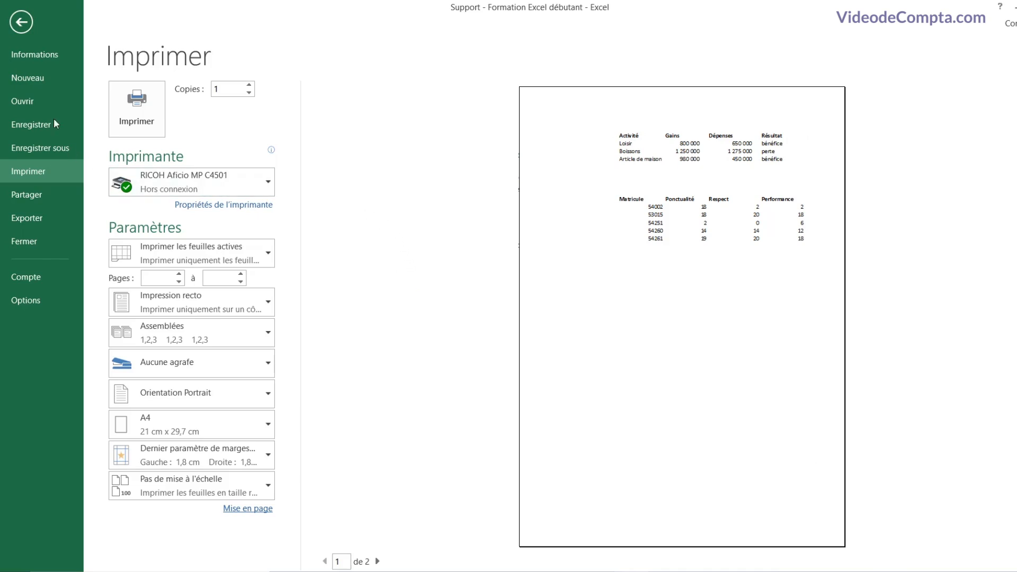
Step: Back on the sheet, select the Activité table C3:F7 for printing
click(21, 22)
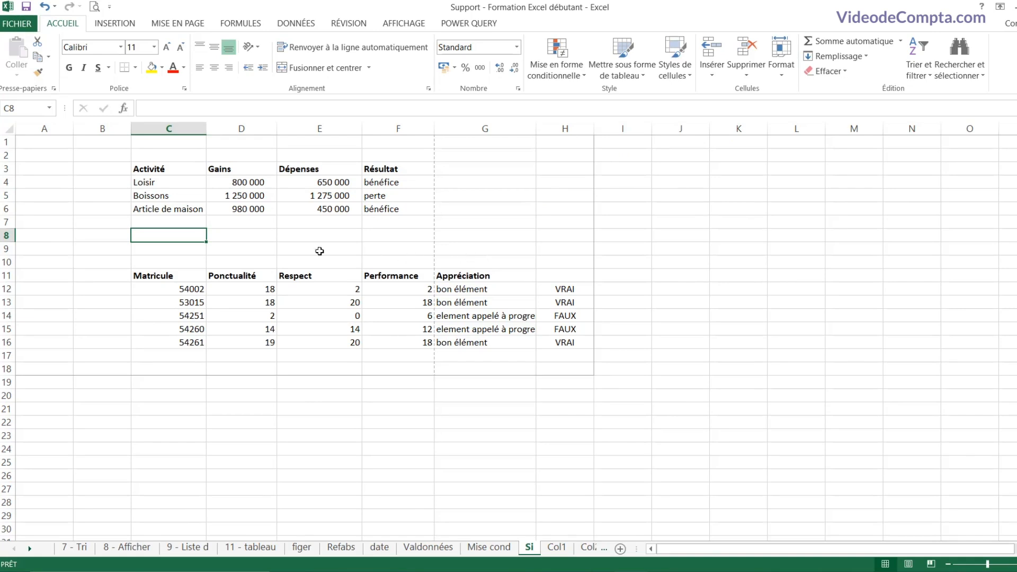
click(275, 249)
click(189, 247)
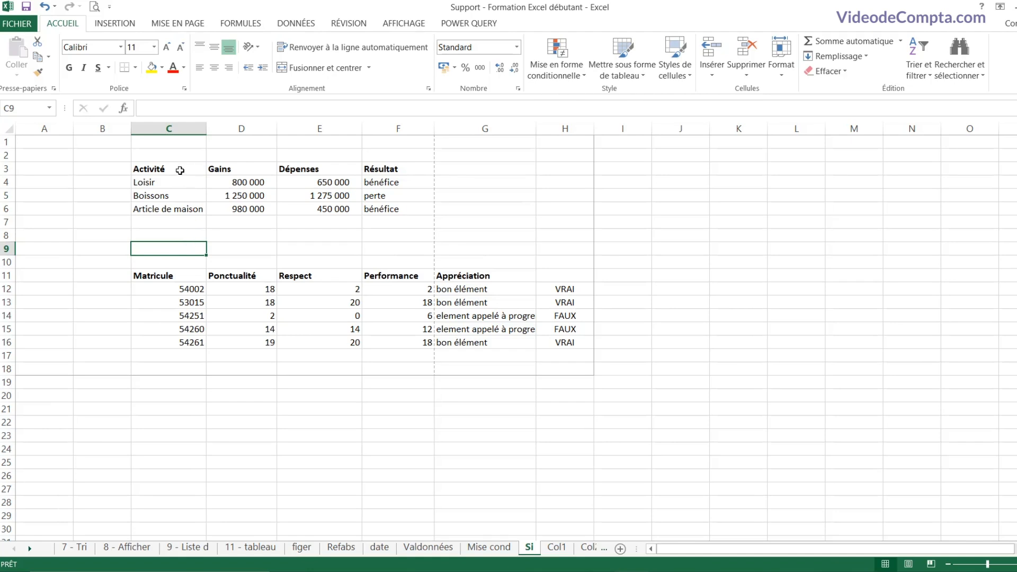
drag(179, 170, 377, 239)
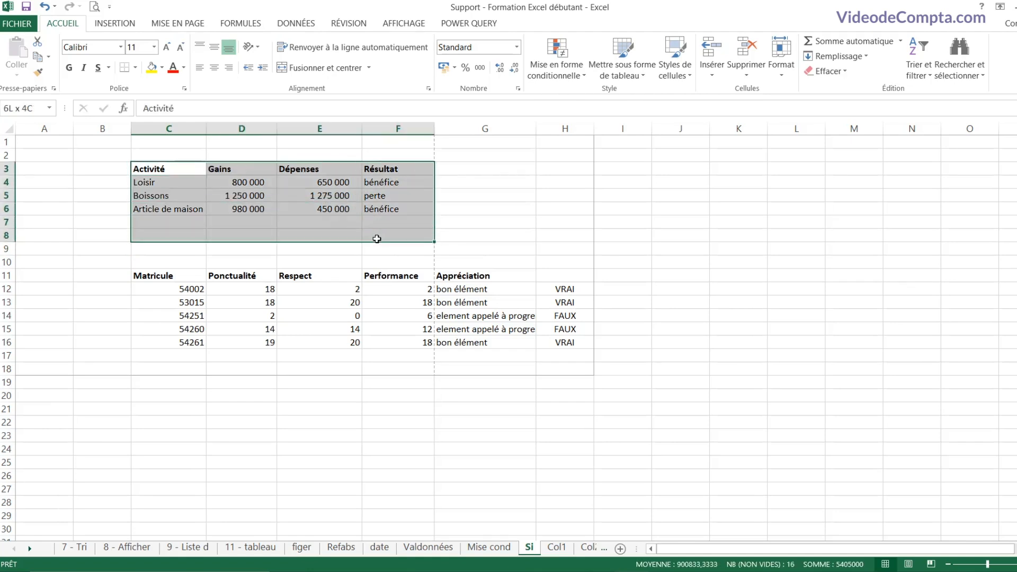
click(201, 235)
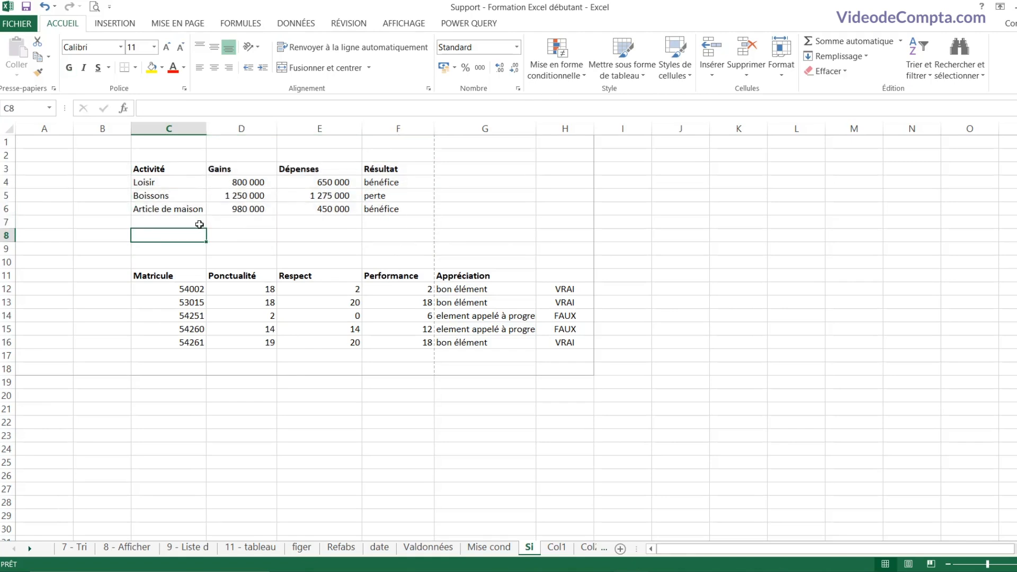
drag(150, 168, 391, 223)
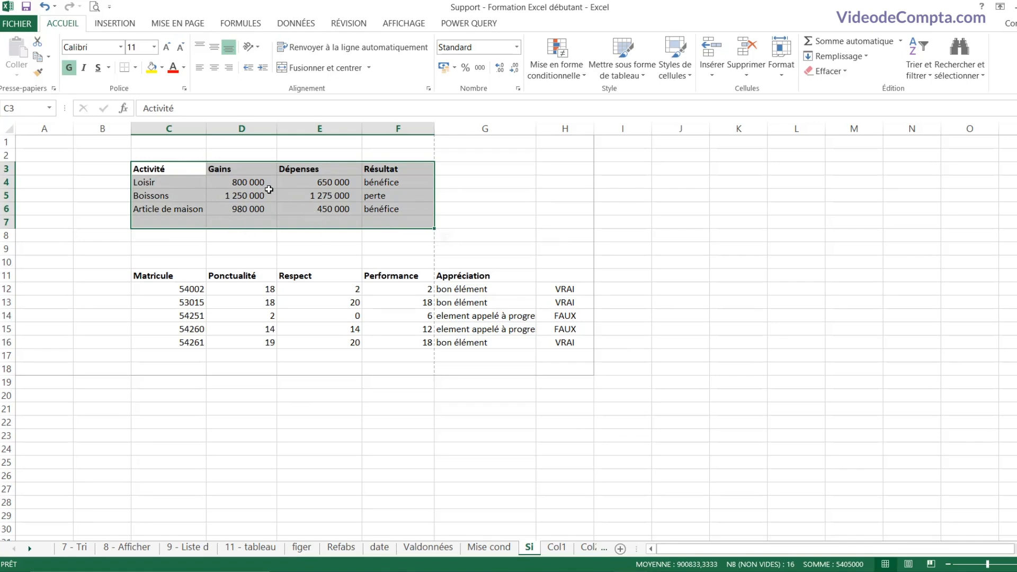
click(19, 23)
Step: Try Imprimer la sélection, then revert to Imprimer les feuilles actives
click(36, 177)
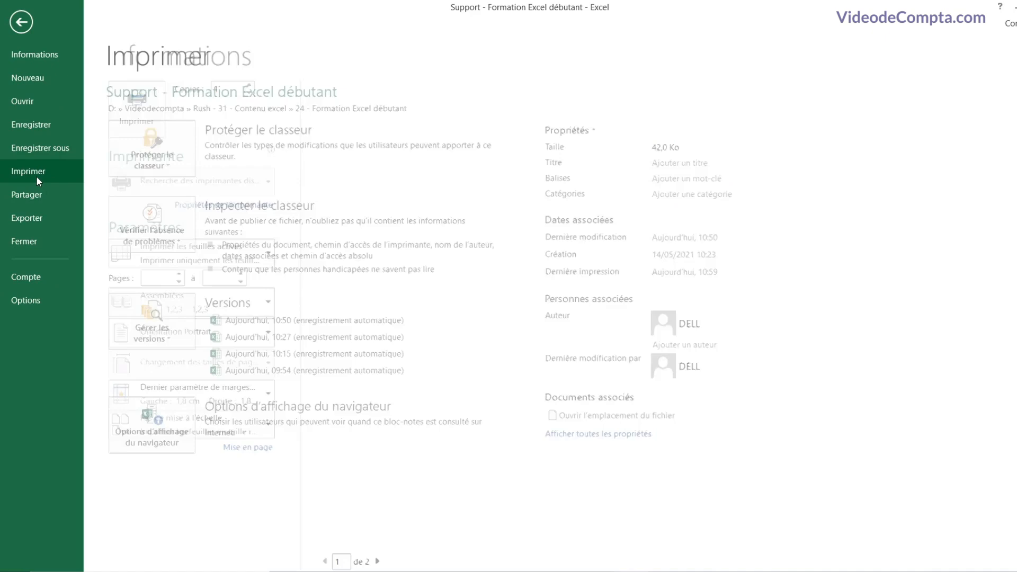
click(204, 256)
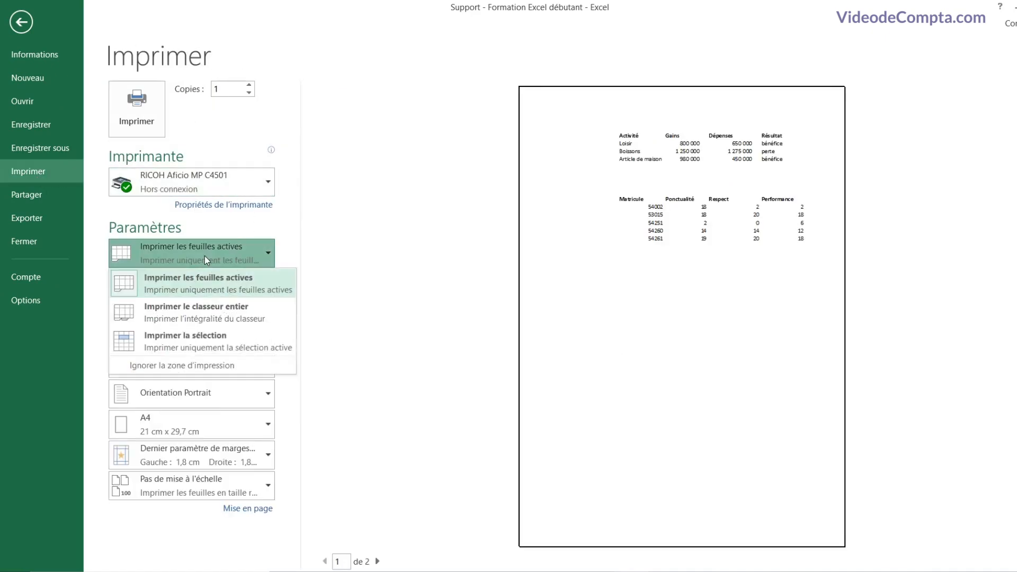
click(210, 345)
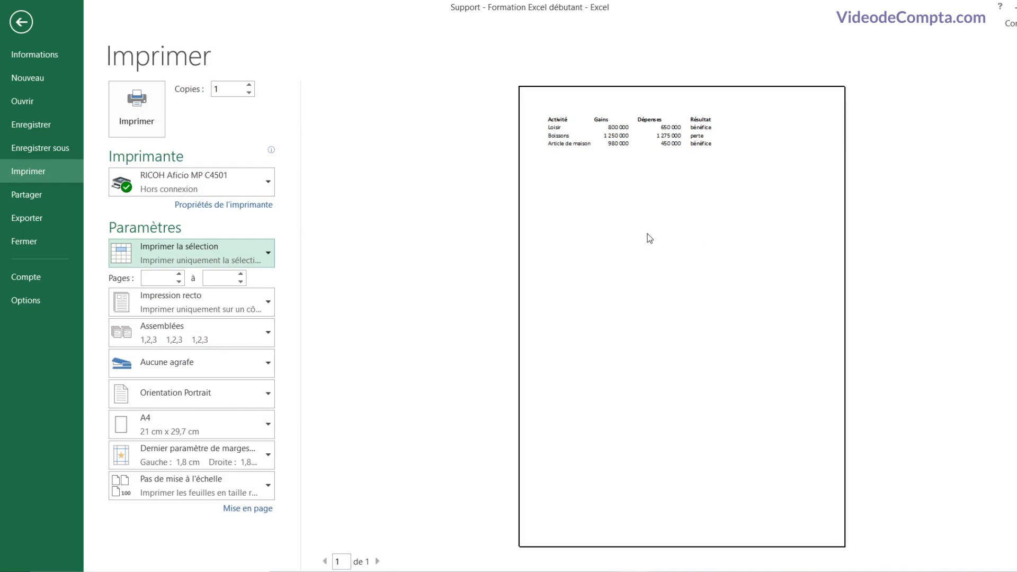
click(202, 259)
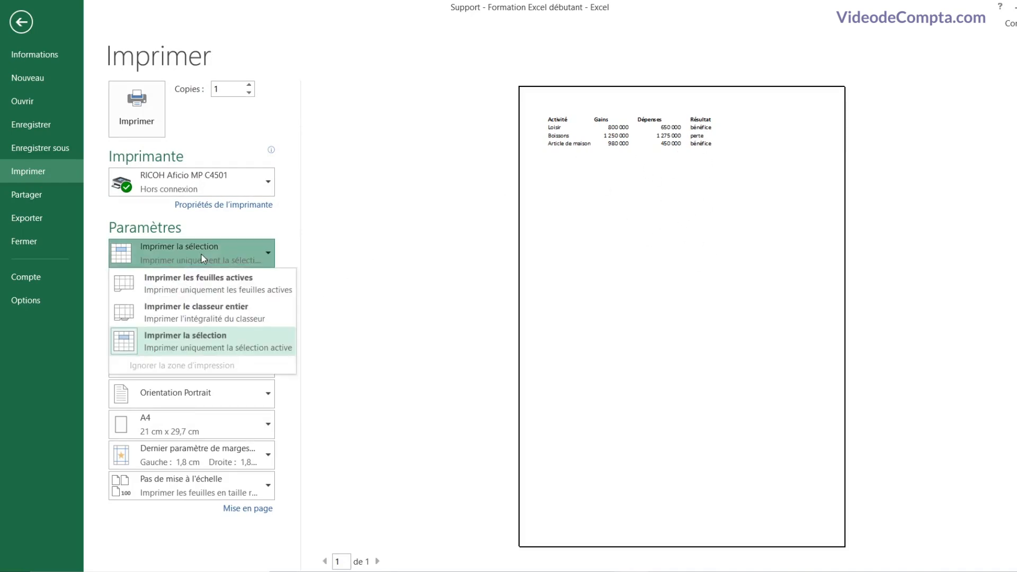
click(201, 290)
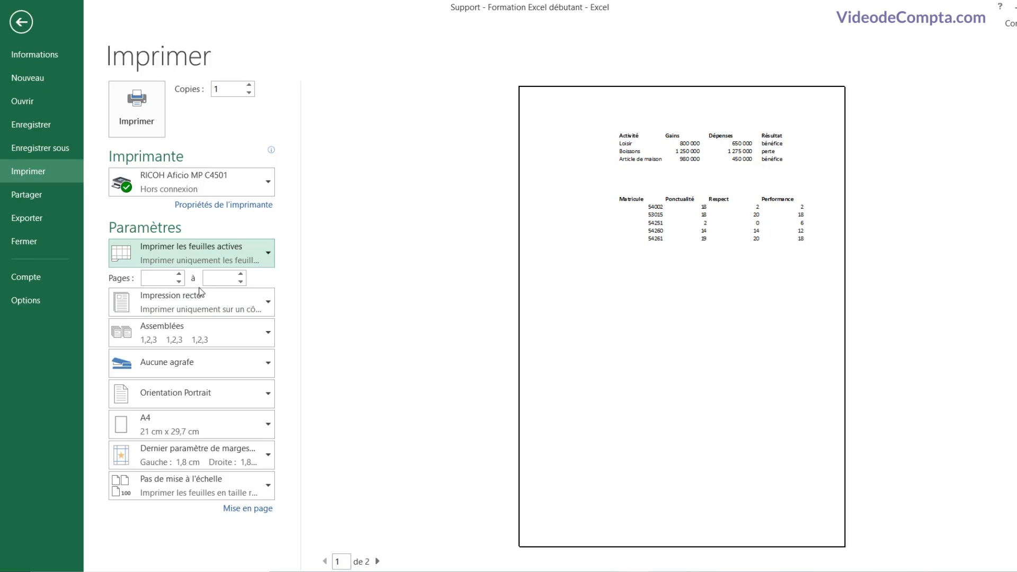
Step: Exit backstage, select the Activité heading cell C3, and show the AFFICHAGE options
click(23, 25)
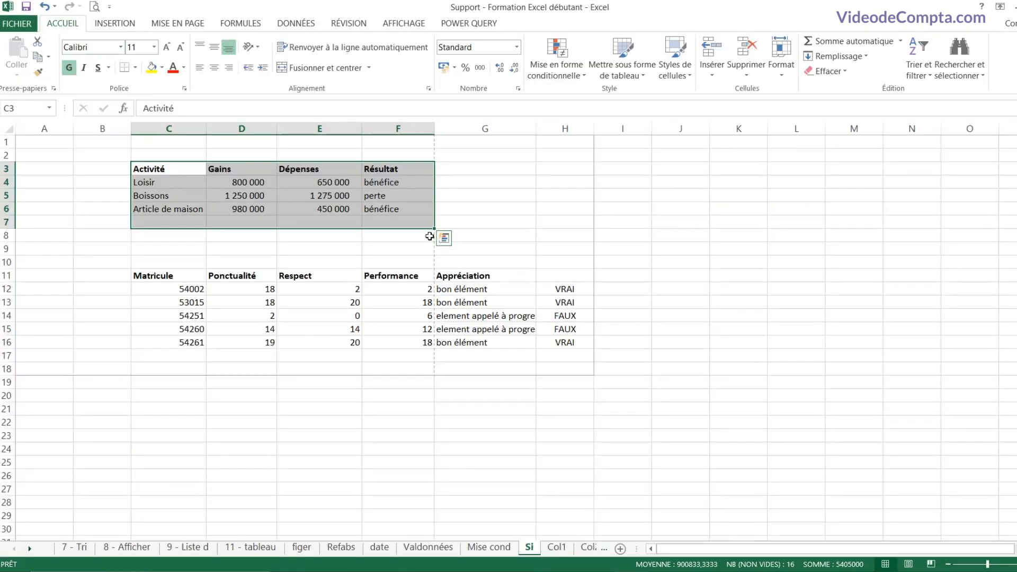
click(180, 236)
click(251, 224)
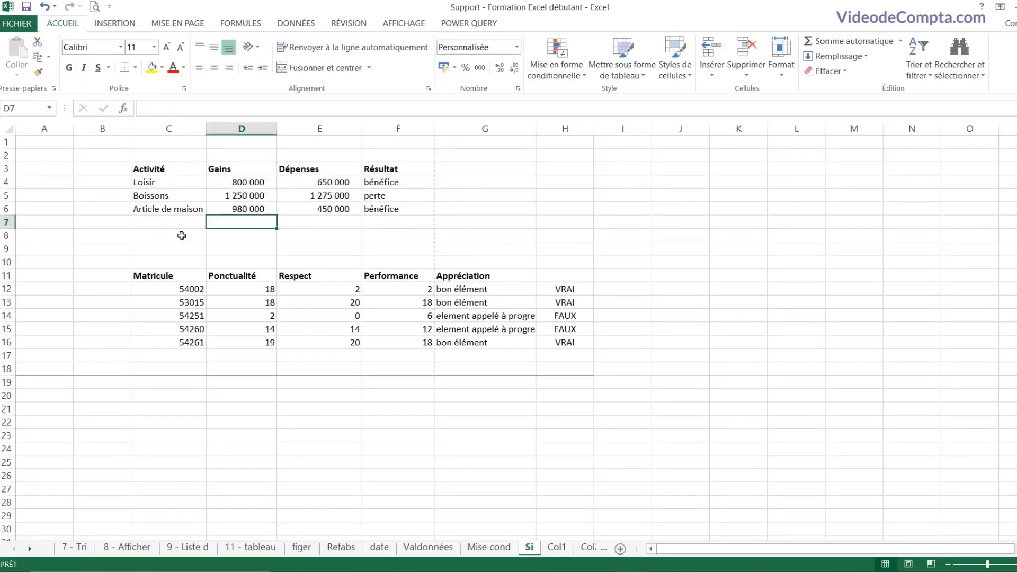
click(171, 235)
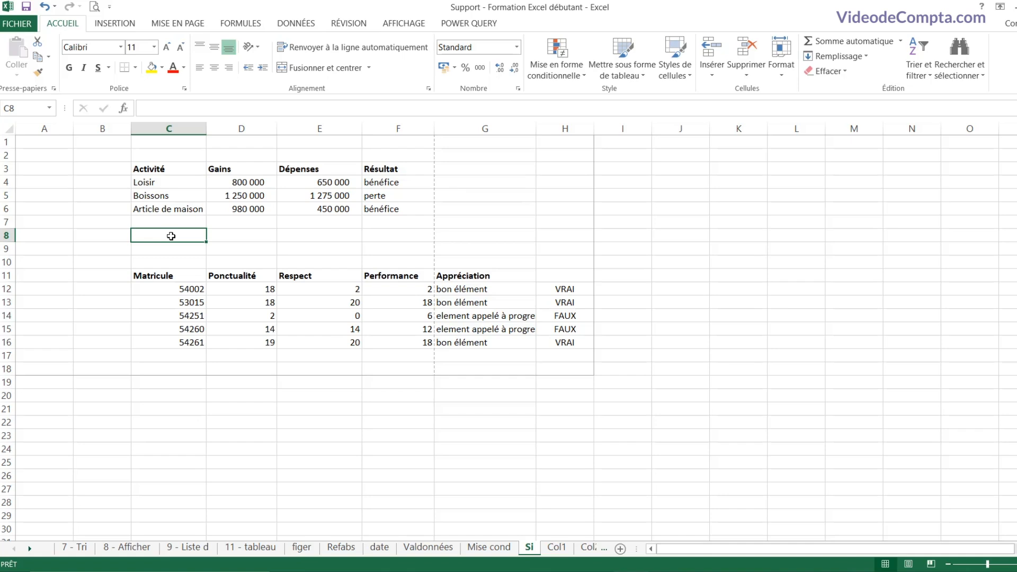
click(176, 170)
click(406, 26)
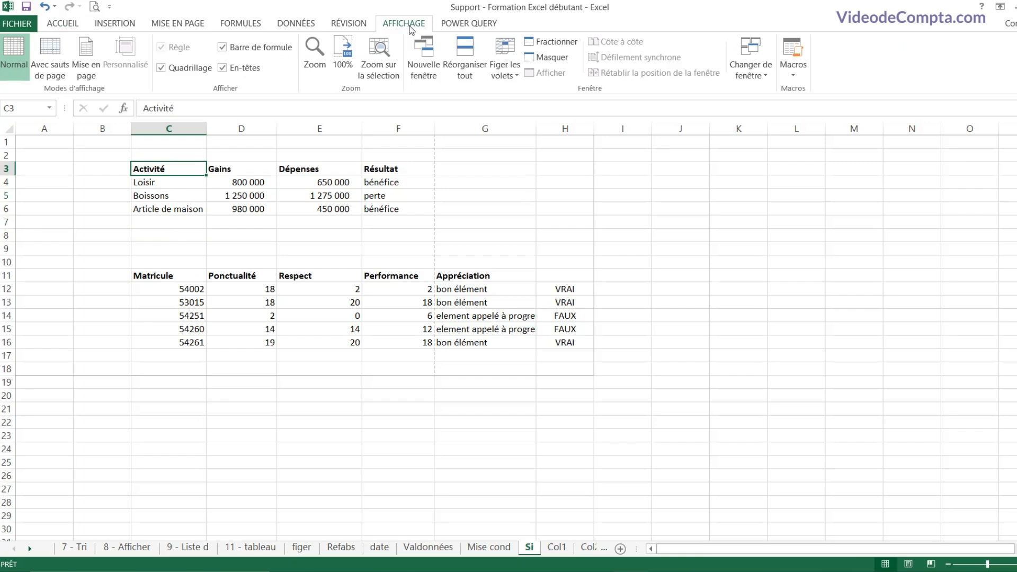
Step: Switch the Si sheet to Mise en page view and scroll through its two pages
click(86, 59)
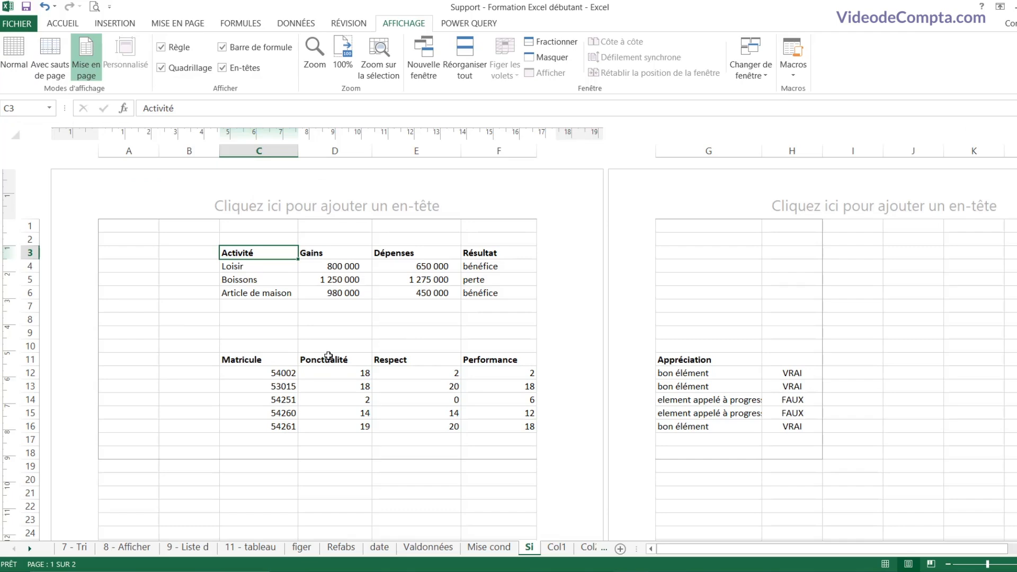
scroll(344, 352, down, 10)
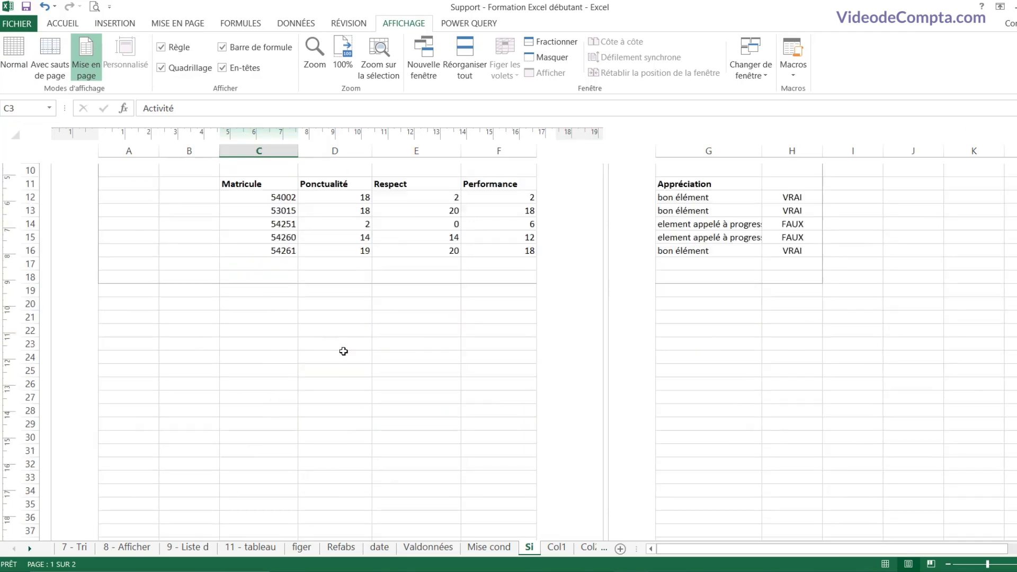
scroll(344, 351, down, 2)
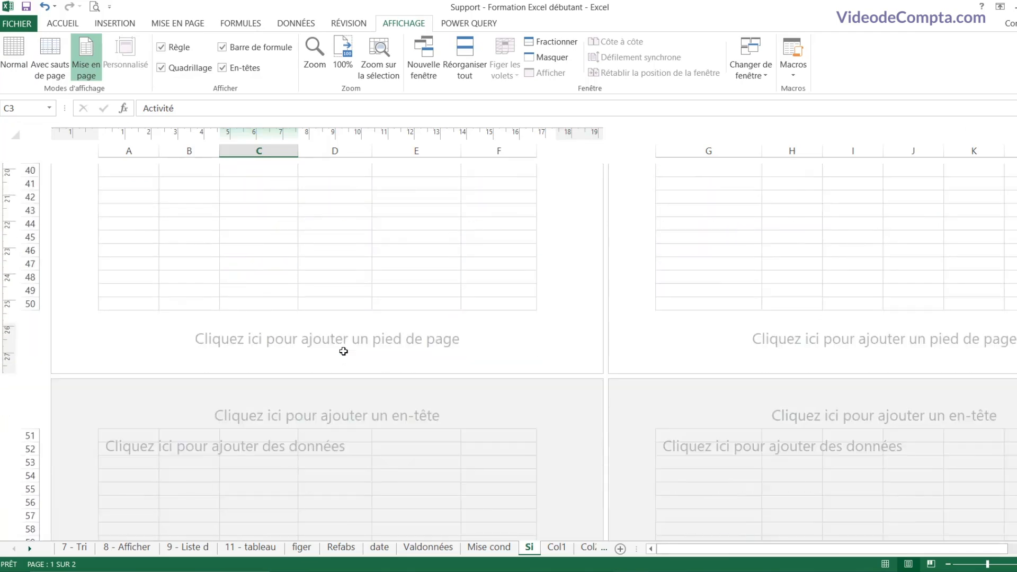
scroll(343, 352, up, 12)
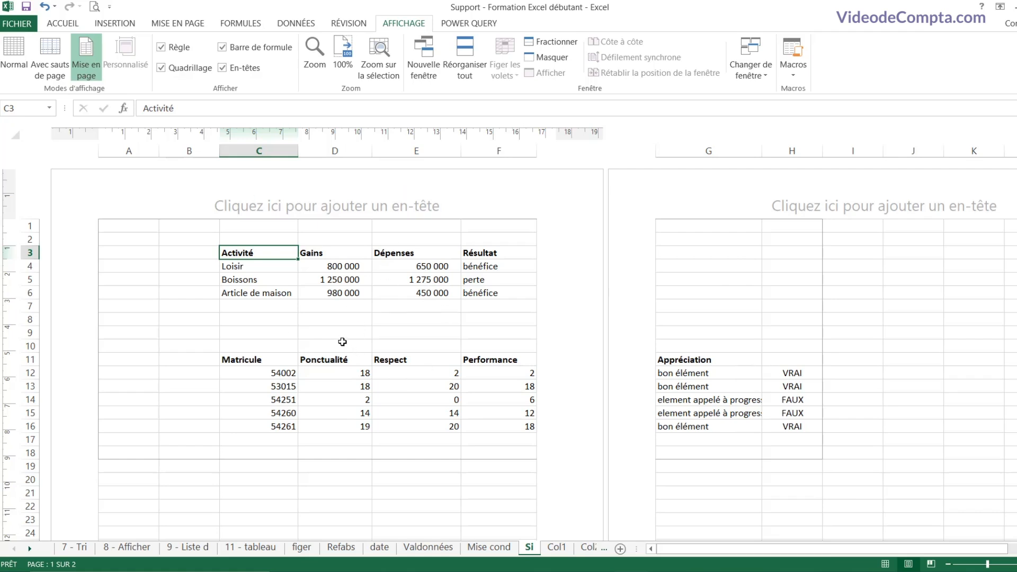
Step: Scale the Si sheet to 1 page wide by 1 page tall
click(179, 27)
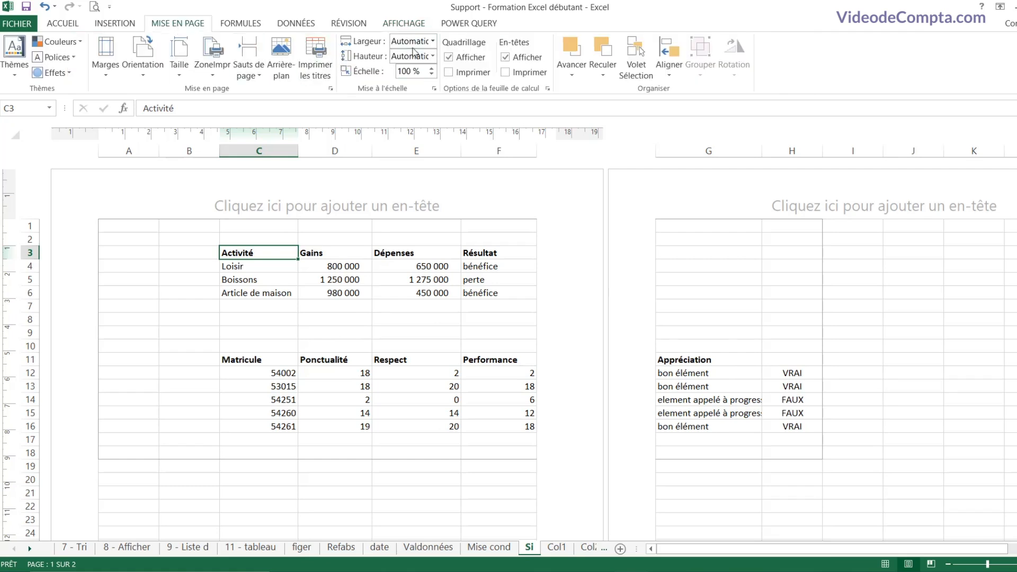
click(433, 45)
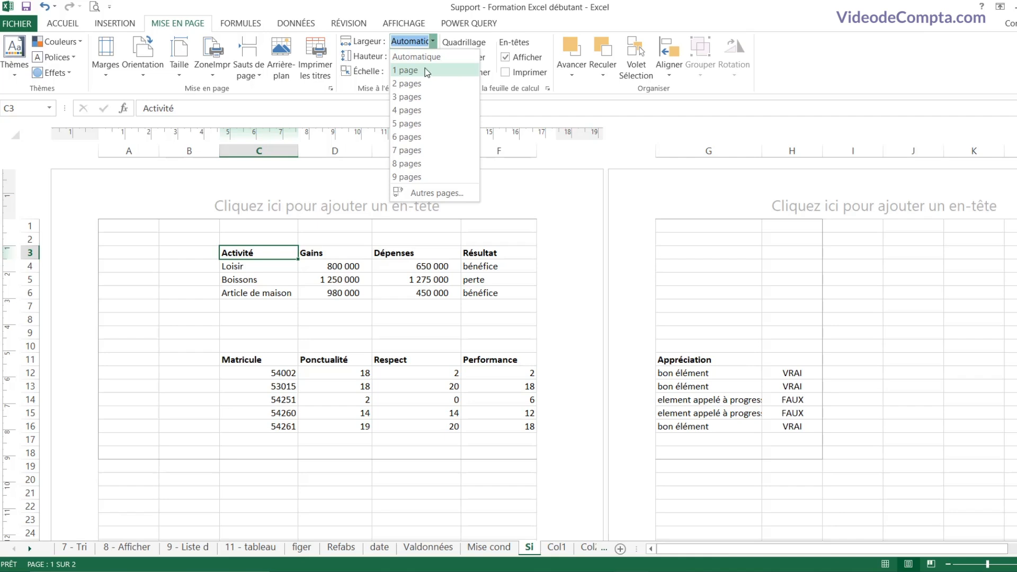
click(426, 72)
click(432, 56)
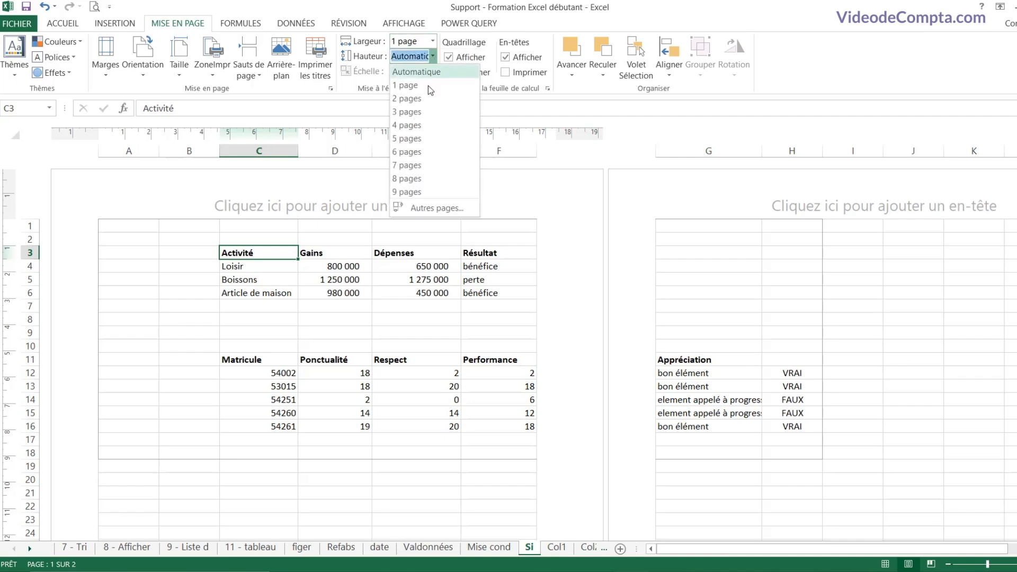
click(429, 85)
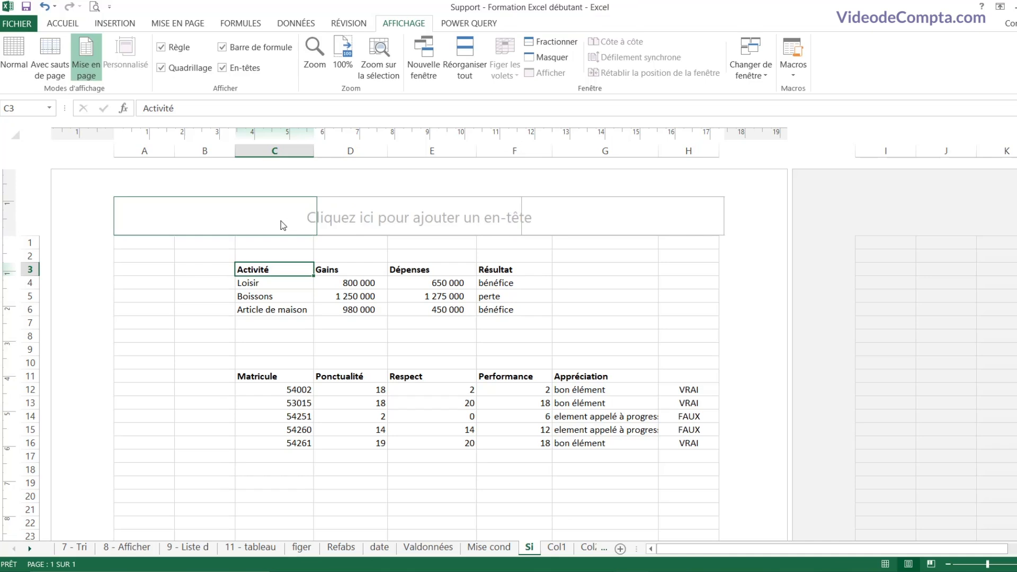
Step: Apply the 'Support - Formation Excel débutant' preset as the page header
click(399, 220)
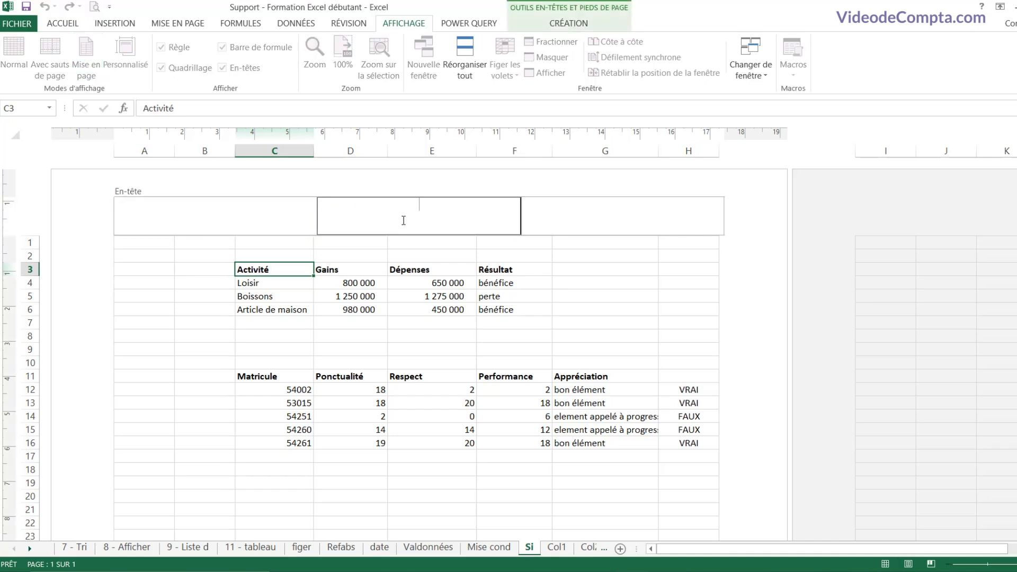
click(577, 25)
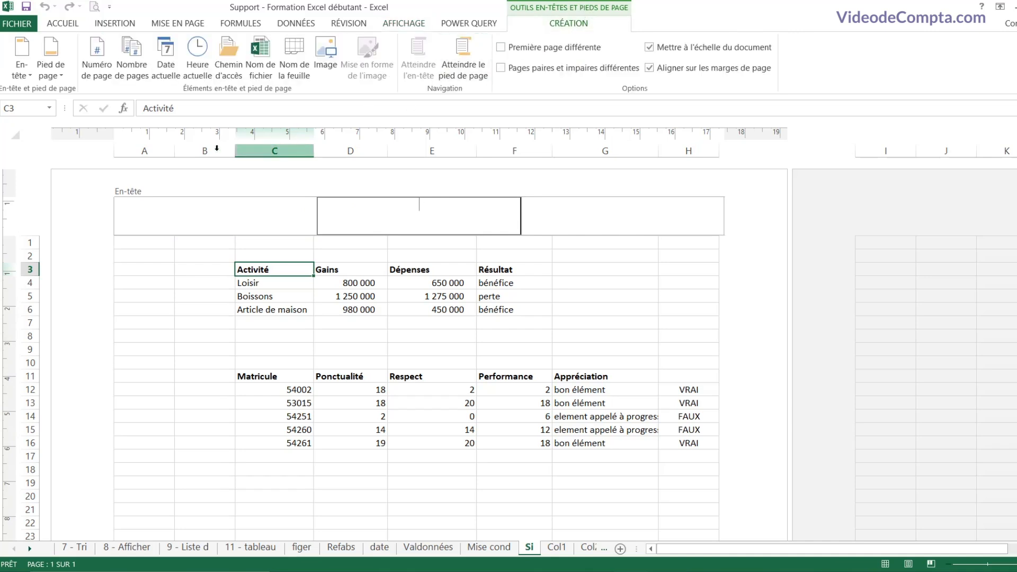
click(27, 74)
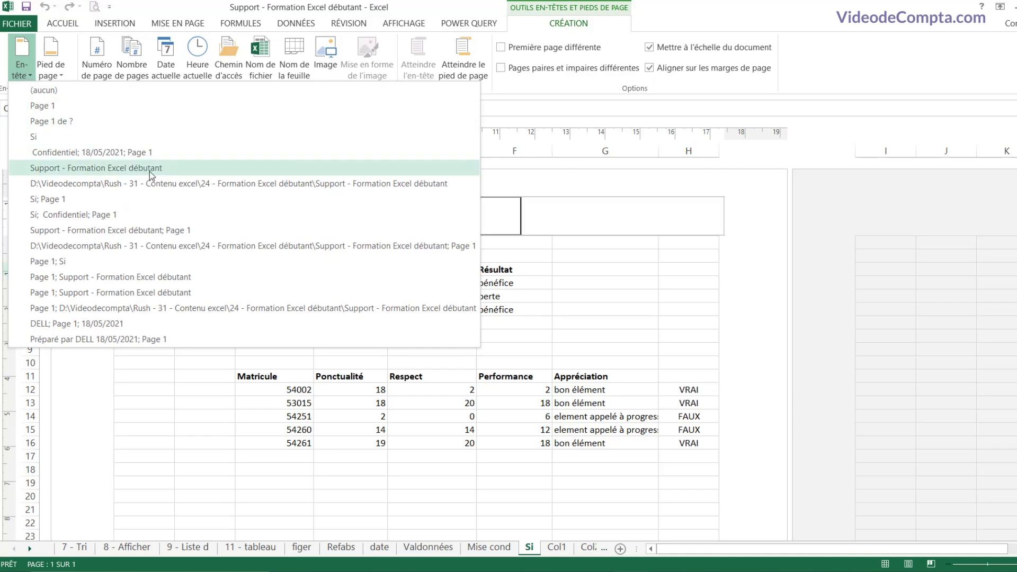
click(165, 170)
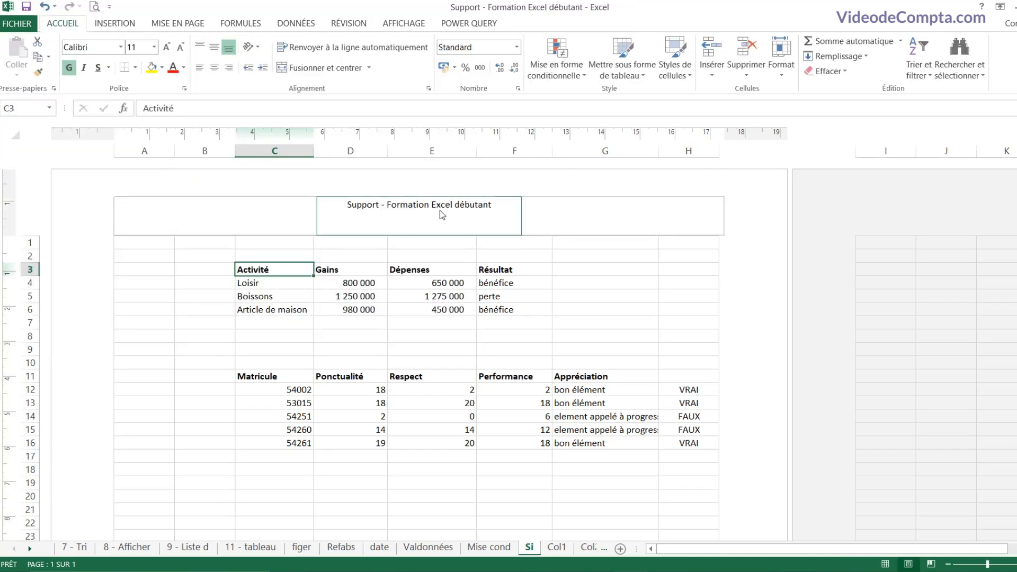
scroll(420, 268, down, 10)
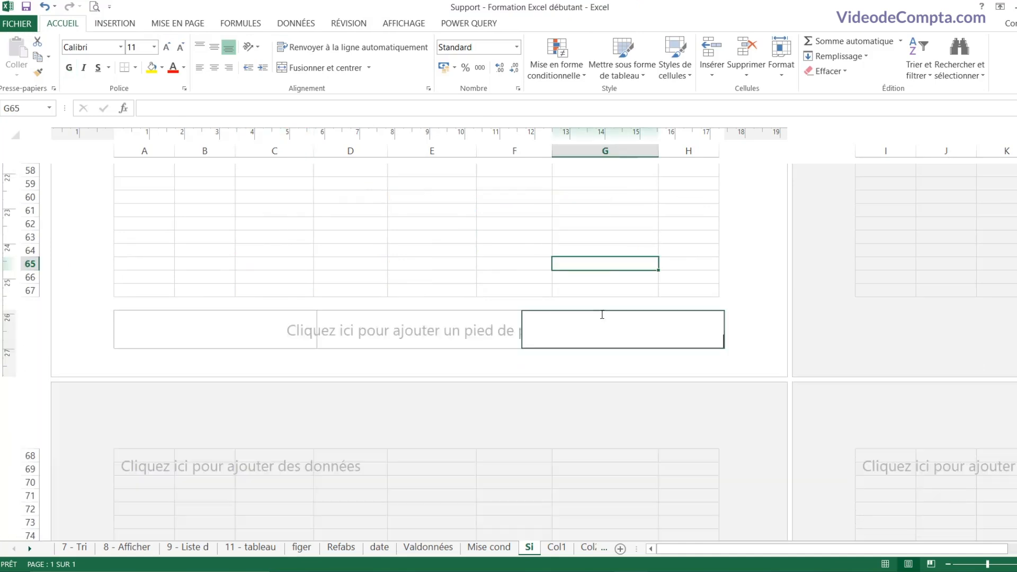
Step: Insert the page number into the right section of the footer
click(603, 315)
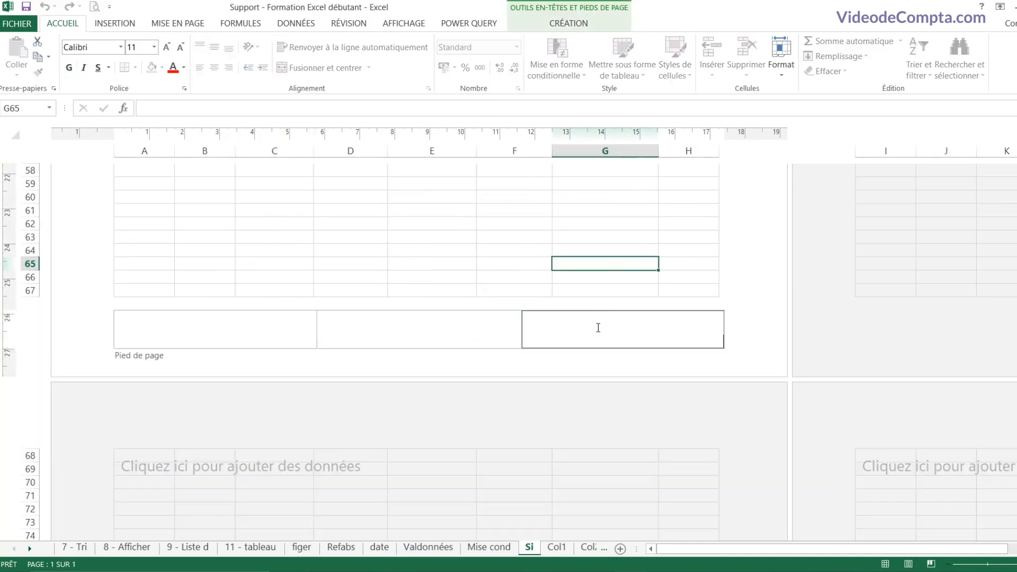
click(554, 26)
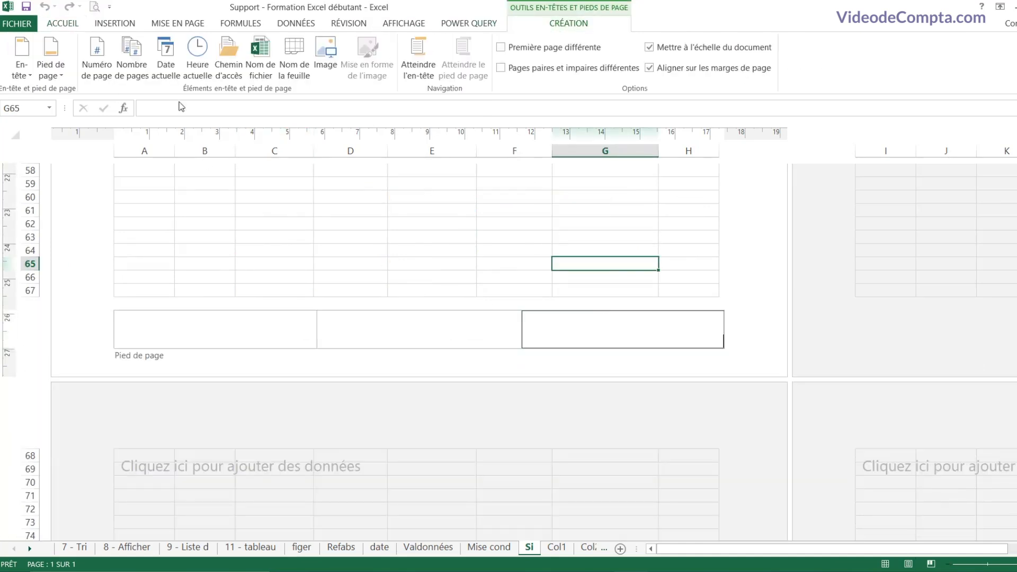
click(91, 80)
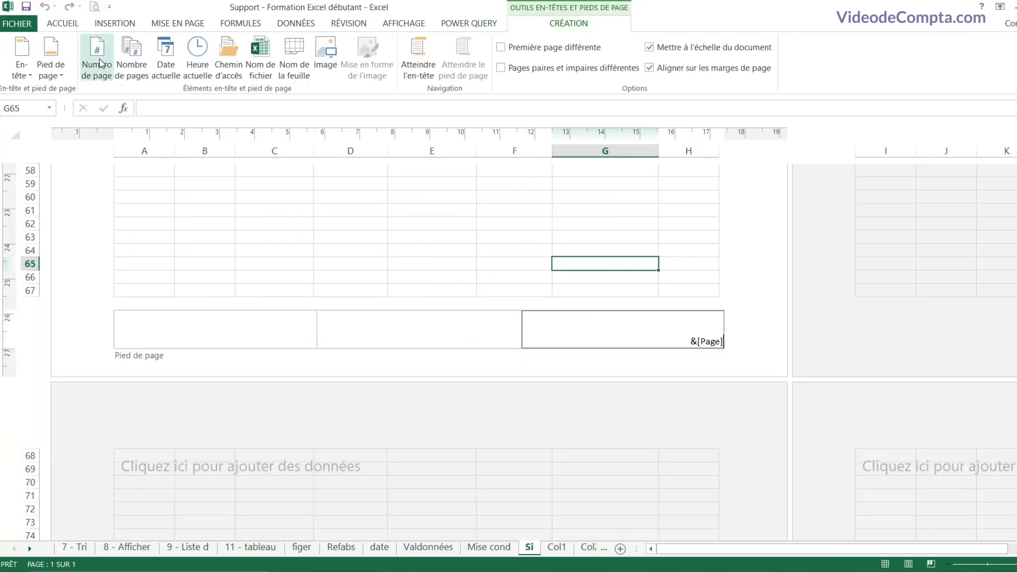
click(752, 341)
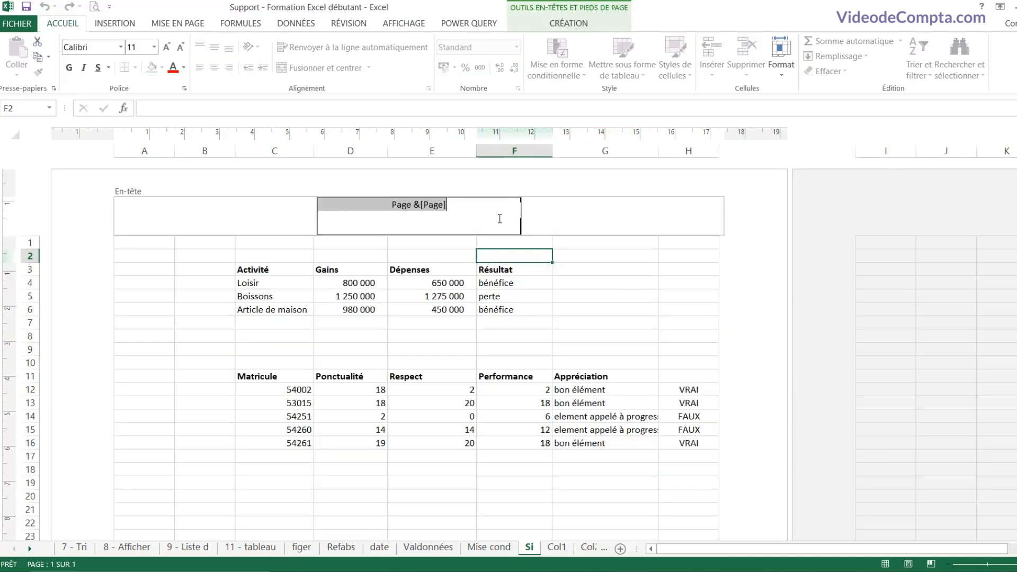
Step: Edit the centre header, review the En-tête and Pied de page presets, then leave header editing
click(495, 216)
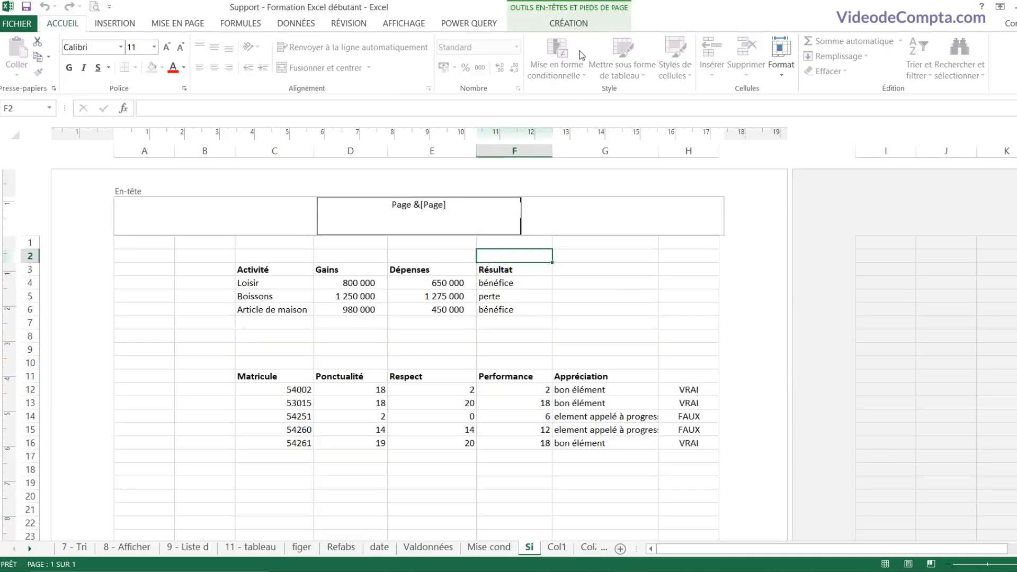
click(570, 23)
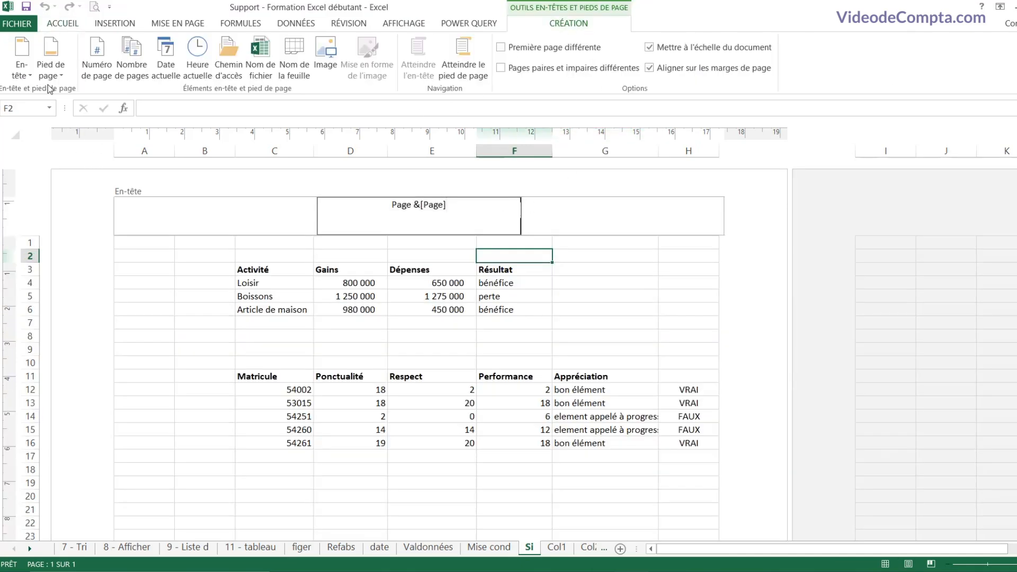
click(24, 73)
click(47, 77)
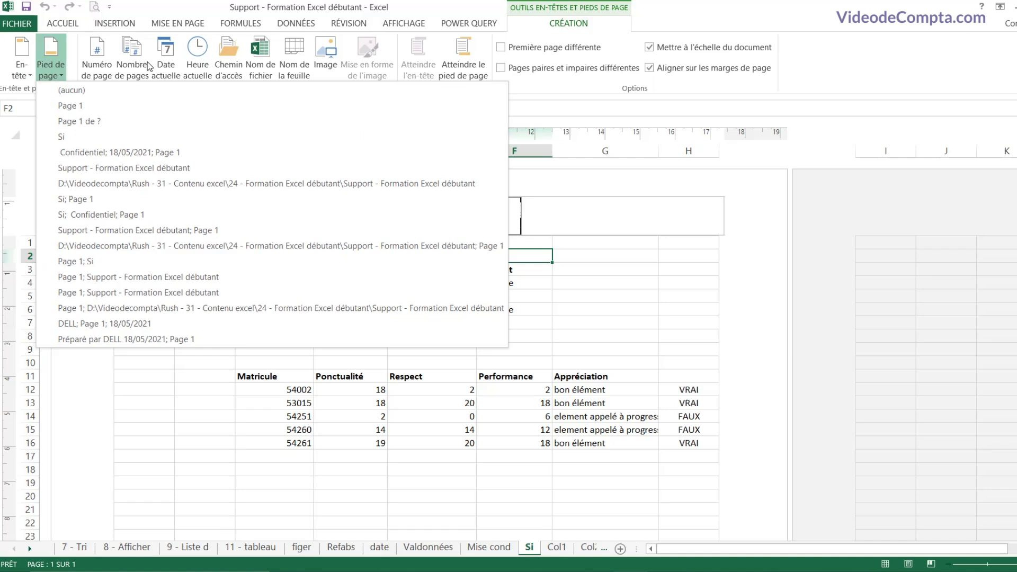
click(544, 28)
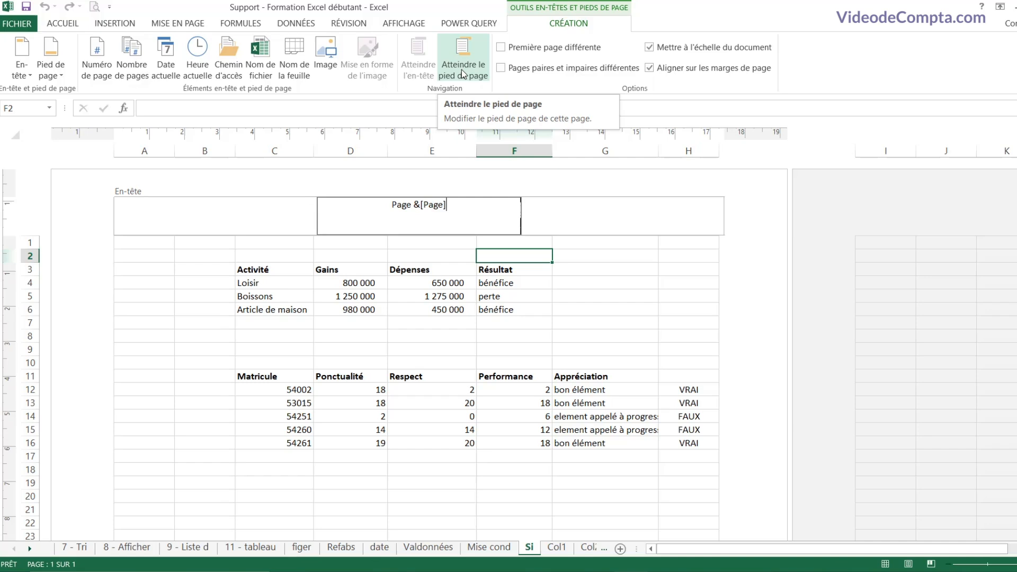
click(549, 190)
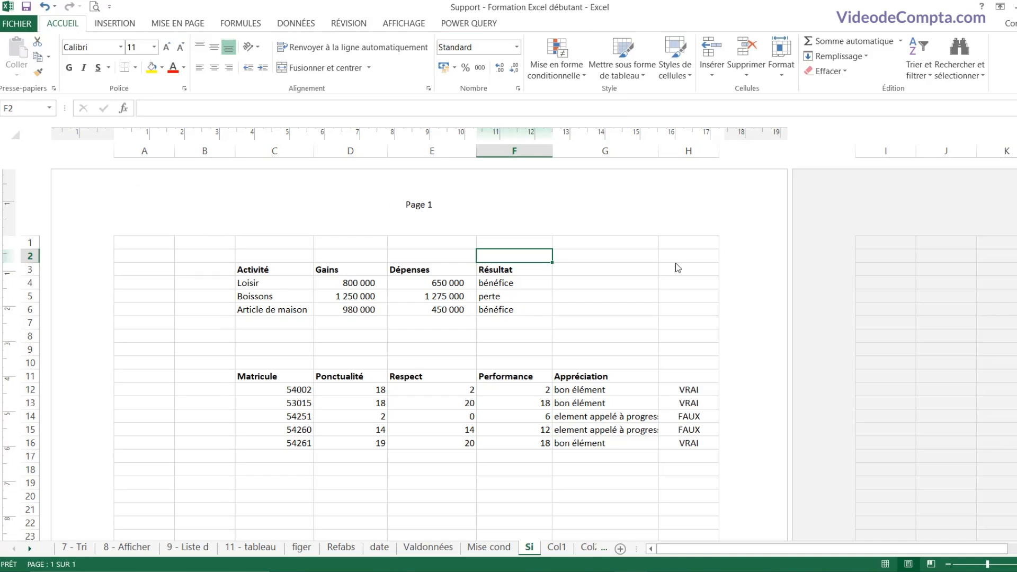
Step: Preview the printed page with Ctrl+P, then return to the Mise cond sheet
key(ctrl+p)
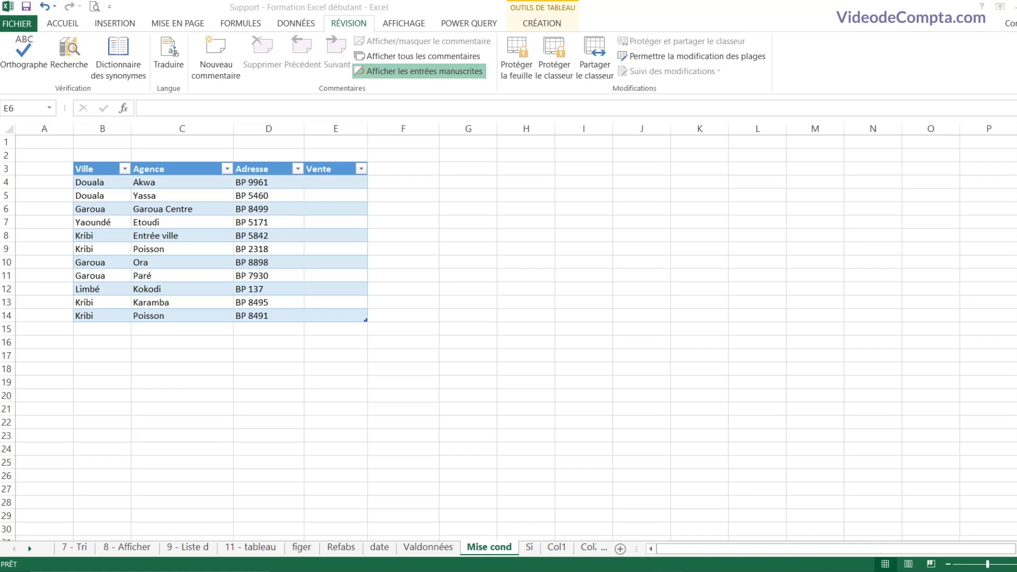
Step: Select the empty Vente cells E4:E14 and bring up their context menu
click(340, 211)
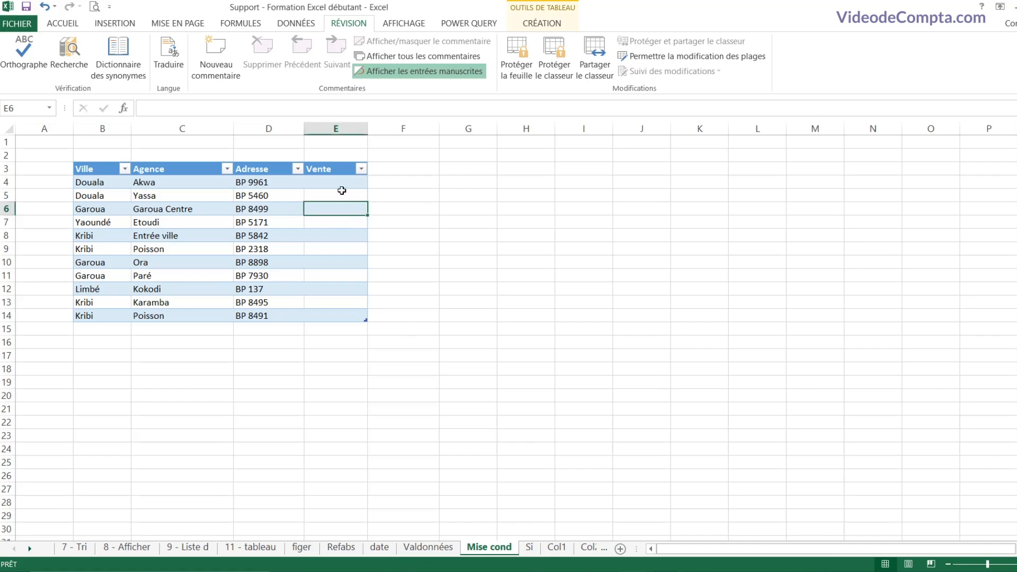
drag(342, 183, 341, 310)
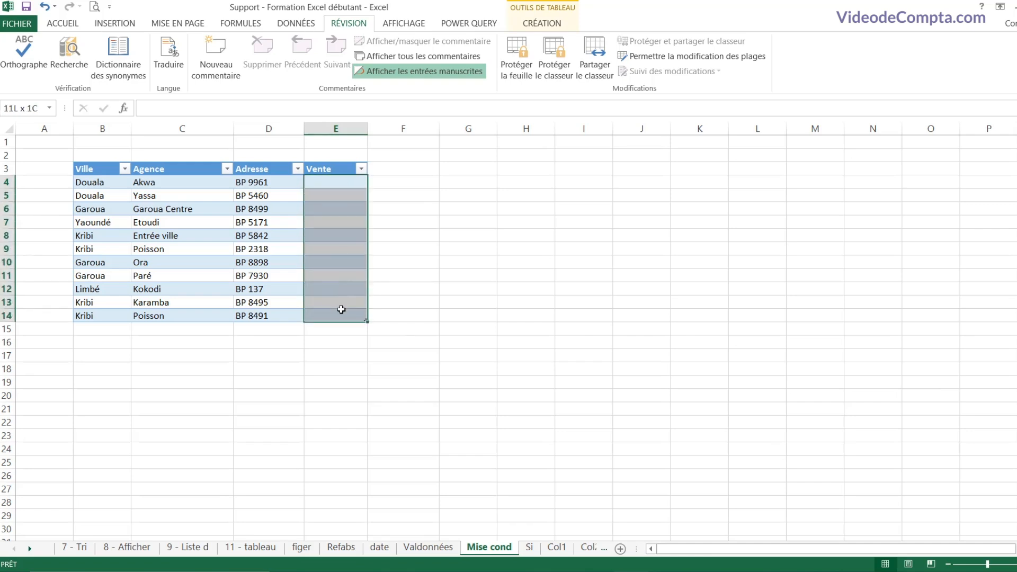
click(341, 222)
drag(341, 181, 345, 313)
drag(98, 168, 268, 316)
shift+click(330, 168)
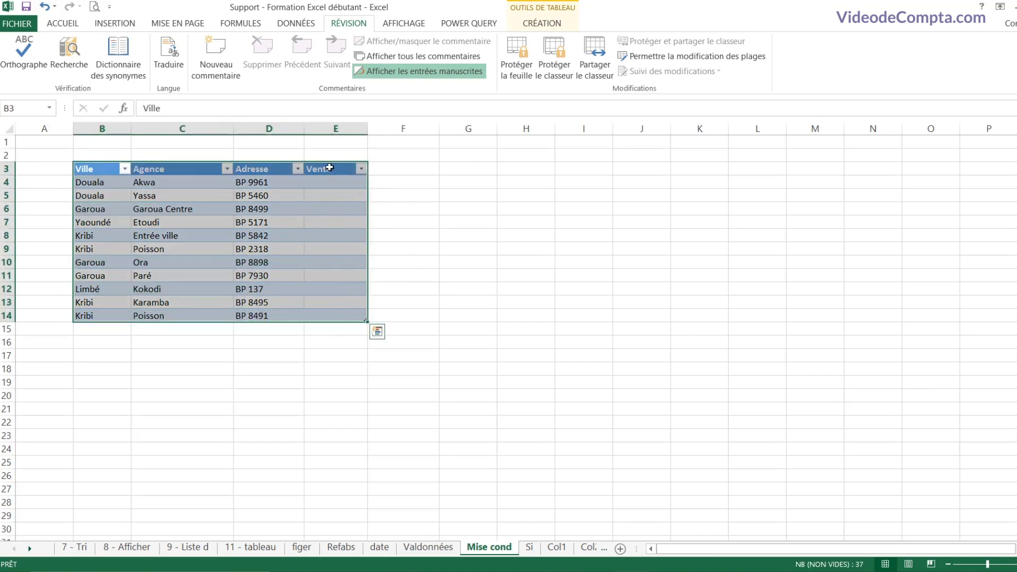
click(329, 177)
drag(333, 183, 338, 322)
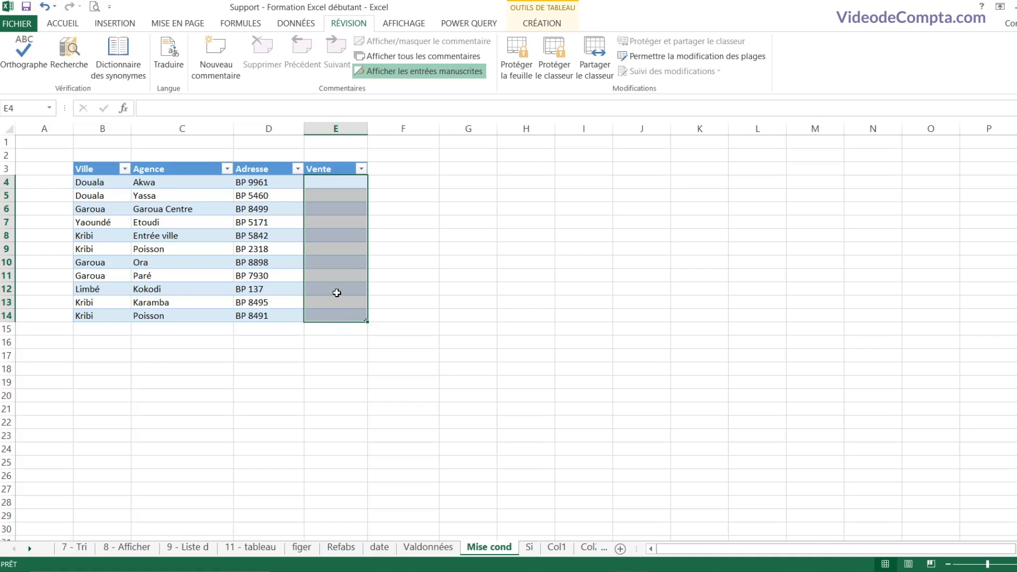
click(342, 221)
click(340, 241)
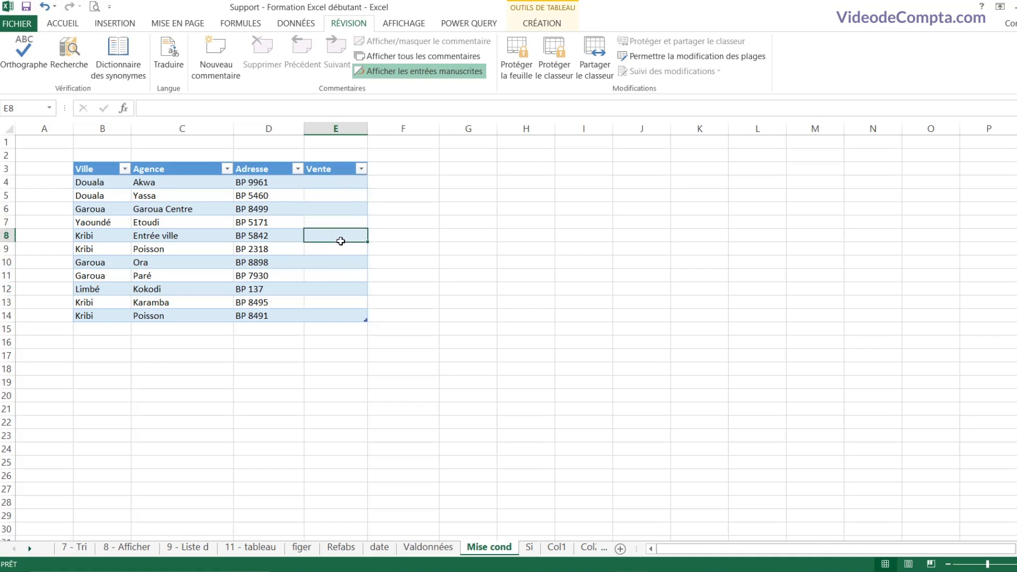
drag(339, 181, 350, 312)
right_click(337, 220)
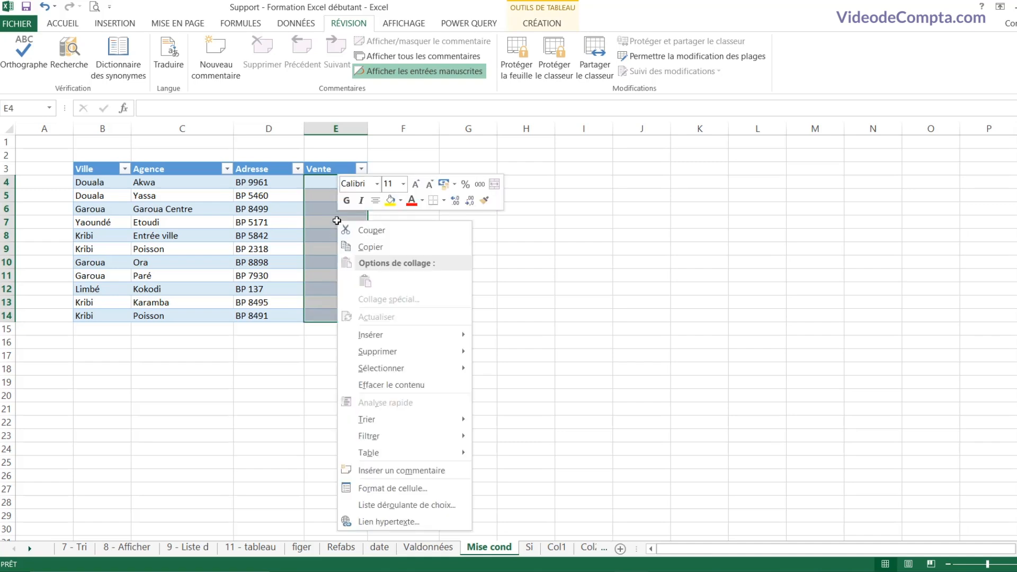
Step: Clear Verrouillée in Format de cellule protection for Vente cells E4:E14
click(405, 487)
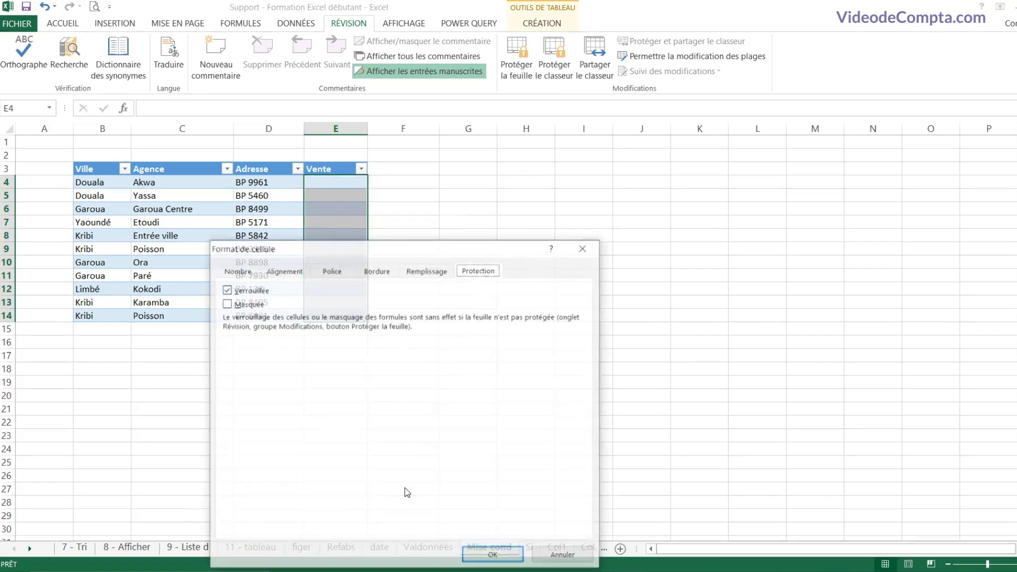
drag(444, 251, 621, 194)
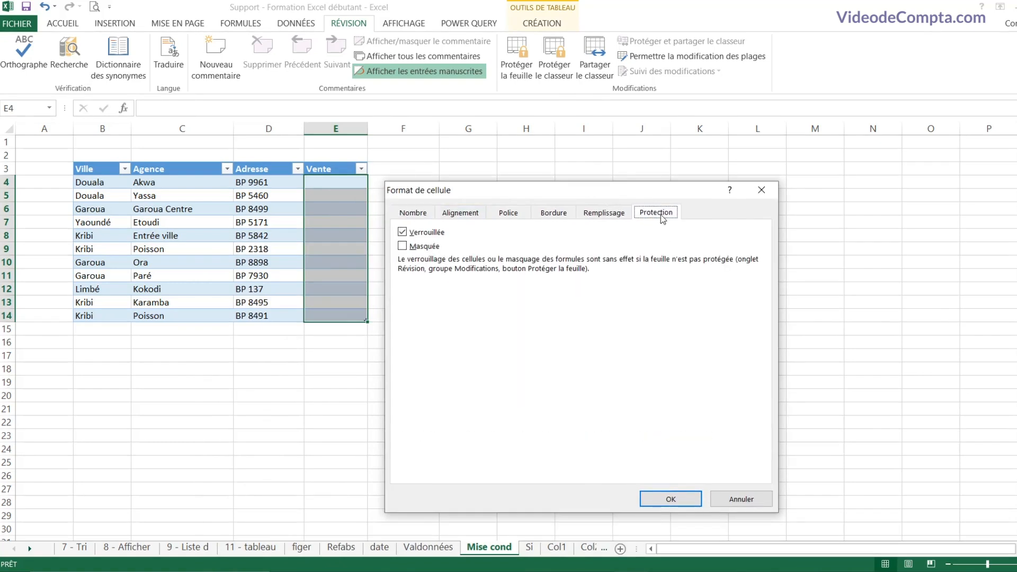
click(402, 233)
click(671, 500)
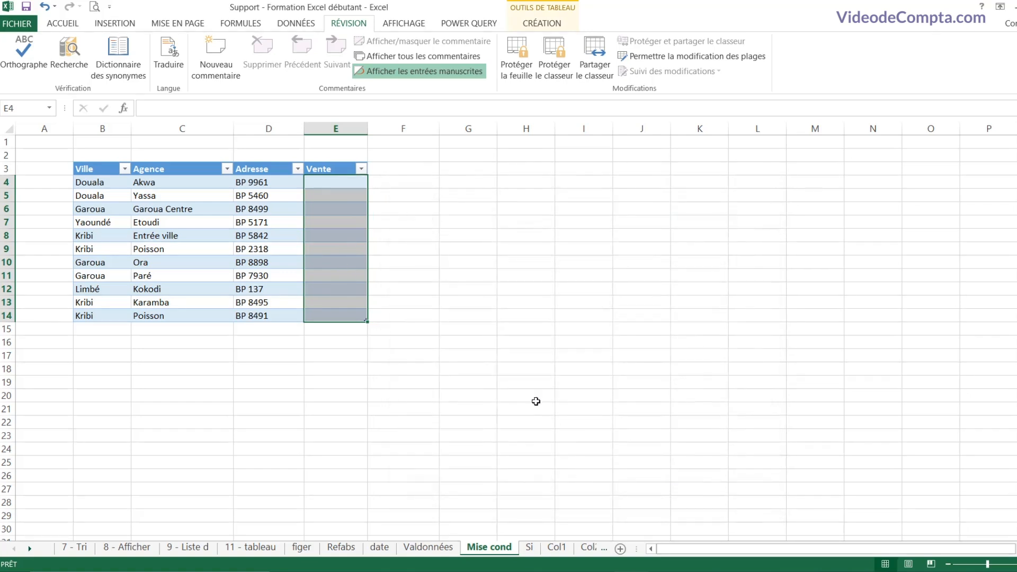
Step: Protect the Mise cond sheet with selection of locked cells disallowed
click(517, 72)
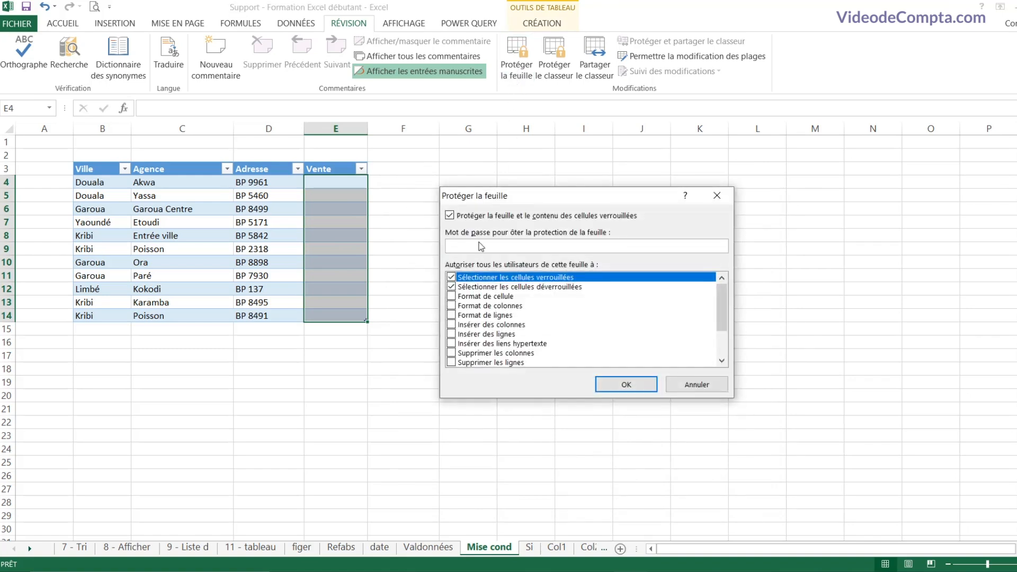
click(451, 277)
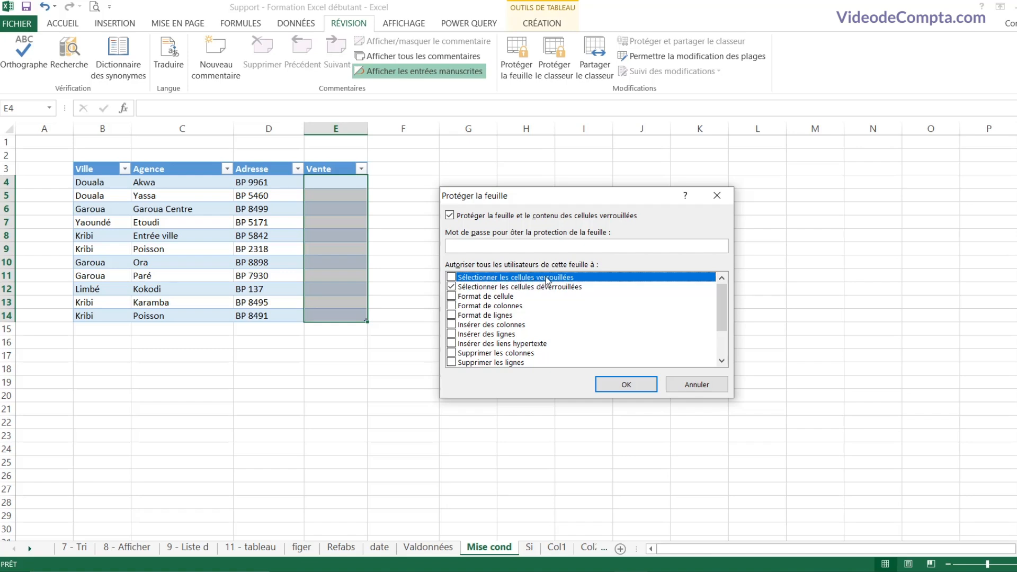
click(614, 379)
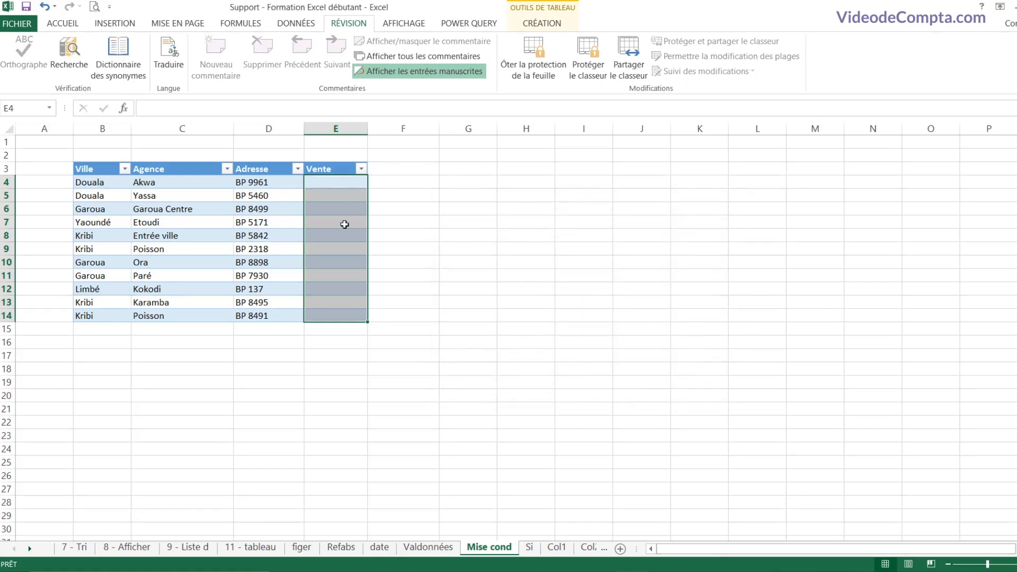
Step: Enter sales of 152000 in E5 and 1500 in E6
key(Down)
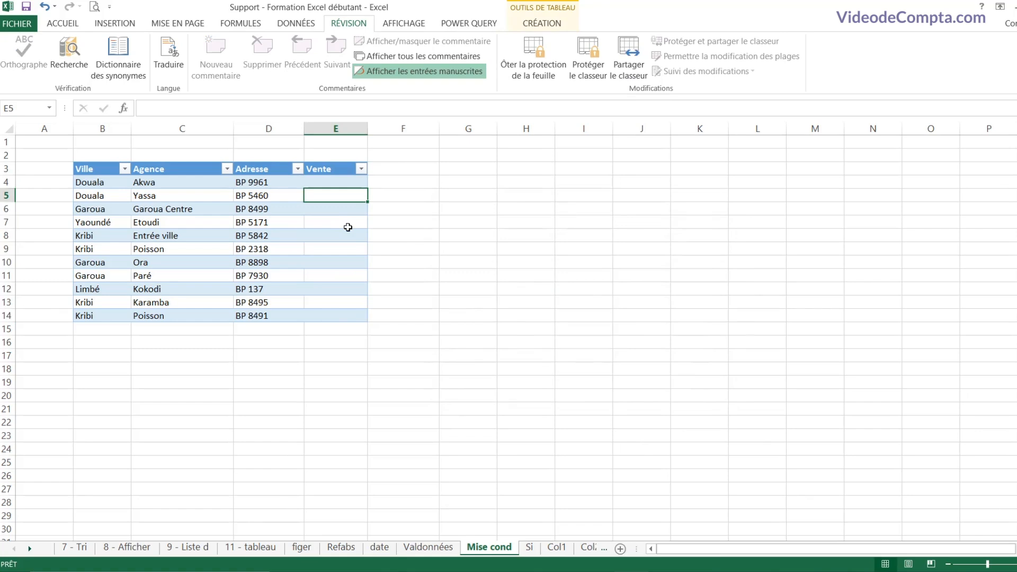
text(152000)
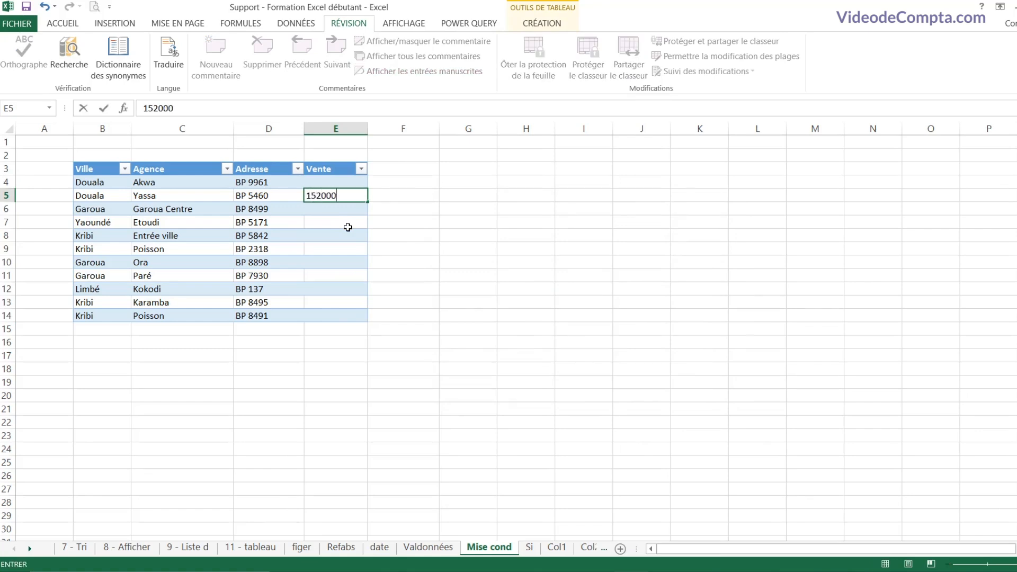
key(Return)
text(1500)
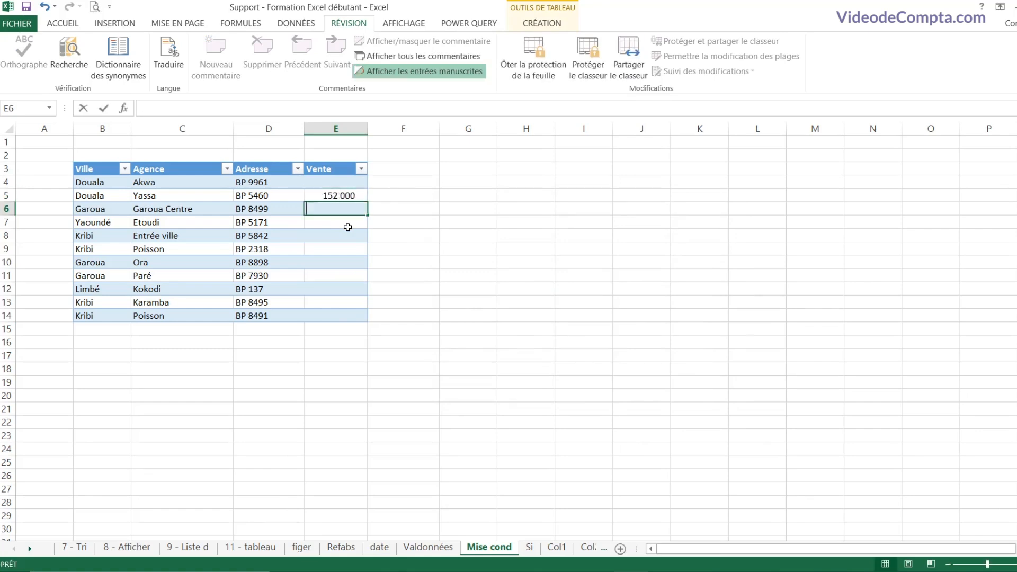
key(Return)
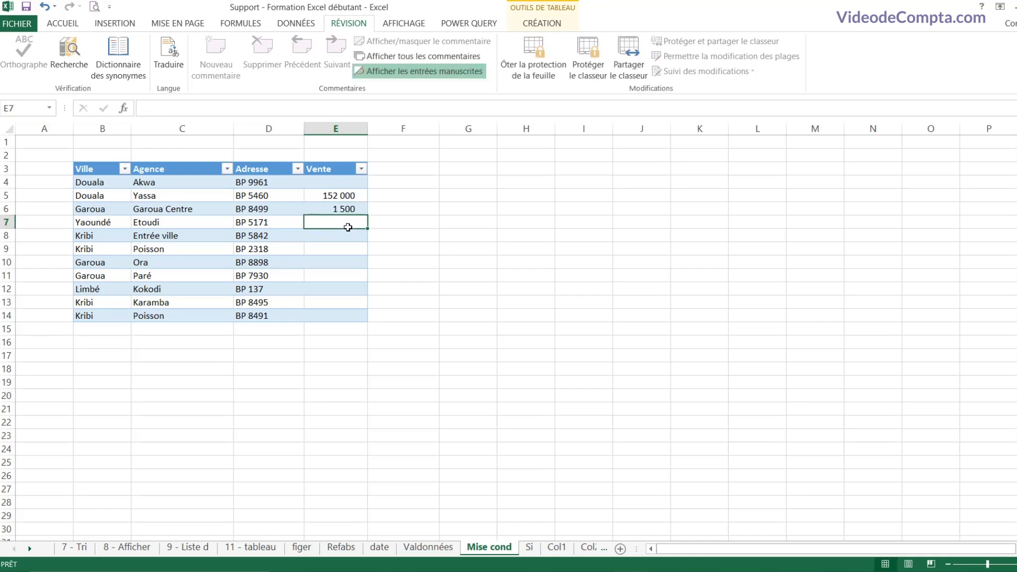
key(Down)
key(Down)
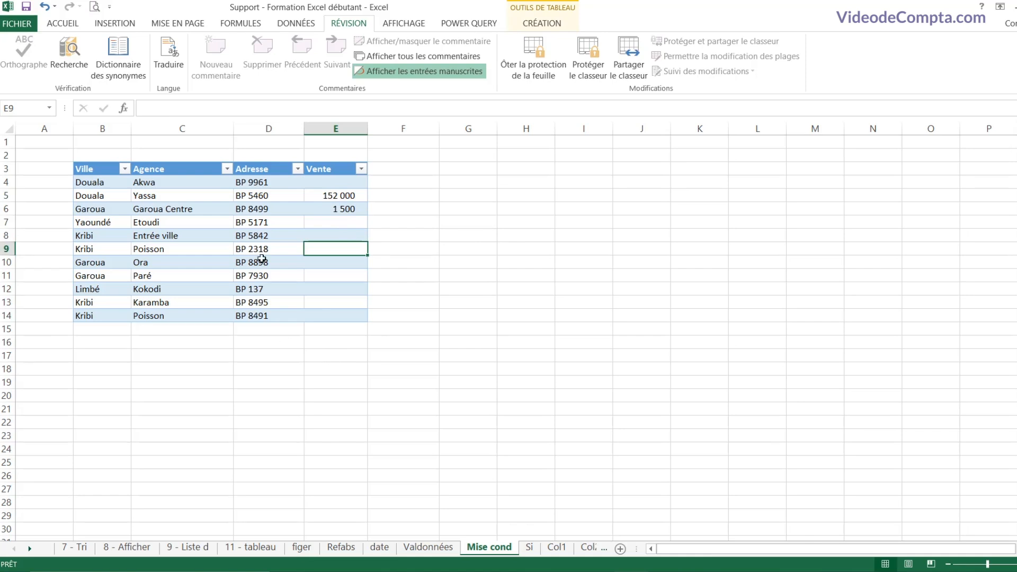
Step: Select Vente cells E4:E14 to check their total, then switch to the Feuil7 sheet
drag(346, 181, 338, 318)
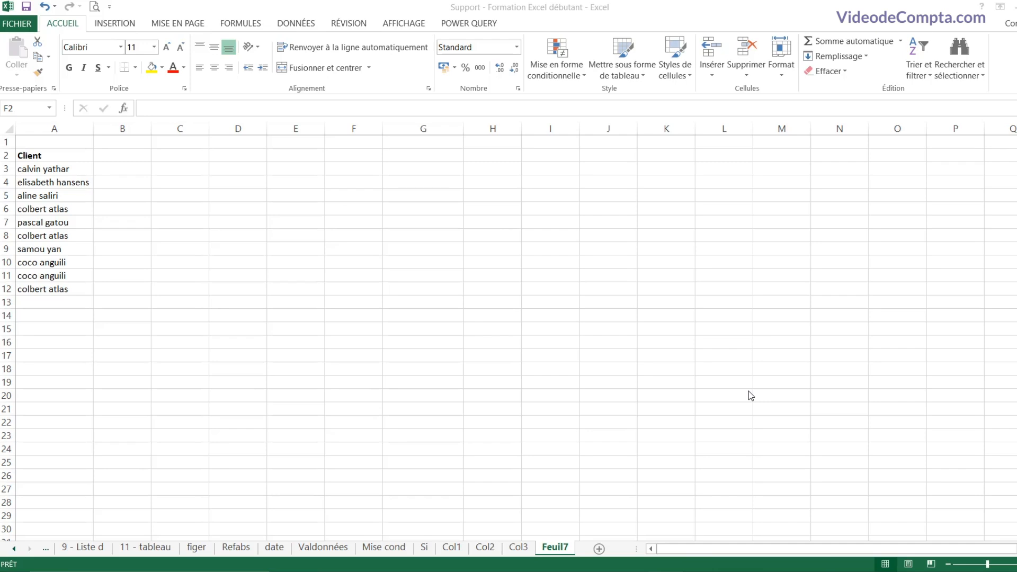
Step: Enter the label Emprunt in F2 with a loan amount of 100000000 in G2
click(370, 160)
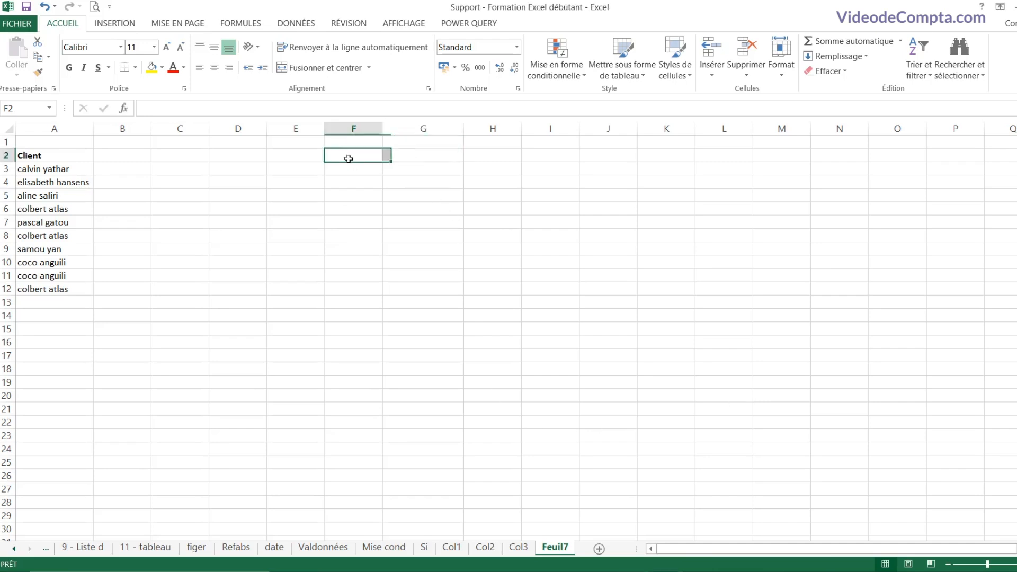
text(Emprunt)
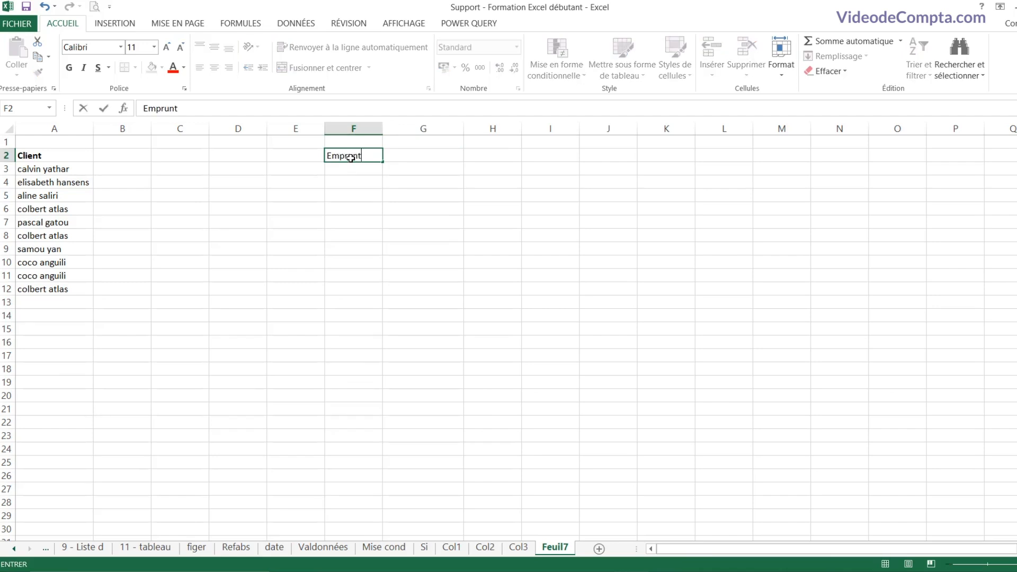
key(Tab)
text(1000000000)
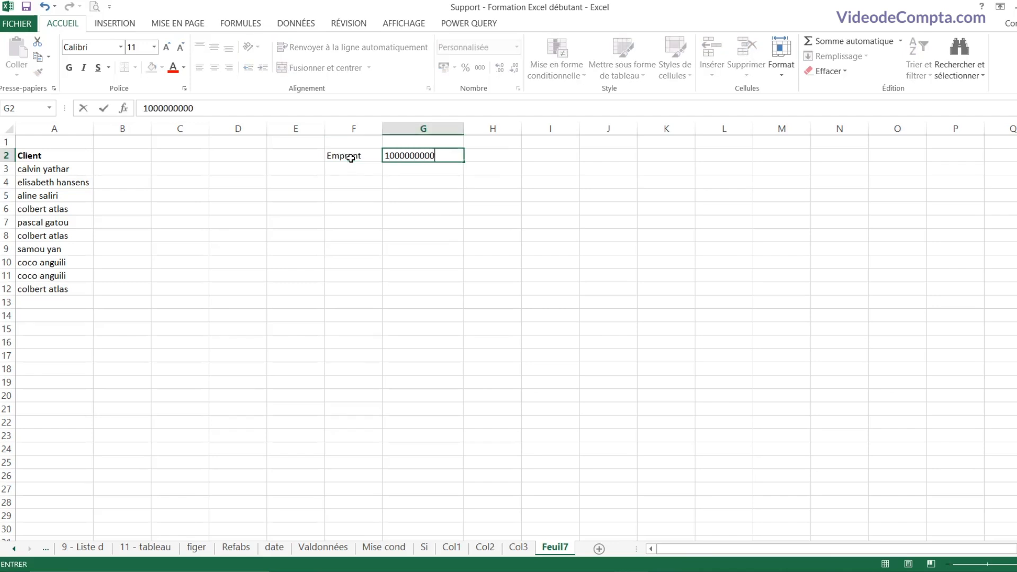
key(Return)
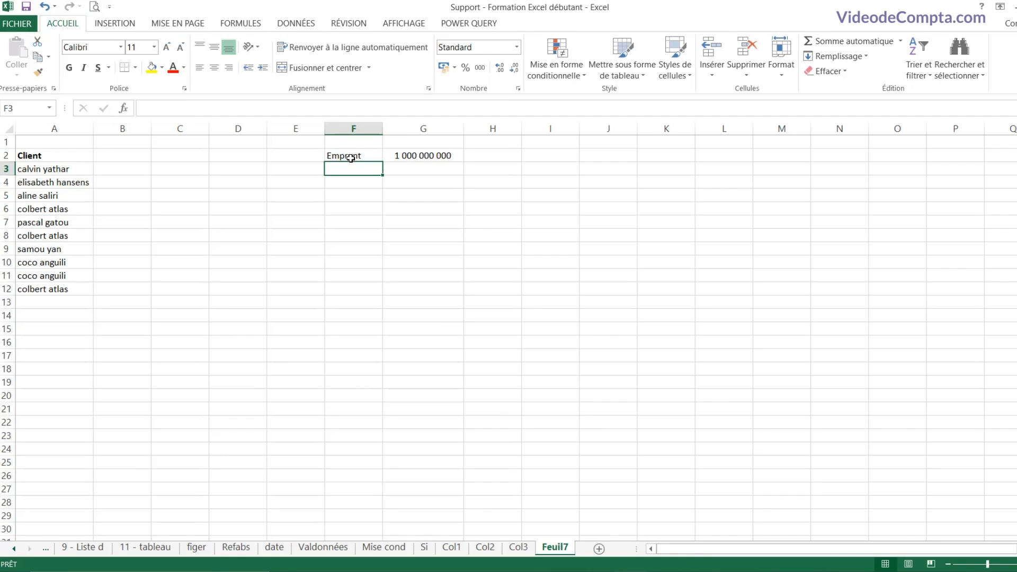
key(Up)
key(Right)
key(F2)
key(BackSpace)
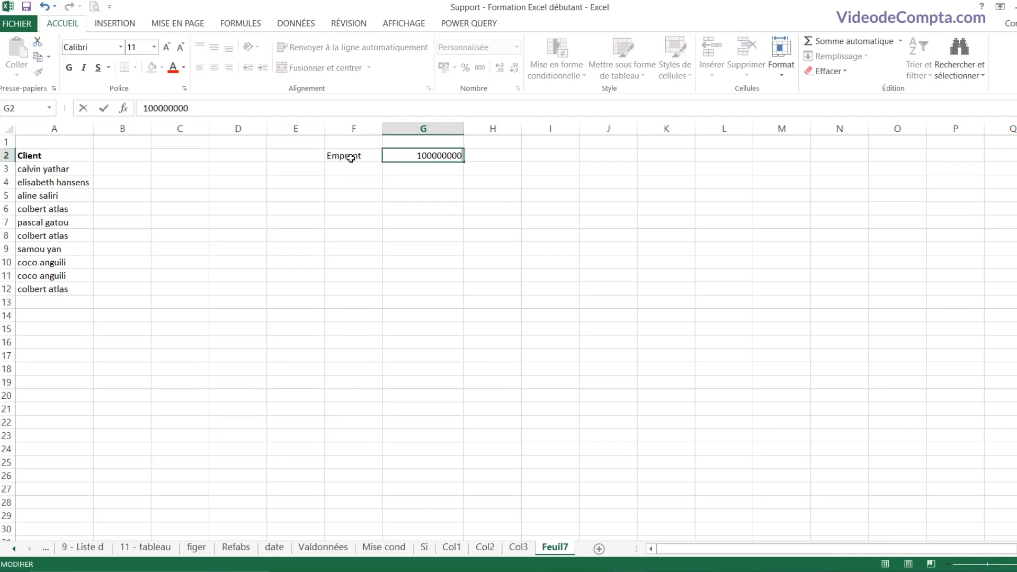
key(Return)
Step: Add the Taux (annuel) label in F3 with 5% in G3, formatted as a percentage
key(Left)
text(R)
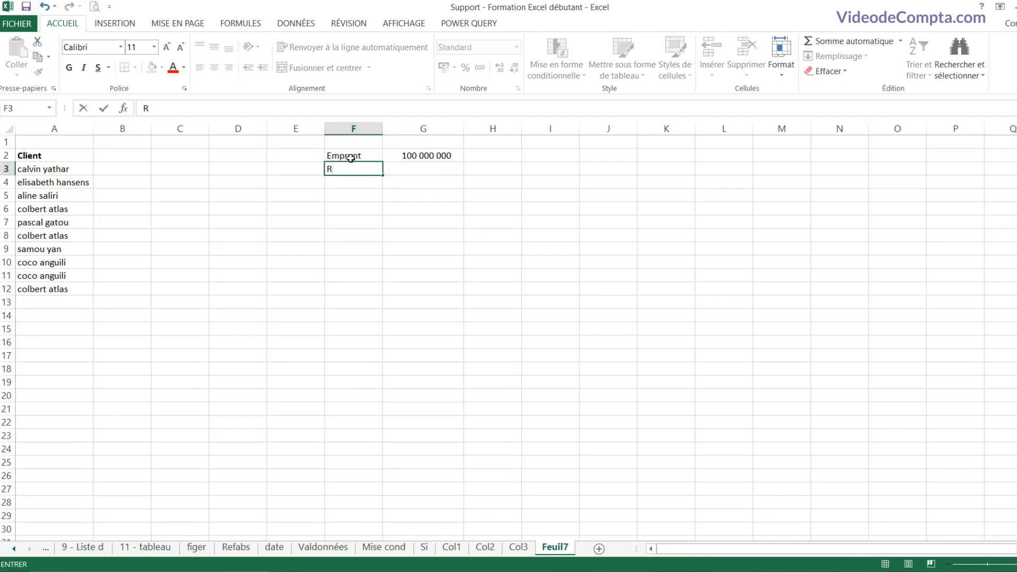
key(BackSpace)
text(Taux)
key(Right)
text(5)
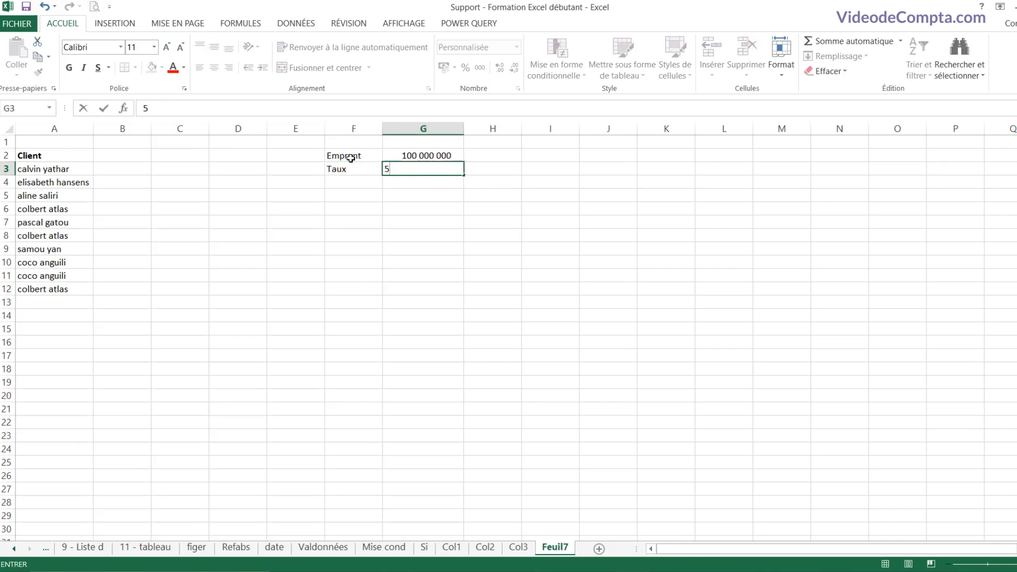
text(%)
key(Return)
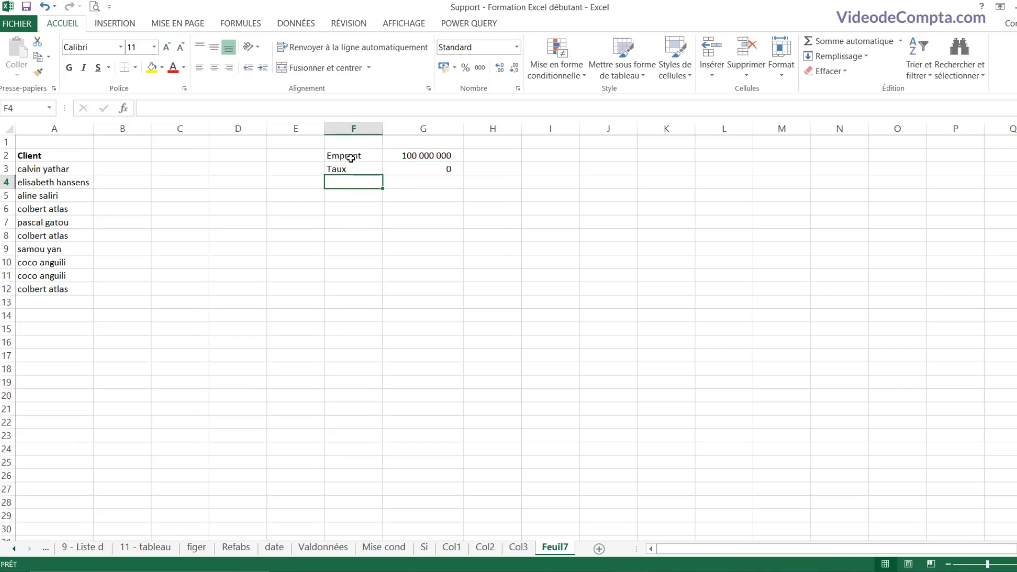
key(Up)
key(F2)
text((annuel)
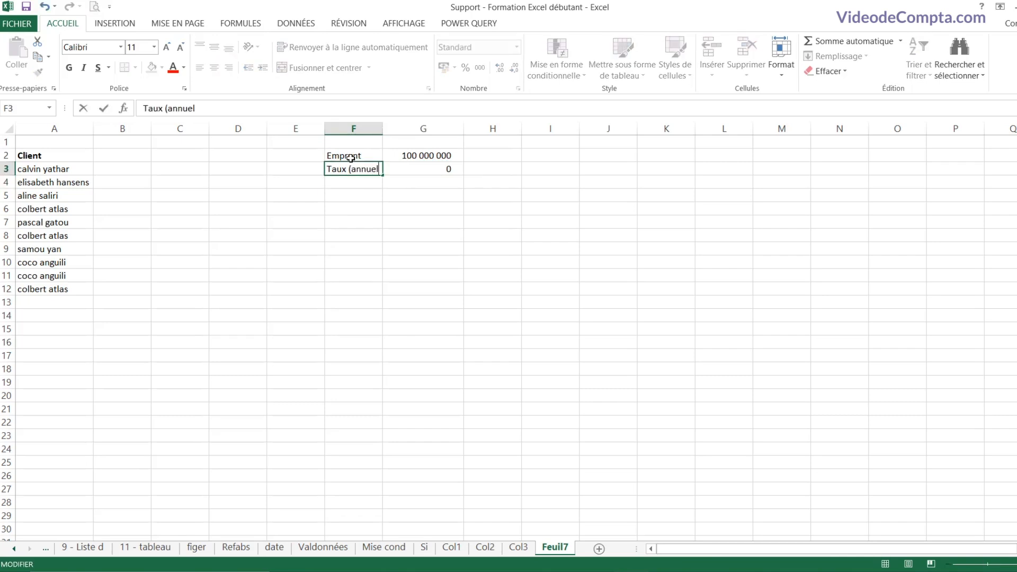
text())
key(Return)
key(Up)
key(Right)
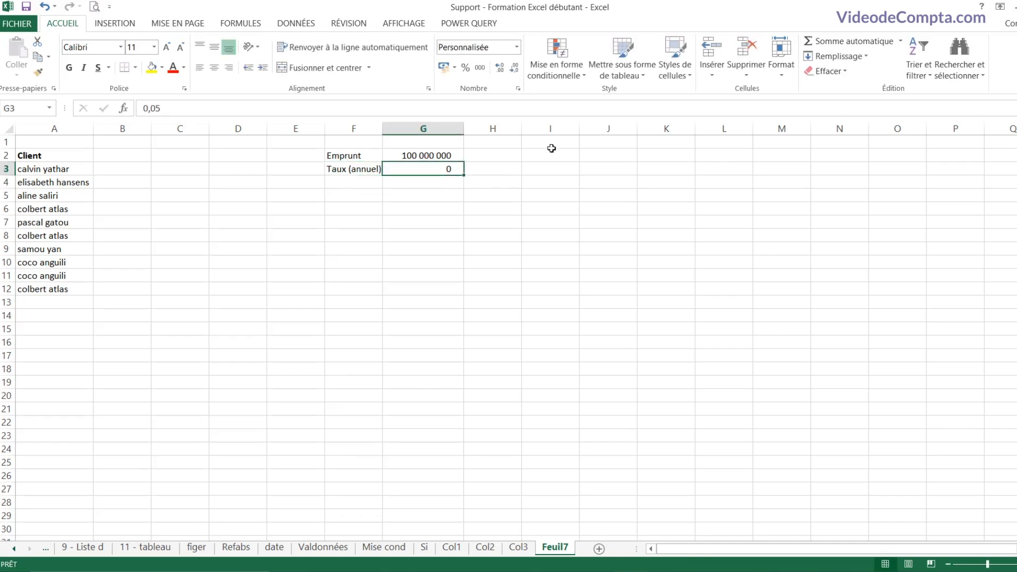
click(471, 69)
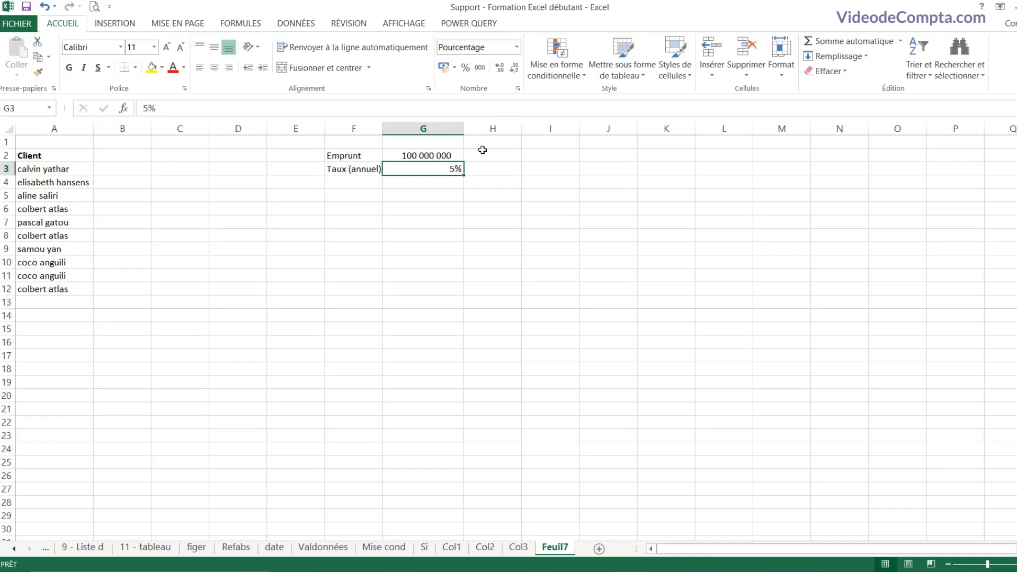
Step: Add the Paiement annuel label in F6, autofit column F, and enter Nombre 5 in F4:G4
click(361, 196)
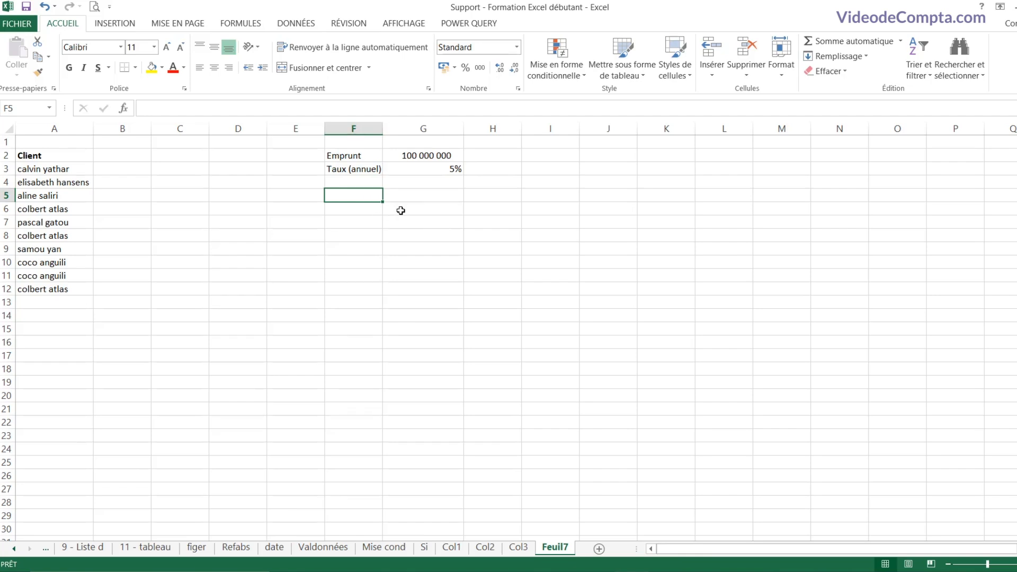
click(371, 209)
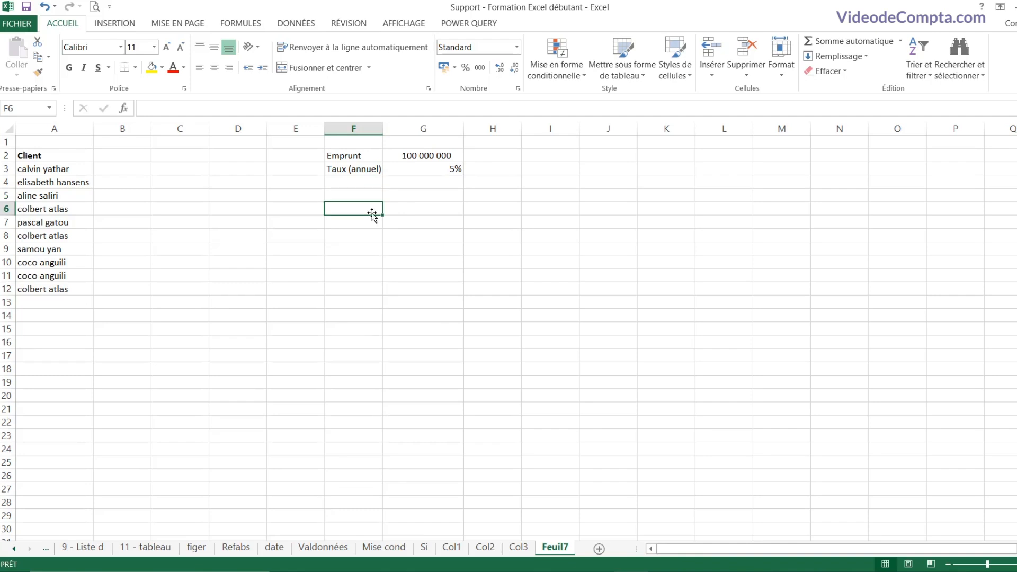
text(Paiement)
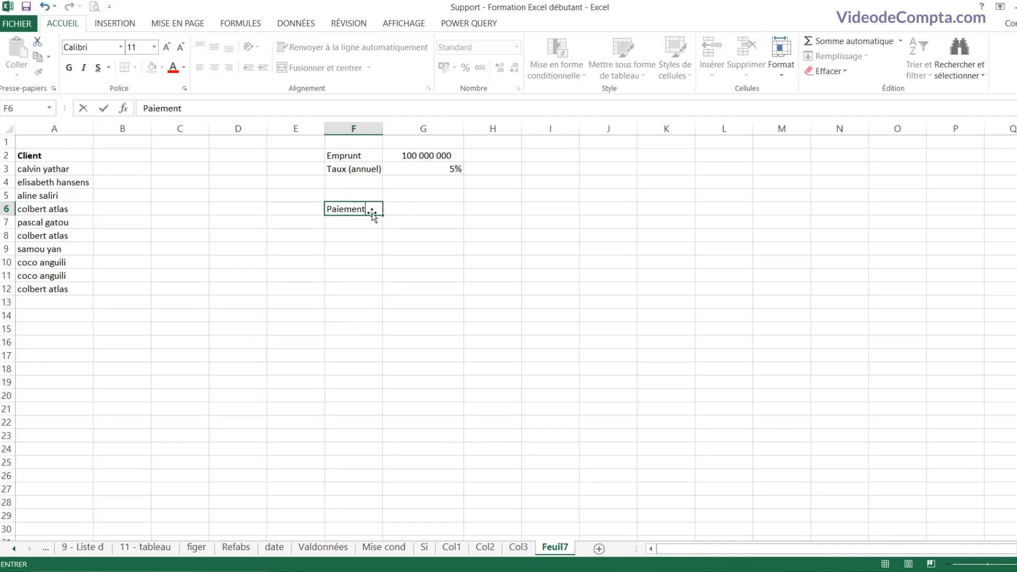
text( annuel)
key(Tab)
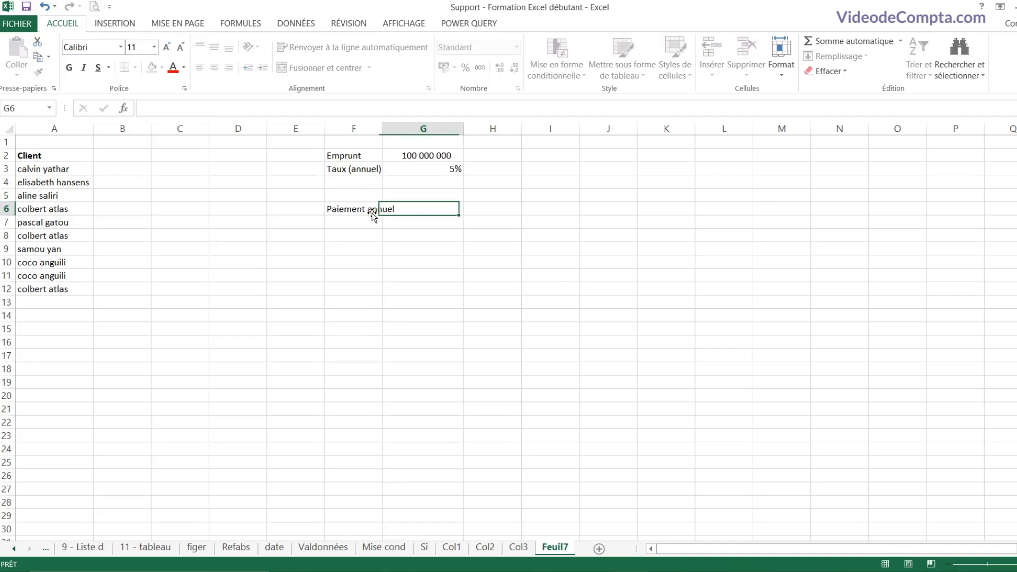
double_click(383, 129)
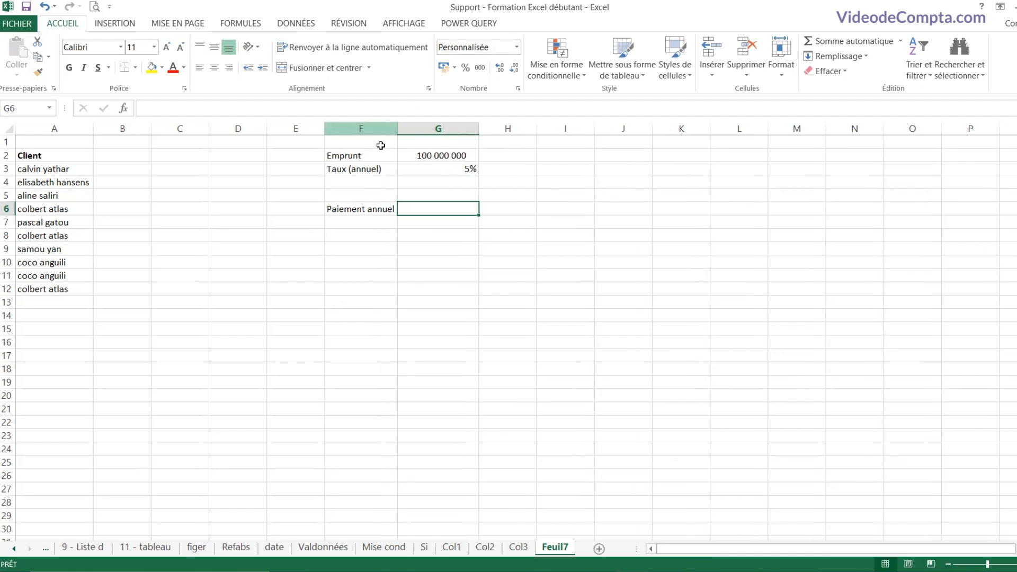
click(376, 183)
text(Nombre)
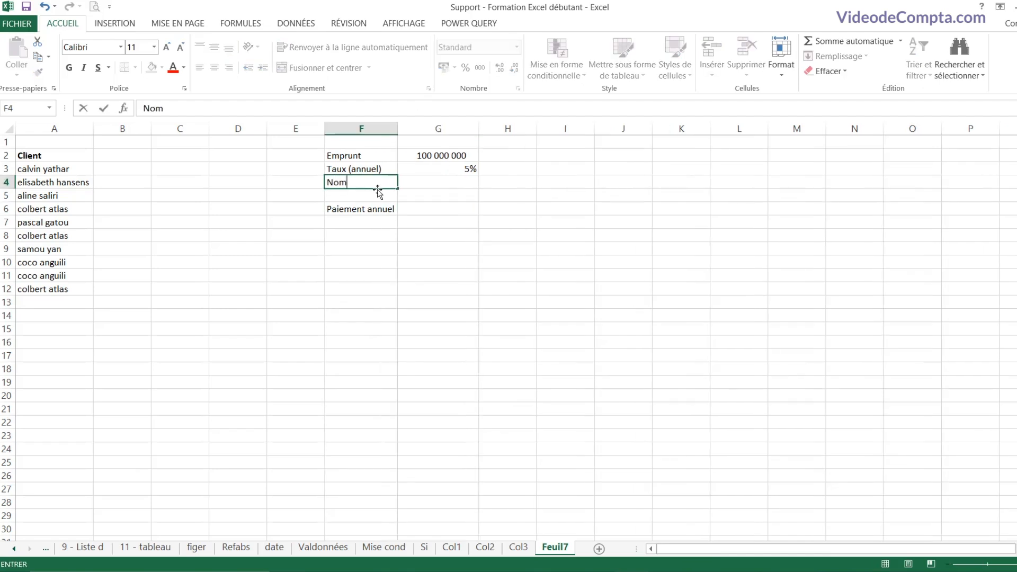
key(Tab)
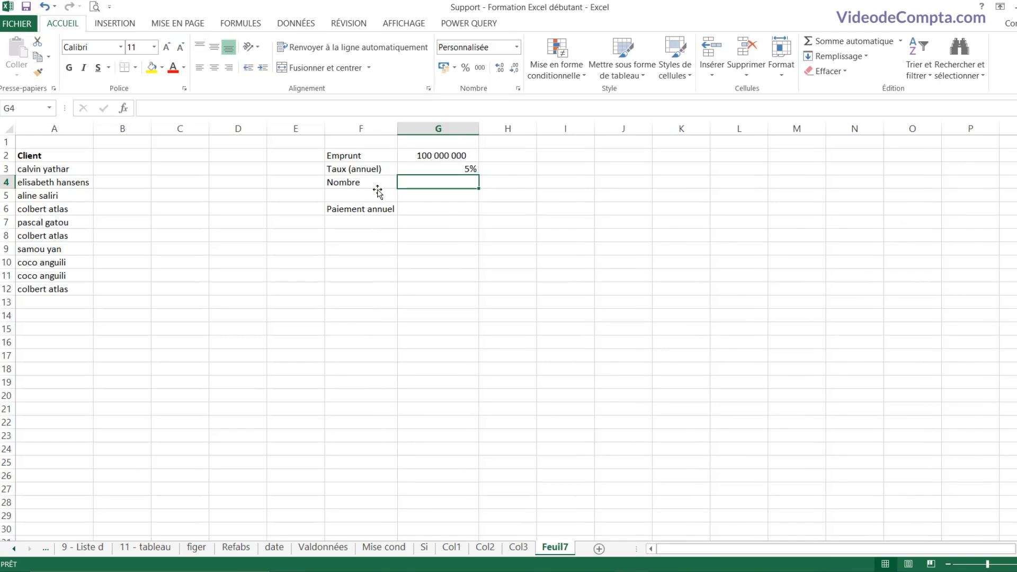
text(5)
key(Return)
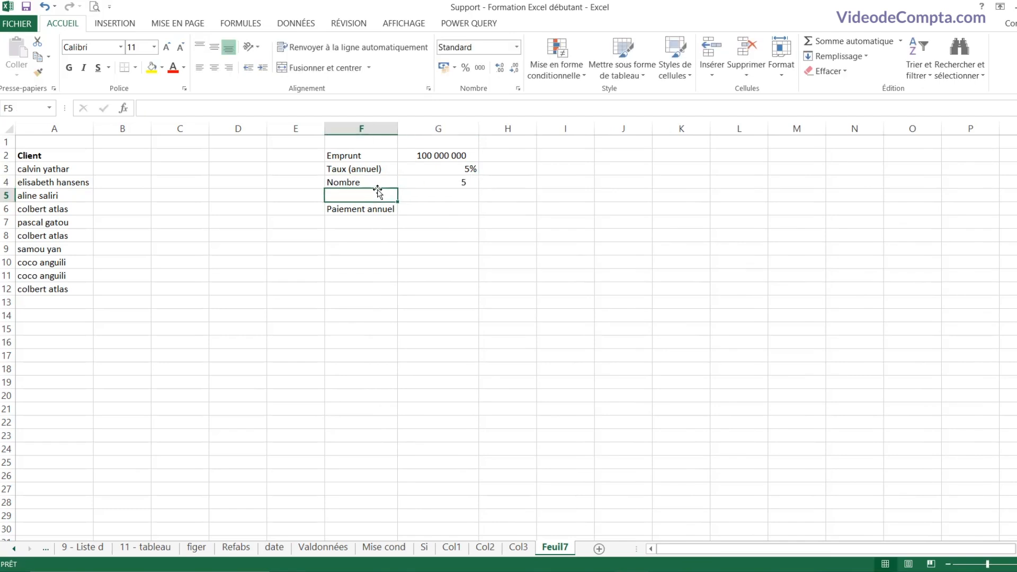
click(459, 216)
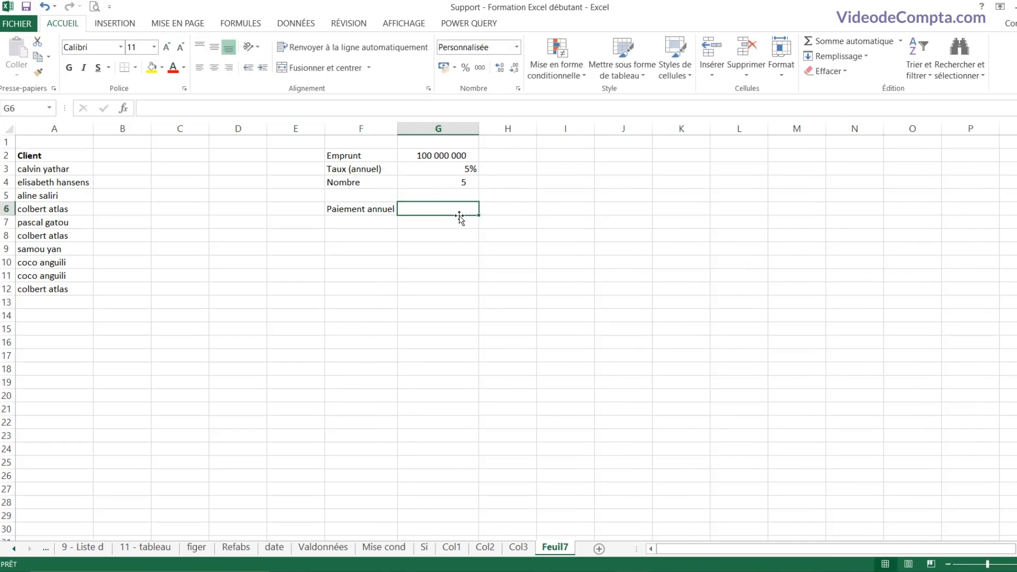
Step: Enter =VPM(G3;G4;G2) in G6, giving an annual payment of -23 097 480
text(=vpm)
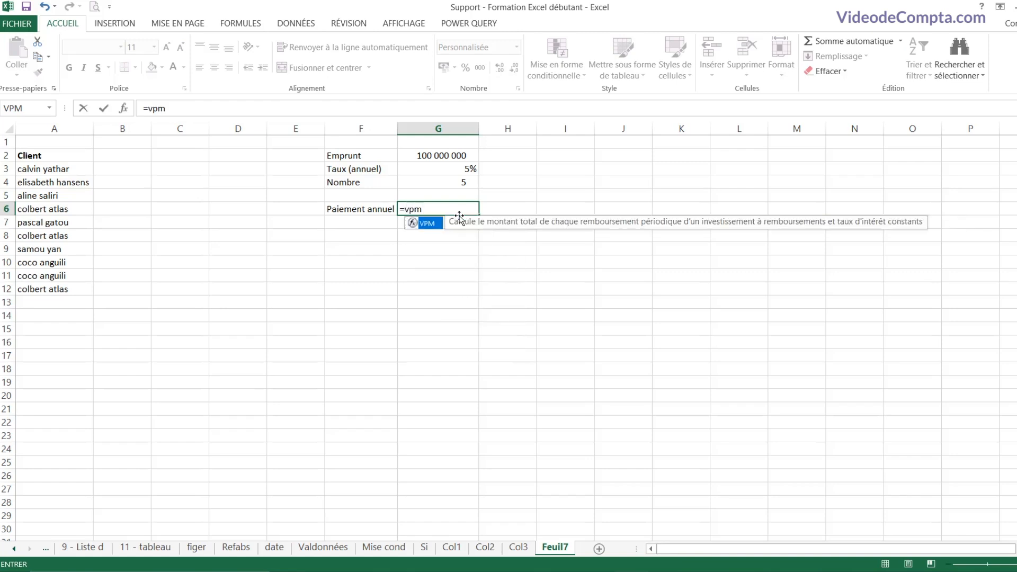
text(()
key(BackSpace)
text(()
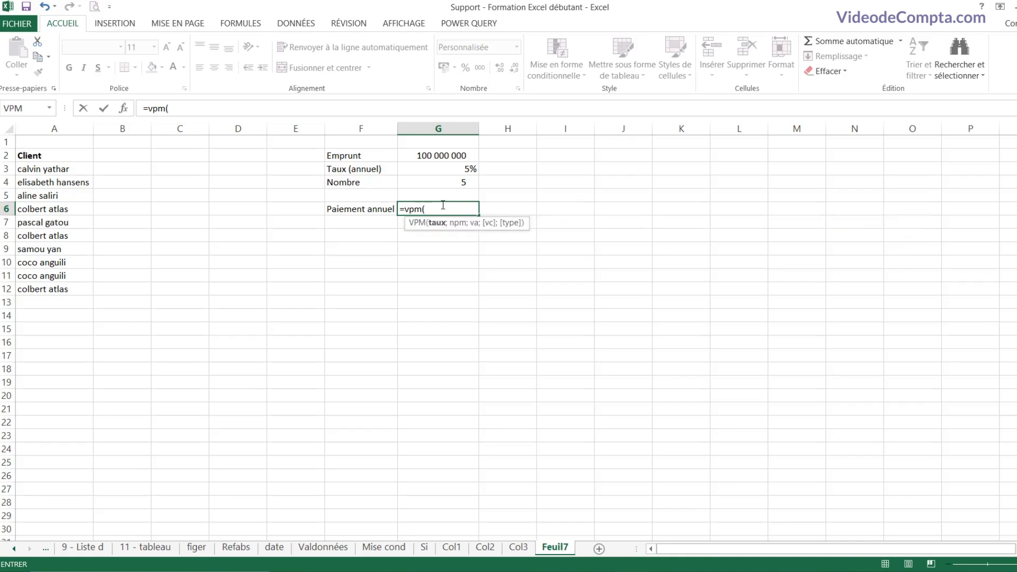
click(443, 166)
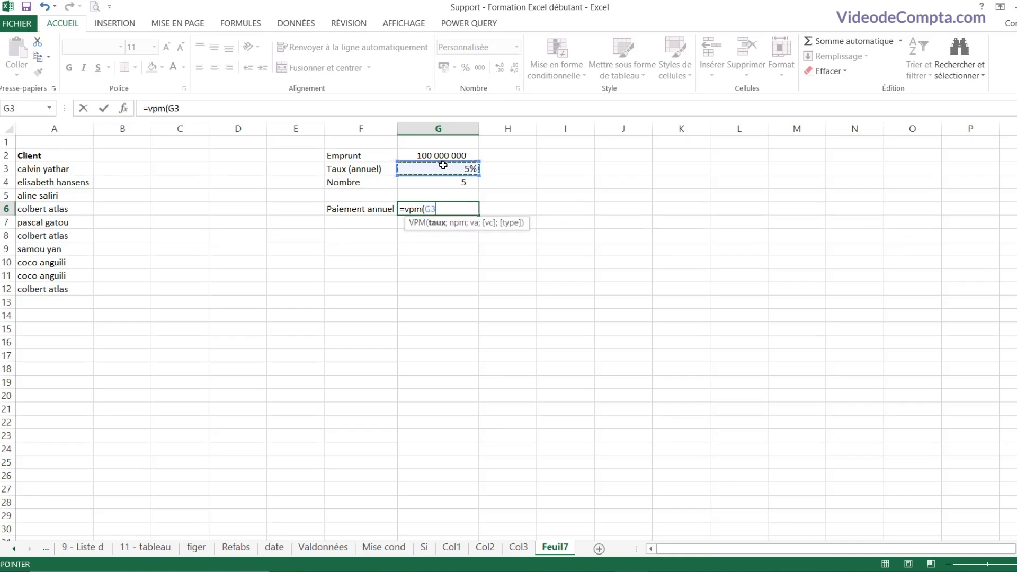
text(;)
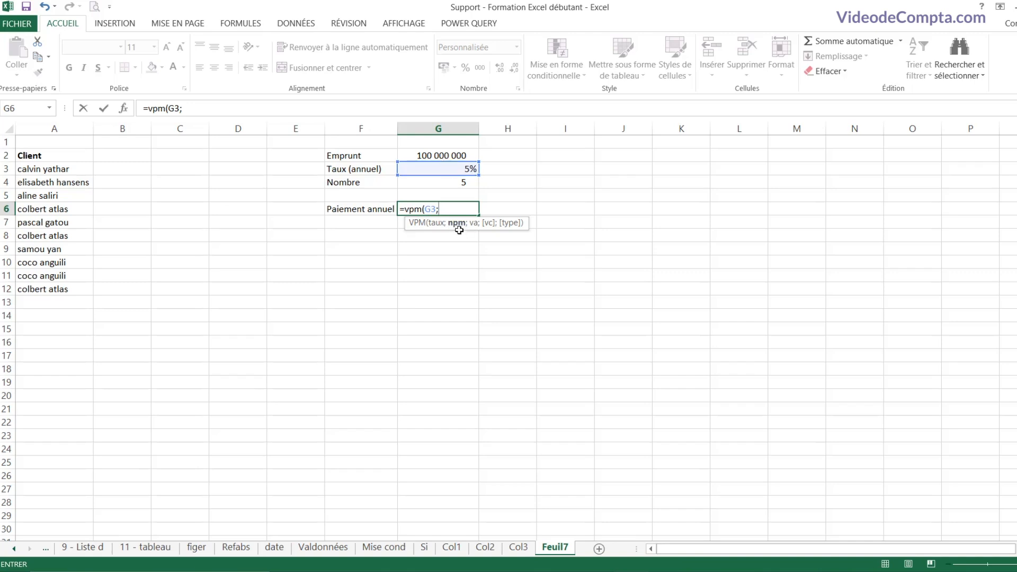
click(438, 183)
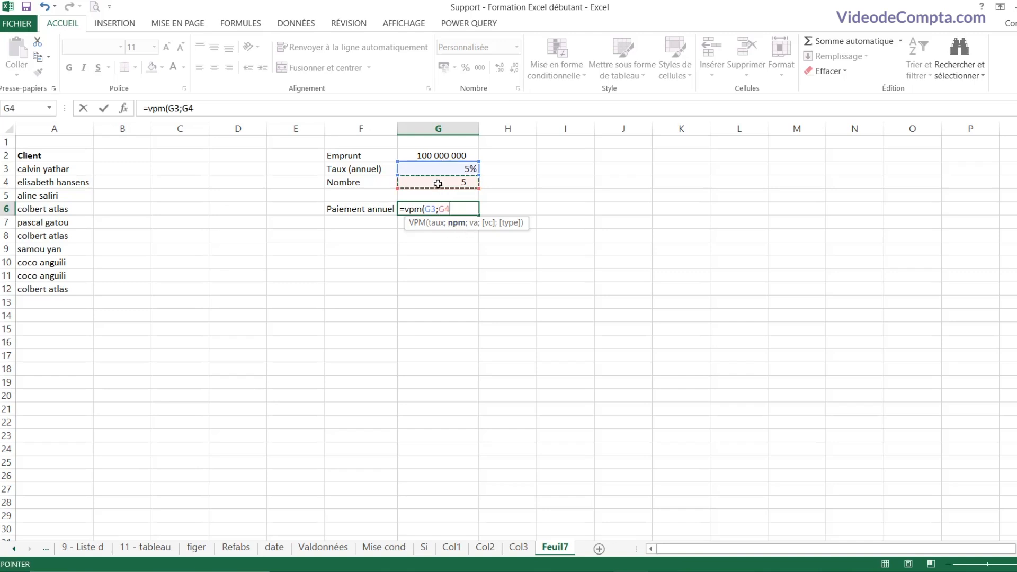
text(;)
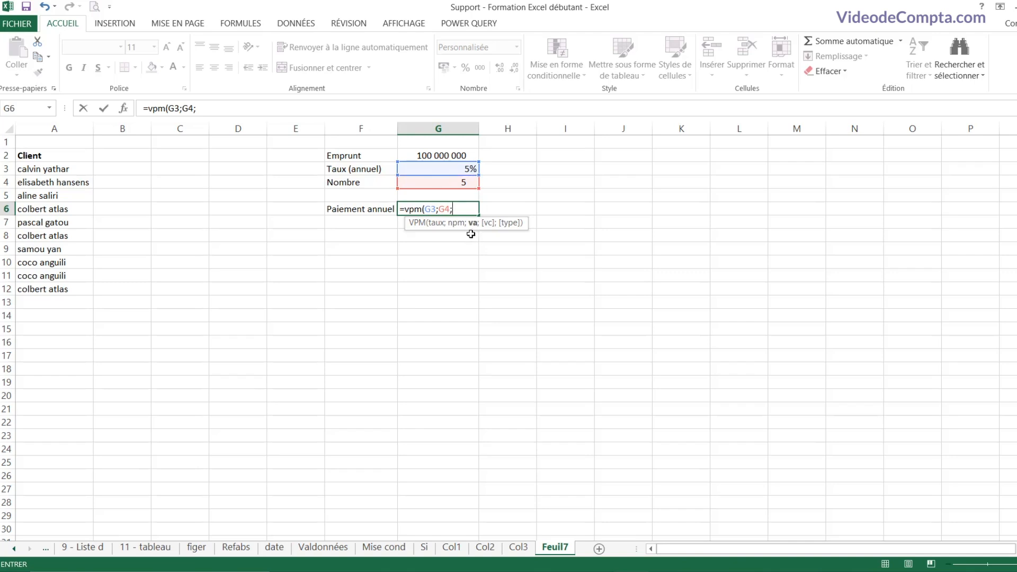
click(435, 154)
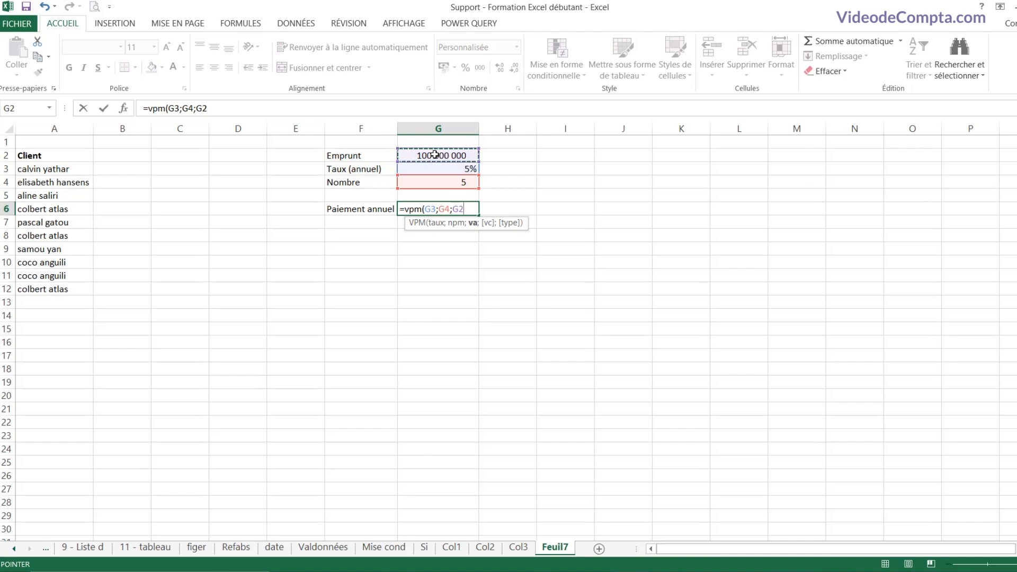
text())
key(Return)
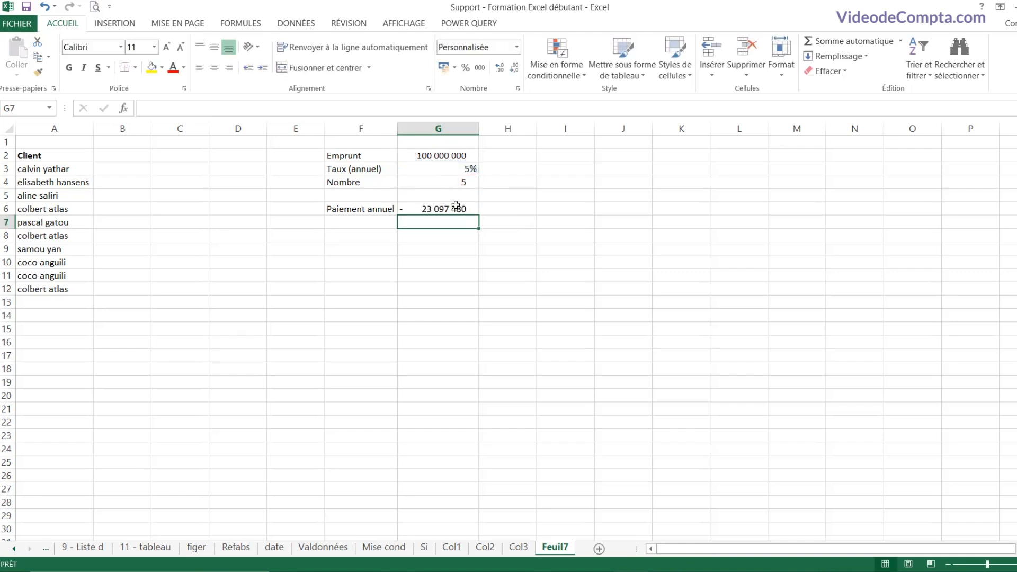
click(453, 211)
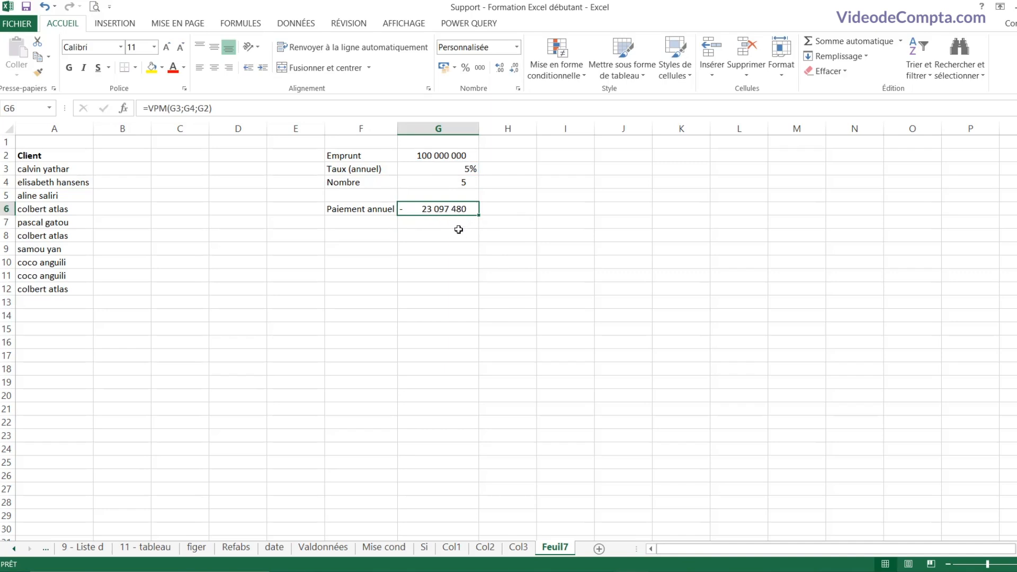
click(450, 155)
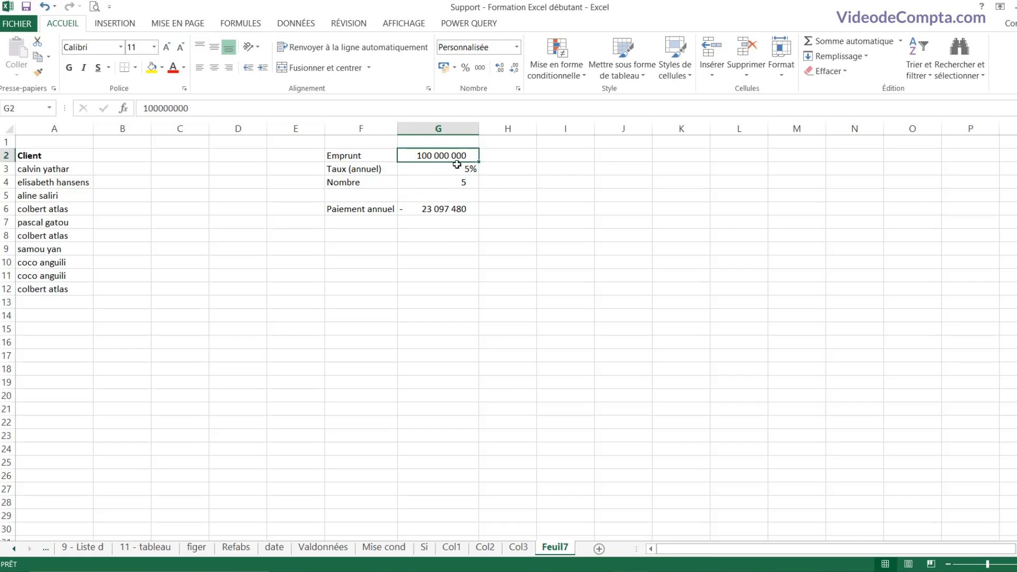
click(371, 236)
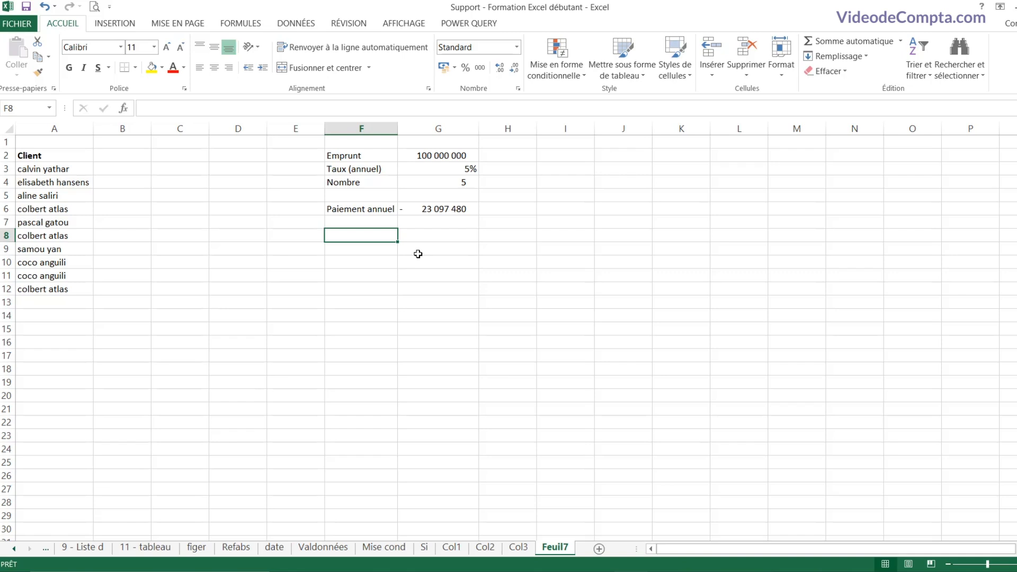
Step: Enter the label 'Versement annuel' in F8 and widen column F to fit it
text(Ve)
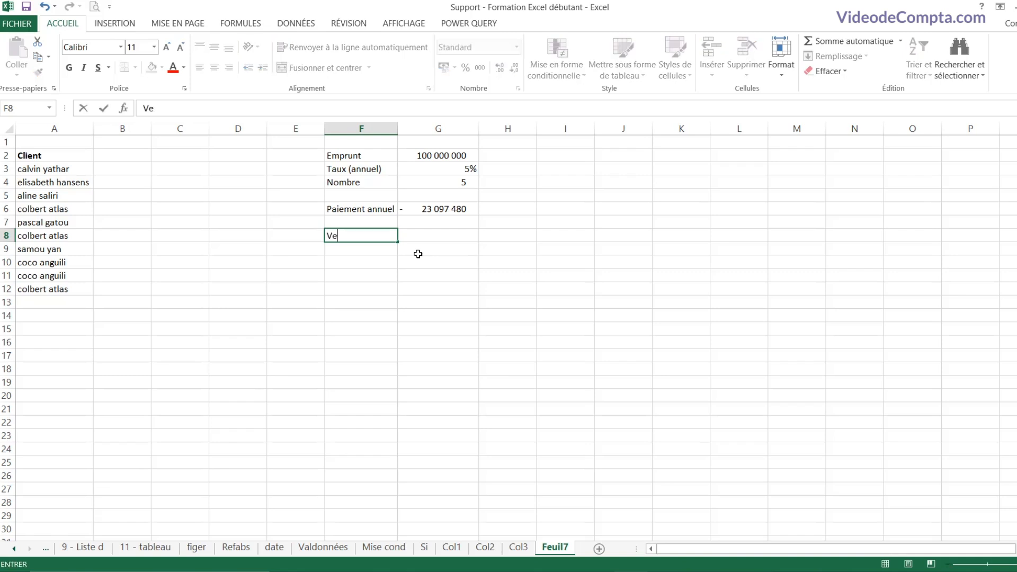
text(rsement annuel)
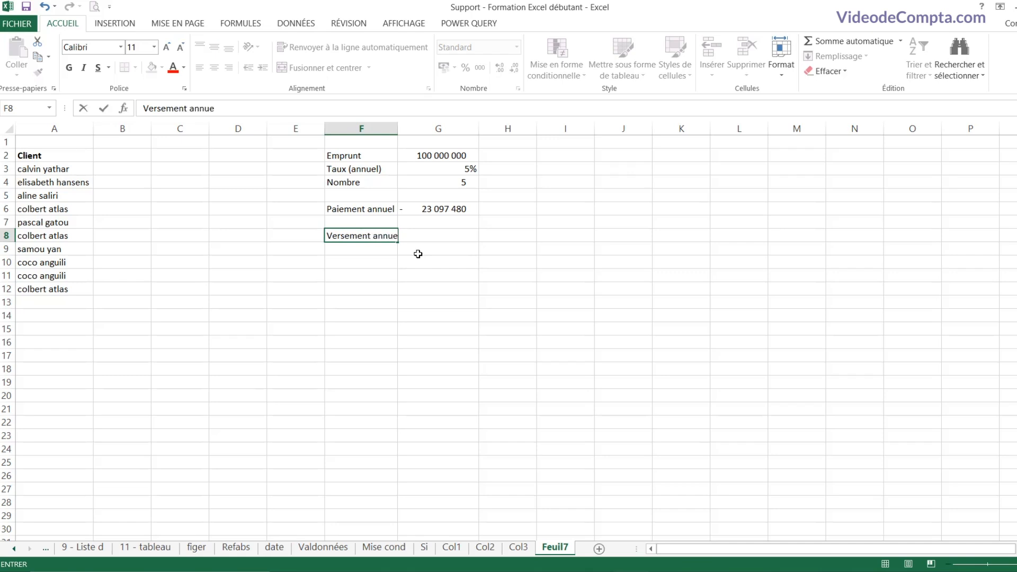
key(Tab)
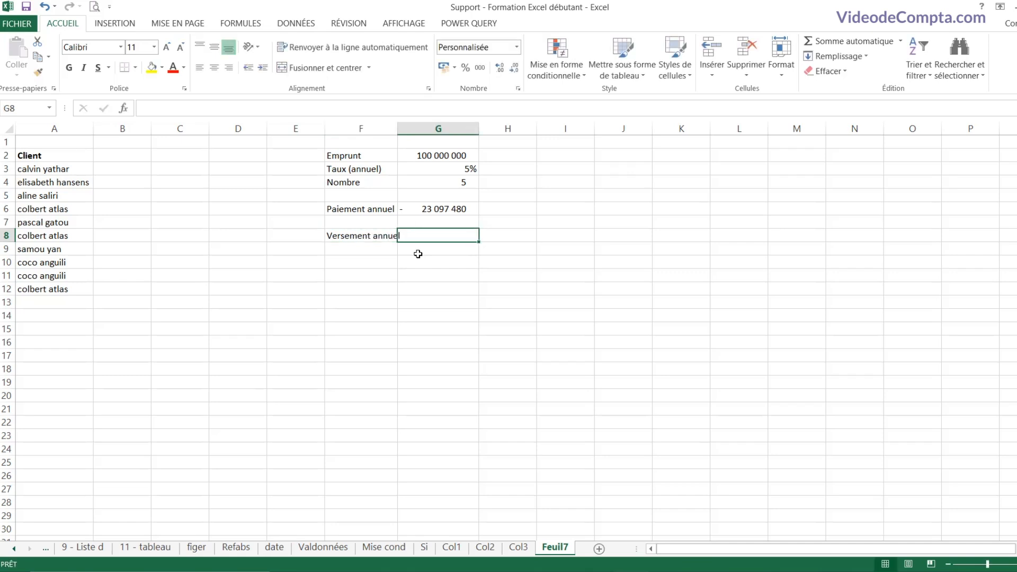
drag(397, 129, 403, 129)
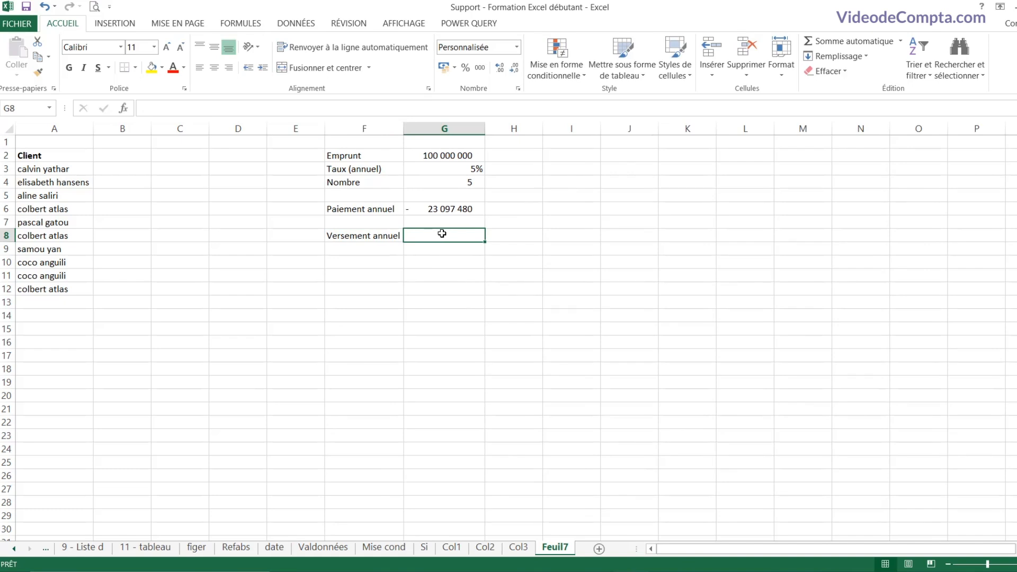
Step: Begin a =vpm(G3 payment formula in G8, then cancel it
text(=vpm)
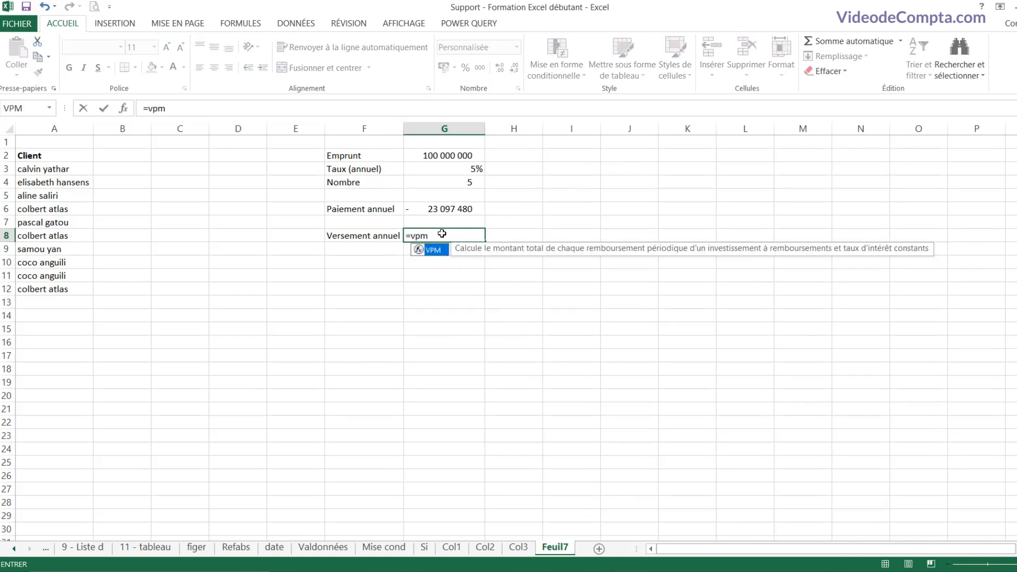
text(()
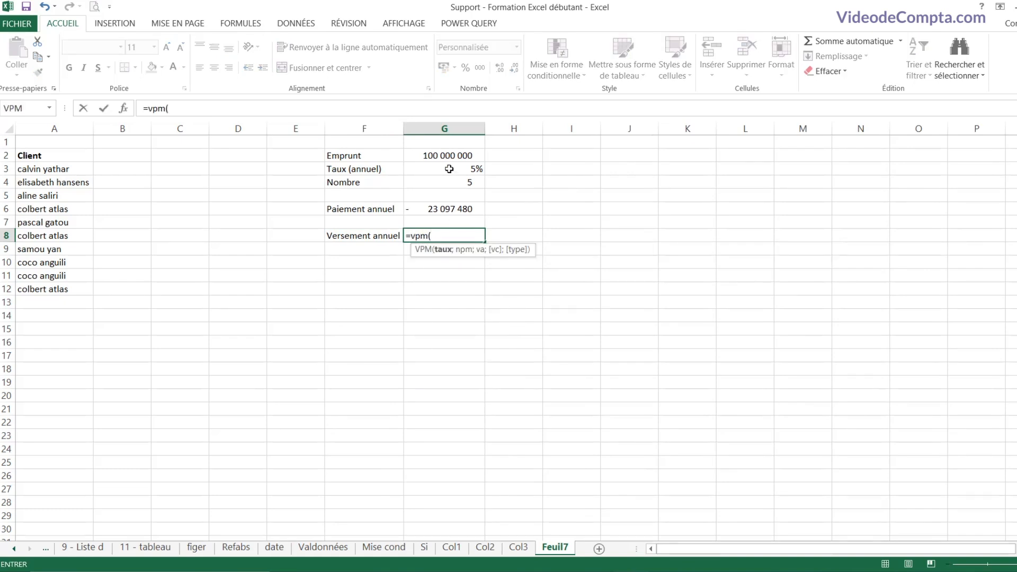
click(449, 169)
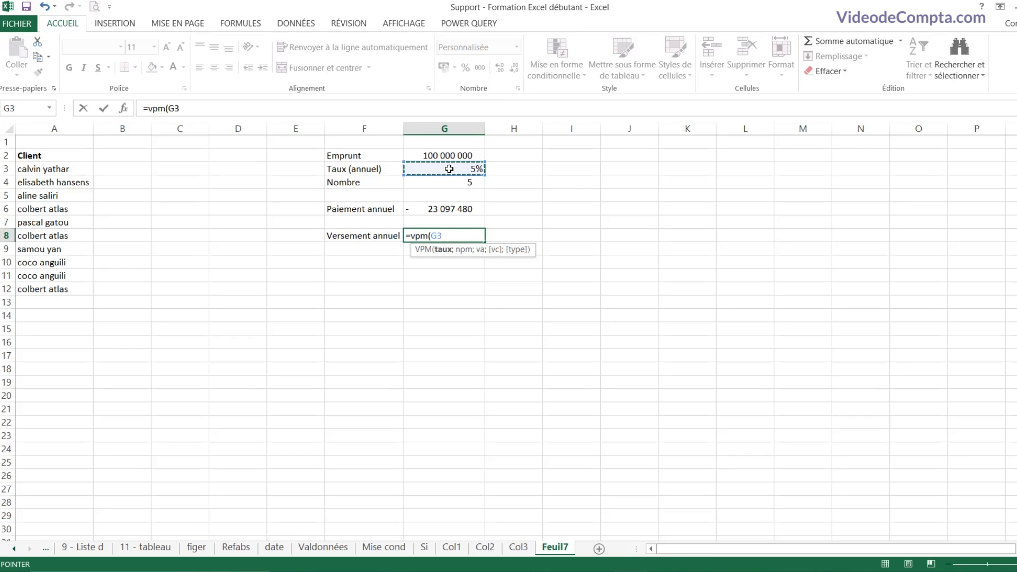
key(Escape)
Step: Change the annual rate in G3 to 8% and check the payment in G6
click(445, 169)
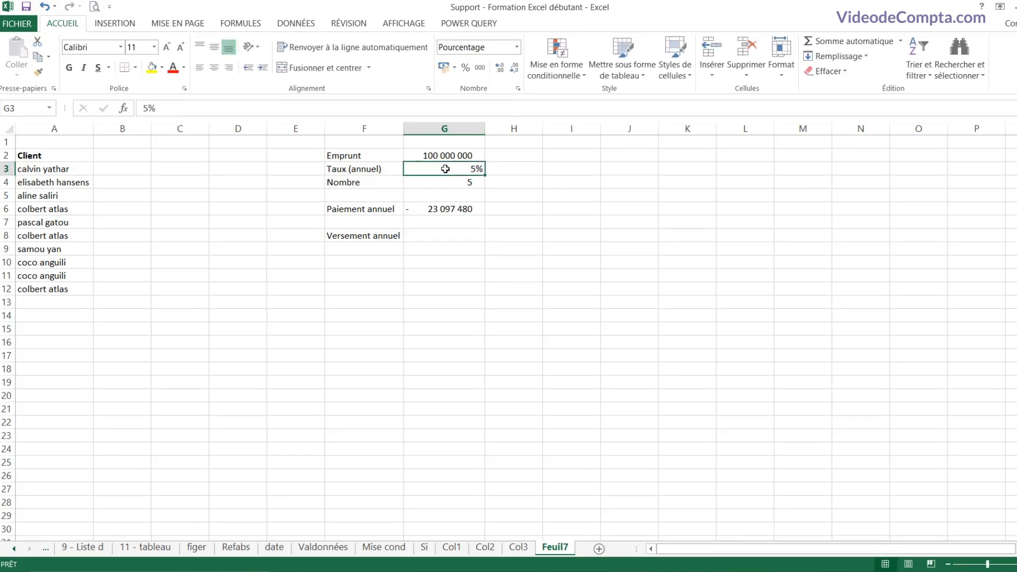
text(8)
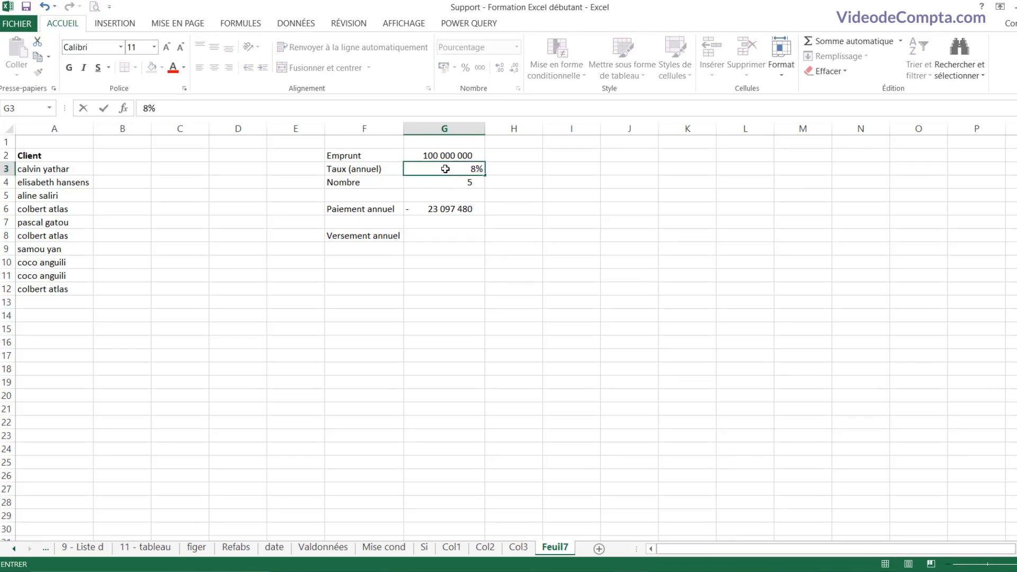
key(Return)
click(443, 212)
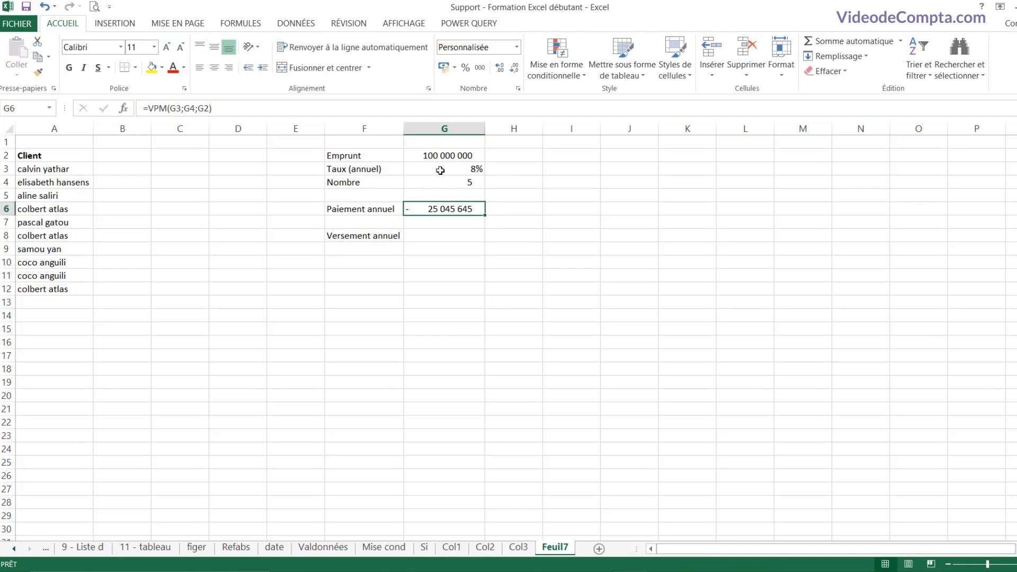
Step: Try a 3% rate in G3 and check the recalculated payment in G6
click(440, 170)
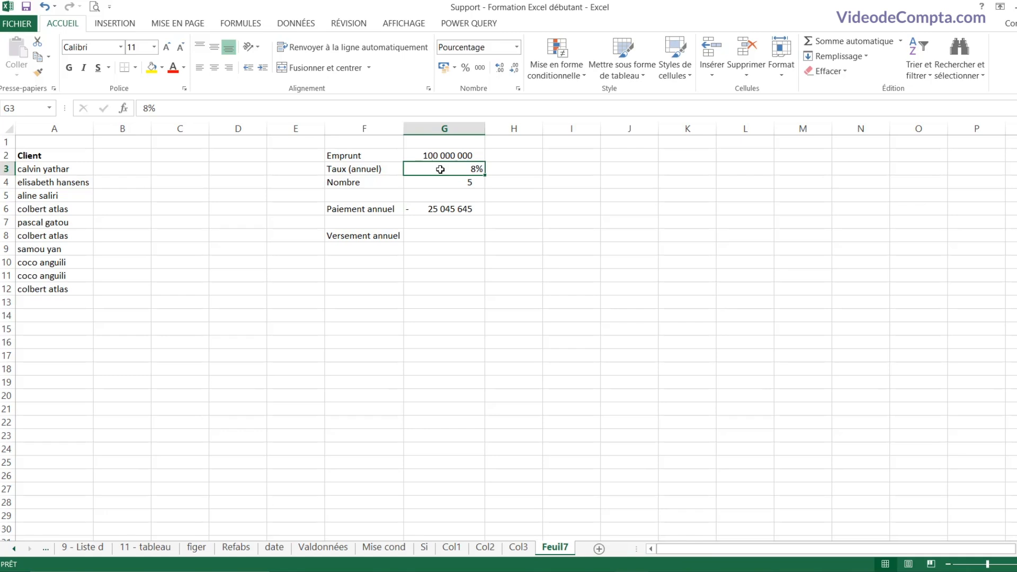
text(3)
key(Return)
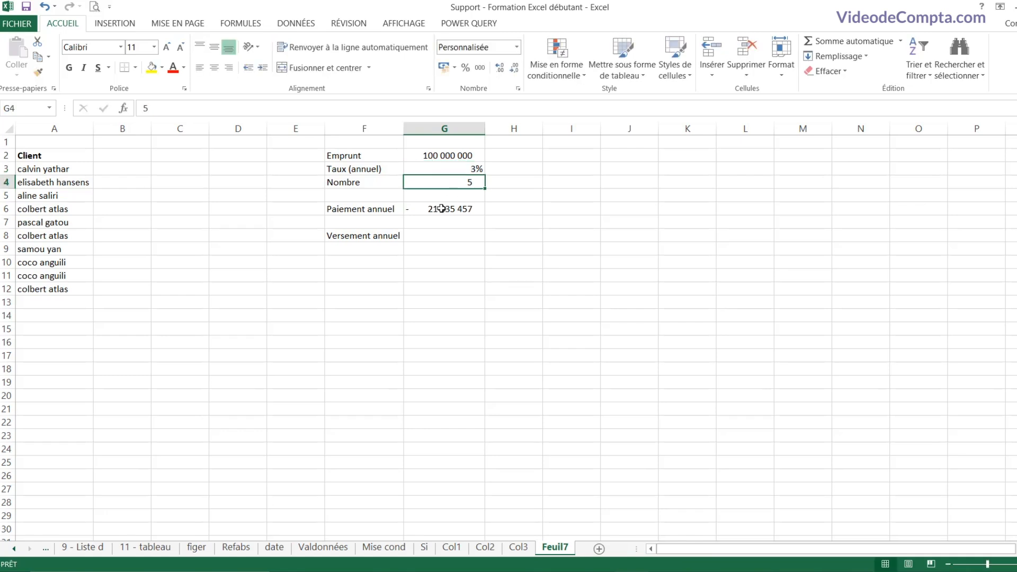
click(439, 168)
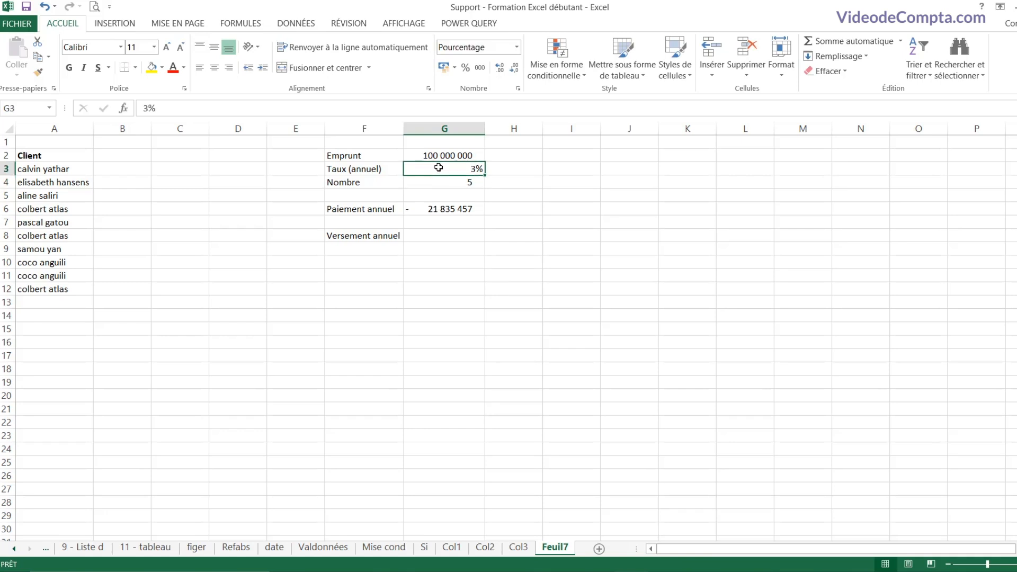
click(455, 209)
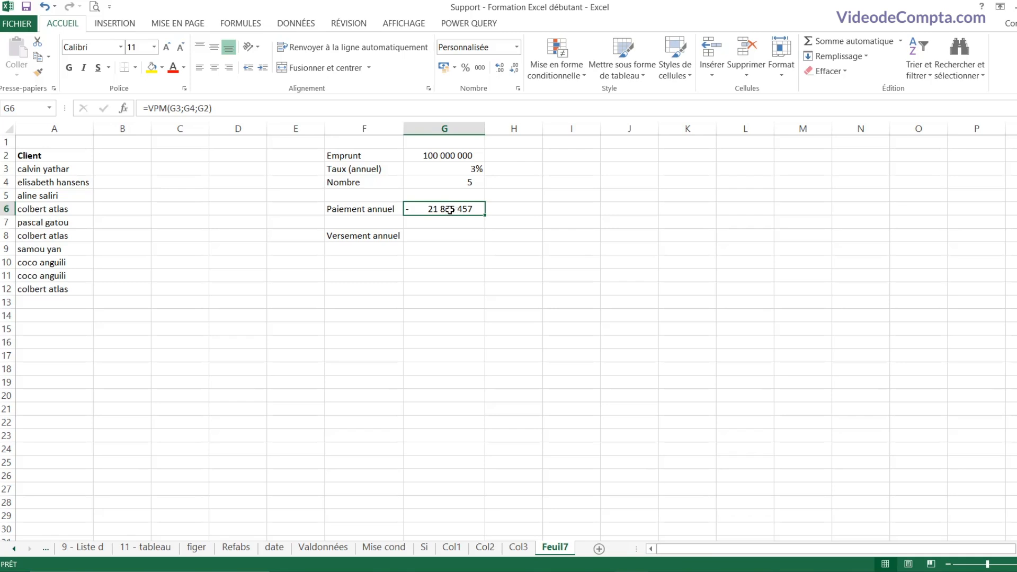
Step: Restore the annual rate in G3 to 8%, giving a payment of -25 045 645
click(444, 170)
text(8)
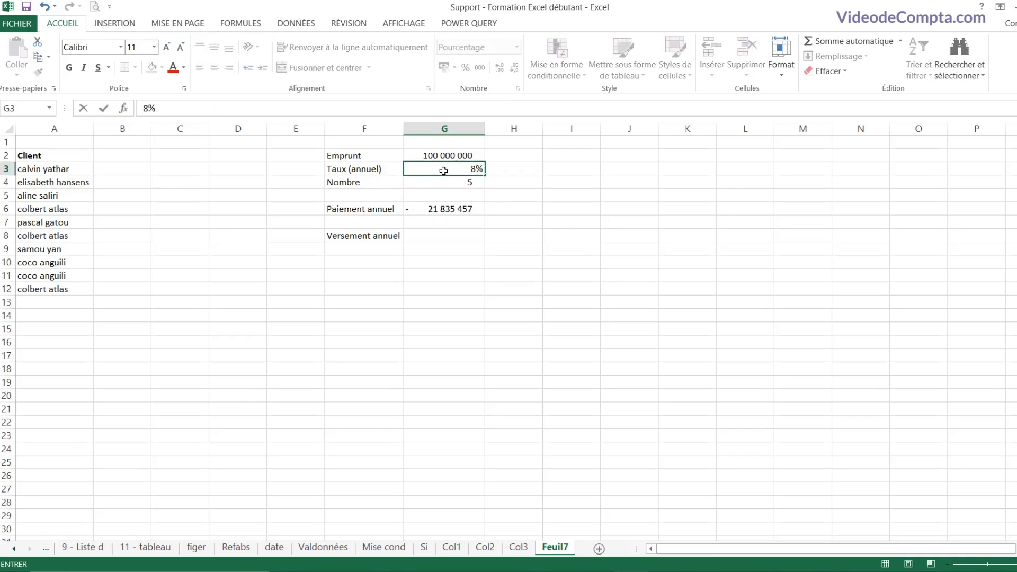
key(Return)
click(449, 235)
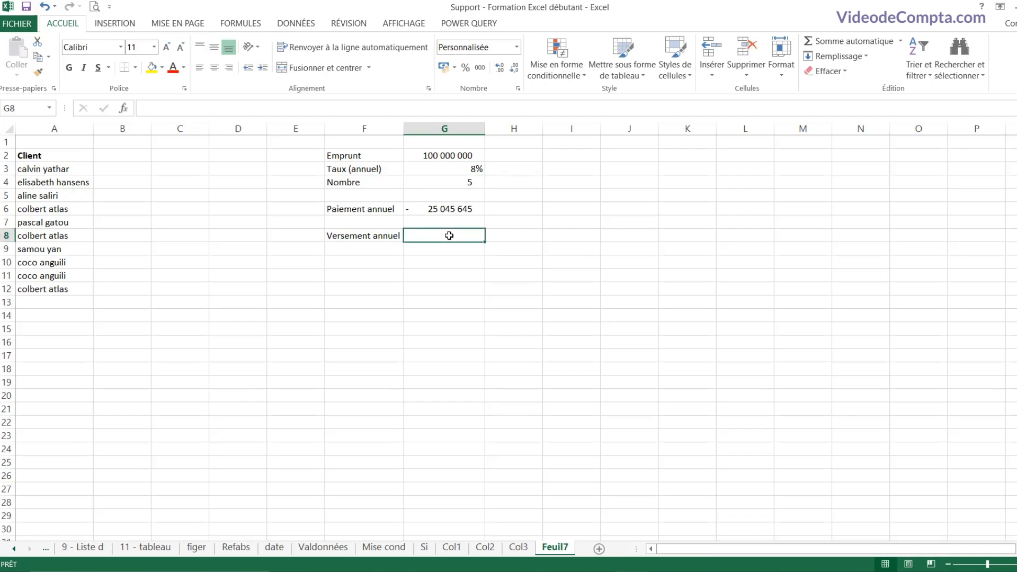
Step: Enter =VPM(G3;G4;;G2) in G8, using the loan in G2 as the future value
click(443, 159)
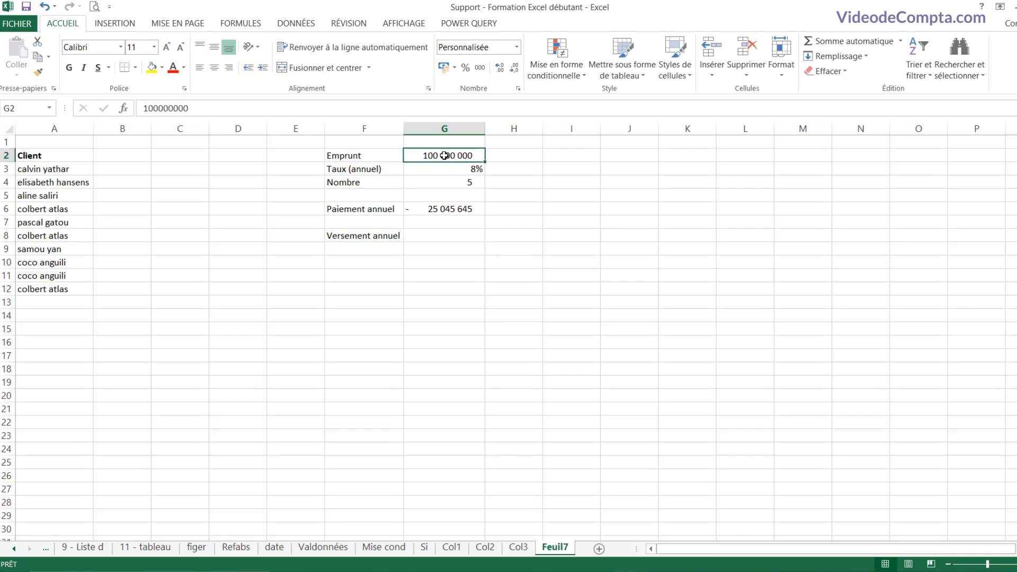
click(447, 183)
click(441, 231)
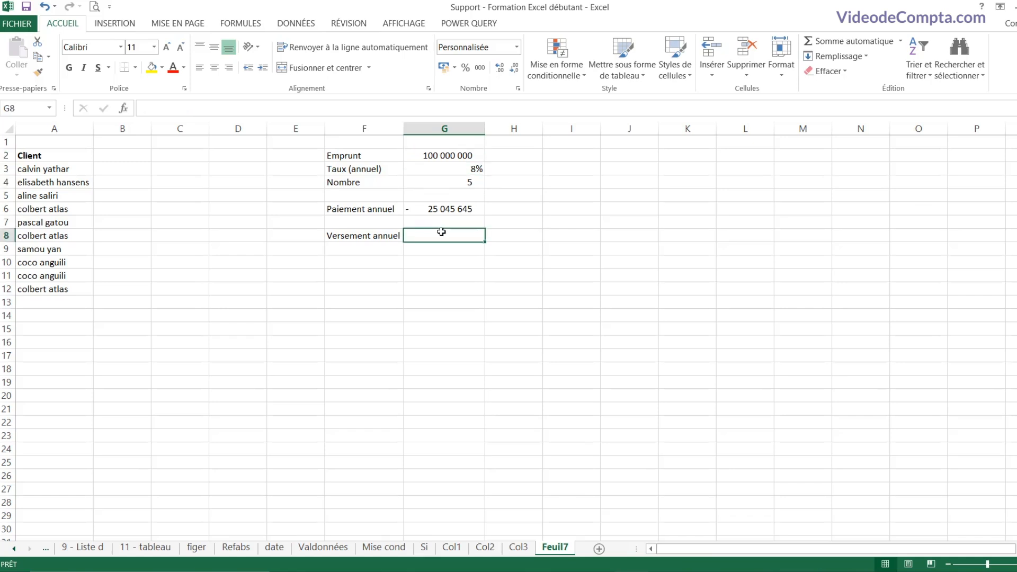
text(=vpm)
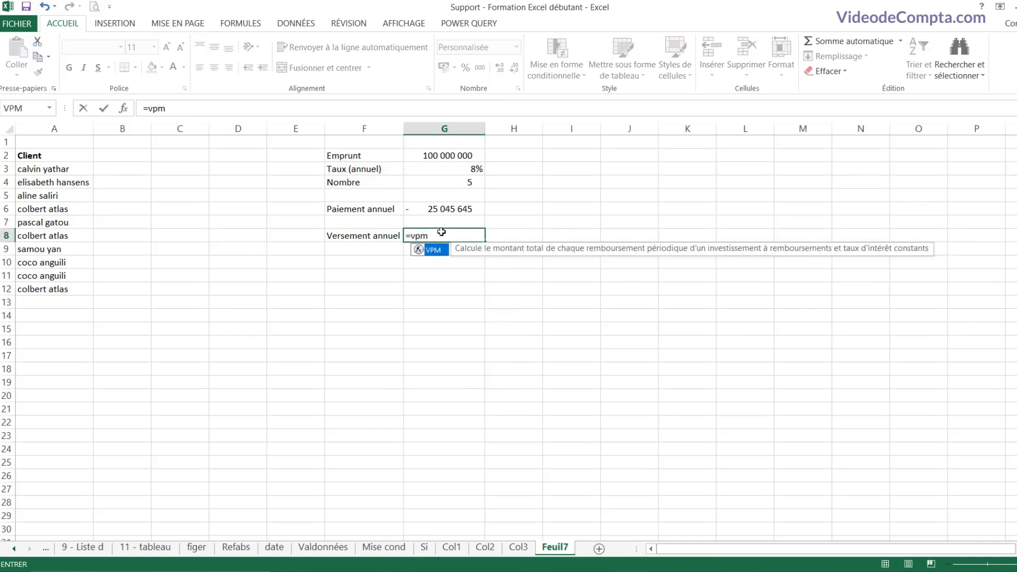
text(()
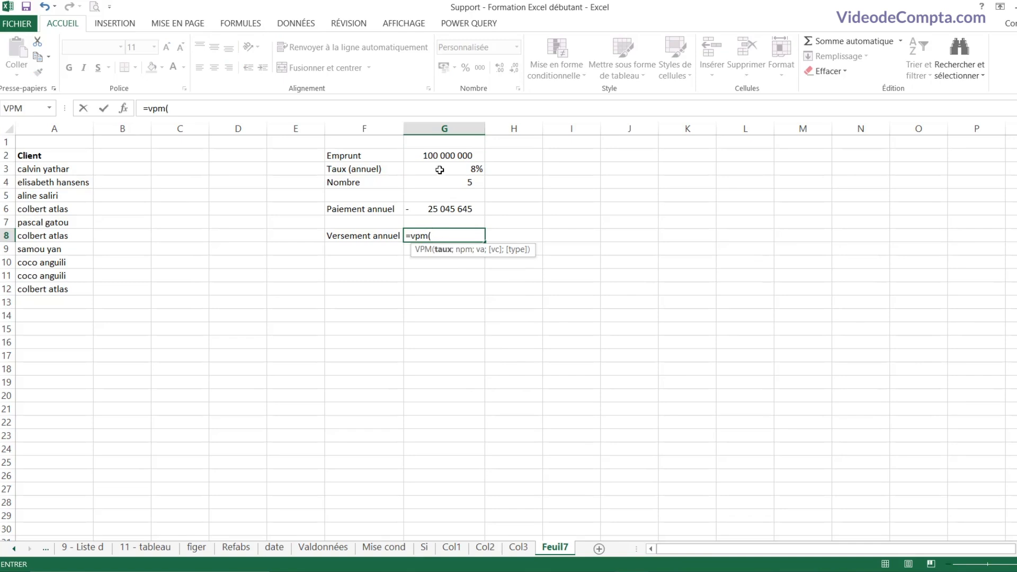
click(440, 169)
text(;)
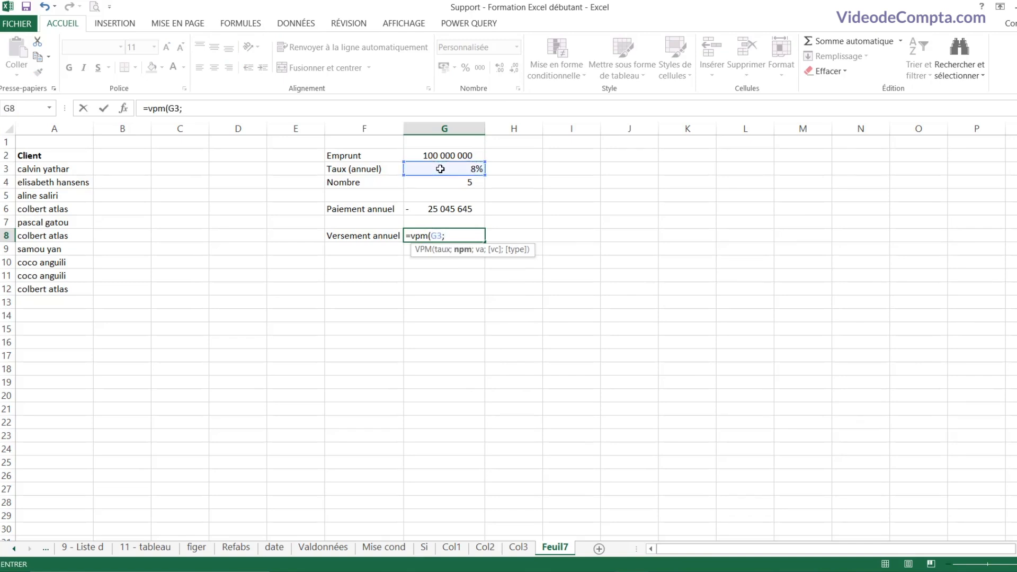
click(448, 183)
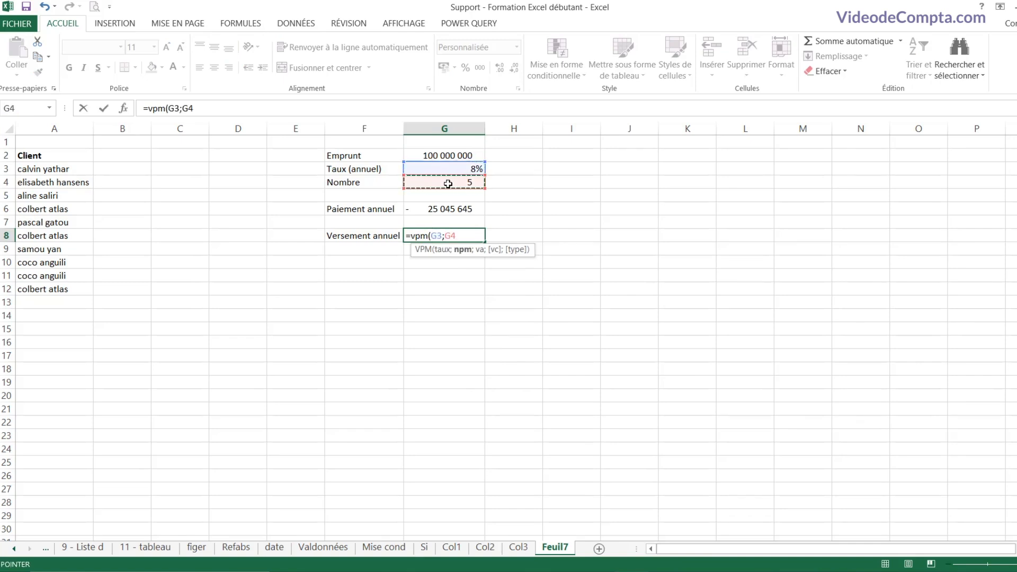
text(;)
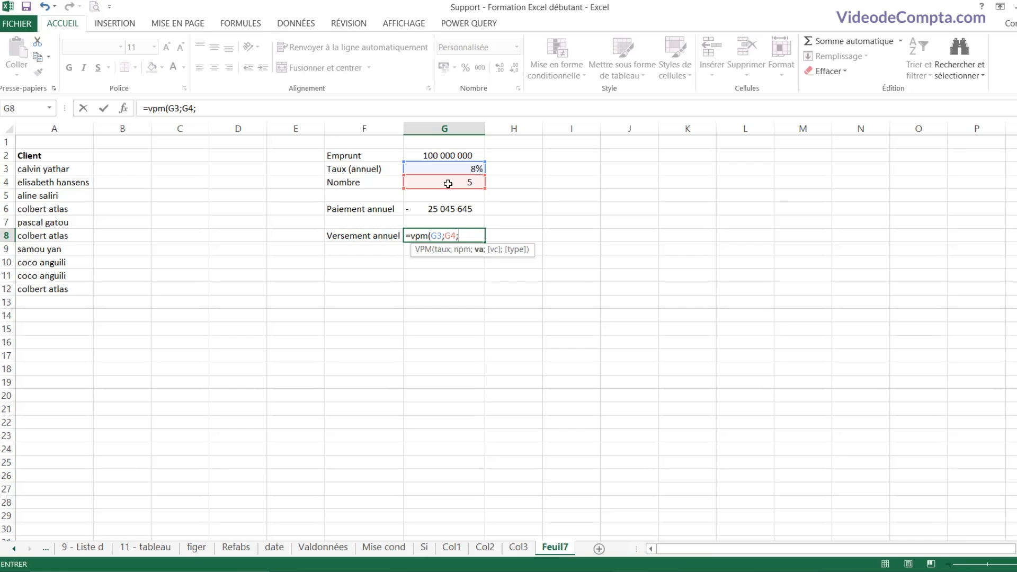
text(;)
click(445, 155)
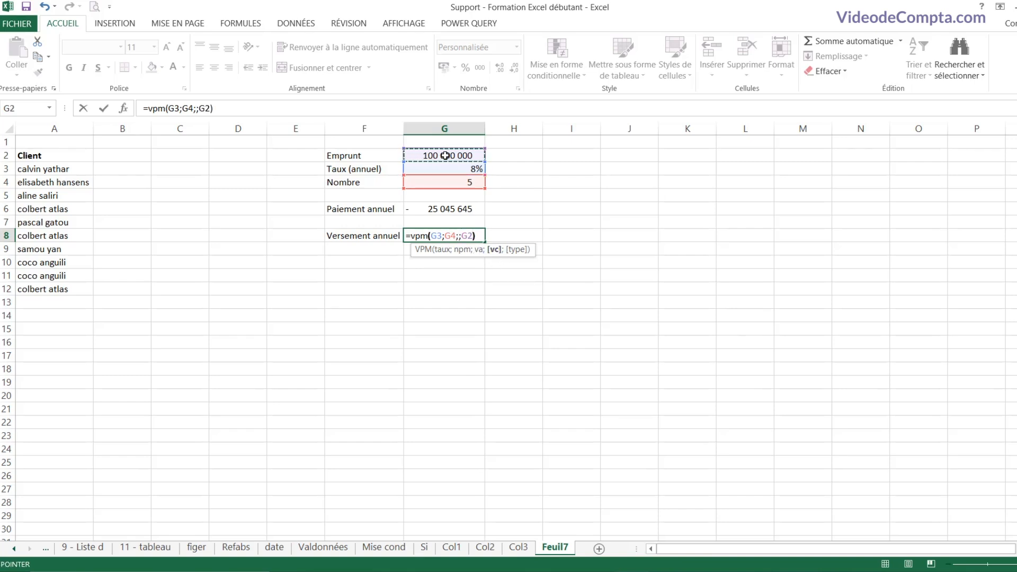
text())
key(Return)
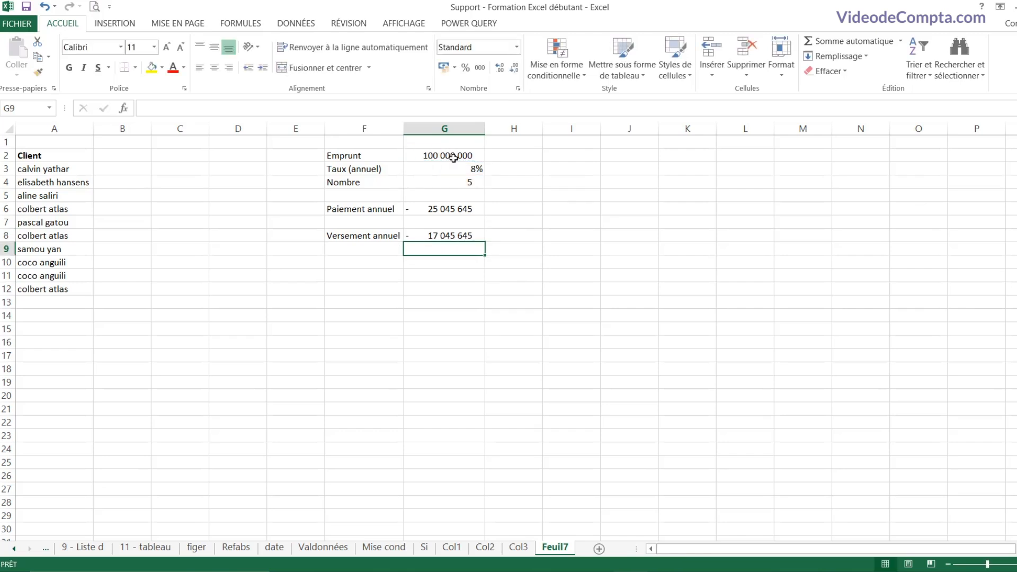
Step: Compare G8's result of -17 045 645 with the loan amount in G2
click(438, 234)
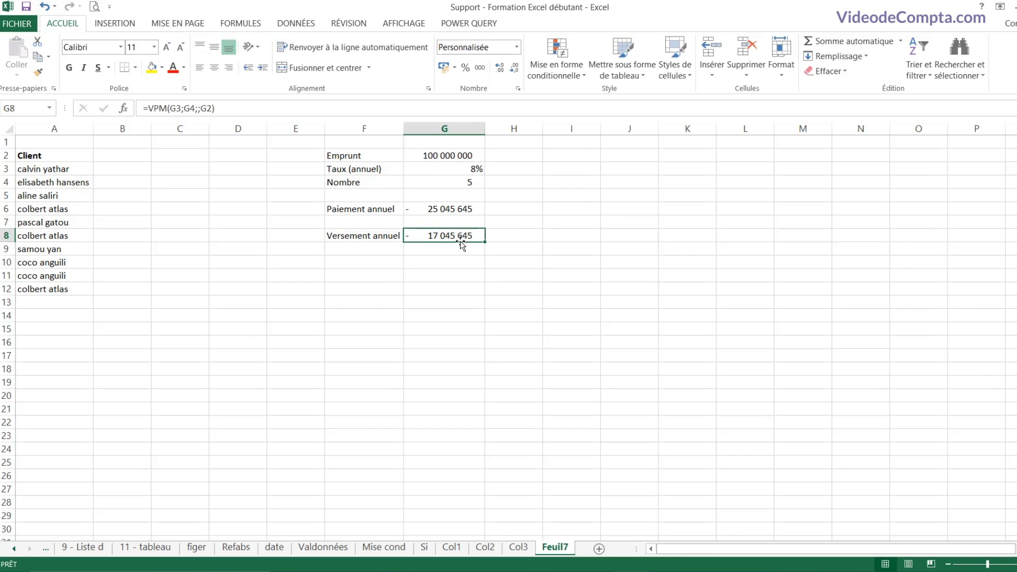
click(443, 155)
click(459, 236)
click(121, 169)
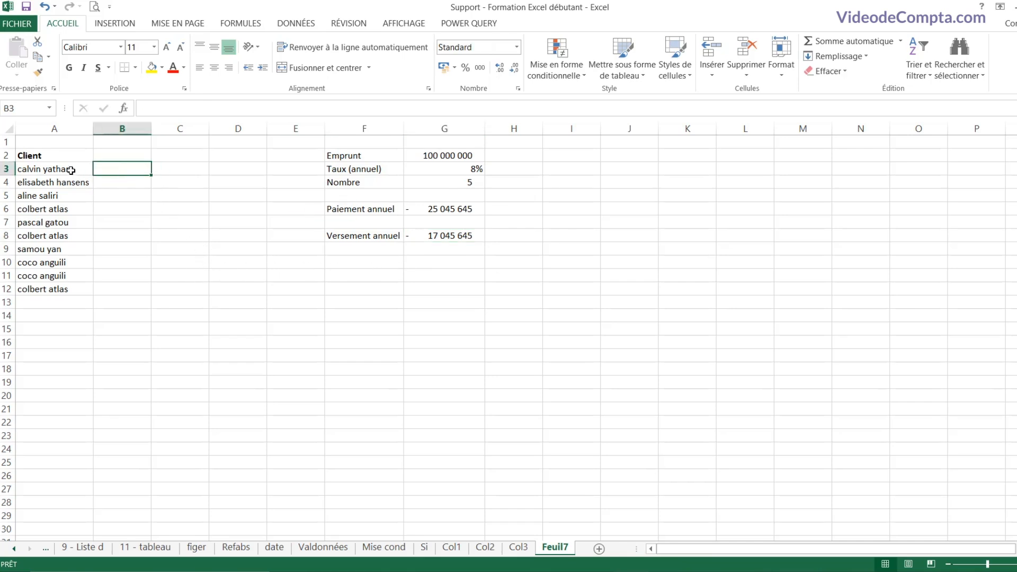
drag(71, 171, 56, 289)
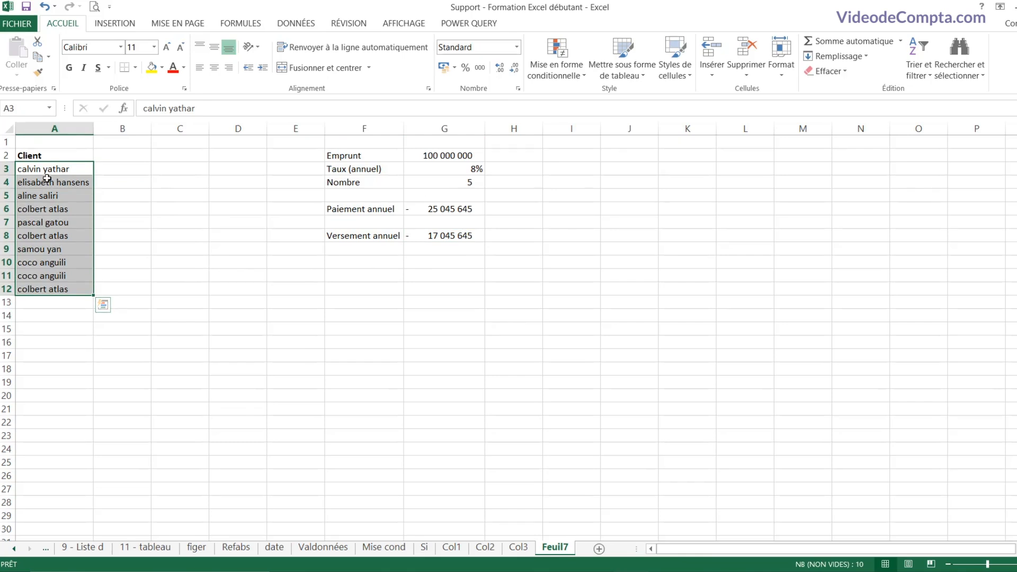
click(42, 209)
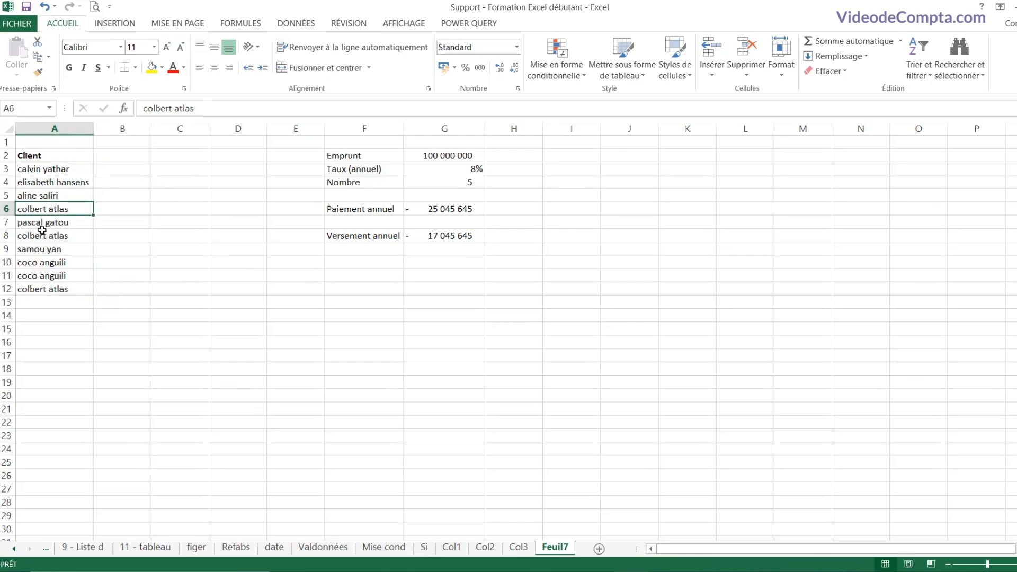
click(45, 248)
click(118, 154)
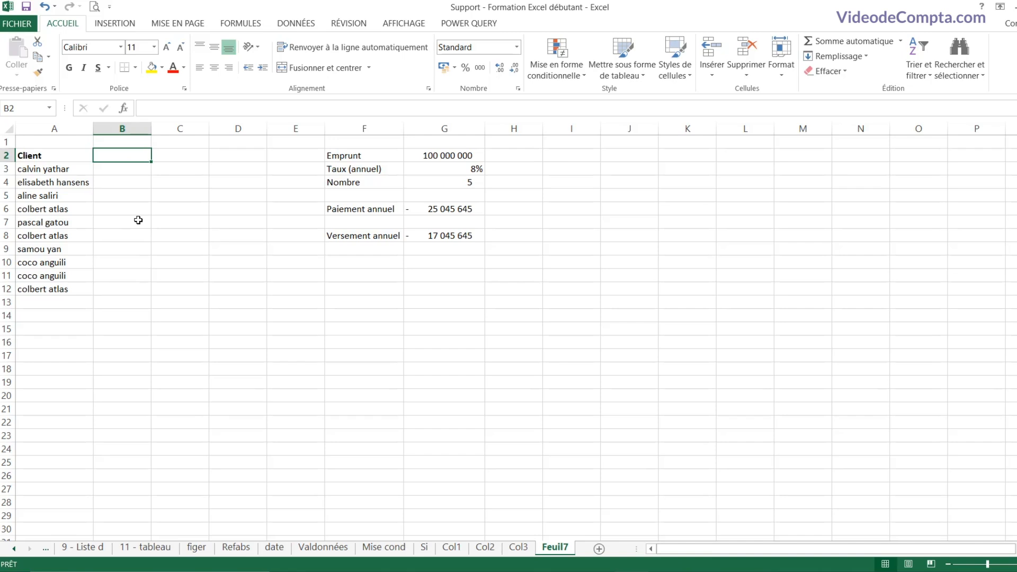
Step: Head B2 'Majuscule' and enter =MAJUSCULE(A3) in B3
text(Maju)
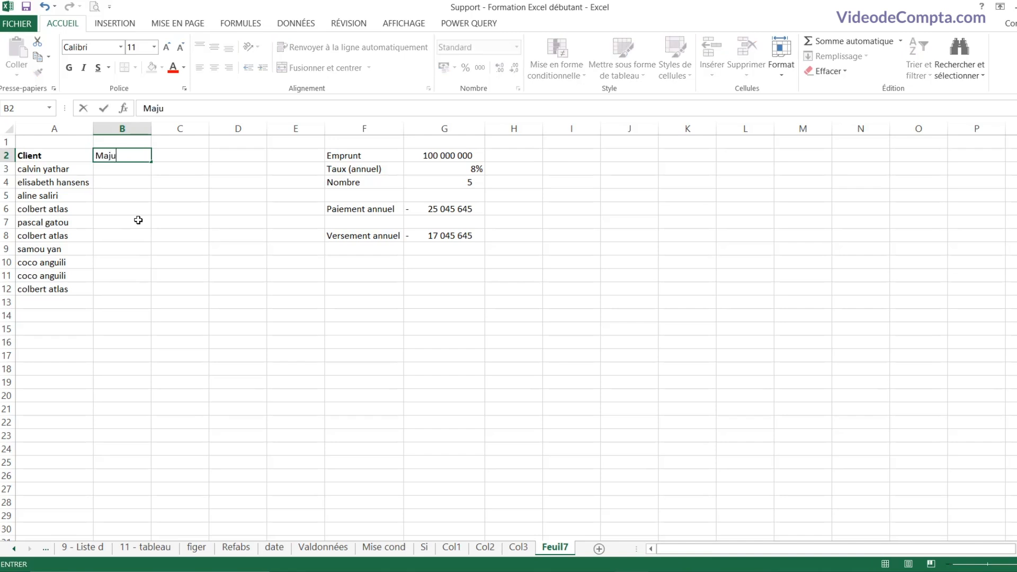
text(scule)
key(Return)
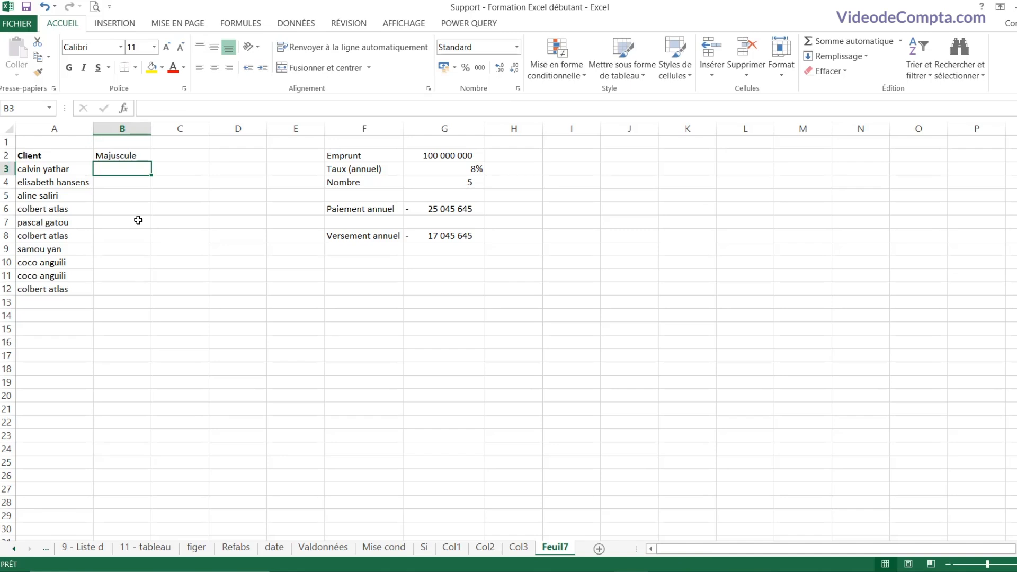
text(=majus)
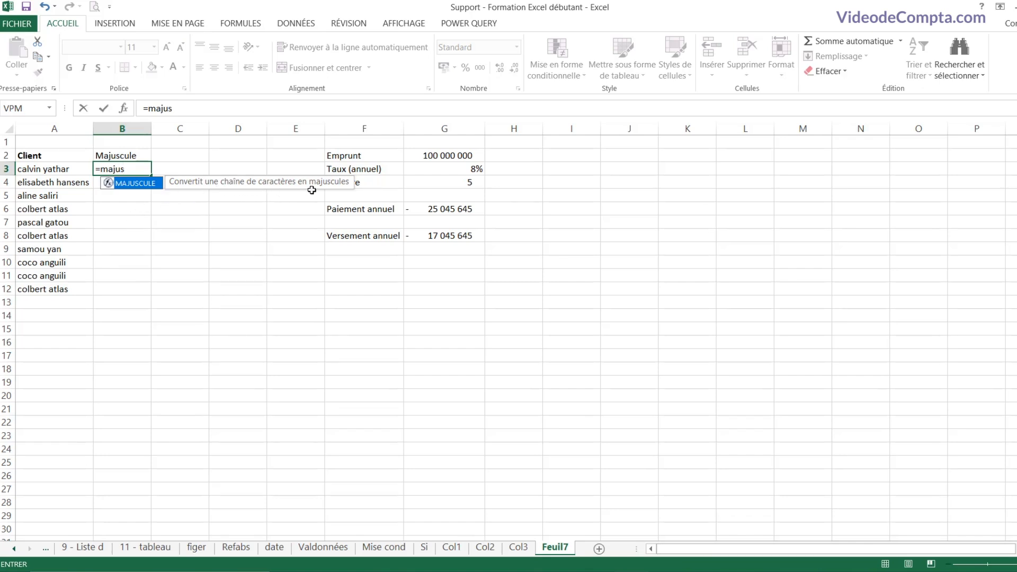
double_click(135, 183)
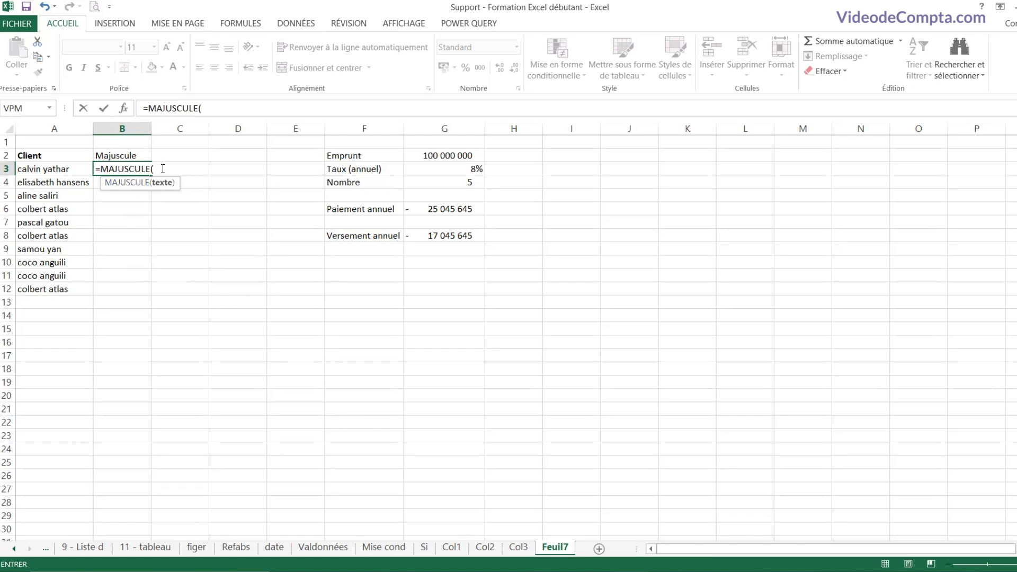
click(49, 169)
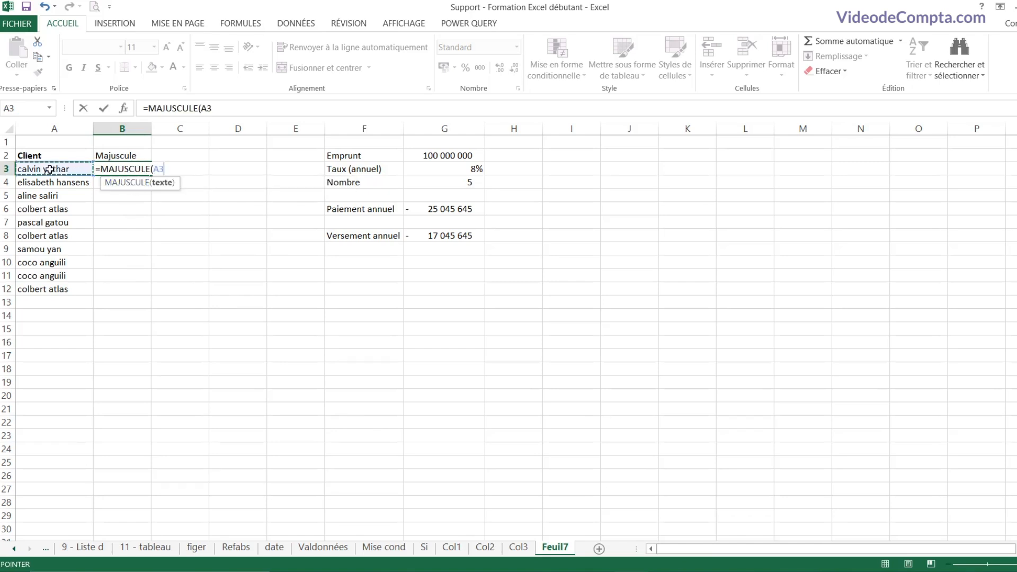
text())
key(Return)
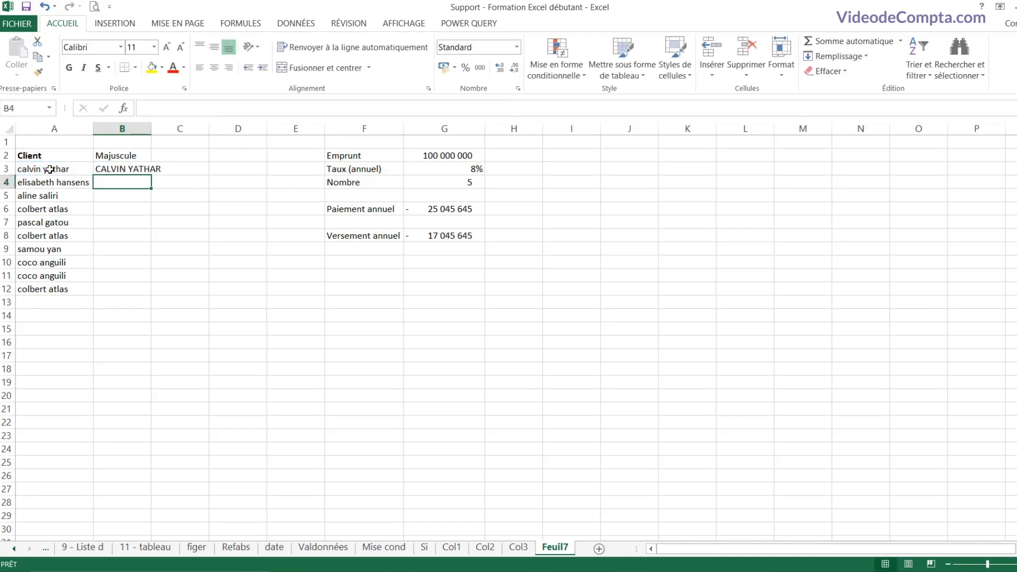
Step: Fill the uppercase formula down to B12 and widen column B to fit the longest name
double_click(151, 130)
click(140, 170)
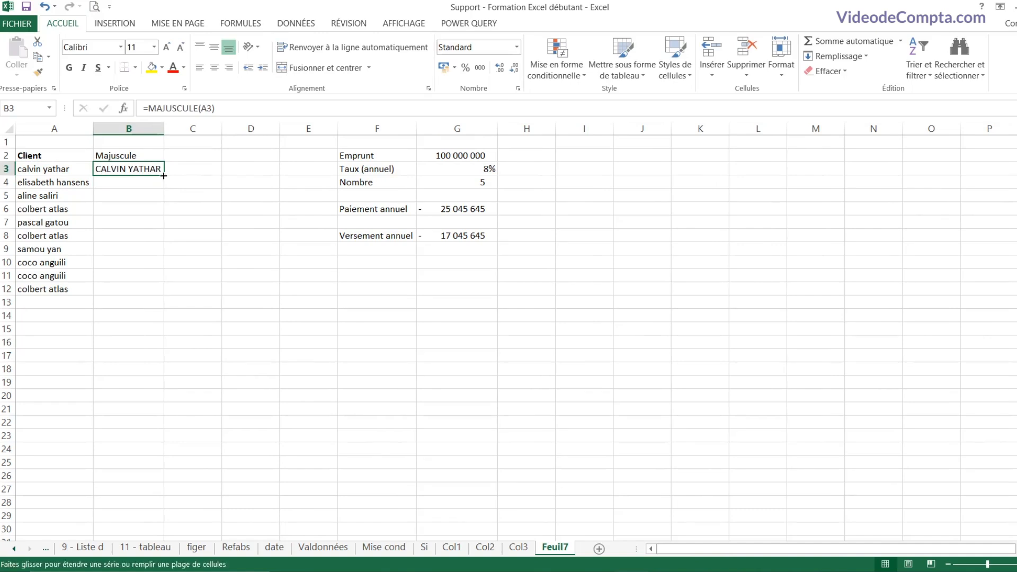
double_click(163, 176)
click(146, 223)
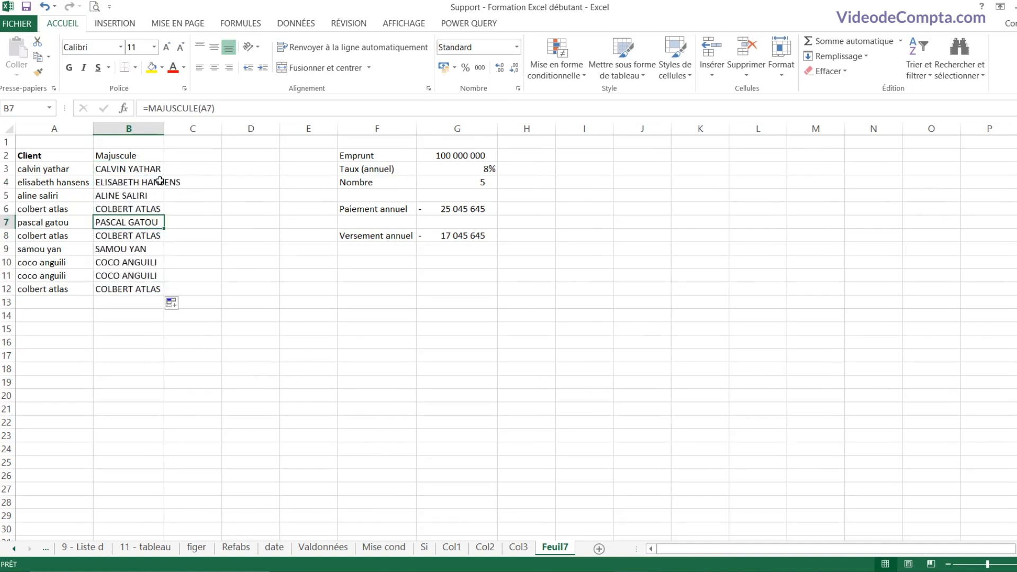
drag(164, 130, 184, 130)
click(154, 207)
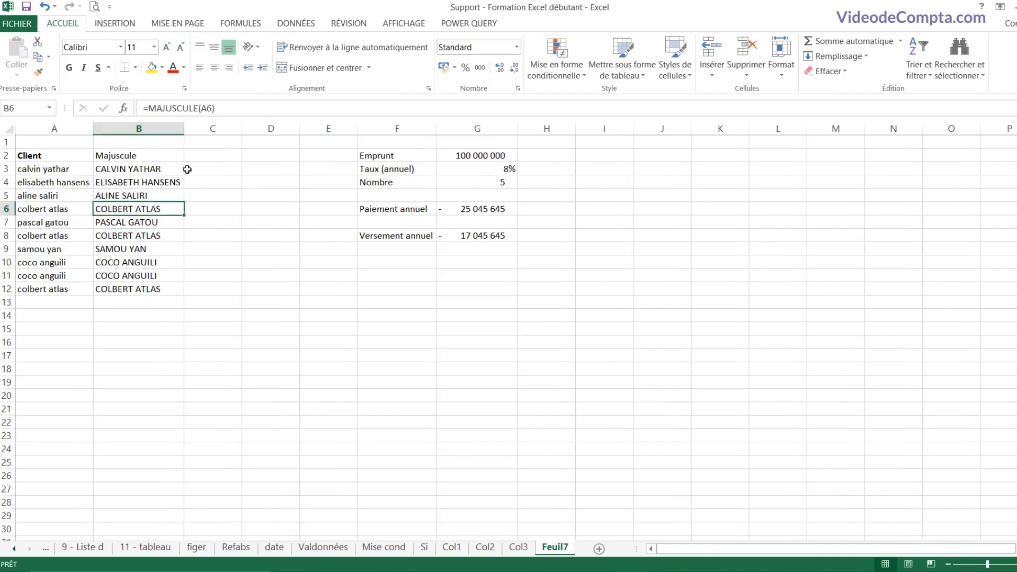
click(209, 158)
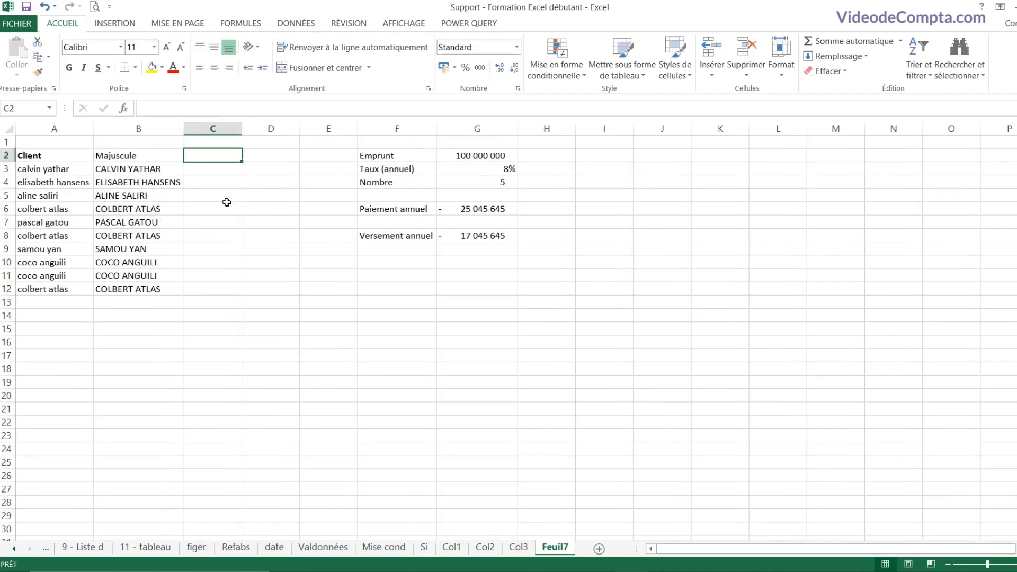
Step: Head C2 'Minuscule' and enter =MINUSCULE(B3) in C3
text(Minsucu)
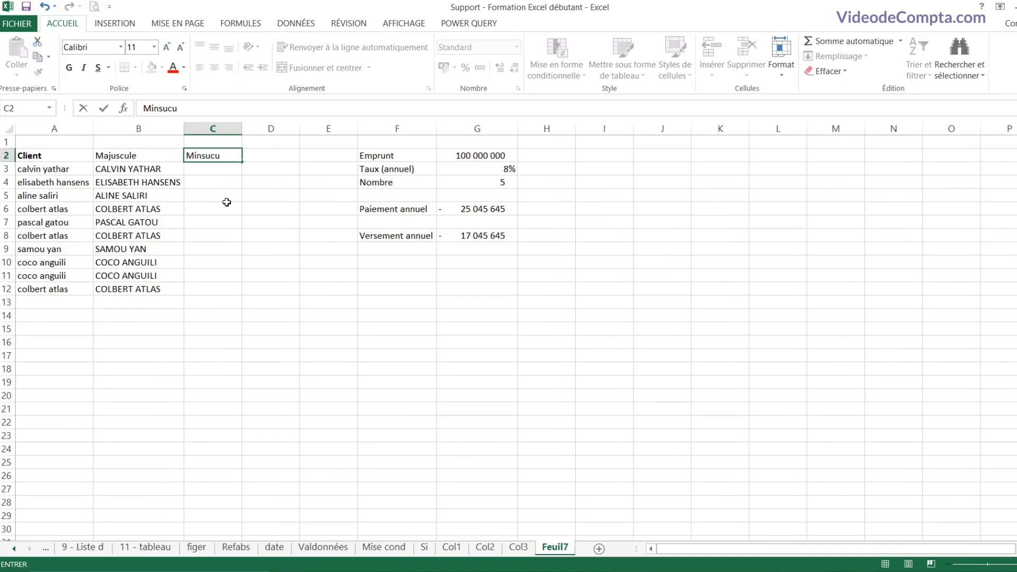
key(BackSpace)
key(BackSpace)
key(BackSpace)
key(BackSpace)
text(uscule)
key(Return)
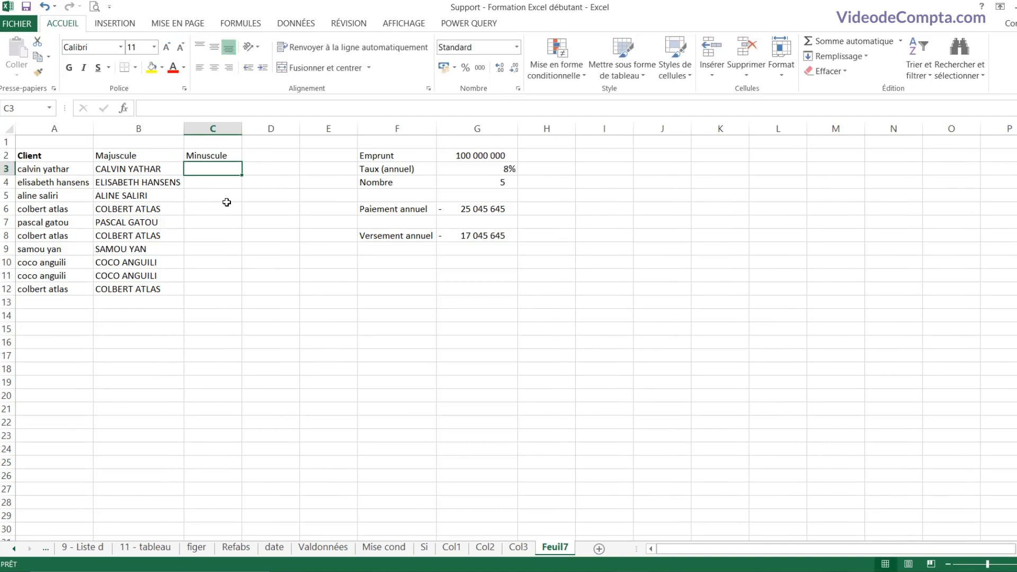
text(=minus)
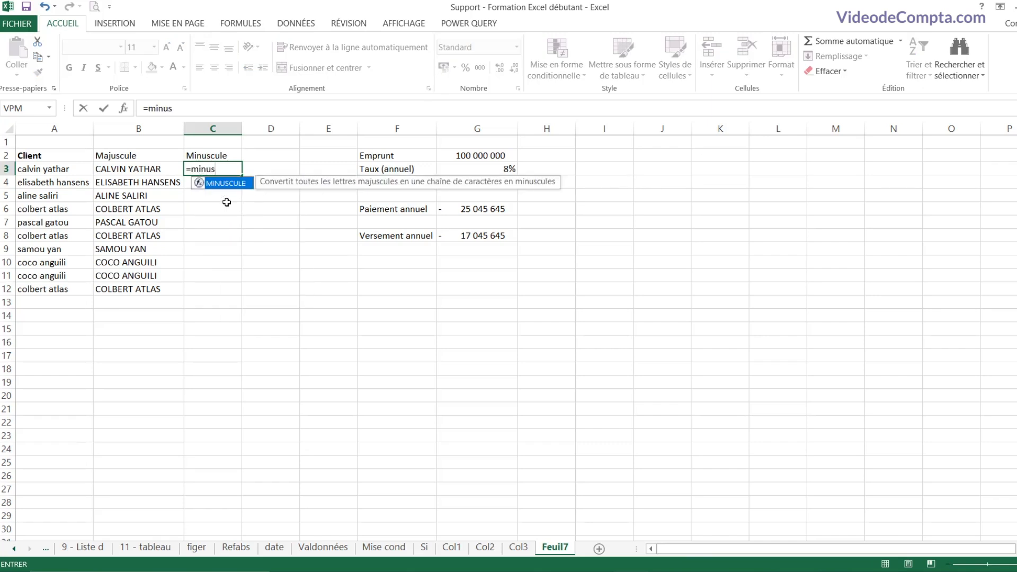
double_click(224, 183)
click(144, 173)
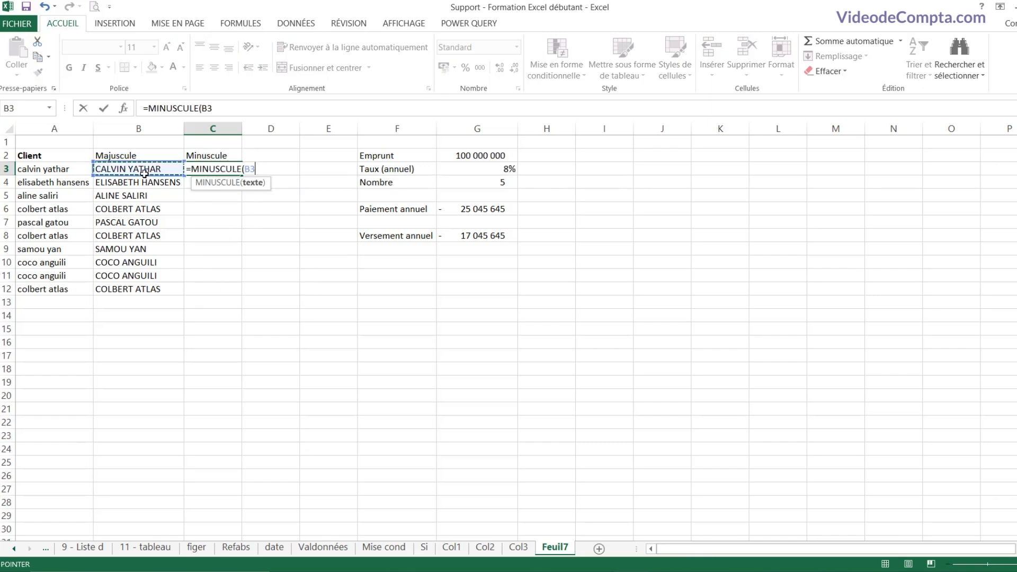
text())
key(Return)
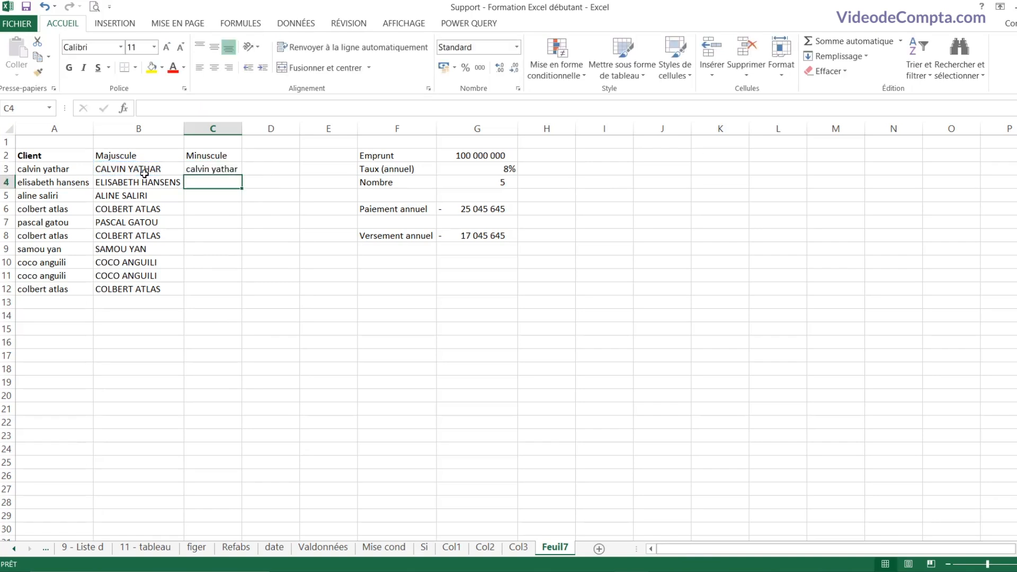
Step: Fill the lowercase formula down to C12 and autofit column C
click(232, 168)
double_click(241, 176)
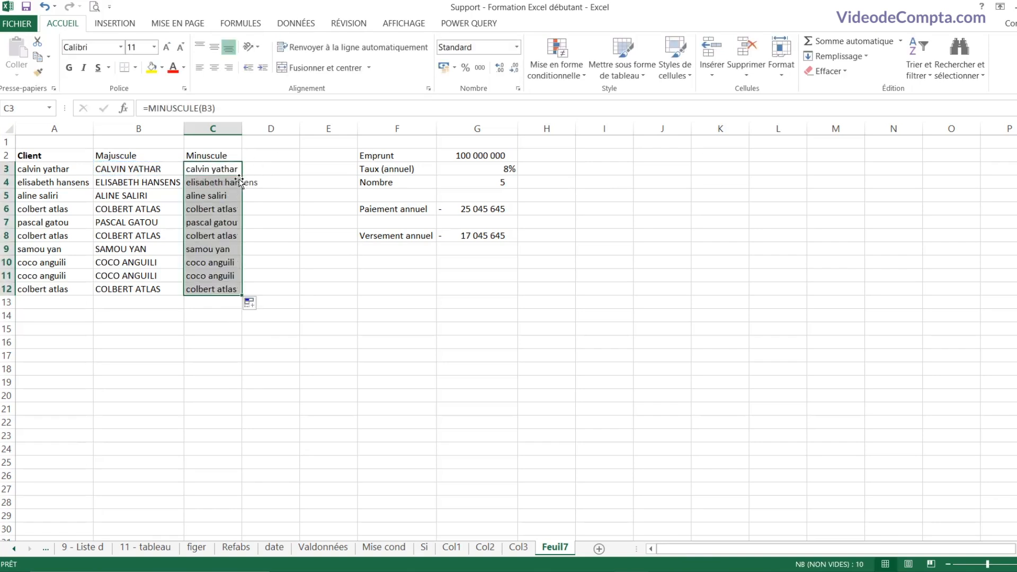
click(215, 236)
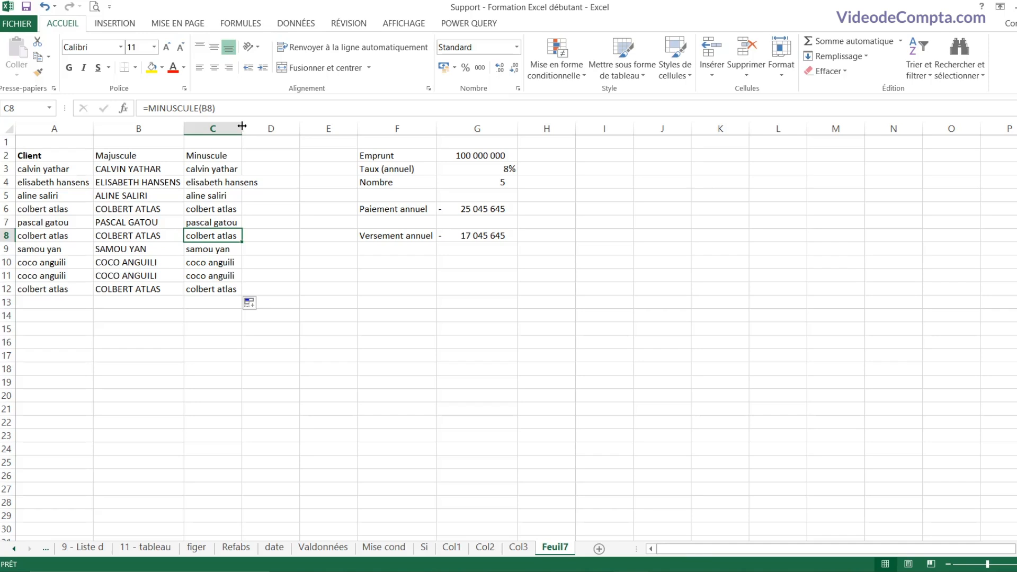
double_click(242, 127)
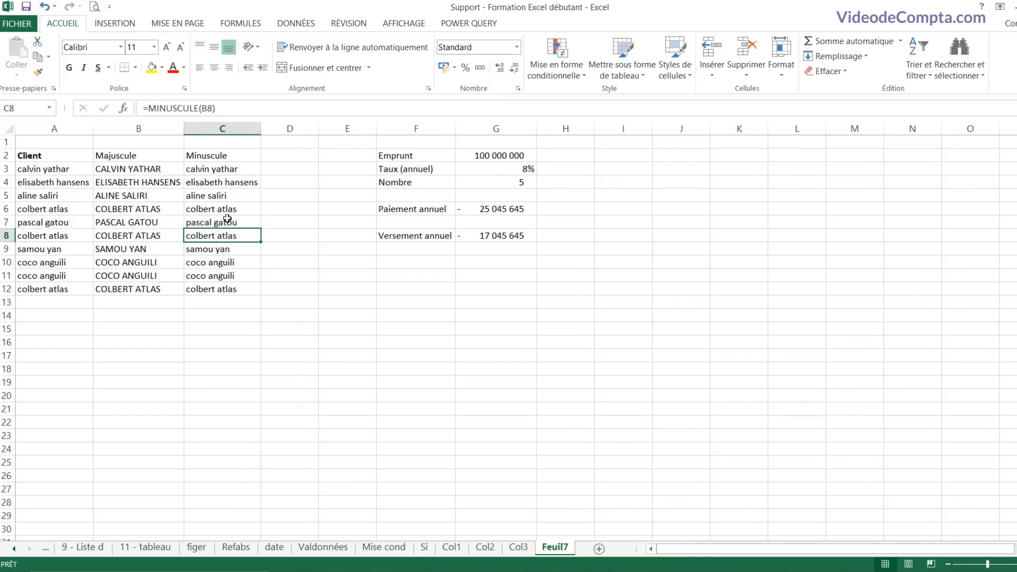
click(276, 158)
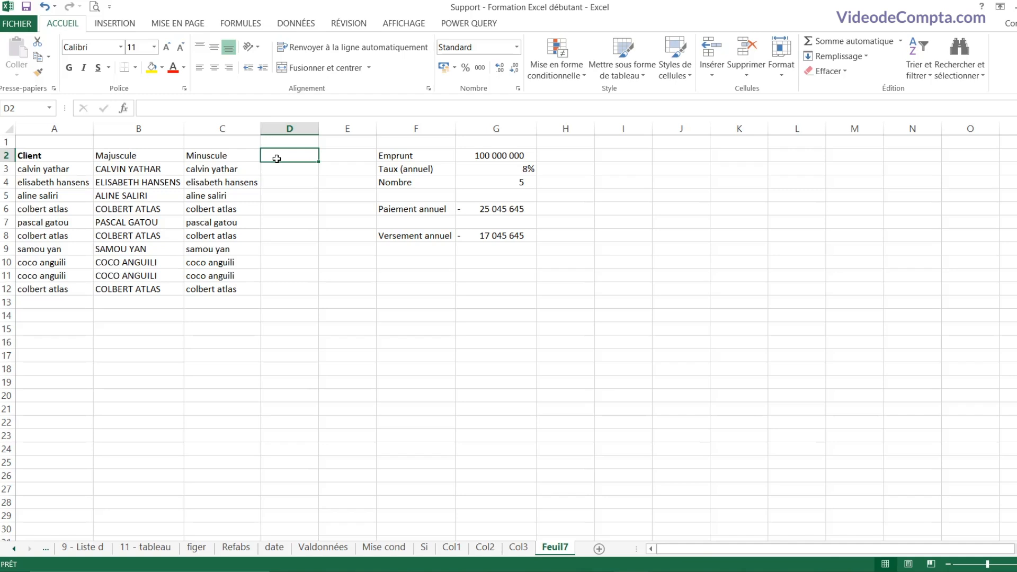
Step: Head D2 'Nom propre' and enter =NOMPROPRE(A3) in D3
text(Nom p)
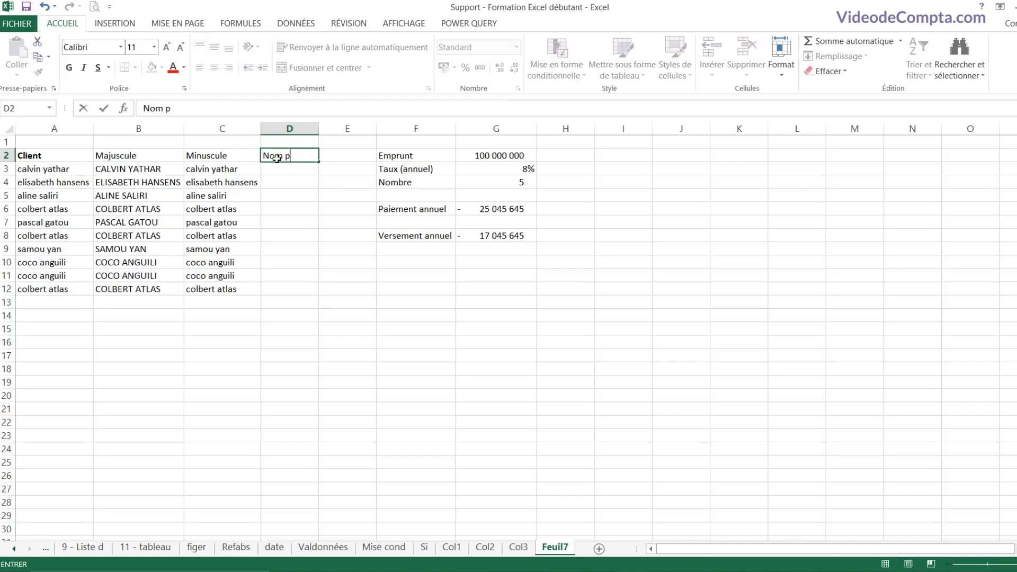
text(^rropre)
key(Return)
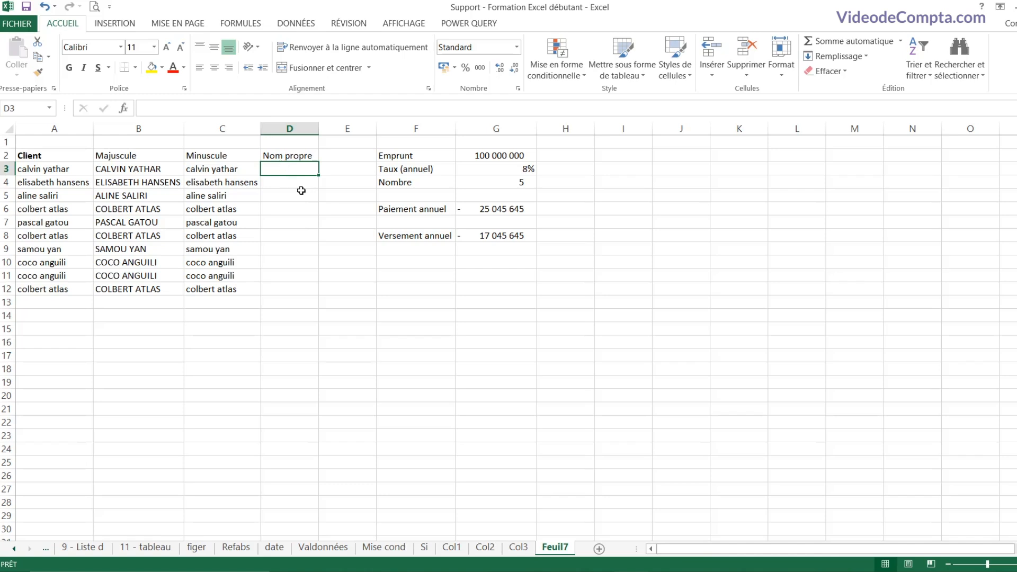
text(=nom)
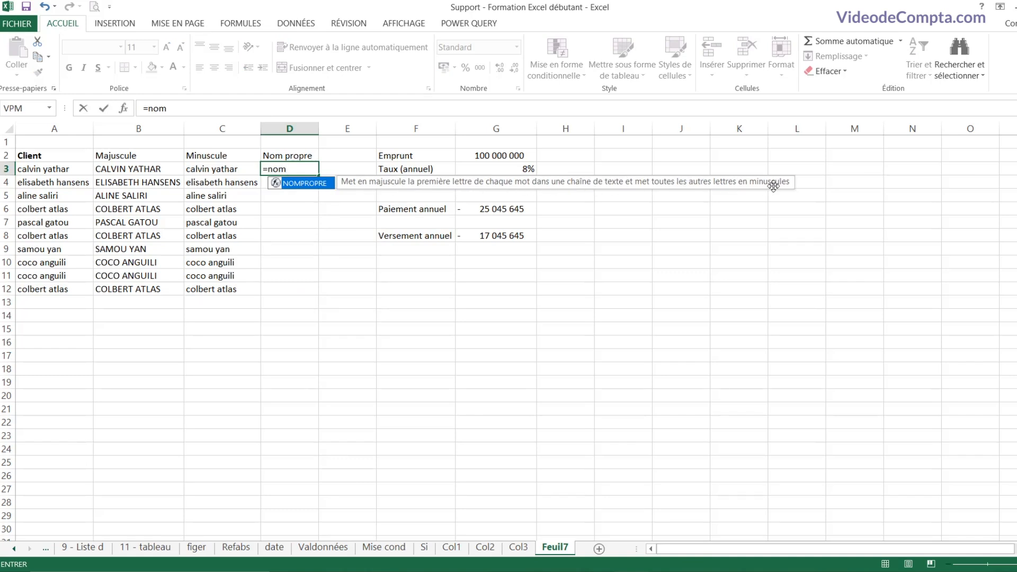
double_click(316, 183)
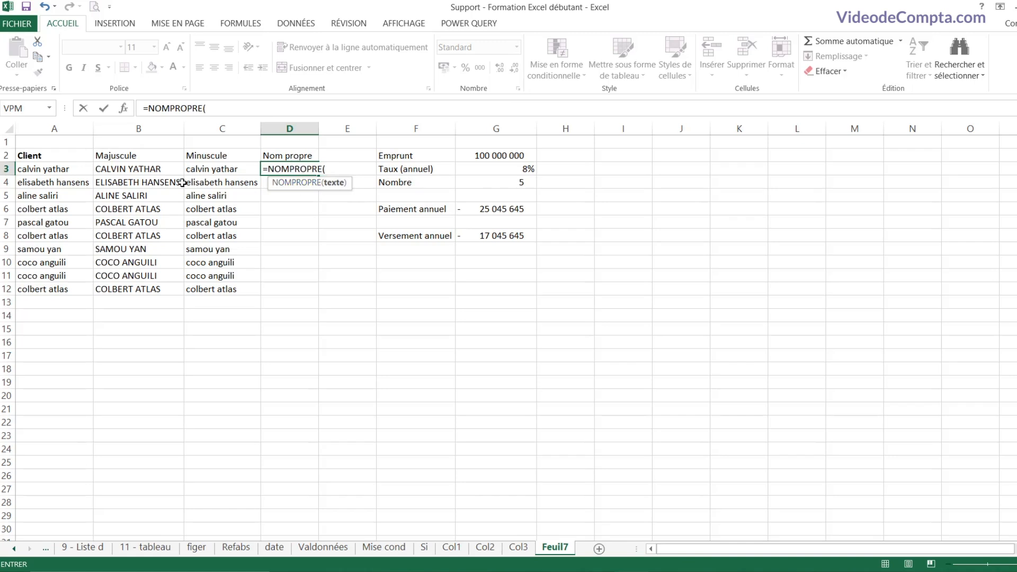
click(45, 170)
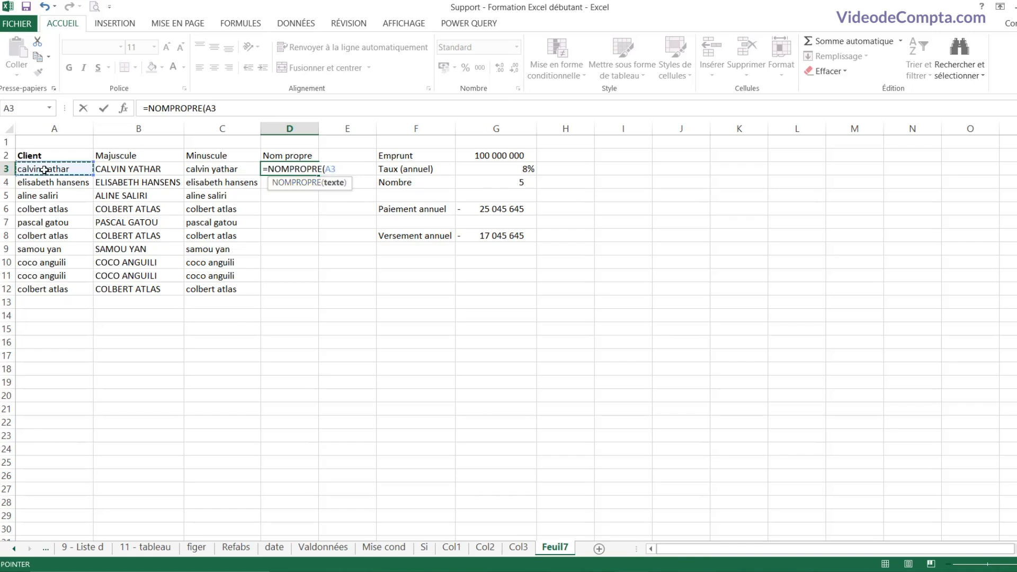
text())
key(Return)
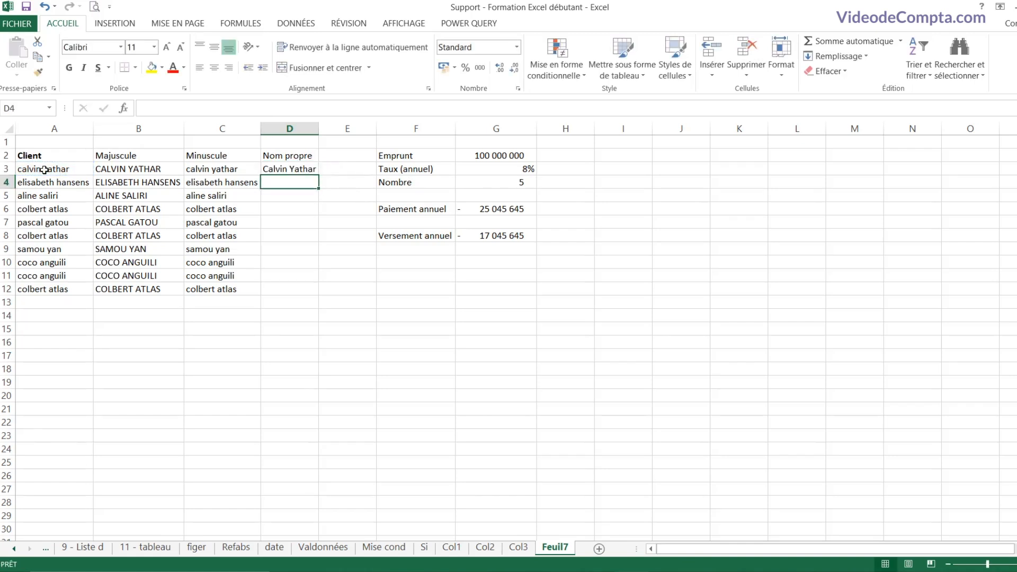
Step: Fill the proper-case formula down to D12 and autofit column D
click(305, 169)
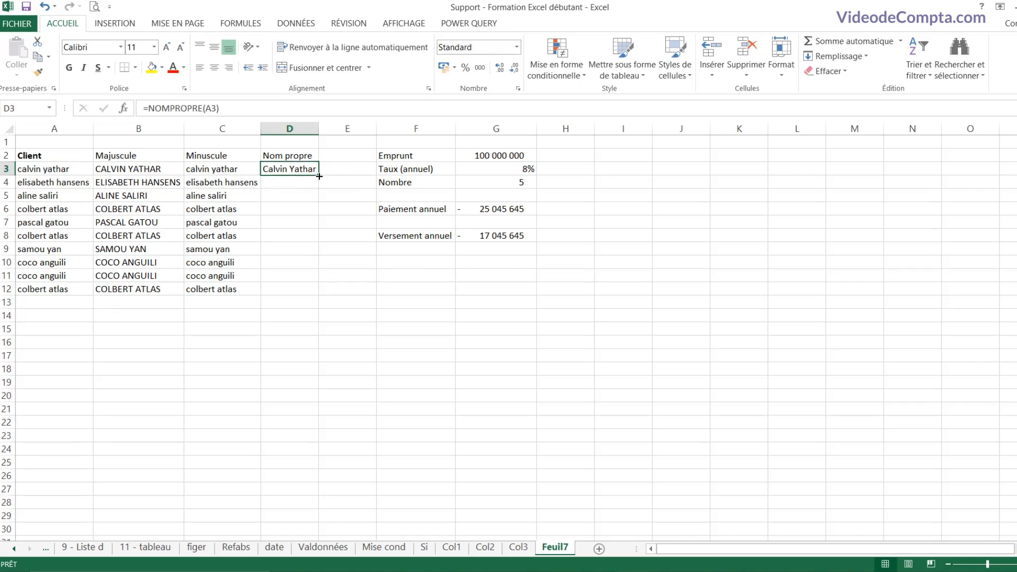
double_click(319, 177)
click(295, 199)
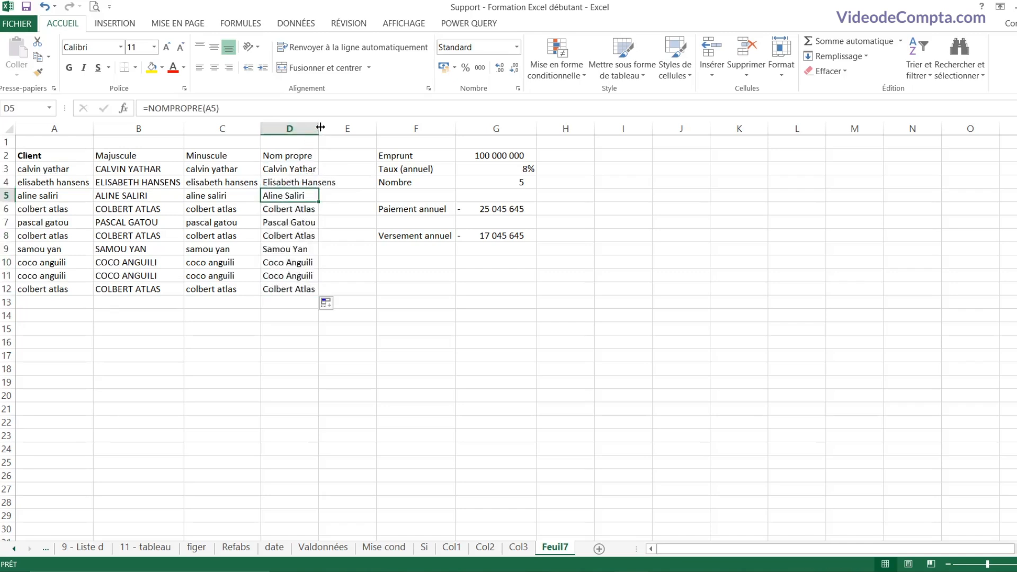
double_click(321, 127)
click(308, 223)
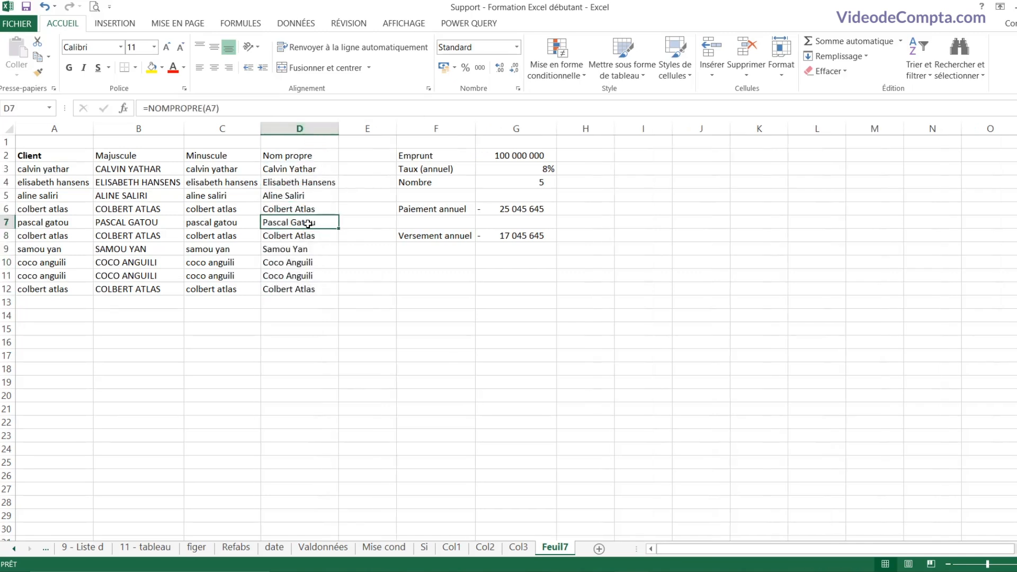